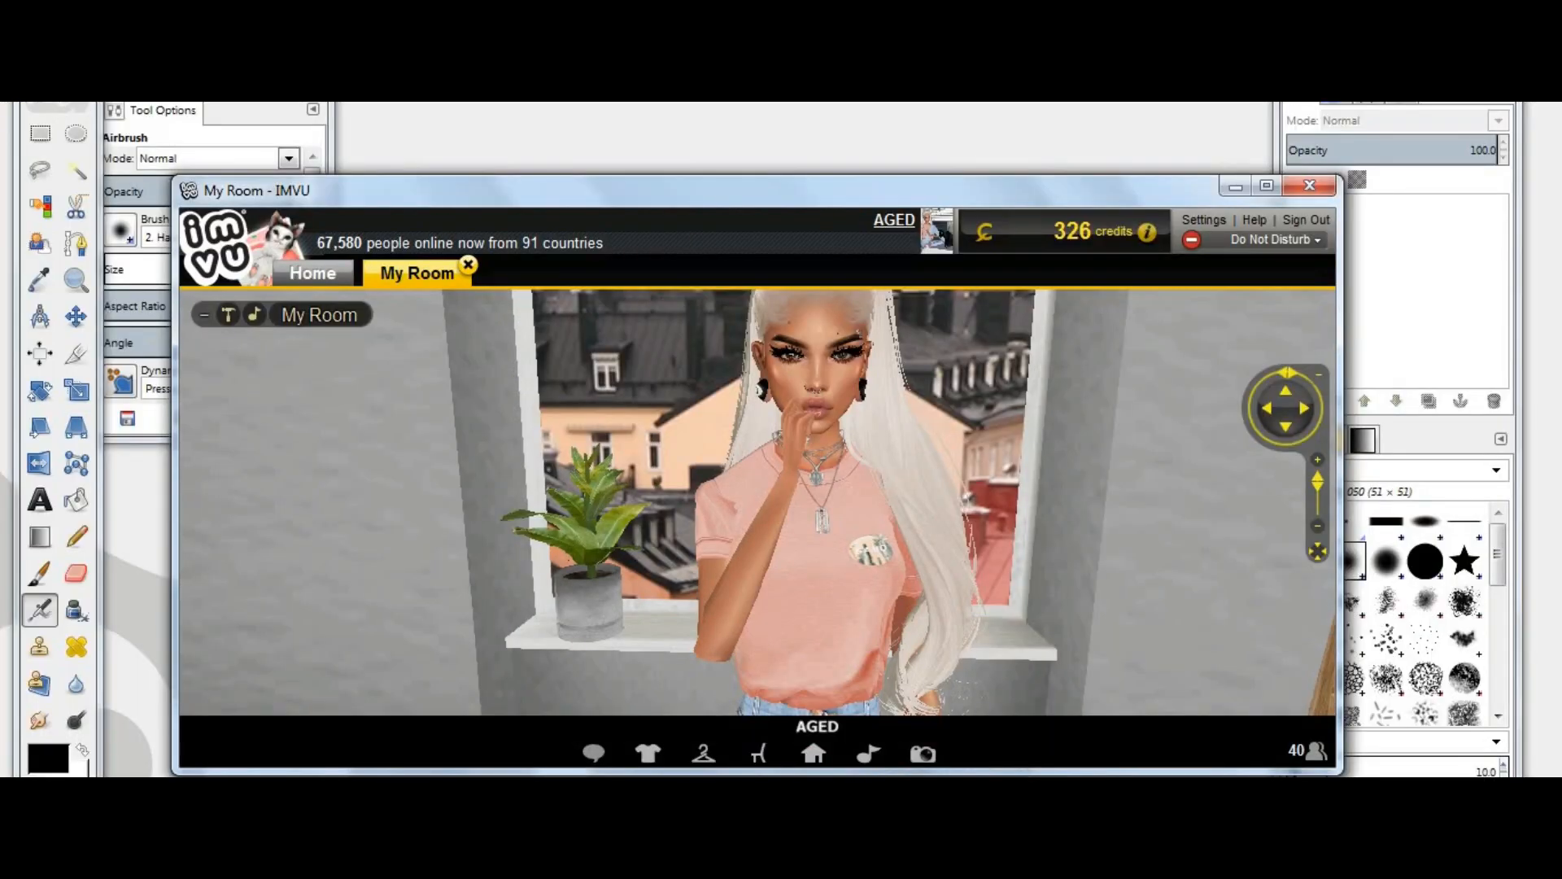
# Step: Enlarge the room window and take the pink T-shirt and jeans off the avatar
pyautogui.click(1279, 189)
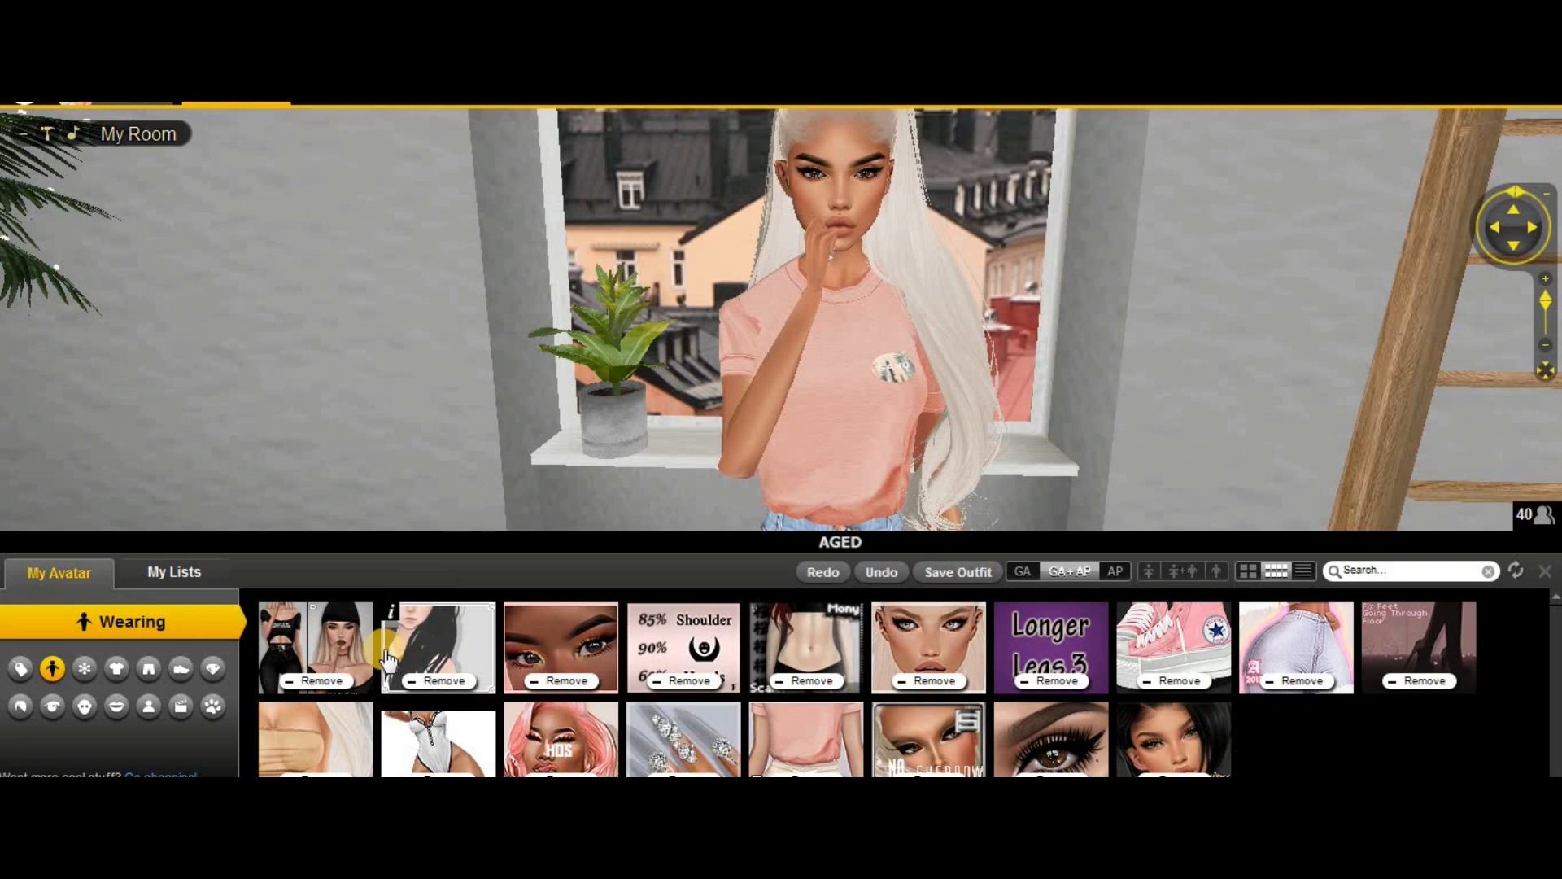
pyautogui.click(389, 612)
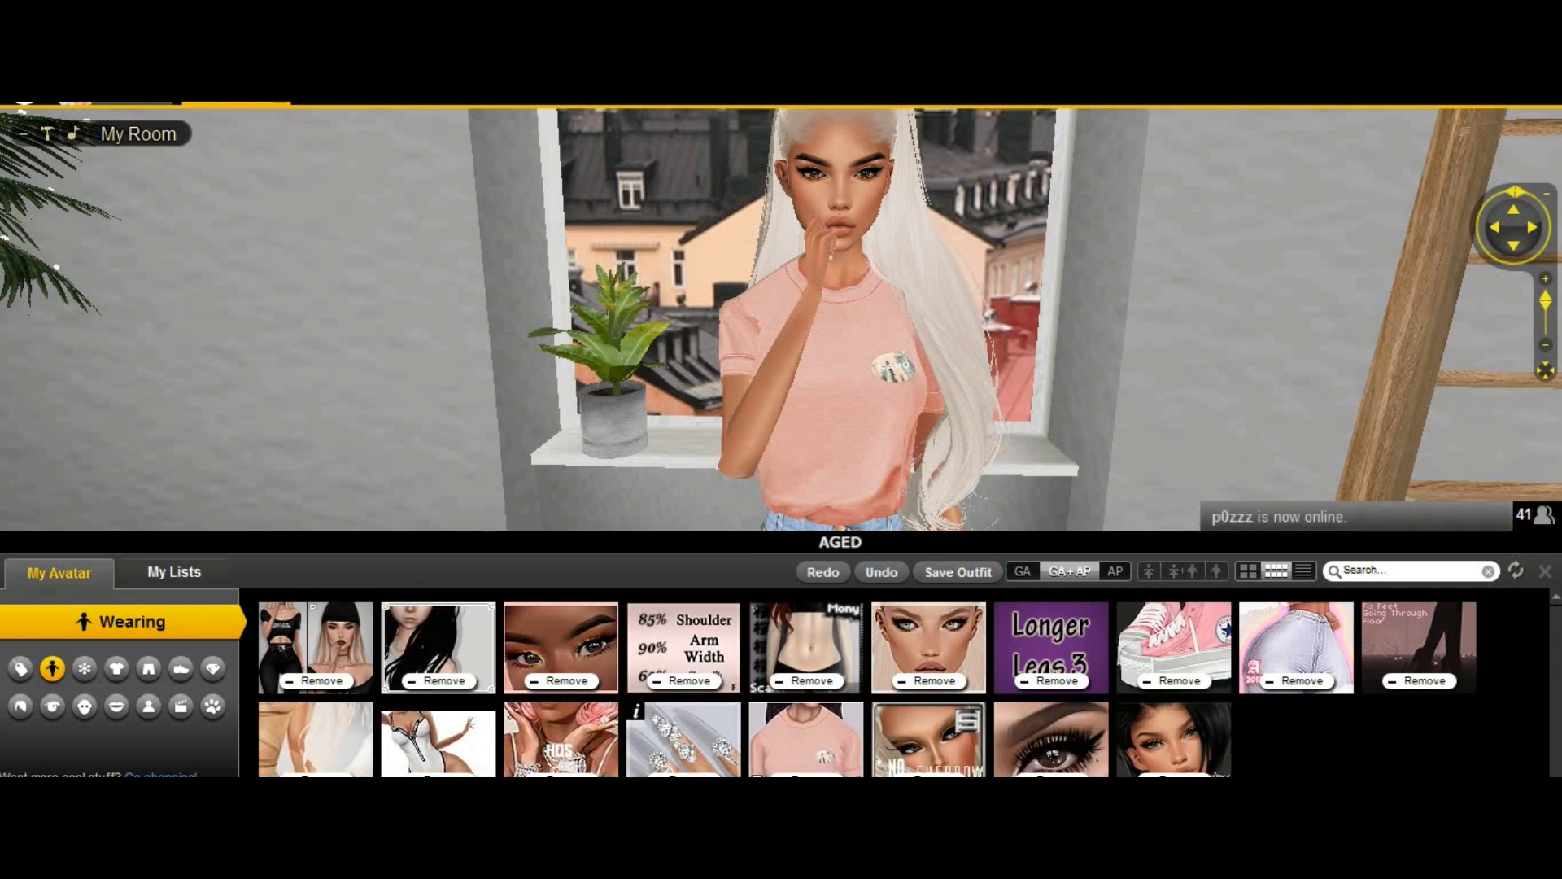
pyautogui.click(785, 801)
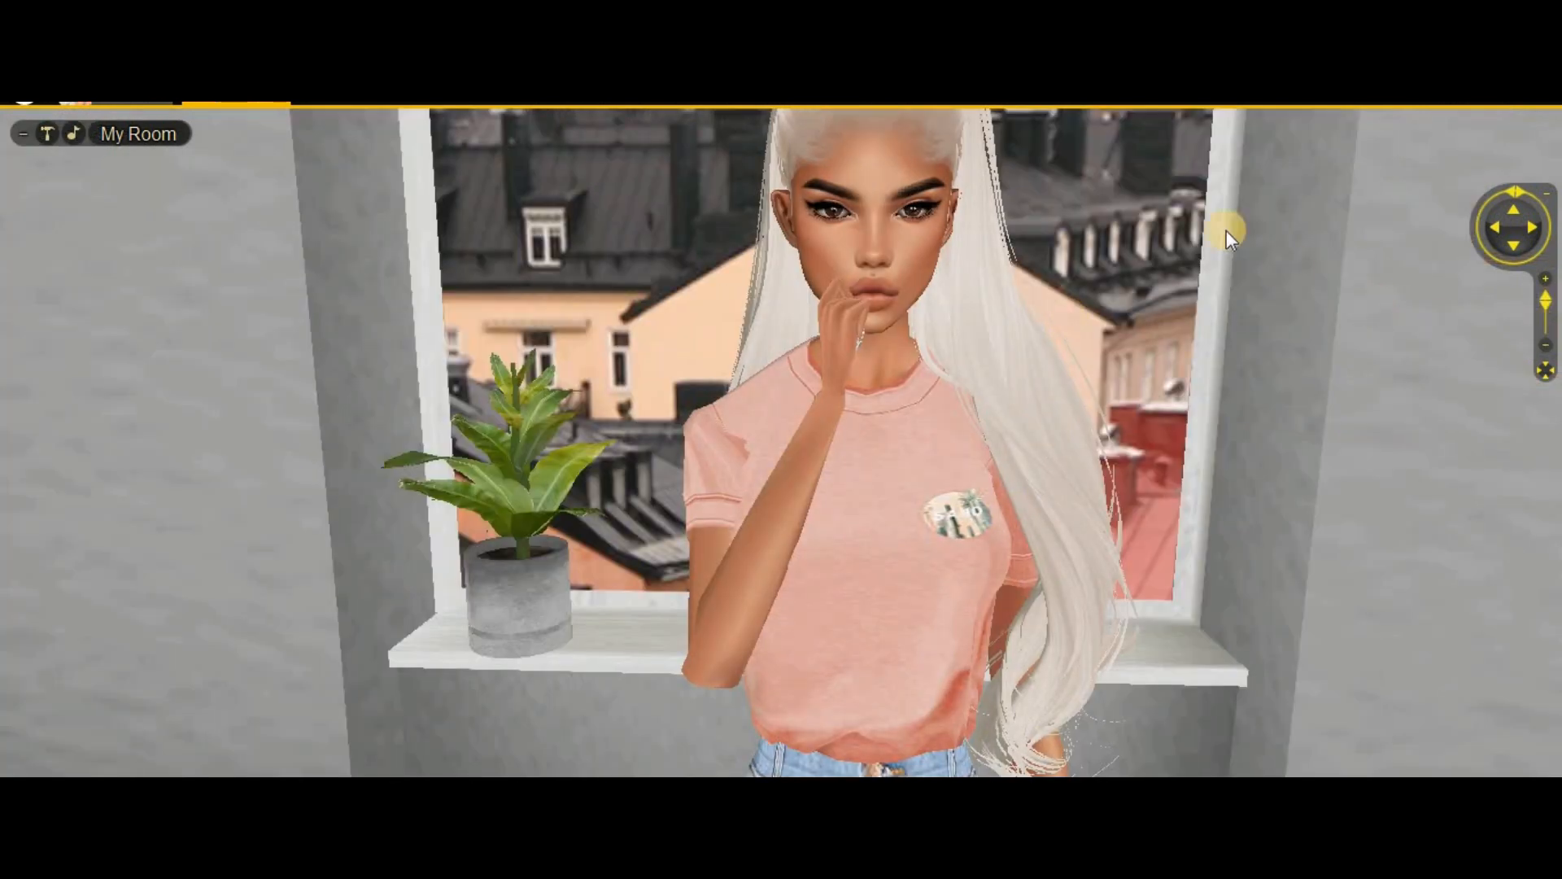
pyautogui.click(1546, 357)
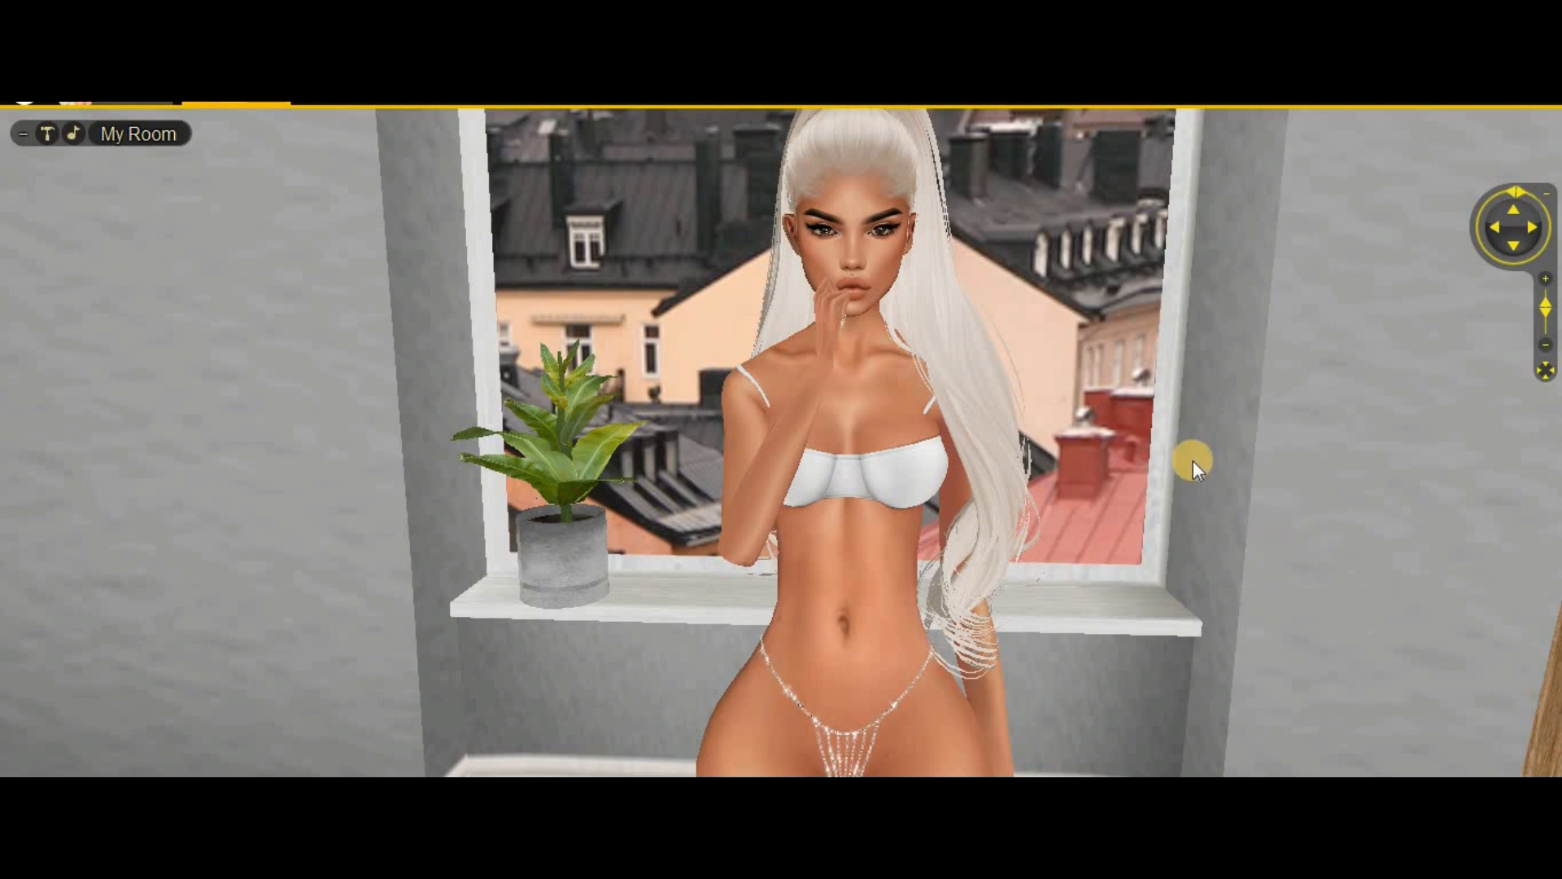
pyautogui.moveTo(1183, 428); pyautogui.dragTo(1179, 427)
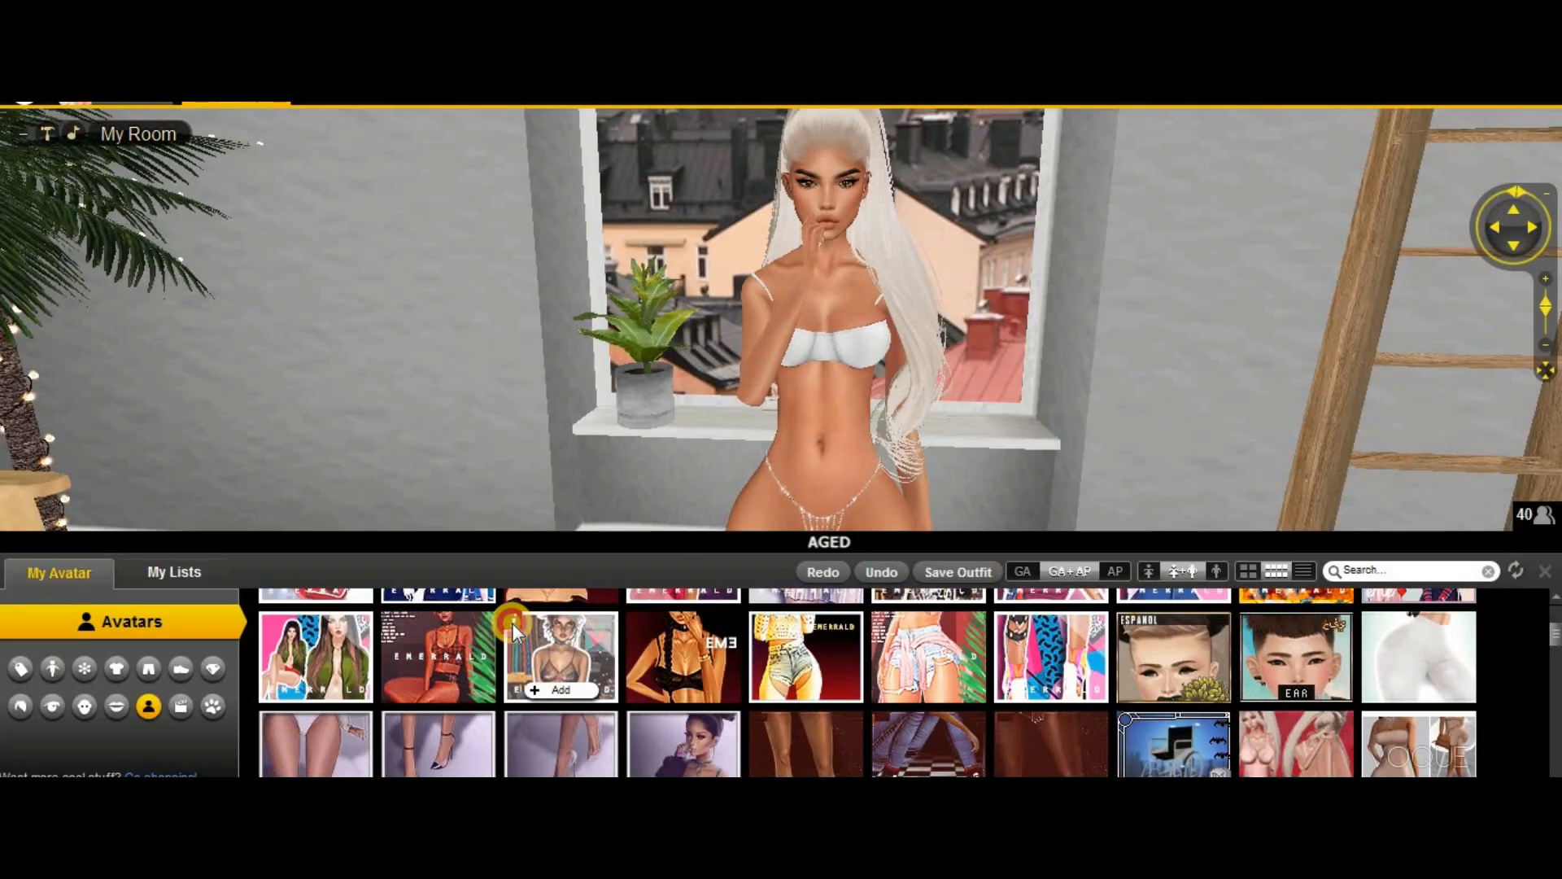
# Step: Apply the PADI item from the avatar inventory so the avatar stands with both arms lowered
pyautogui.click(513, 623)
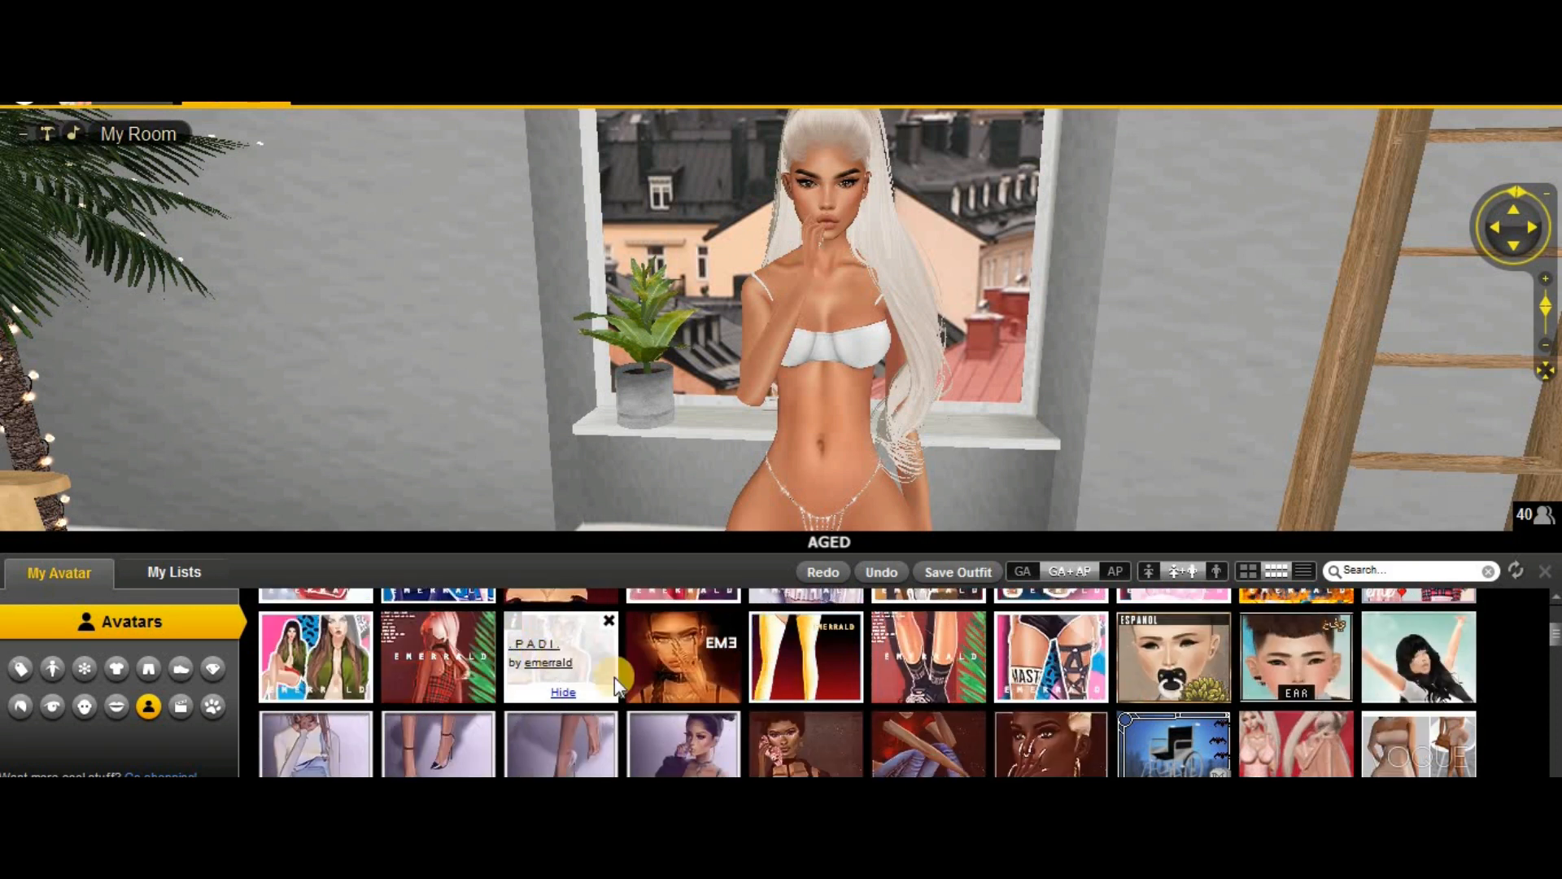
pyautogui.click(609, 621)
pyautogui.click(599, 661)
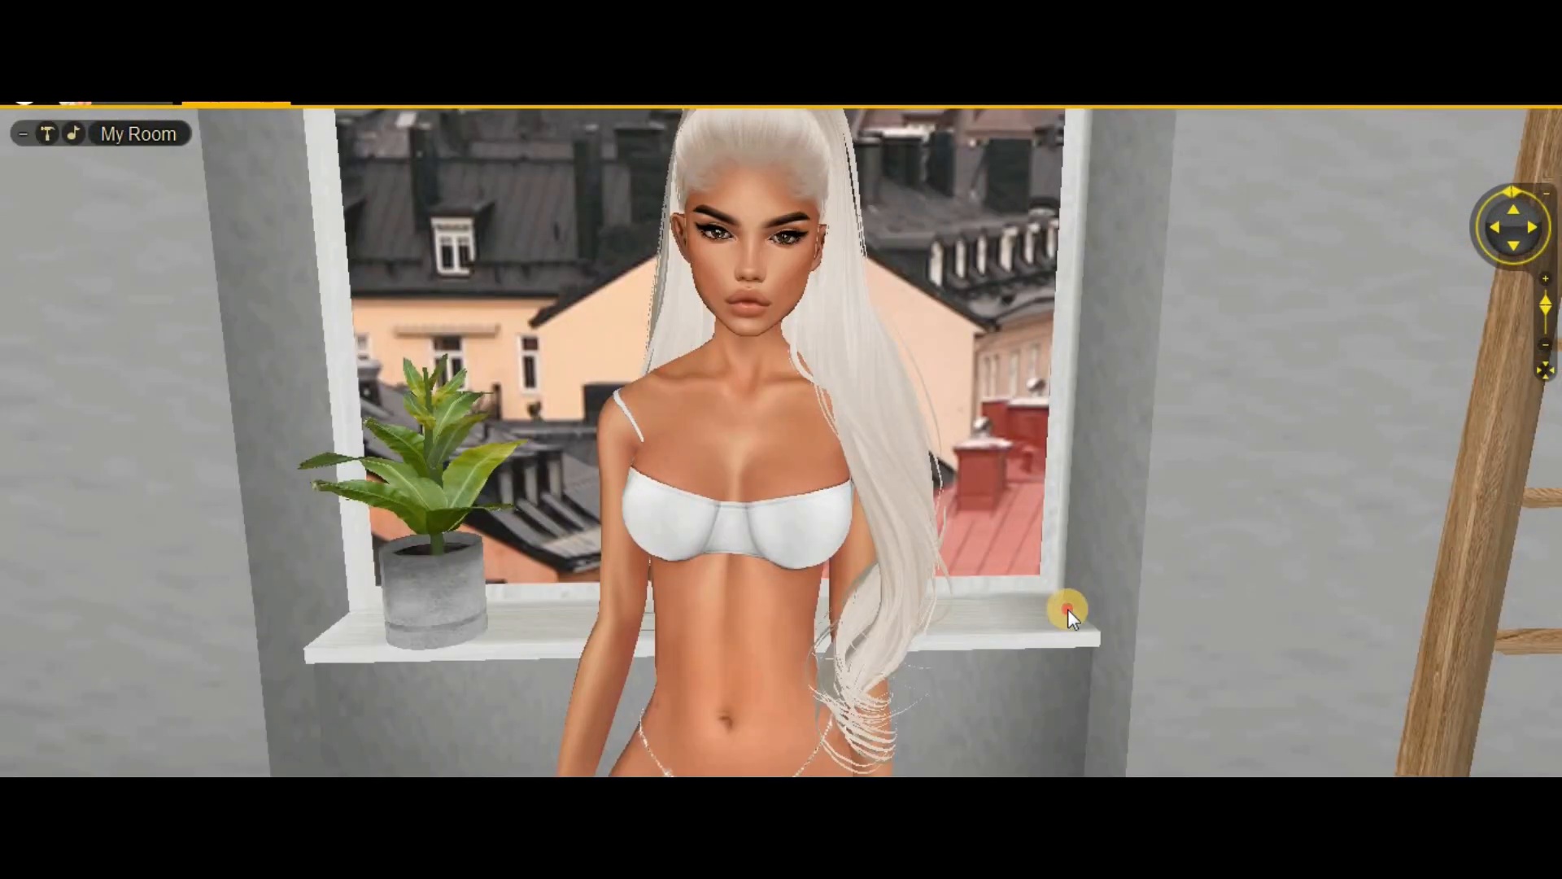
# Step: Search the furniture inventory for "LIGH" and add the White spotlight to the room
pyautogui.scroll(-3, 987, 697)
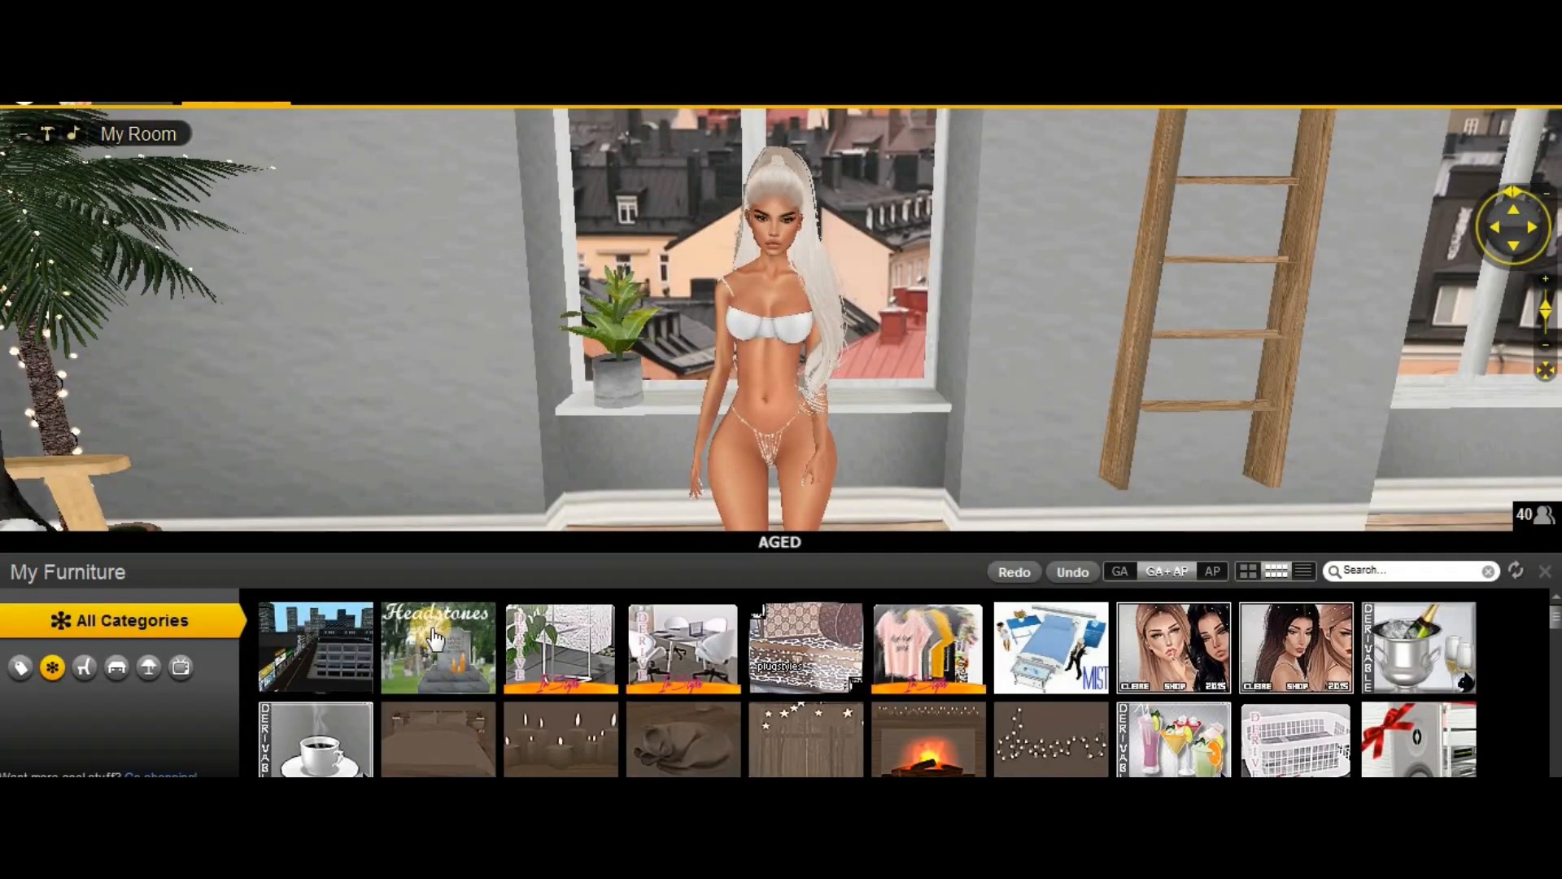
pyautogui.click(1381, 588)
pyautogui.click(1393, 573)
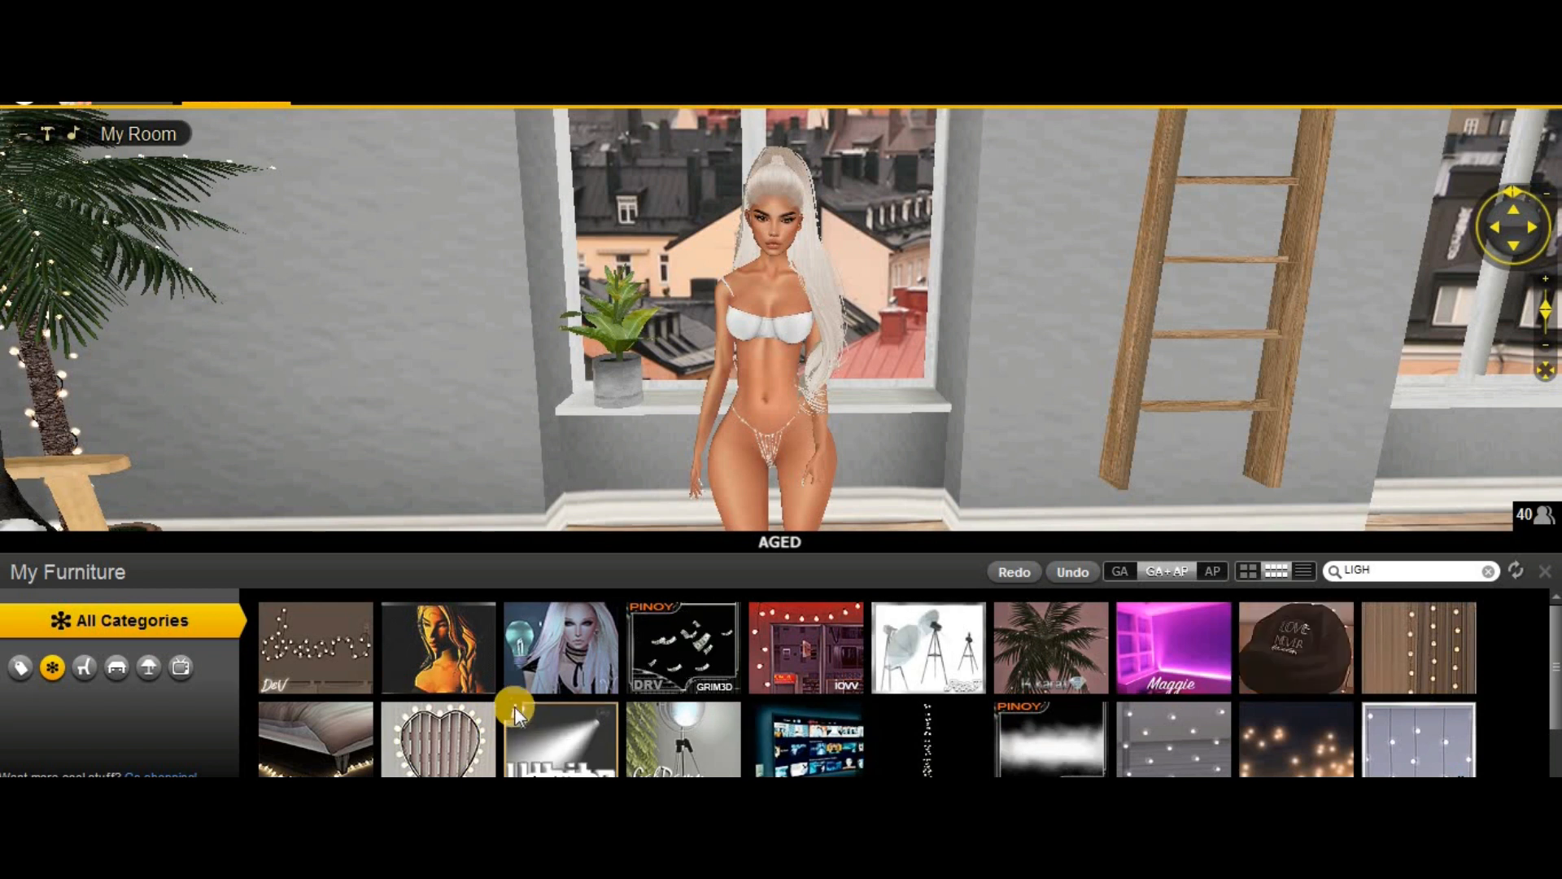
pyautogui.moveTo(514, 706)
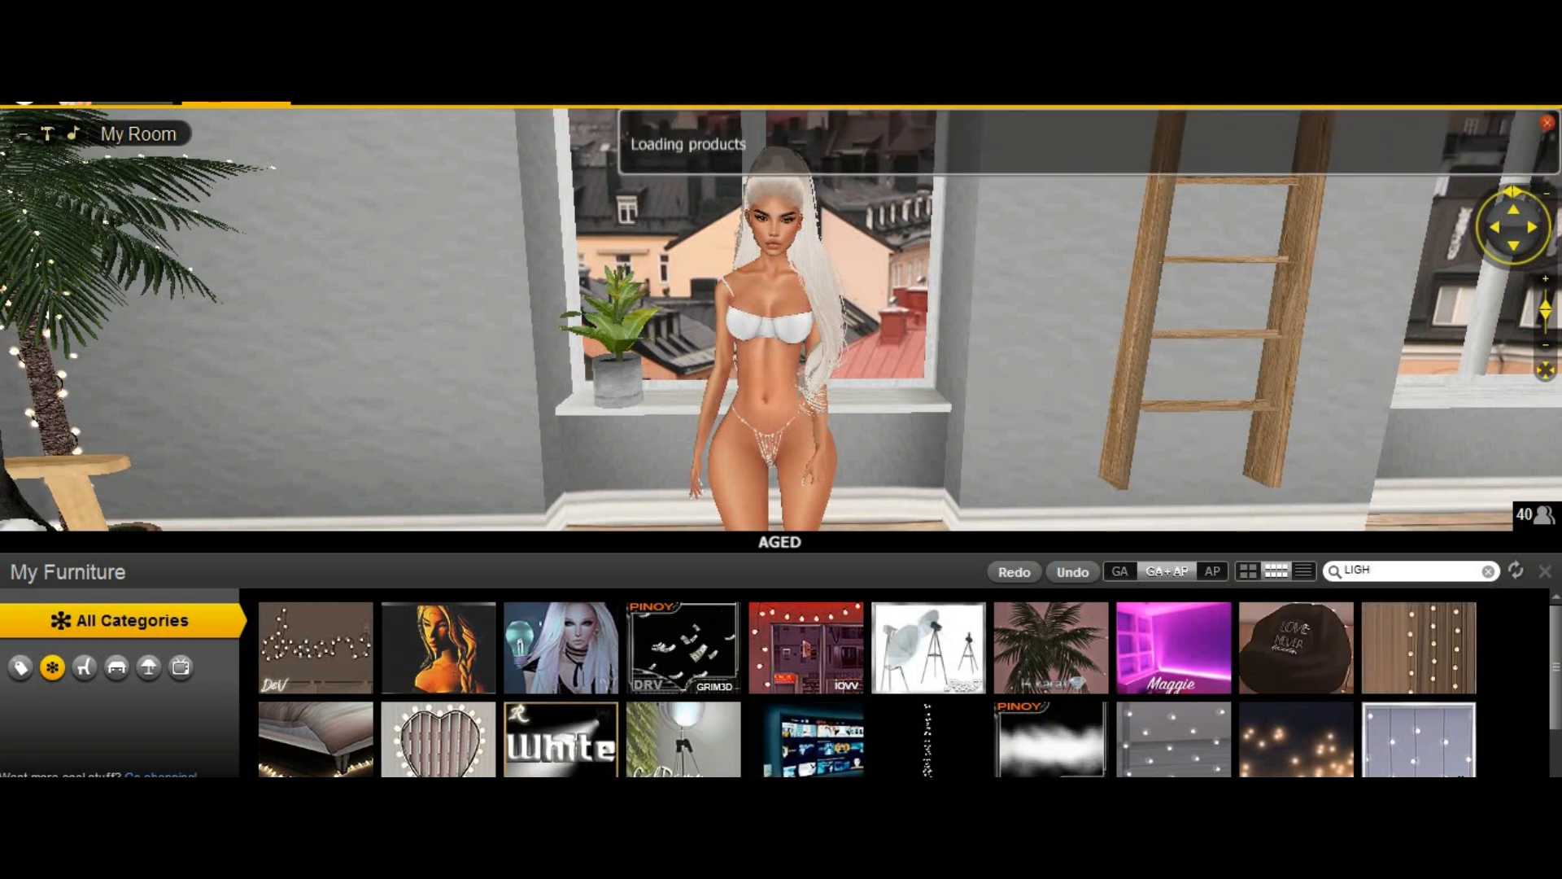
pyautogui.click(812, 752)
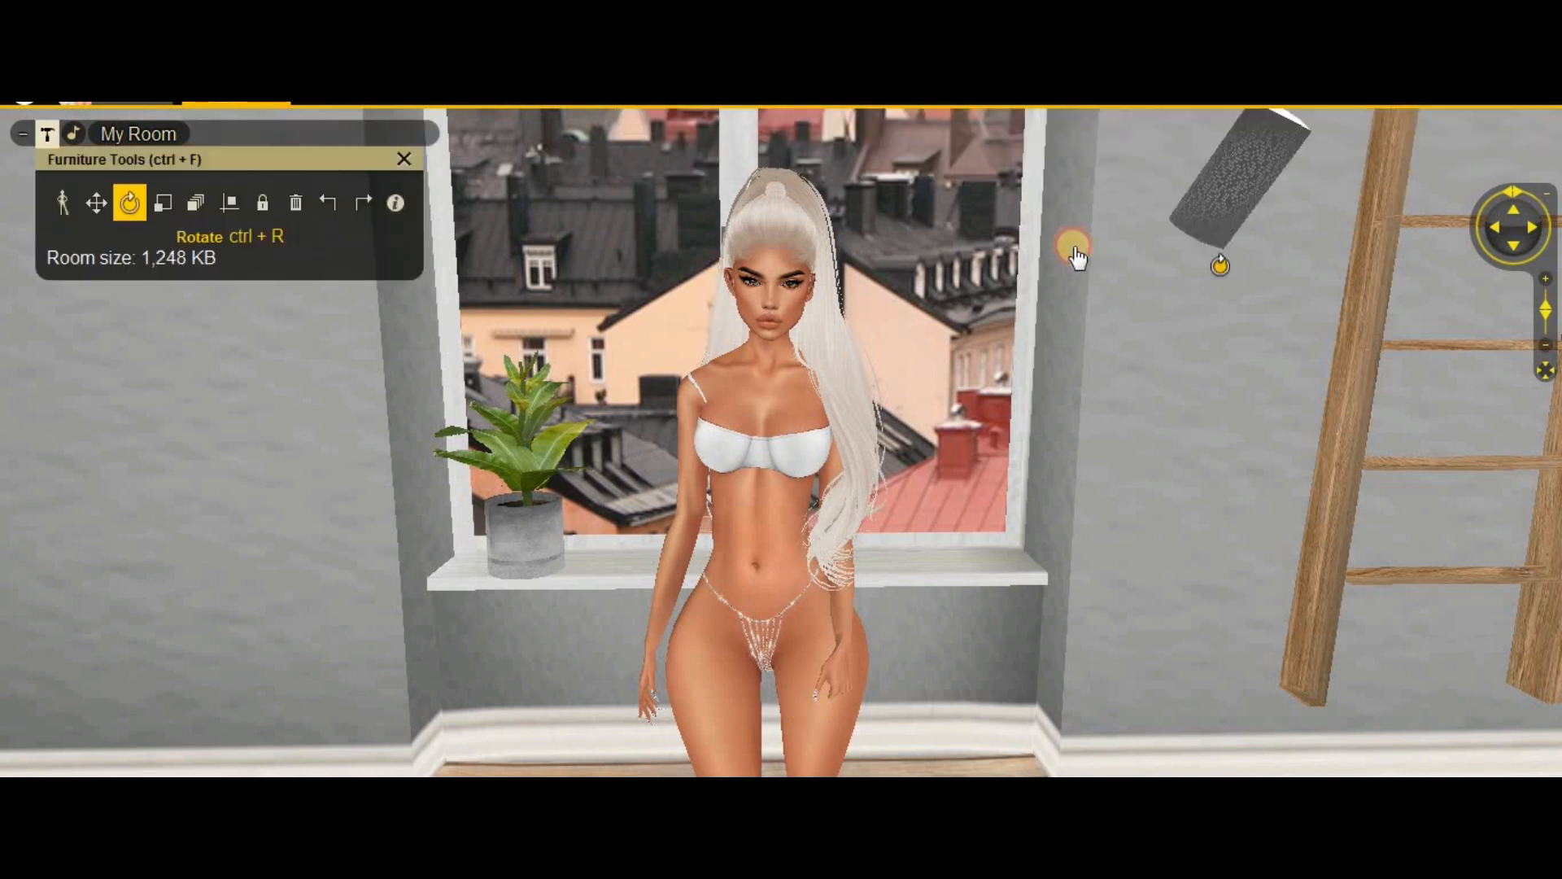
# Step: Rotate the spotlight toward the avatar and move it above the plant side of the window
pyautogui.moveTo(1074, 250); pyautogui.dragTo(803, 251)
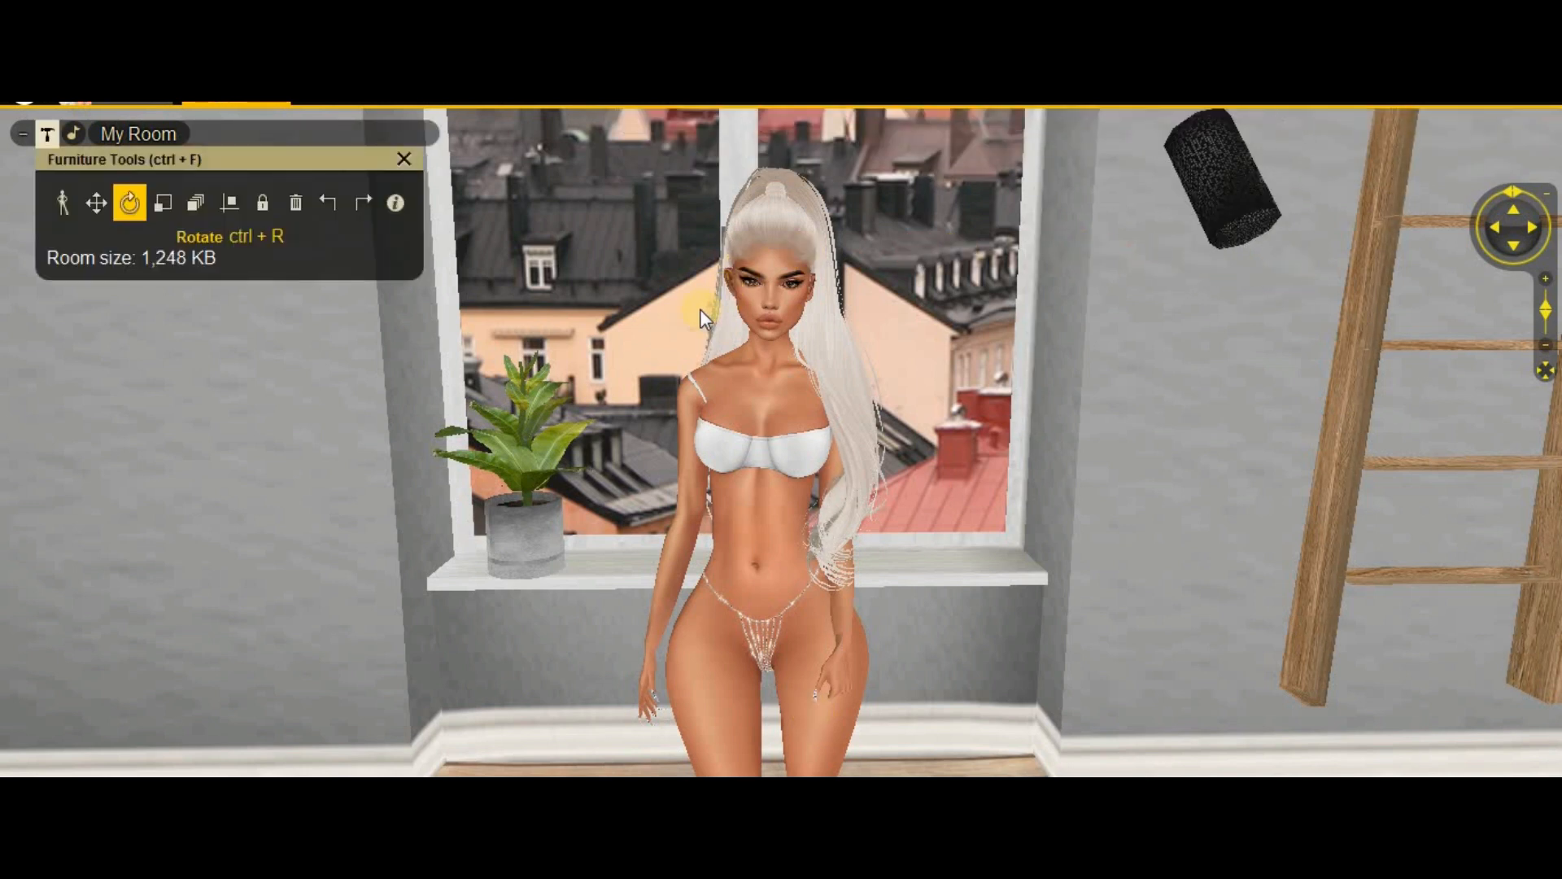
pyautogui.moveTo(1183, 297); pyautogui.dragTo(1062, 261)
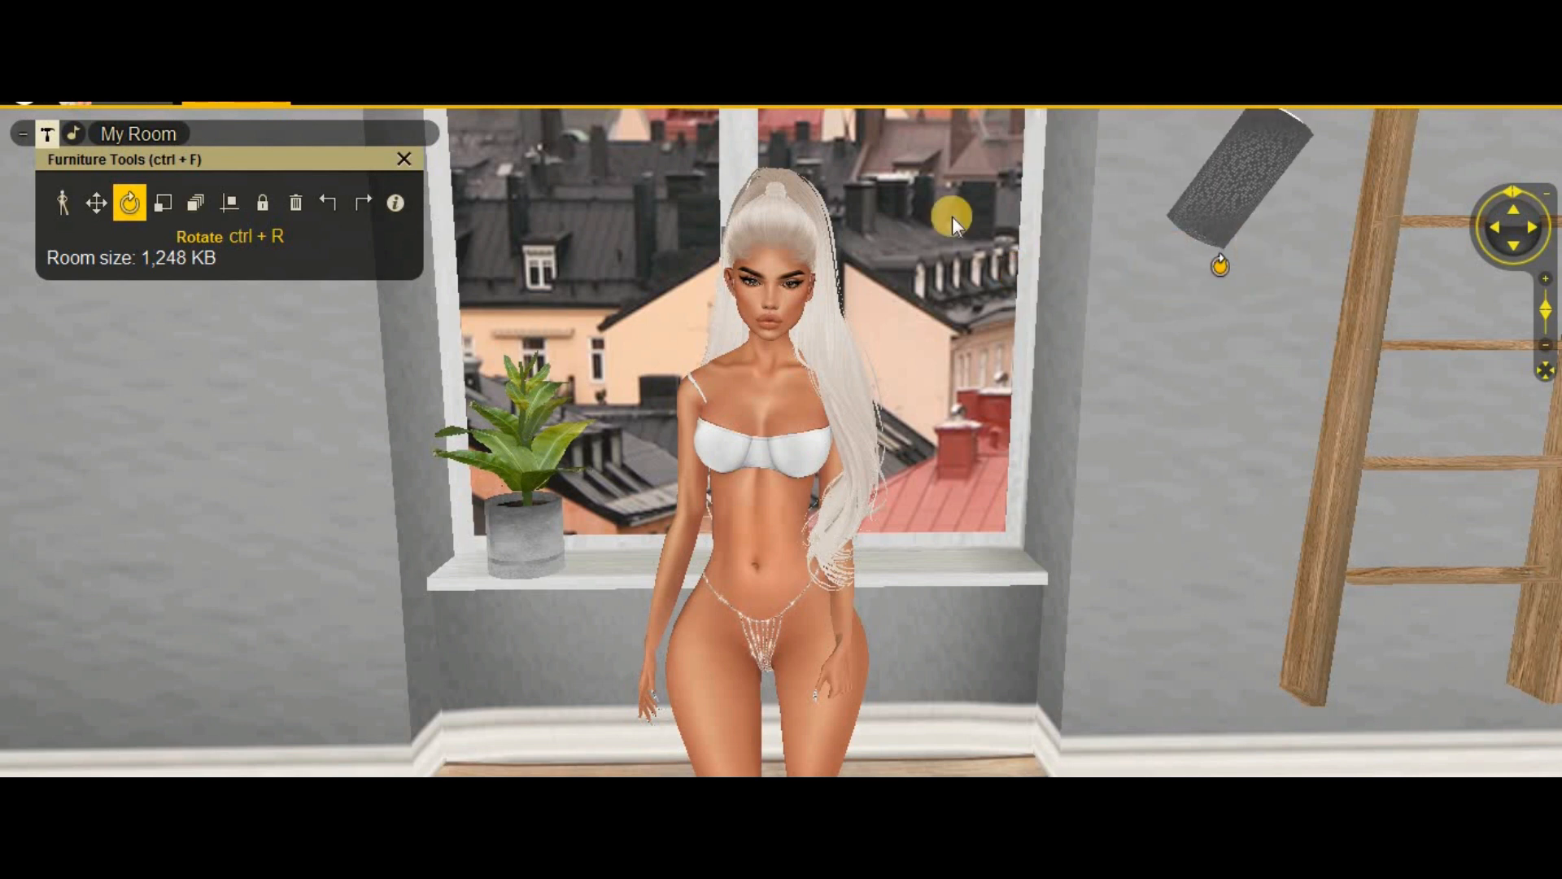
pyautogui.click(91, 192)
pyautogui.moveTo(1221, 265); pyautogui.dragTo(976, 282)
pyautogui.click(50, 189)
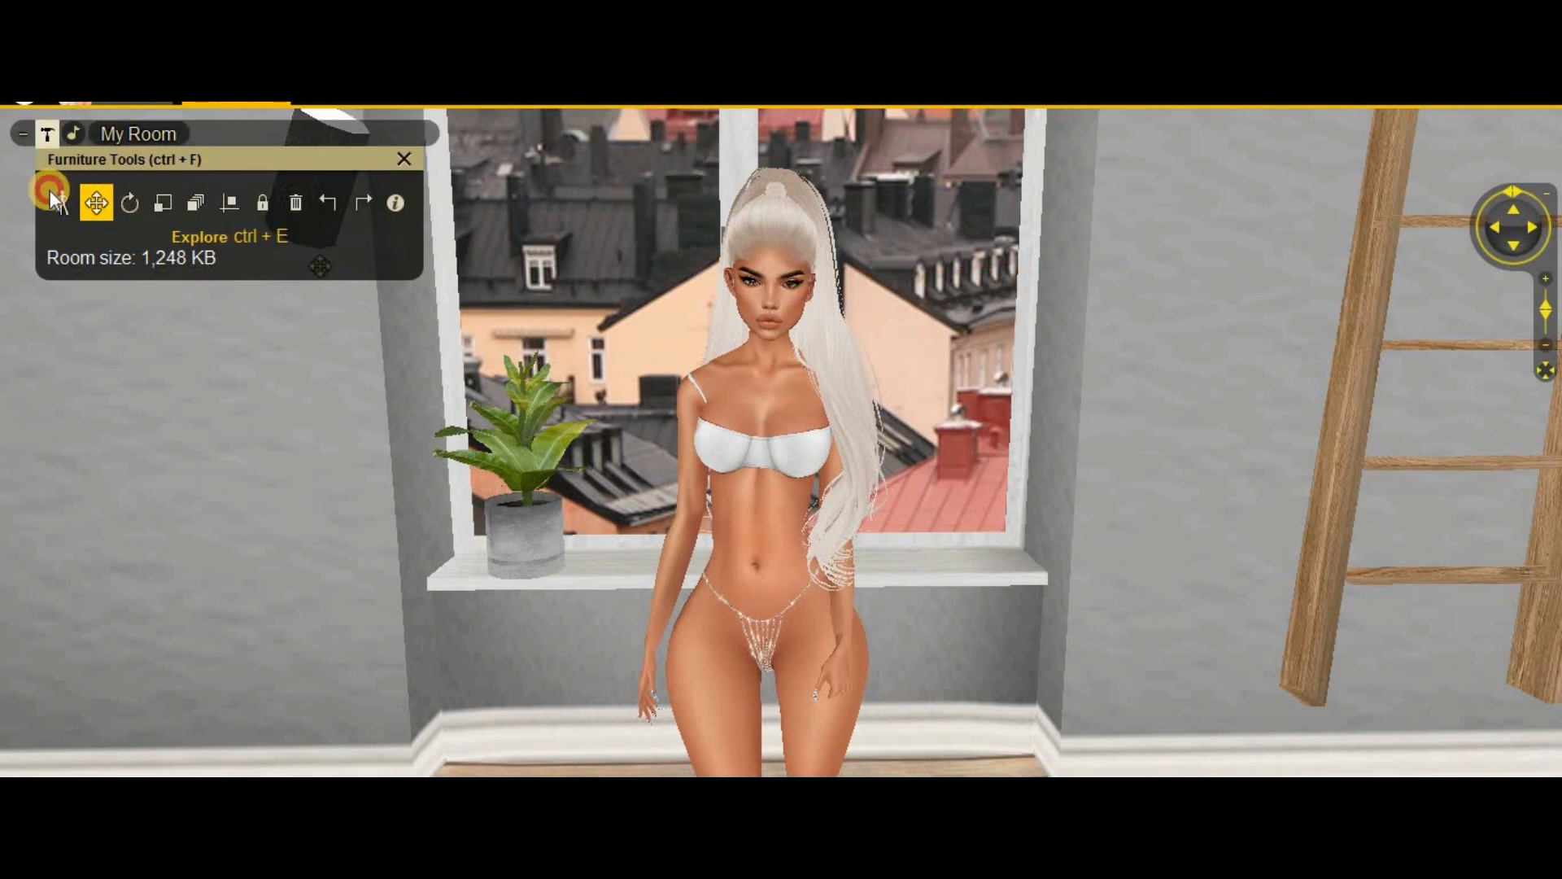
# Step: Start the photo tool and frame the avatar from head to thighs inside the capture area
pyautogui.click(1001, 765)
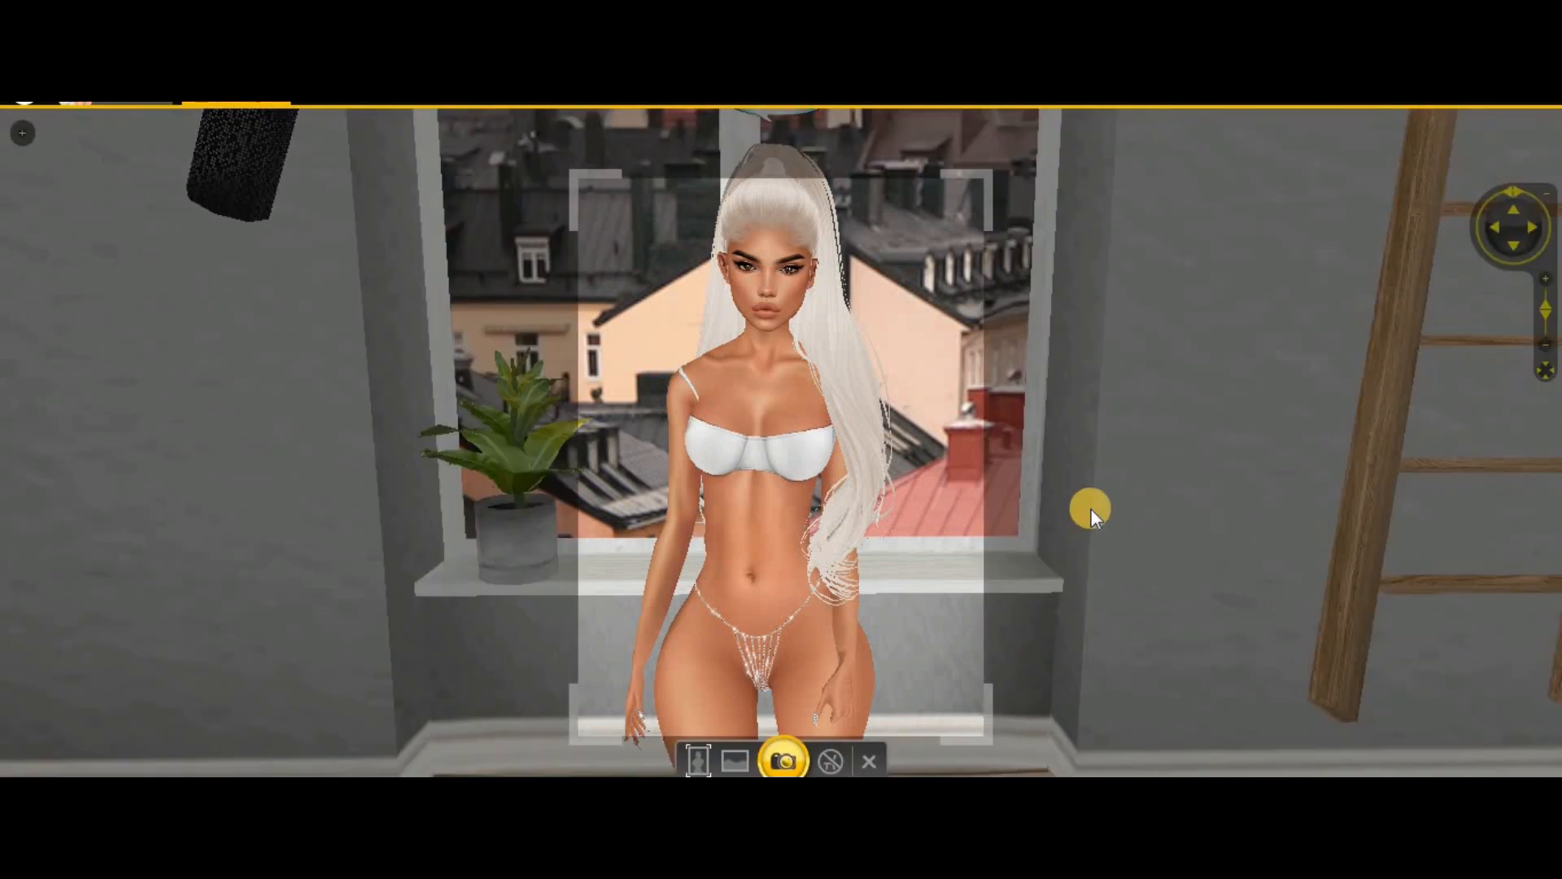
pyautogui.moveTo(1009, 471); pyautogui.dragTo(914, 509)
pyautogui.scroll(1, 914, 509)
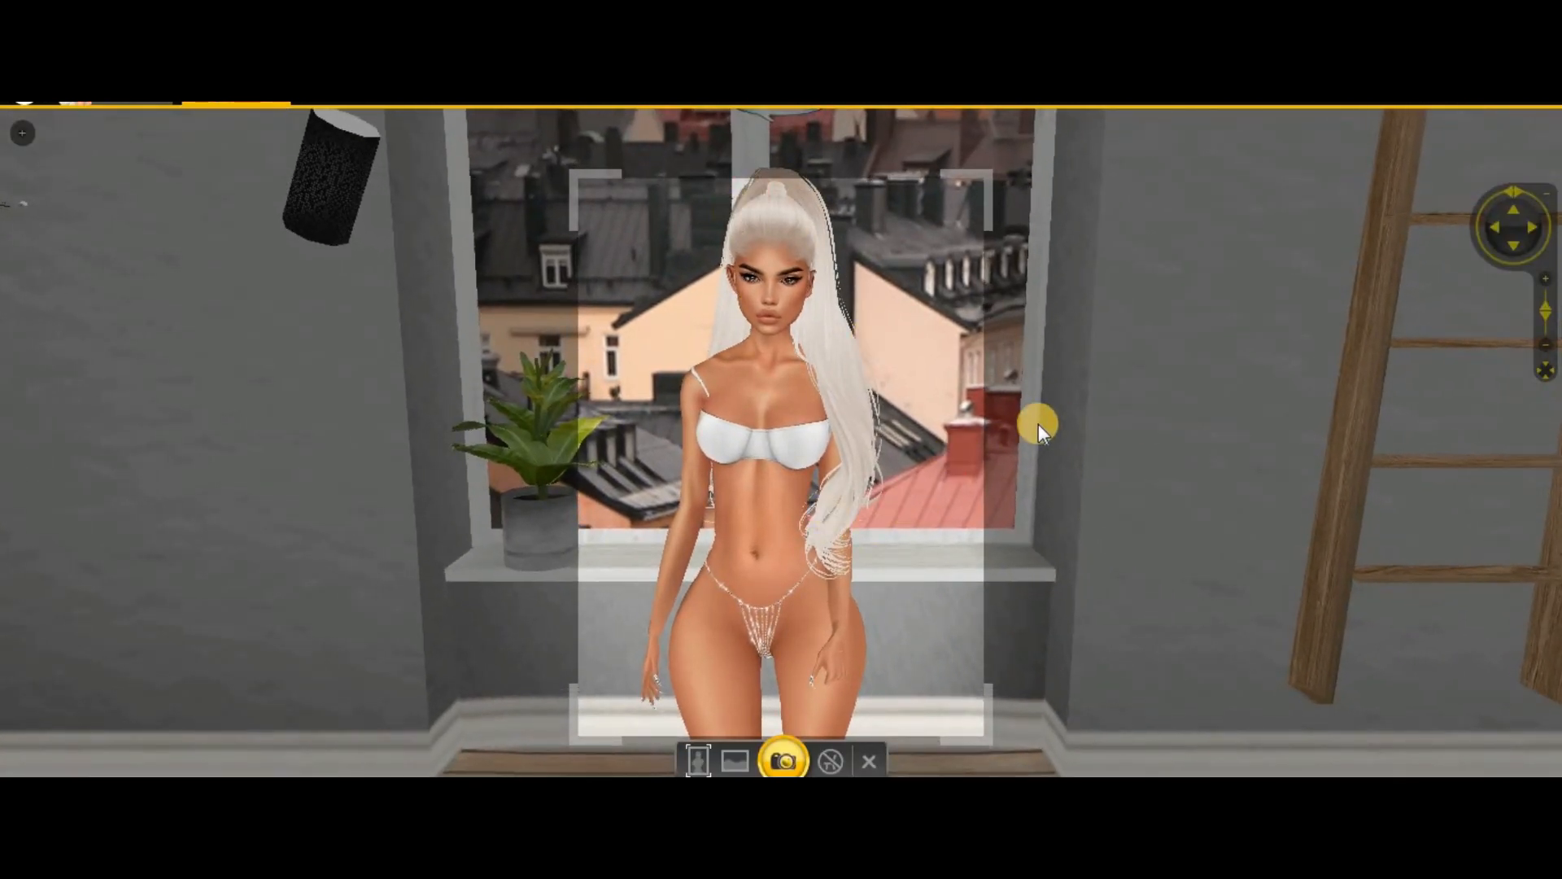
pyautogui.rightClick(950, 419)
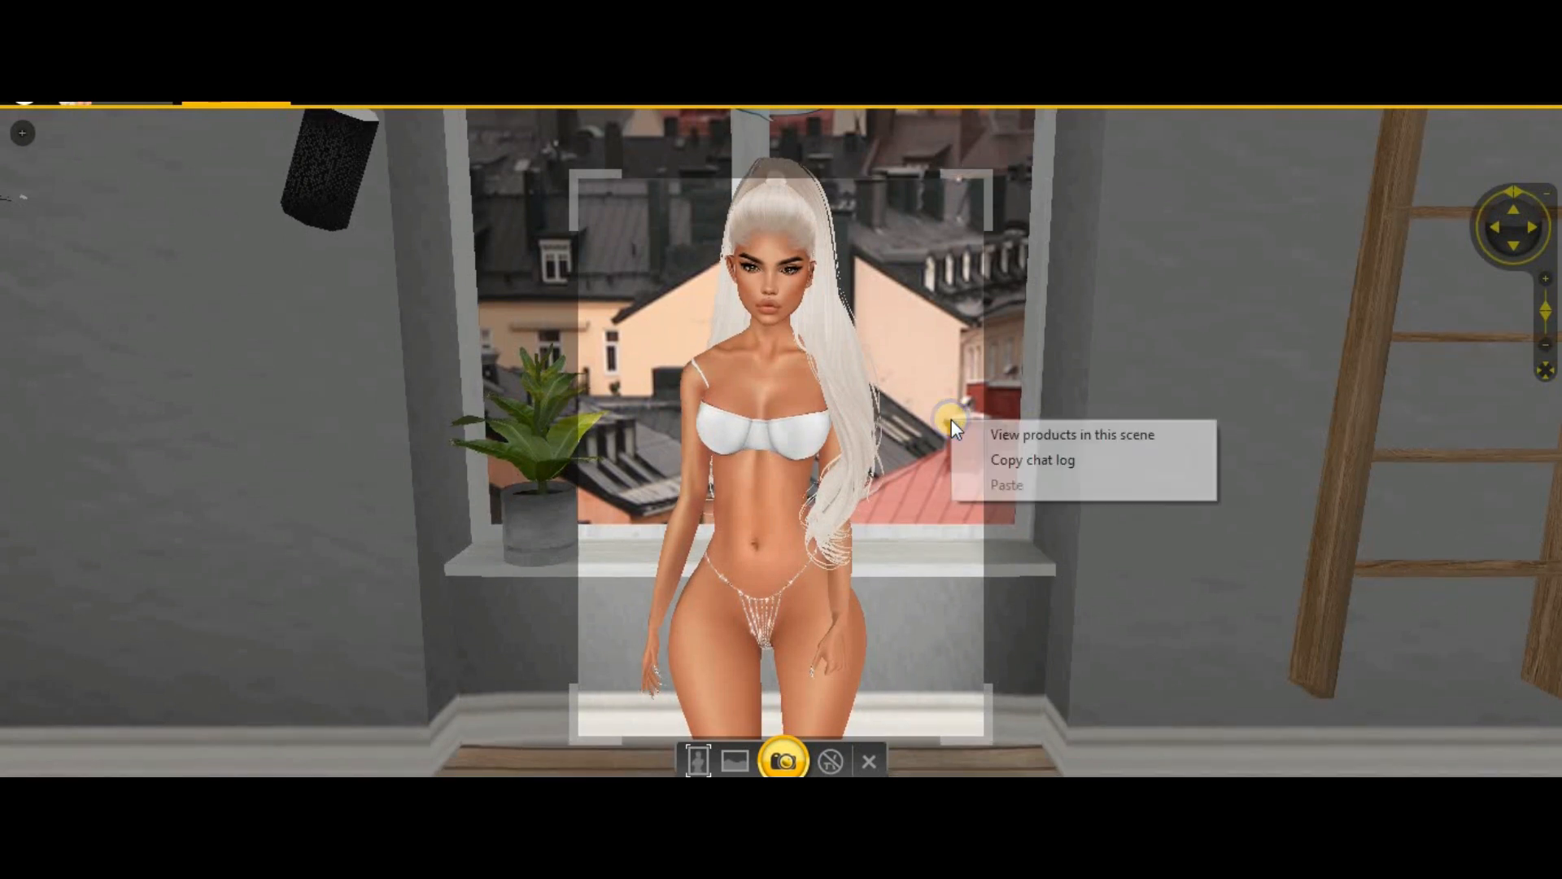
pyautogui.click(984, 324)
pyautogui.scroll(2, 970, 356)
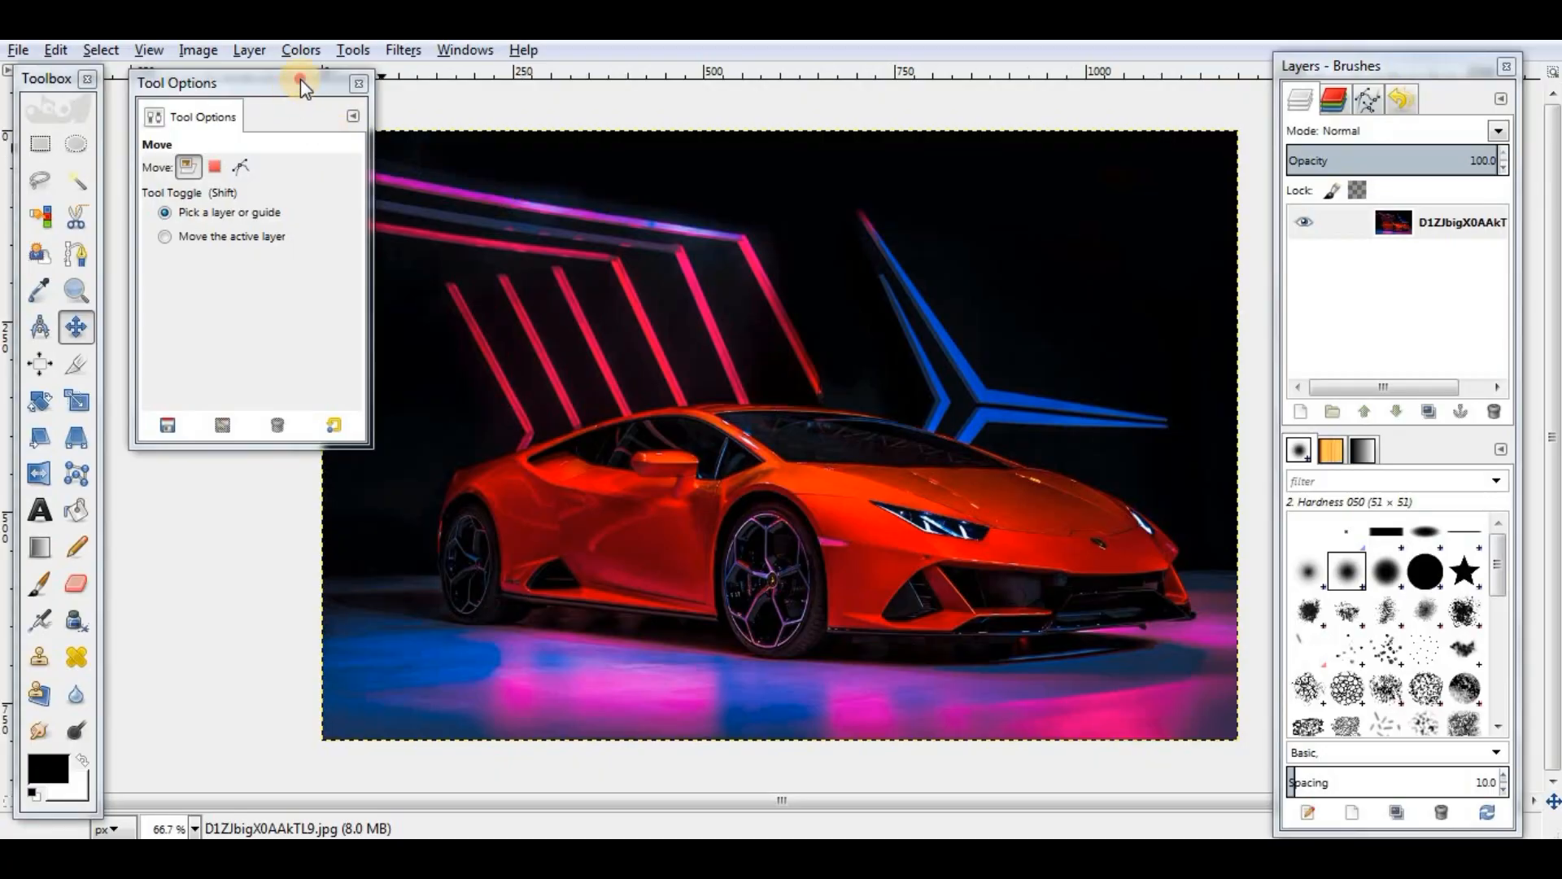
# Step: Switch to GIMP and open hiResNoBg1.png from the Desktop as a new layer above the car image
pyautogui.moveTo(300, 80); pyautogui.dragTo(125, 84)
pyautogui.click(17, 50)
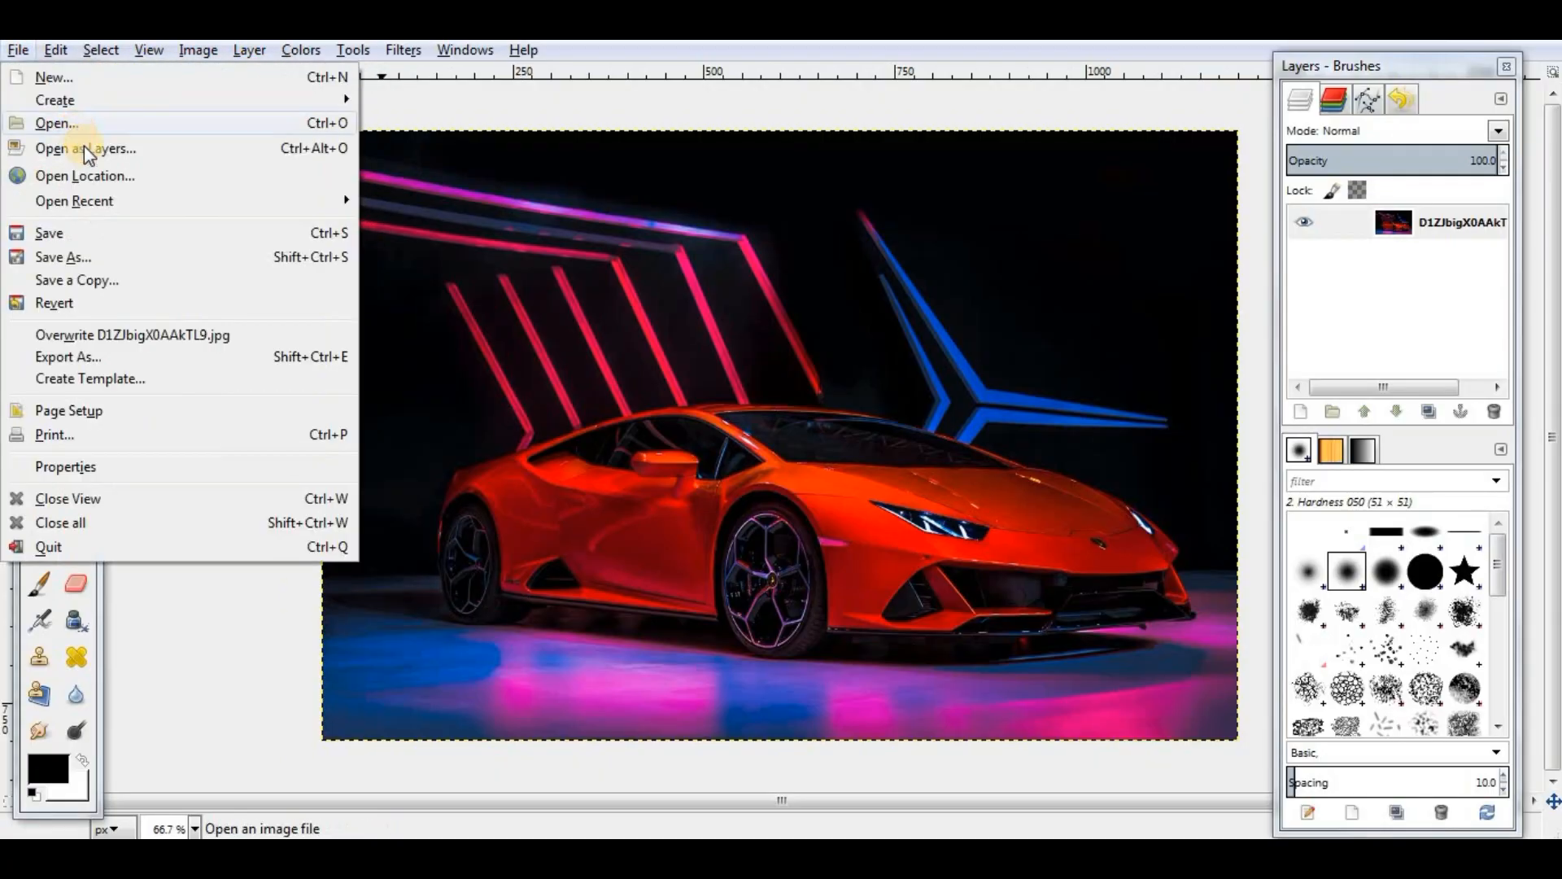
pyautogui.click(257, 251)
pyautogui.click(309, 225)
pyautogui.click(513, 144)
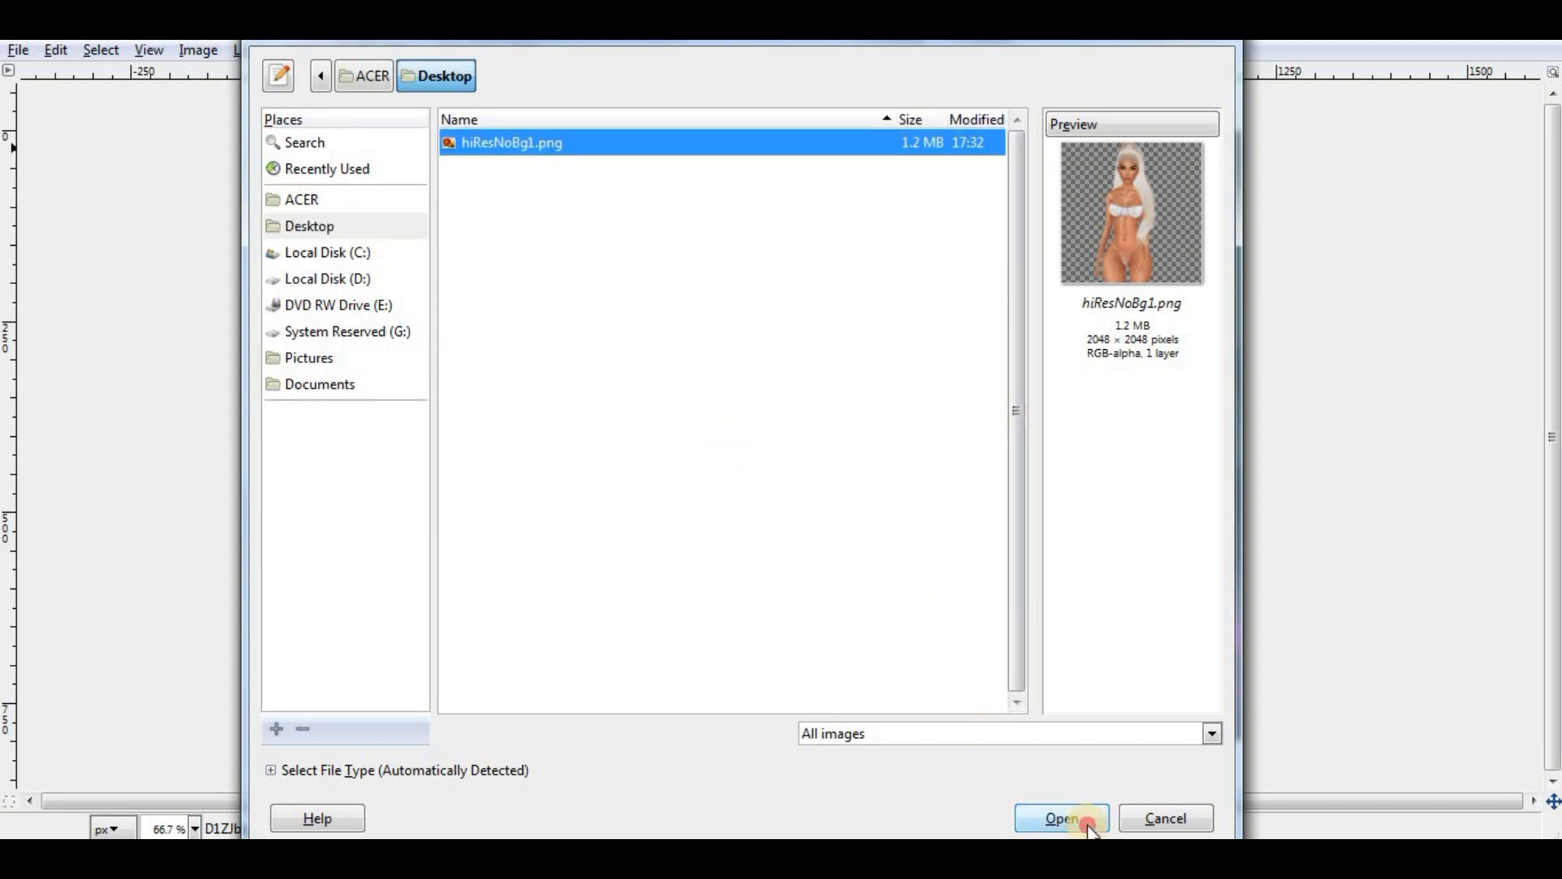
pyautogui.click(1087, 822)
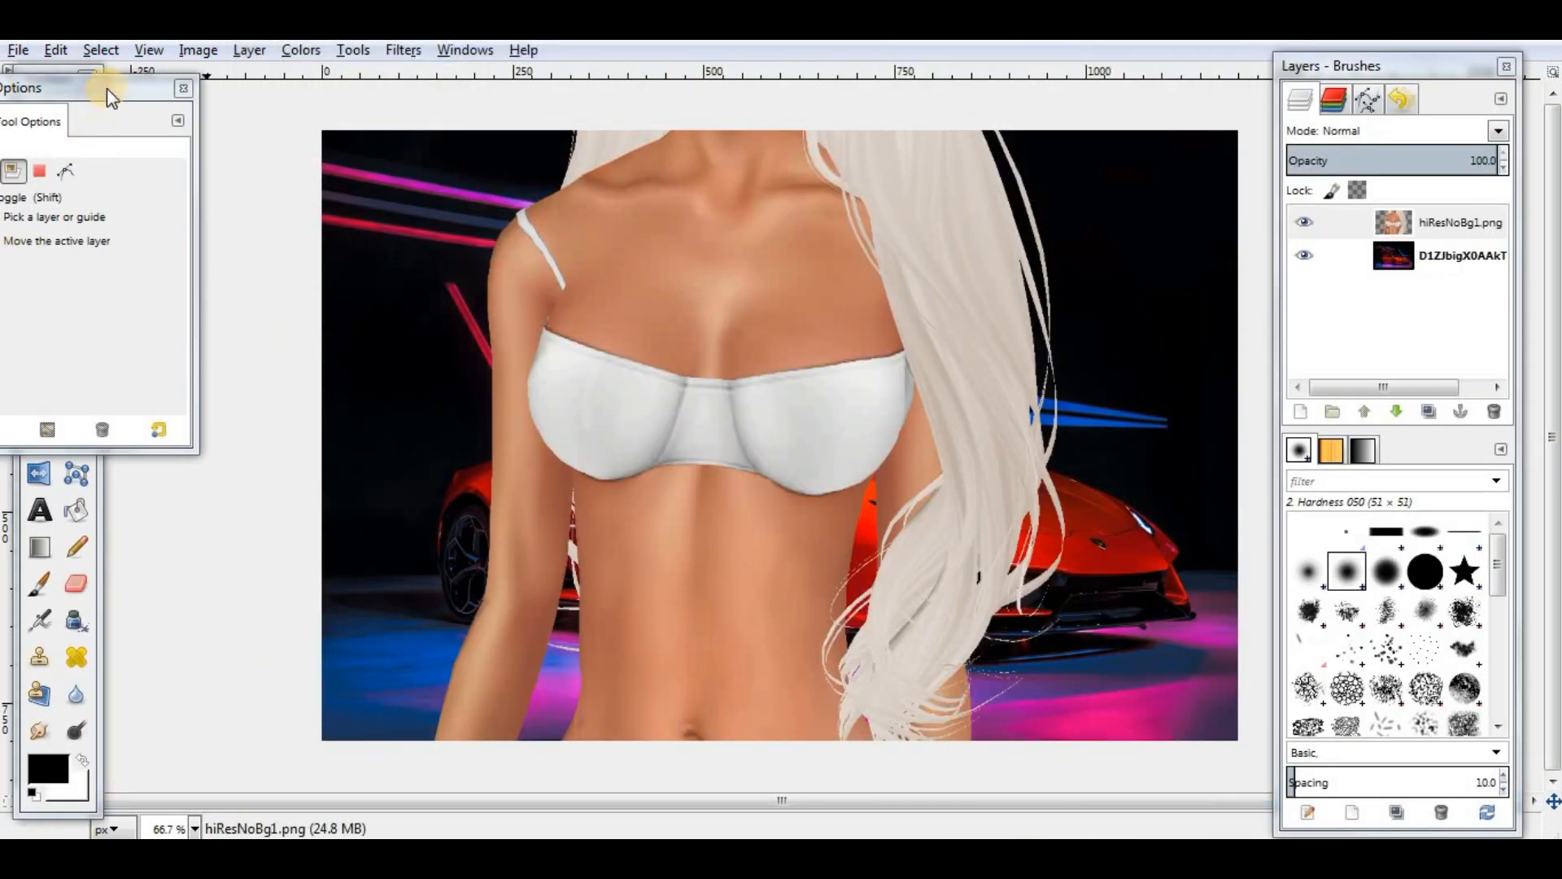
# Step: Scale the avatar layer down to 978 × 978 px with its proportions locked
pyautogui.moveTo(111, 97); pyautogui.dragTo(360, 38)
pyautogui.click(76, 401)
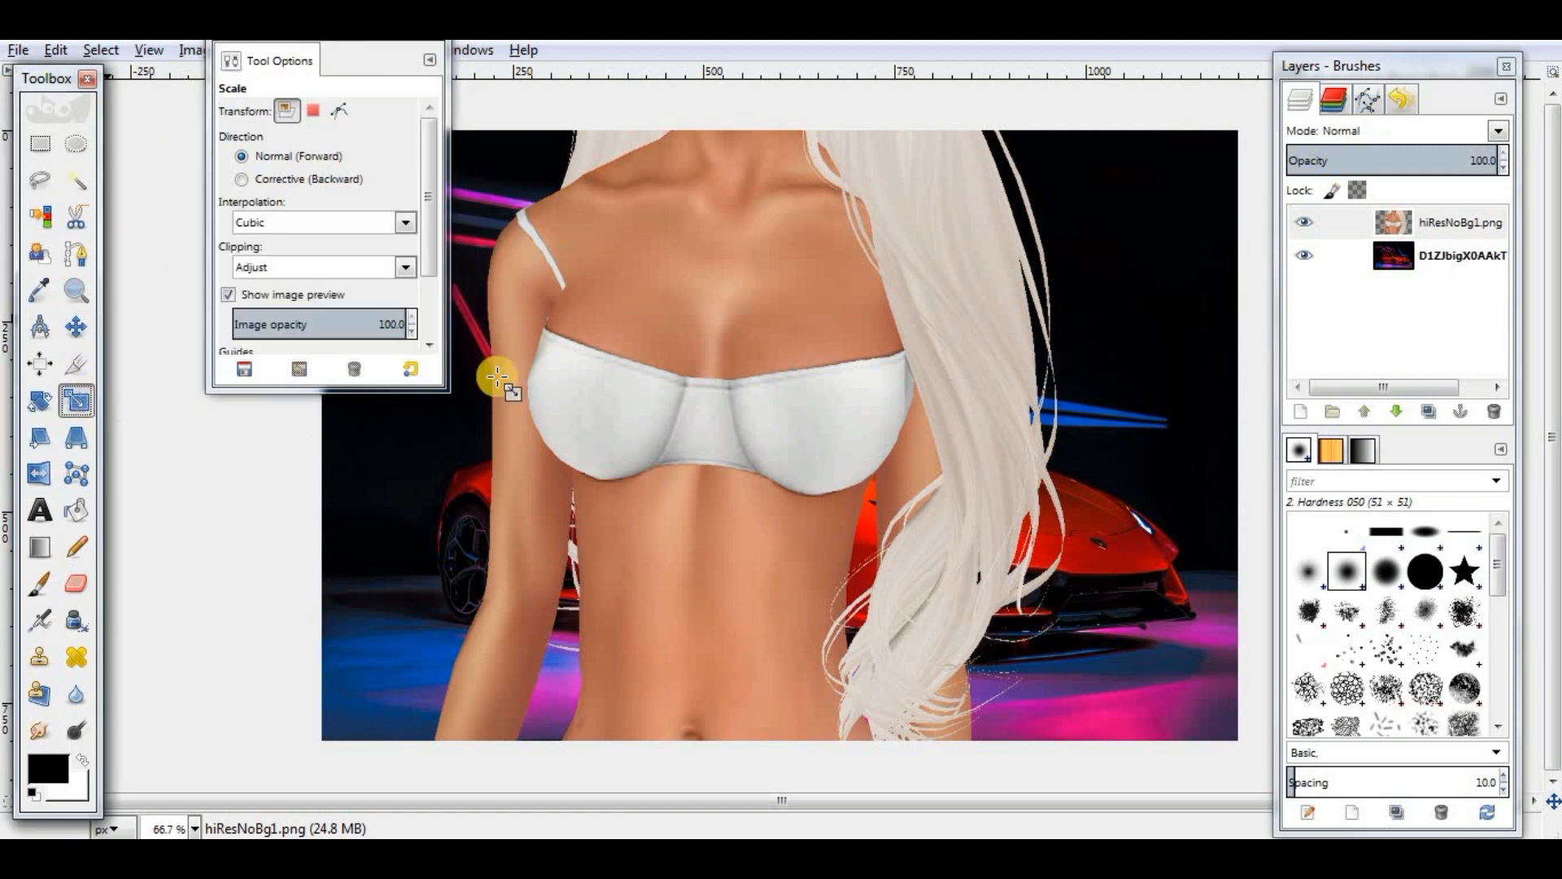
pyautogui.click(575, 306)
pyautogui.click(159, 201)
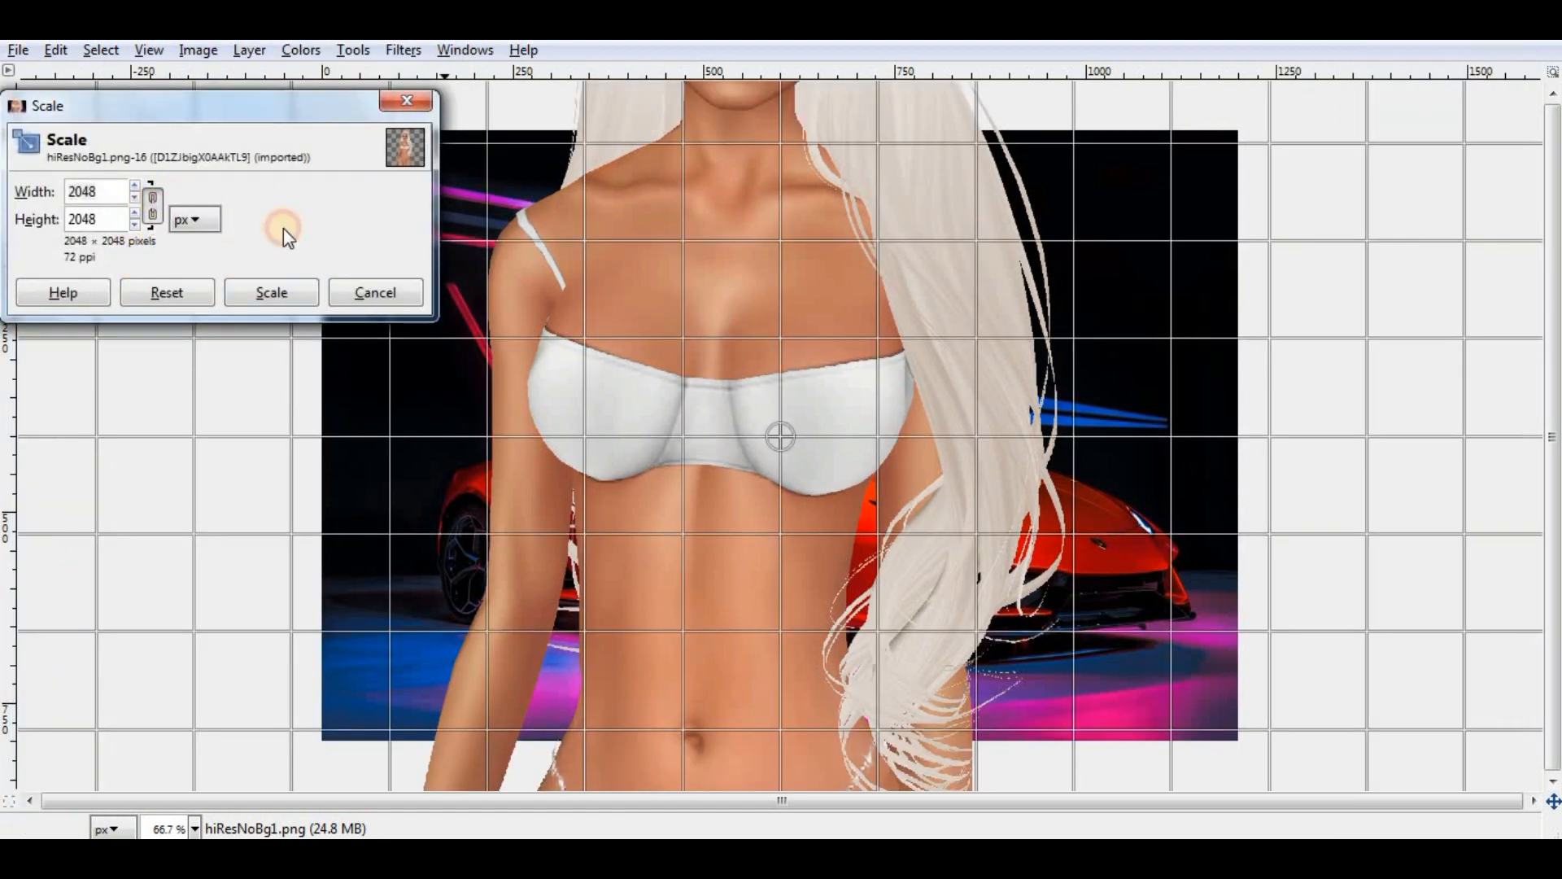
pyautogui.moveTo(816, 210); pyautogui.dragTo(821, 458)
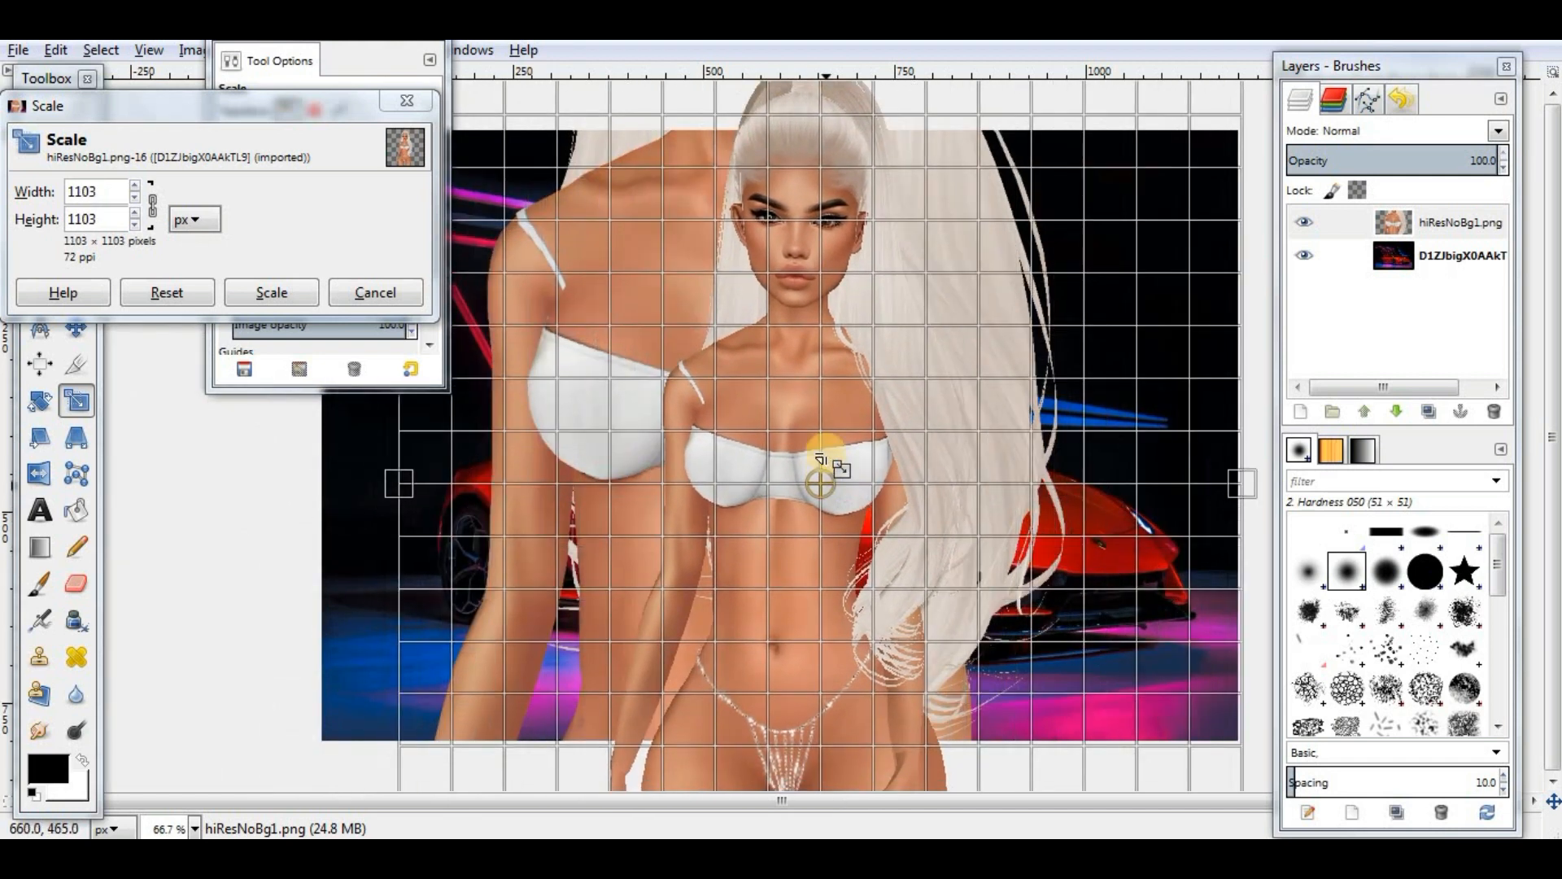
pyautogui.moveTo(708, 348); pyautogui.dragTo(160, 344)
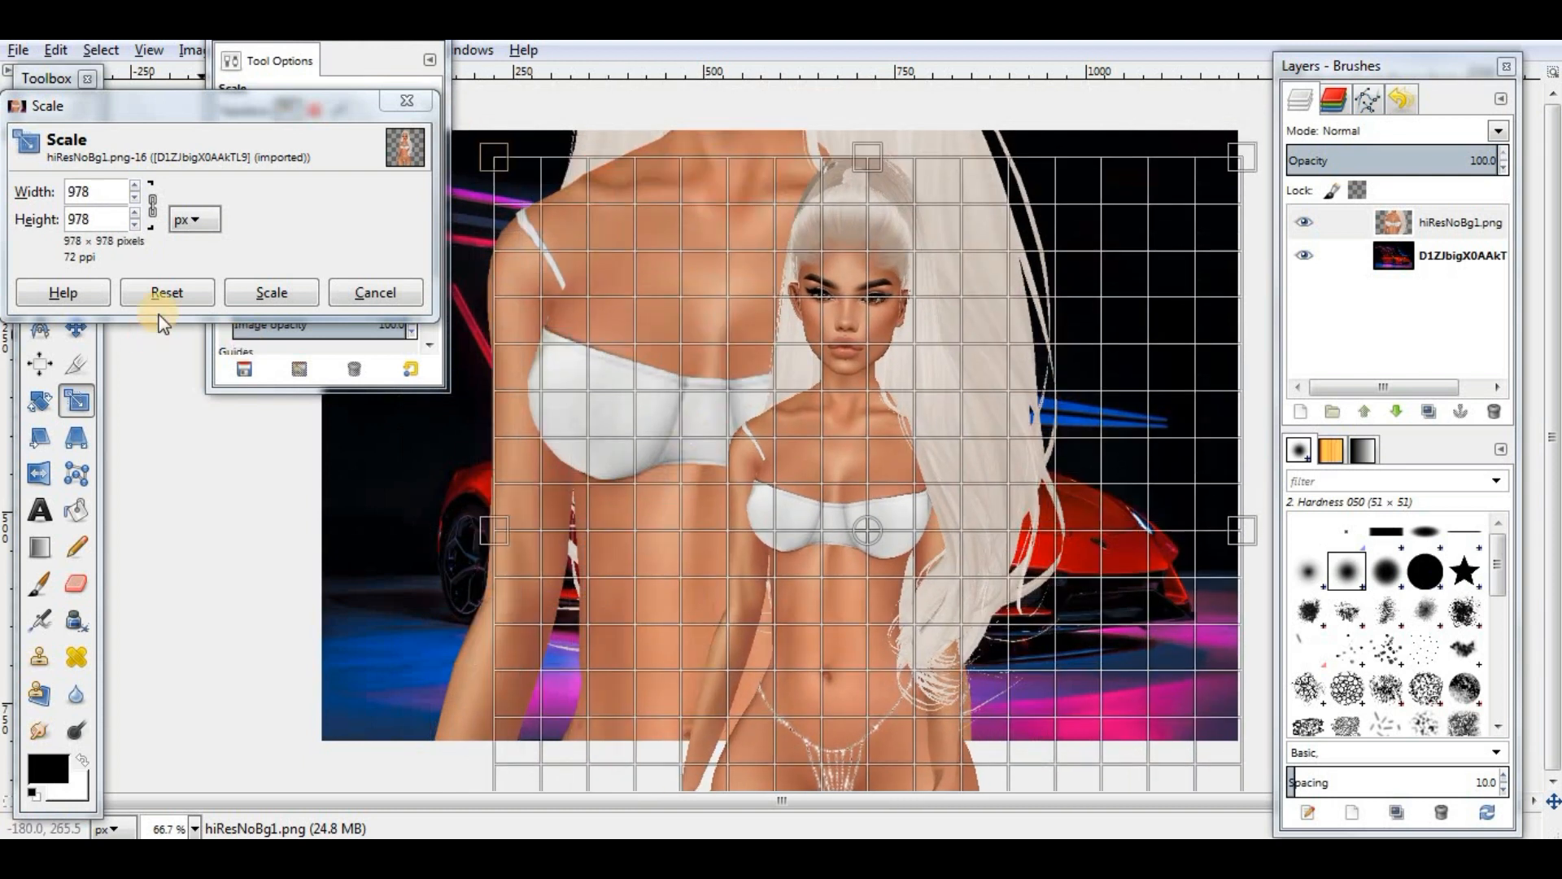
pyautogui.click(286, 293)
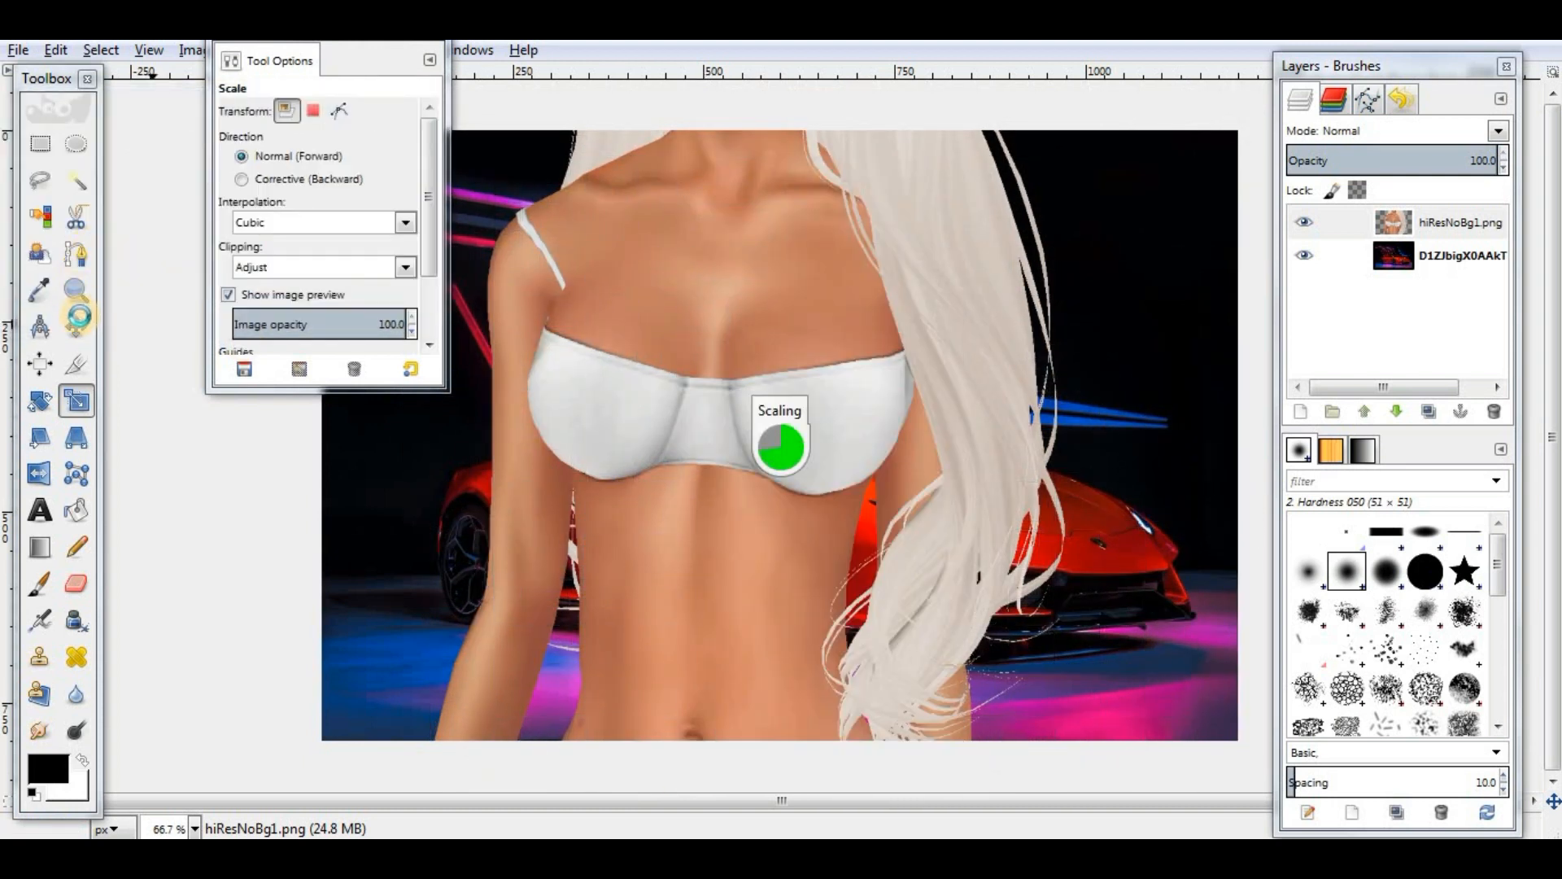
# Step: Shift the avatar layer upward and scale it down a little more
pyautogui.click(75, 326)
pyautogui.moveTo(813, 372); pyautogui.dragTo(824, 343)
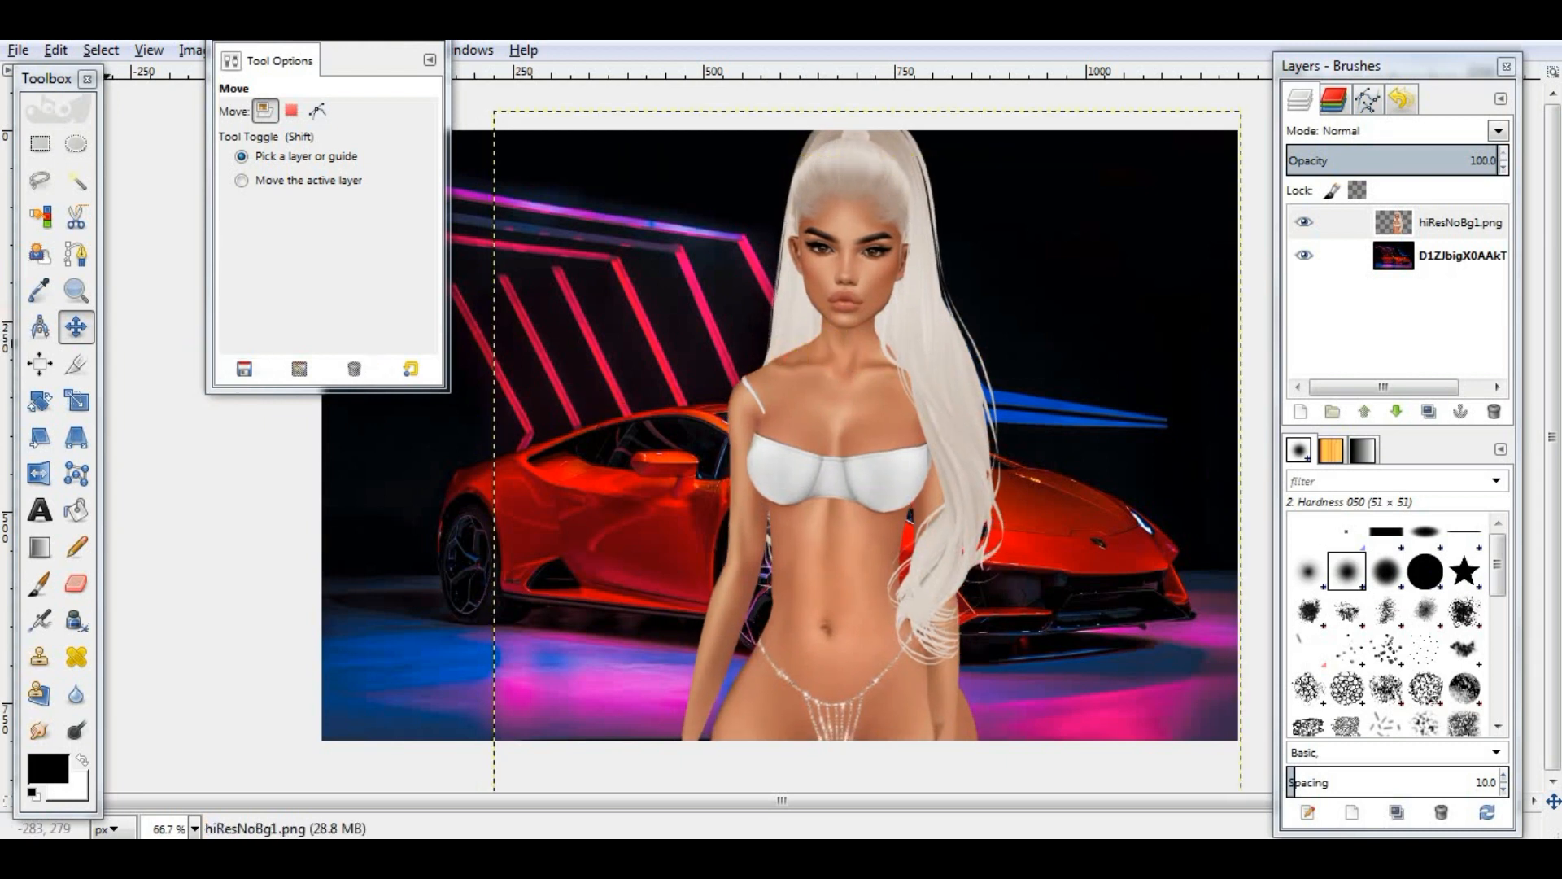
pyautogui.click(75, 400)
pyautogui.click(854, 342)
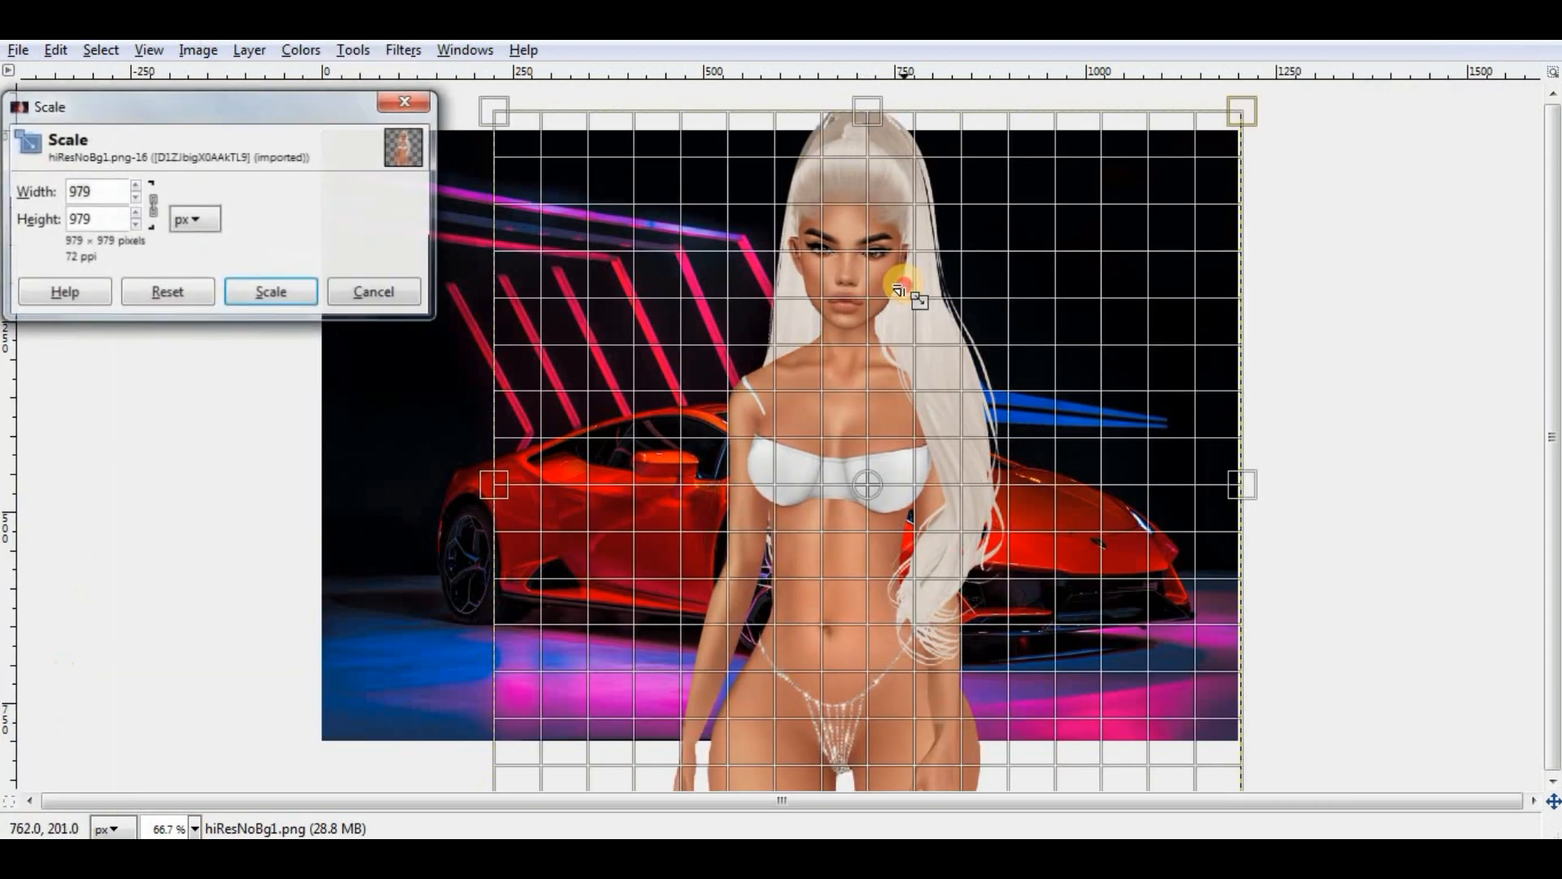
pyautogui.moveTo(855, 342); pyautogui.dragTo(715, 349)
pyautogui.click(272, 292)
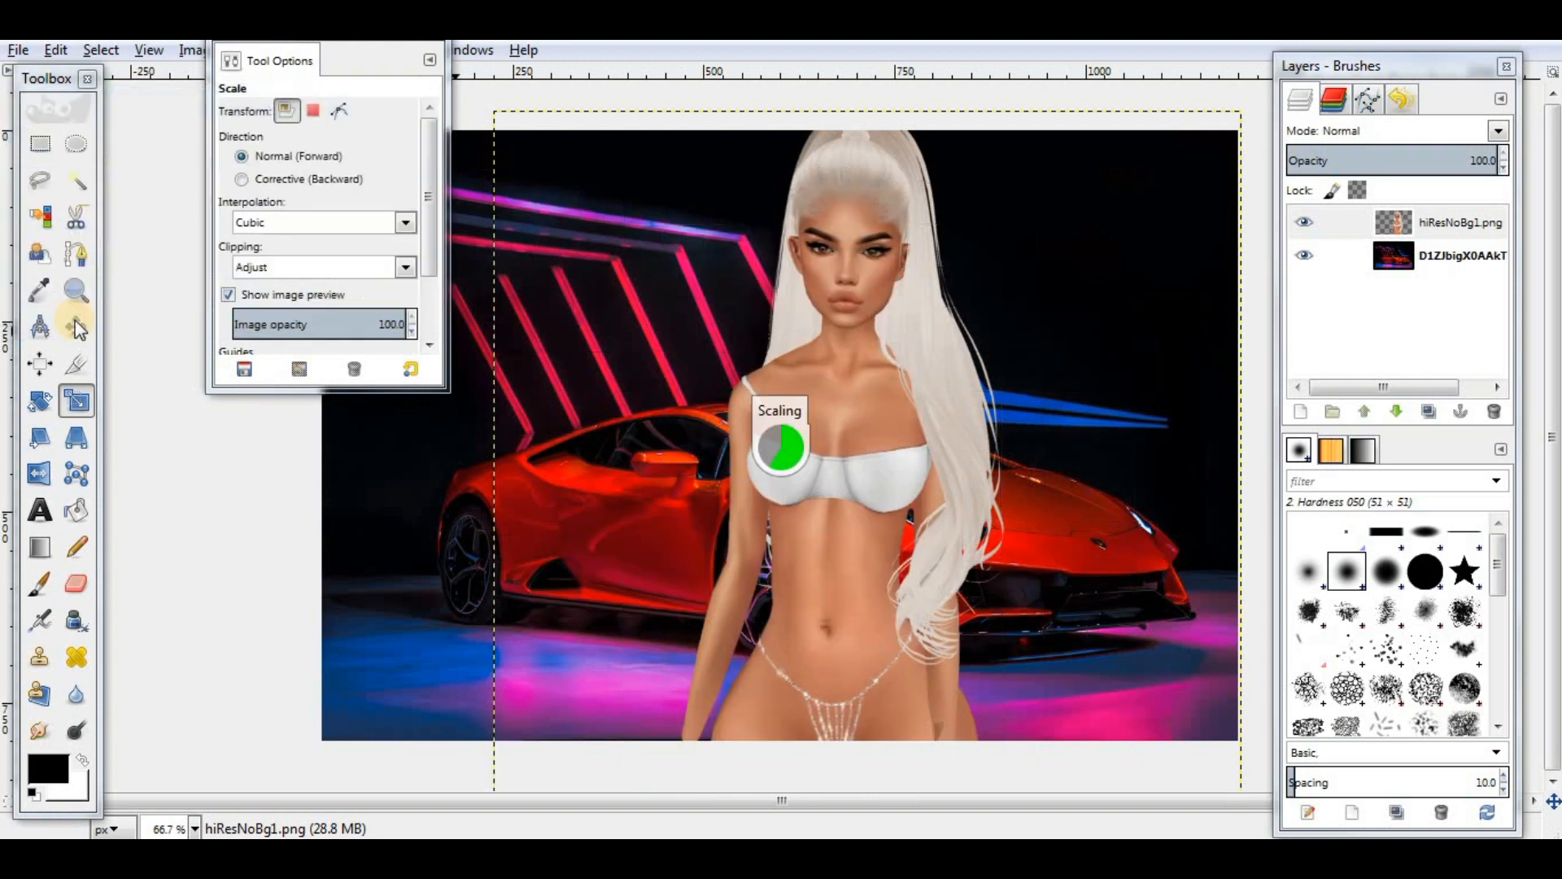
# Step: Position the avatar layer in front of the car's rear half, with the top of the head at the image's upper edge
pyautogui.press('m')
pyautogui.moveTo(858, 402); pyautogui.dragTo(818, 343)
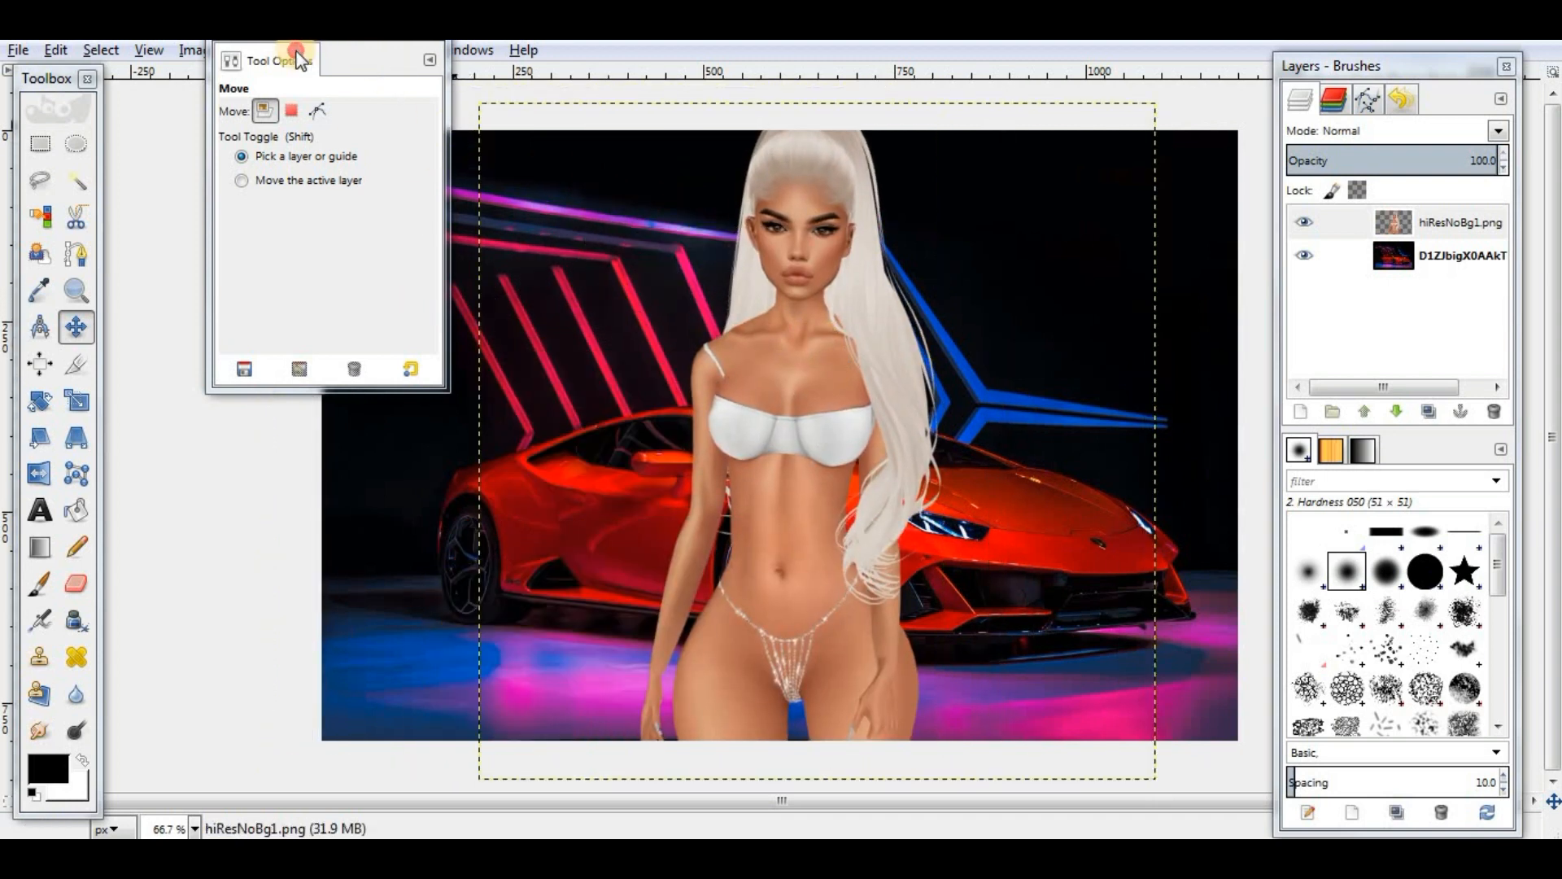
pyautogui.moveTo(305, 49); pyautogui.dragTo(196, 85)
pyautogui.moveTo(799, 352); pyautogui.dragTo(627, 346)
# Step: Crop a narrow strip off both sides of the image, keeping the full 800 px height
pyautogui.click(77, 369)
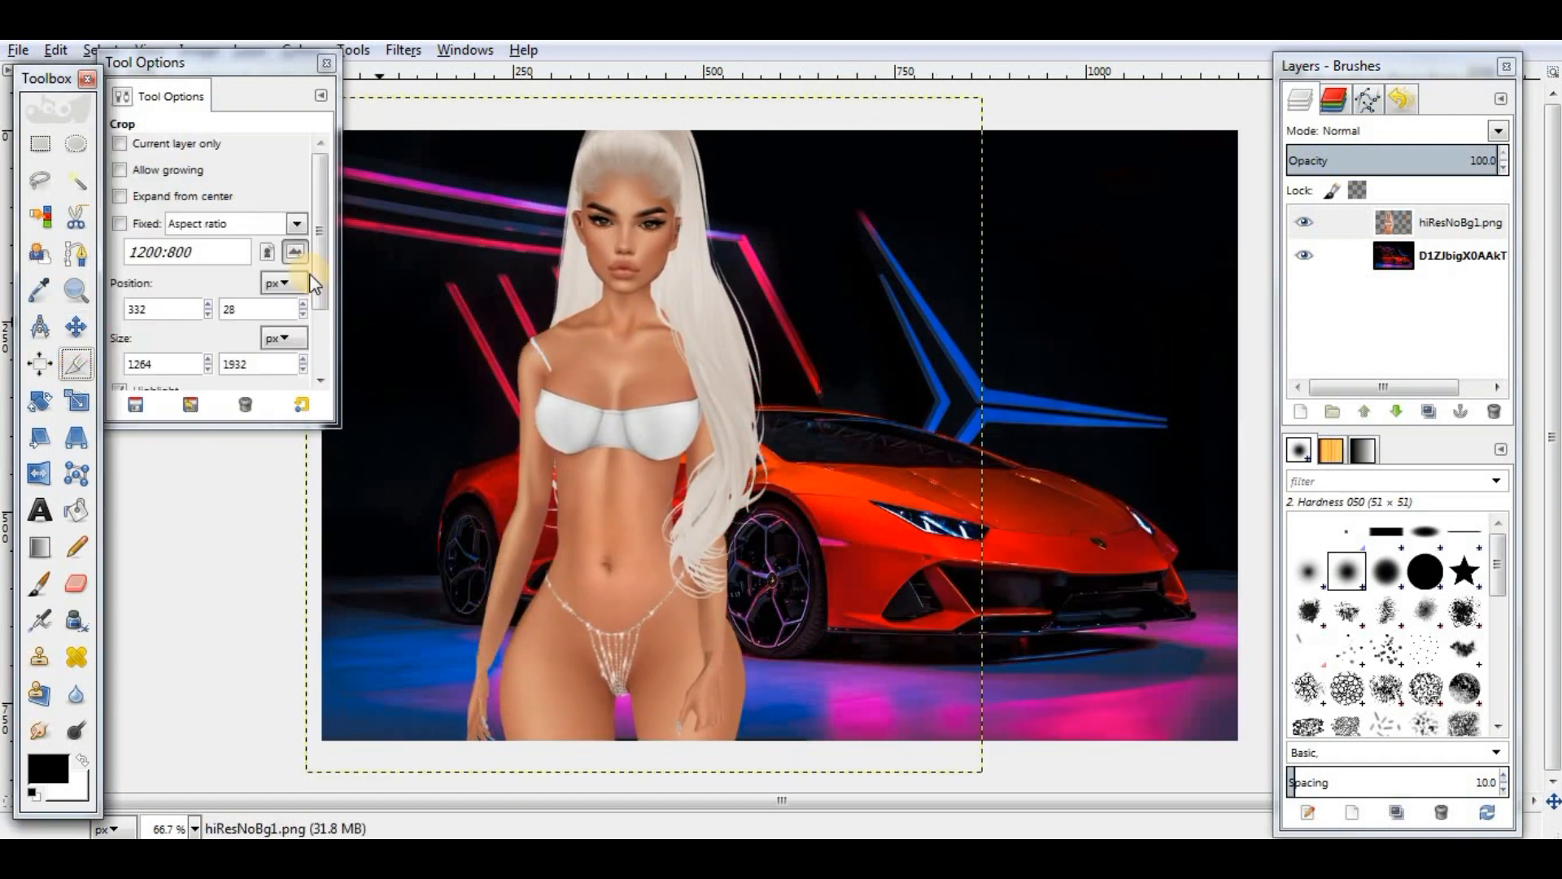
pyautogui.moveTo(275, 62); pyautogui.dragTo(124, 103)
pyautogui.moveTo(342, 131); pyautogui.dragTo(1201, 742)
pyautogui.click(984, 570)
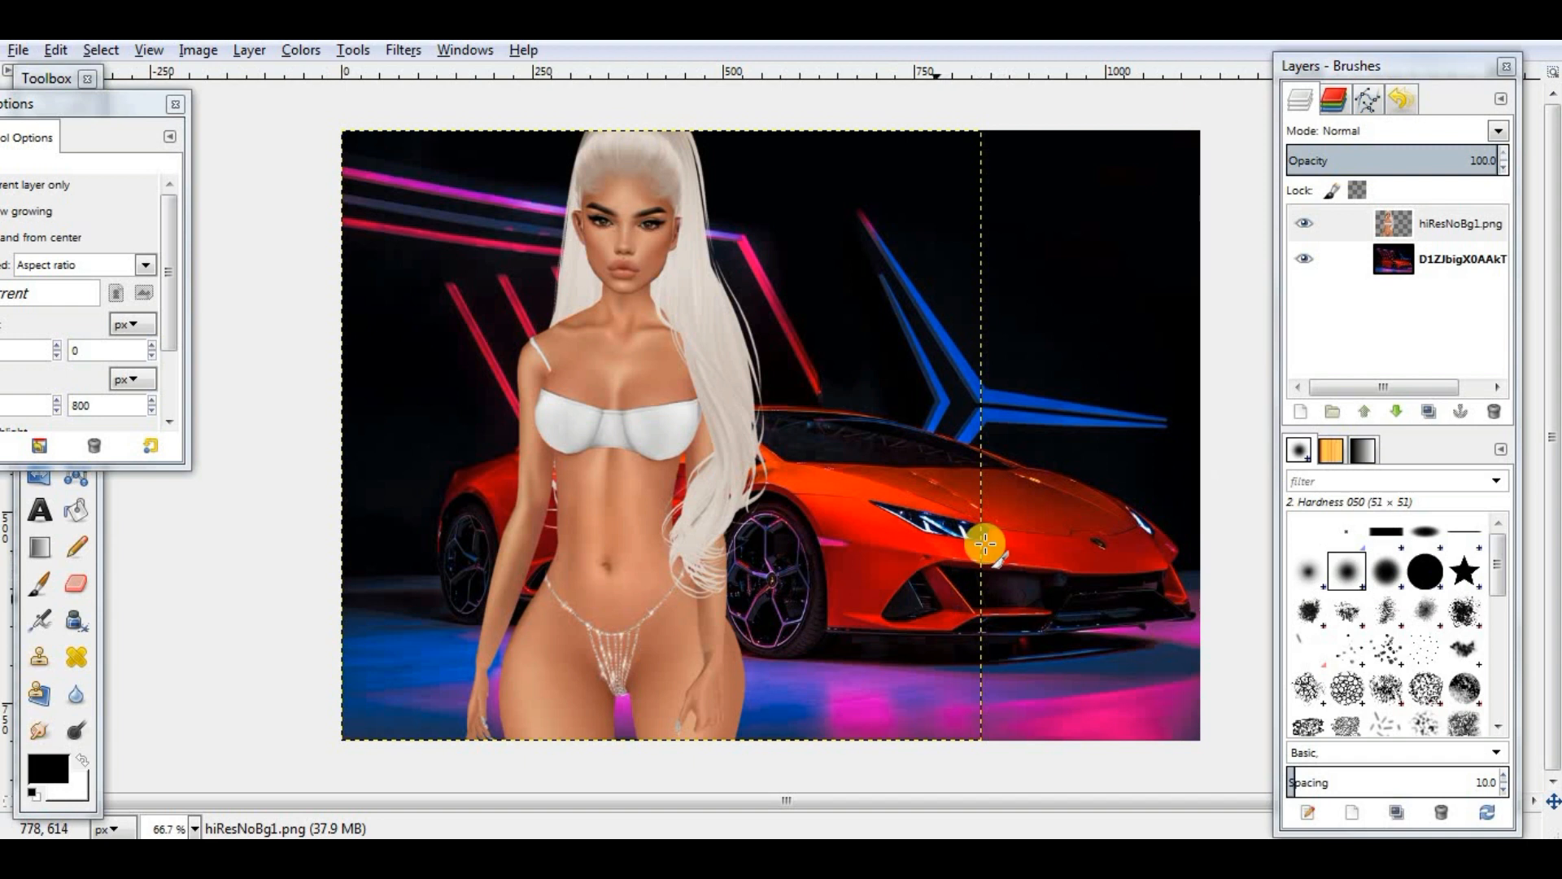
# Step: Sharpen the avatar layer with the Sharpen filter
pyautogui.click(1425, 236)
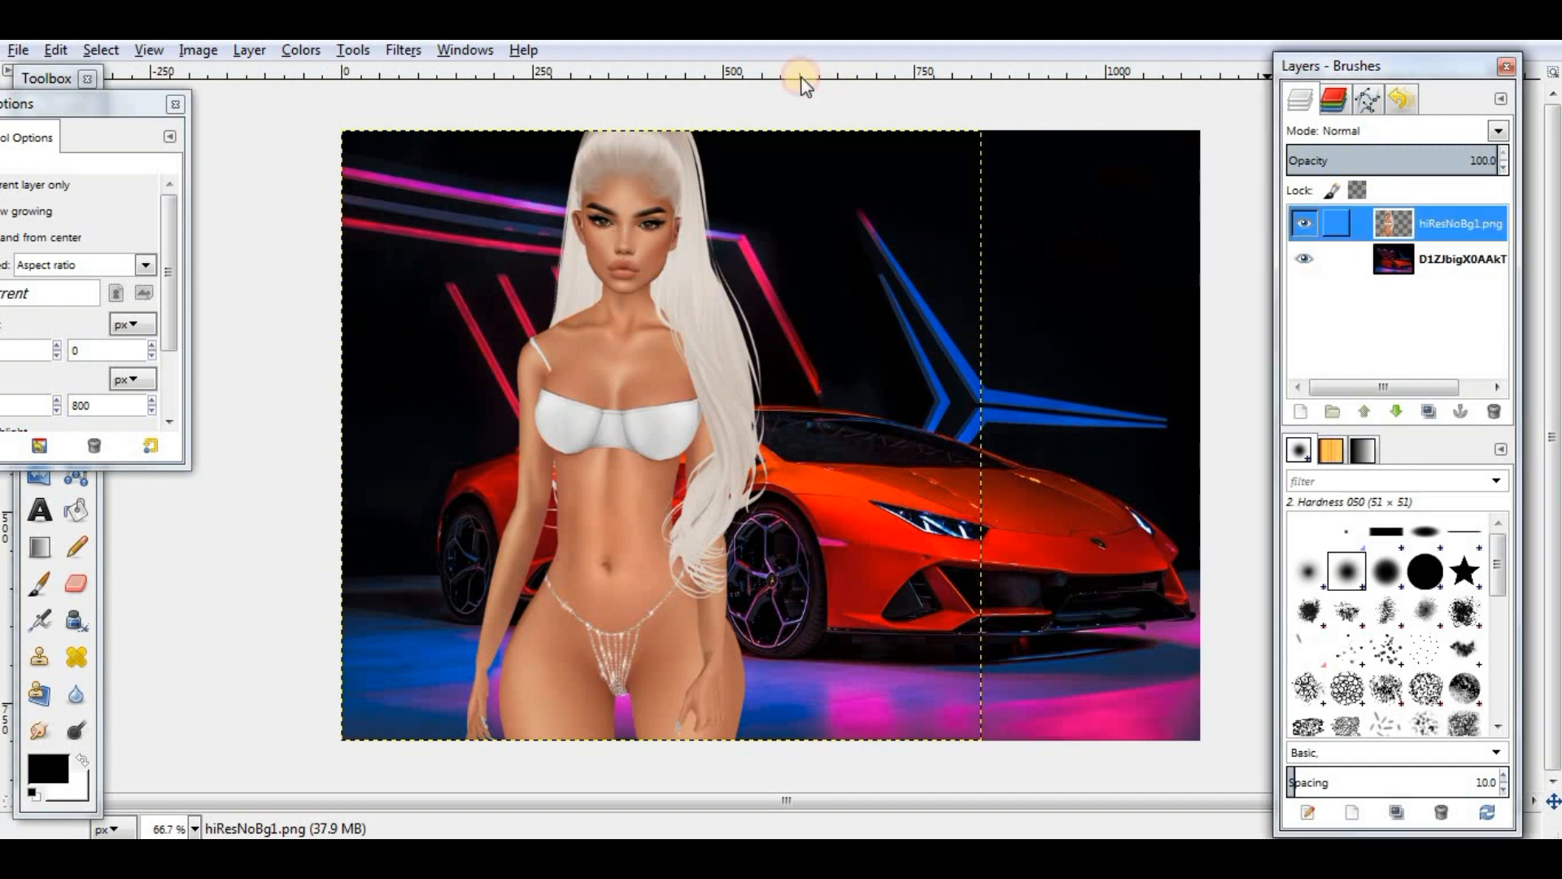
pyautogui.click(402, 50)
pyautogui.moveTo(674, 174)
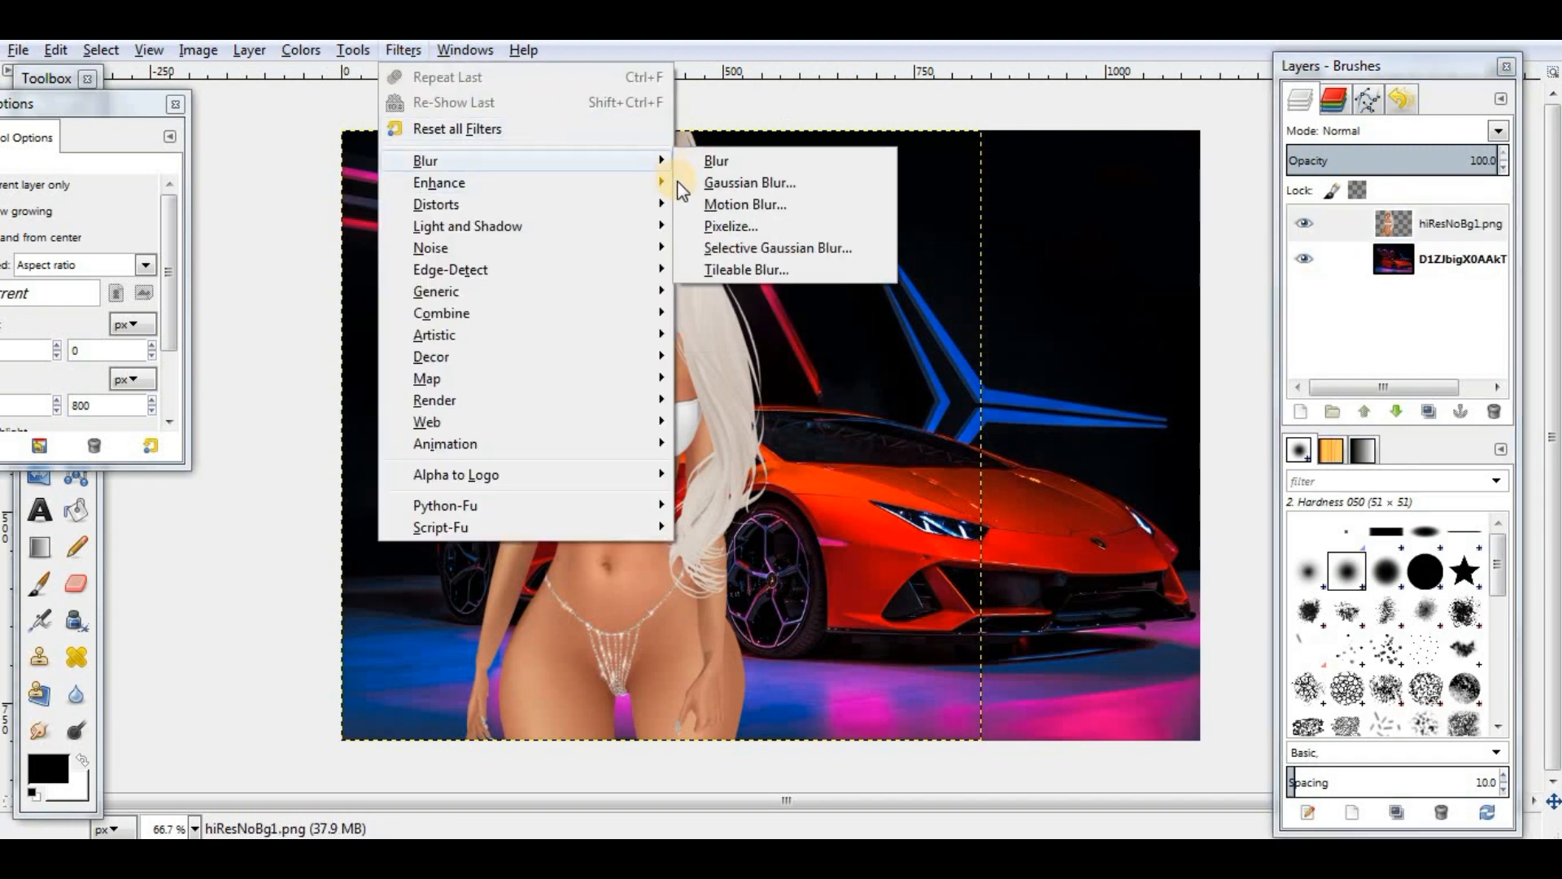
pyautogui.press('Return')
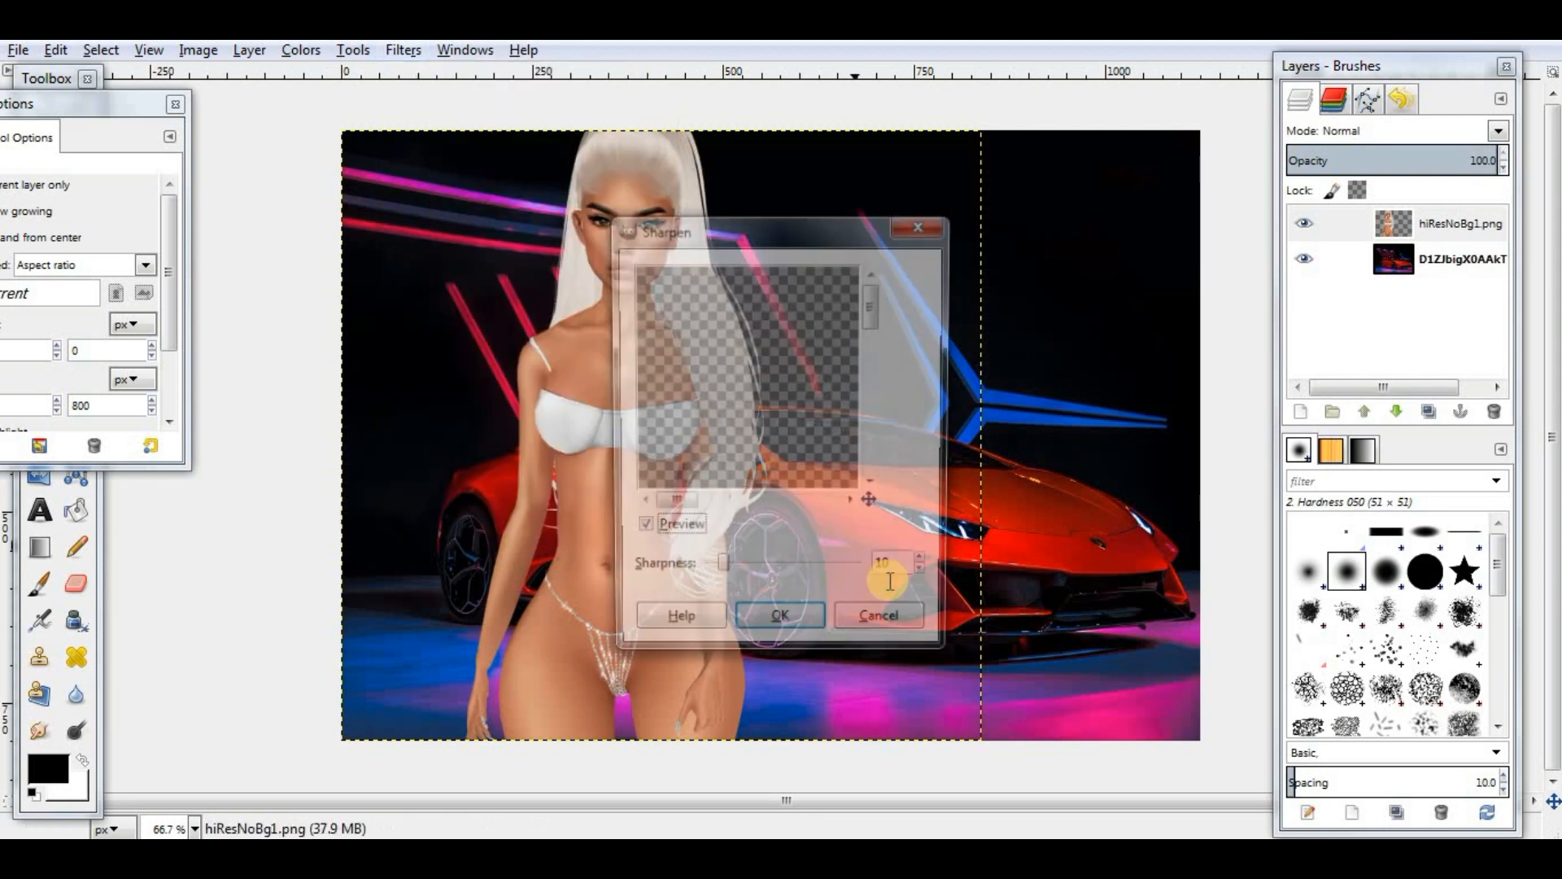
pyautogui.click(838, 574)
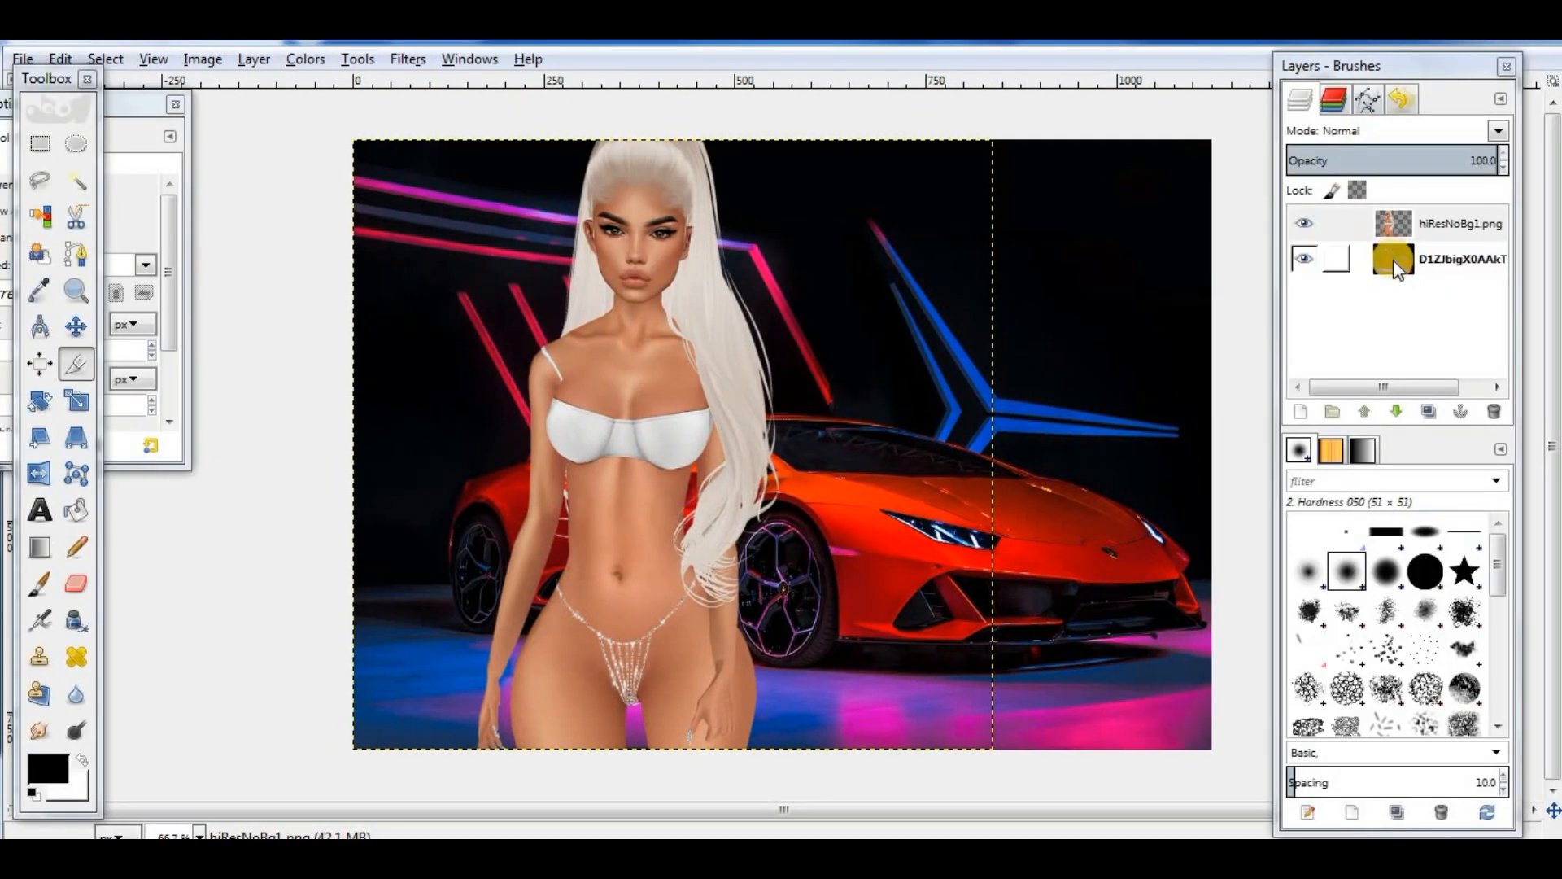
# Step: Soften the sports car background layer with a Gaussian Blur
pyautogui.click(1392, 260)
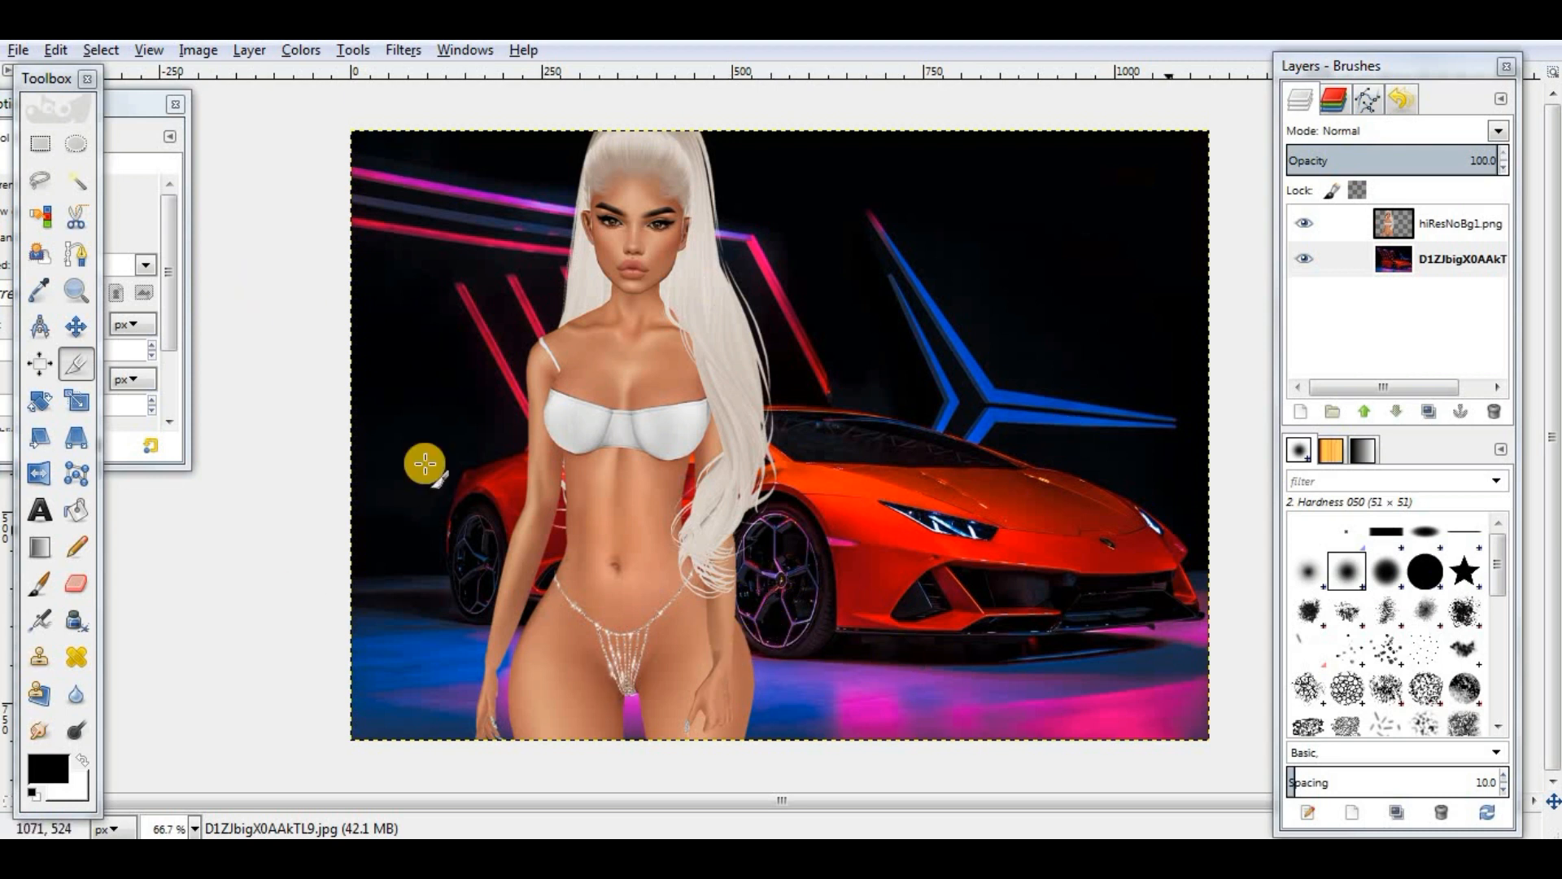
pyautogui.click(403, 49)
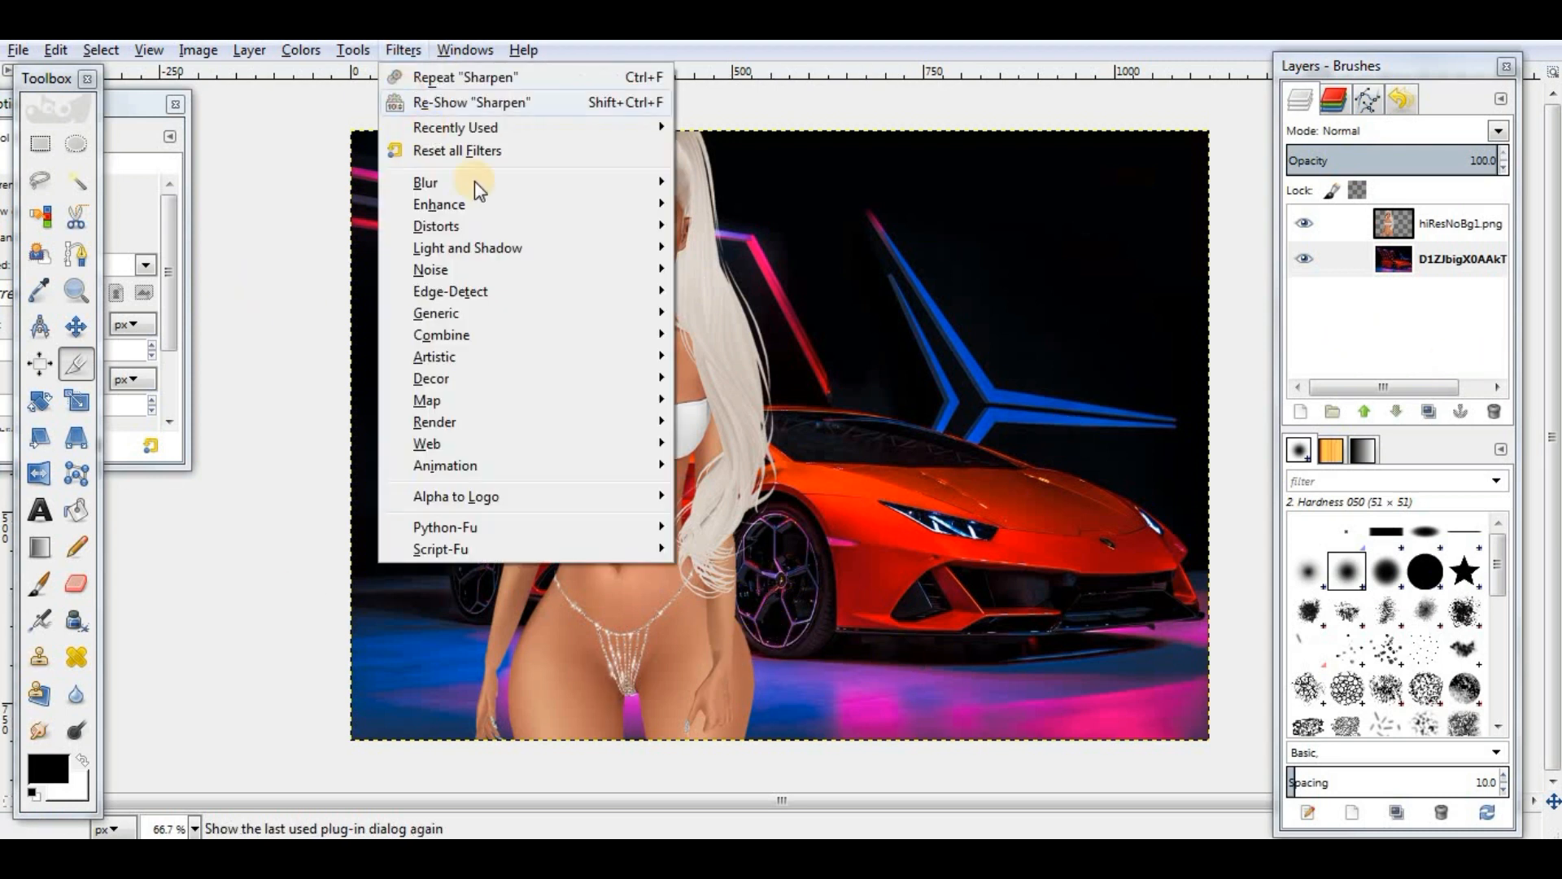
pyautogui.moveTo(642, 182)
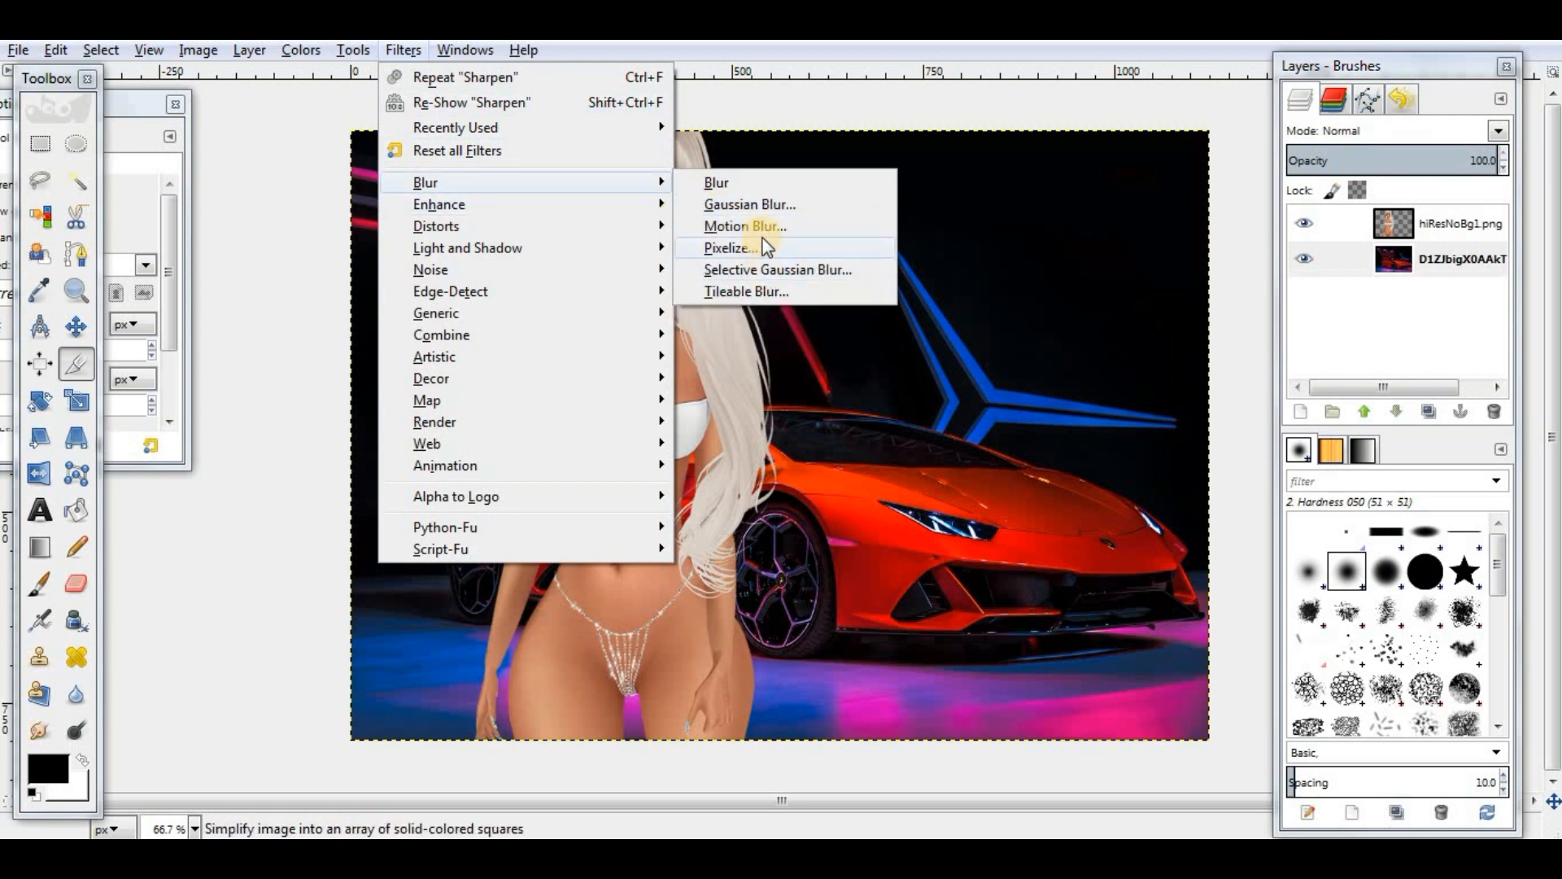
pyautogui.click(765, 210)
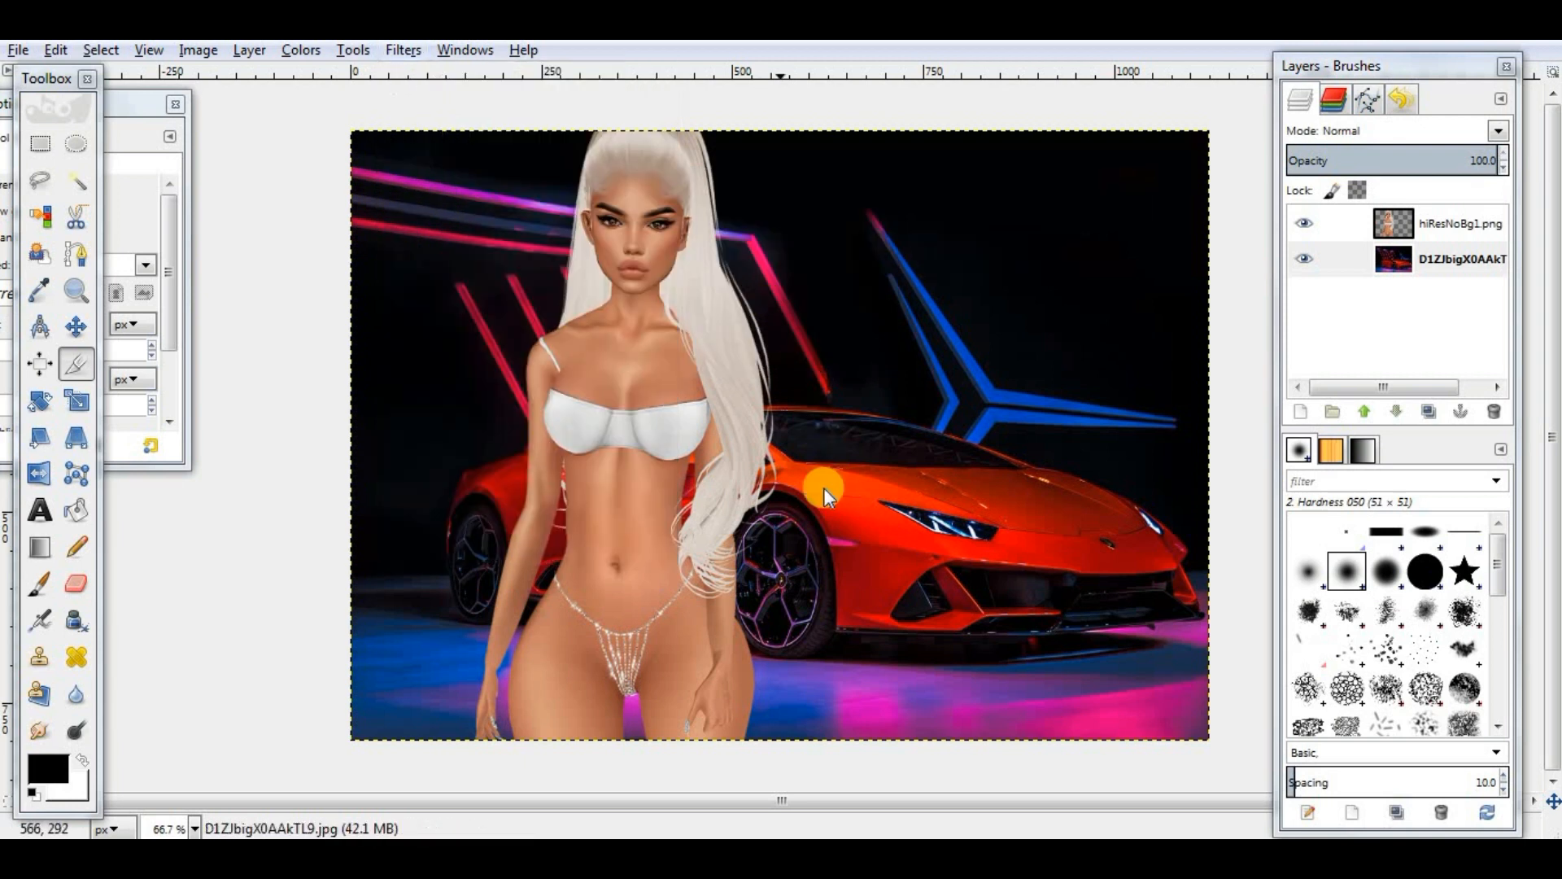
pyautogui.click(811, 672)
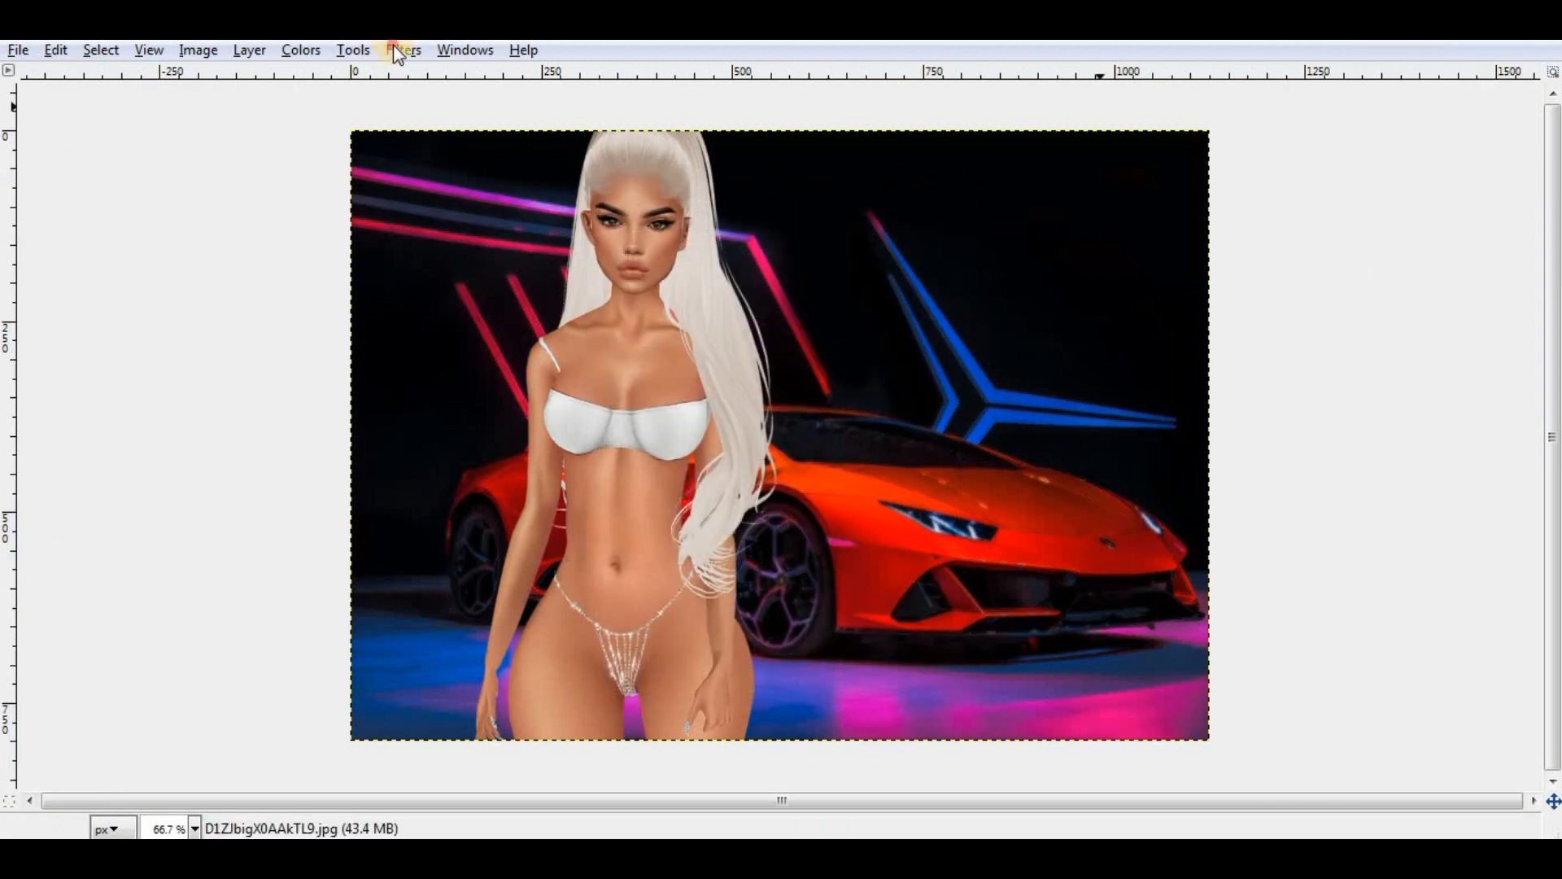
# Step: Nudge the avatar layer slightly over the blurred car background
pyautogui.press('Tab')
pyautogui.moveTo(622, 377); pyautogui.dragTo(623, 371)
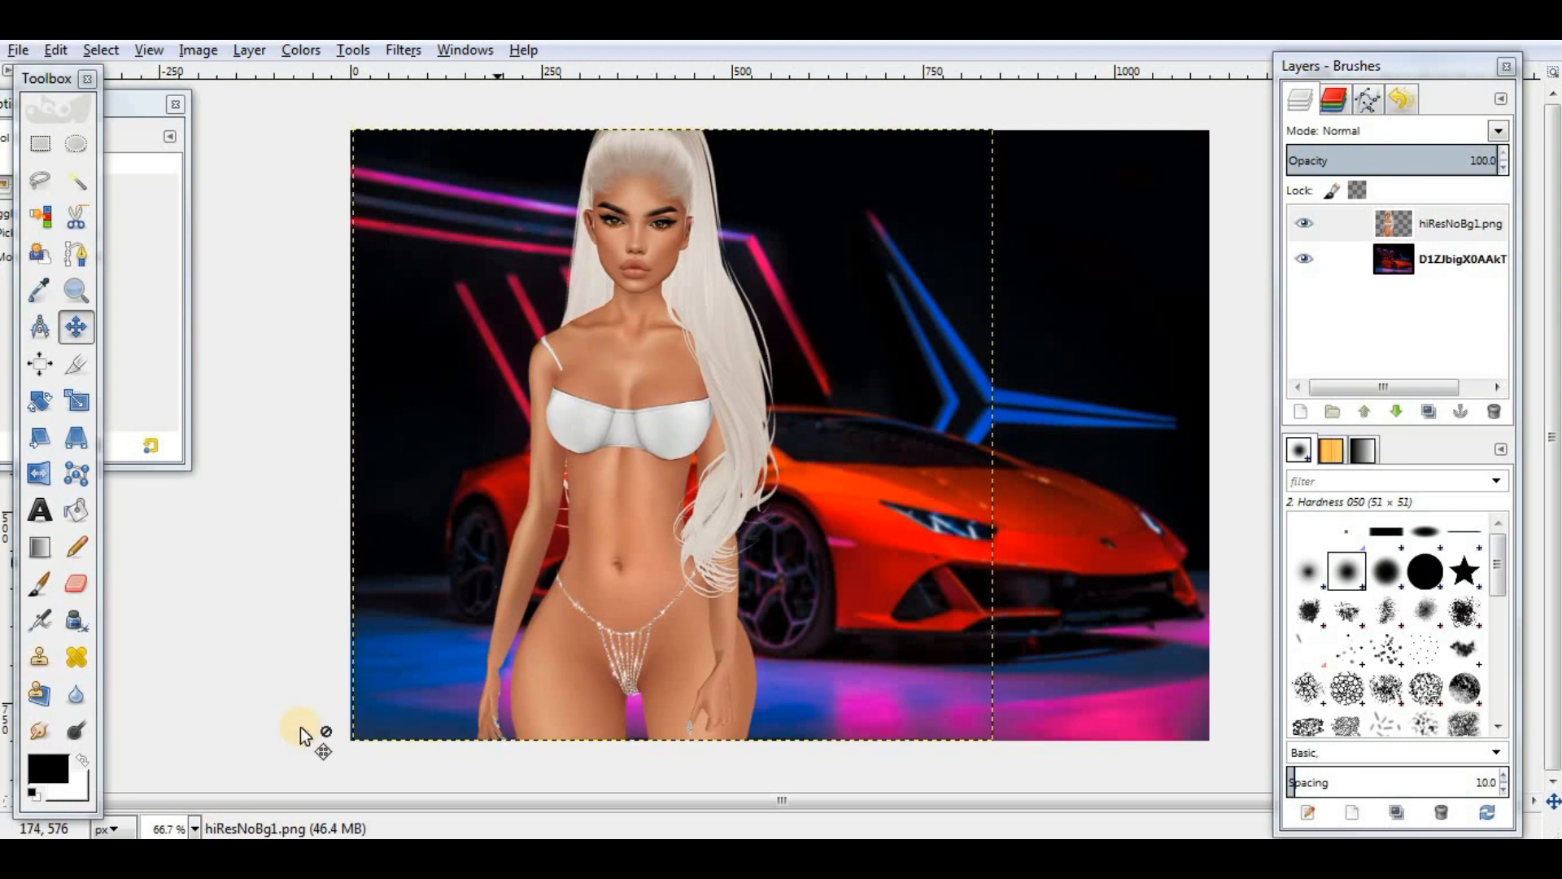
# Step: Add a new transparent 1125 × 800 px layer above the avatar layer
pyautogui.click(194, 828)
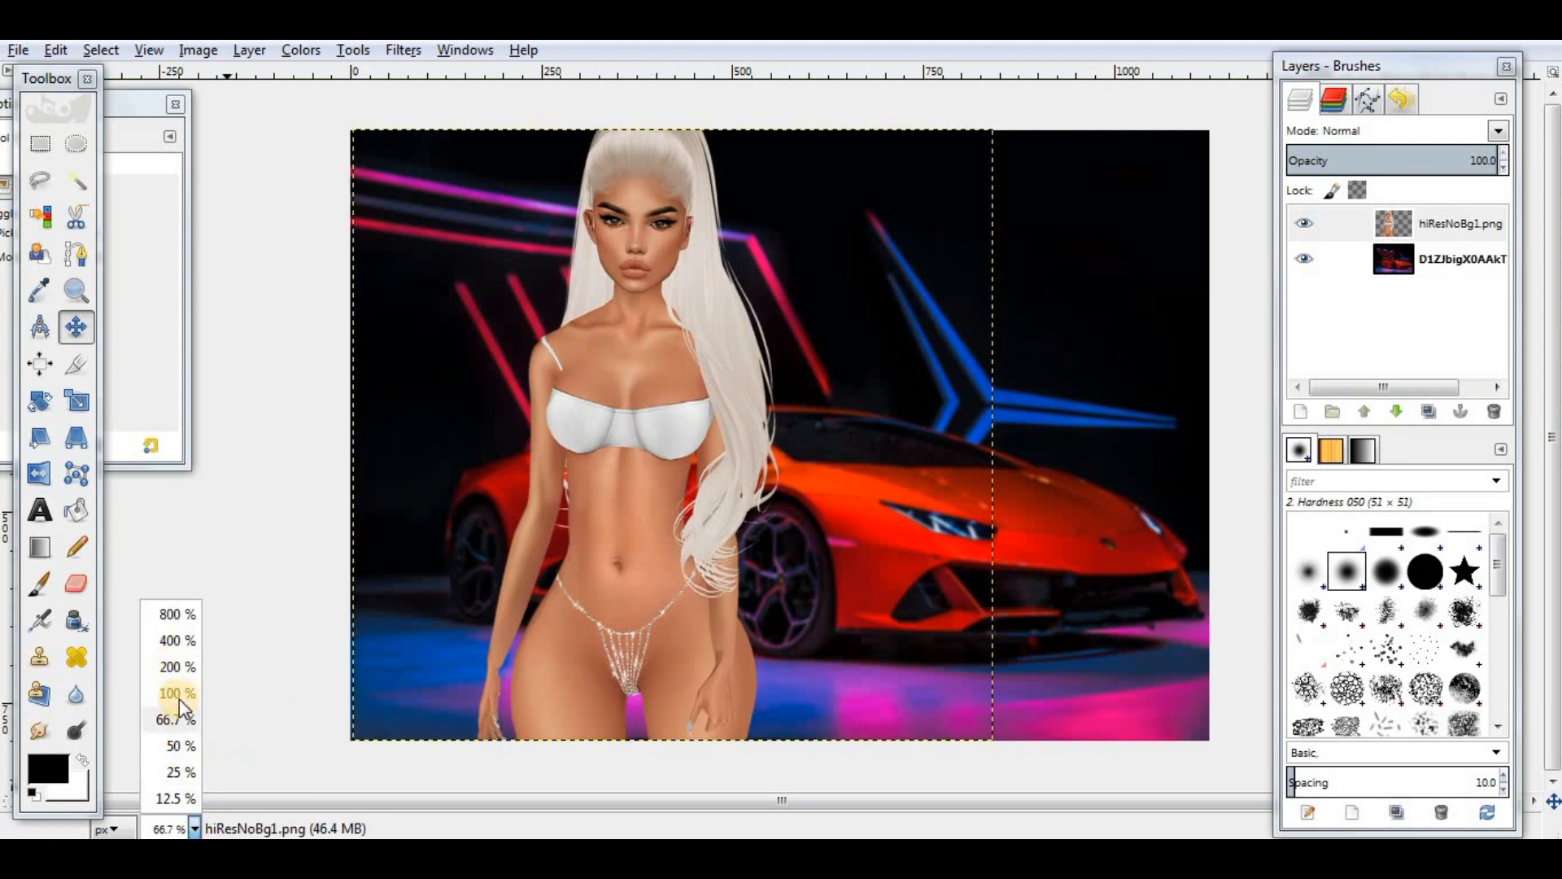
pyautogui.click(178, 692)
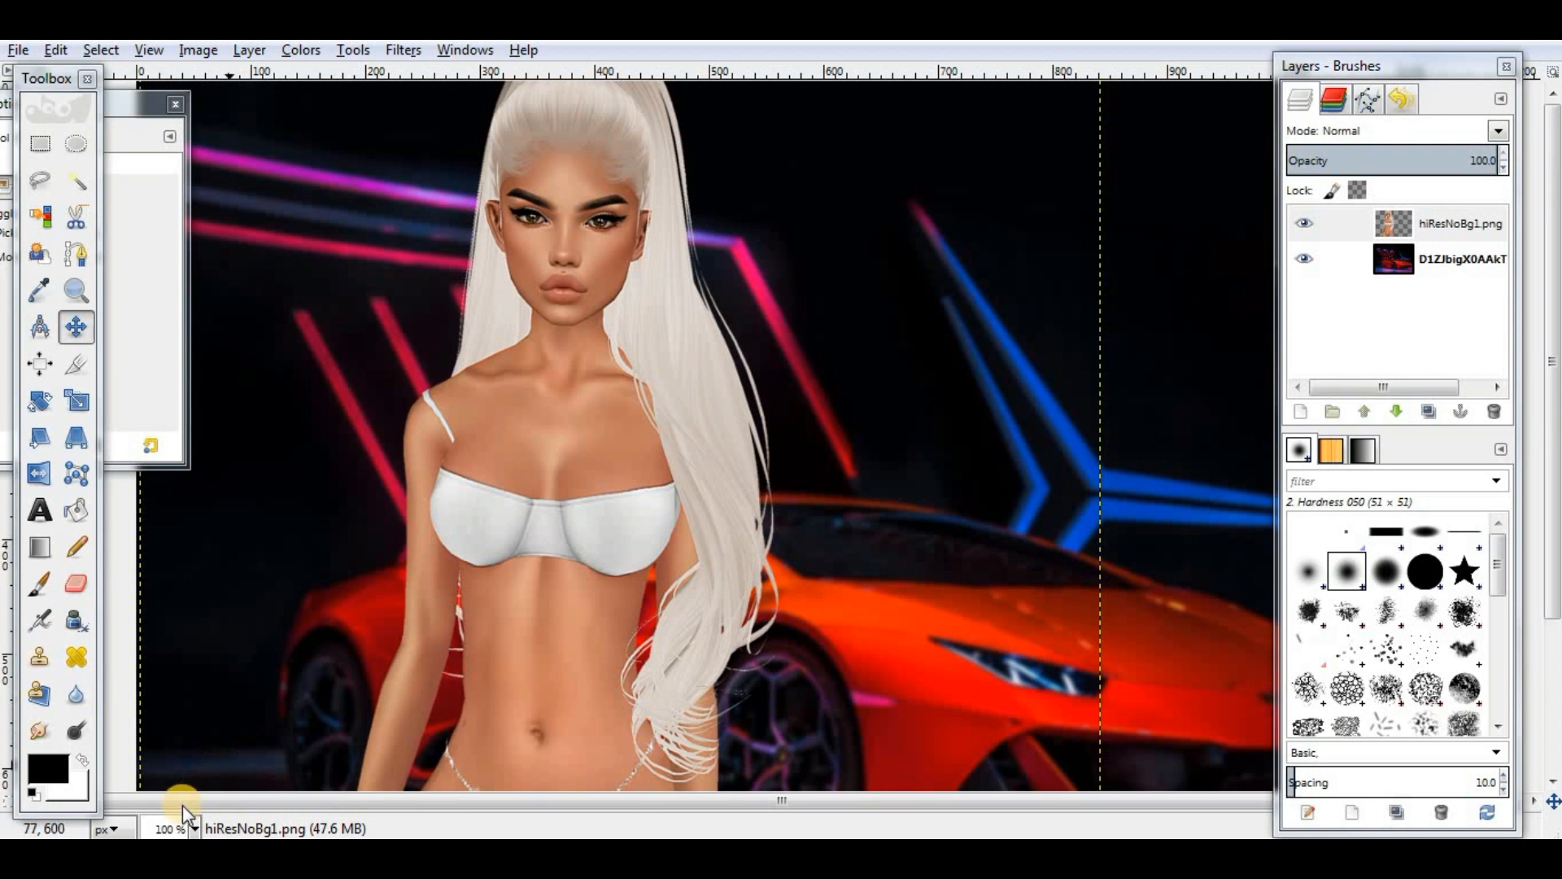
pyautogui.click(195, 829)
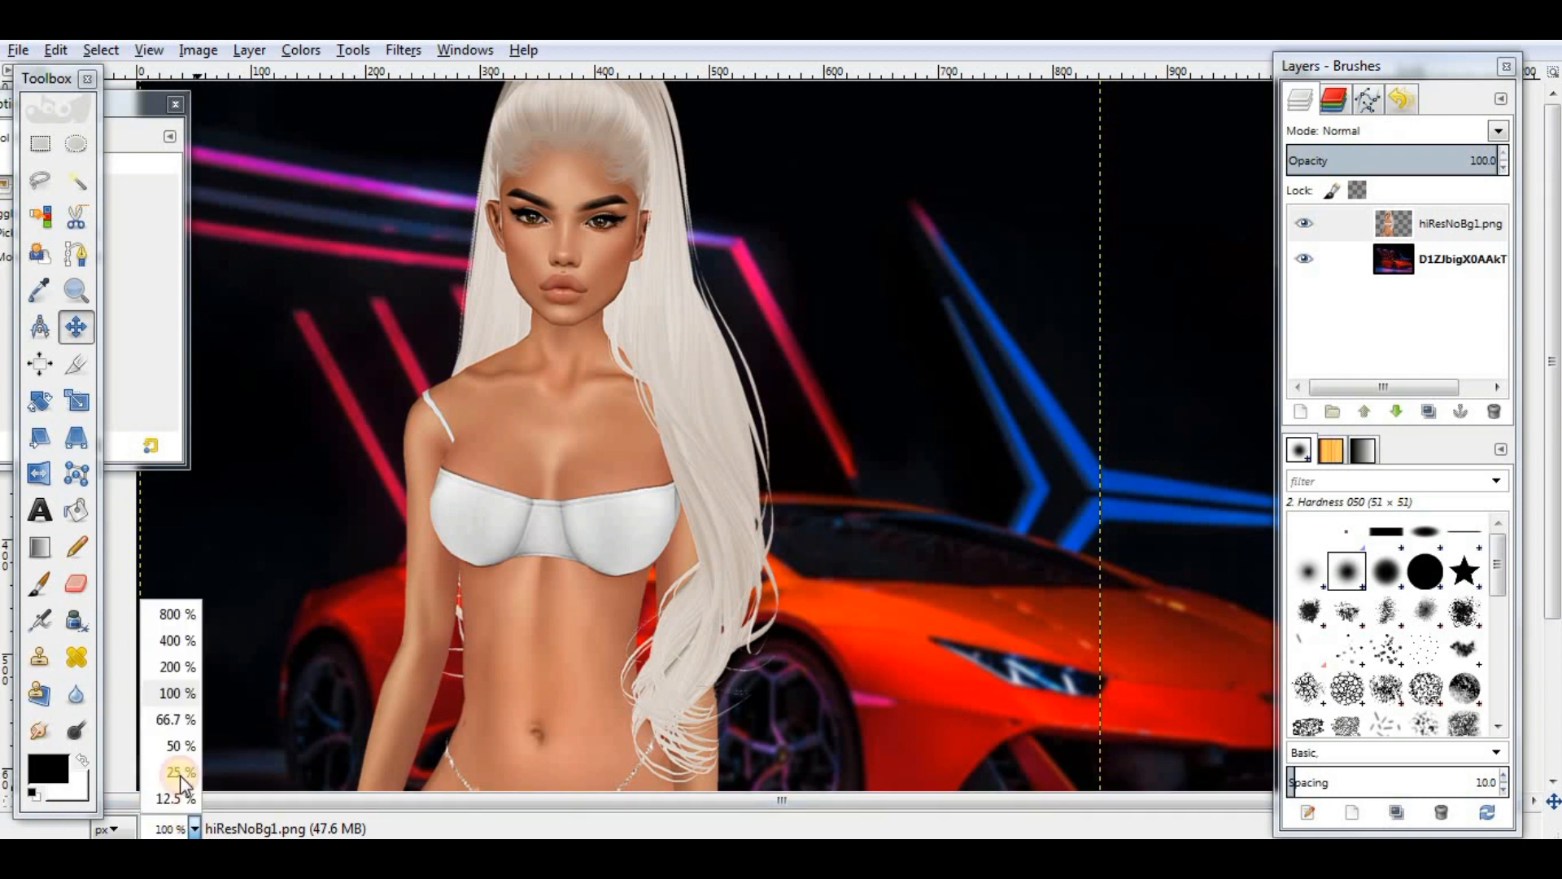
pyautogui.click(179, 672)
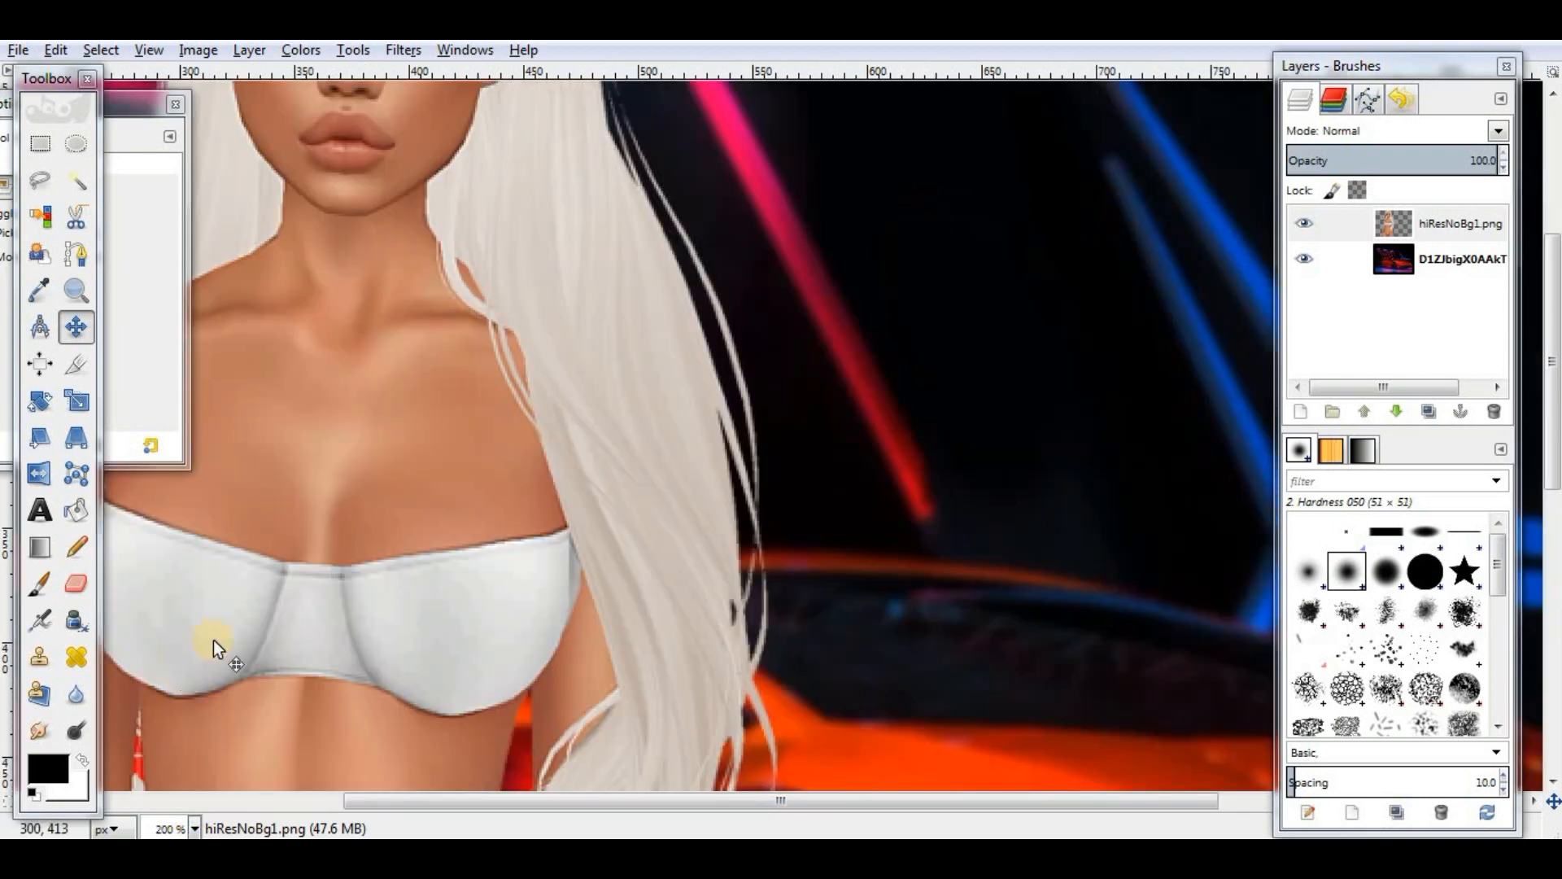
pyautogui.scroll(-3, 303, 599)
pyautogui.scroll(5, 523, 574)
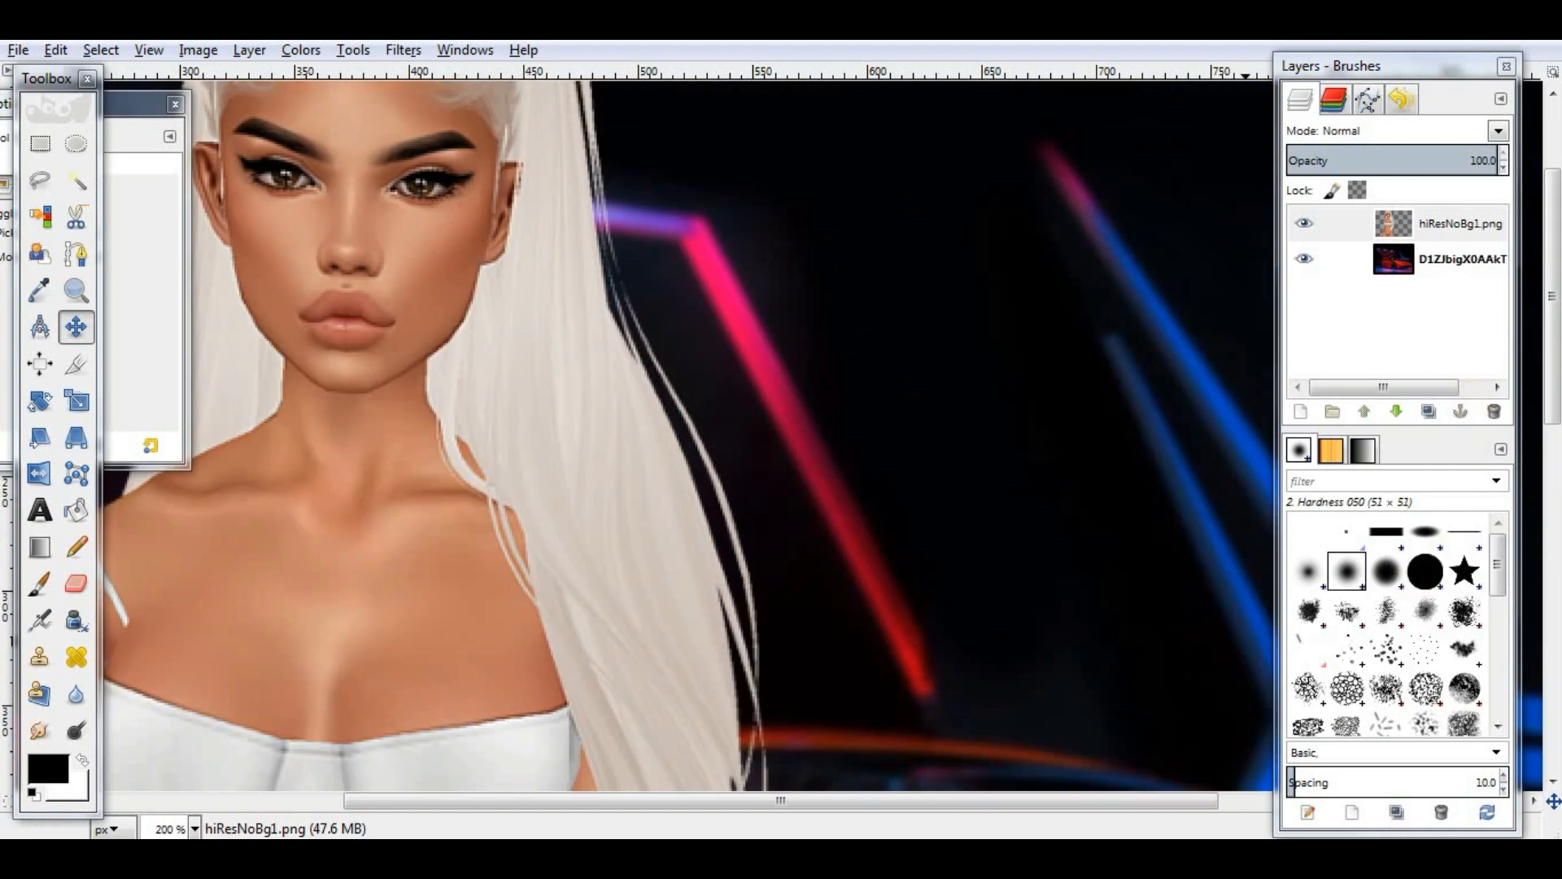
pyautogui.click(1297, 412)
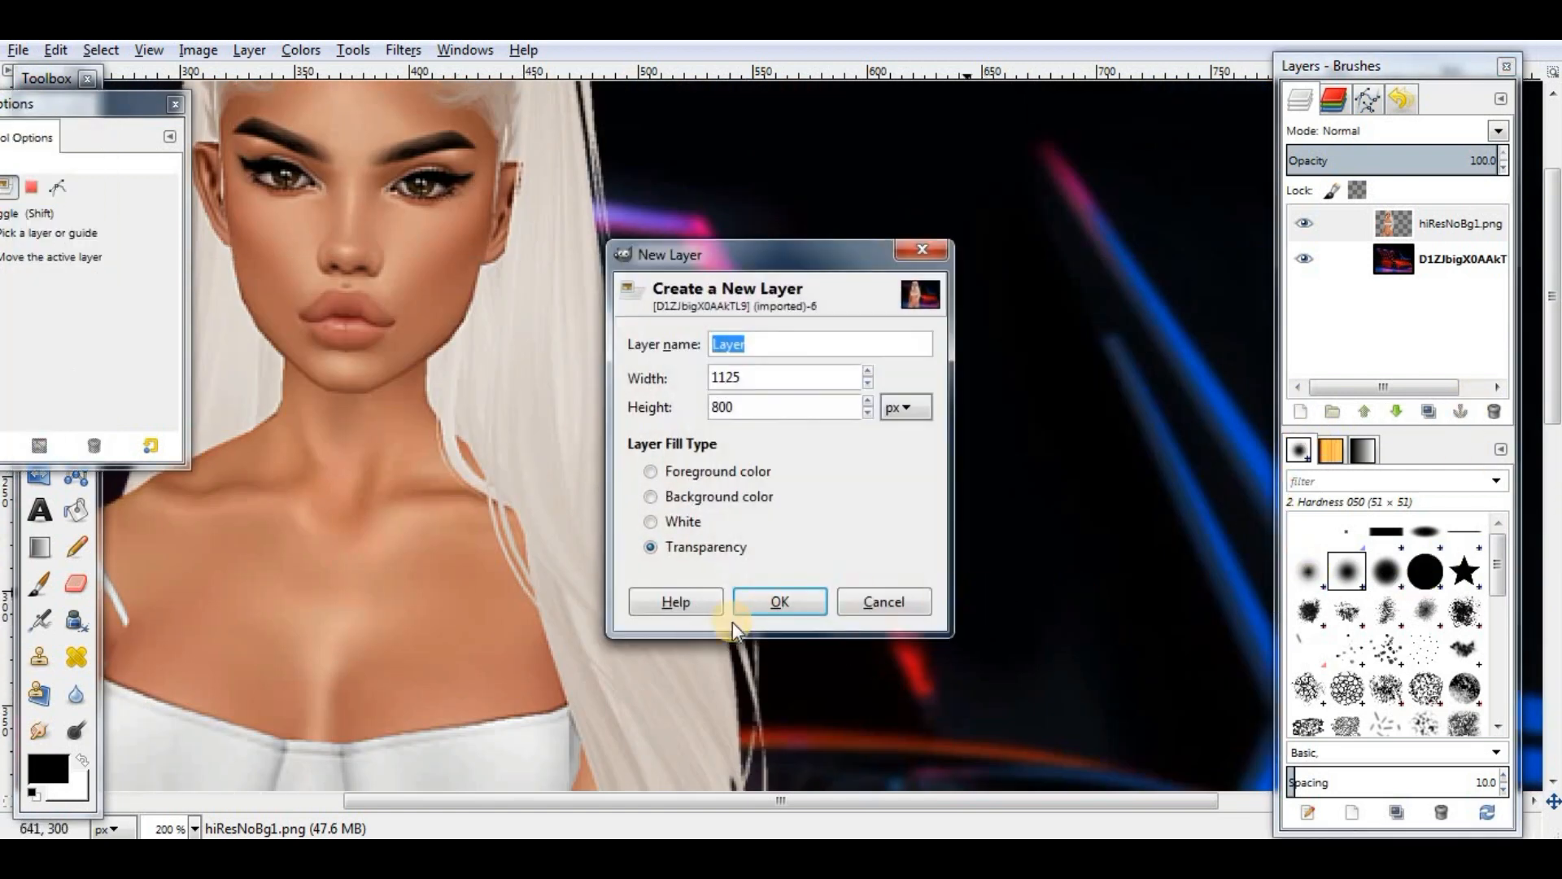
pyautogui.click(789, 601)
# Step: Shift the avatar layer slightly downward with the Move tool
pyautogui.moveTo(892, 795); pyautogui.dragTo(607, 753)
pyautogui.scroll(5, 1166, 437)
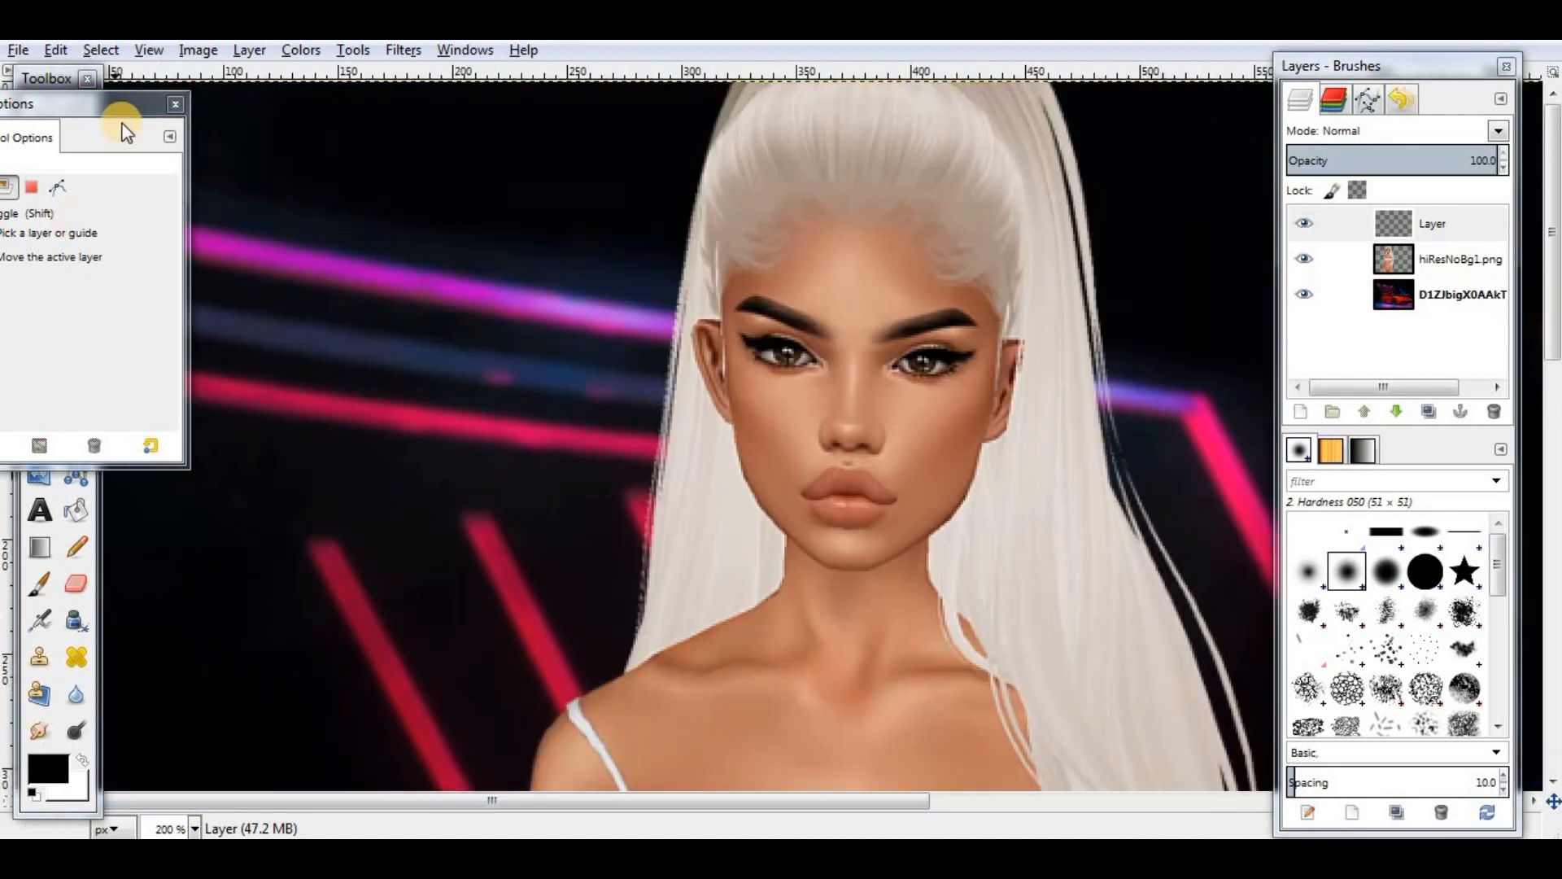
pyautogui.moveTo(367, 114); pyautogui.dragTo(368, 114)
pyautogui.click(465, 347)
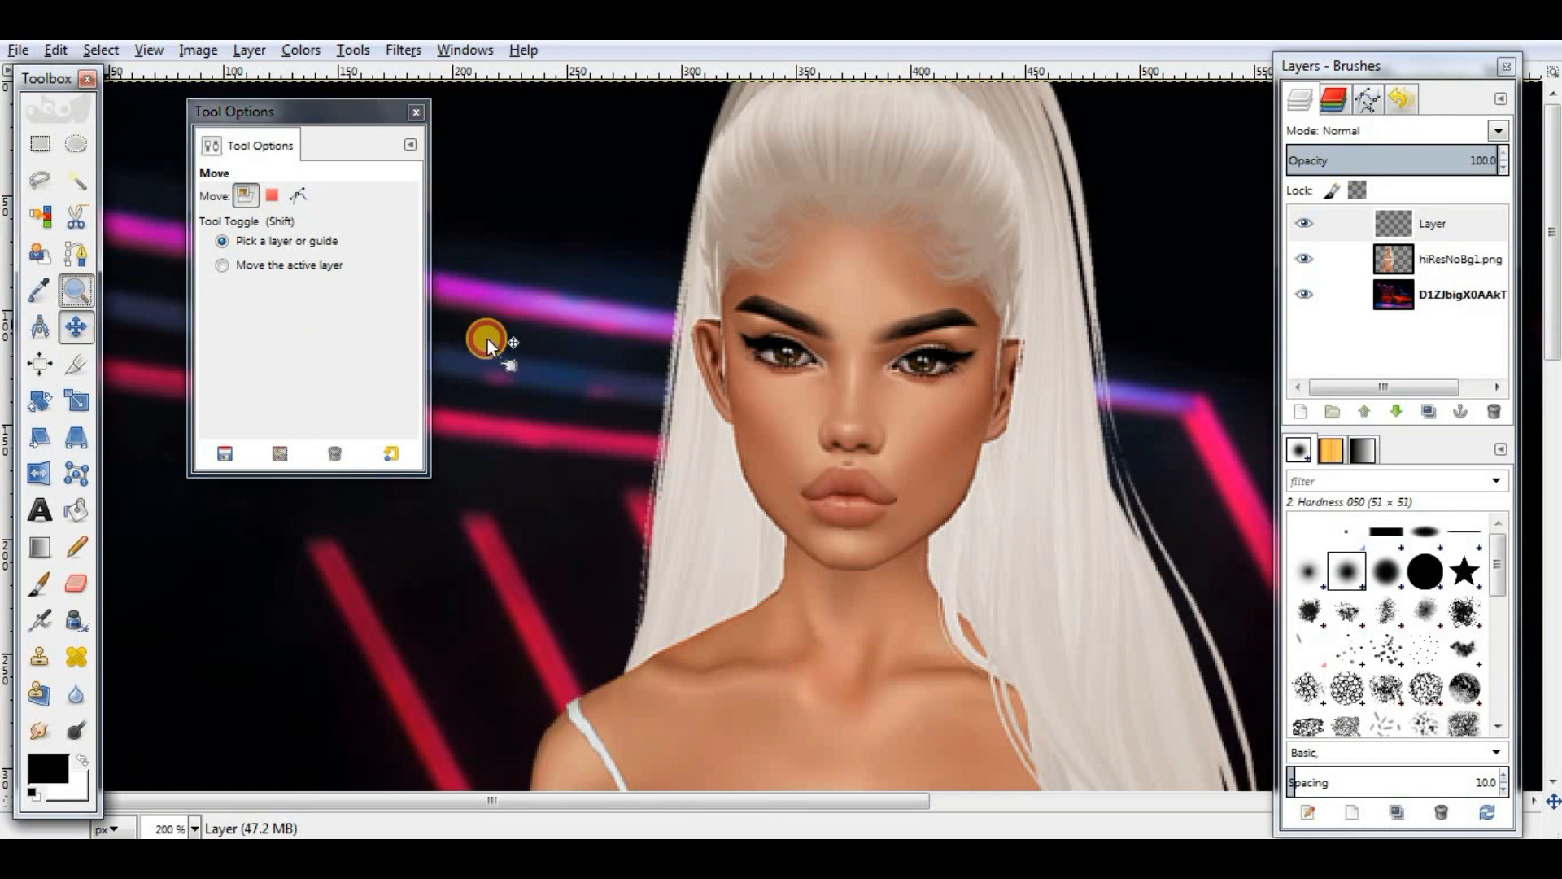
pyautogui.moveTo(838, 414); pyautogui.dragTo(851, 437)
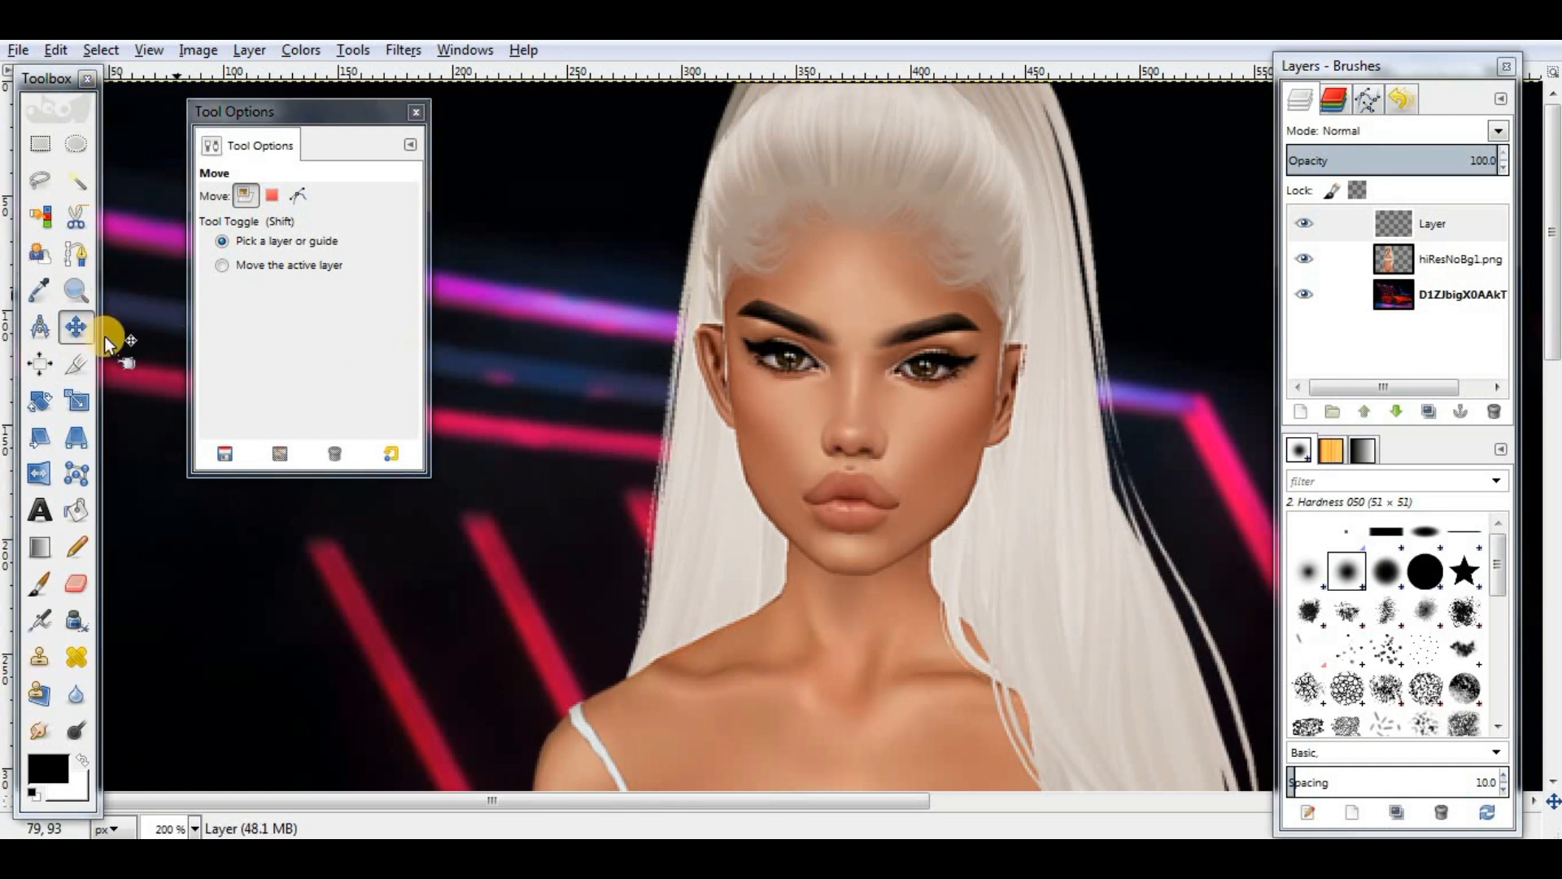
# Step: With the face enlarged to 400 %, make the new empty layer active and set the Airbrush to a brush size of 25
pyautogui.click(73, 291)
pyautogui.click(820, 334)
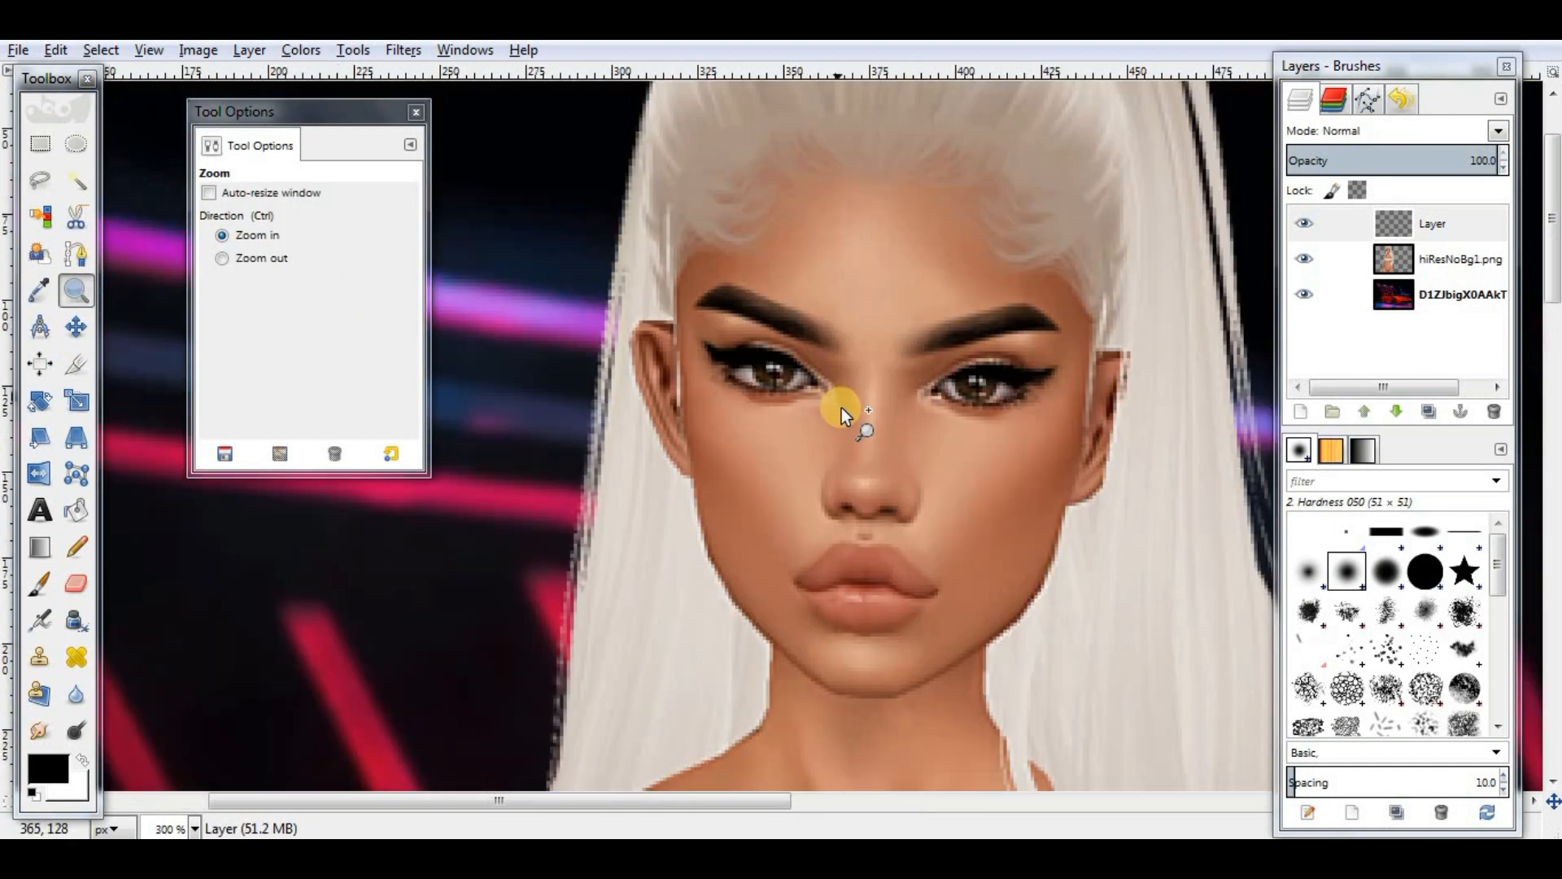
pyautogui.click(833, 446)
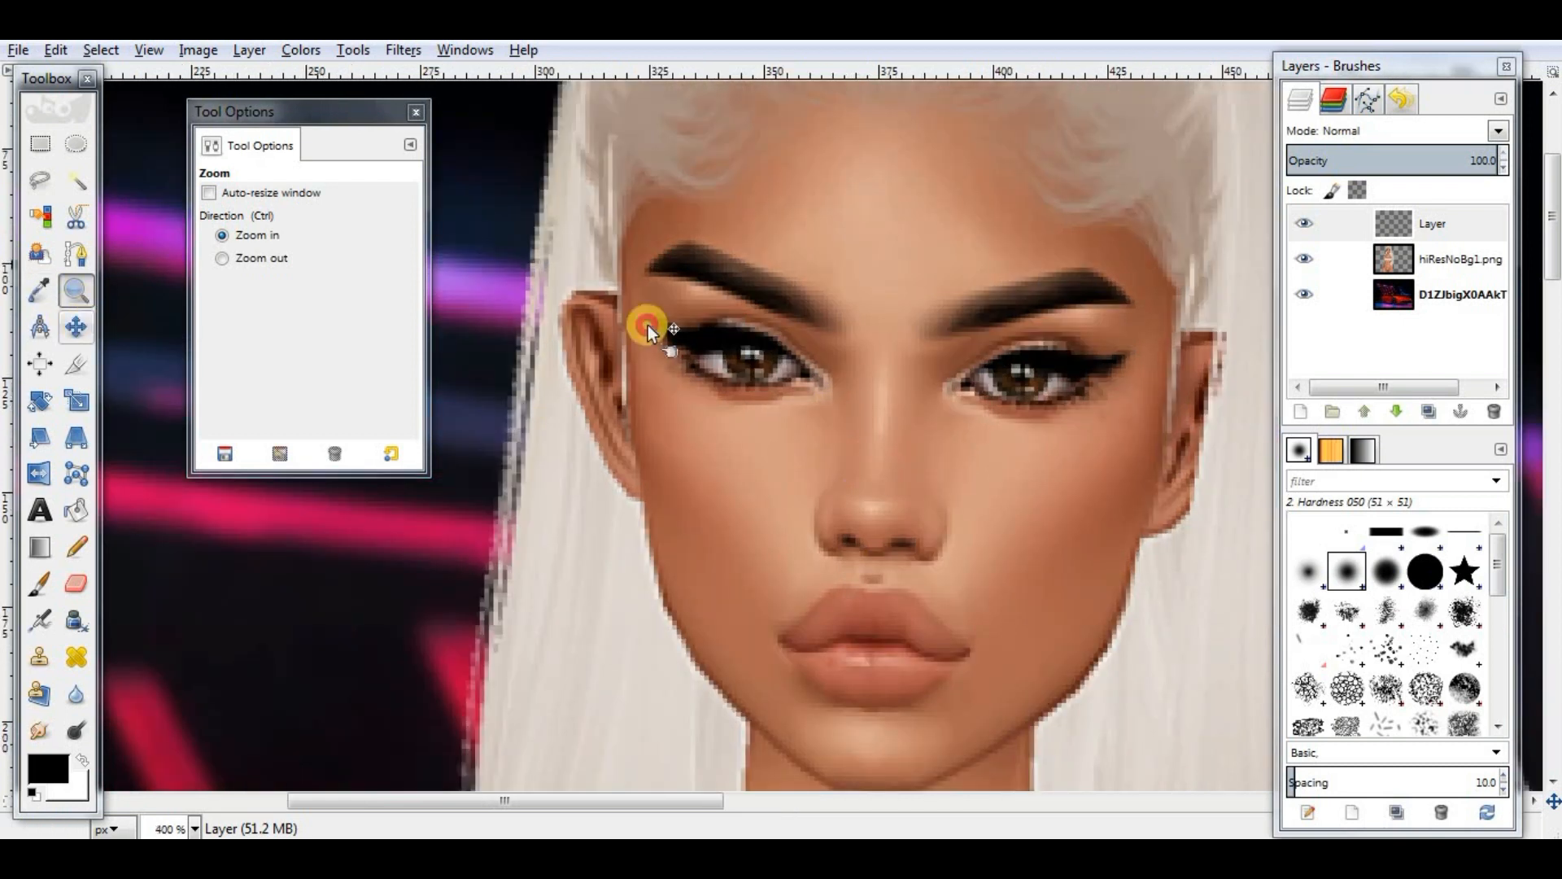
pyautogui.click(77, 327)
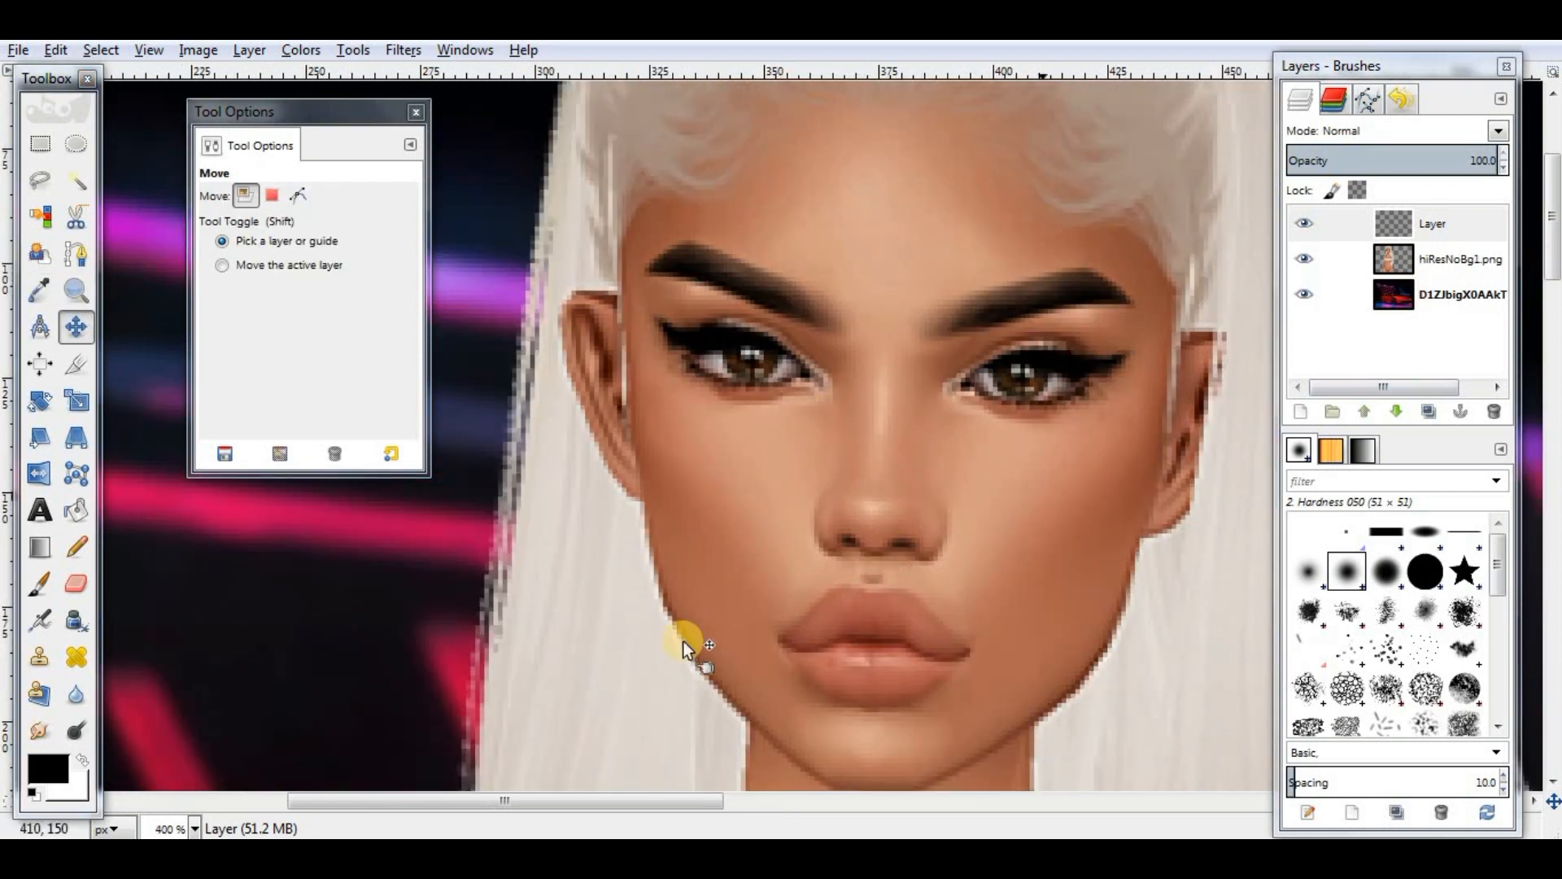
pyautogui.moveTo(488, 798); pyautogui.dragTo(523, 802)
pyautogui.click(1417, 219)
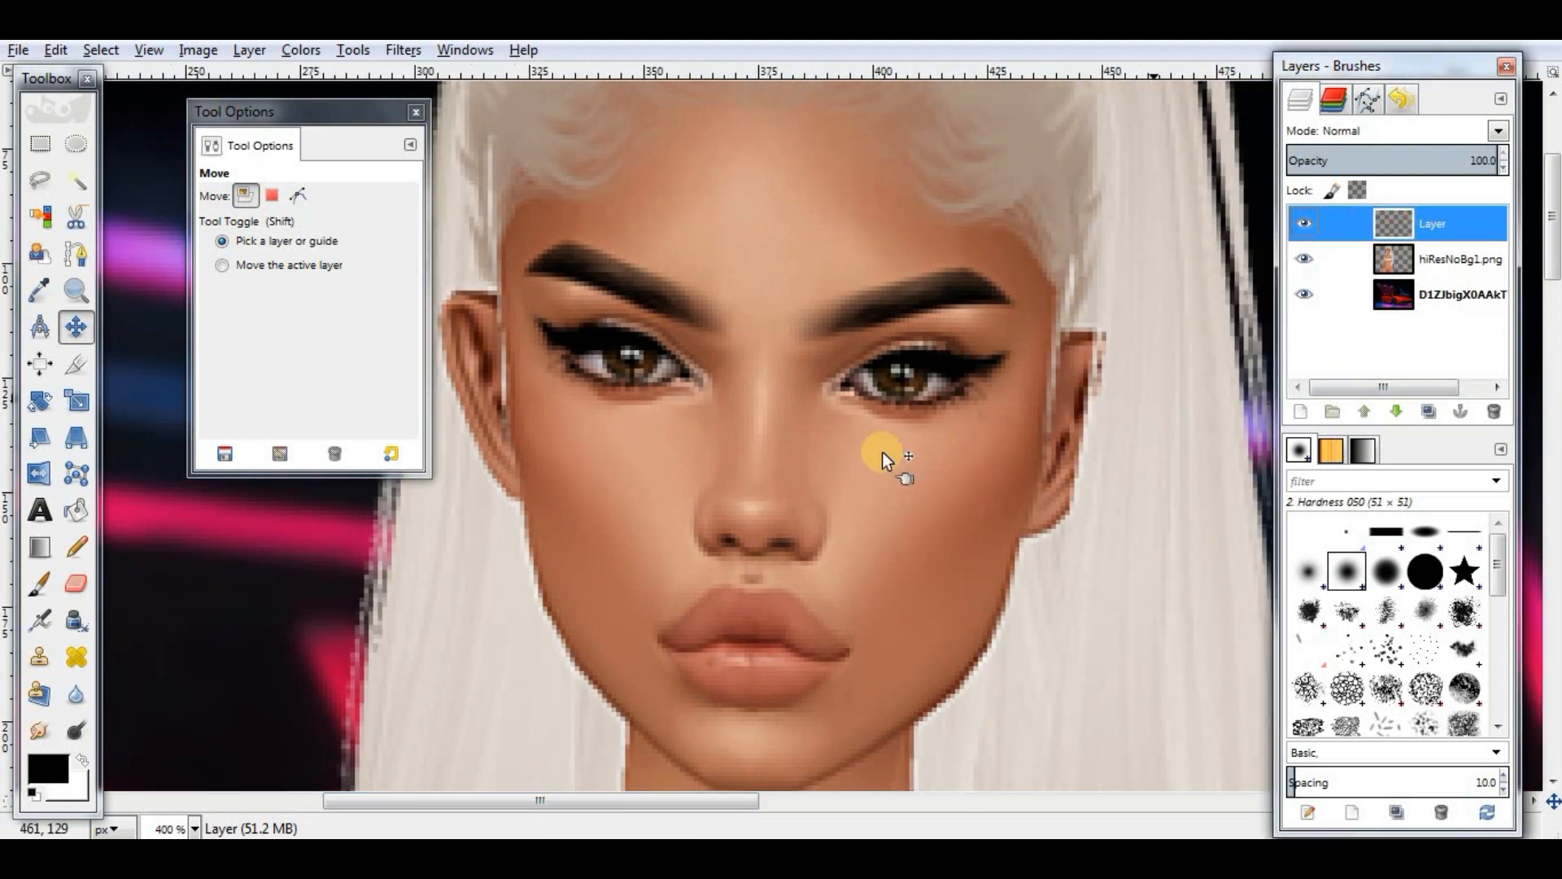
pyautogui.click(31, 630)
pyautogui.click(386, 304)
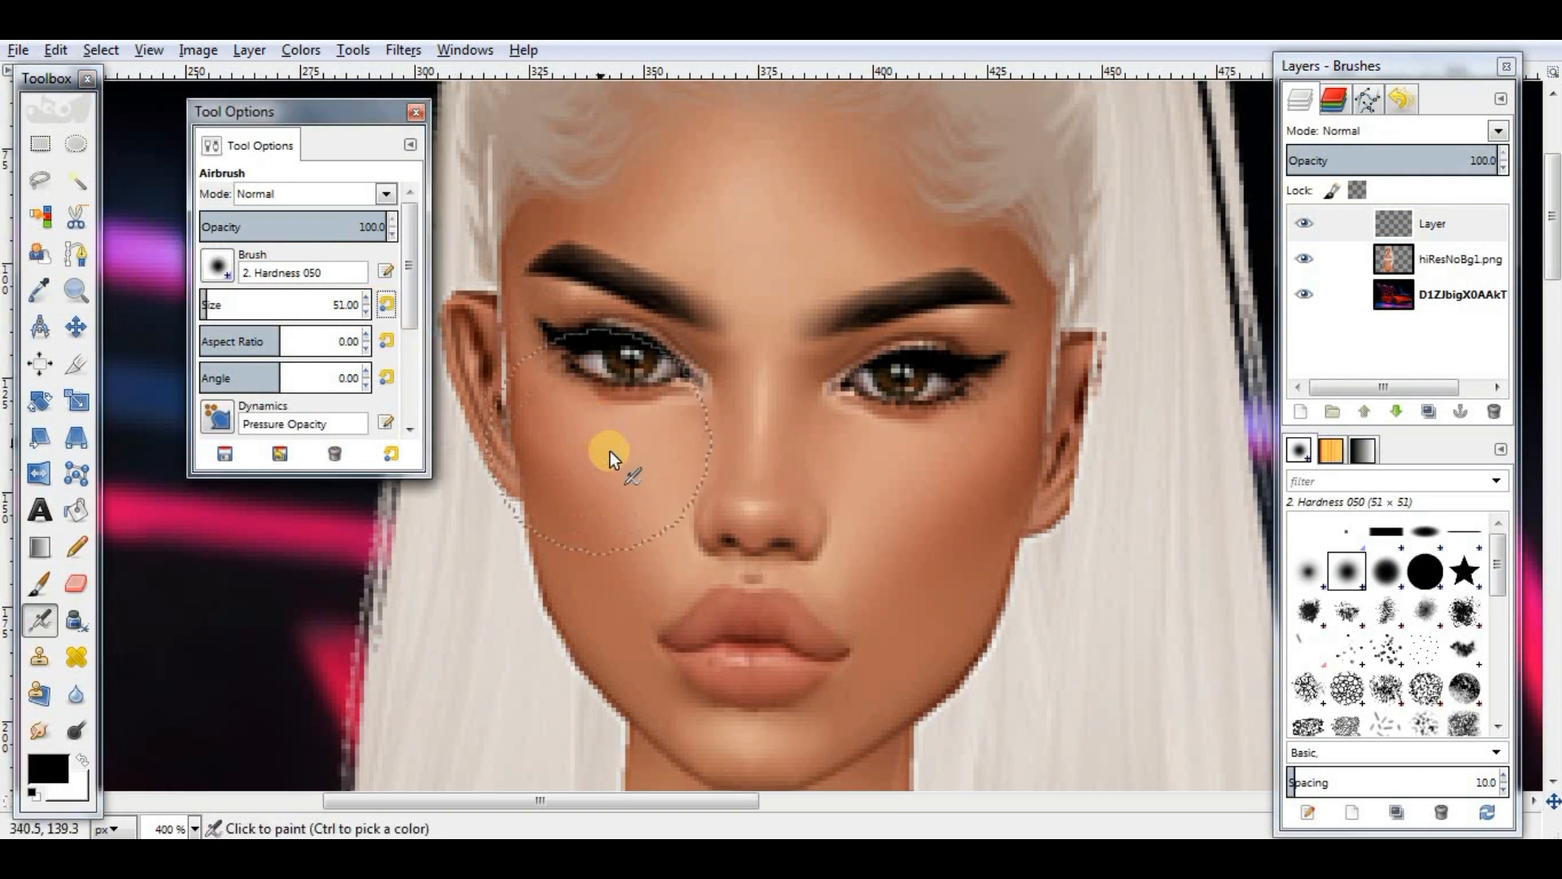
pyautogui.click(369, 313)
pyautogui.click(370, 314)
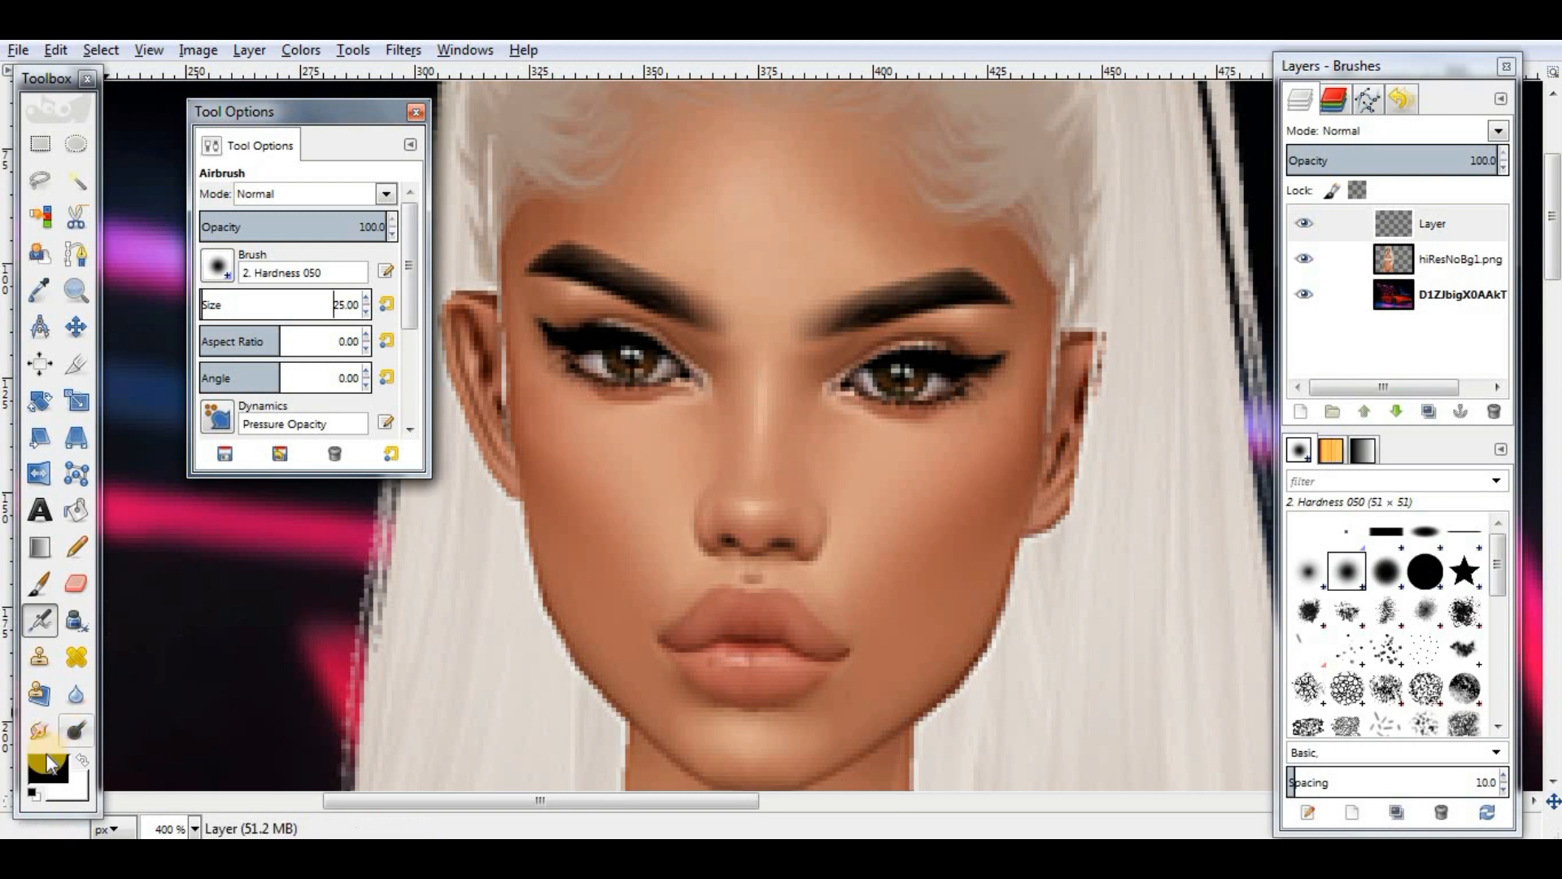
# Step: Sample skin tones as the foreground color and airbrush them over the forehead and the bridge of the nose
pyautogui.click(65, 773)
pyautogui.moveTo(413, 281); pyautogui.dragTo(1434, 131)
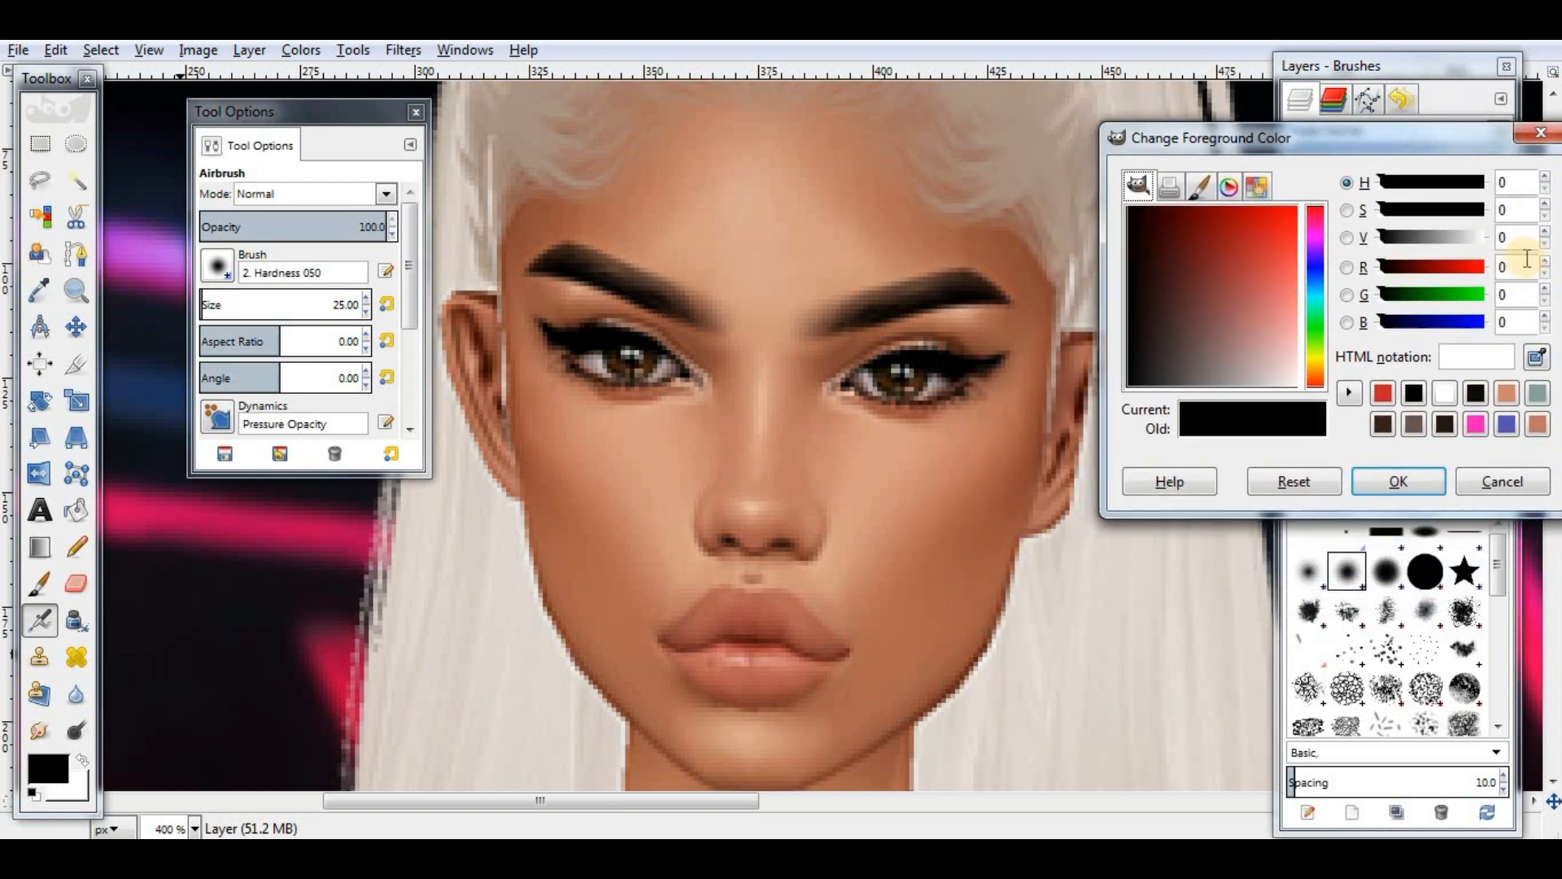
pyautogui.click(1538, 358)
pyautogui.click(759, 247)
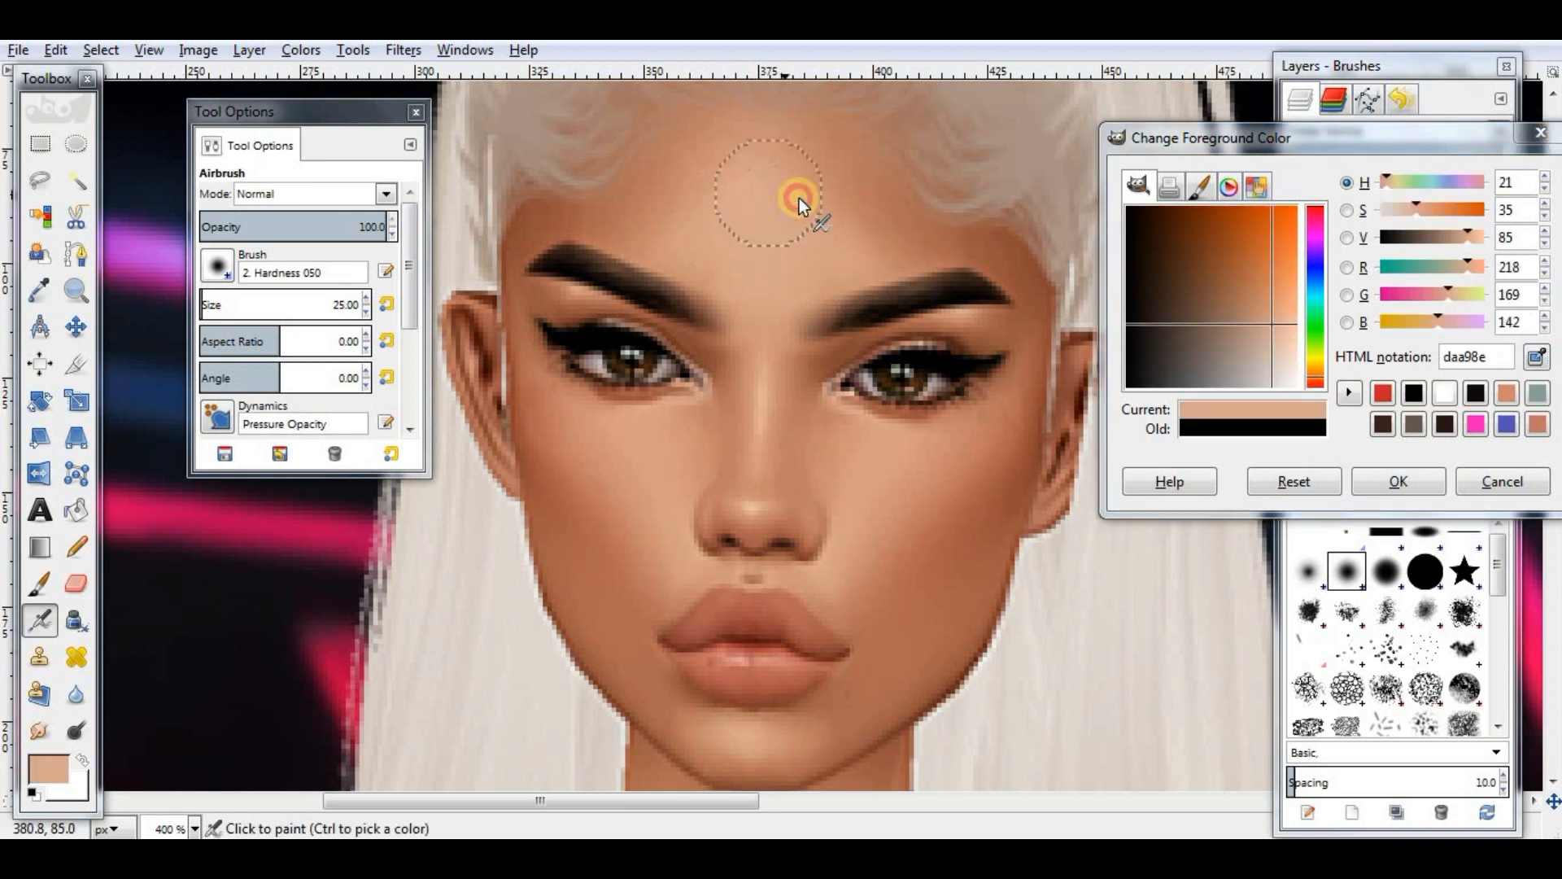
pyautogui.click(1536, 358)
pyautogui.click(651, 211)
pyautogui.click(1536, 358)
pyautogui.click(890, 205)
pyautogui.click(1537, 358)
pyautogui.click(767, 360)
# Step: Airbrush sampled skin tones beneath the right-hand eye, over the right-hand cheek and onto the chin
pyautogui.click(1536, 358)
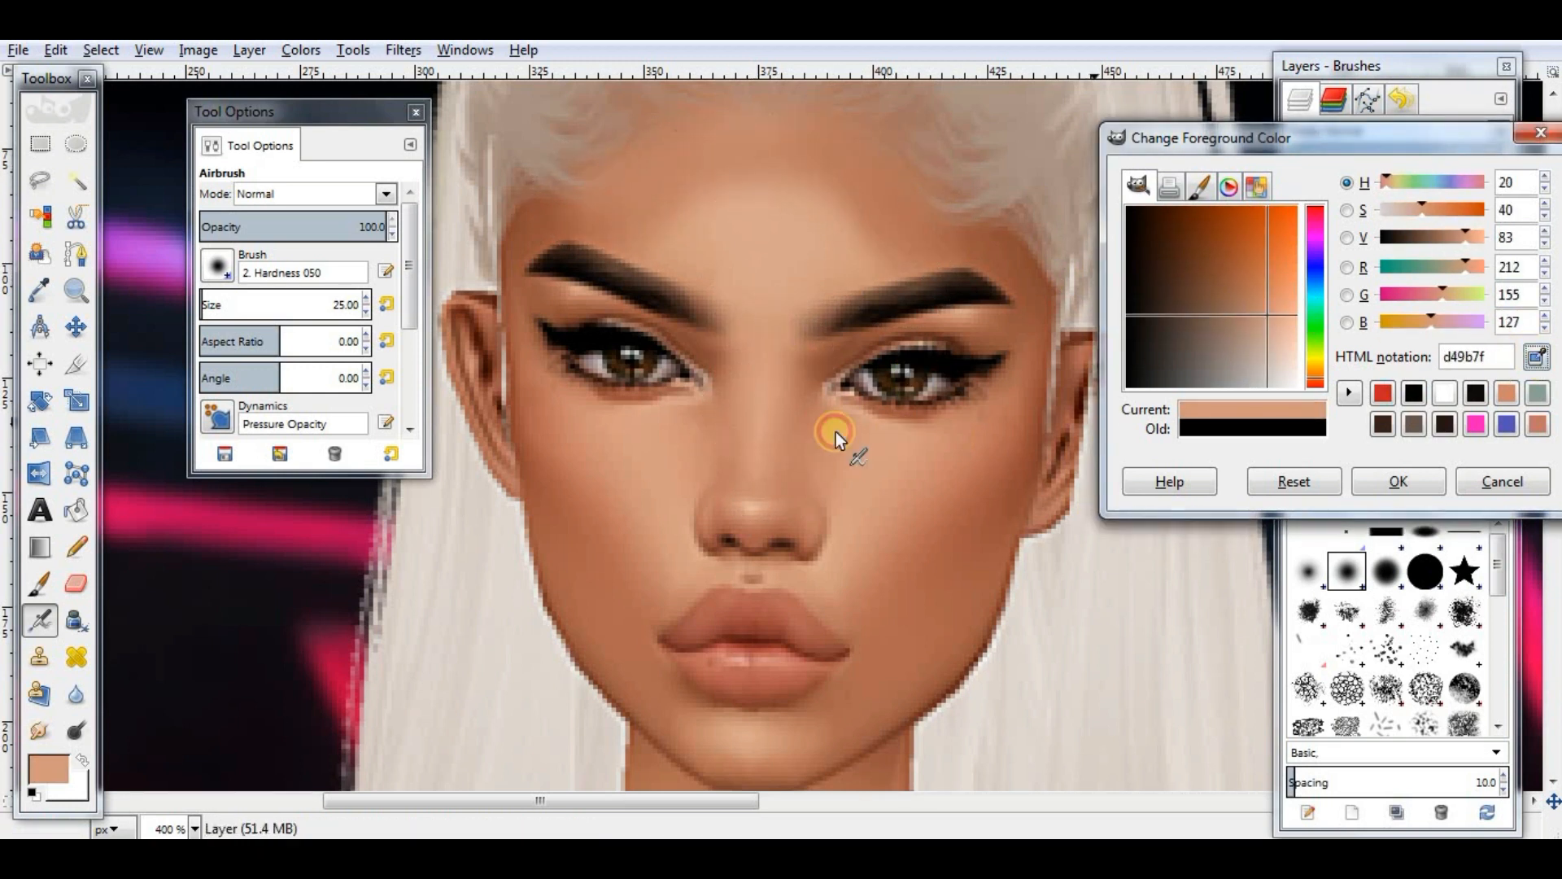
pyautogui.click(838, 437)
pyautogui.click(1536, 358)
pyautogui.click(977, 470)
pyautogui.click(1536, 358)
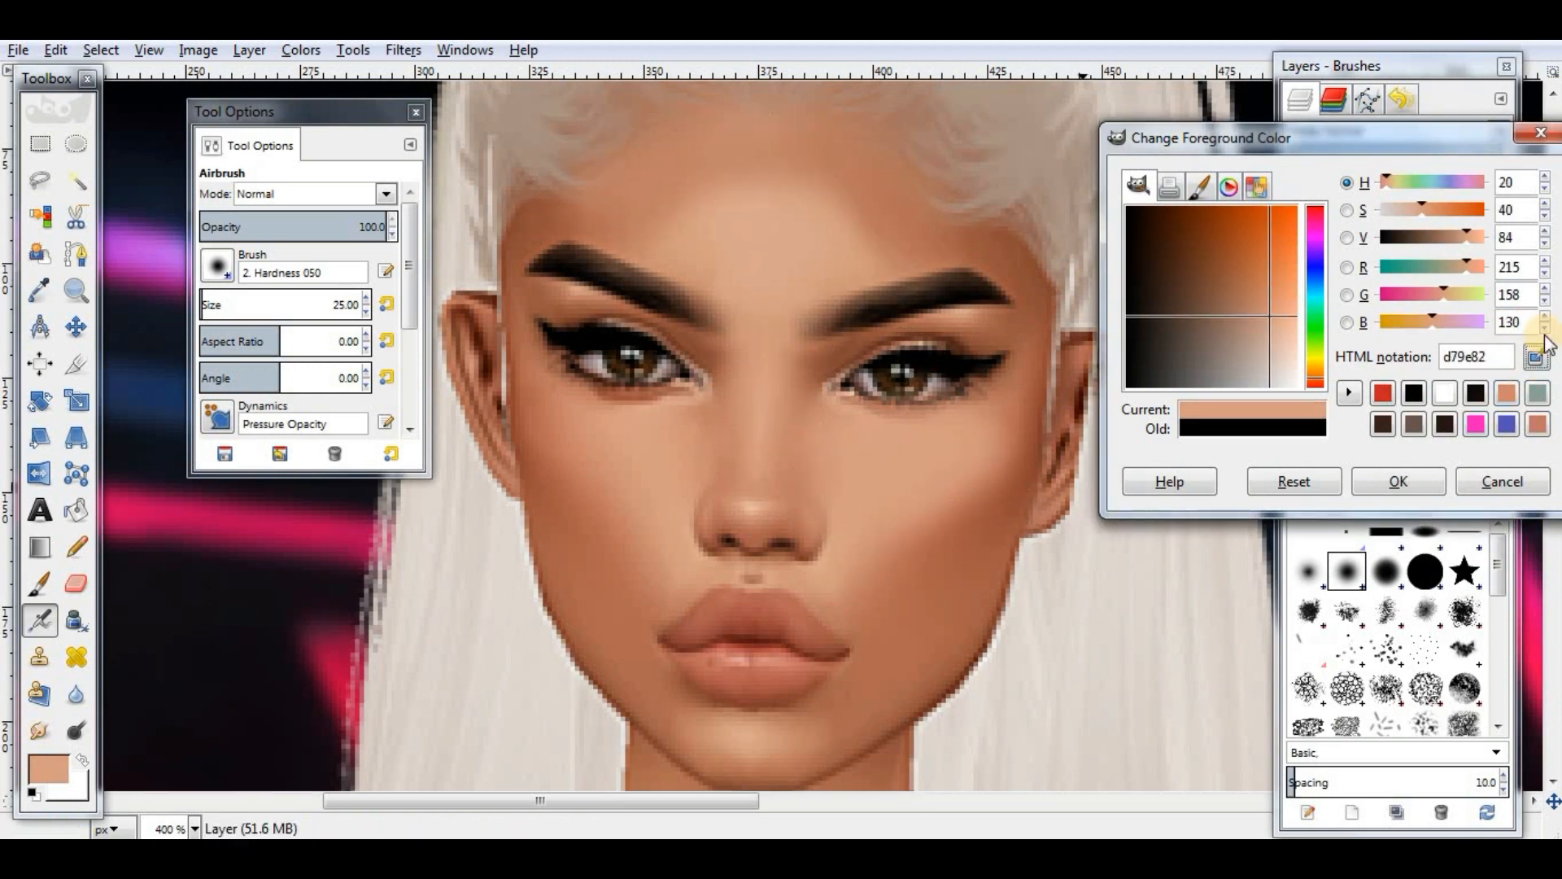
pyautogui.click(935, 529)
pyautogui.click(1536, 358)
pyautogui.click(795, 722)
# Step: Airbrush sampled skin tones over the left-hand cheek, the jaw and the nose tip, and accept the last foreground color
pyautogui.click(1535, 359)
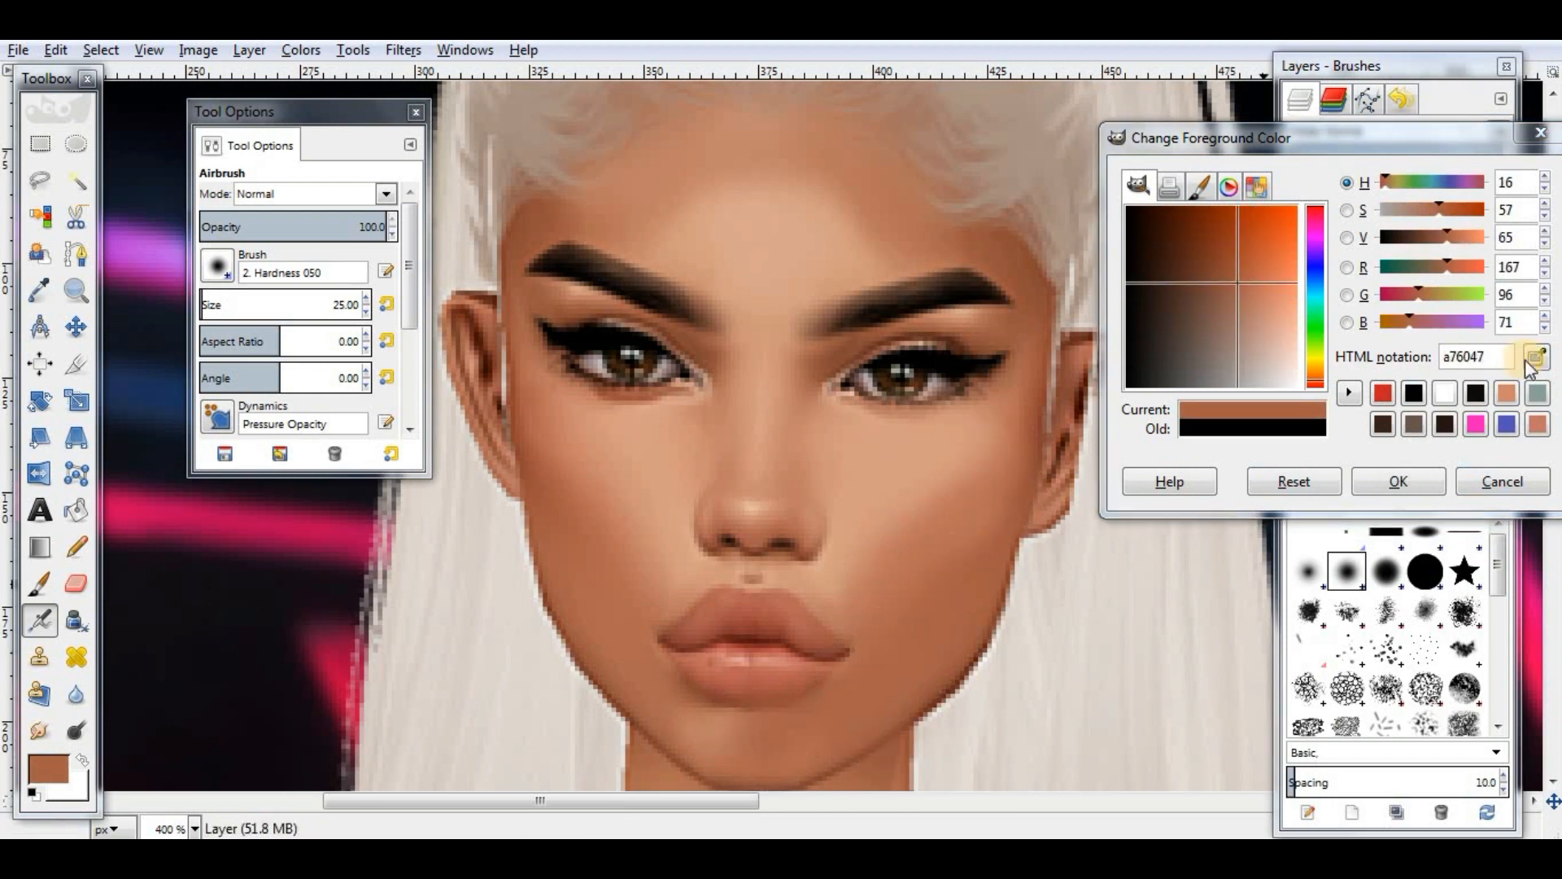
pyautogui.click(578, 428)
pyautogui.click(541, 467)
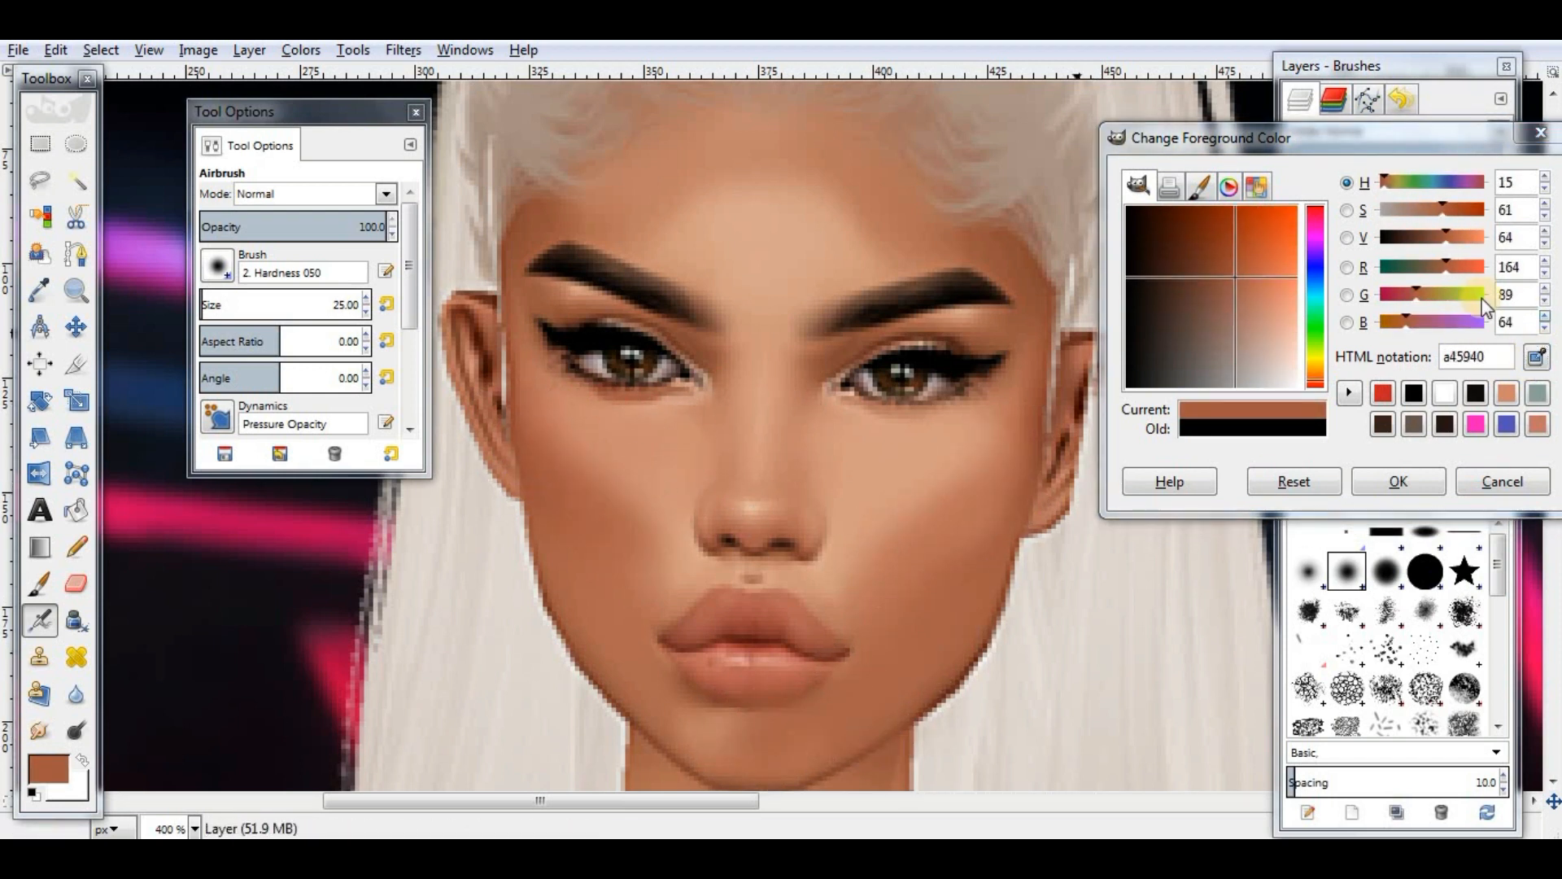
pyautogui.click(1536, 357)
pyautogui.click(603, 612)
pyautogui.click(752, 520)
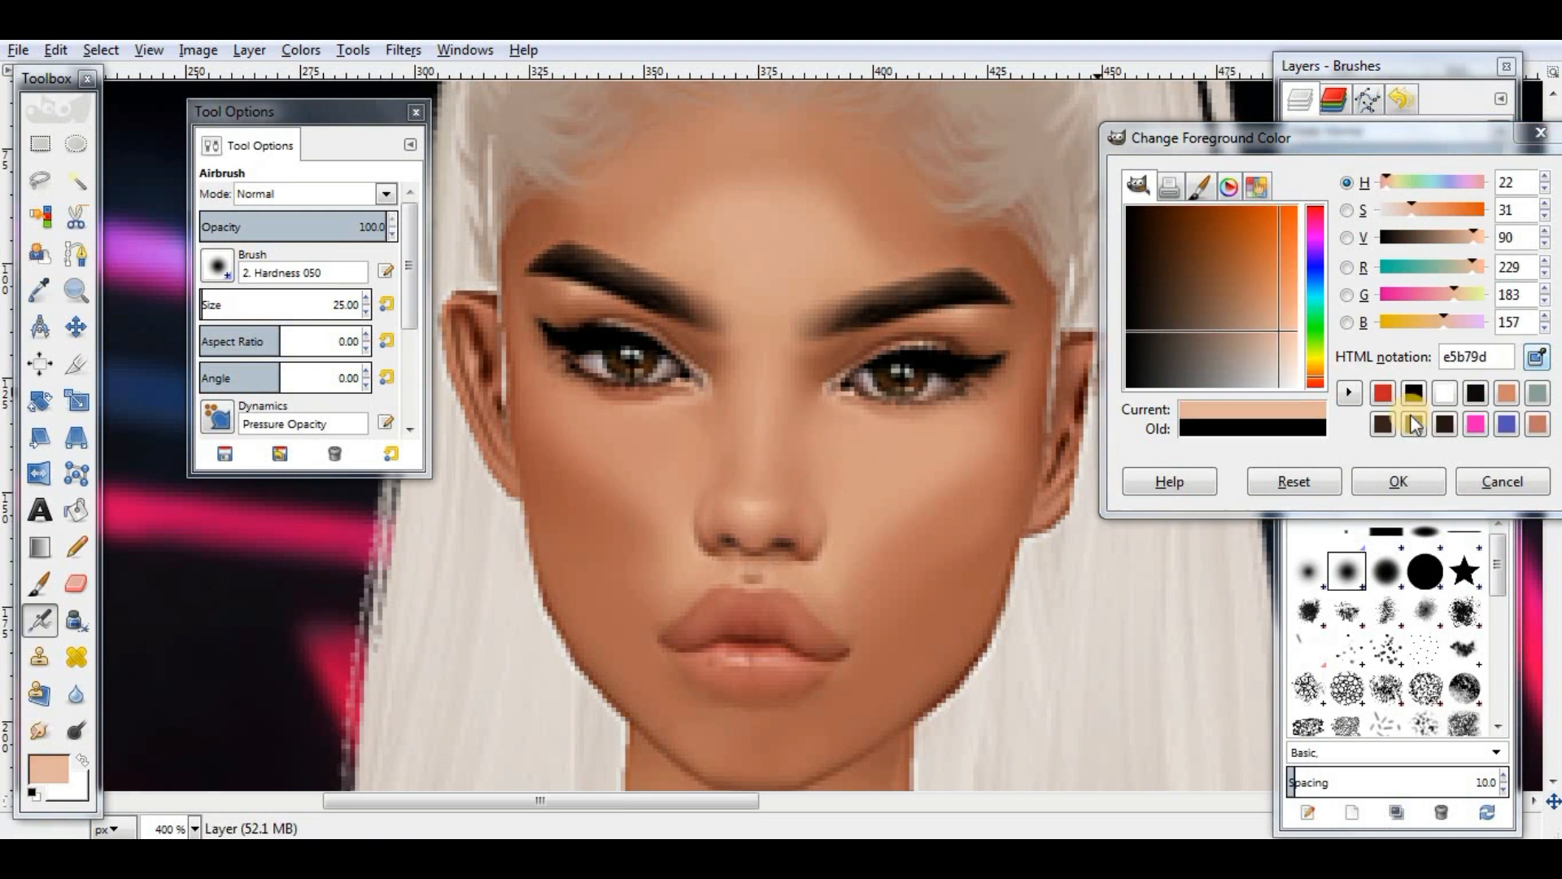
pyautogui.click(1398, 481)
# Step: Blur the painted skin layer with a Gaussian Blur of 7.0 px horizontally and vertically, using the RLE method
pyautogui.click(1322, 219)
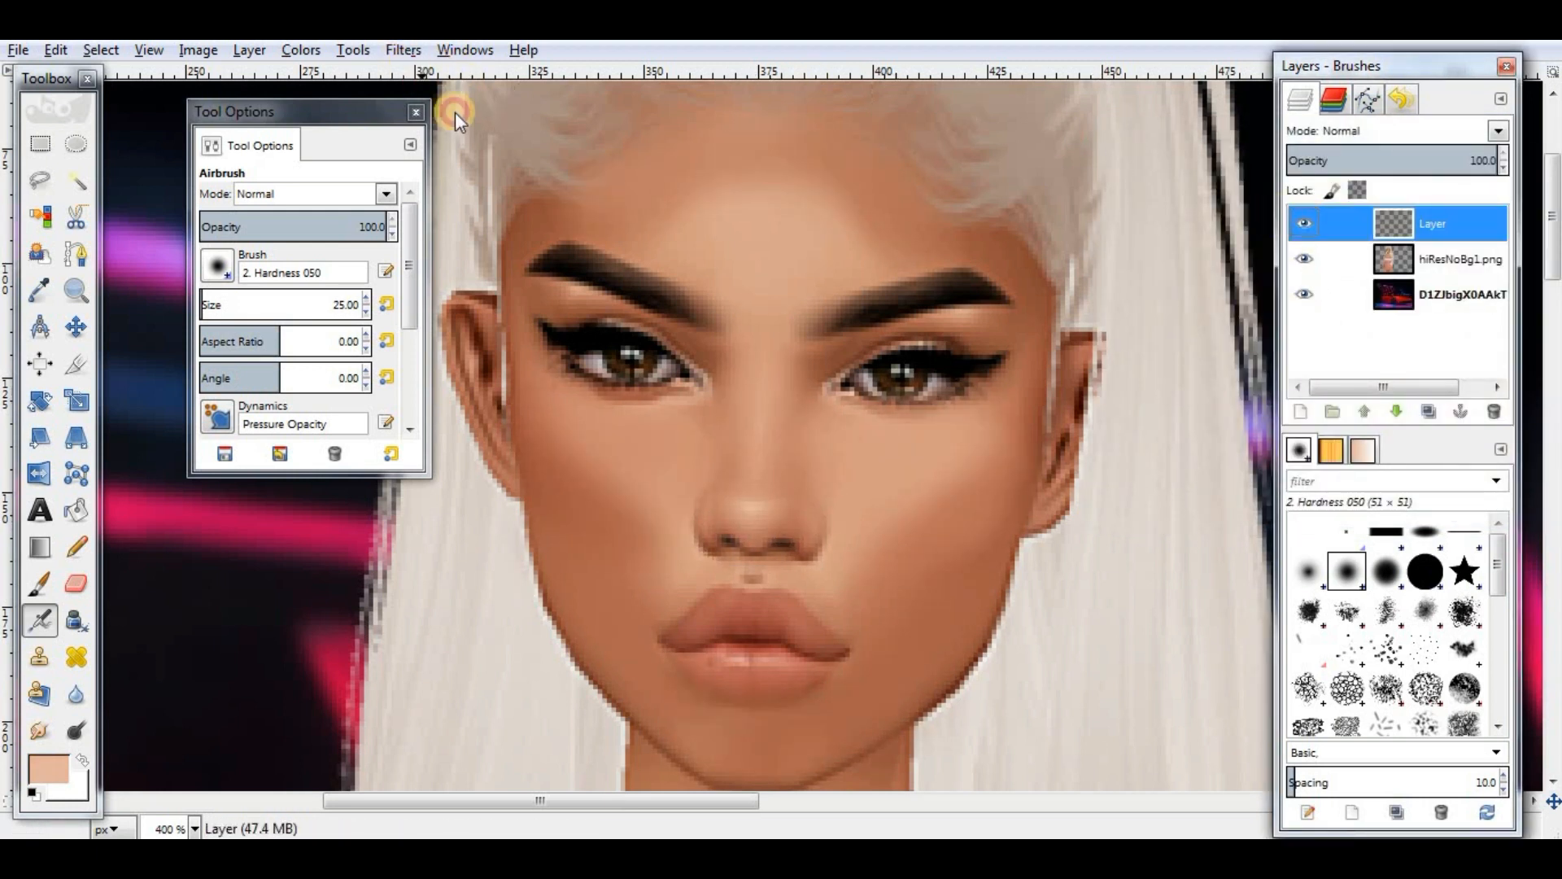
pyautogui.click(403, 50)
pyautogui.moveTo(673, 182)
pyautogui.click(735, 210)
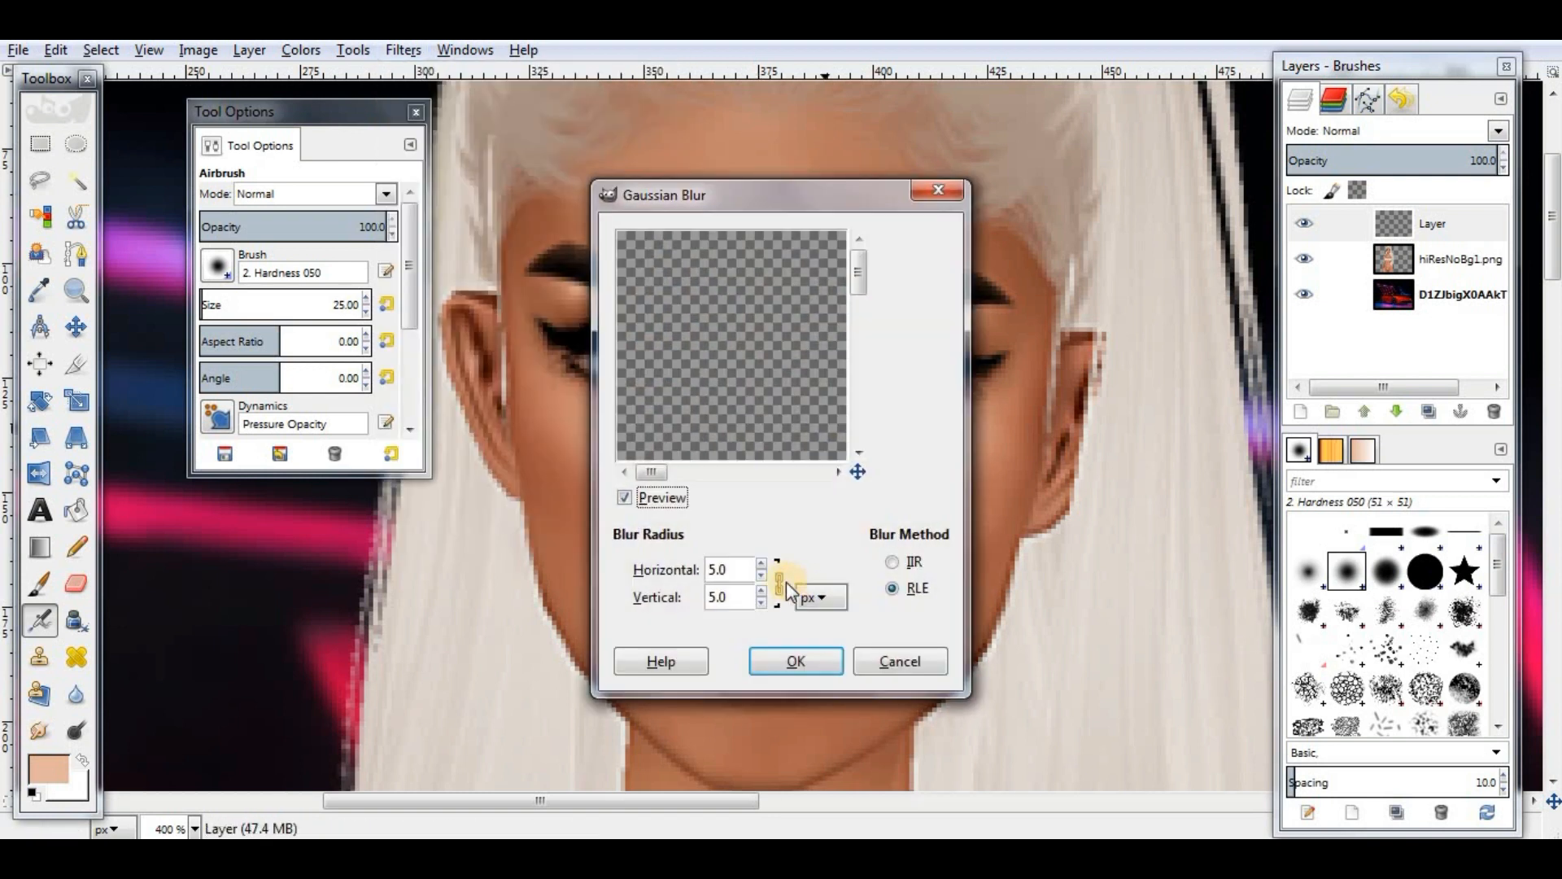
pyautogui.click(796, 661)
pyautogui.press('Tab')
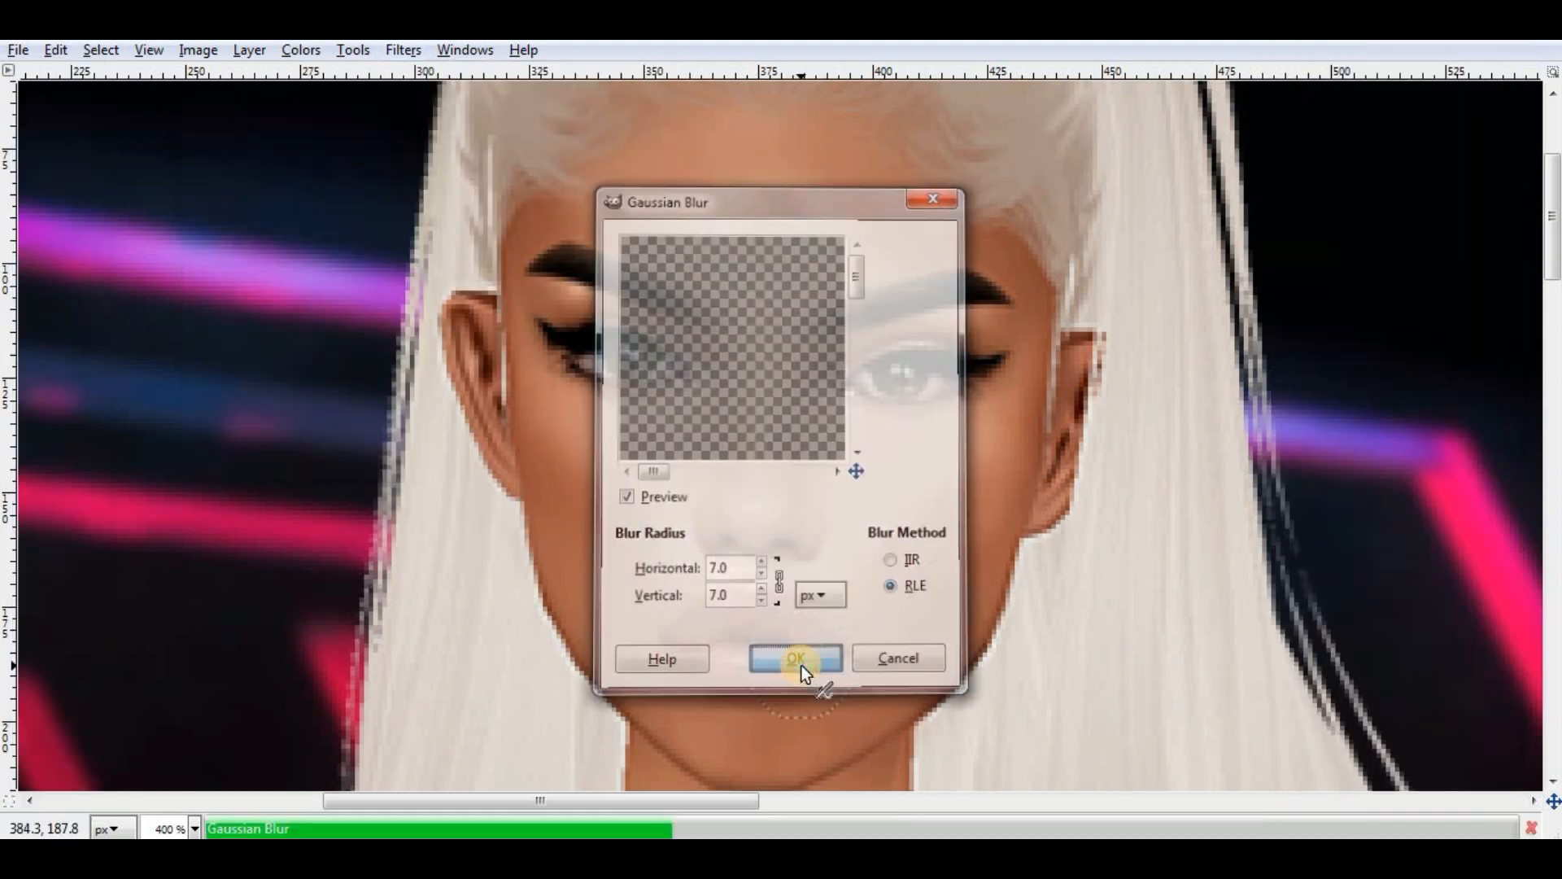
# Step: Check the blurred skin layer's effect and set that layer's opacity to 60
pyautogui.press('Tab')
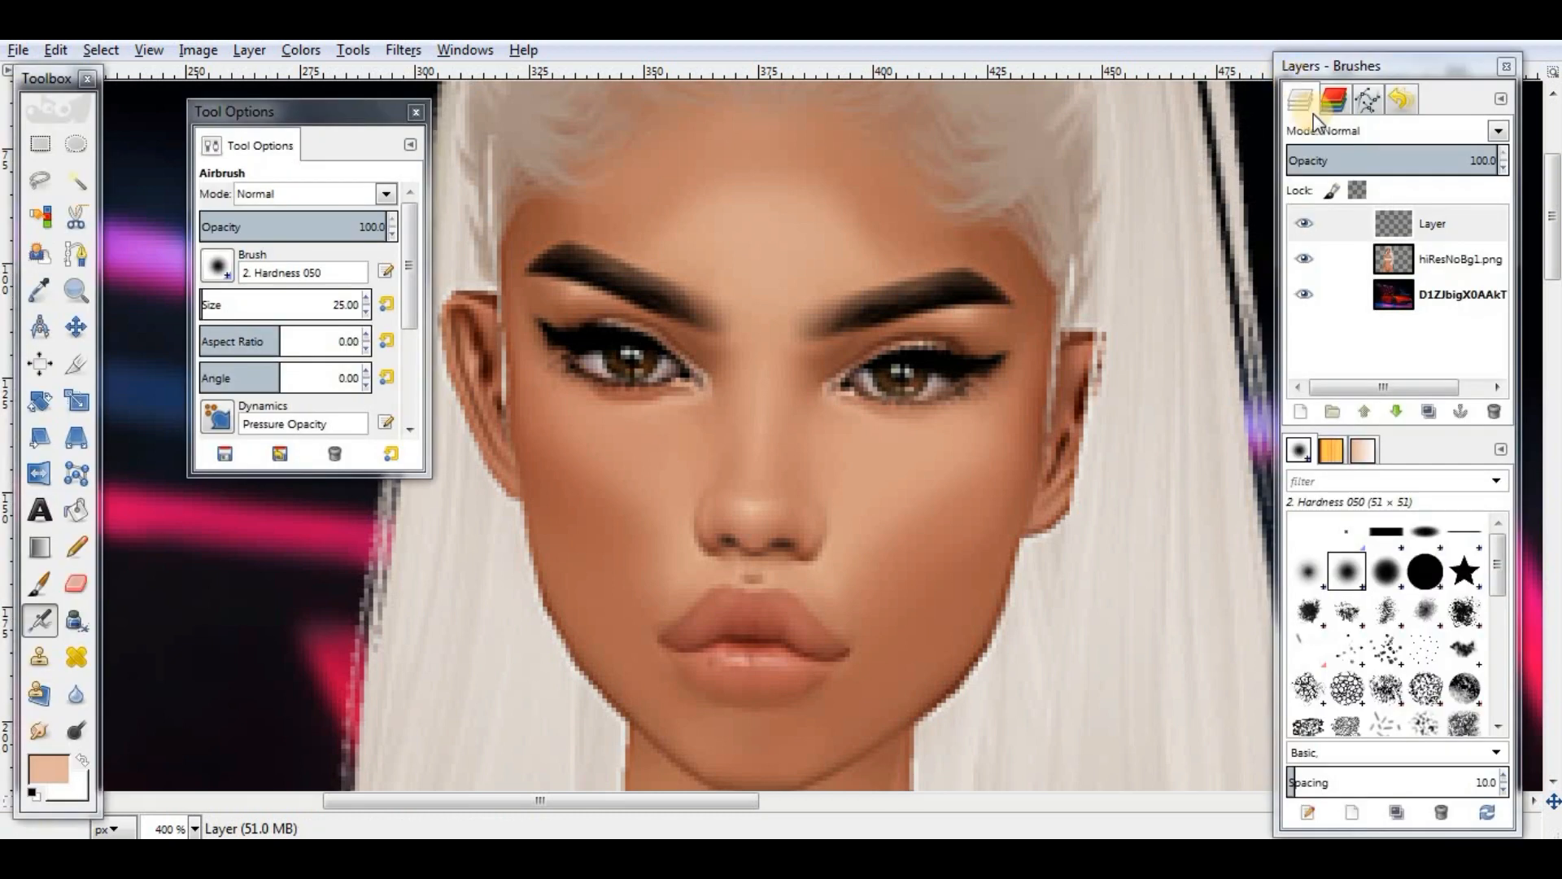
pyautogui.click(1297, 225)
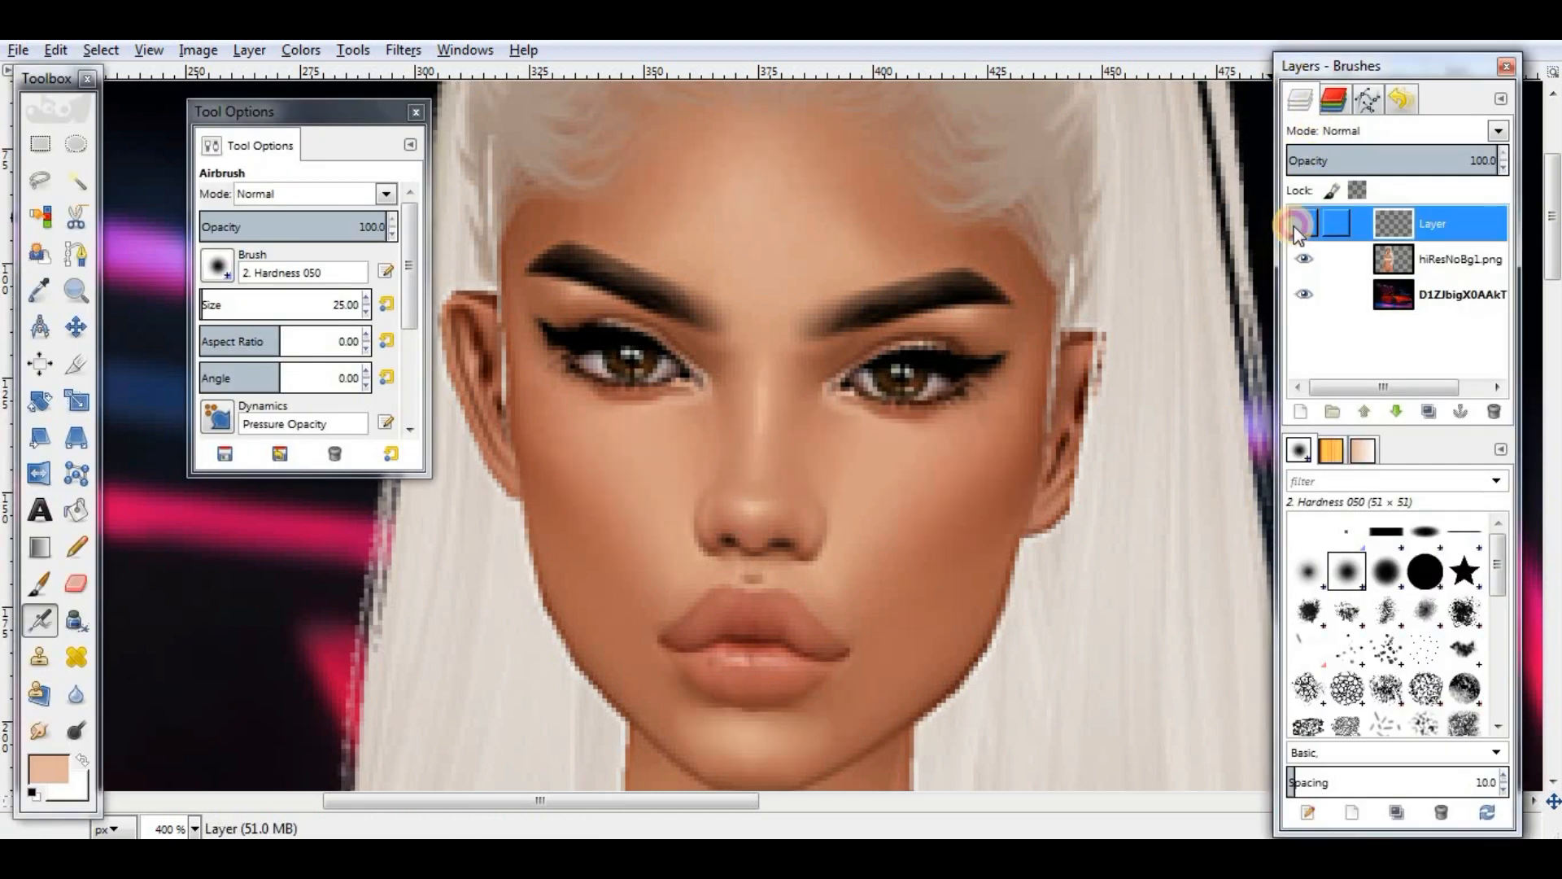
pyautogui.click(1396, 161)
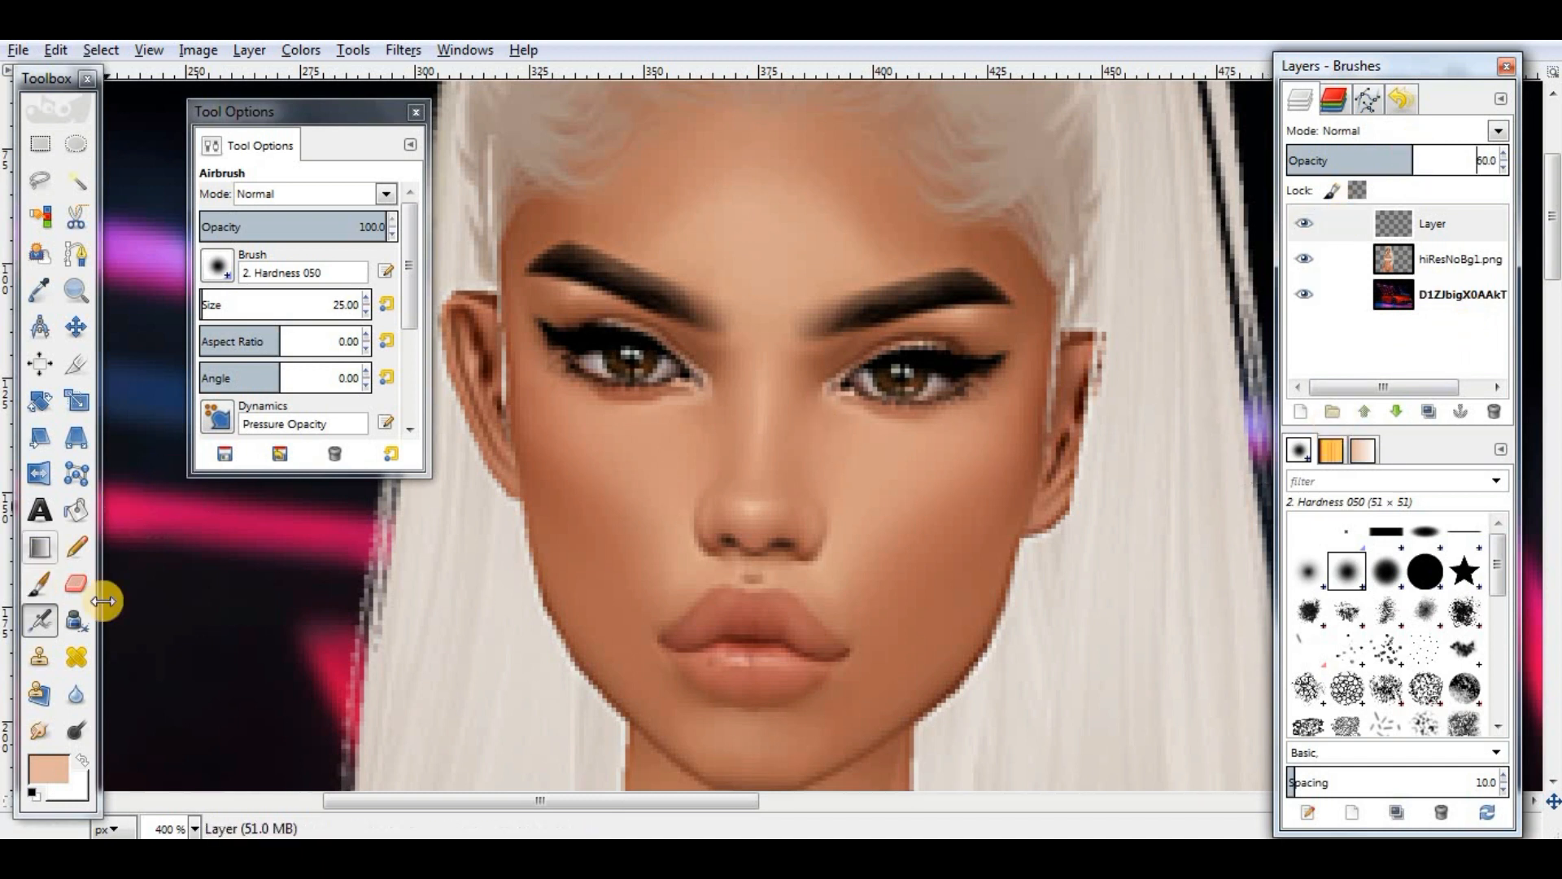
# Step: Erase the skin layer over both eyes with the Eraser at size 15
pyautogui.click(84, 584)
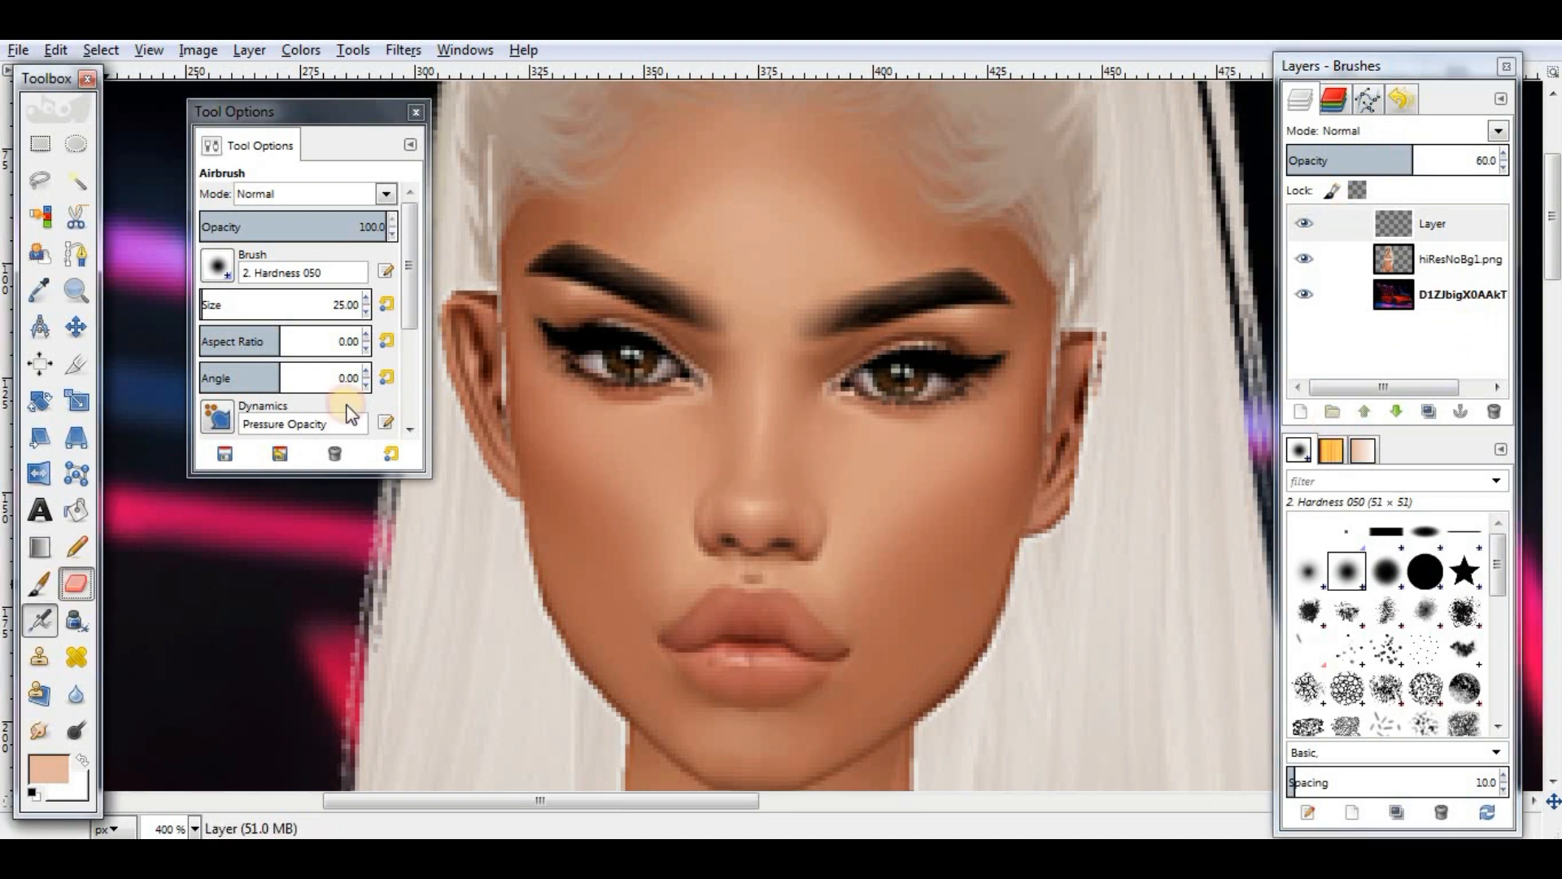
pyautogui.click(368, 311)
pyautogui.click(368, 300)
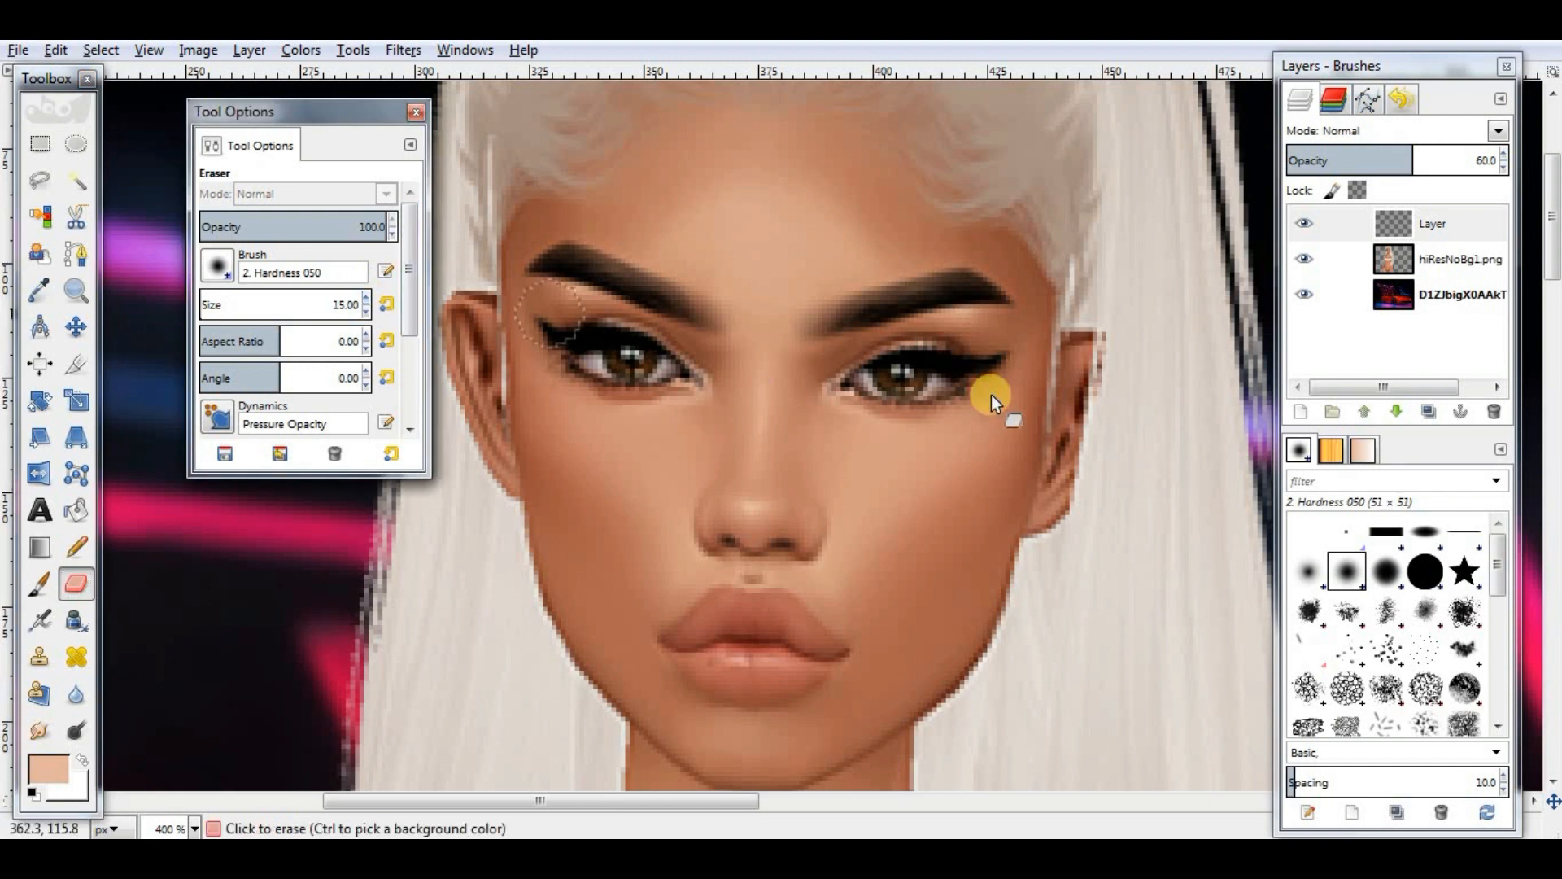
pyautogui.moveTo(926, 393)
pyautogui.mouseDown()
pyautogui.moveTo(878, 392)
pyautogui.moveTo(934, 374)
pyautogui.mouseUp()
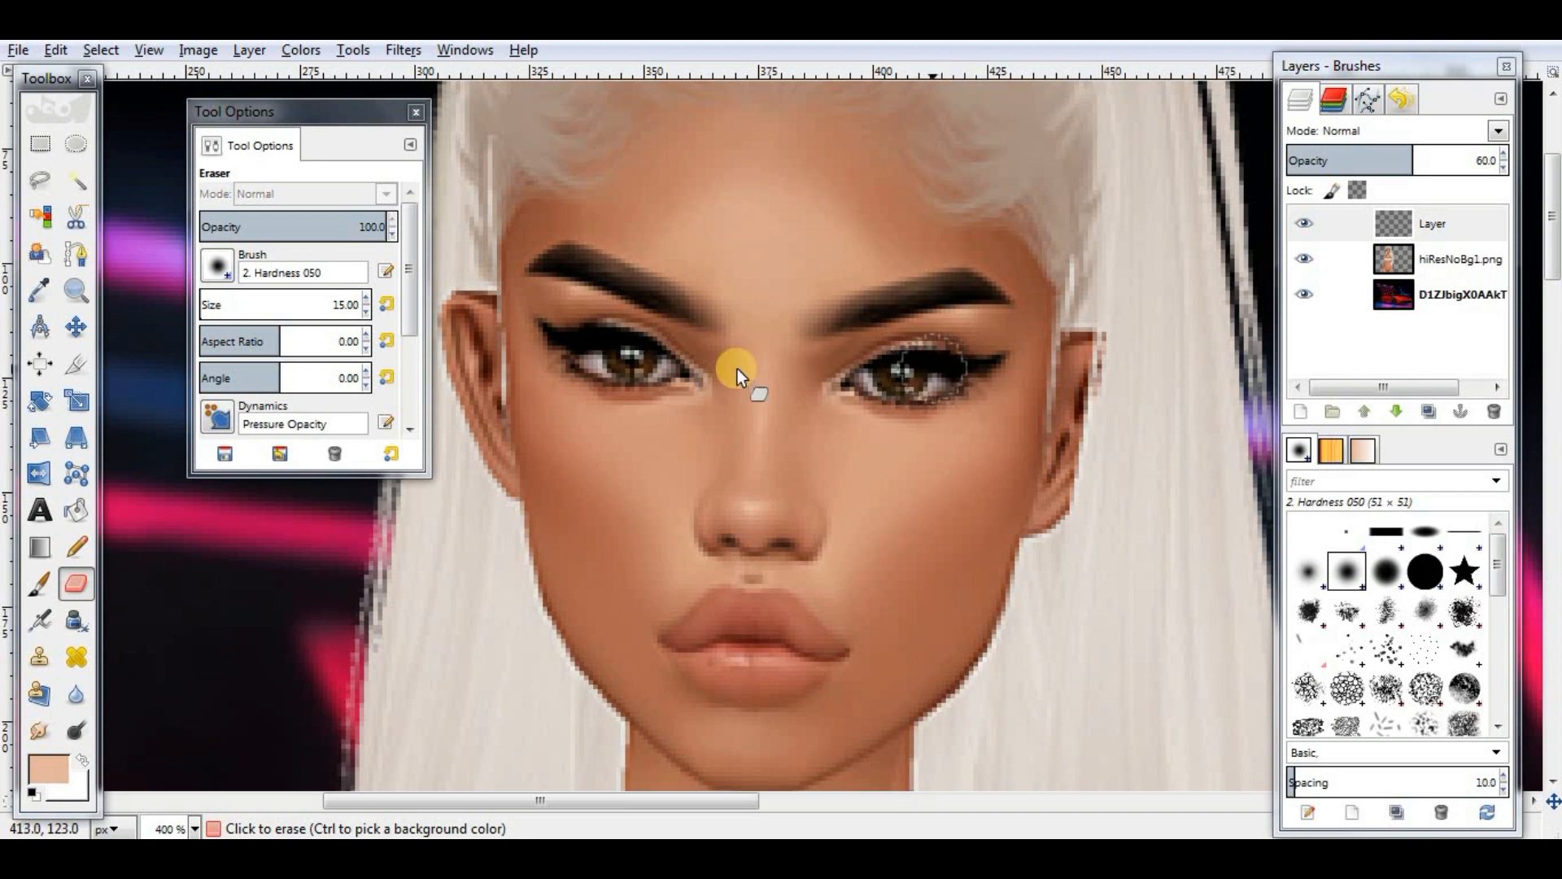
pyautogui.moveTo(632, 369)
pyautogui.mouseDown()
pyautogui.moveTo(574, 353)
pyautogui.moveTo(650, 368)
pyautogui.mouseUp()
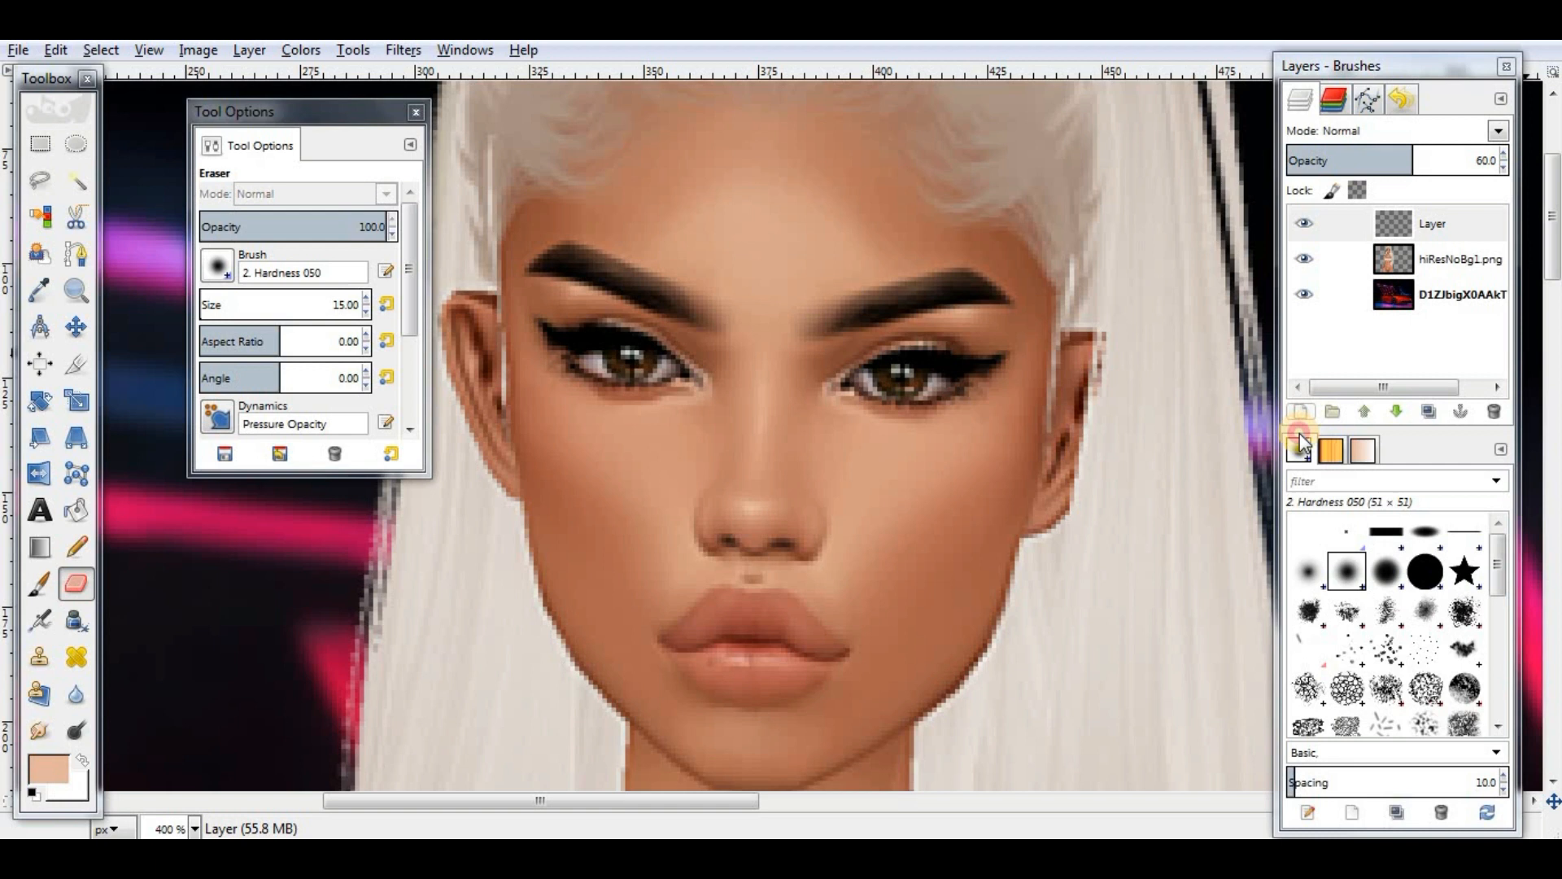
# Step: Add a new transparent layer and set a dark brown foreground color based on a tone sampled from the avatar
pyautogui.click(1300, 413)
pyautogui.click(783, 600)
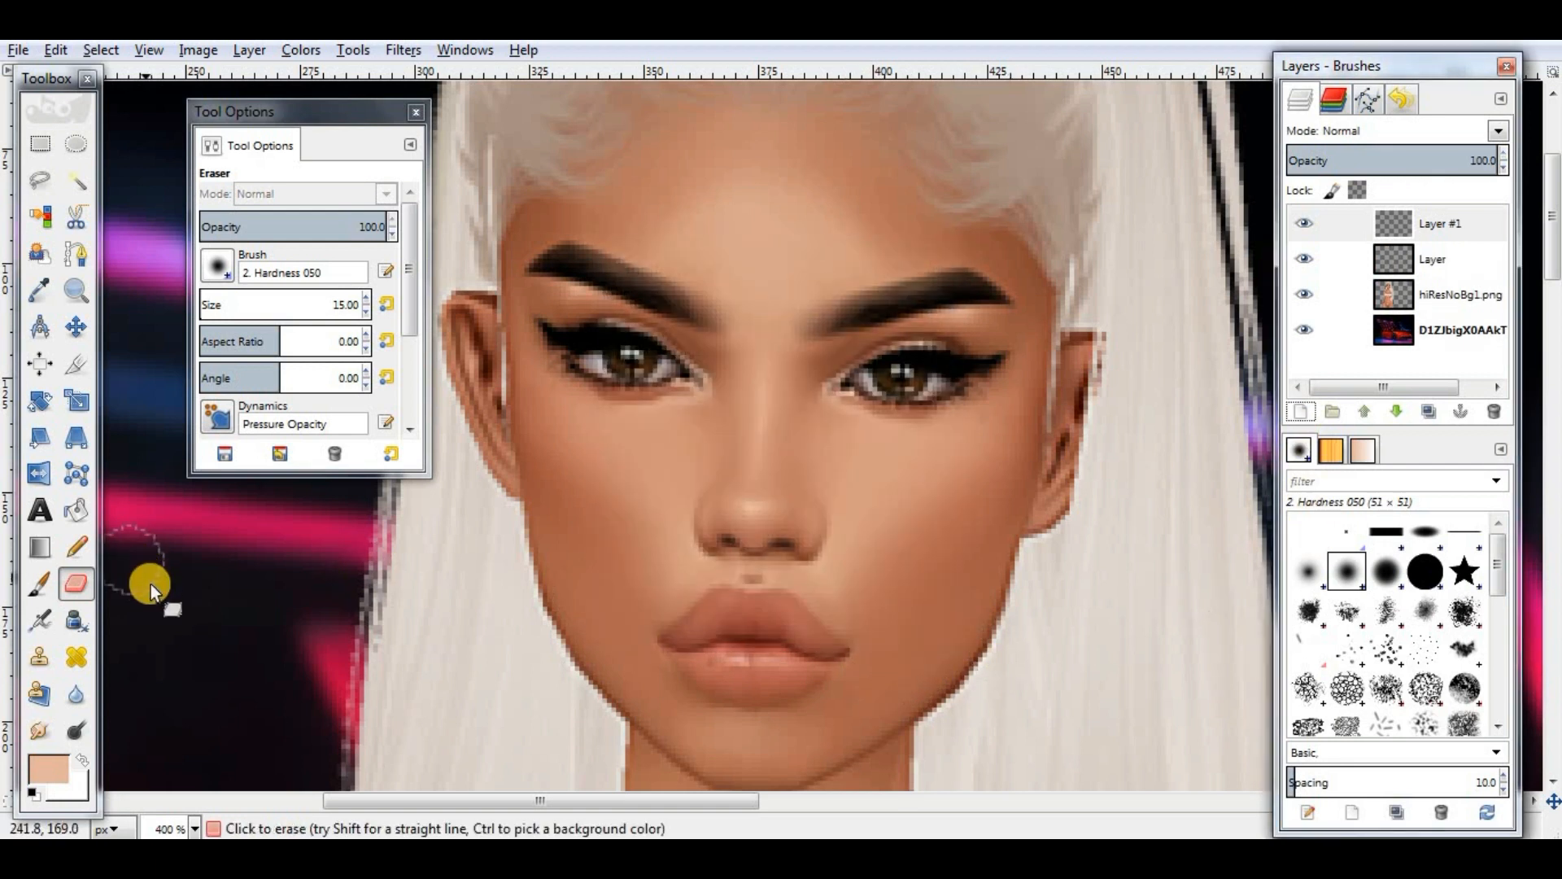
pyautogui.click(35, 758)
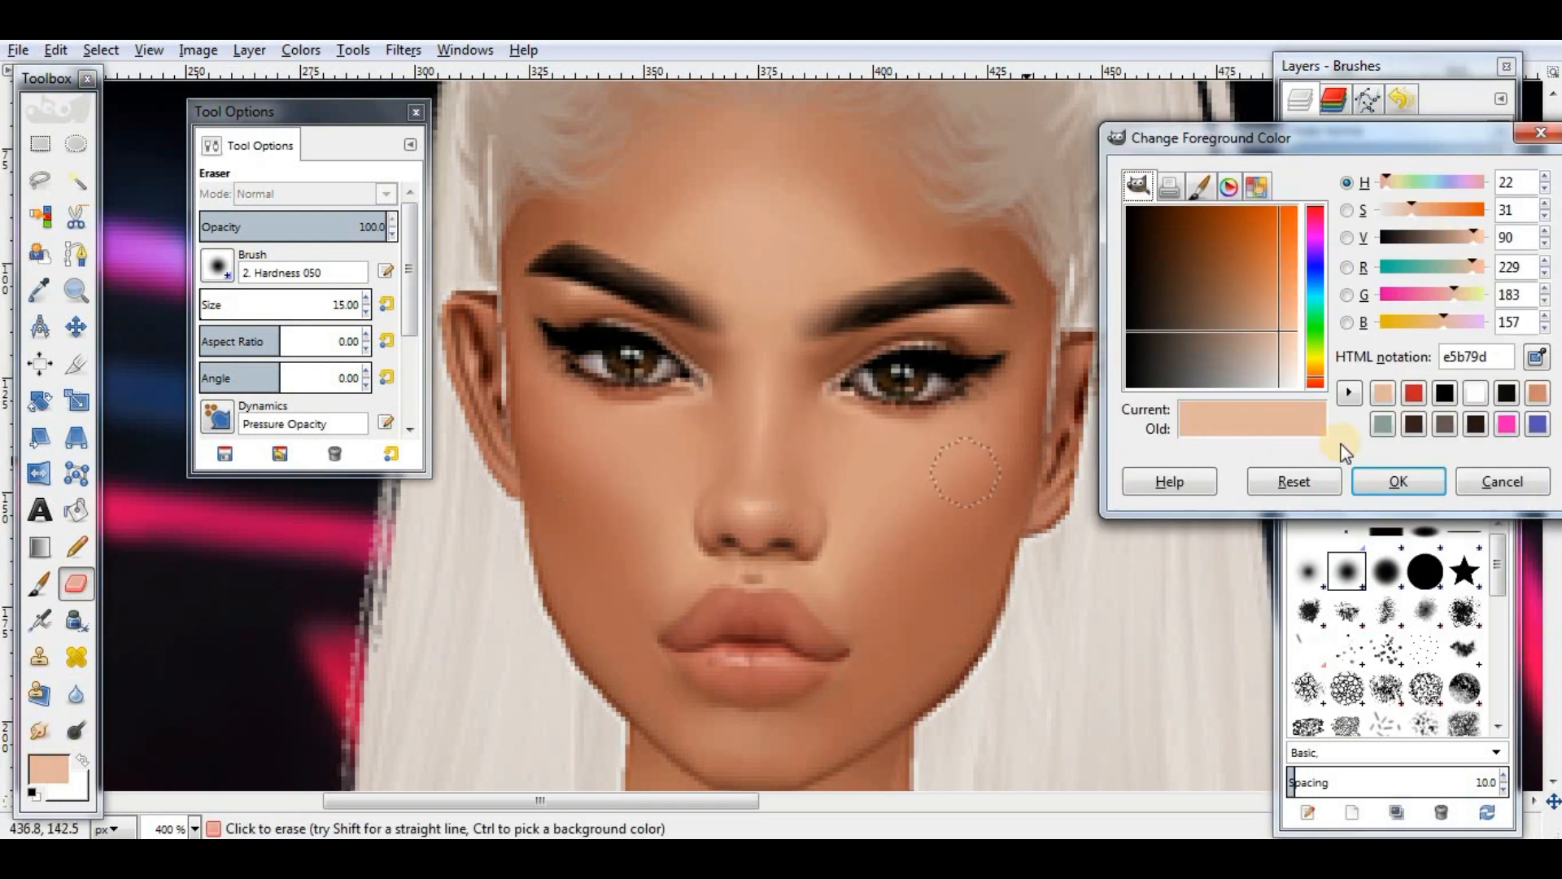
pyautogui.moveTo(594, 681); pyautogui.dragTo(952, 690)
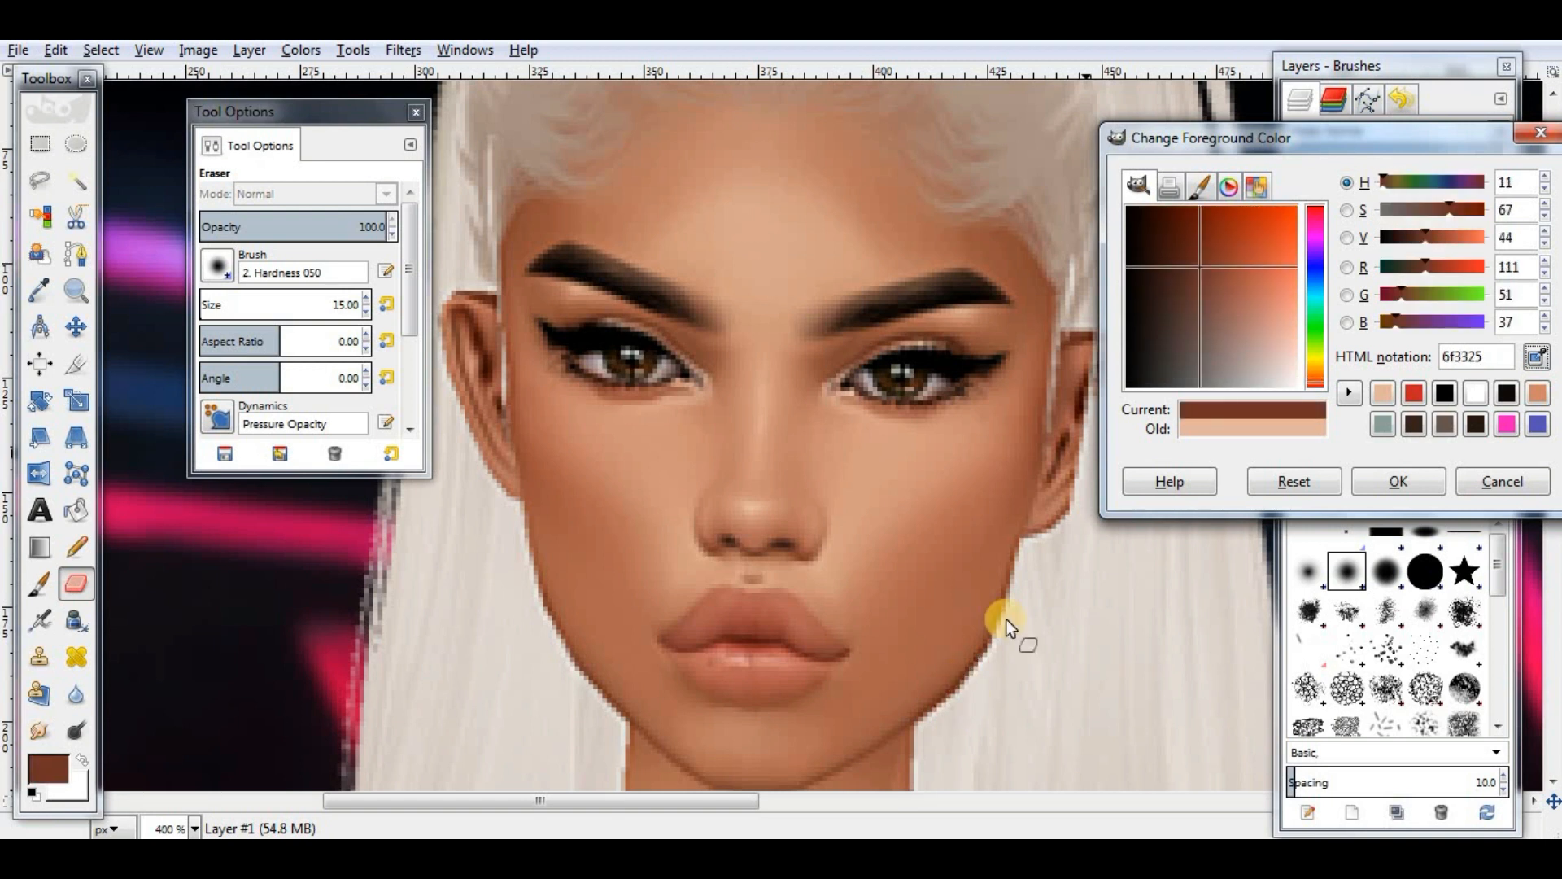
pyautogui.click(1188, 269)
pyautogui.click(1399, 482)
# Step: Choose the 2. Hardness 075 brush and switch from the Eraser to the Paintbrush
pyautogui.click(365, 311)
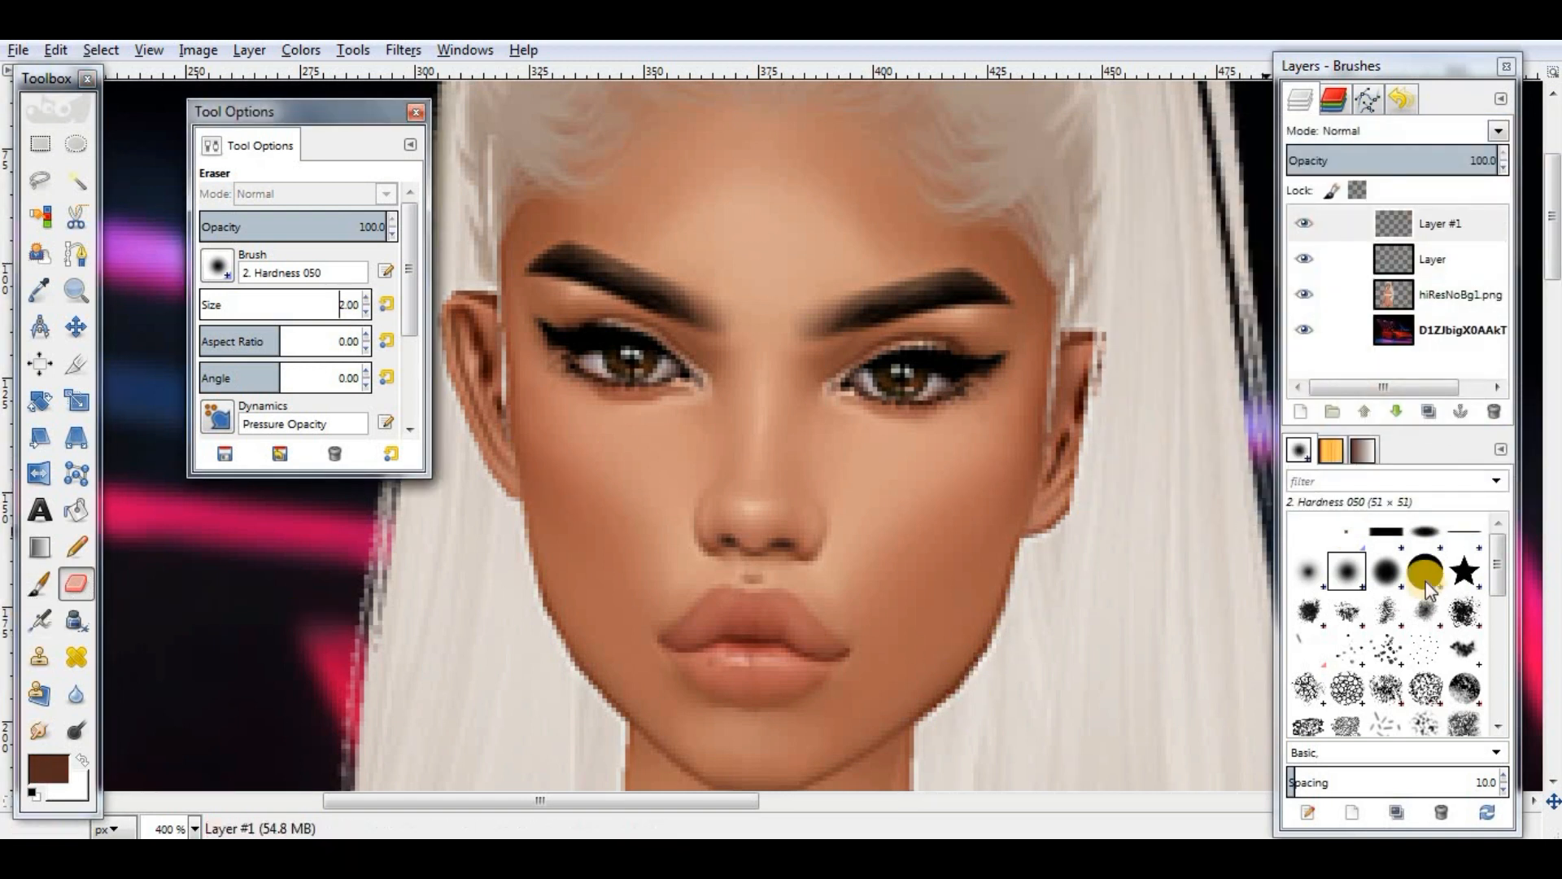
pyautogui.click(1386, 571)
pyautogui.click(492, 242)
pyautogui.click(365, 299)
pyautogui.click(365, 300)
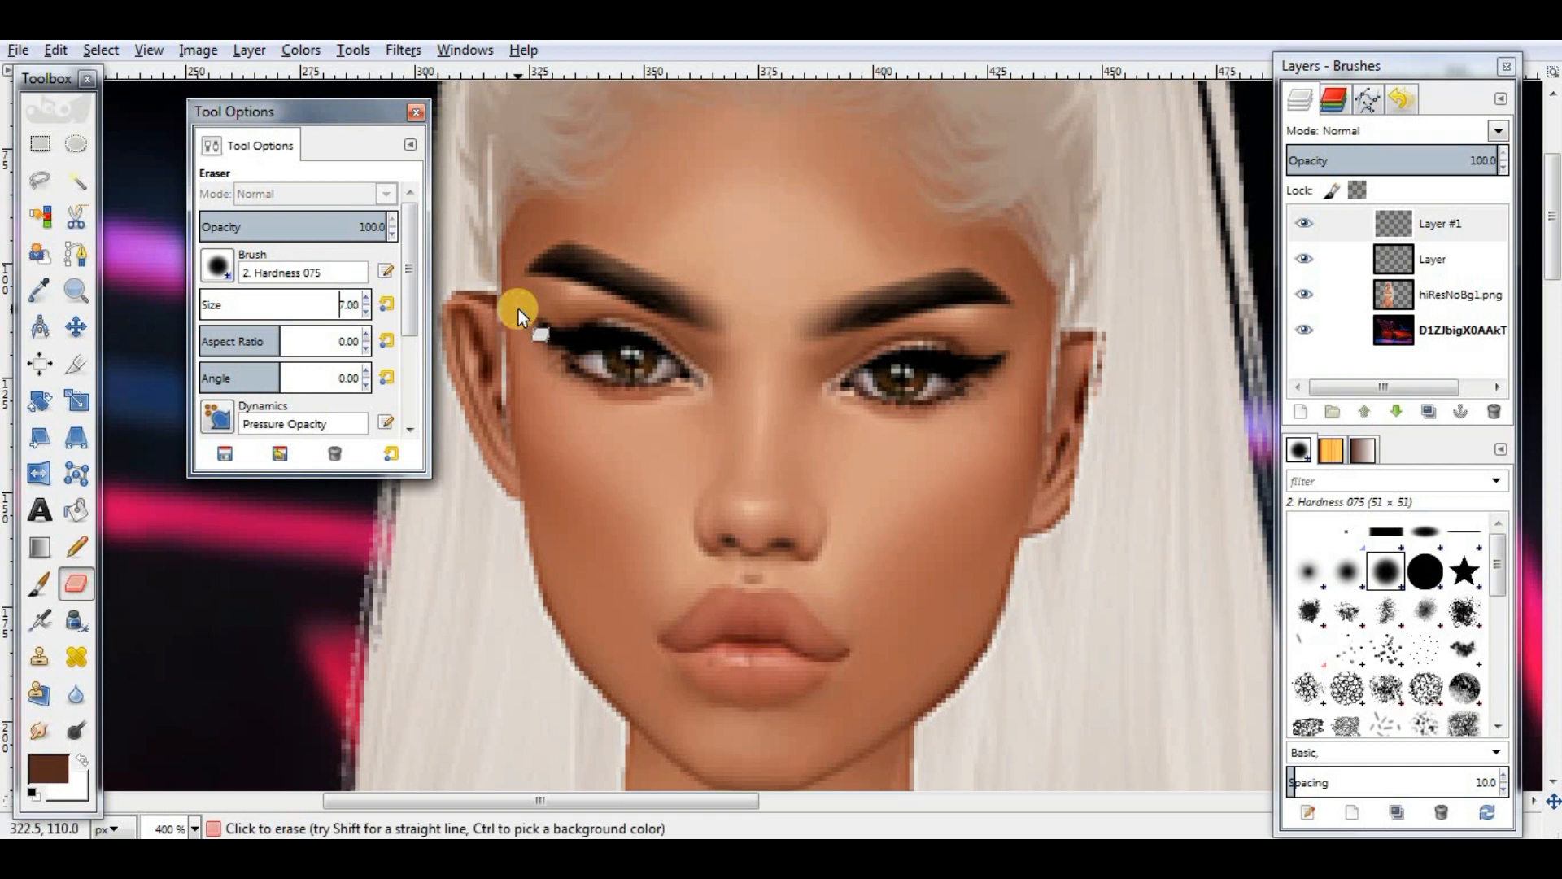
pyautogui.click(499, 244)
pyautogui.keyDown('shift'); pyautogui.click(523, 511); pyautogui.keyUp('shift')
pyautogui.click(39, 584)
# Step: Undo the trial line along the left-hand temple and set the Paintbrush size to 2.00
pyautogui.click(501, 233)
pyautogui.keyDown('shift'); pyautogui.click(519, 429); pyautogui.keyUp('shift')
pyautogui.click(365, 312)
pyautogui.click(365, 314)
pyautogui.hotkey('ctrl', 'z')
# Step: Outline the left-hand edge of the face with connected straight strokes from the temple down to the chin
pyautogui.click(502, 243)
pyautogui.keyDown('shift'); pyautogui.click(515, 432); pyautogui.keyUp('shift')
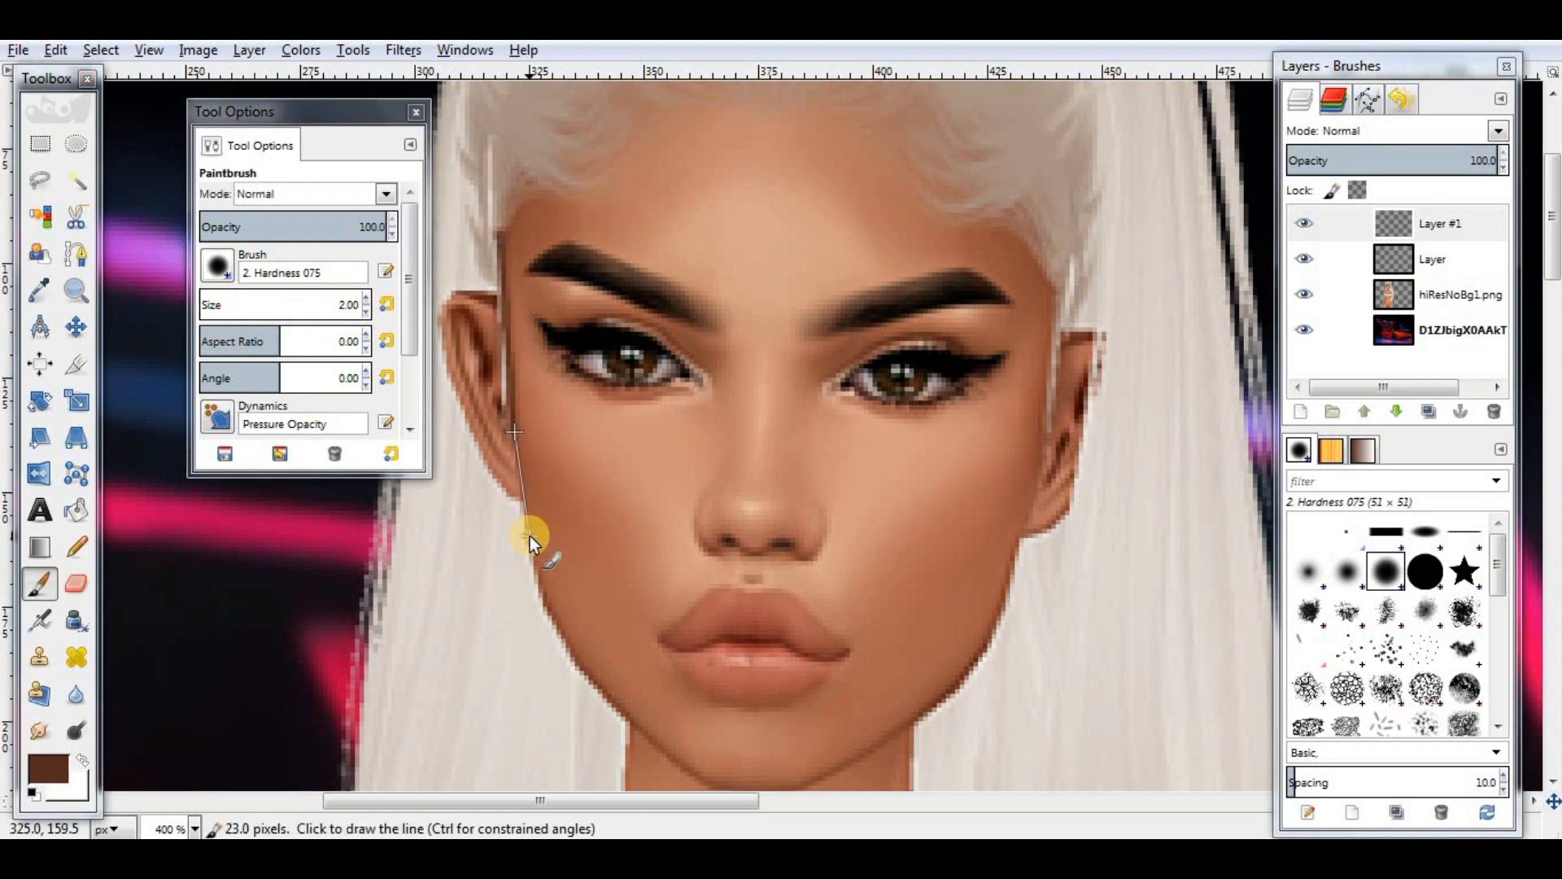
pyautogui.keyDown('shift'); pyautogui.click(536, 581); pyautogui.keyUp('shift')
pyautogui.scroll(-2, 623, 603)
pyautogui.keyDown('shift'); pyautogui.click(620, 537); pyautogui.keyUp('shift')
pyautogui.keyDown('shift'); pyautogui.click(698, 605); pyautogui.keyUp('shift')
pyautogui.keyDown('shift'); pyautogui.click(741, 614); pyautogui.keyUp('shift')
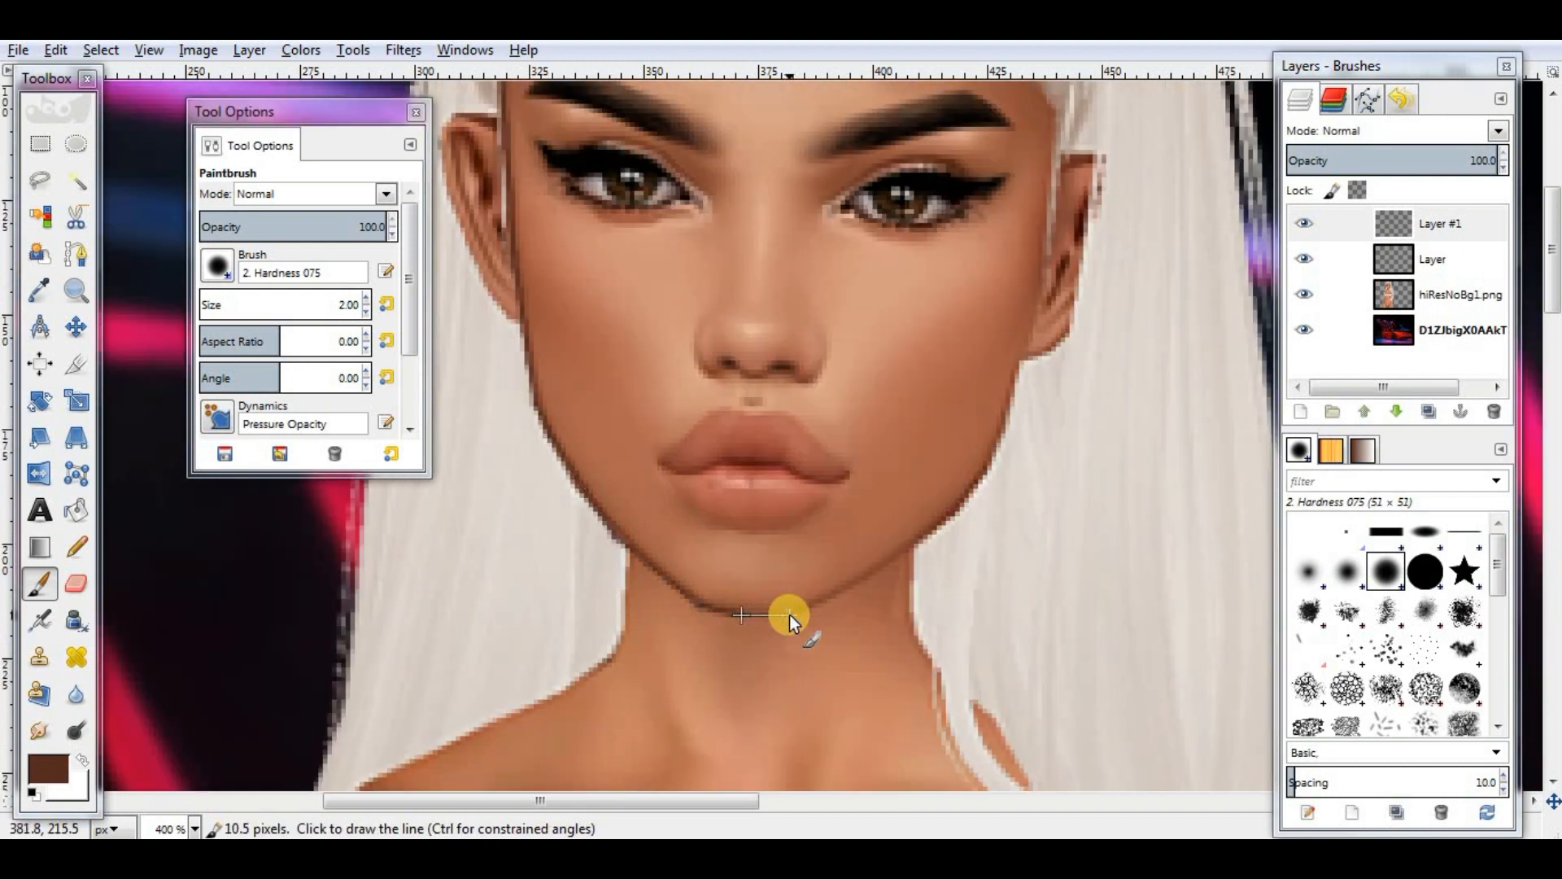
# Step: Outline the right-hand jaw and cheek up from the chin, and trace the lower edge of the right-hand ear
pyautogui.keyDown('shift'); pyautogui.click(1008, 385); pyautogui.keyUp('shift')
pyautogui.keyDown('shift'); pyautogui.click(1022, 357); pyautogui.keyUp('shift')
pyautogui.keyDown('shift'); pyautogui.click(1039, 300); pyautogui.keyUp('shift')
pyautogui.keyDown('shift'); pyautogui.click(1059, 136); pyautogui.keyUp('shift')
pyautogui.click(1027, 358)
pyautogui.keyDown('shift'); pyautogui.click(1053, 349); pyautogui.keyUp('shift')
pyautogui.keyDown('shift'); pyautogui.click(1073, 335); pyautogui.keyUp('shift')
# Step: Outline the left-hand ear and the left-hand line of the neck and shoulder
pyautogui.click(459, 114)
pyautogui.scroll(-2, 496, 289)
pyautogui.click(629, 376)
pyautogui.keyDown('shift'); pyautogui.click(326, 630); pyautogui.keyUp('shift')
pyautogui.scroll(-1, 325, 626)
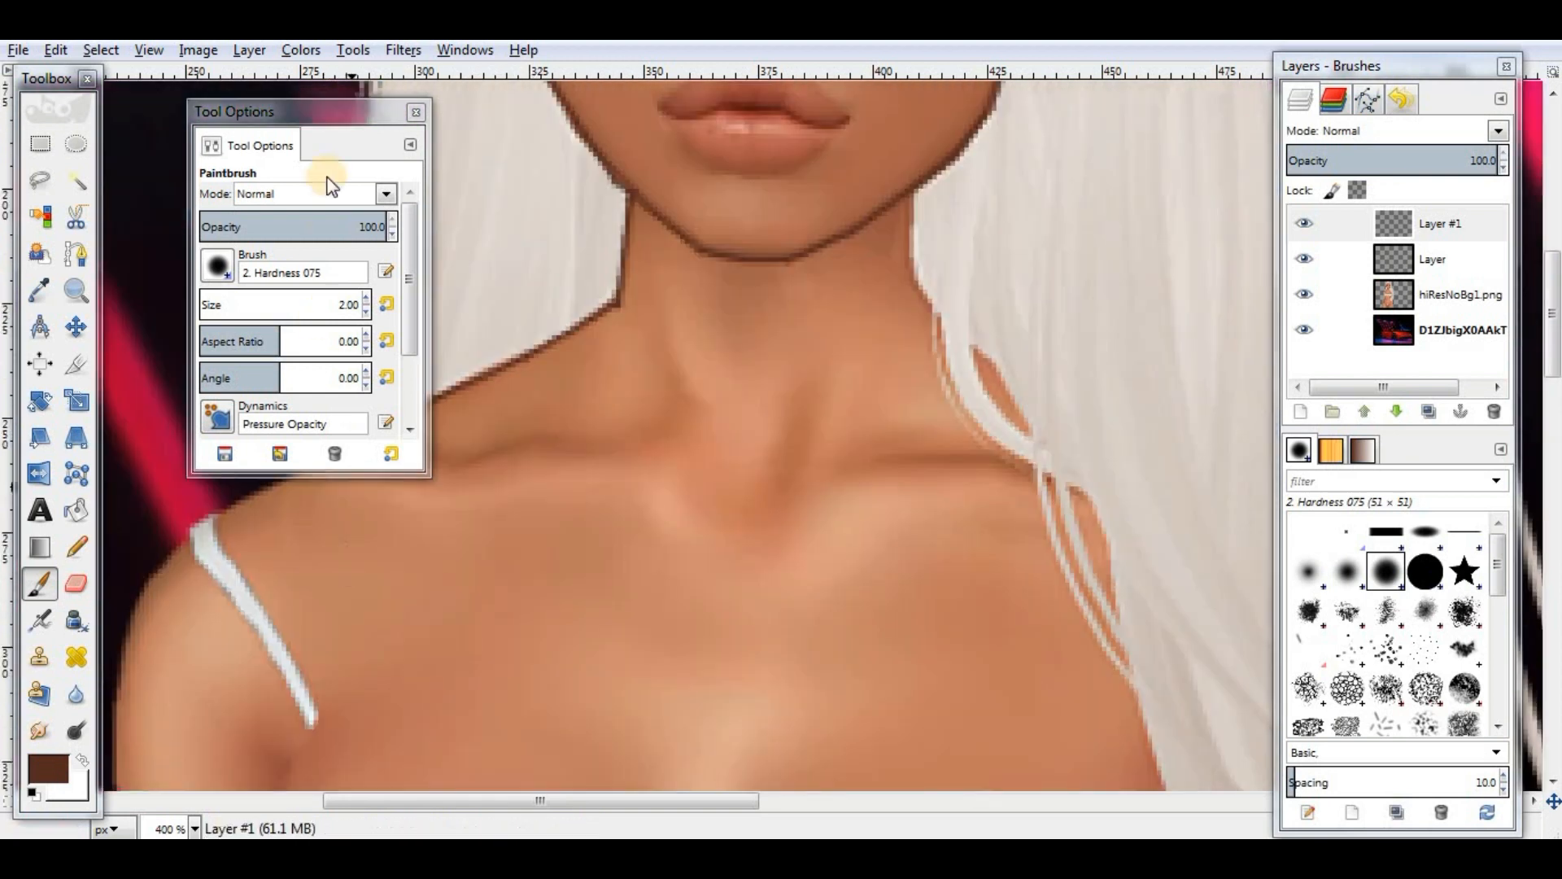
# Step: Outline the rounded left-hand shoulder below the strap, undoing and redrawing the last segment
pyautogui.moveTo(325, 112); pyautogui.dragTo(638, 134)
pyautogui.keyDown('shift'); pyautogui.click(215, 520); pyautogui.keyUp('shift')
pyautogui.keyDown('shift'); pyautogui.click(155, 574); pyautogui.keyUp('shift')
pyautogui.keyDown('shift'); pyautogui.click(122, 622); pyautogui.keyUp('shift')
pyautogui.scroll(-1, 122, 622)
pyautogui.hotkey('ctrl', 'z')
pyautogui.click(148, 402)
pyautogui.keyDown('shift'); pyautogui.click(125, 457); pyautogui.keyUp('shift')
pyautogui.keyDown('shift'); pyautogui.click(122, 514); pyautogui.keyUp('shift')
# Step: Continue the brown outline down the outer edge of the left-hand upper arm
pyautogui.keyDown('shift'); pyautogui.click(123, 651); pyautogui.keyUp('shift')
pyautogui.scroll(-1, 124, 651)
pyautogui.keyDown('shift'); pyautogui.click(131, 714); pyautogui.keyUp('shift')
pyautogui.scroll(-3, 131, 713)
pyautogui.keyDown('shift'); pyautogui.click(127, 464); pyautogui.keyUp('shift')
pyautogui.scroll(-2, 129, 466)
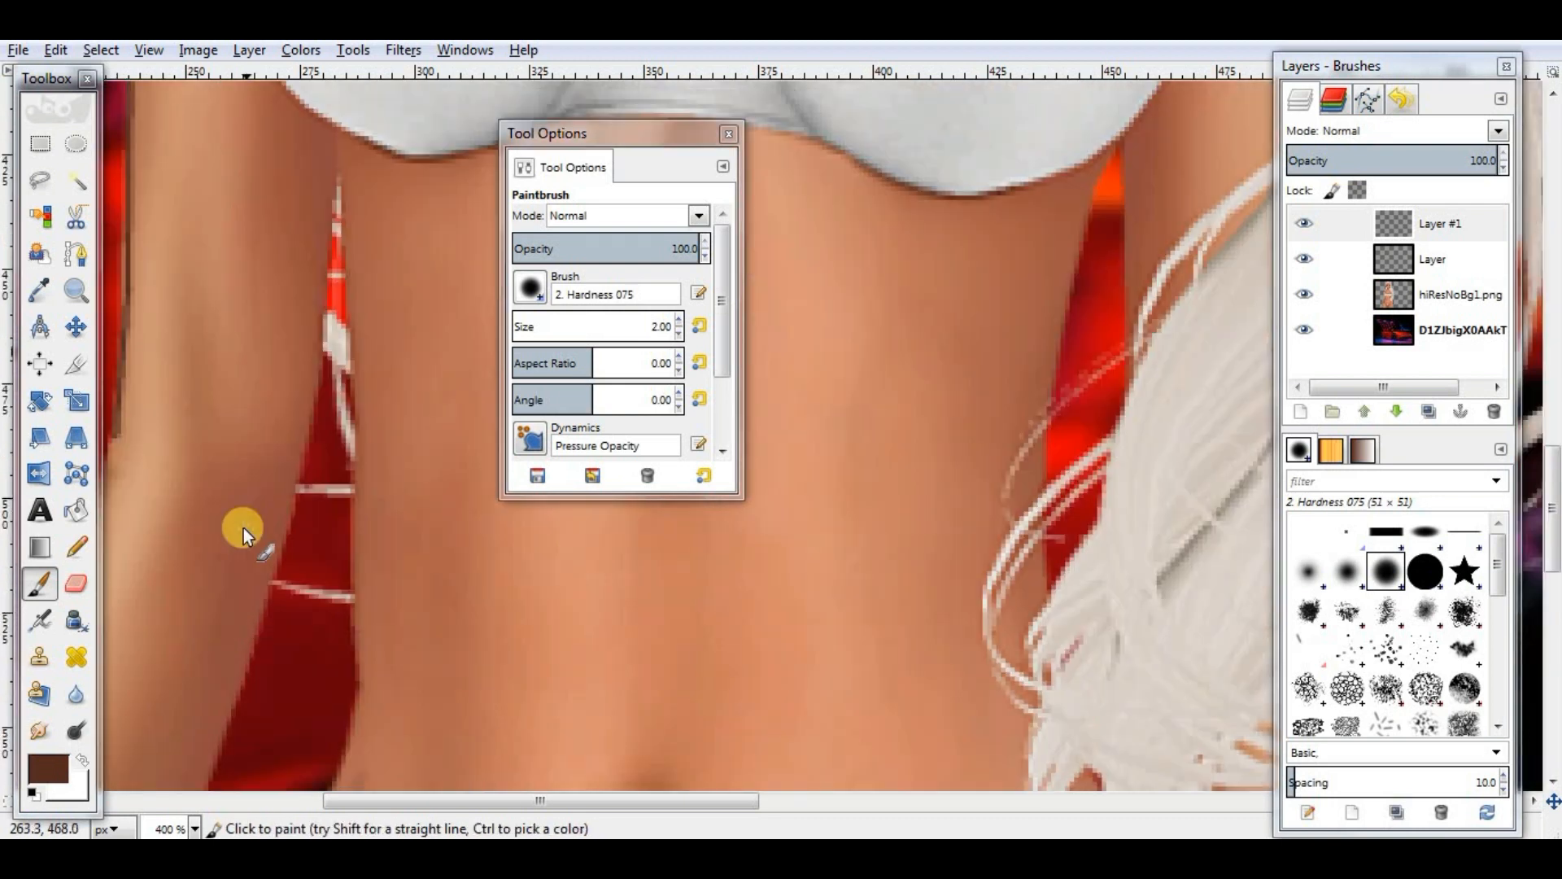
# Step: Outline the outer edge of the left-hand arm from the elbow down the forearm and undo the last segment
pyautogui.moveTo(41, 79); pyautogui.dragTo(0, 68)
pyautogui.moveTo(415, 801); pyautogui.dragTo(346, 801)
pyautogui.keyDown('shift'); pyautogui.click(355, 435); pyautogui.keyUp('shift')
pyautogui.keyDown('shift'); pyautogui.click(275, 629); pyautogui.keyUp('shift')
pyautogui.keyDown('shift'); pyautogui.click(238, 748); pyautogui.keyUp('shift')
pyautogui.scroll(-2, 271, 703)
pyautogui.keyDown('shift'); pyautogui.click(199, 623); pyautogui.keyUp('shift')
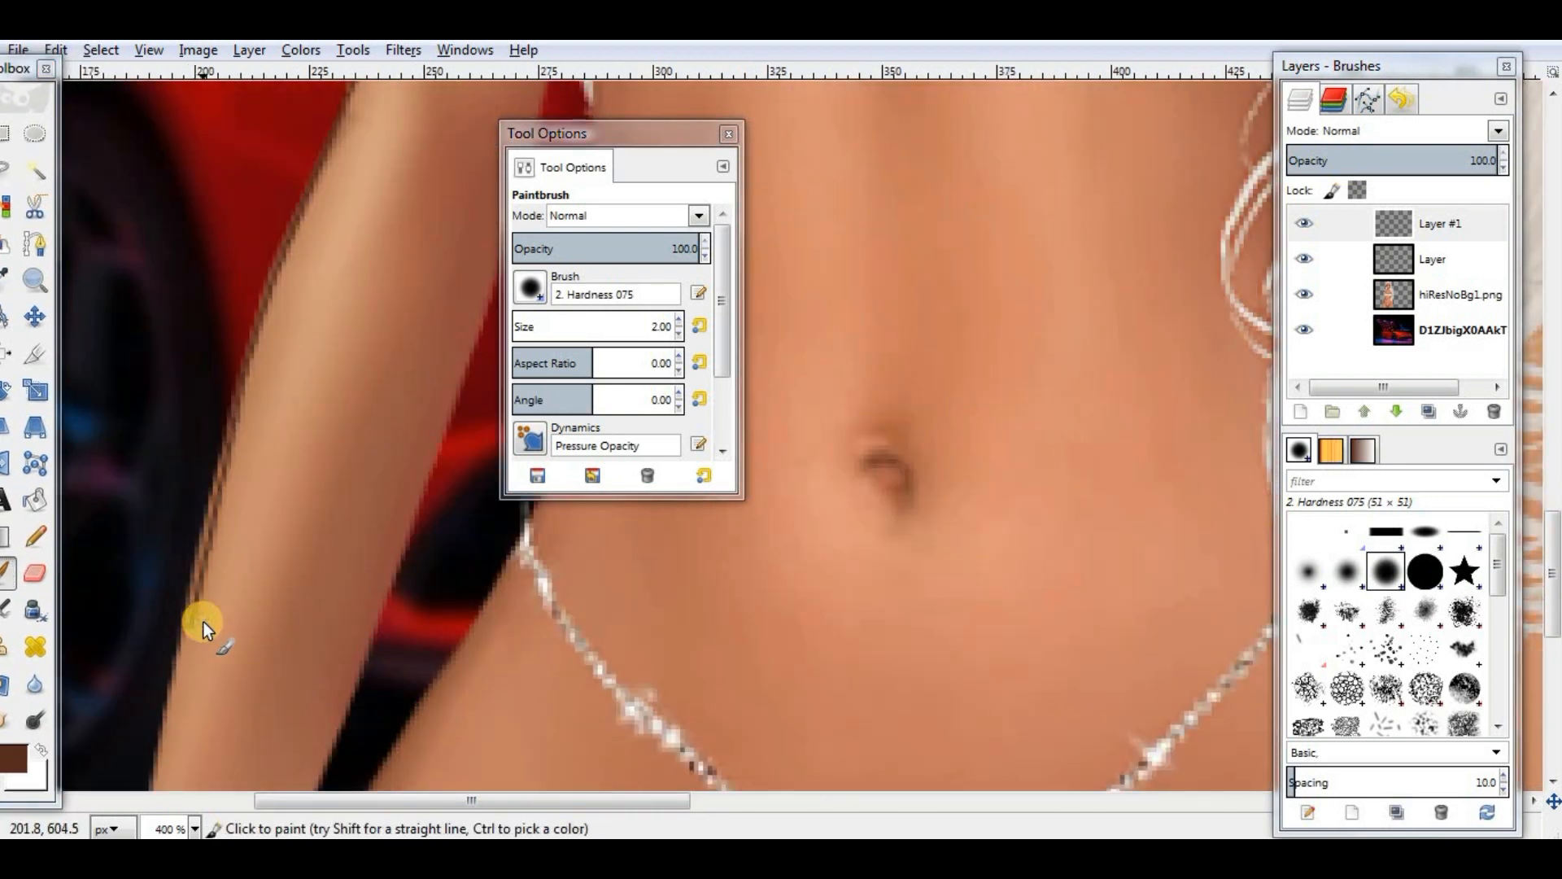
pyautogui.scroll(-1, 204, 622)
pyautogui.hotkey('ctrl', 'z')
# Step: Redraw the outer outline of the left-hand forearm and extend it past the wrist to the hand
pyautogui.keyDown('shift'); pyautogui.click(212, 371); pyautogui.keyUp('shift')
pyautogui.keyDown('shift'); pyautogui.click(172, 521); pyautogui.keyUp('shift')
pyautogui.keyDown('shift'); pyautogui.click(139, 690); pyautogui.keyUp('shift')
pyautogui.scroll(-2, 139, 690)
pyautogui.keyDown('shift'); pyautogui.click(101, 587); pyautogui.keyUp('shift')
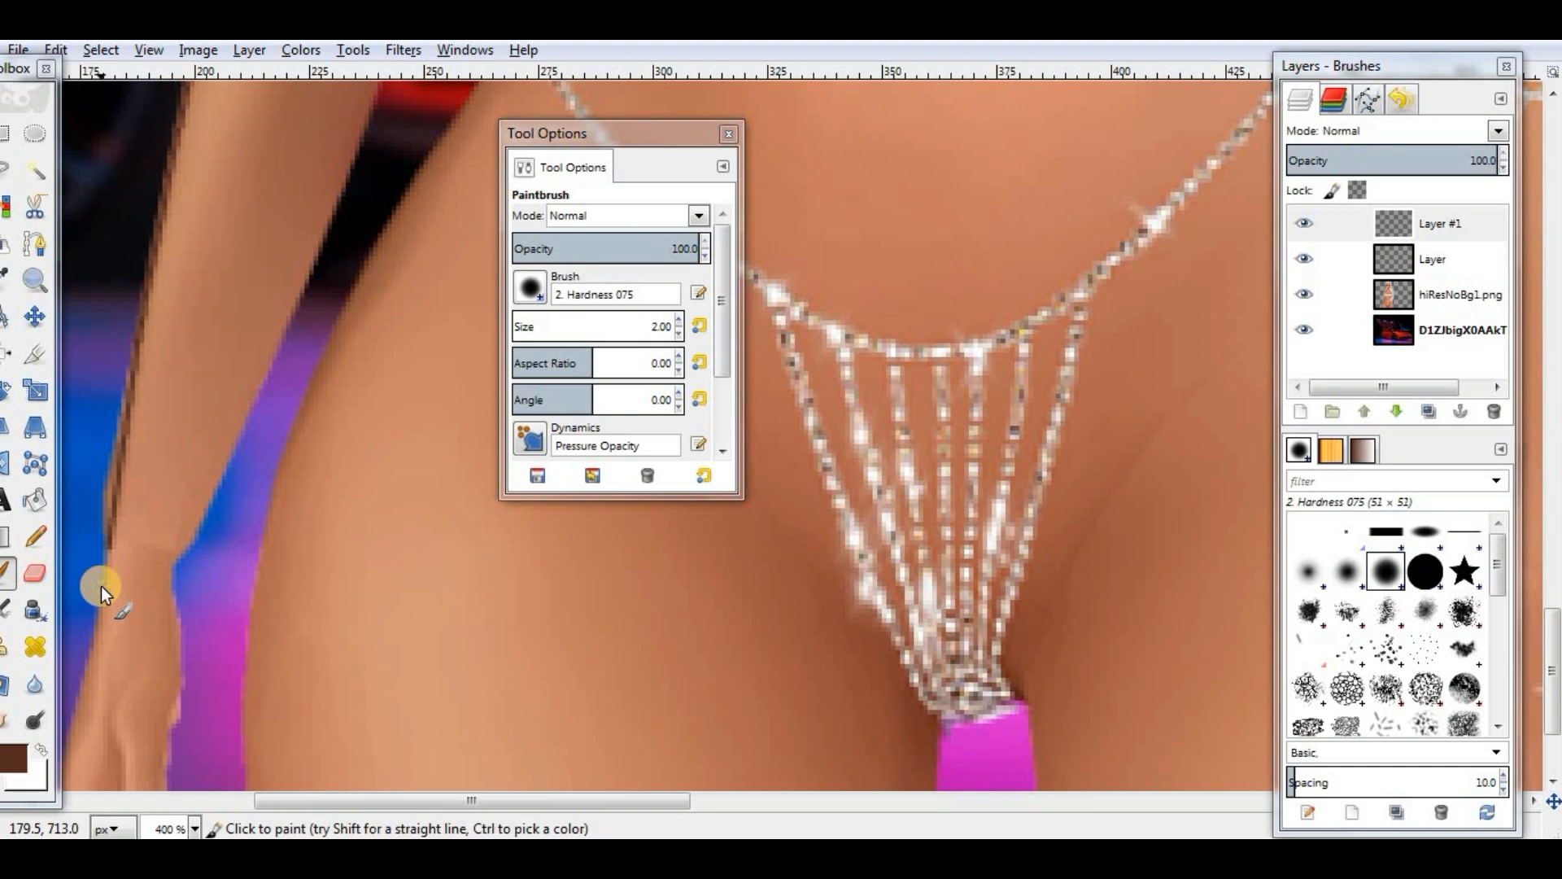
pyautogui.scroll(-2, 99, 587)
pyautogui.keyDown('shift'); pyautogui.click(67, 582); pyautogui.keyUp('shift')
# Step: Add outline strokes on the left-hand hand and trace the inner edge of that forearm upward from the wrist
pyautogui.click(118, 539)
pyautogui.keyDown('shift'); pyautogui.click(124, 613); pyautogui.keyUp('shift')
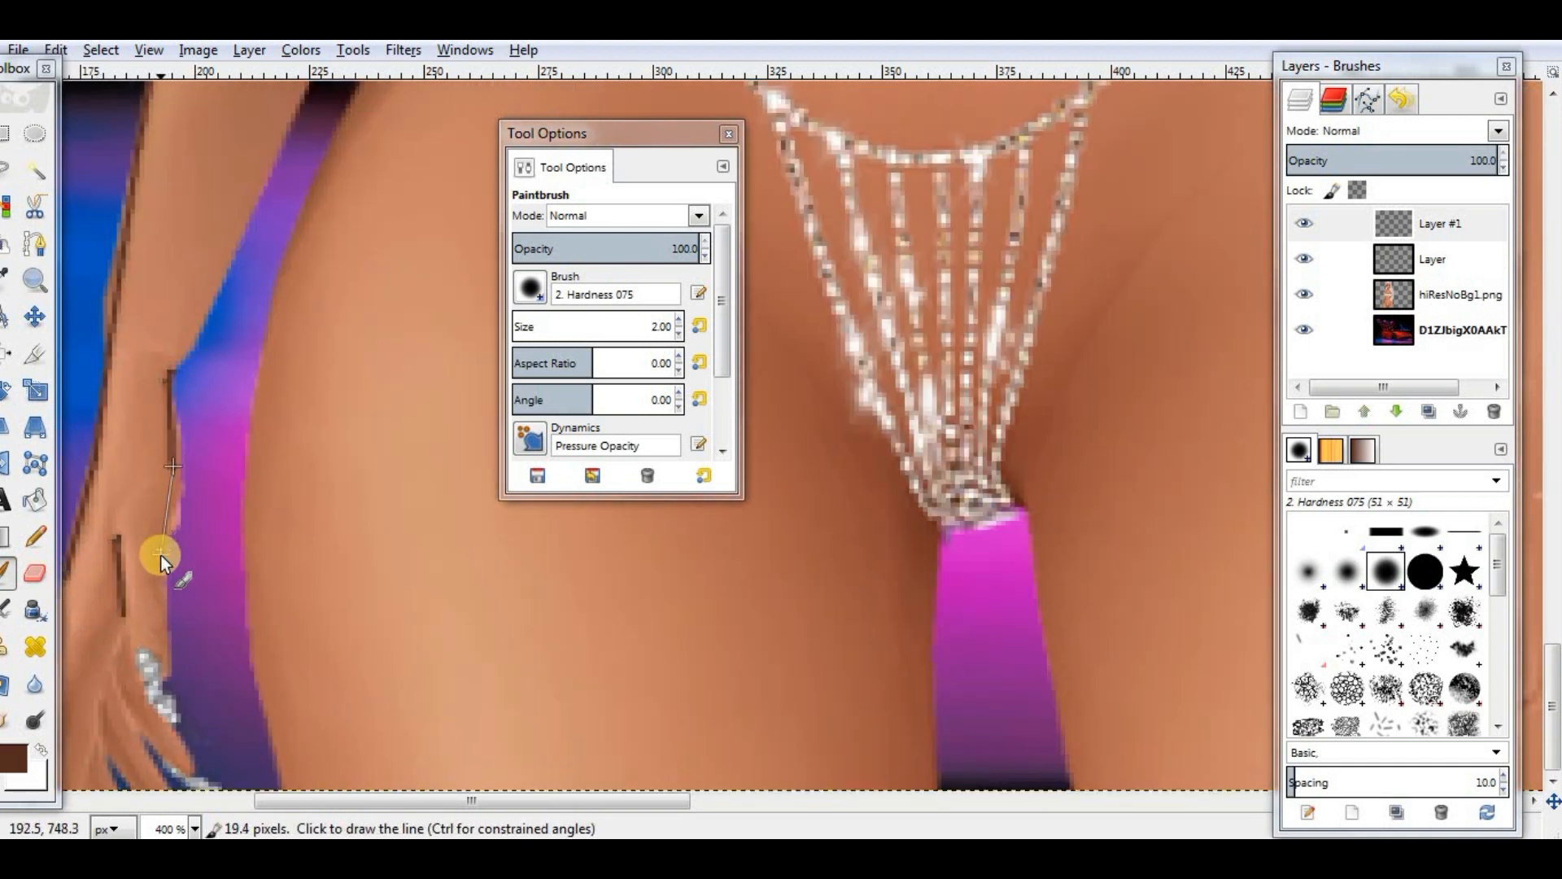
pyautogui.keyDown('shift'); pyautogui.click(240, 236); pyautogui.keyUp('shift')
pyautogui.scroll(3, 241, 237)
pyautogui.keyDown('shift'); pyautogui.click(336, 365); pyautogui.keyUp('shift')
pyautogui.keyDown('shift'); pyautogui.click(384, 226); pyautogui.keyUp('shift')
pyautogui.scroll(2, 384, 226)
pyautogui.keyDown('shift'); pyautogui.click(441, 414); pyautogui.keyUp('shift')
# Step: Outline the inner edge of the left-hand arm from the elbow area up to the armpit
pyautogui.moveTo(570, 133); pyautogui.dragTo(837, 180)
pyautogui.keyDown('shift'); pyautogui.click(506, 221); pyautogui.keyUp('shift')
pyautogui.scroll(2, 506, 221)
pyautogui.keyDown('shift'); pyautogui.click(544, 428); pyautogui.keyUp('shift')
pyautogui.keyDown('shift'); pyautogui.click(557, 326); pyautogui.keyUp('shift')
pyautogui.keyDown('shift'); pyautogui.click(573, 169); pyautogui.keyUp('shift')
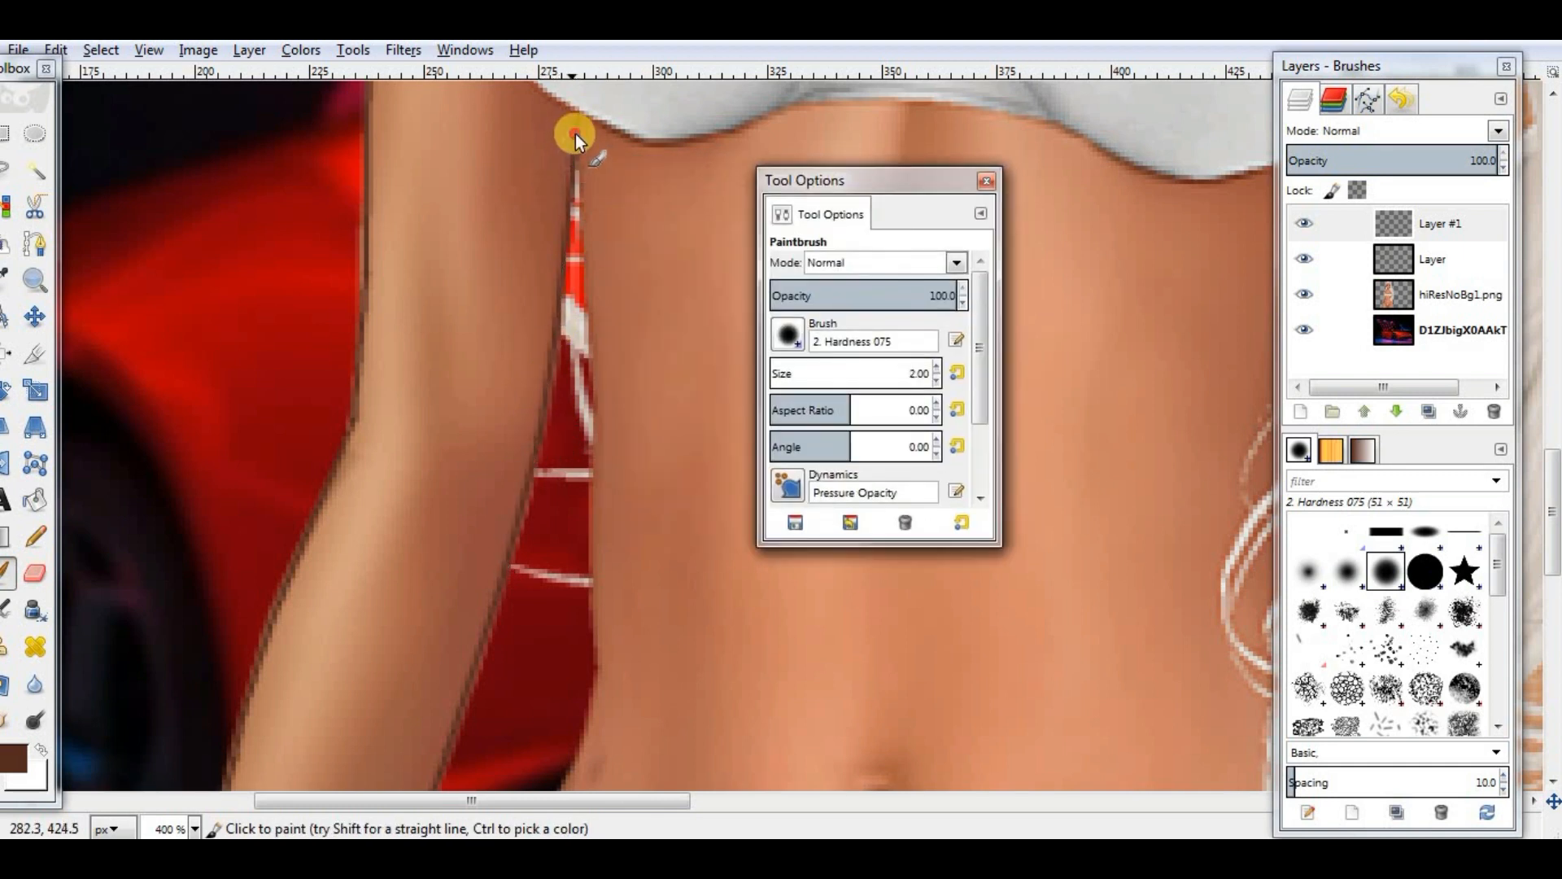
# Step: Outline the left-hand side of the torso from the armpit down past the waist
pyautogui.click(574, 138)
pyautogui.keyDown('shift'); pyautogui.click(600, 530); pyautogui.keyUp('shift')
pyautogui.scroll(-2, 599, 531)
pyautogui.keyDown('shift'); pyautogui.click(491, 757); pyautogui.keyUp('shift')
pyautogui.scroll(-4, 491, 757)
pyautogui.keyDown('shift'); pyautogui.click(349, 647); pyautogui.keyUp('shift')
# Step: Outline the left-hand hip and outer thigh down to the bottom of the image
pyautogui.scroll(-4, 349, 647)
pyautogui.keyDown('shift'); pyautogui.click(281, 464); pyautogui.keyUp('shift')
pyautogui.keyDown('shift'); pyautogui.click(254, 584); pyautogui.keyUp('shift')
pyautogui.scroll(-2, 245, 692)
pyautogui.keyDown('shift'); pyautogui.click(252, 651); pyautogui.keyUp('shift')
pyautogui.keyDown('shift'); pyautogui.click(283, 779); pyautogui.keyUp('shift')
# Step: Outline the inner edges of both thighs down to the bottom of the image
pyautogui.moveTo(898, 185); pyautogui.dragTo(571, 127)
pyautogui.click(938, 537)
pyautogui.keyDown('shift'); pyautogui.click(932, 640); pyautogui.keyUp('shift')
pyautogui.keyDown('shift'); pyautogui.click(938, 783); pyautogui.keyUp('shift')
pyautogui.click(1017, 502)
pyautogui.keyDown('shift'); pyautogui.click(1042, 650); pyautogui.keyUp('shift')
pyautogui.keyDown('shift'); pyautogui.click(1072, 787); pyautogui.keyUp('shift')
# Step: Outline the right-hand thigh and hip from the bottom of the image up to the forearm
pyautogui.moveTo(1423, 70); pyautogui.dragTo(1263, 71)
pyautogui.moveTo(663, 801); pyautogui.dragTo(984, 818)
pyautogui.moveTo(578, 122); pyautogui.dragTo(944, 136)
pyautogui.click(549, 784)
pyautogui.keyDown('shift'); pyautogui.click(591, 609); pyautogui.keyUp('shift')
pyautogui.keyDown('shift'); pyautogui.click(587, 285); pyautogui.keyUp('shift')
pyautogui.keyDown('shift'); pyautogui.click(560, 186); pyautogui.keyUp('shift')
pyautogui.scroll(5, 546, 244)
pyautogui.keyDown('shift'); pyautogui.click(491, 407); pyautogui.keyUp('shift')
# Step: Outline the inner edge of the right-hand hand, wrist and forearm up toward the hair
pyautogui.scroll(-5, 456, 407)
pyautogui.click(258, 498)
pyautogui.keyDown('shift'); pyautogui.click(354, 376); pyautogui.keyUp('shift')
pyautogui.keyDown('shift'); pyautogui.click(335, 148); pyautogui.keyUp('shift')
pyautogui.scroll(5, 340, 637)
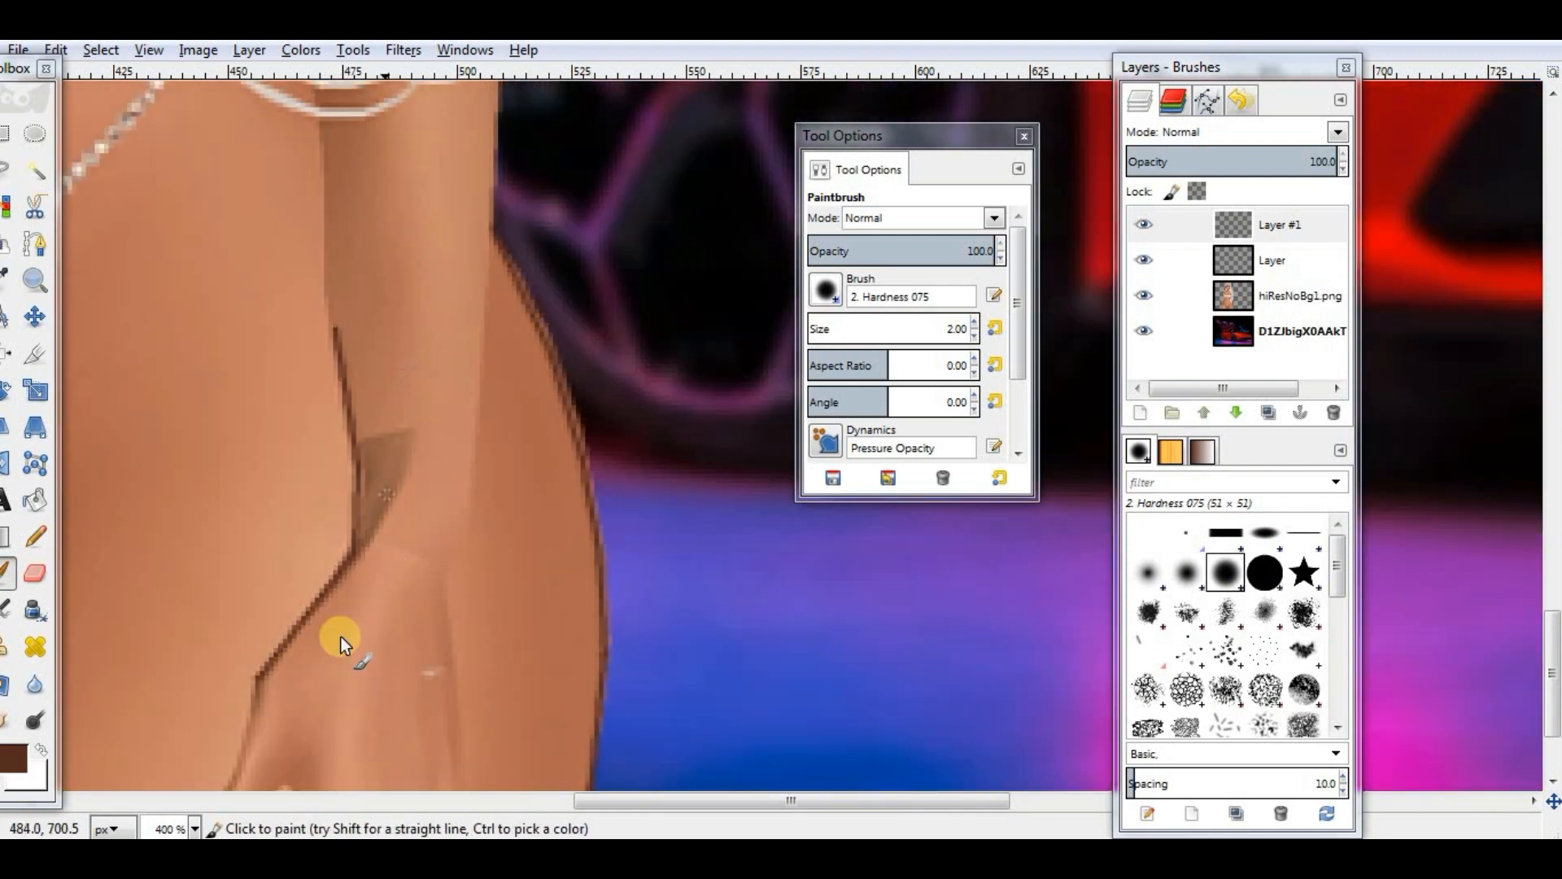
pyautogui.scroll(5, 456, 590)
pyautogui.keyDown('shift'); pyautogui.click(314, 189); pyautogui.keyUp('shift')
# Step: Outline the outer edge of the right-hand hand, wrist and forearm
pyautogui.scroll(-5, 456, 635)
pyautogui.click(459, 692)
pyautogui.keyDown('shift'); pyautogui.click(445, 572); pyautogui.keyUp('shift')
pyautogui.keyDown('shift'); pyautogui.click(491, 265); pyautogui.keyUp('shift')
pyautogui.scroll(6, 493, 325)
pyautogui.keyDown('shift'); pyautogui.click(494, 569); pyautogui.keyUp('shift')
pyautogui.scroll(-8, 521, 570)
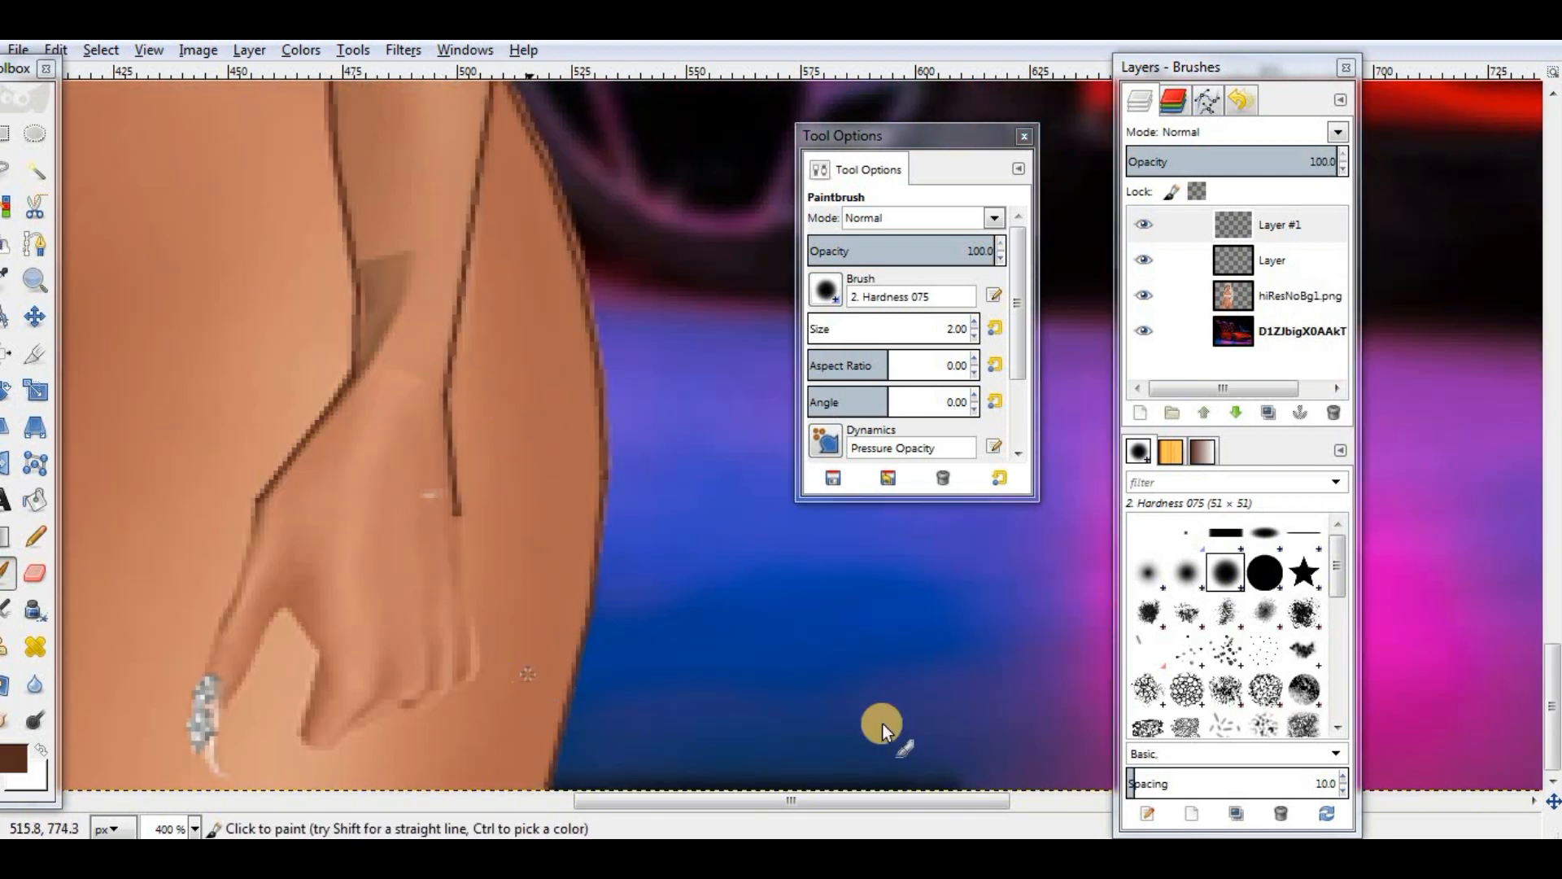
# Step: Soften the painted body outlines by applying a Blur filter to their layer
pyautogui.hscroll(-4, 882, 708)
pyautogui.moveTo(1551, 651); pyautogui.dragTo(1548, 386)
pyautogui.click(195, 827)
pyautogui.click(175, 639)
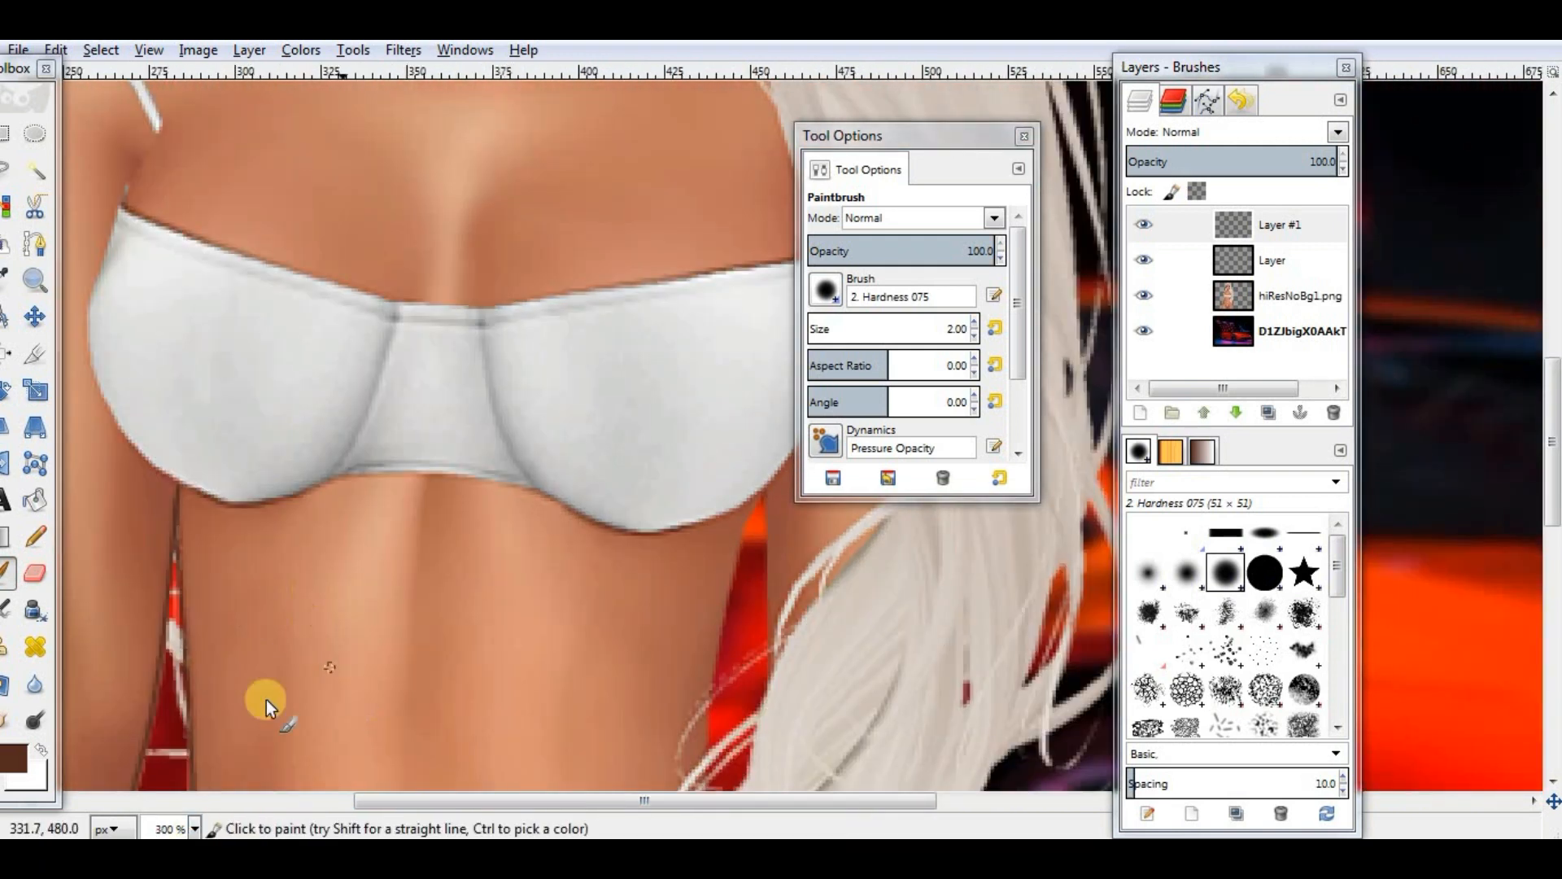
pyautogui.click(195, 828)
pyautogui.click(175, 669)
pyautogui.moveTo(975, 133); pyautogui.dragTo(1353, 125)
pyautogui.moveTo(1551, 391); pyautogui.dragTo(1551, 239)
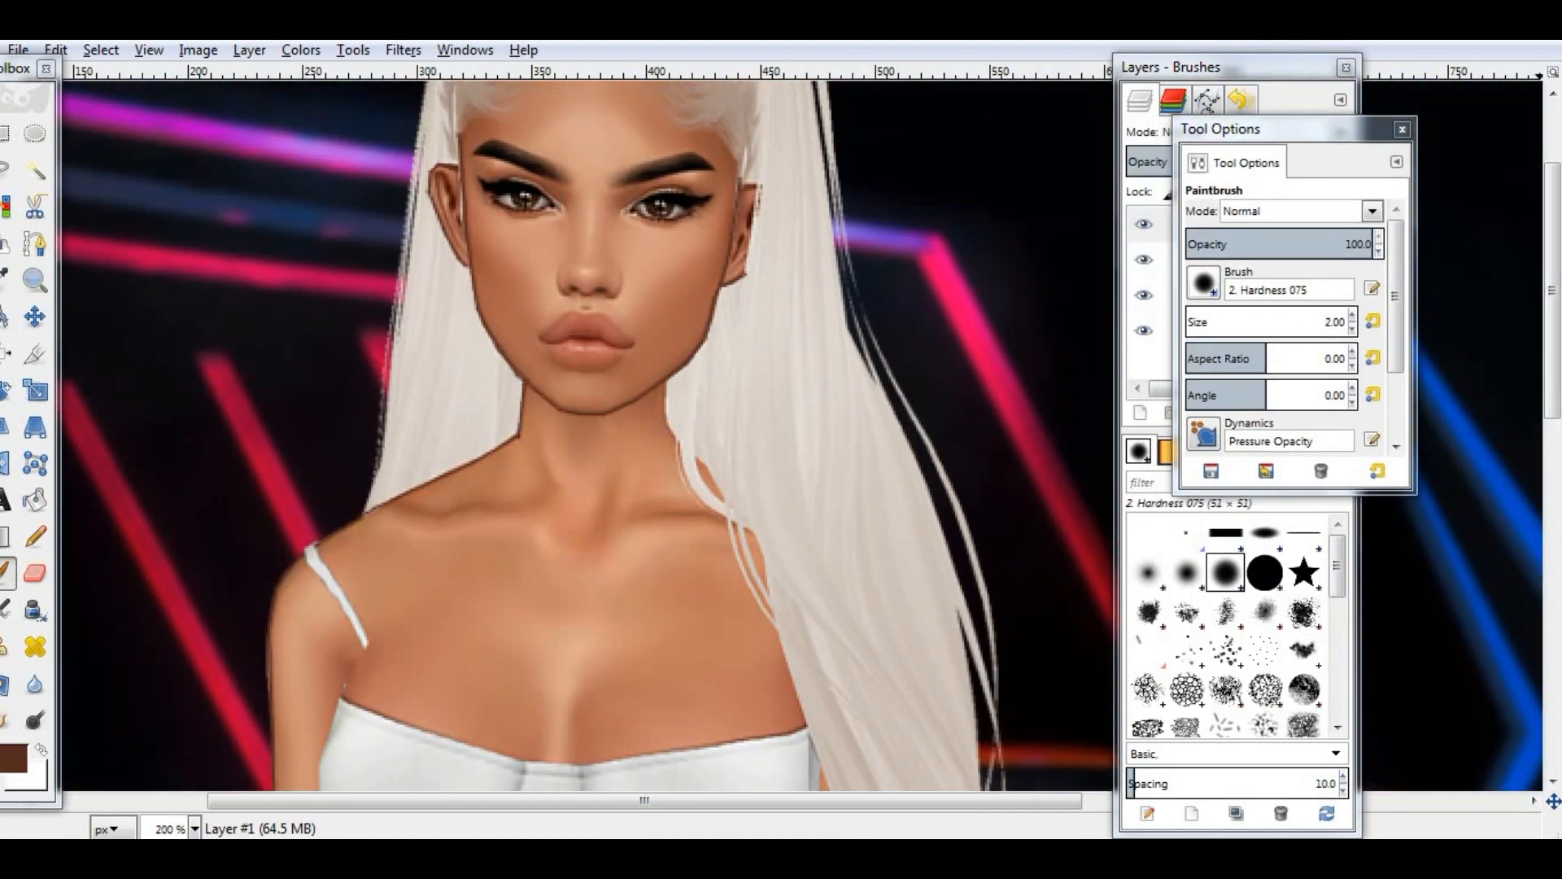
pyautogui.click(411, 51)
pyautogui.moveTo(679, 183)
pyautogui.click(739, 184)
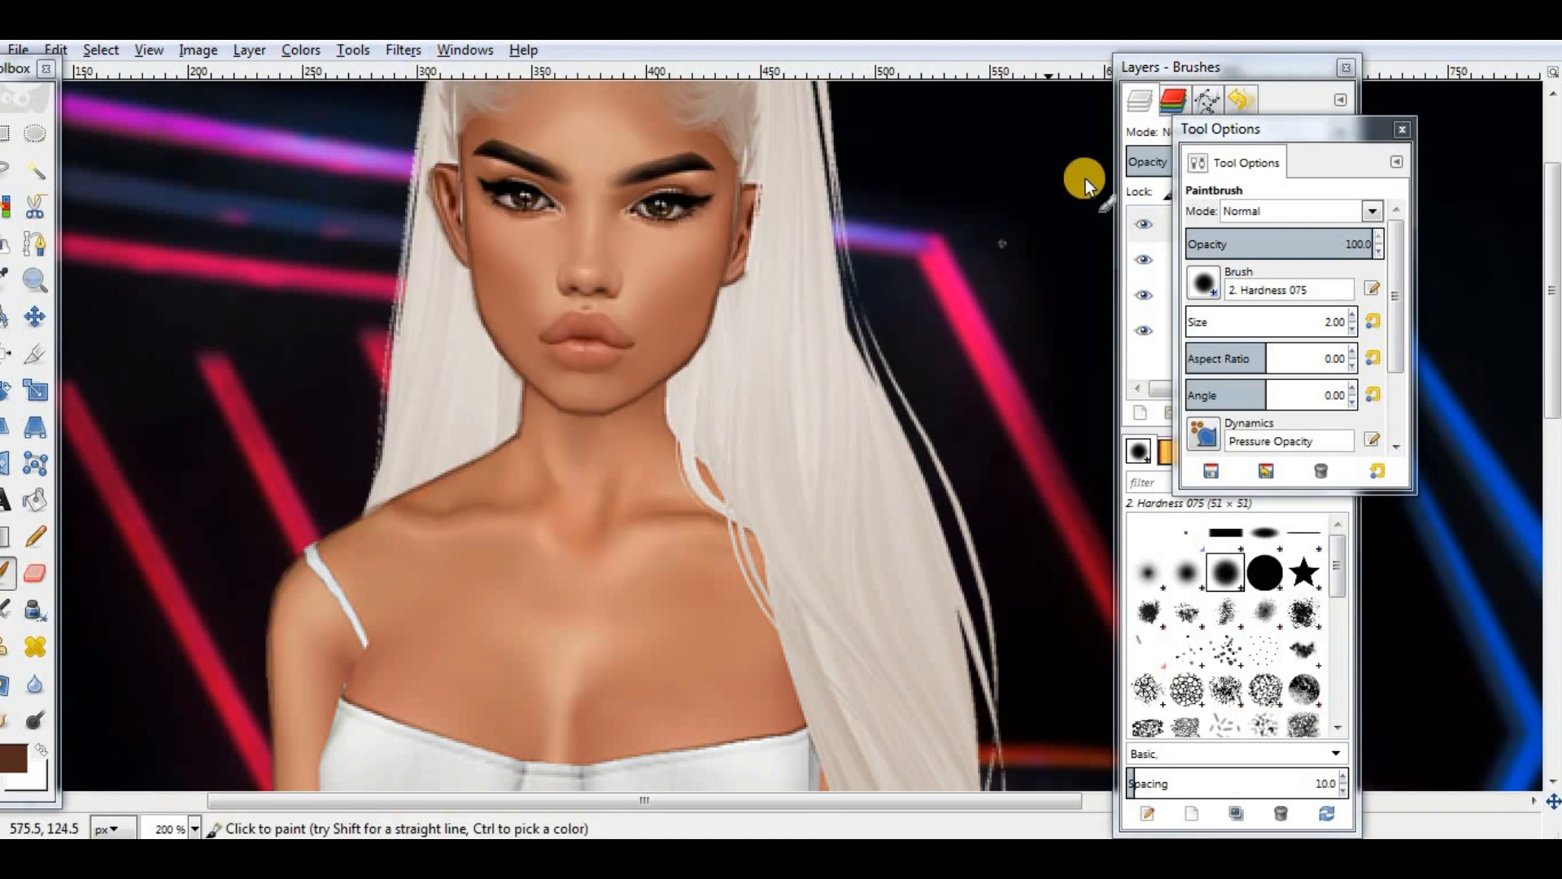
# Step: Add a new transparent layer 1125 px wide and 800 px high
pyautogui.moveTo(1335, 124); pyautogui.dragTo(265, 349)
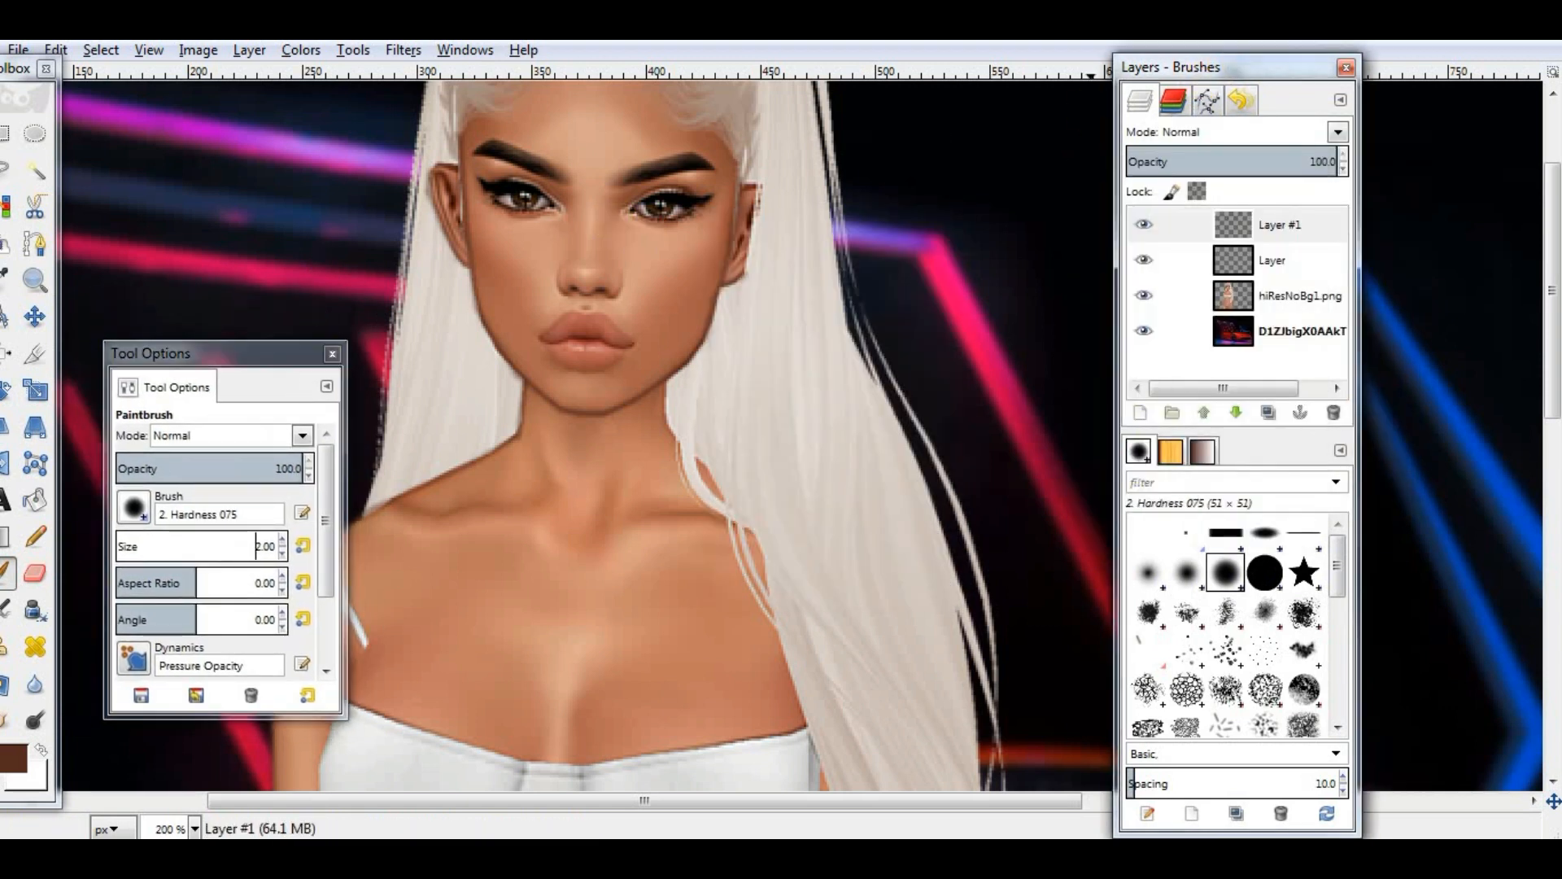
pyautogui.moveTo(1230, 73); pyautogui.dragTo(1371, 43)
pyautogui.click(1281, 383)
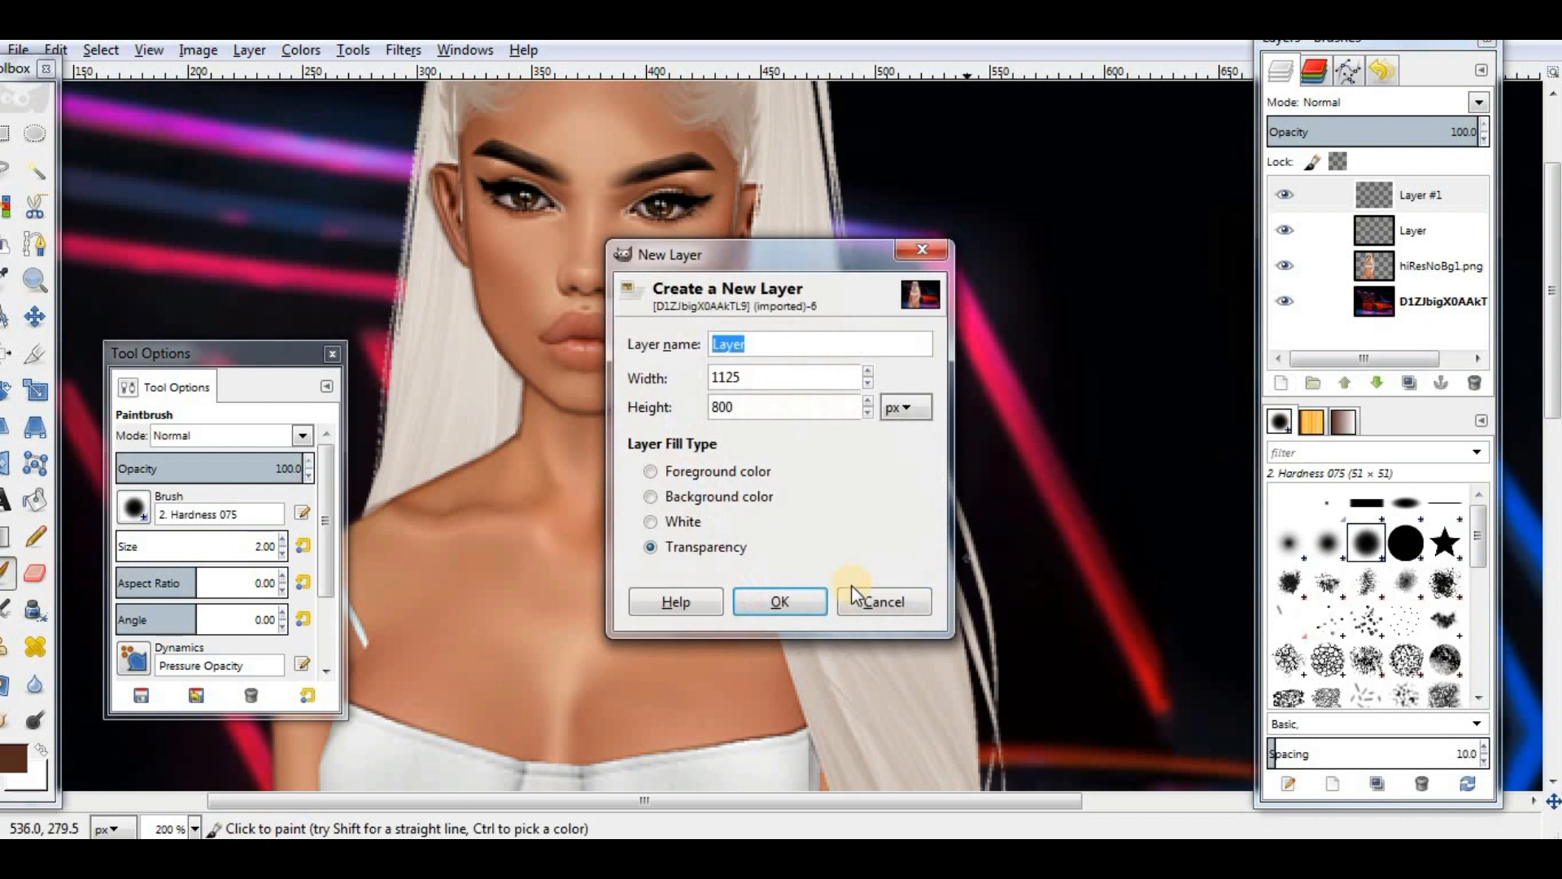
pyautogui.click(751, 606)
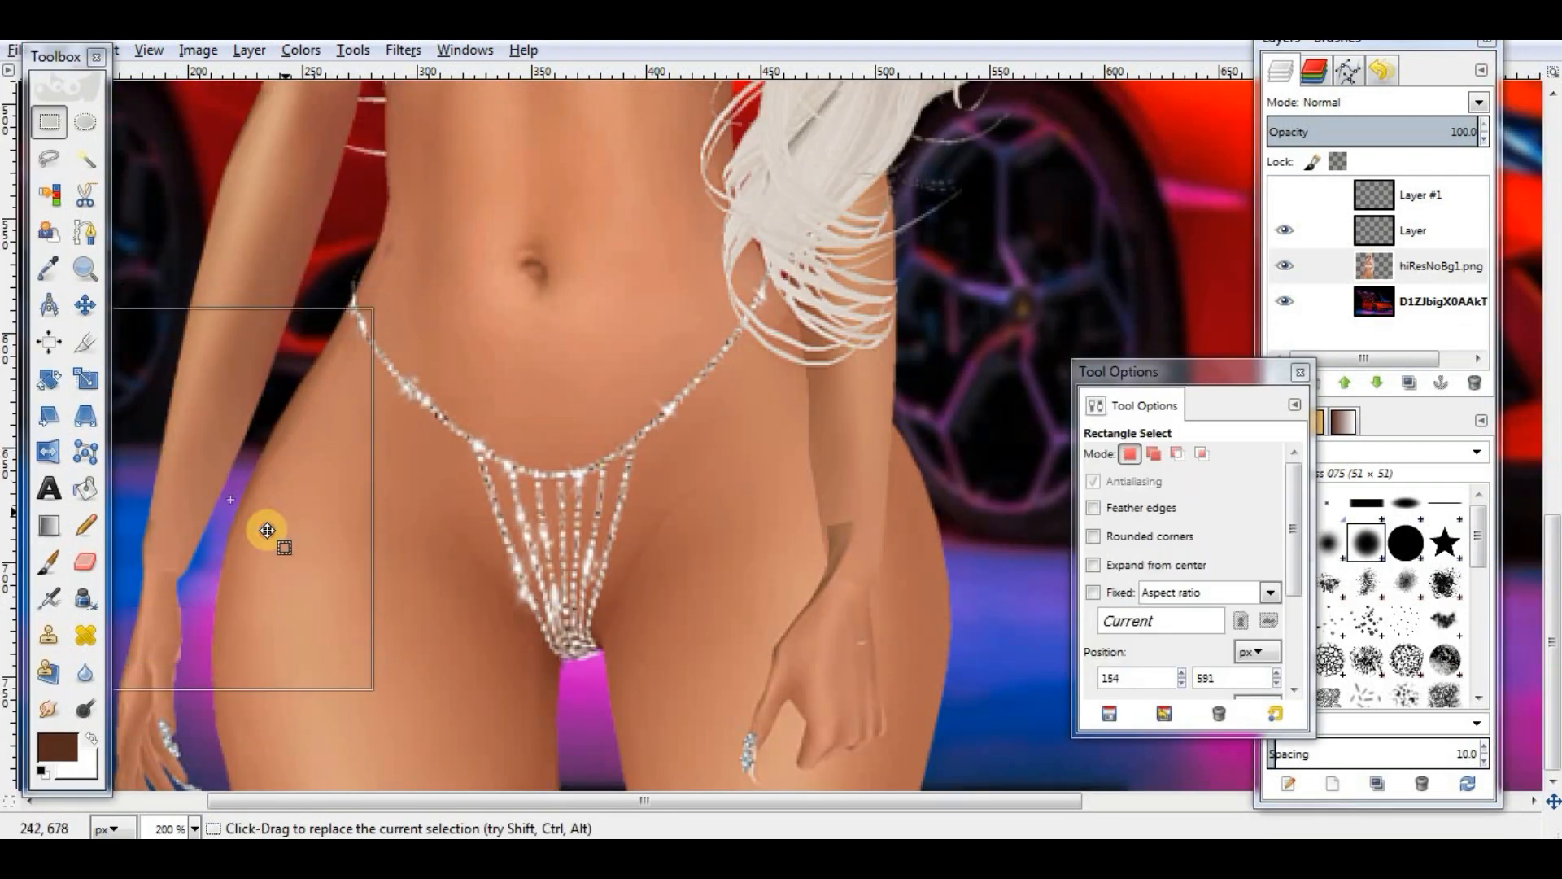
# Step: Warp the left-hand forearm inside a rectangular selection using IWarp in Move mode with radius 20 and amount 0.30, and clear the selection
pyautogui.moveTo(267, 530); pyautogui.dragTo(252, 552)
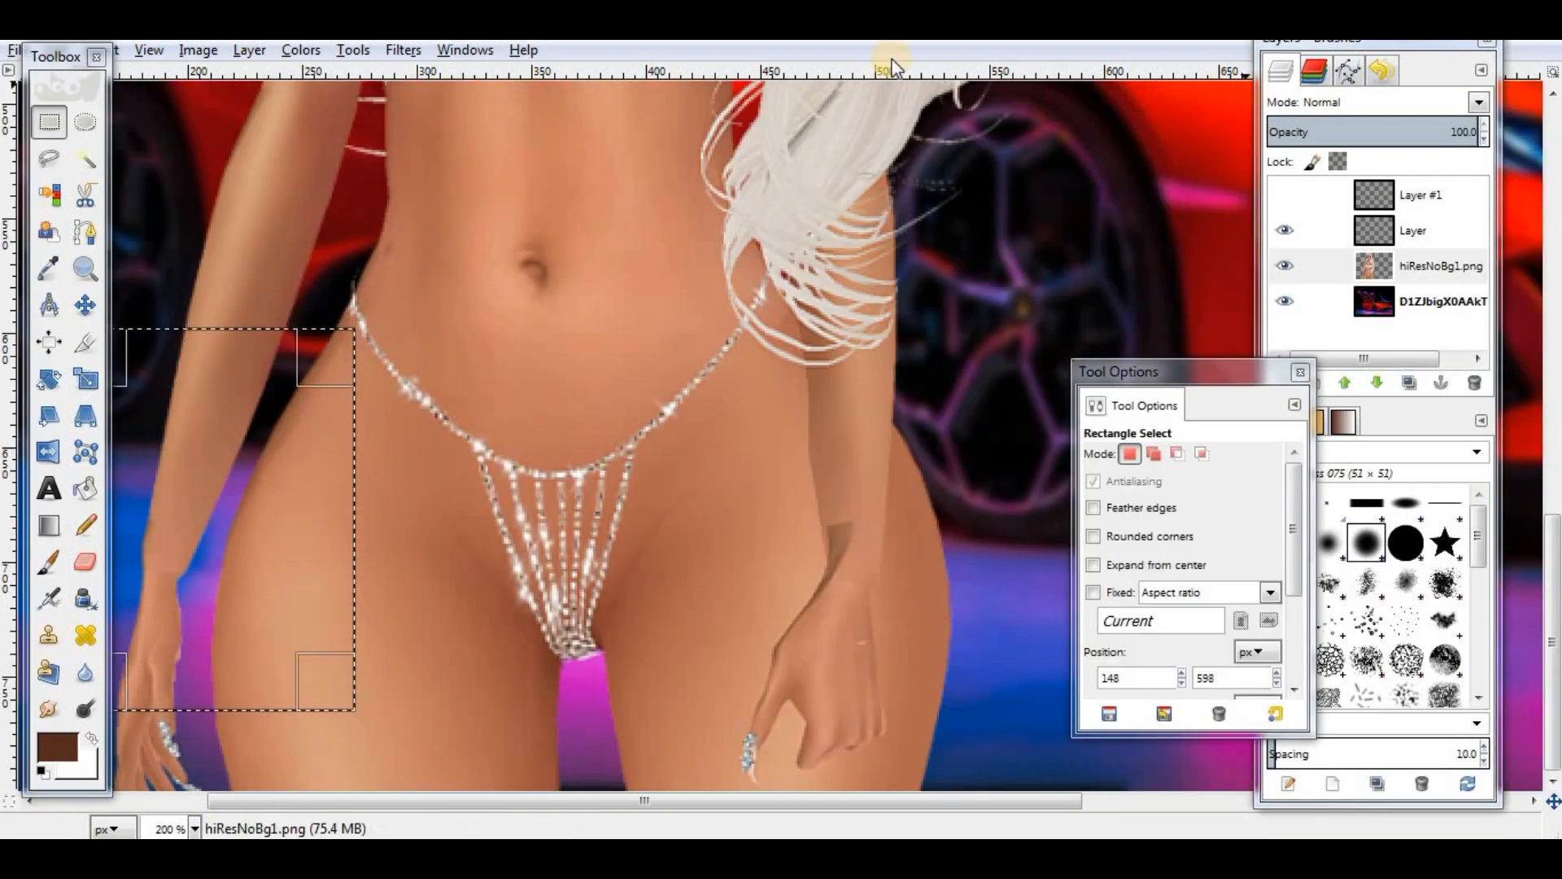
pyautogui.click(402, 52)
pyautogui.moveTo(659, 226)
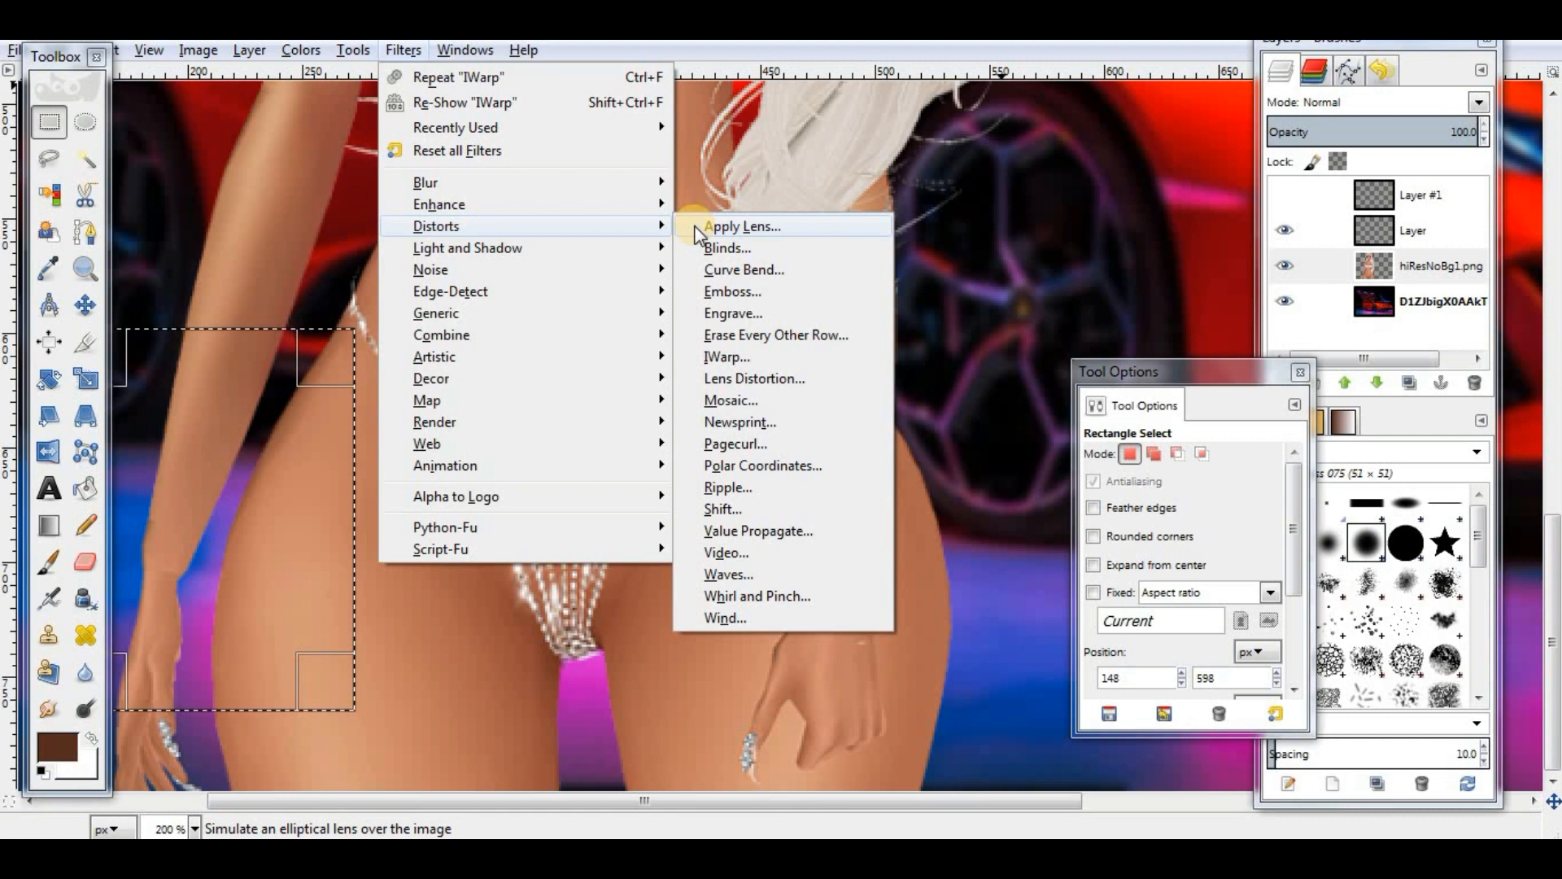
pyautogui.click(747, 358)
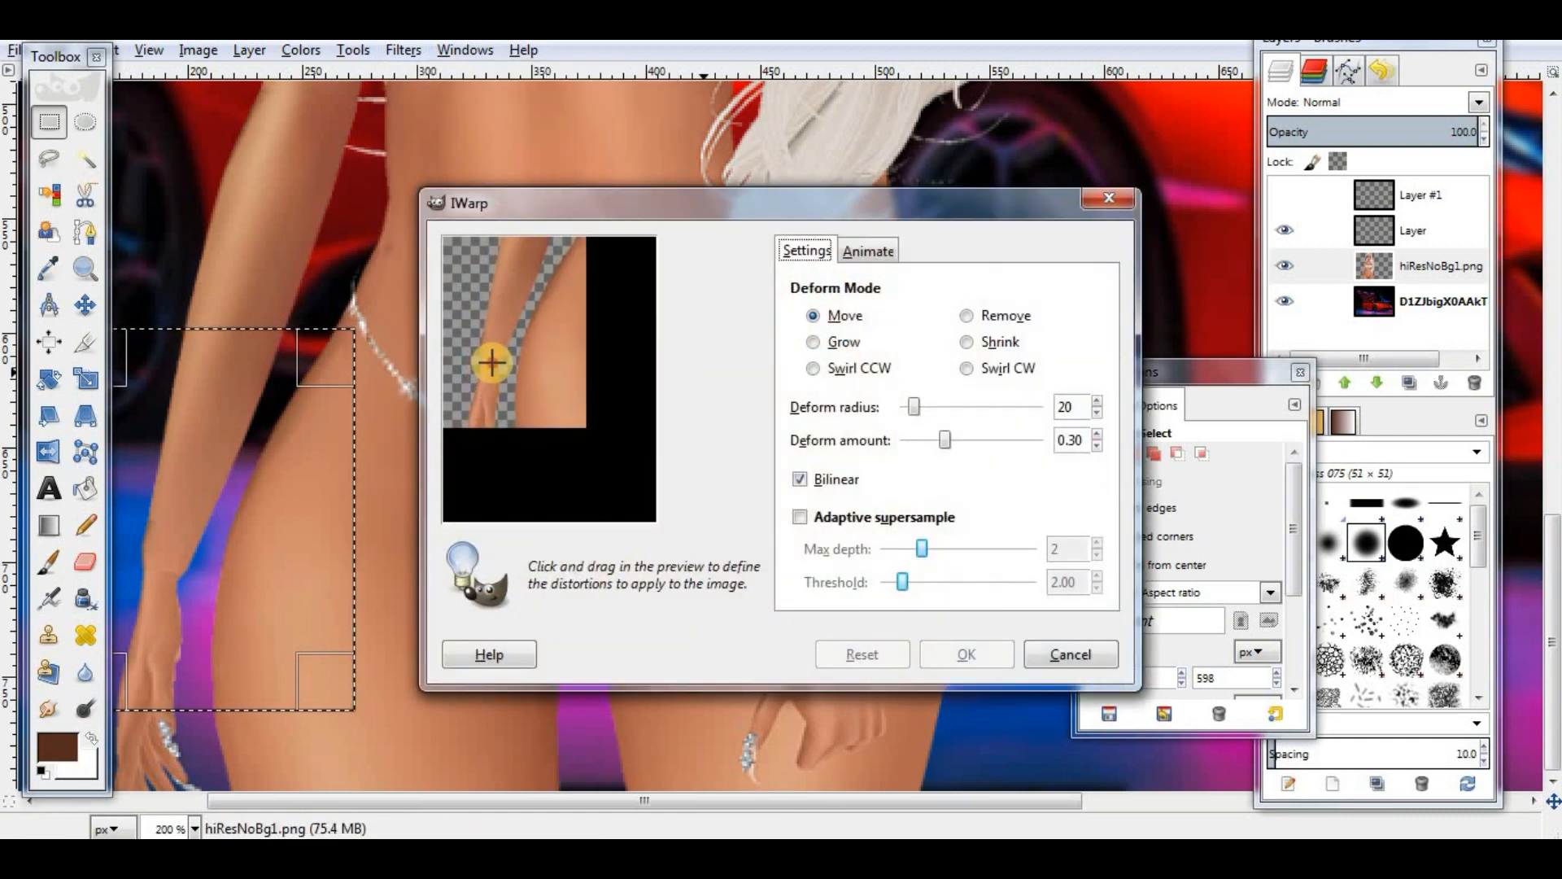
pyautogui.moveTo(501, 367); pyautogui.dragTo(515, 352)
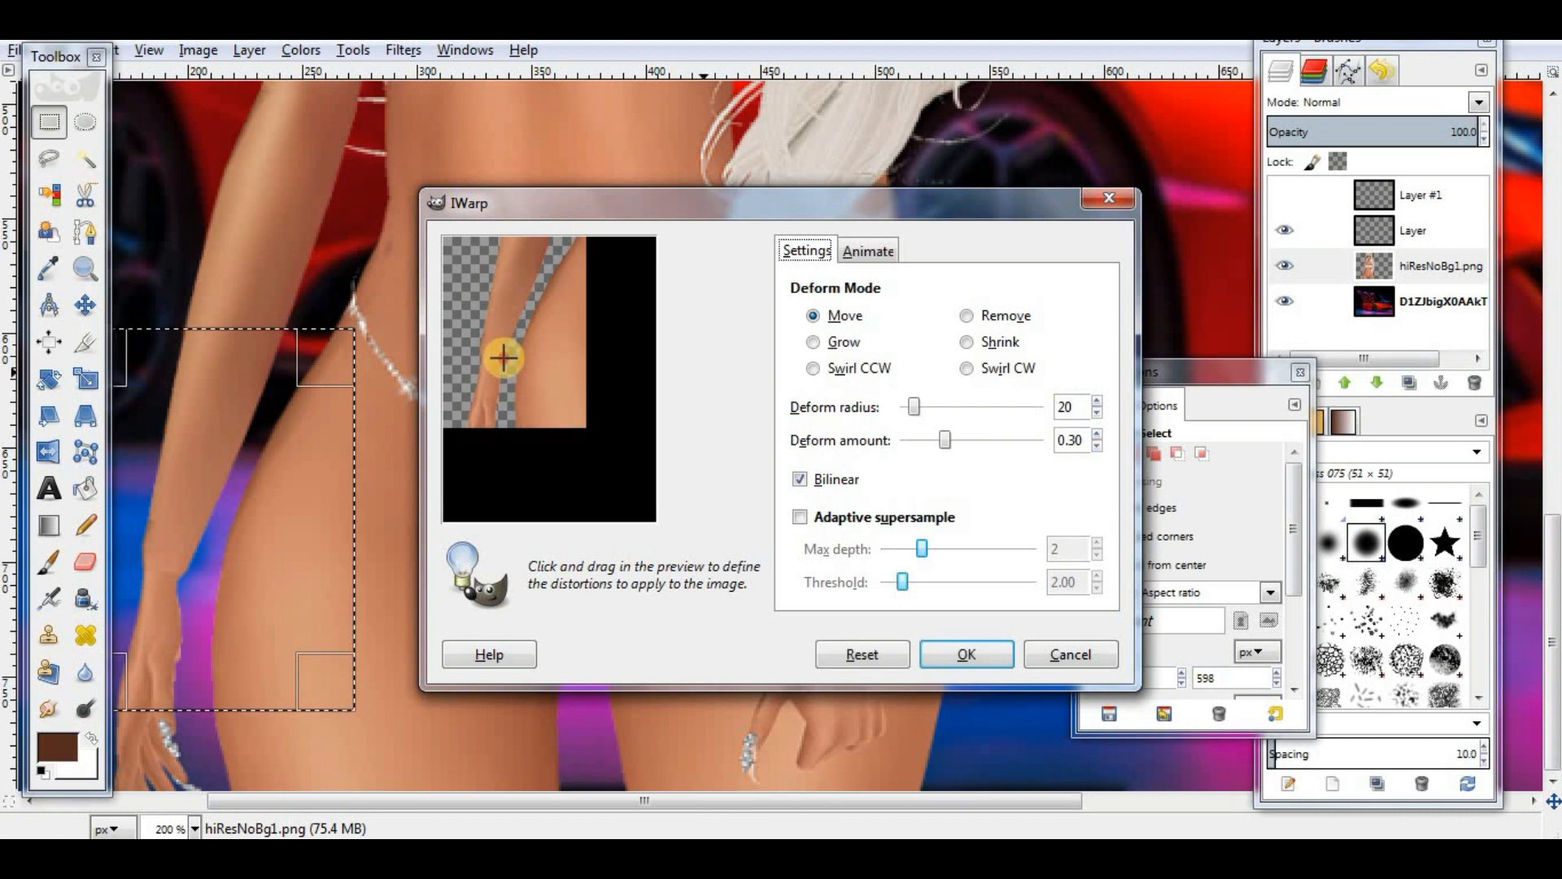
pyautogui.moveTo(480, 368)
pyautogui.mouseDown()
pyautogui.moveTo(649, 359)
pyautogui.moveTo(512, 348)
pyautogui.mouseUp()
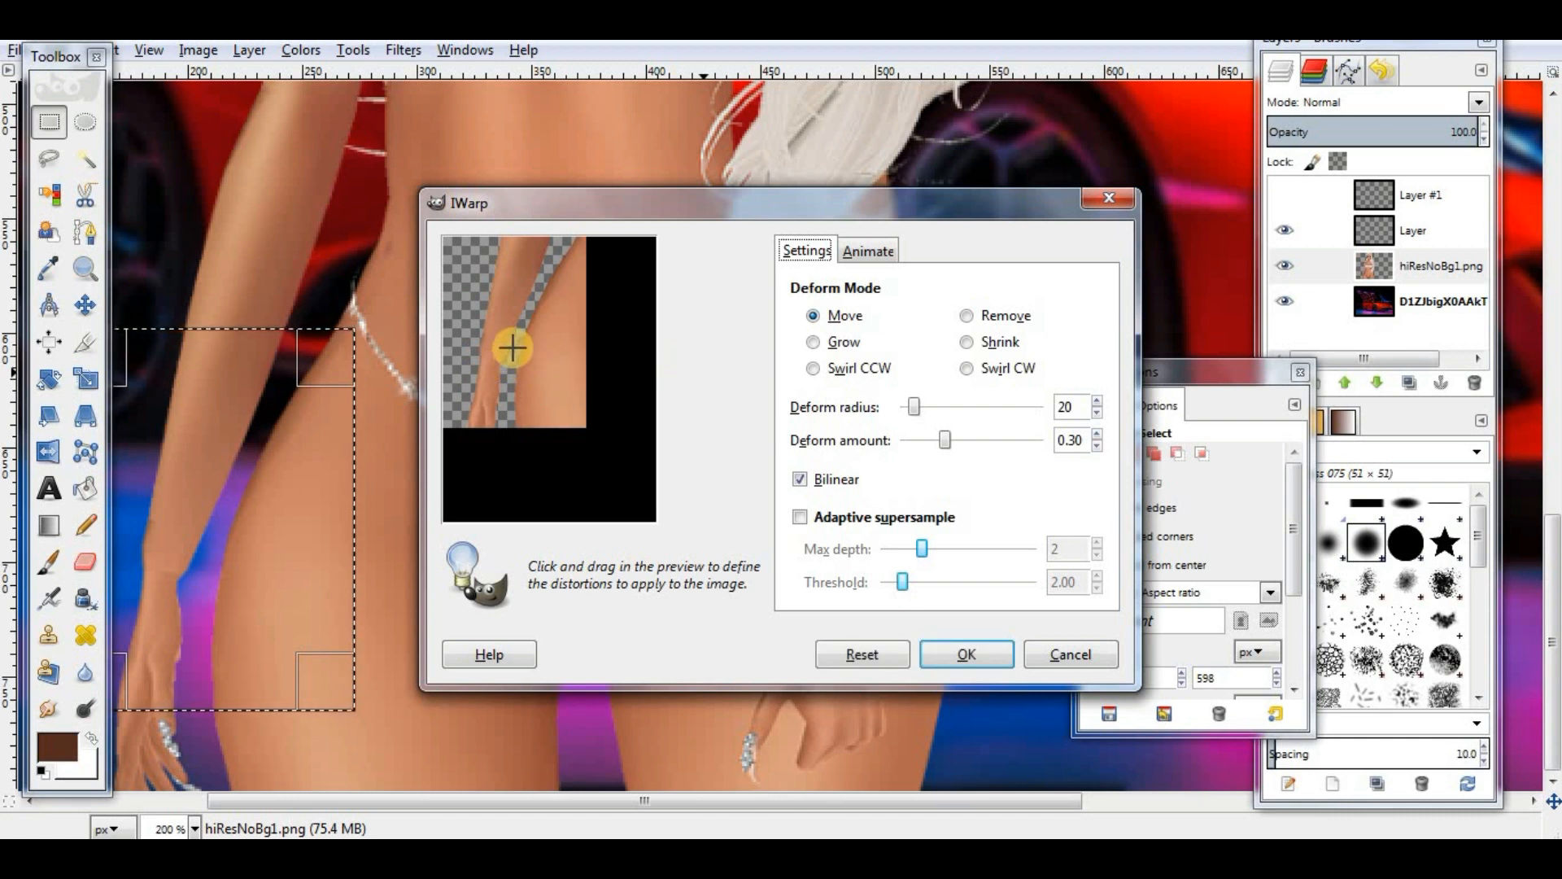
pyautogui.click(966, 654)
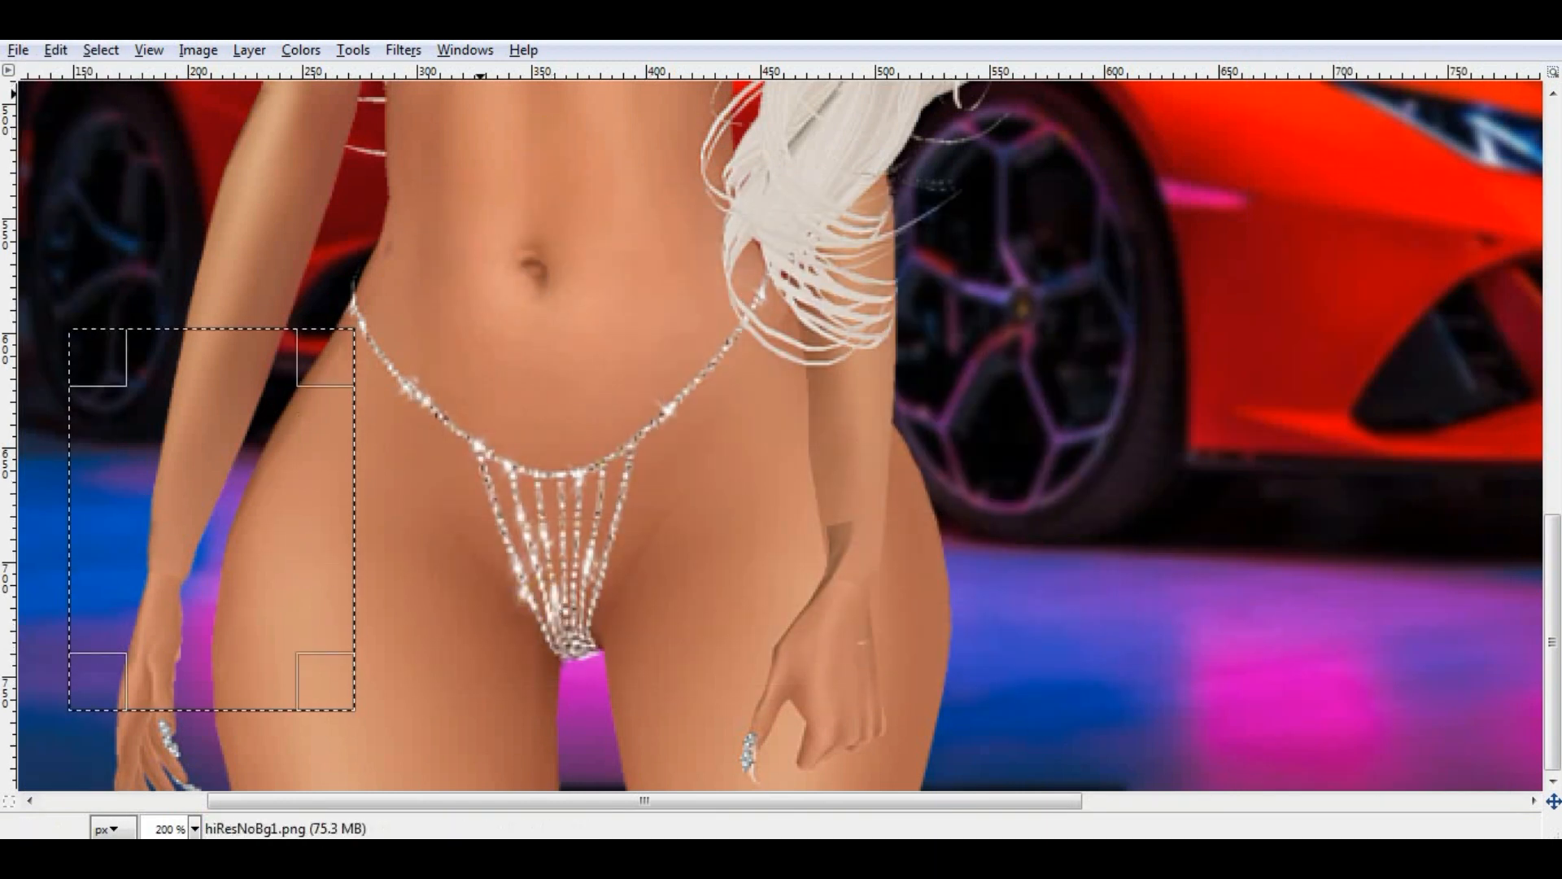
pyautogui.click(100, 50)
pyautogui.click(122, 104)
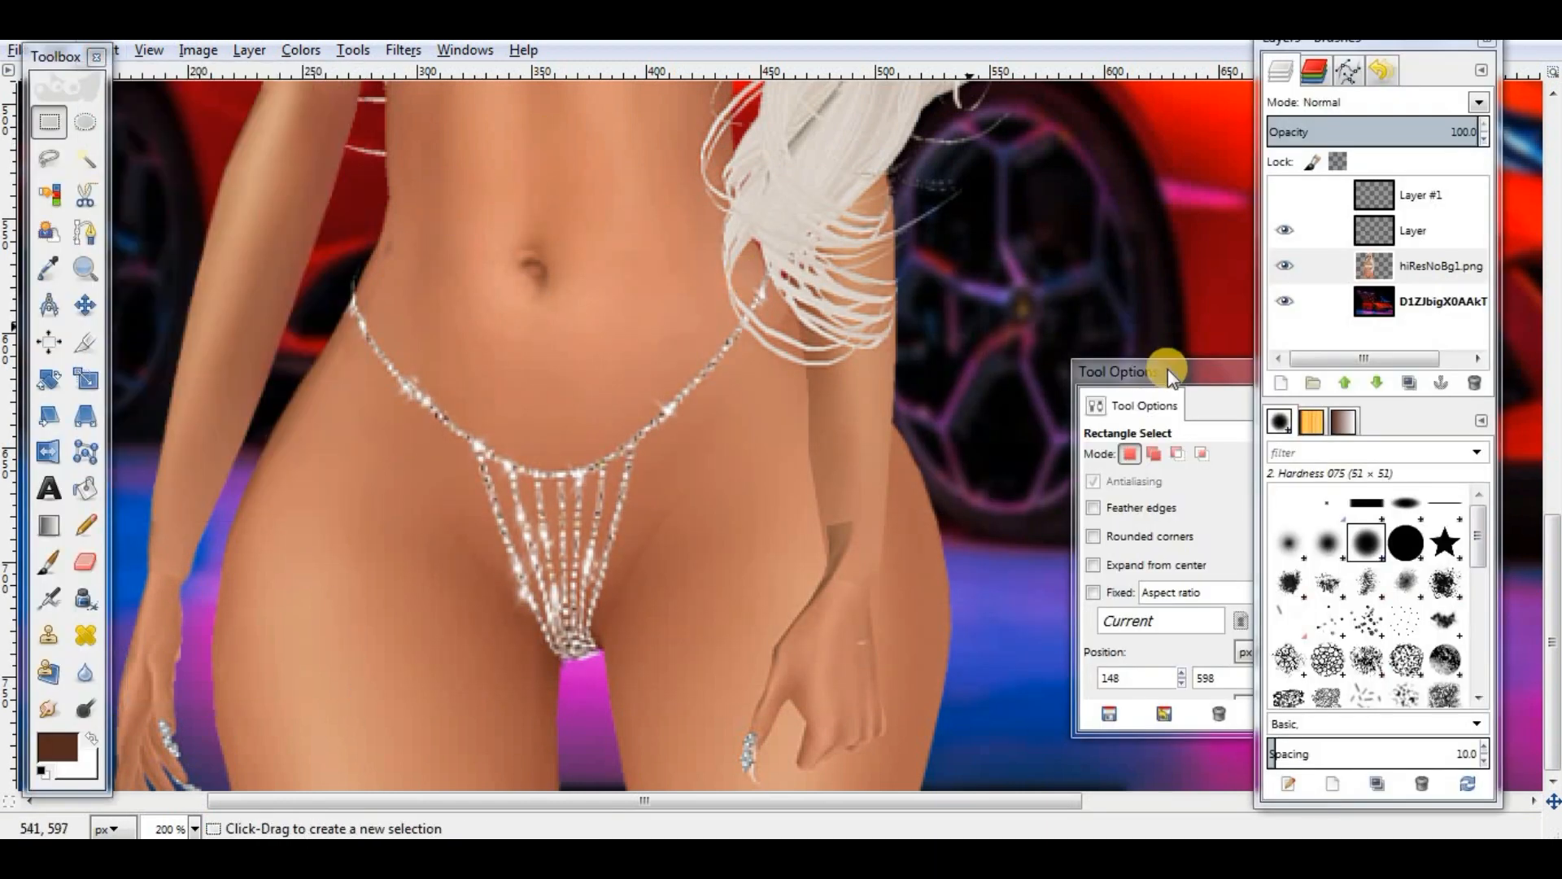
# Step: Warp the left-hand side of the waist inside a rectangular selection using IWarp in Move mode with deform radius 31 and amount 0.30
pyautogui.press('ctrl')
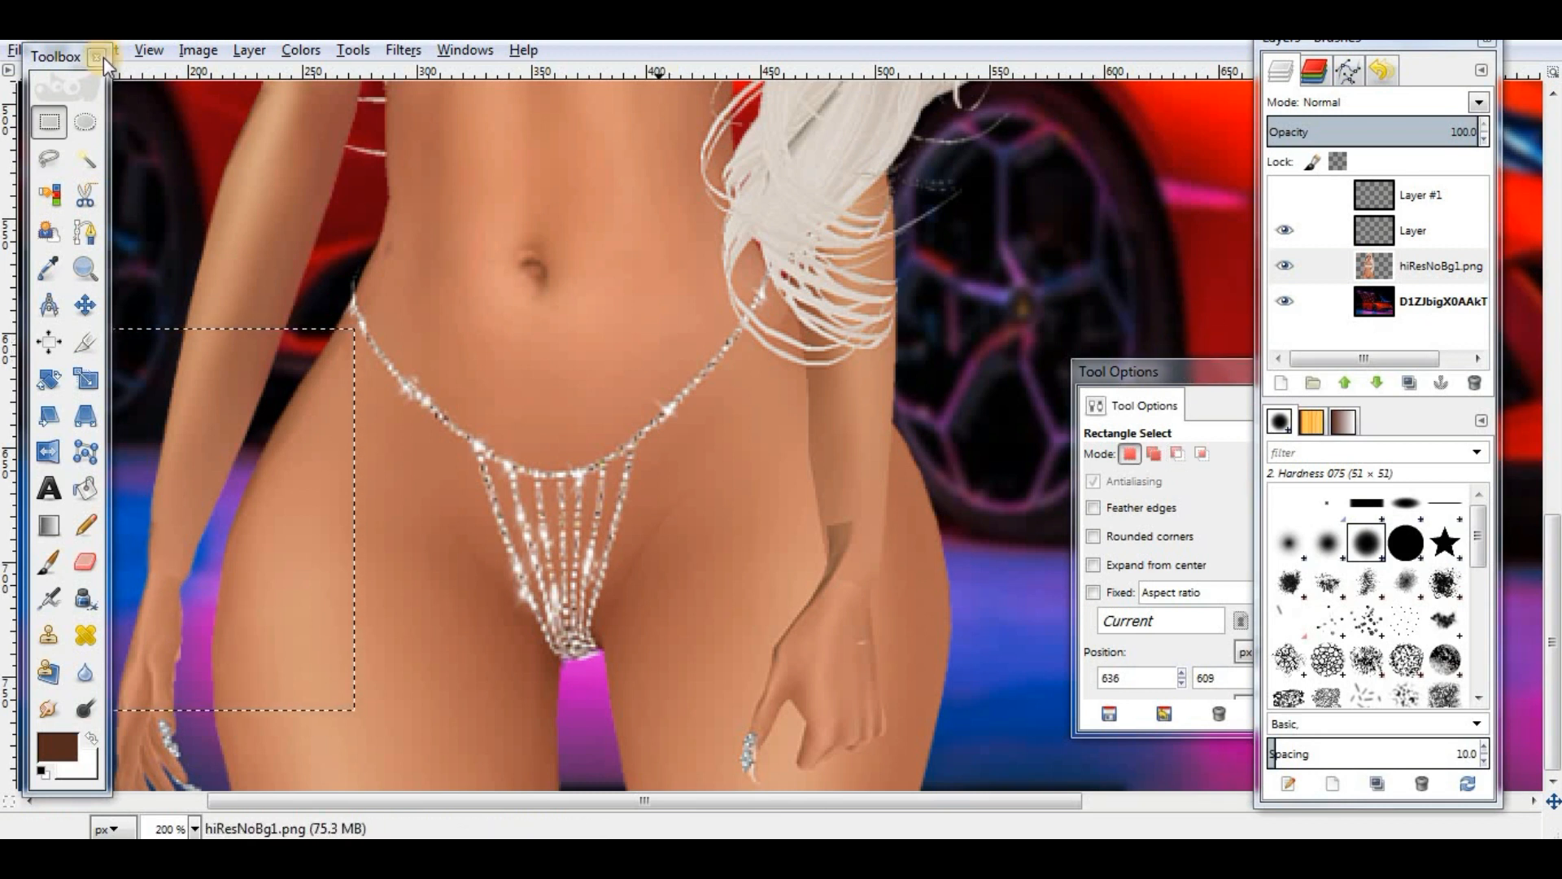
pyautogui.click(419, 50)
pyautogui.click(622, 286)
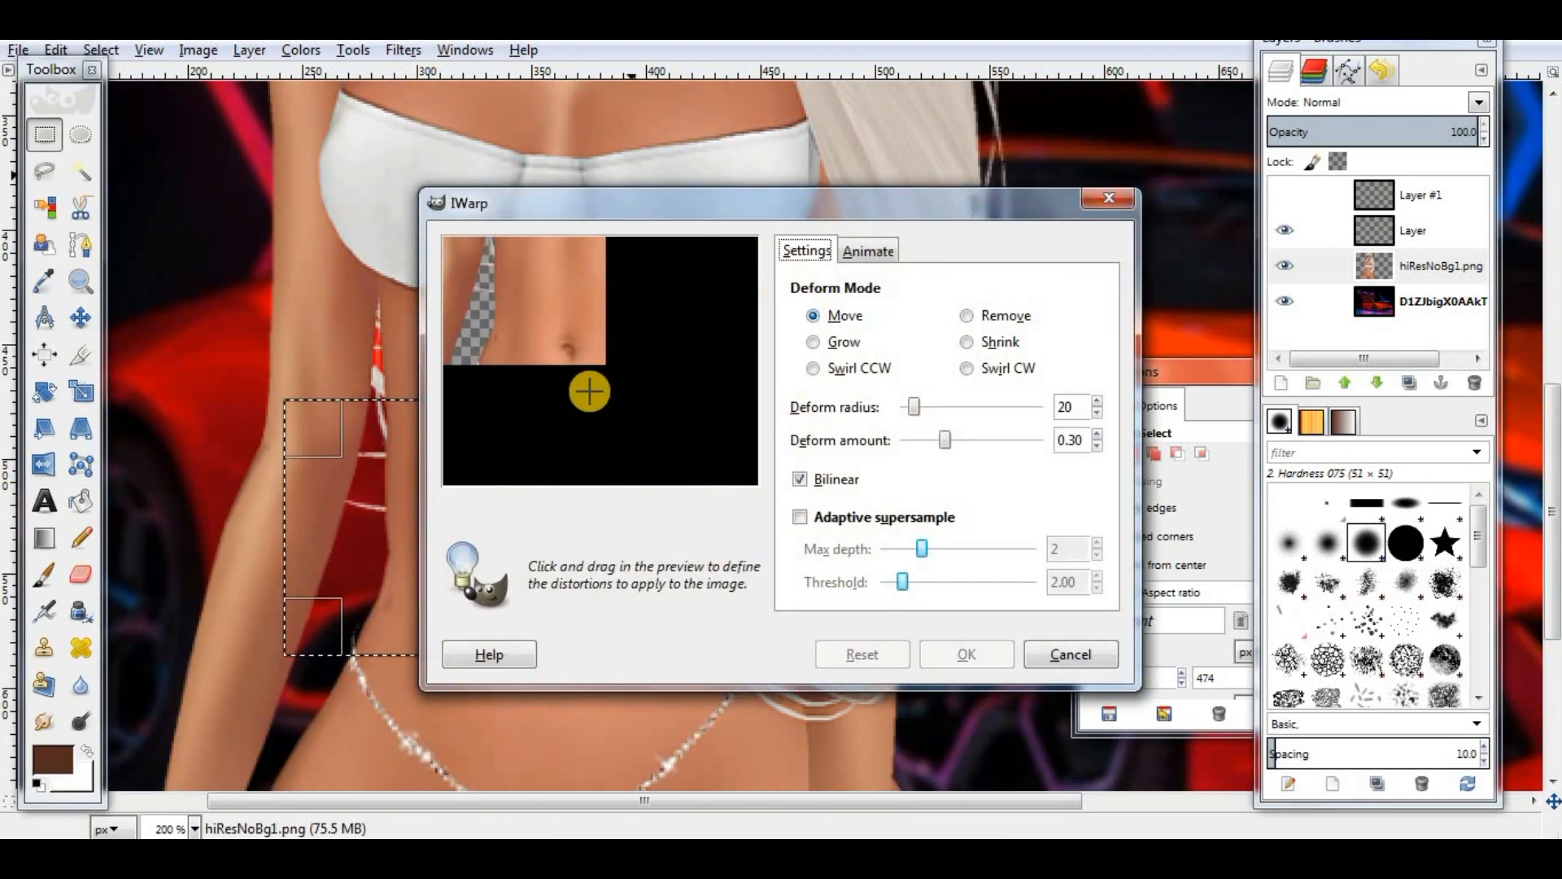
pyautogui.moveTo(497, 320); pyautogui.dragTo(534, 304)
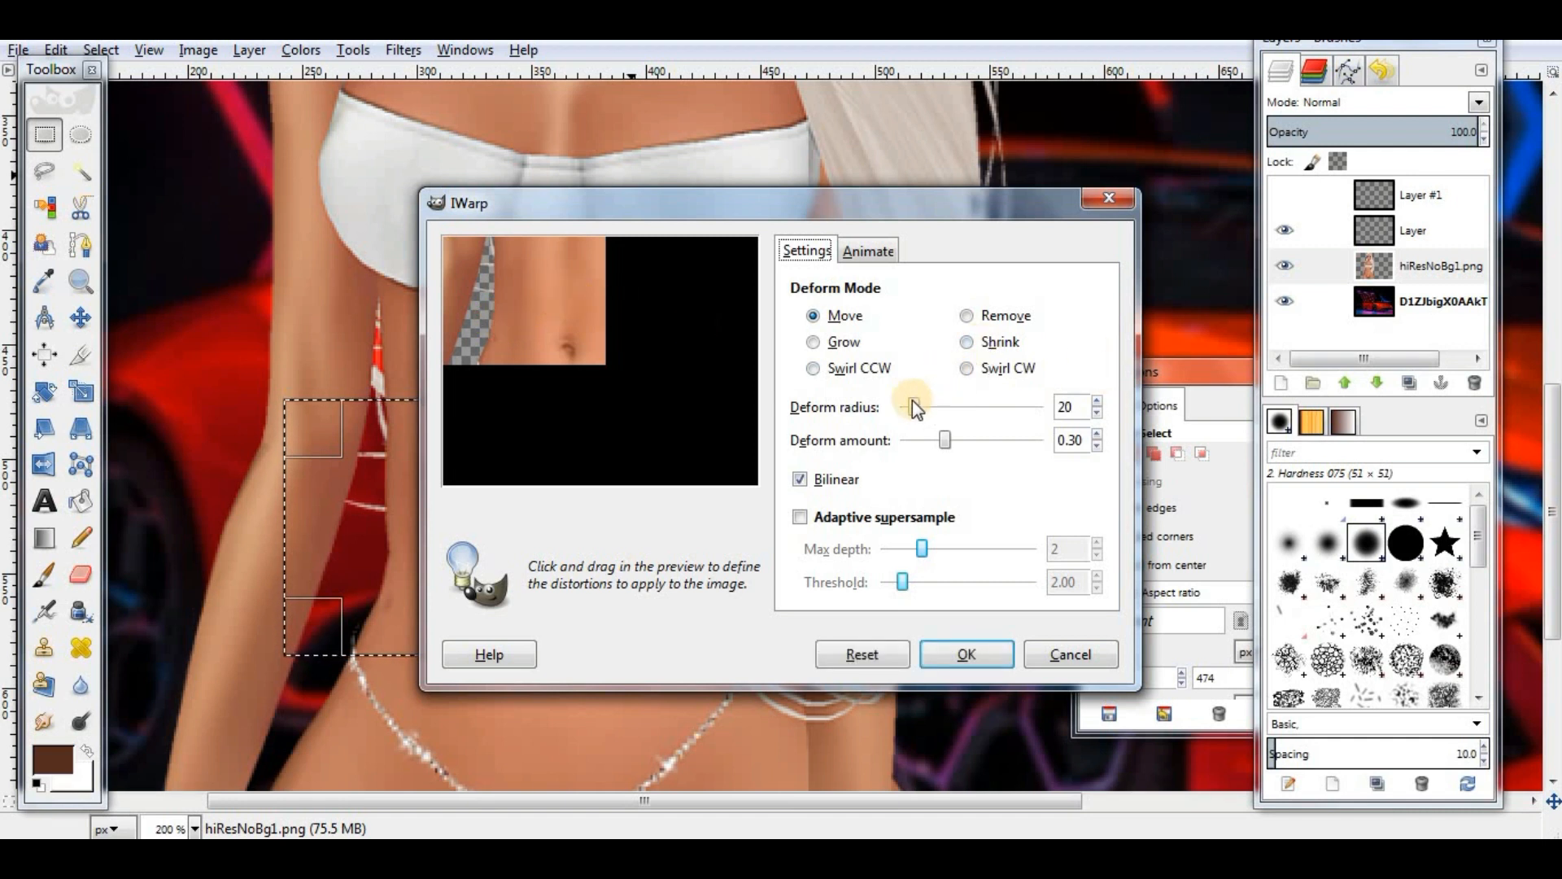
pyautogui.moveTo(913, 404); pyautogui.dragTo(921, 404)
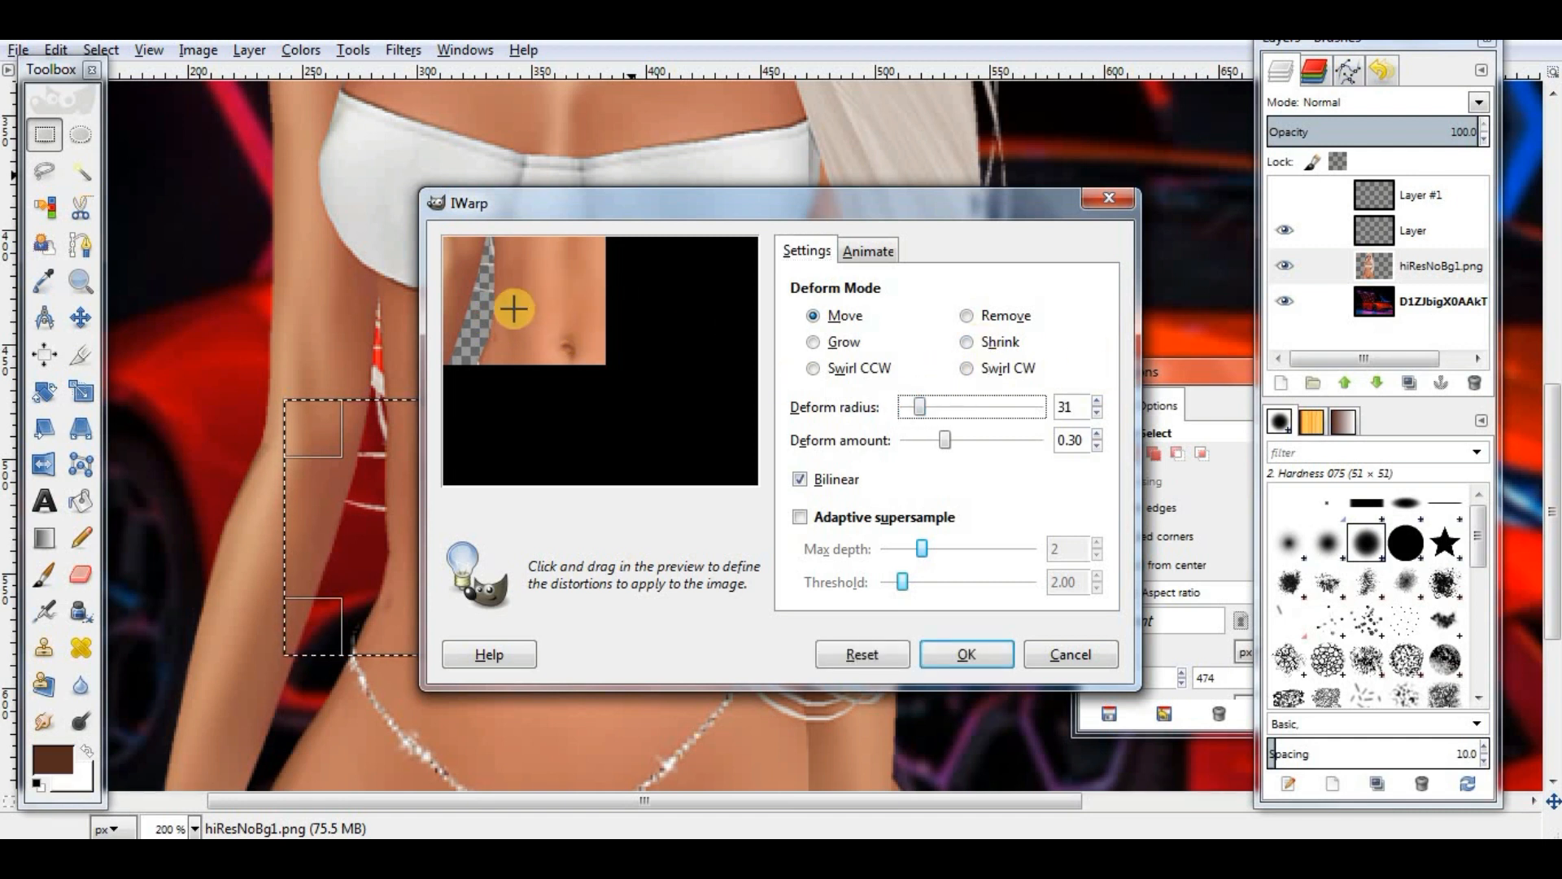
pyautogui.moveTo(502, 309); pyautogui.dragTo(508, 333)
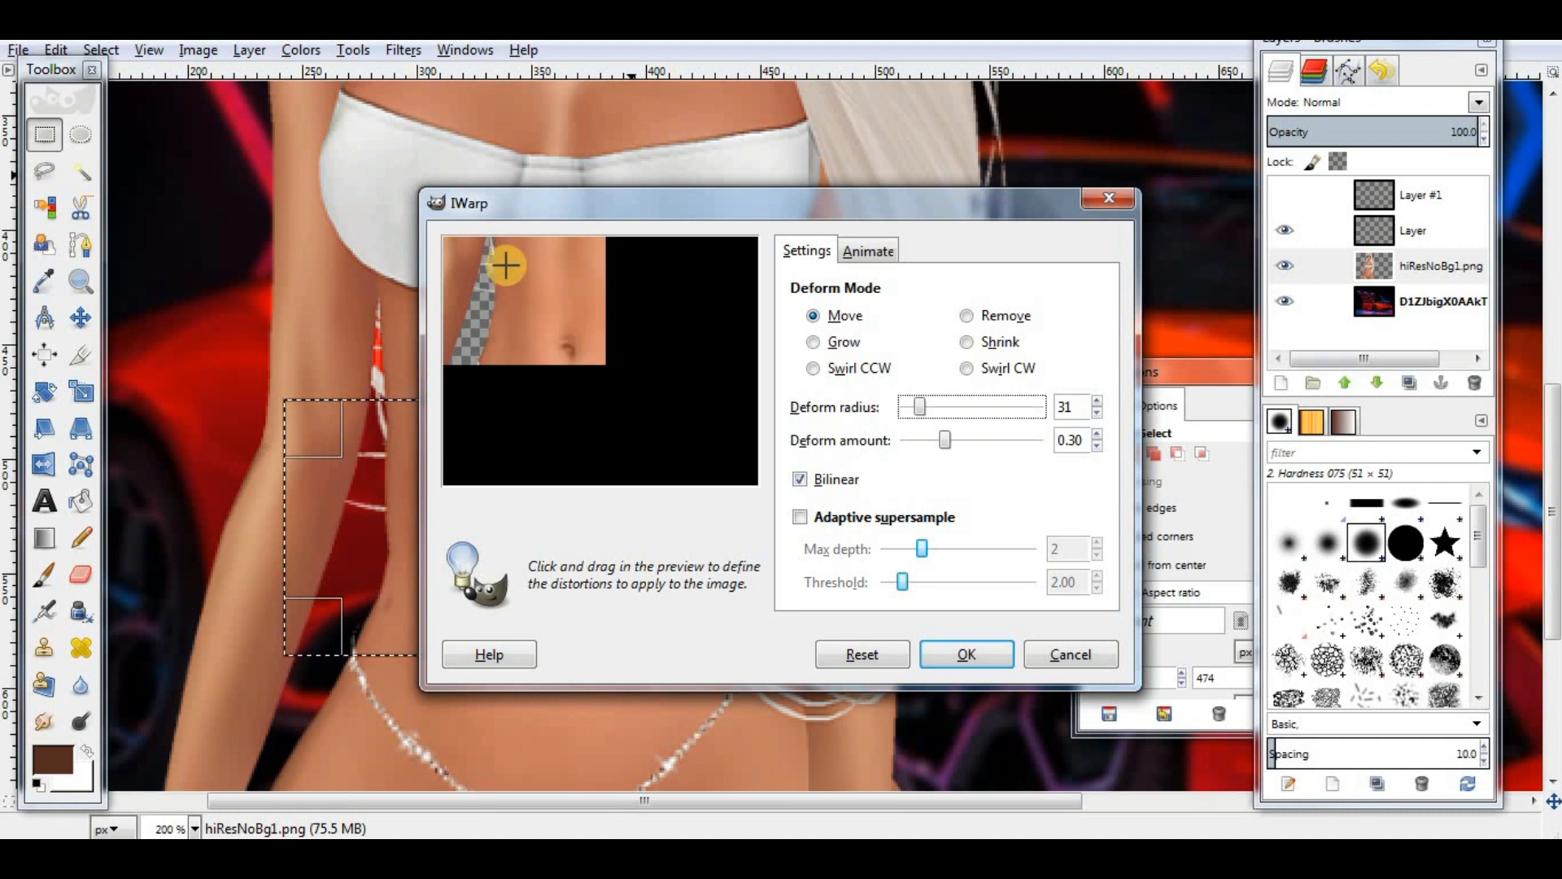
pyautogui.moveTo(513, 266); pyautogui.dragTo(507, 287)
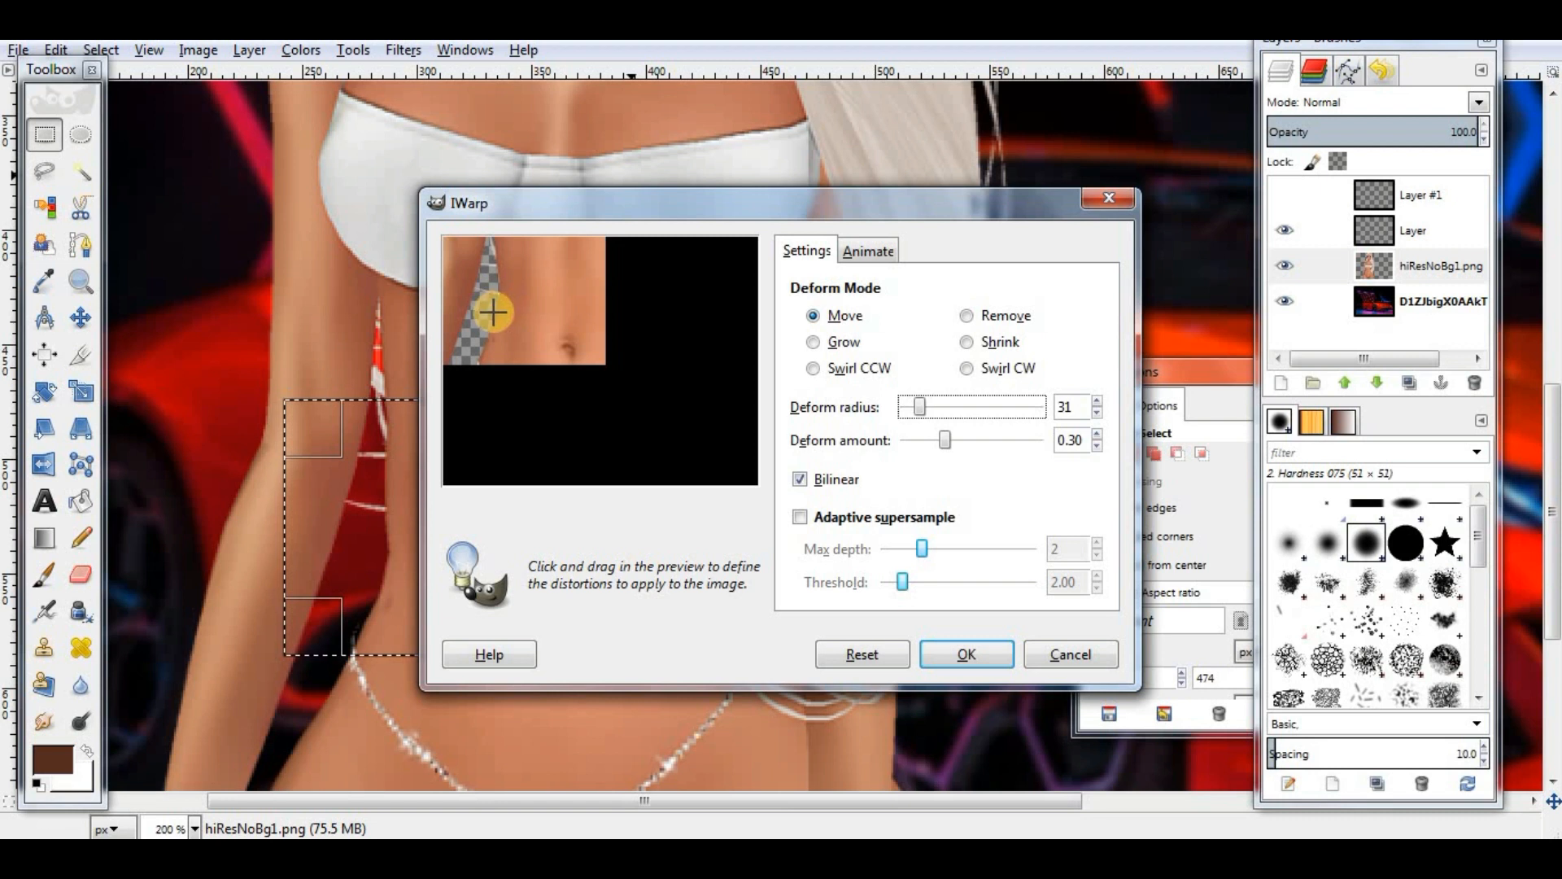
pyautogui.moveTo(478, 345); pyautogui.dragTo(576, 352)
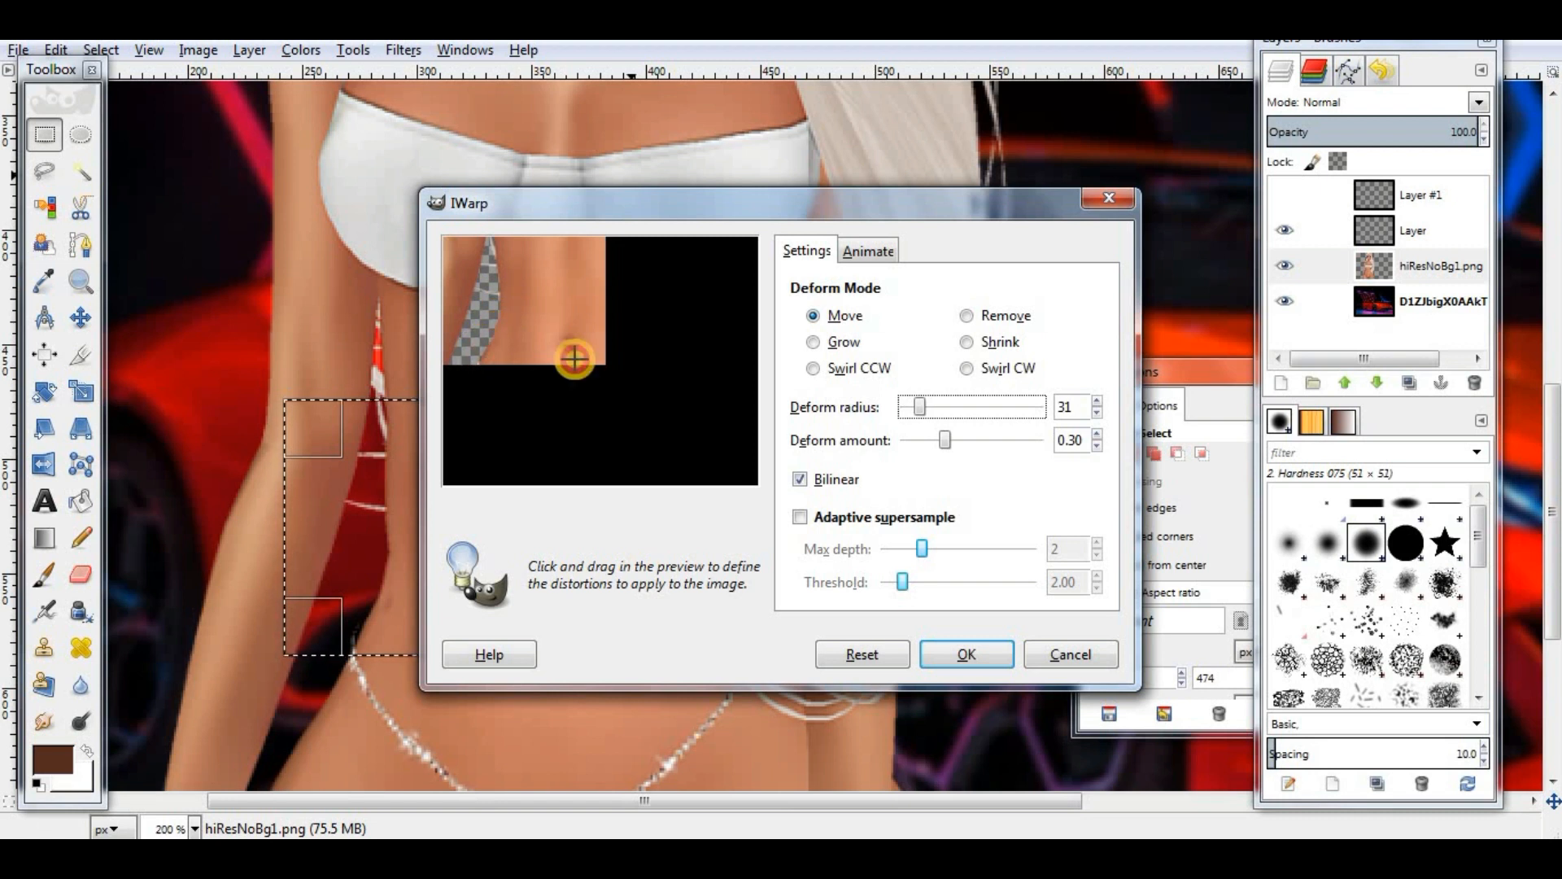
pyautogui.click(984, 657)
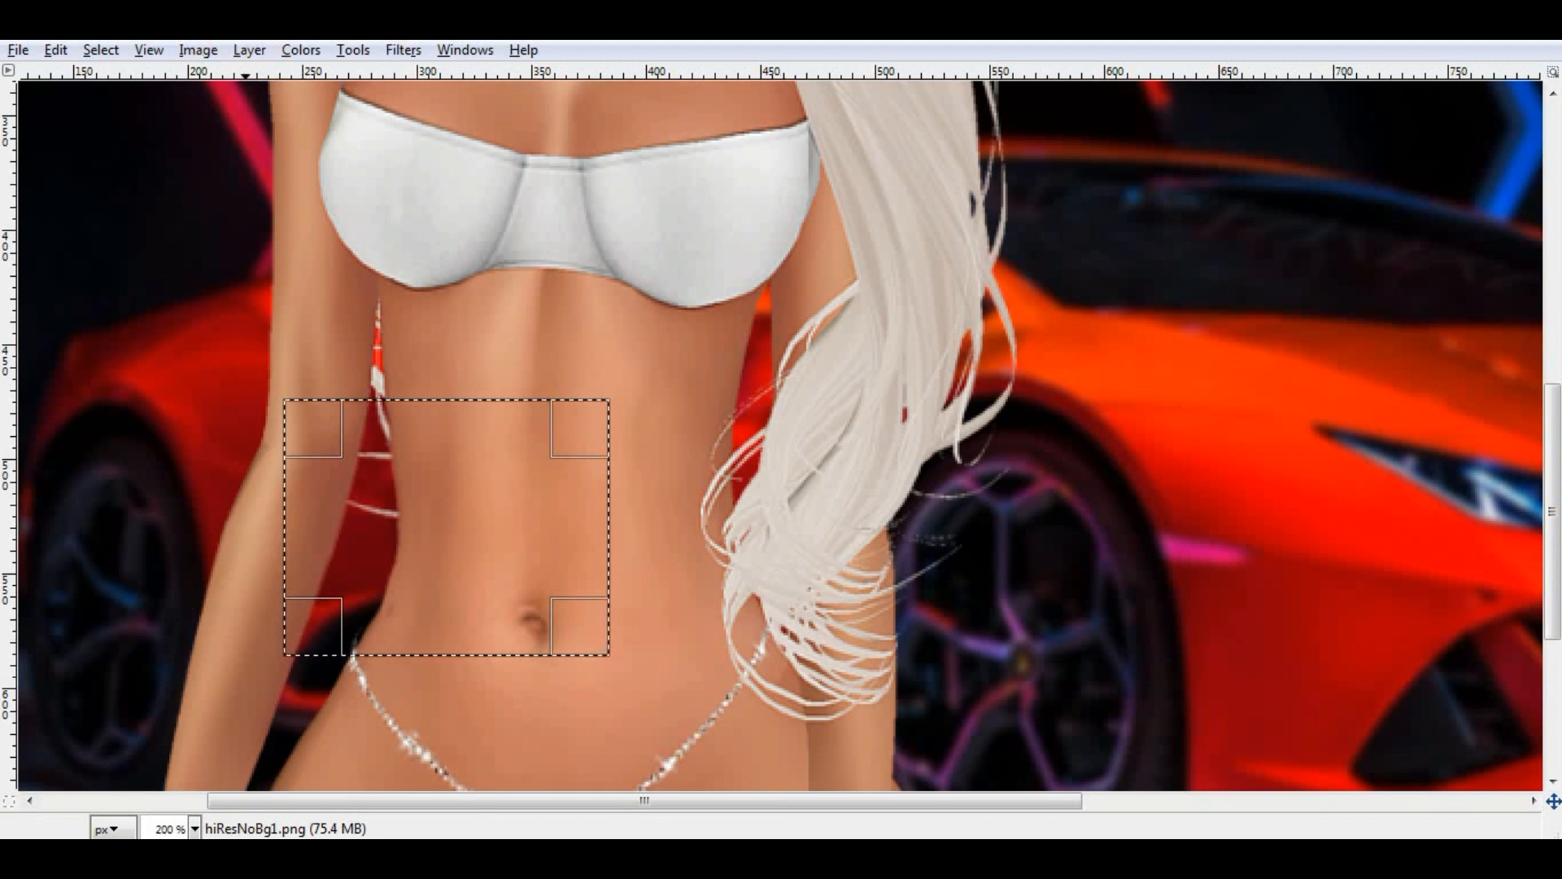
pyautogui.hotkey('ctrl', 'z')
pyautogui.press('Tab')
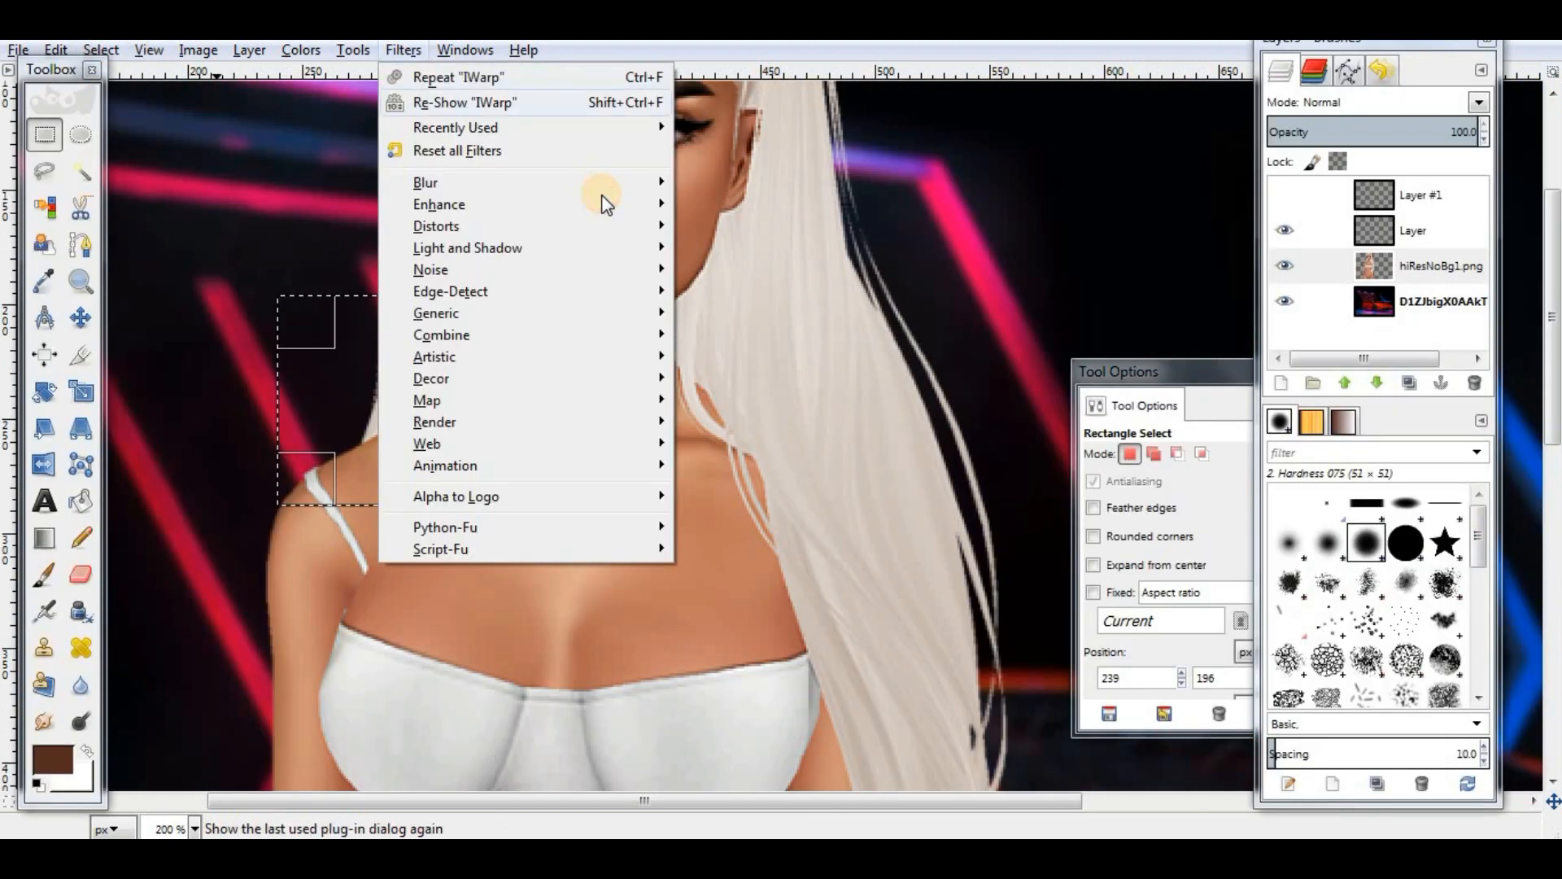
# Step: Warp the slope of the left-hand shoulder using IWarp in Move mode with deform radius 31 and amount 0.30
pyautogui.moveTo(667, 205)
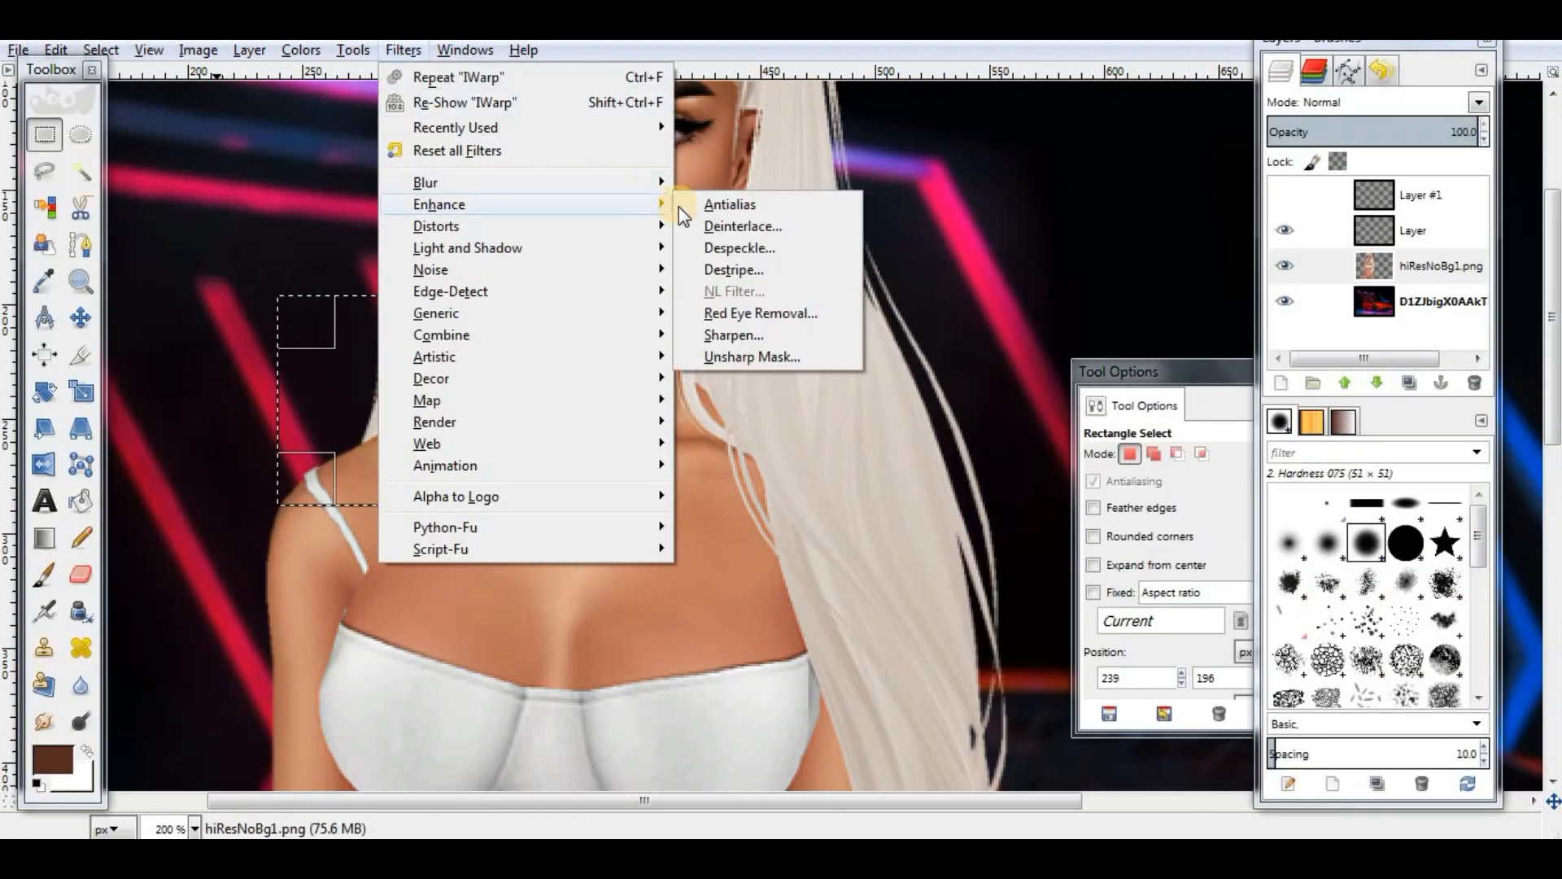
pyautogui.moveTo(563, 256)
pyautogui.moveTo(639, 226)
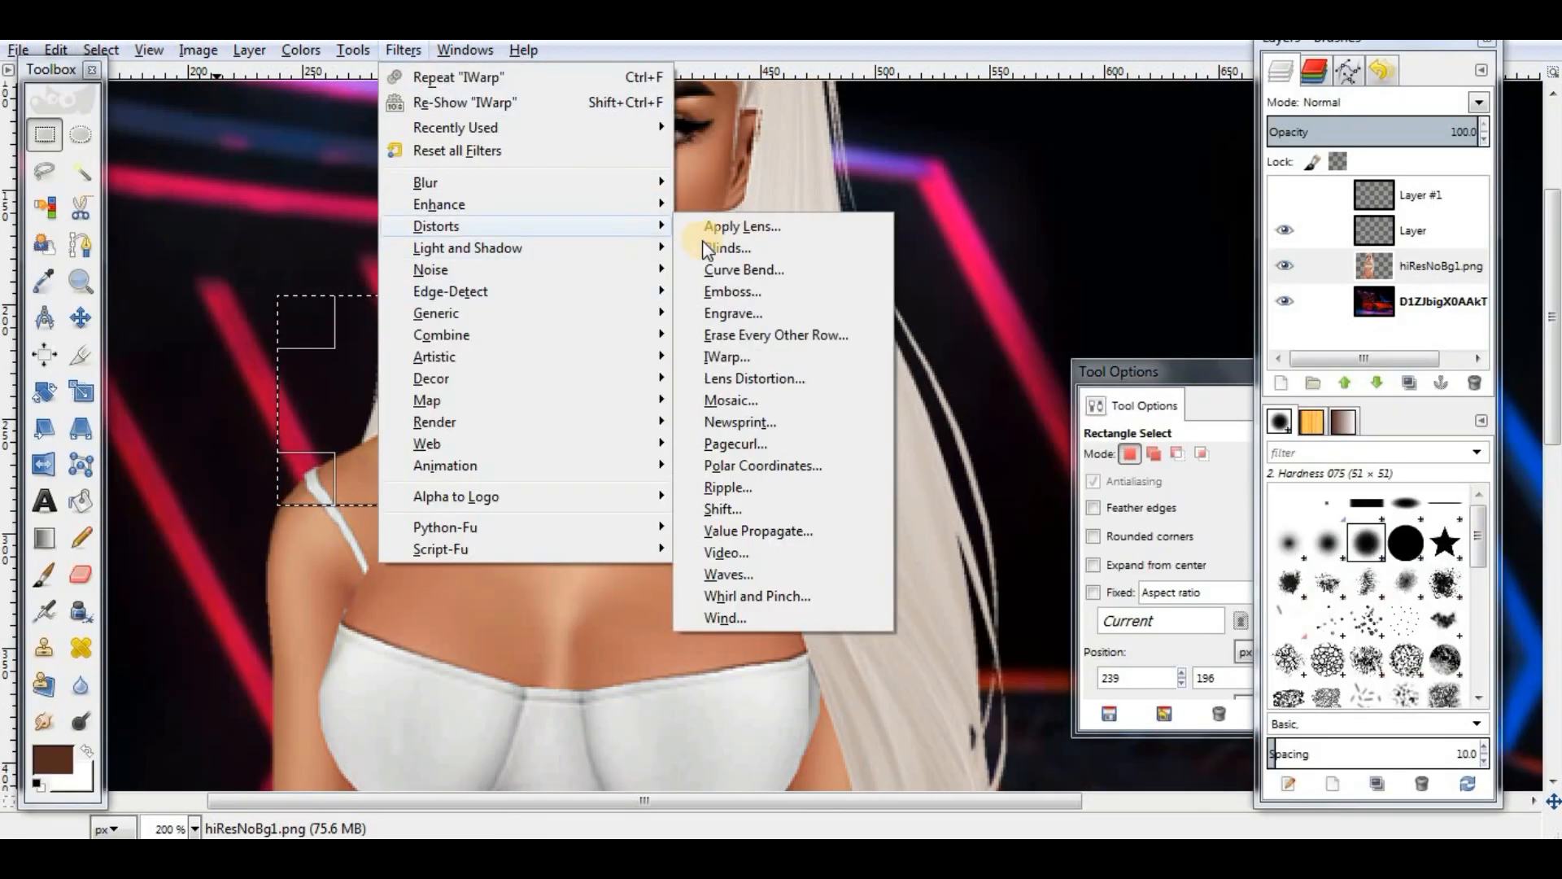
pyautogui.click(728, 357)
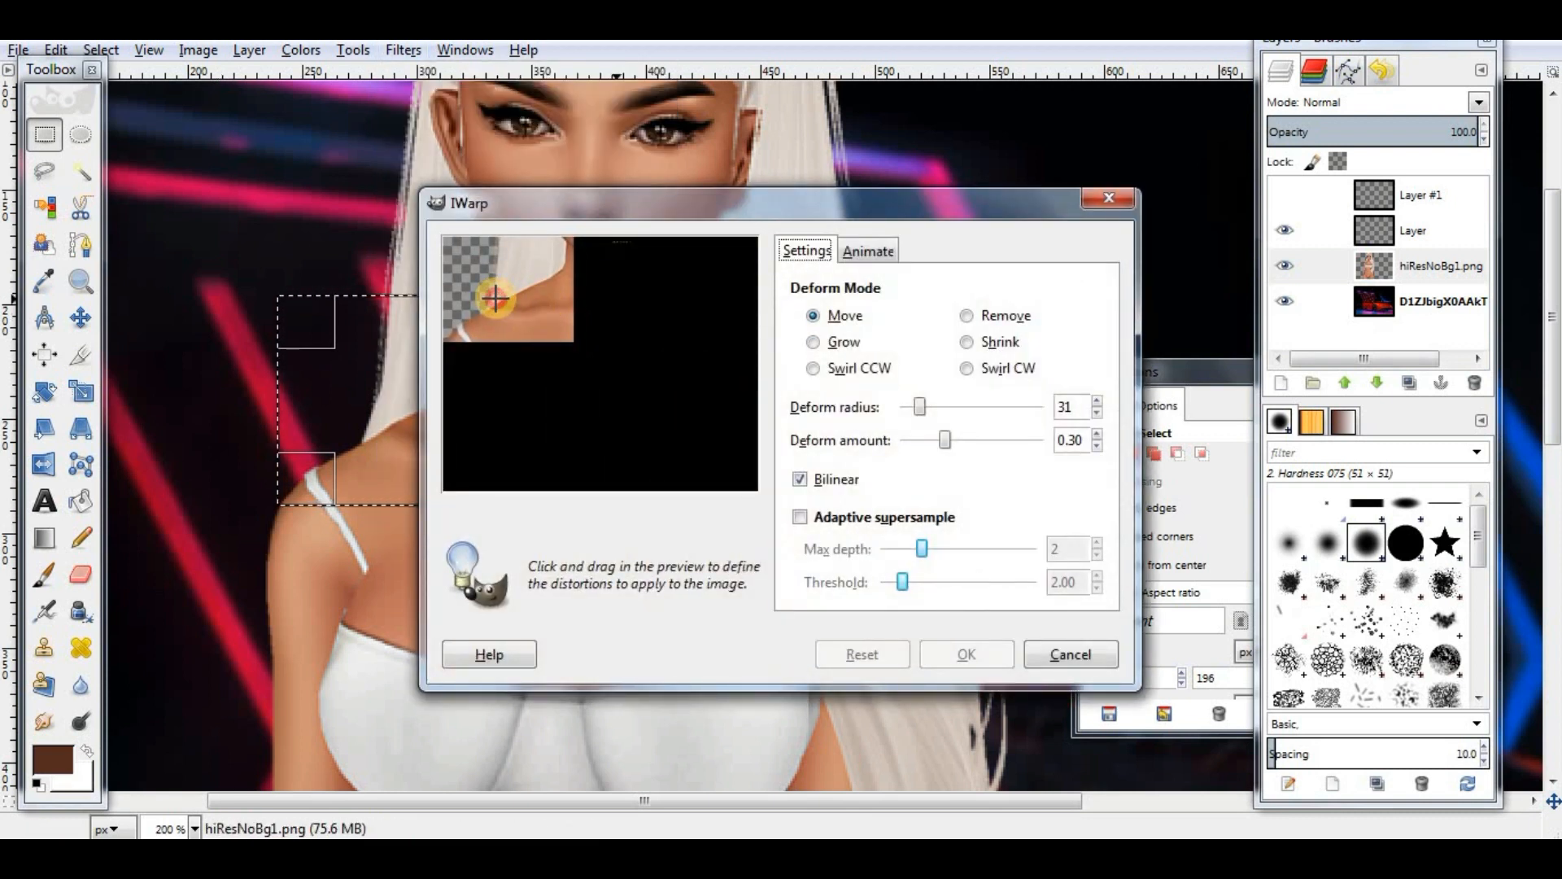
pyautogui.moveTo(506, 294); pyautogui.dragTo(510, 296)
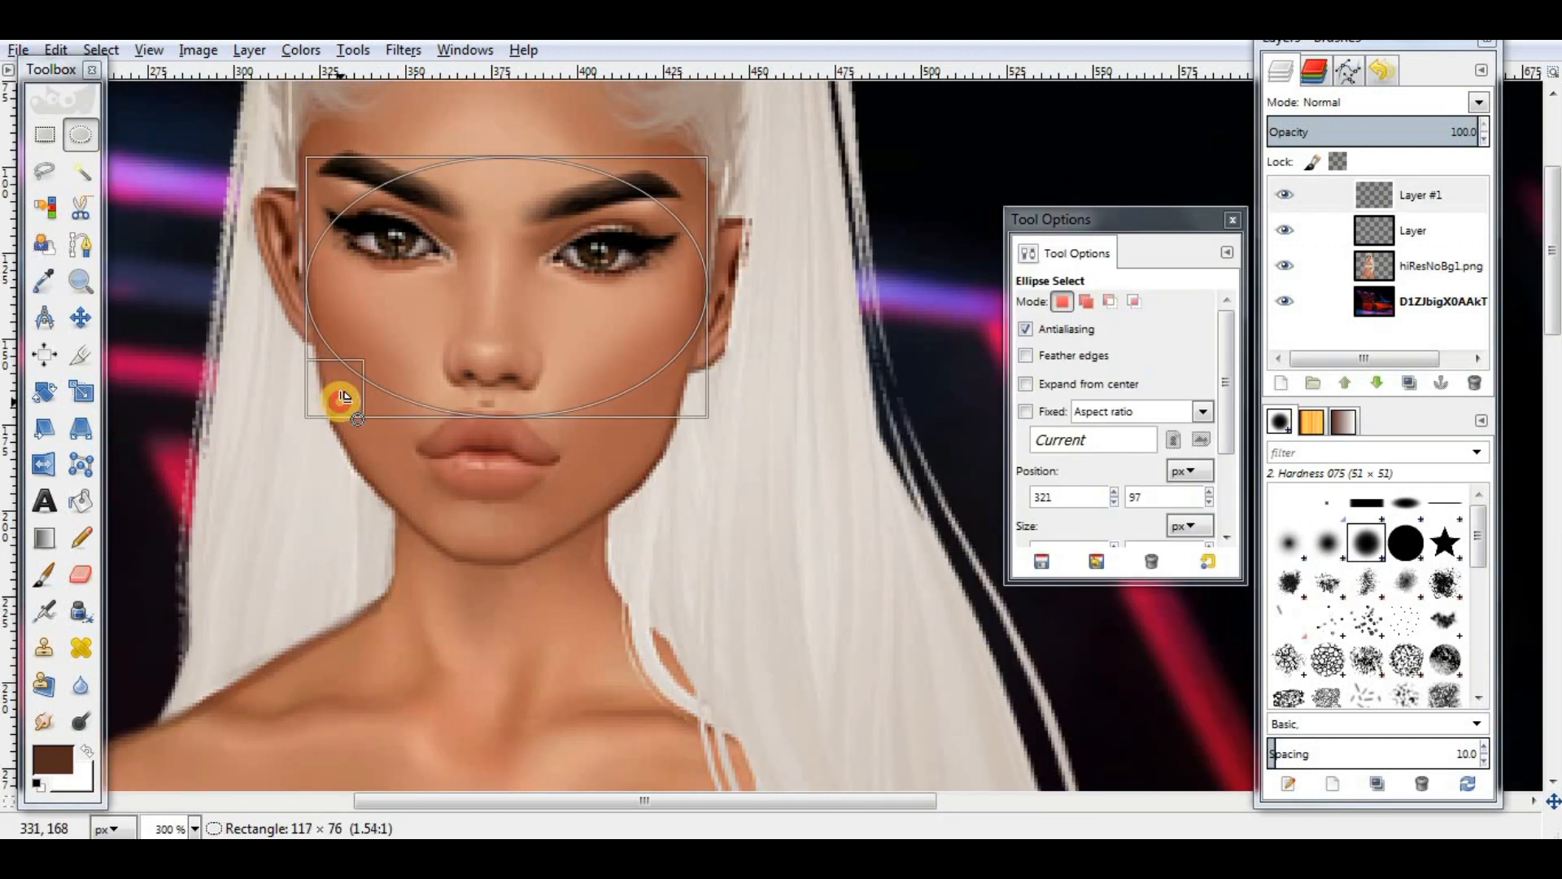
# Step: Select an elliptical area about 117 px wide from the brows to the mouth and set the foreground color to black
pyautogui.moveTo(341, 397); pyautogui.dragTo(342, 398)
pyautogui.moveTo(671, 297); pyautogui.dragTo(678, 311)
pyautogui.moveTo(572, 389); pyautogui.dragTo(502, 424)
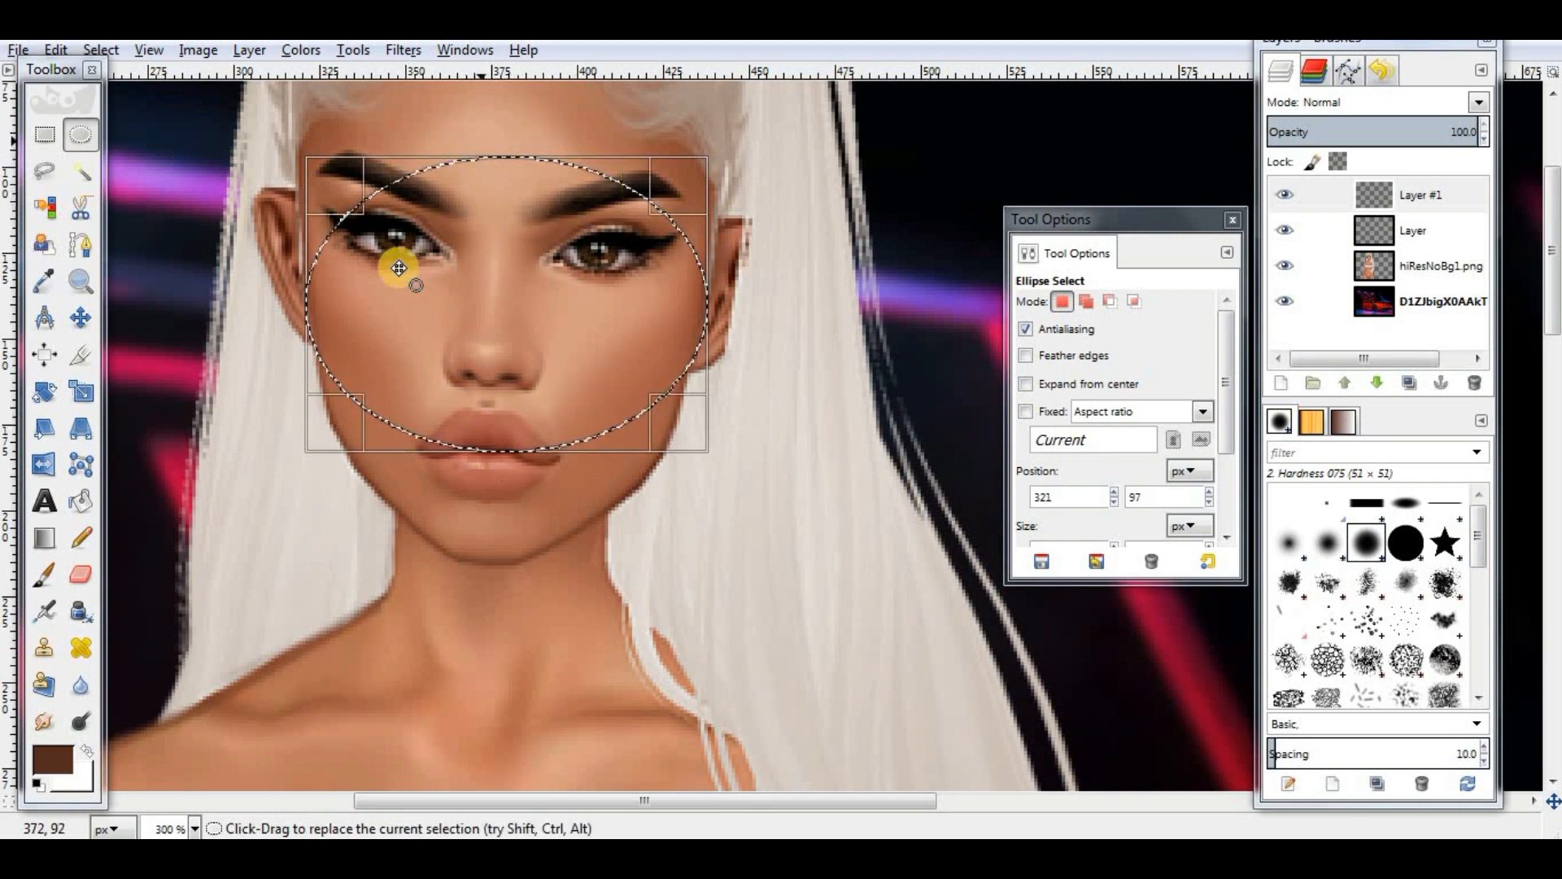
pyautogui.click(56, 757)
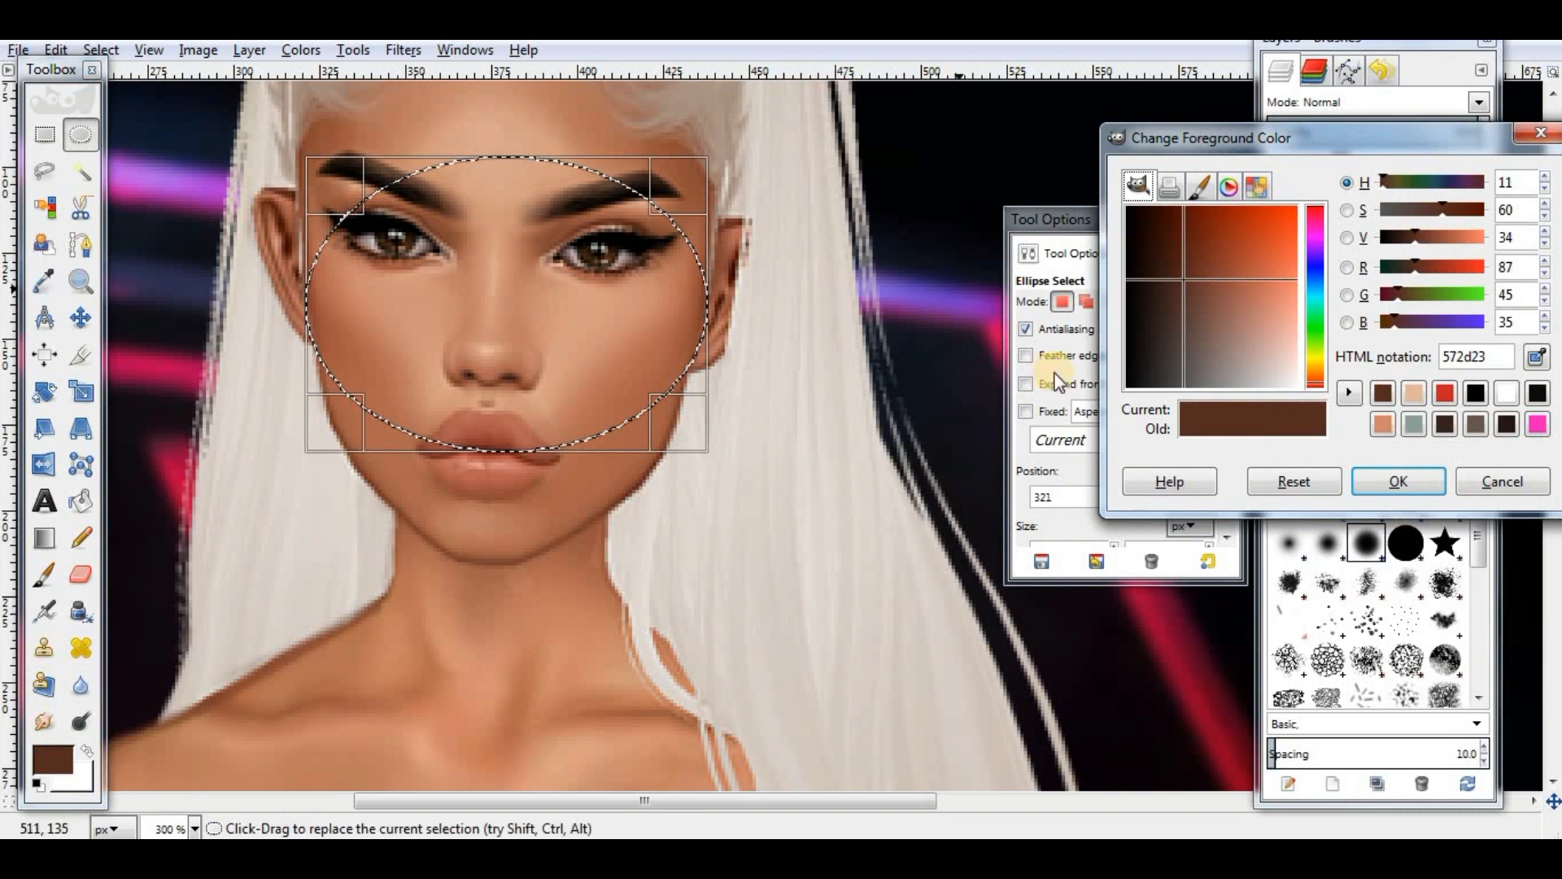
pyautogui.click(1129, 385)
pyautogui.click(1398, 482)
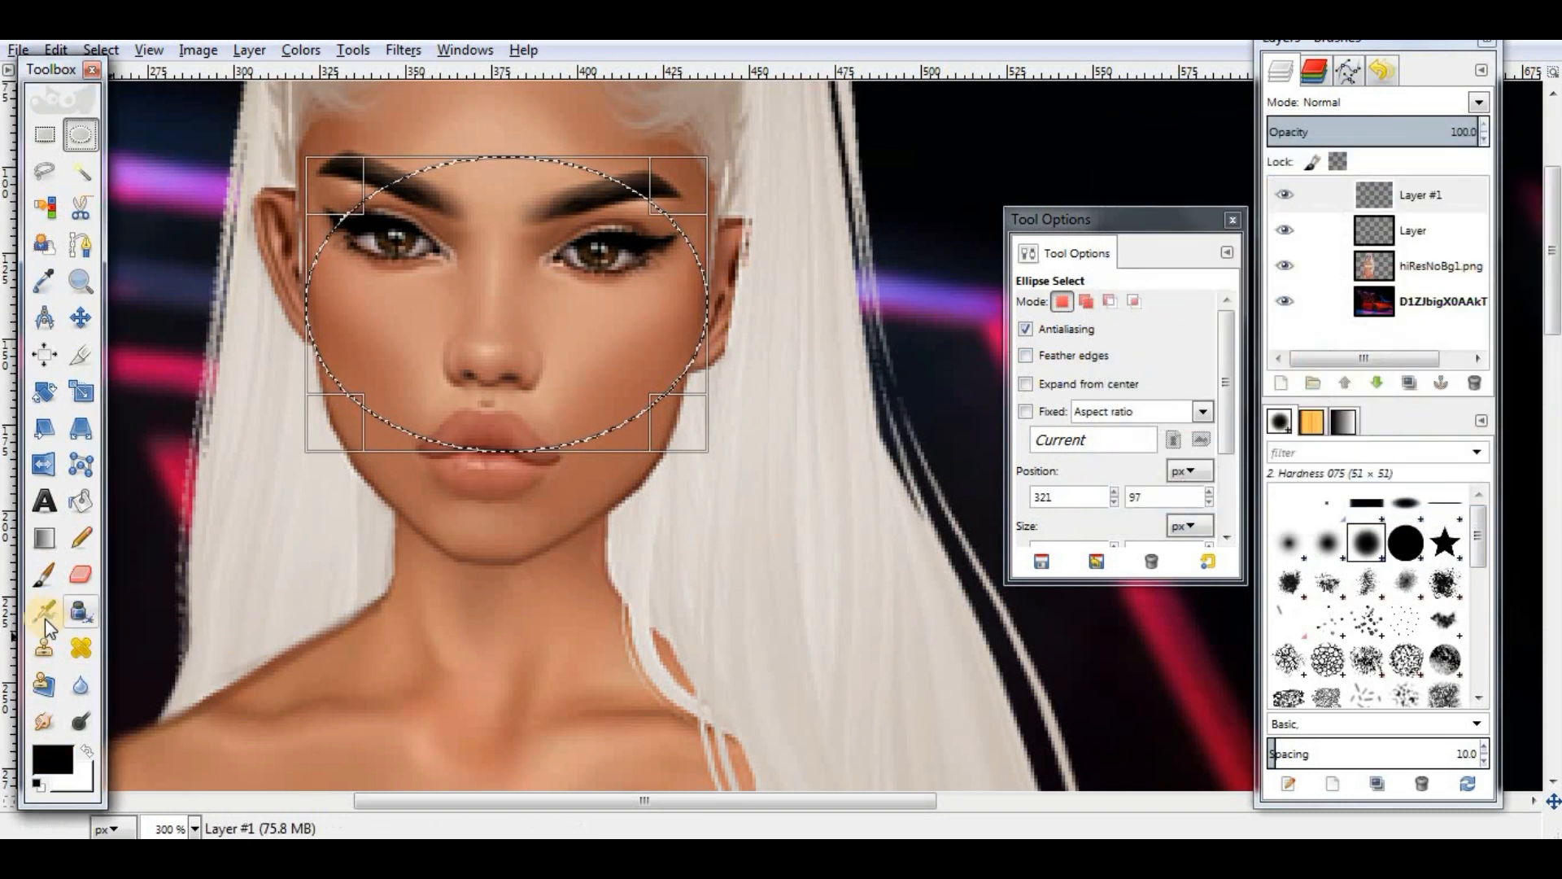
# Step: Airbrush black contour shading on both cheeks inside the elliptical selection with the Hardness 075 brush at size 51
pyautogui.click(45, 612)
pyautogui.click(1209, 415)
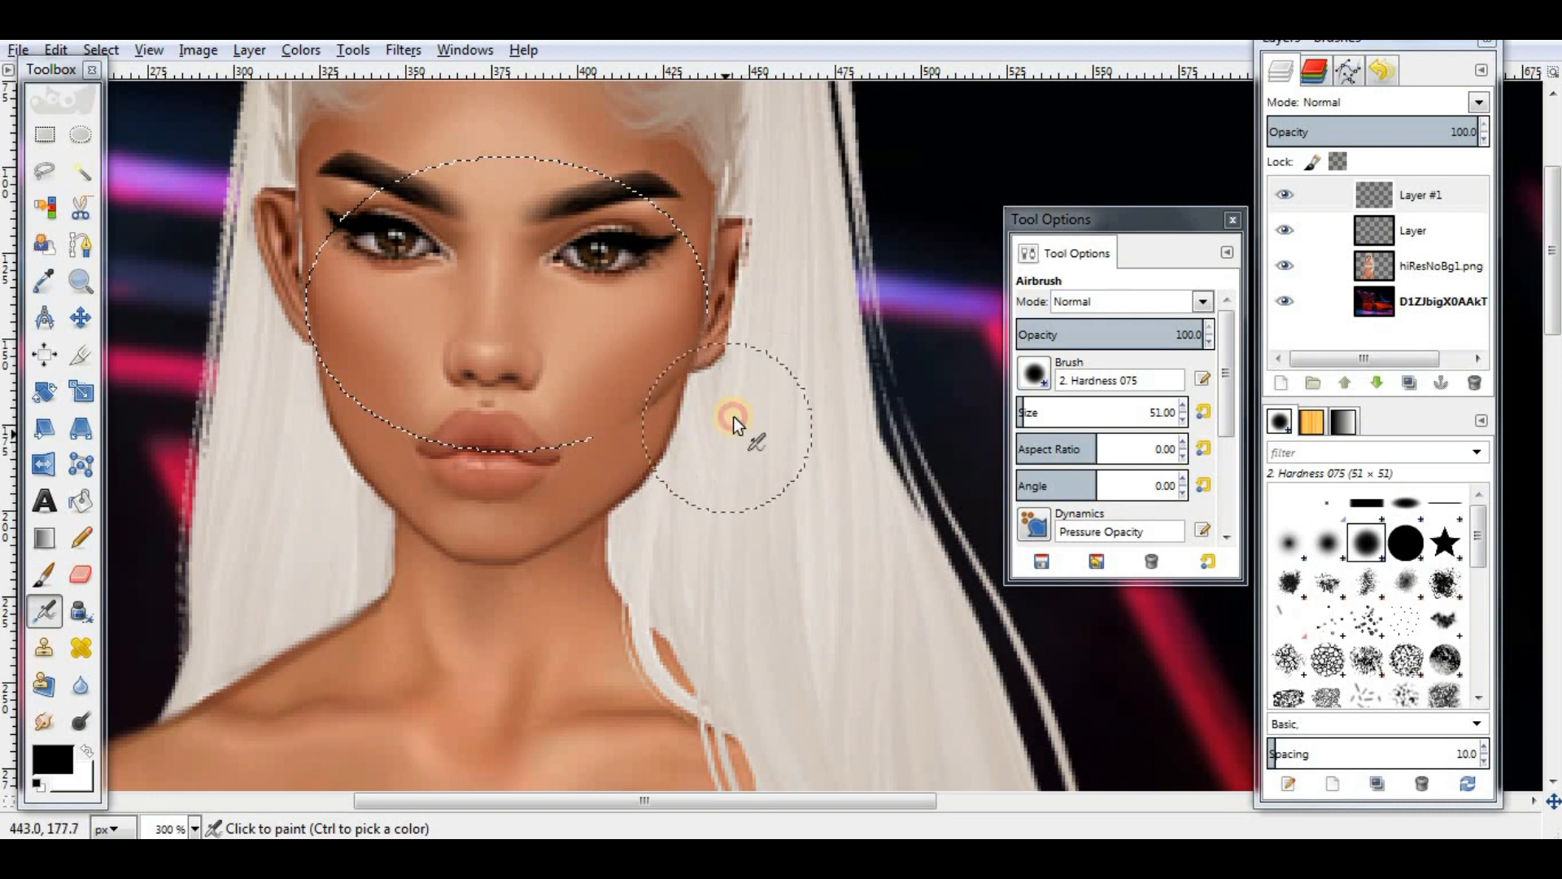
pyautogui.moveTo(716, 420)
pyautogui.mouseDown()
pyautogui.moveTo(743, 345)
pyautogui.moveTo(736, 404)
pyautogui.moveTo(648, 493)
pyautogui.mouseUp()
pyautogui.moveTo(759, 301); pyautogui.dragTo(807, 183)
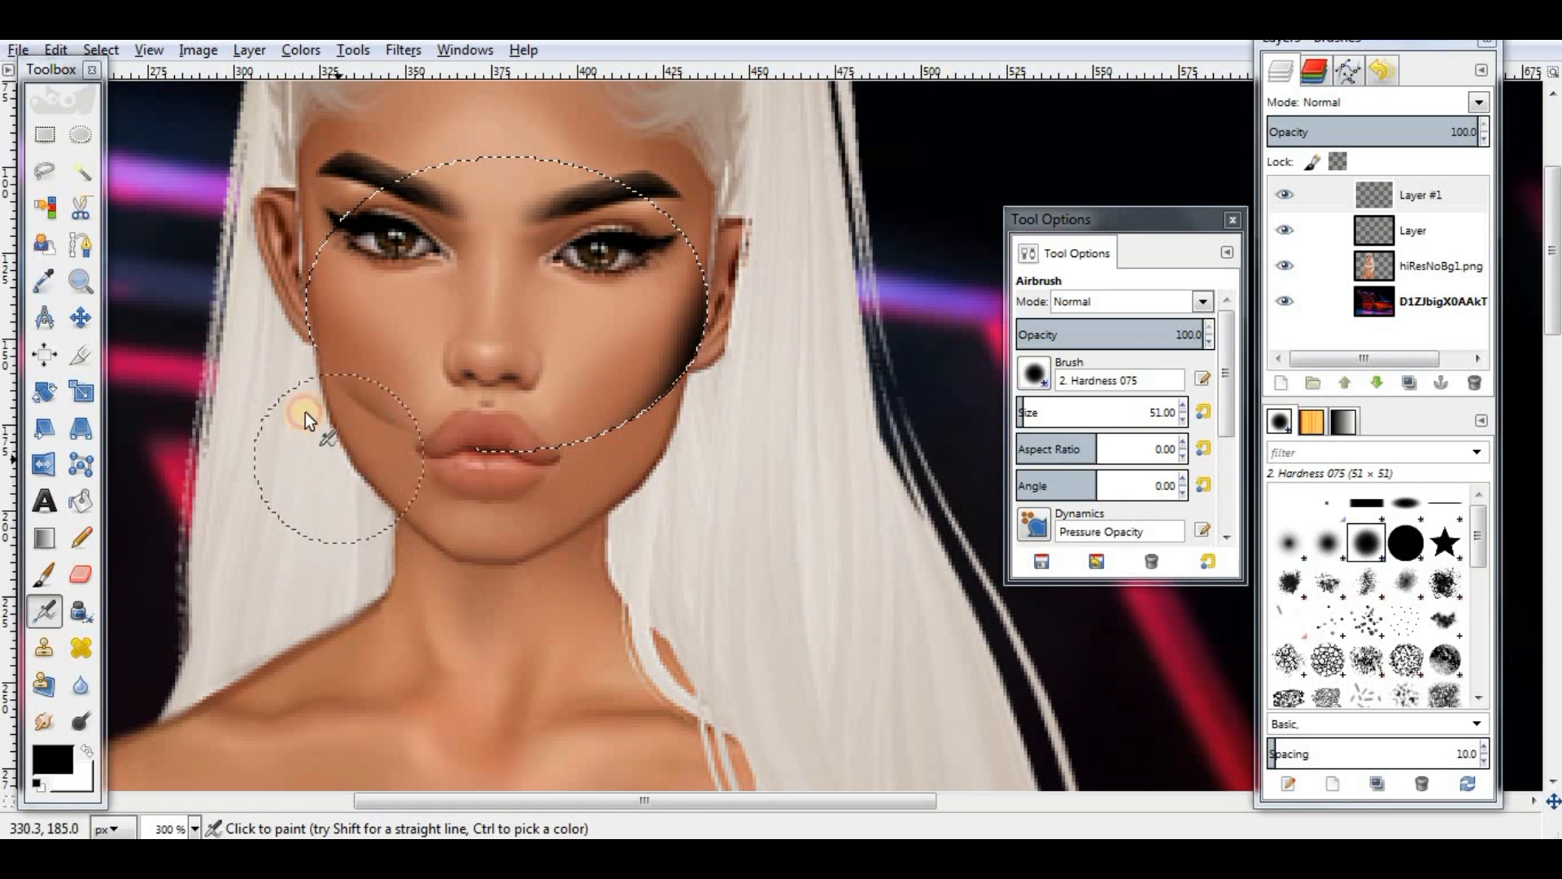
pyautogui.moveTo(290, 334); pyautogui.dragTo(321, 236)
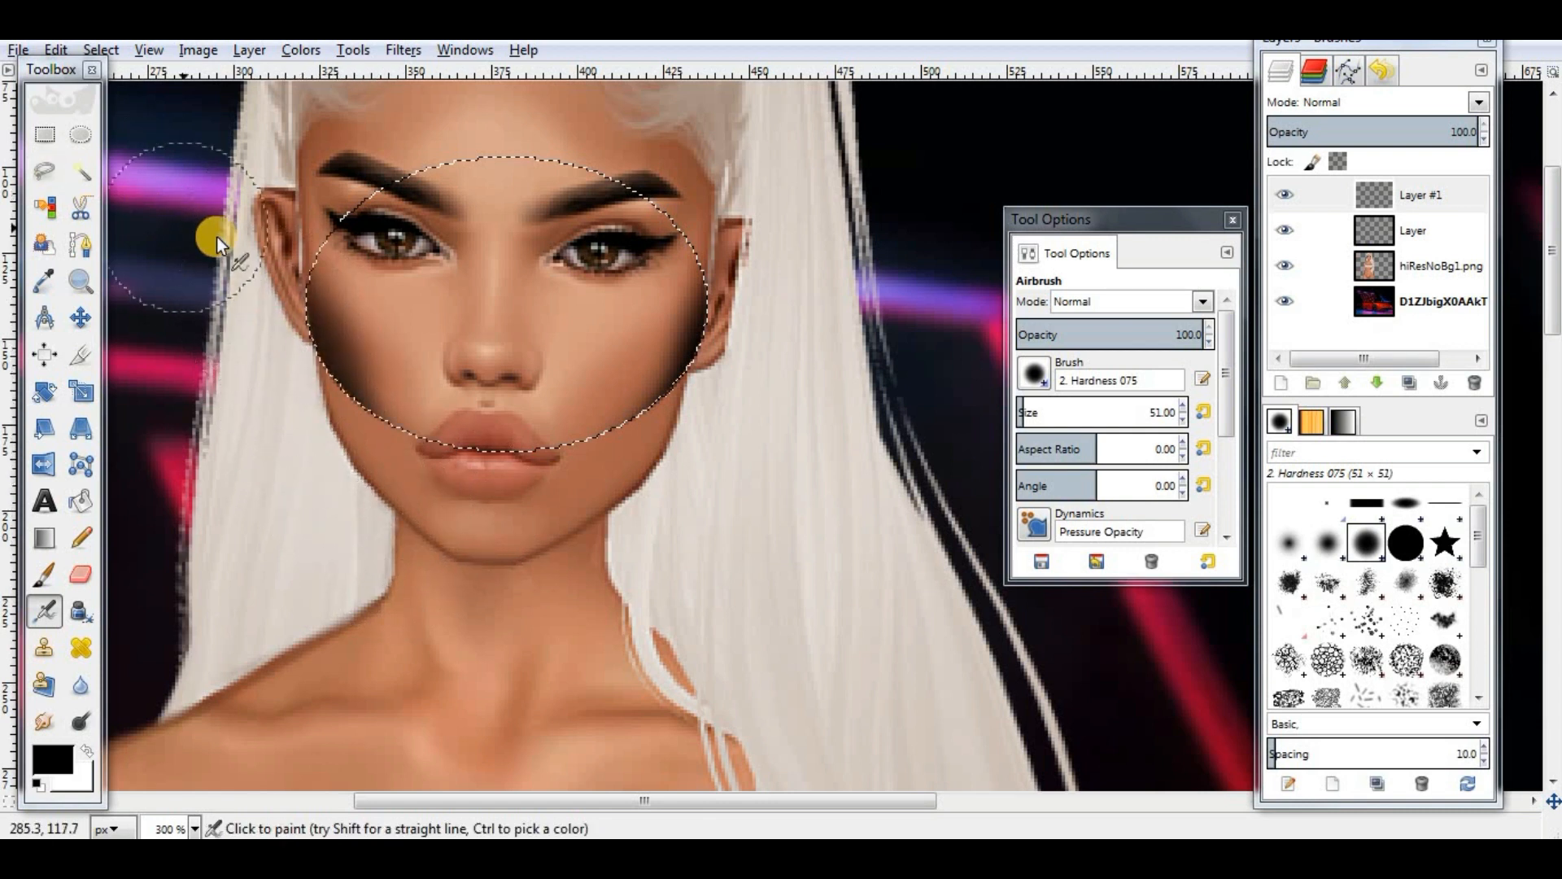
# Step: Clear the elliptical selection and erase the contour shading on the left-hand cheek
pyautogui.click(149, 49)
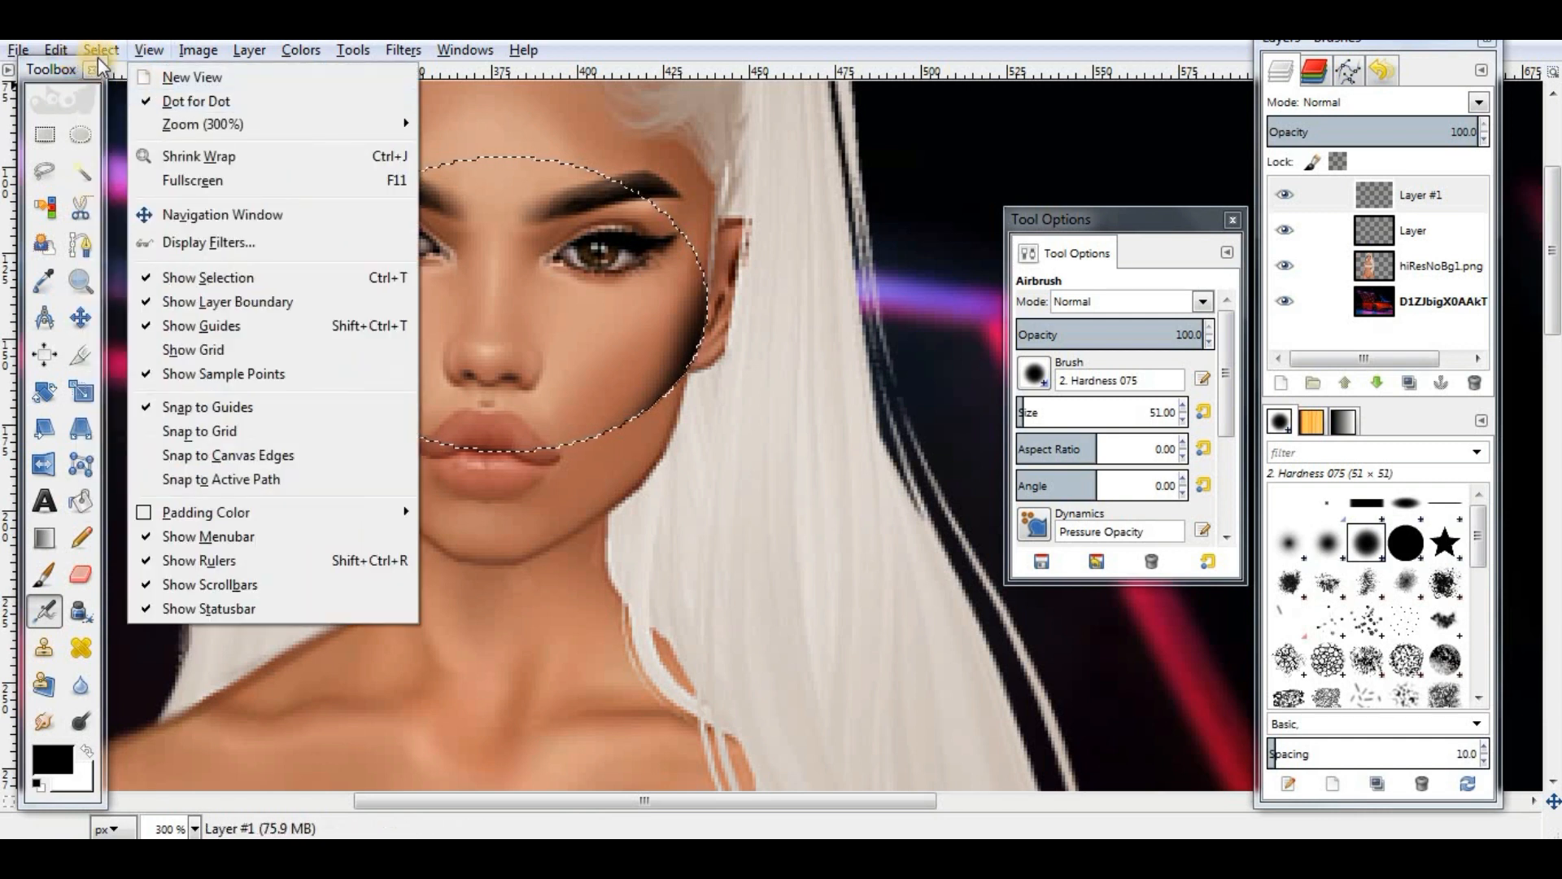
pyautogui.click(187, 276)
pyautogui.click(80, 574)
pyautogui.moveTo(364, 294)
pyautogui.mouseDown()
pyautogui.moveTo(360, 388)
pyautogui.moveTo(319, 302)
pyautogui.mouseUp()
# Step: Duplicate the cheek contour layer and flip the copy horizontally
pyautogui.click(1410, 383)
pyautogui.click(44, 464)
pyautogui.click(685, 391)
pyautogui.scroll(-2, 881, 319)
pyautogui.click(928, 224)
pyautogui.scroll(-3, 604, 441)
pyautogui.click(604, 441)
# Step: Move the flipped contour copy onto the left-hand cheek so that it mirrors the right-hand one
pyautogui.click(80, 318)
pyautogui.moveTo(937, 361); pyautogui.dragTo(515, 350)
pyautogui.hotkey('ctrl', 'z')
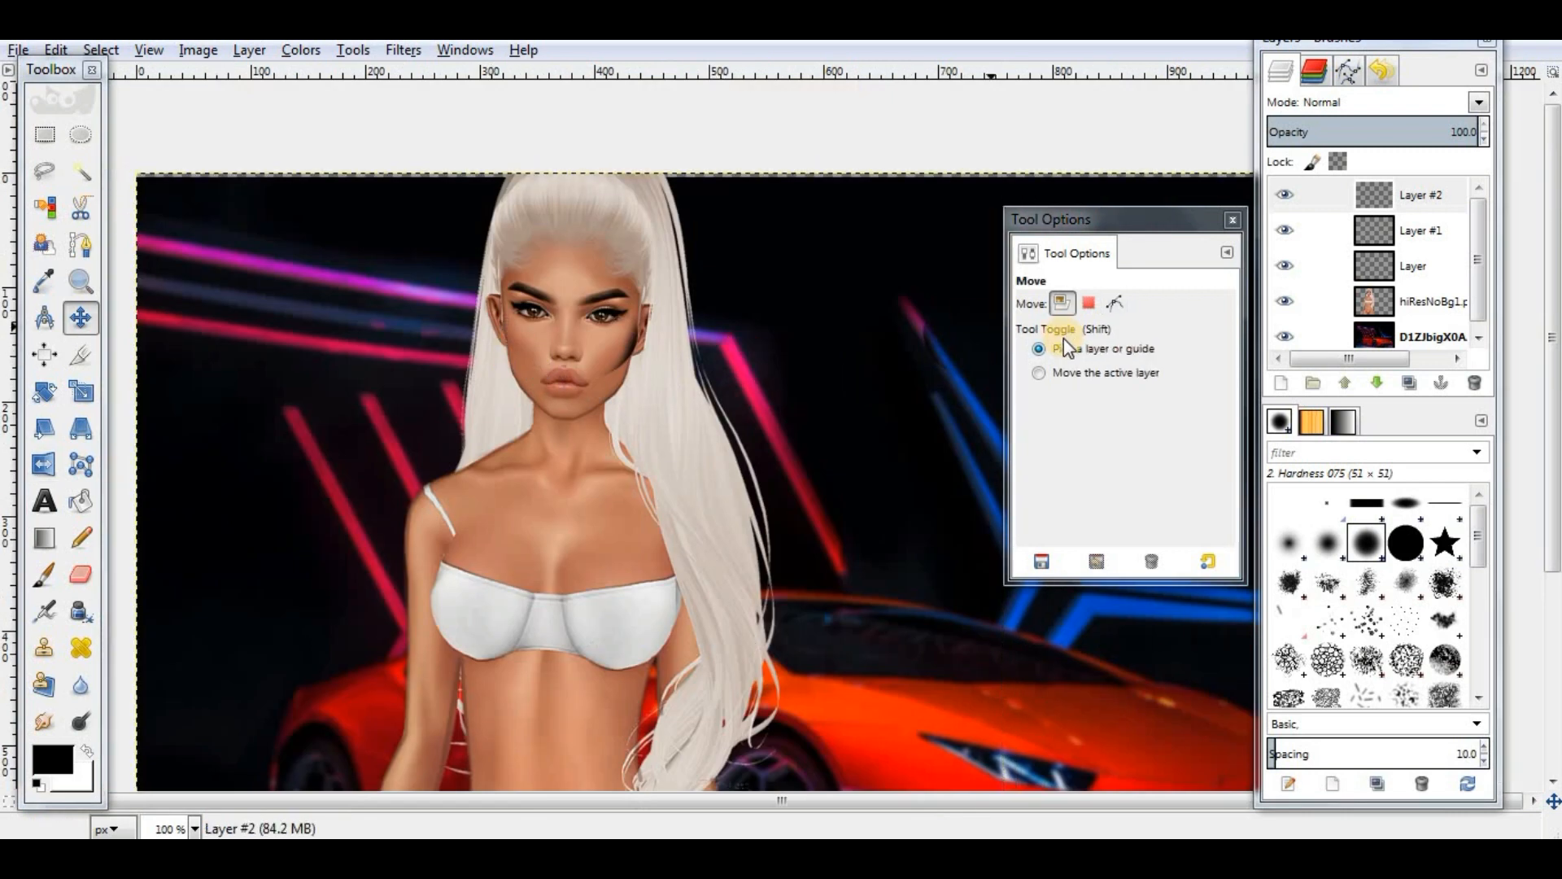
pyautogui.hotkey('ctrl', 'y')
pyautogui.scroll(2, 527, 437)
pyautogui.moveTo(730, 267); pyautogui.dragTo(730, 254)
# Step: Fit the flipped contour layer to the image size and merge it down into the original contour layer
pyautogui.rightClick(1373, 205)
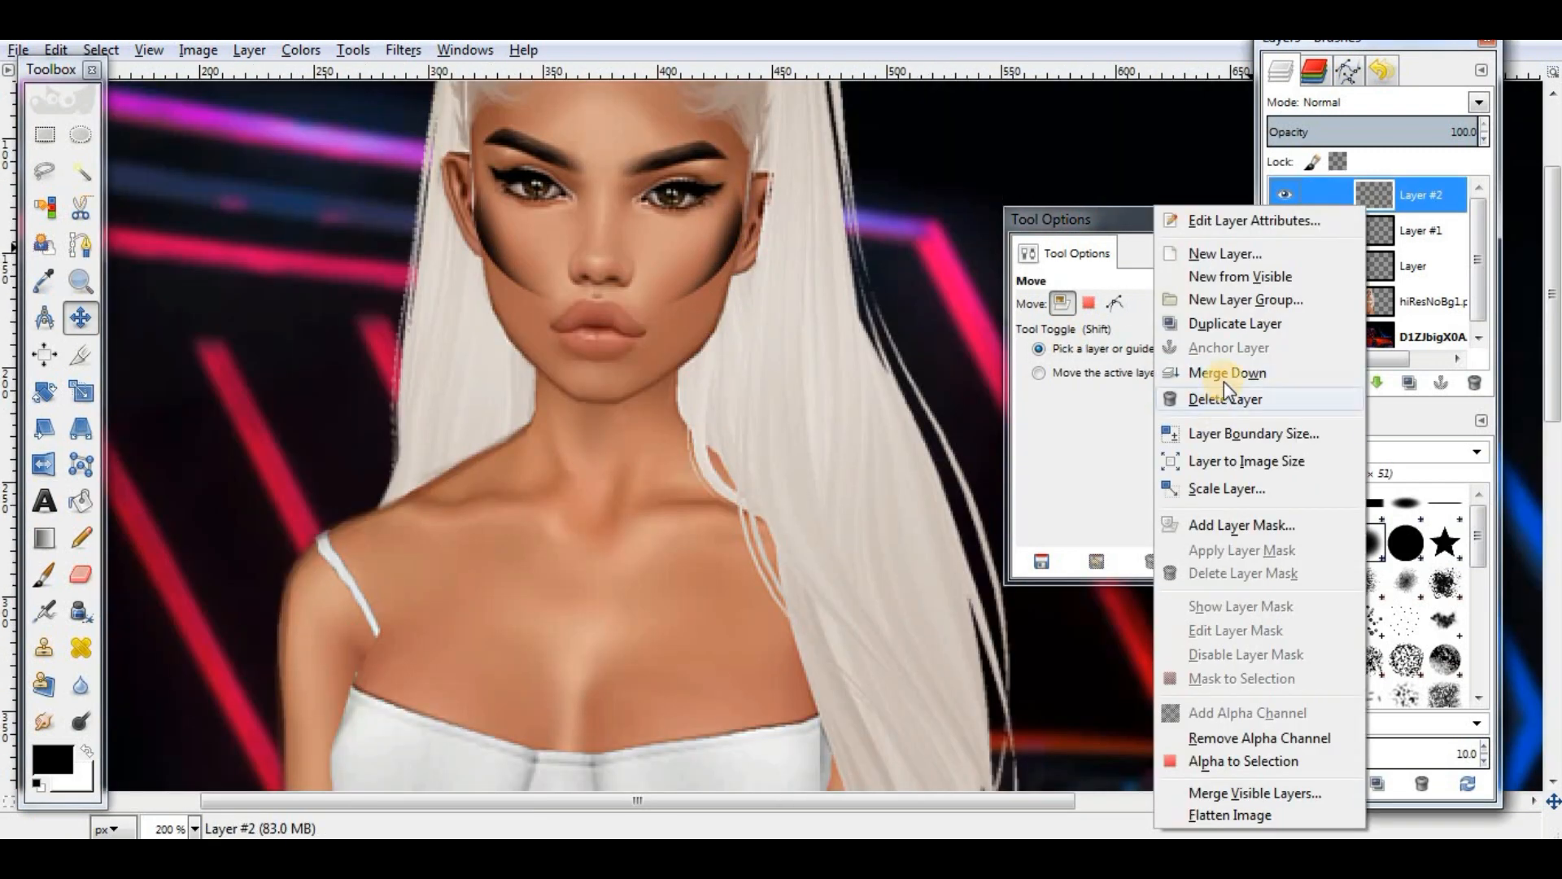
pyautogui.click(1214, 464)
pyautogui.rightClick(1412, 201)
pyautogui.click(1266, 372)
# Step: Set the merged cheek contour layer to Overlay mode with 40.5 opacity
pyautogui.click(1479, 103)
pyautogui.click(1331, 368)
pyautogui.moveTo(1374, 134); pyautogui.dragTo(1336, 162)
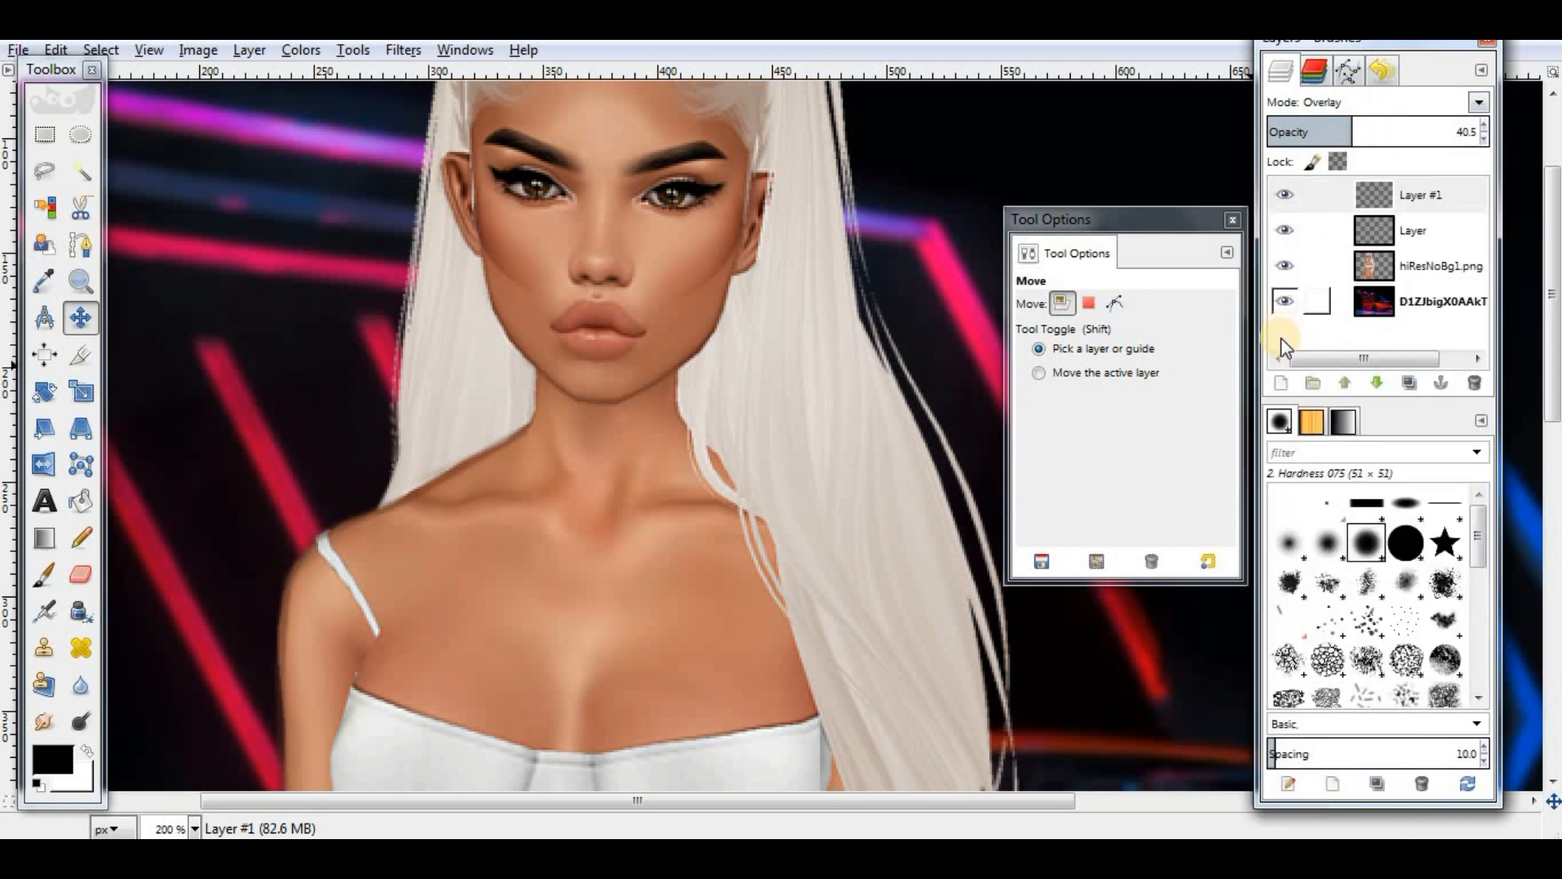
# Step: Add a transparent 1125 by 800 px layer and draw a narrow upright elliptical selection over the face down to the chin
pyautogui.click(1280, 382)
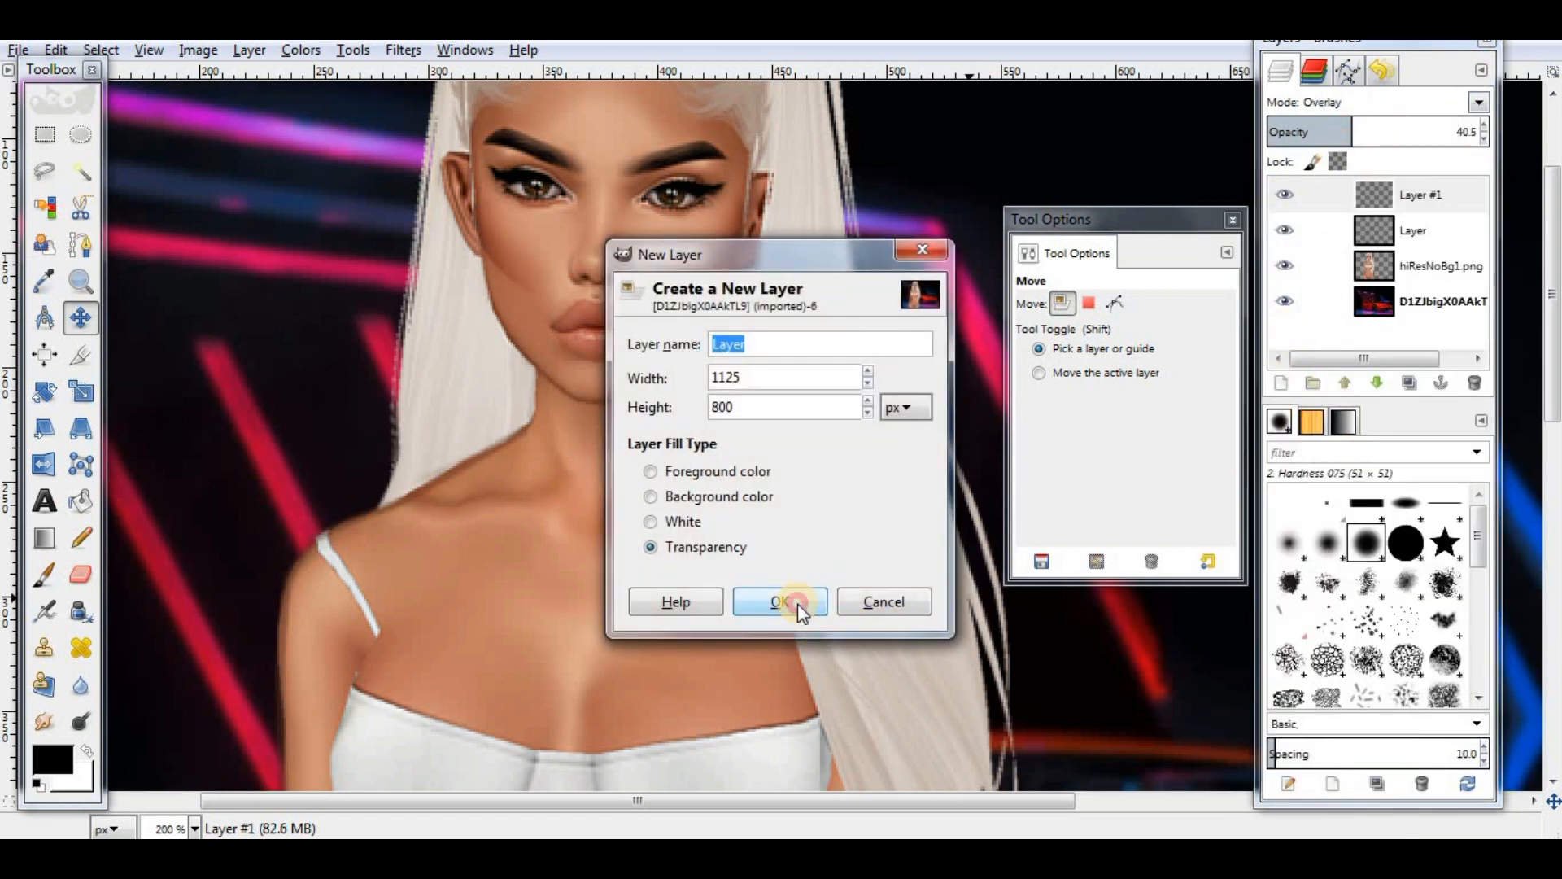
pyautogui.click(793, 602)
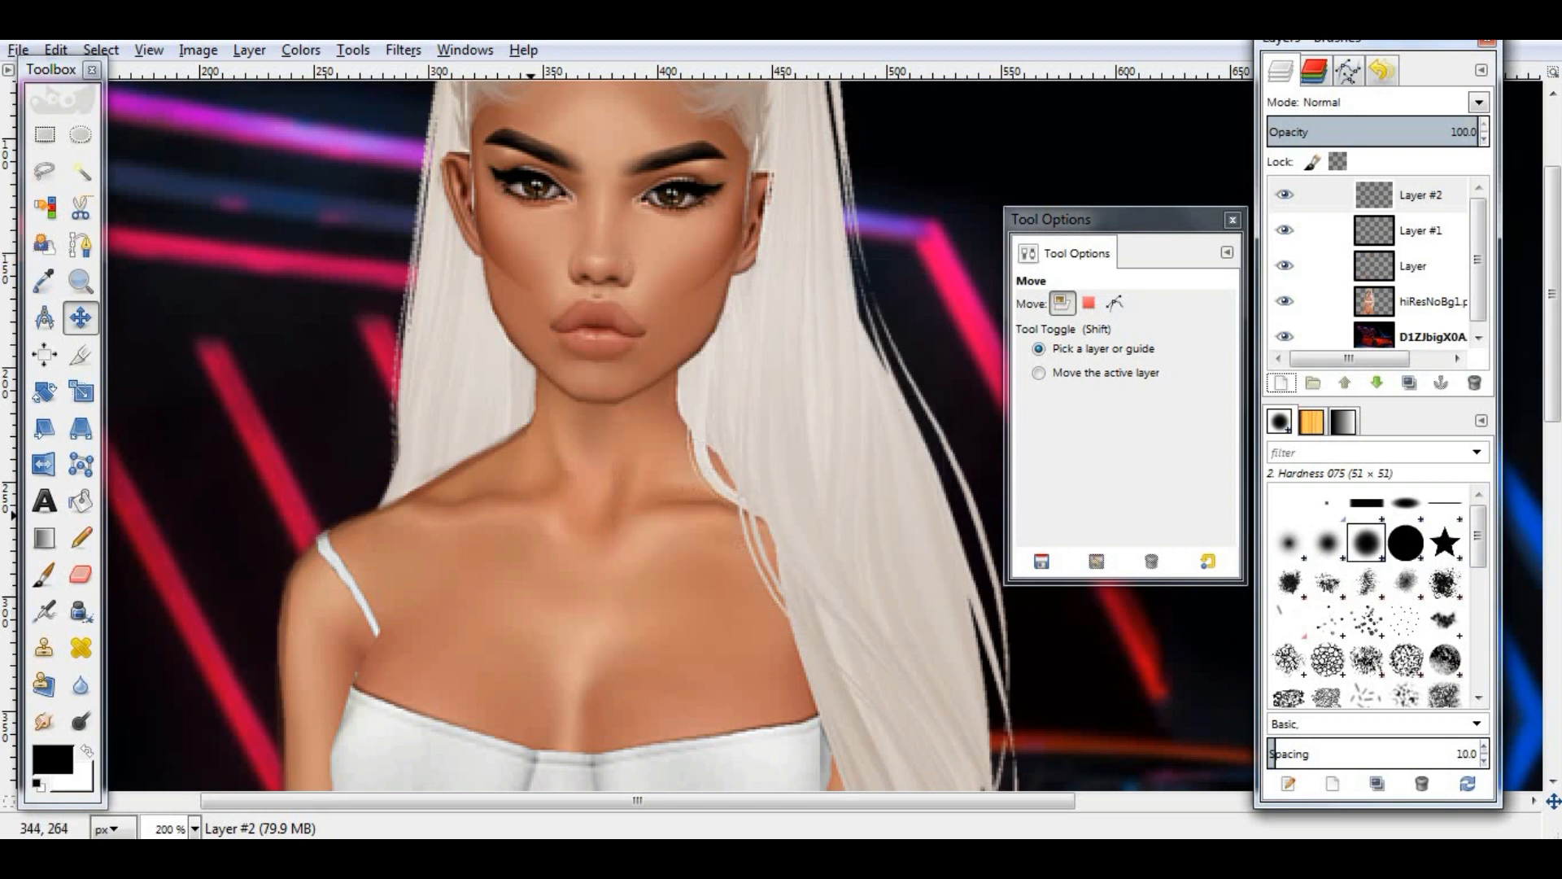
pyautogui.click(81, 143)
pyautogui.moveTo(476, 129); pyautogui.dragTo(736, 392)
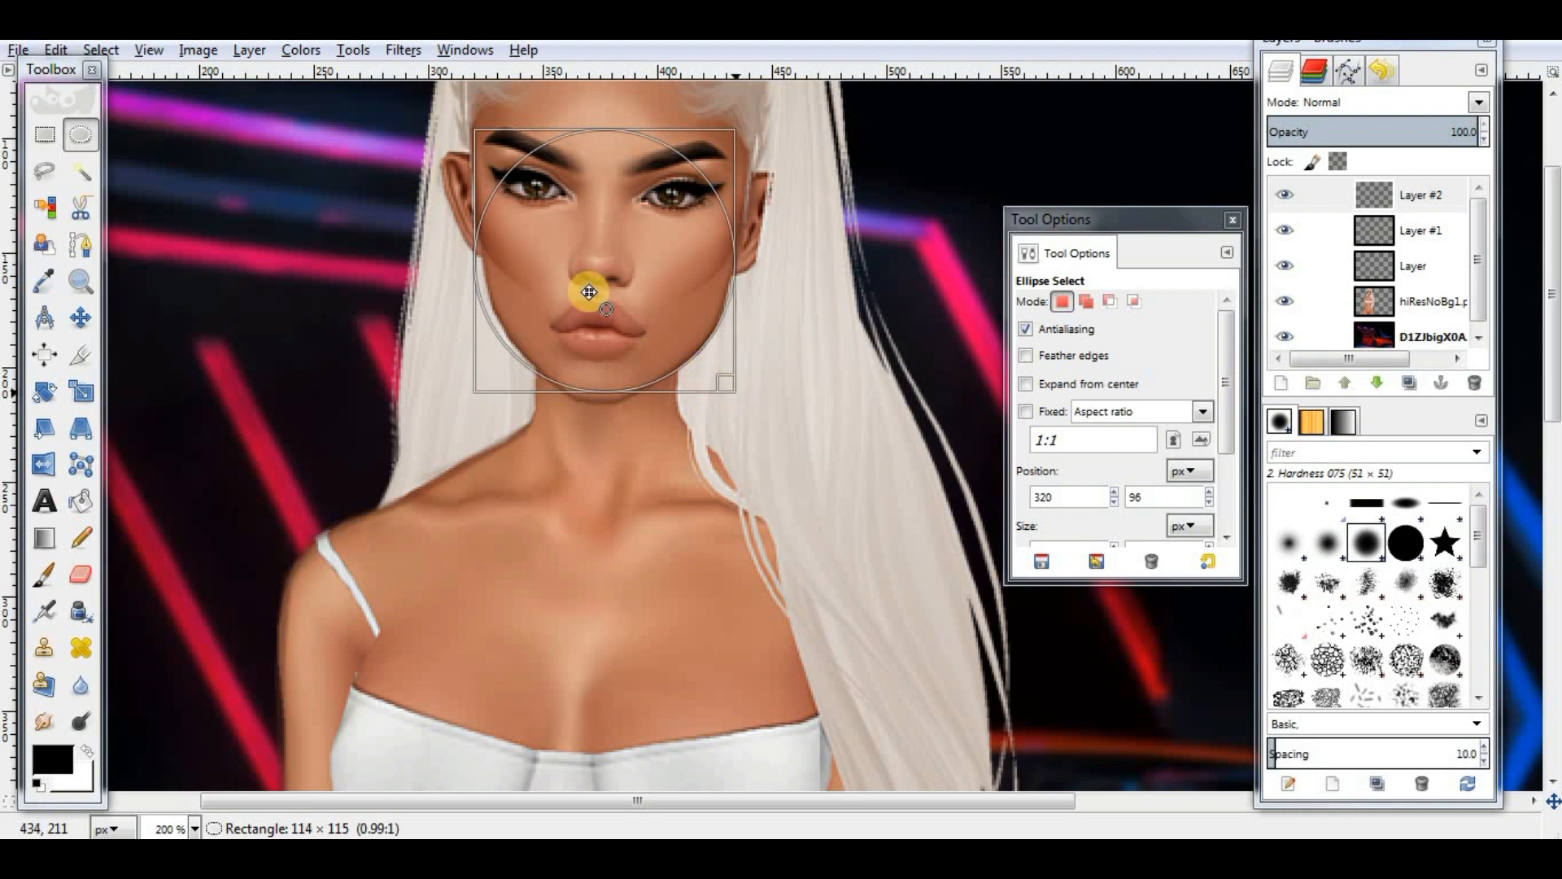
pyautogui.moveTo(516, 265); pyautogui.dragTo(525, 261)
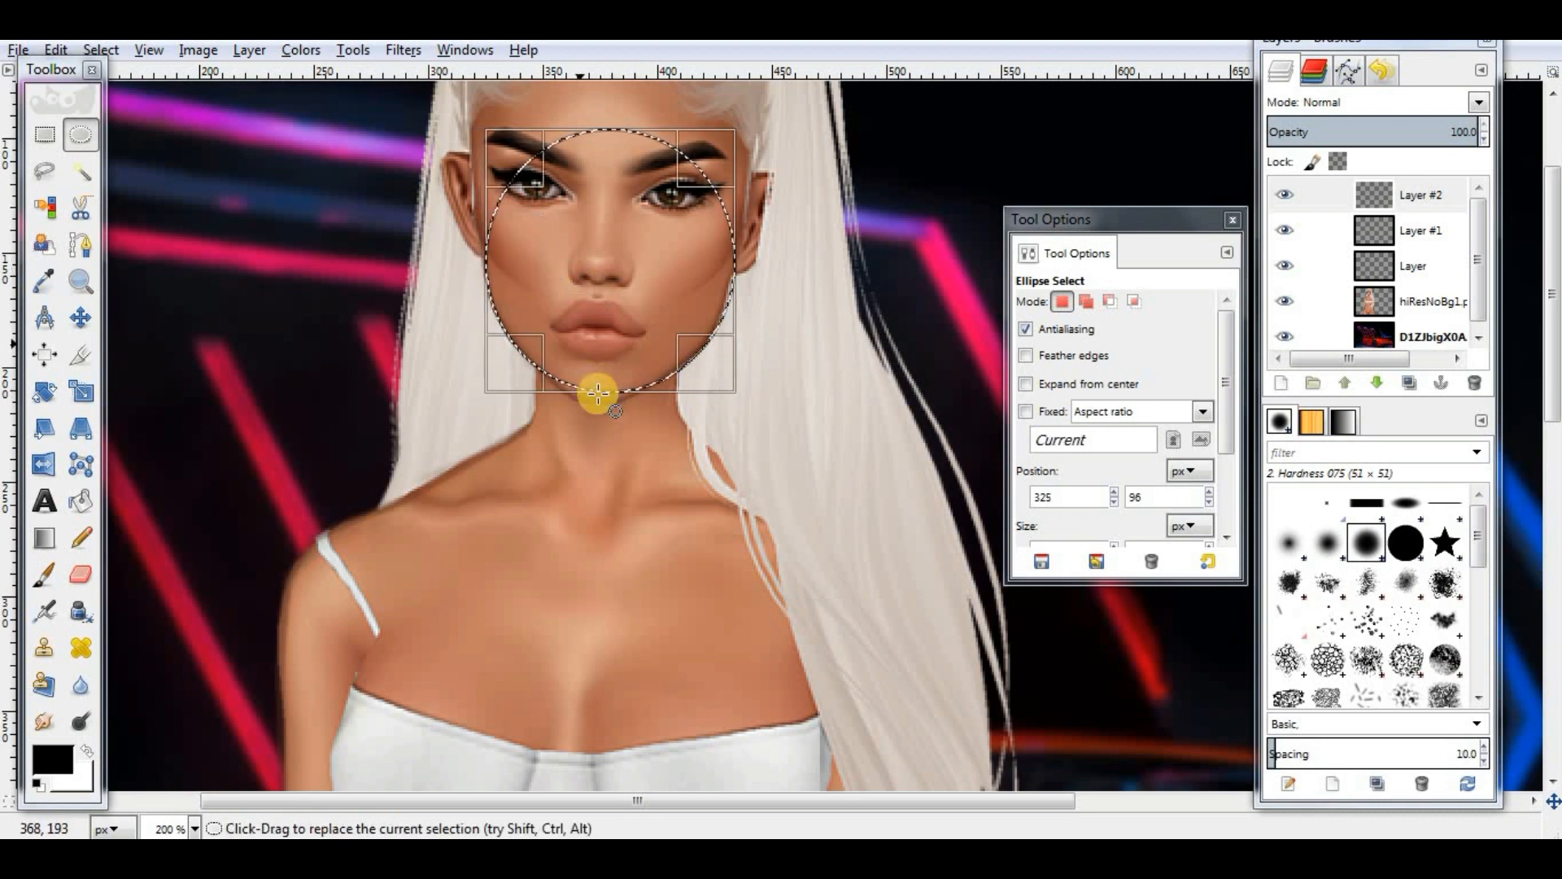
pyautogui.click(598, 394)
pyautogui.moveTo(509, 125)
pyautogui.mouseDown()
pyautogui.moveTo(610, 395)
pyautogui.moveTo(701, 399)
pyautogui.mouseUp()
# Step: Airbrush a black shadow on the neck just below the chin with brush size 51, and clear the selection
pyautogui.click(48, 615)
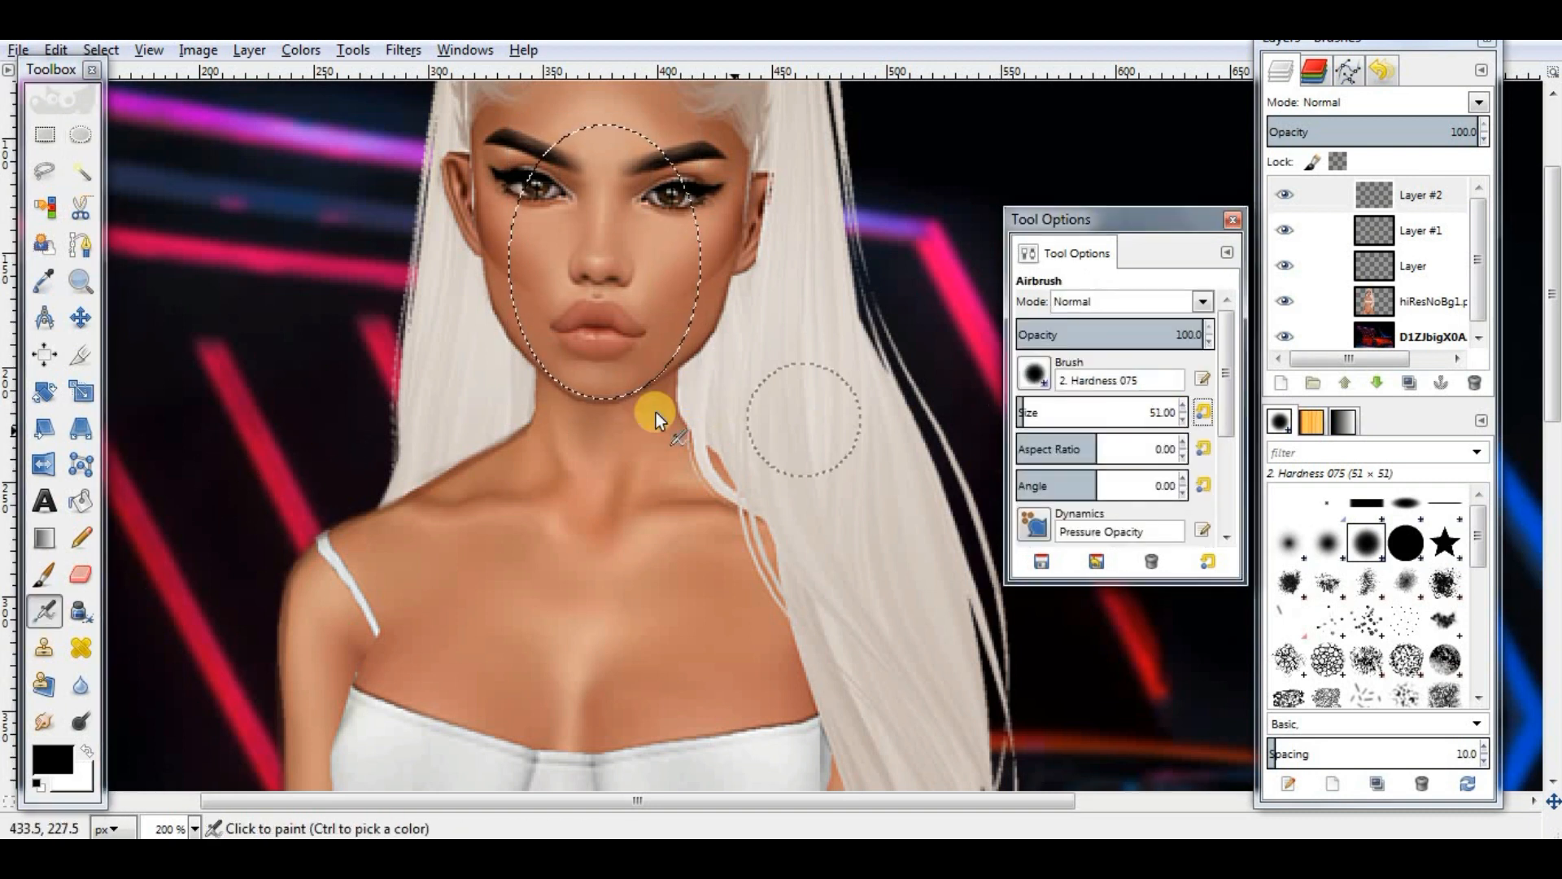
pyautogui.click(599, 383)
pyautogui.moveTo(602, 382); pyautogui.dragTo(602, 409)
pyautogui.click(101, 50)
pyautogui.click(122, 102)
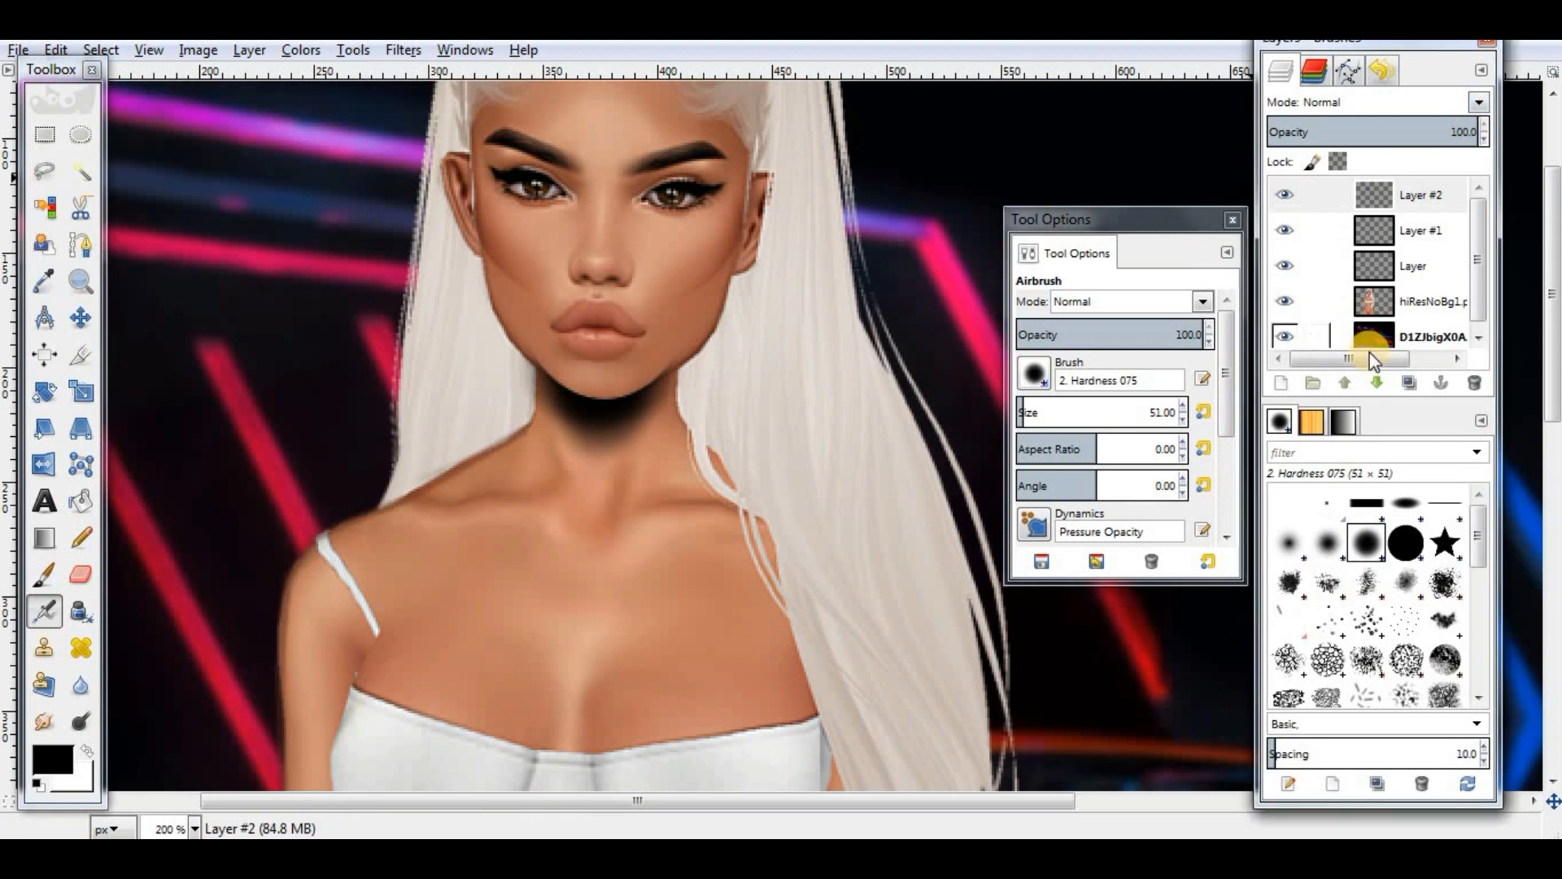
# Step: Change the blending mode of the neck shadow layer to soften it and add another new transparent layer above it
pyautogui.click(1400, 103)
pyautogui.click(1321, 356)
pyautogui.click(1281, 382)
pyautogui.click(253, 467)
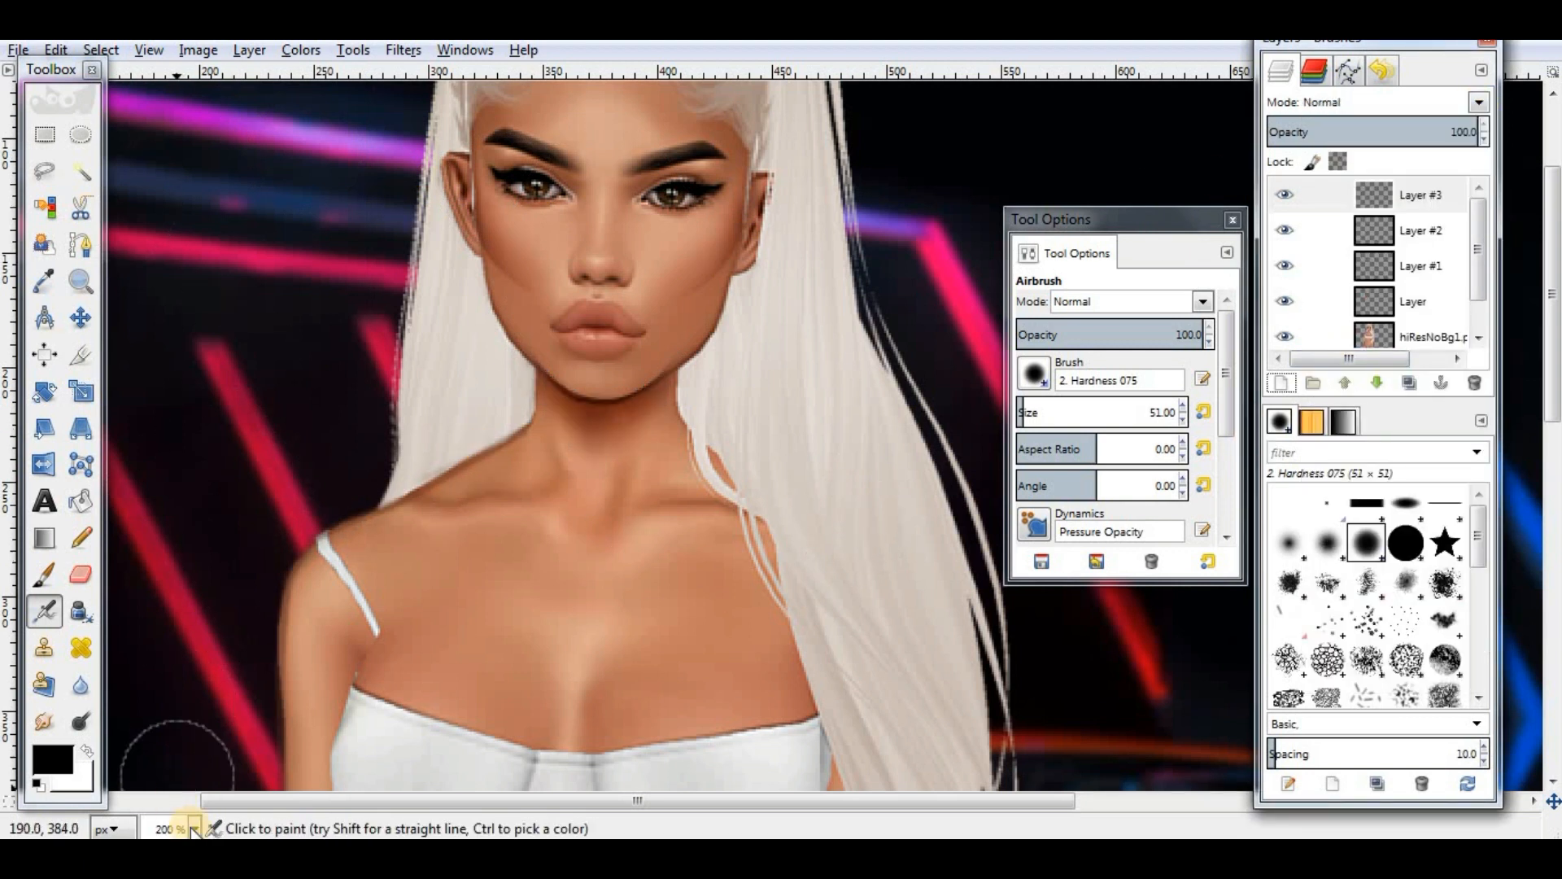
# Step: Zoom to 300 % and draw an elliptical selection over the right-hand eye and the skin just below it
pyautogui.click(193, 828)
pyautogui.click(163, 642)
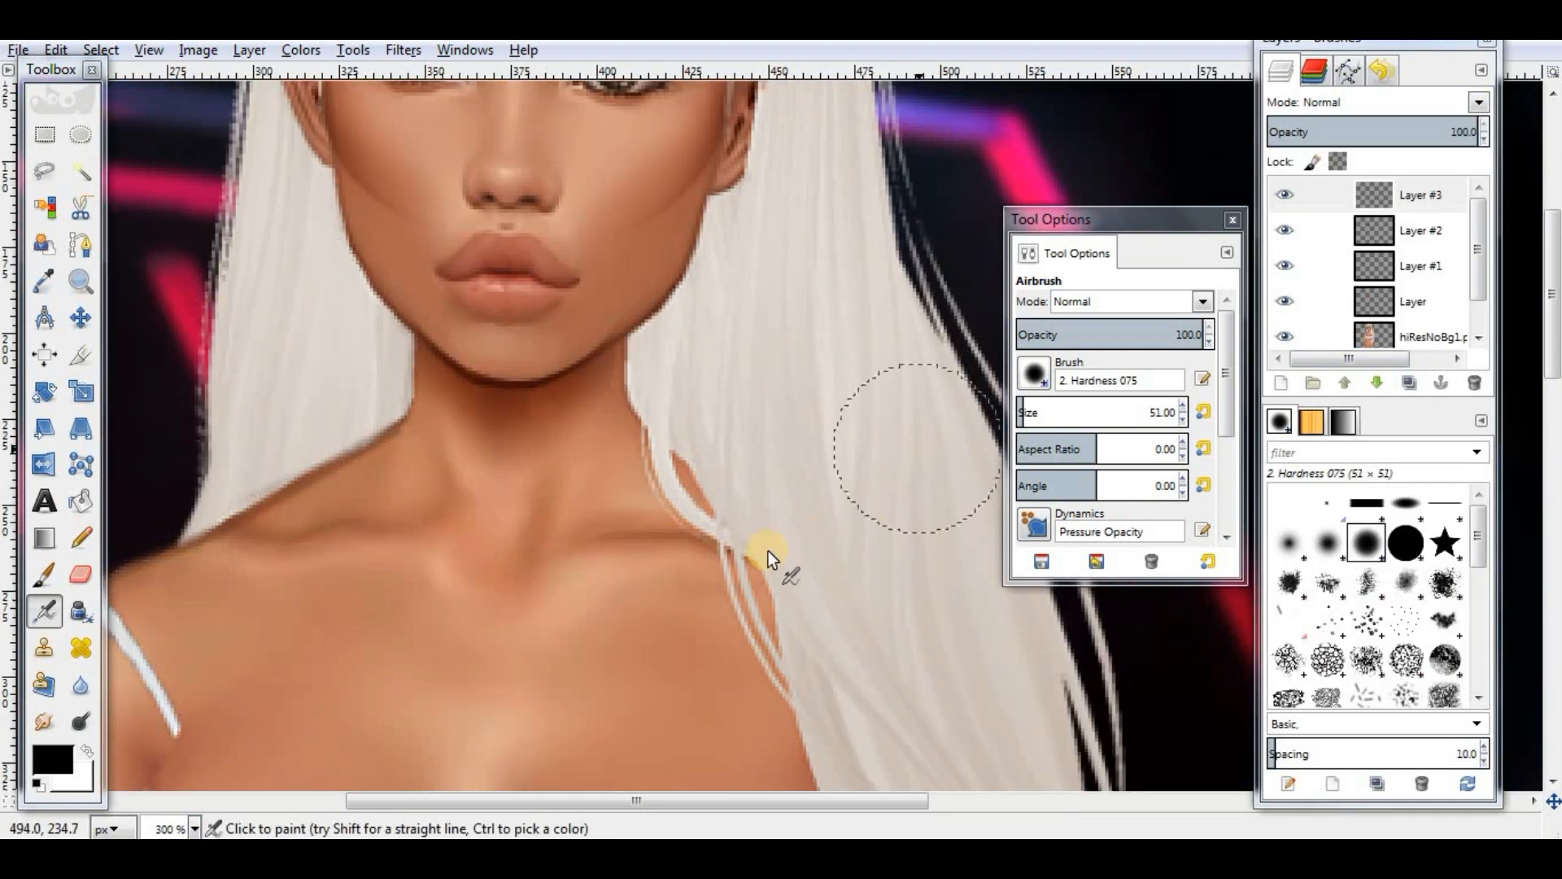
pyautogui.scroll(5, 769, 550)
pyautogui.scroll(-3, 472, 487)
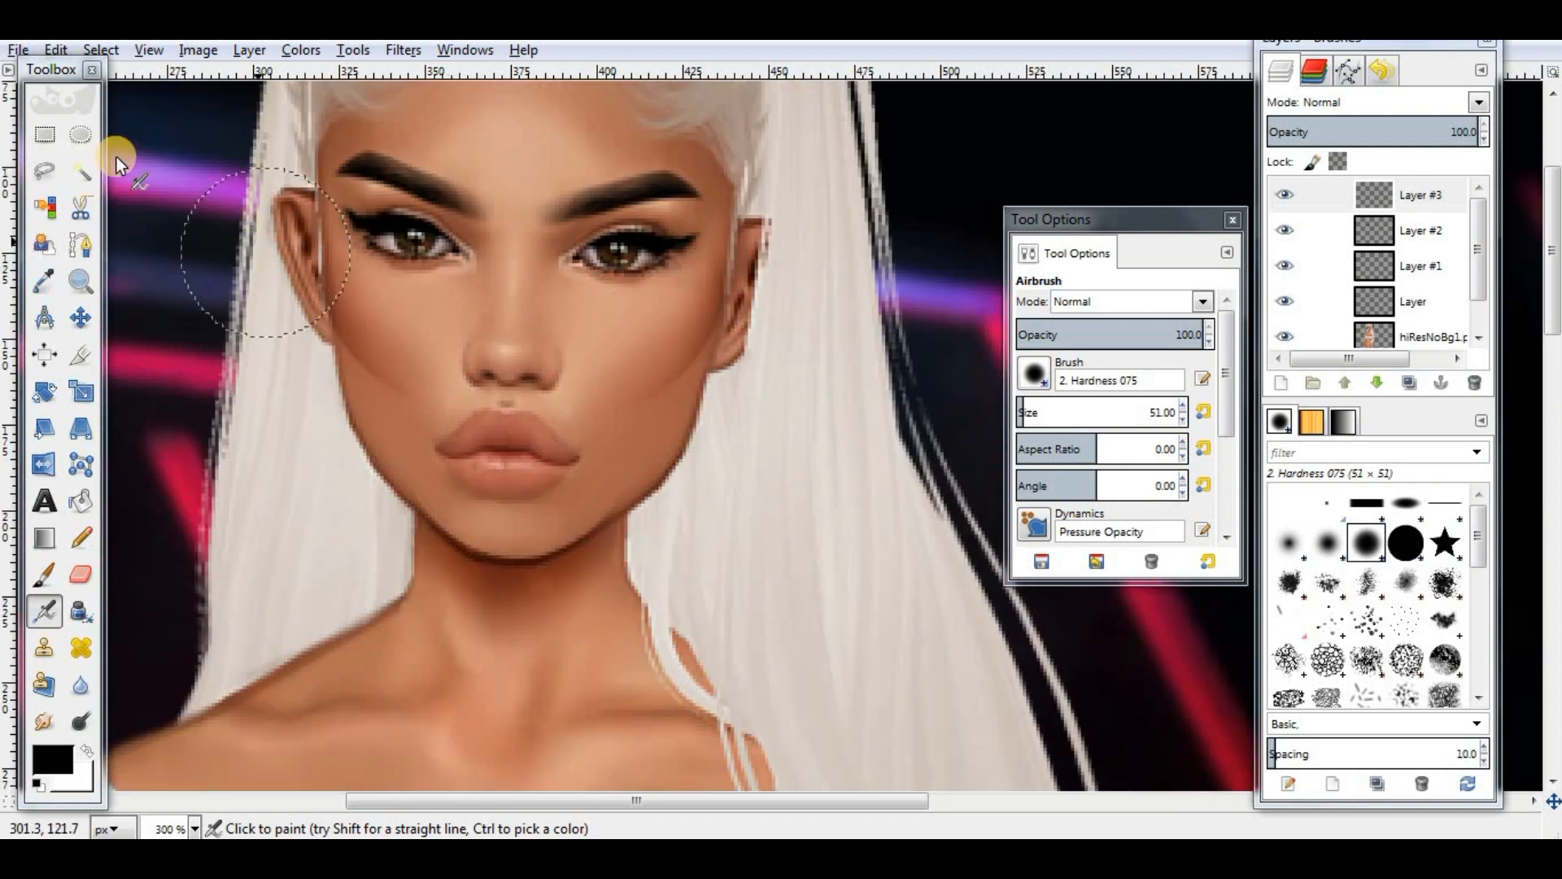
pyautogui.click(79, 135)
pyautogui.moveTo(576, 234); pyautogui.dragTo(652, 296)
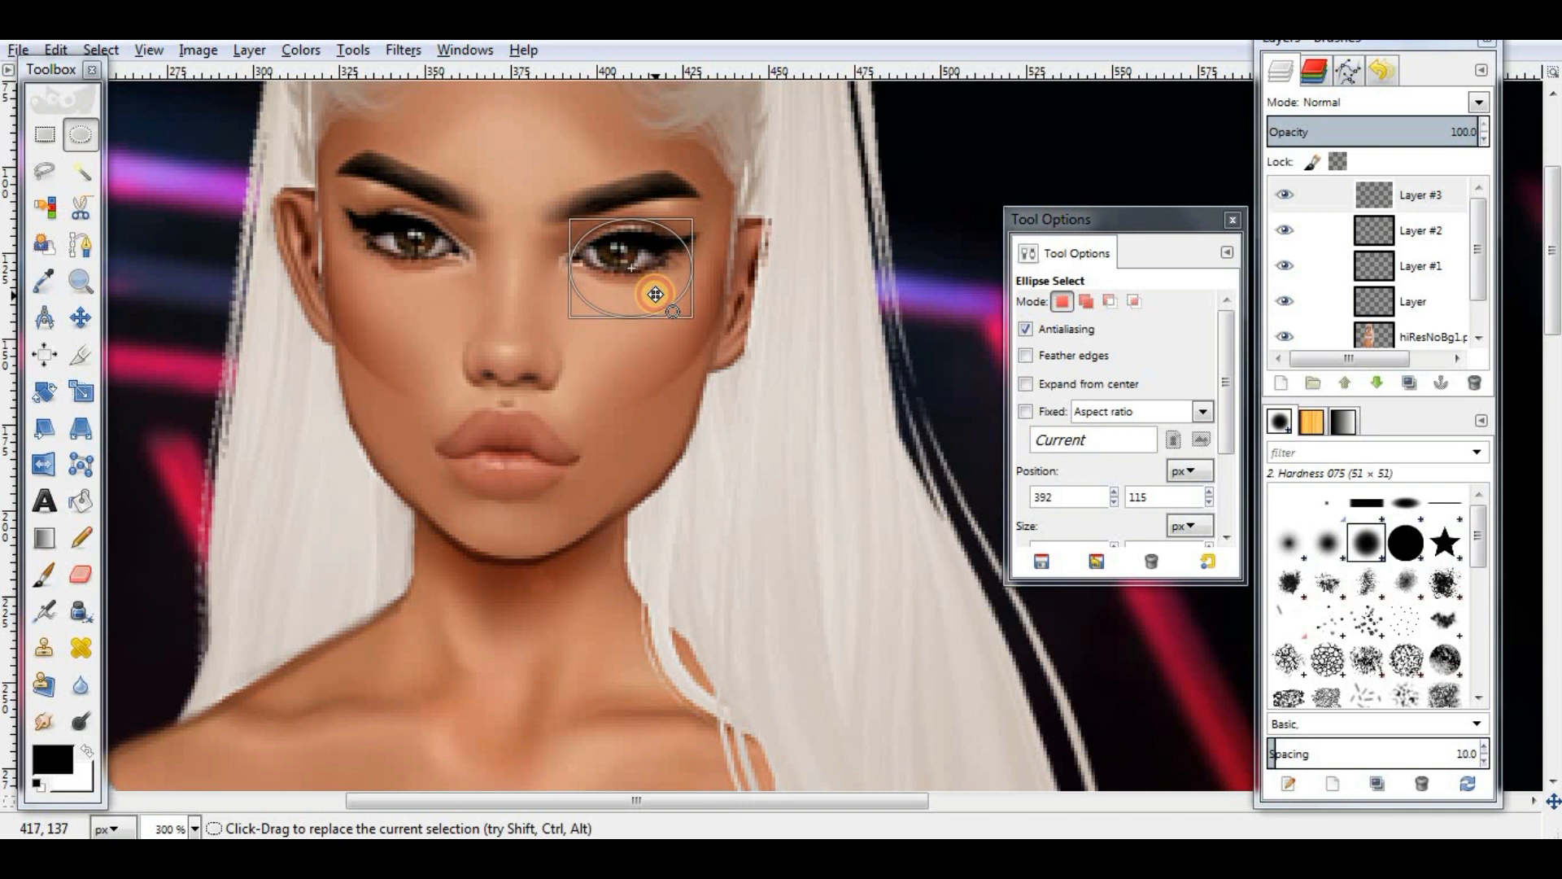
# Step: Brush black shading into the selected right-hand eye area with Paintbrush size 30, undoing the last stray stroke
pyautogui.click(45, 575)
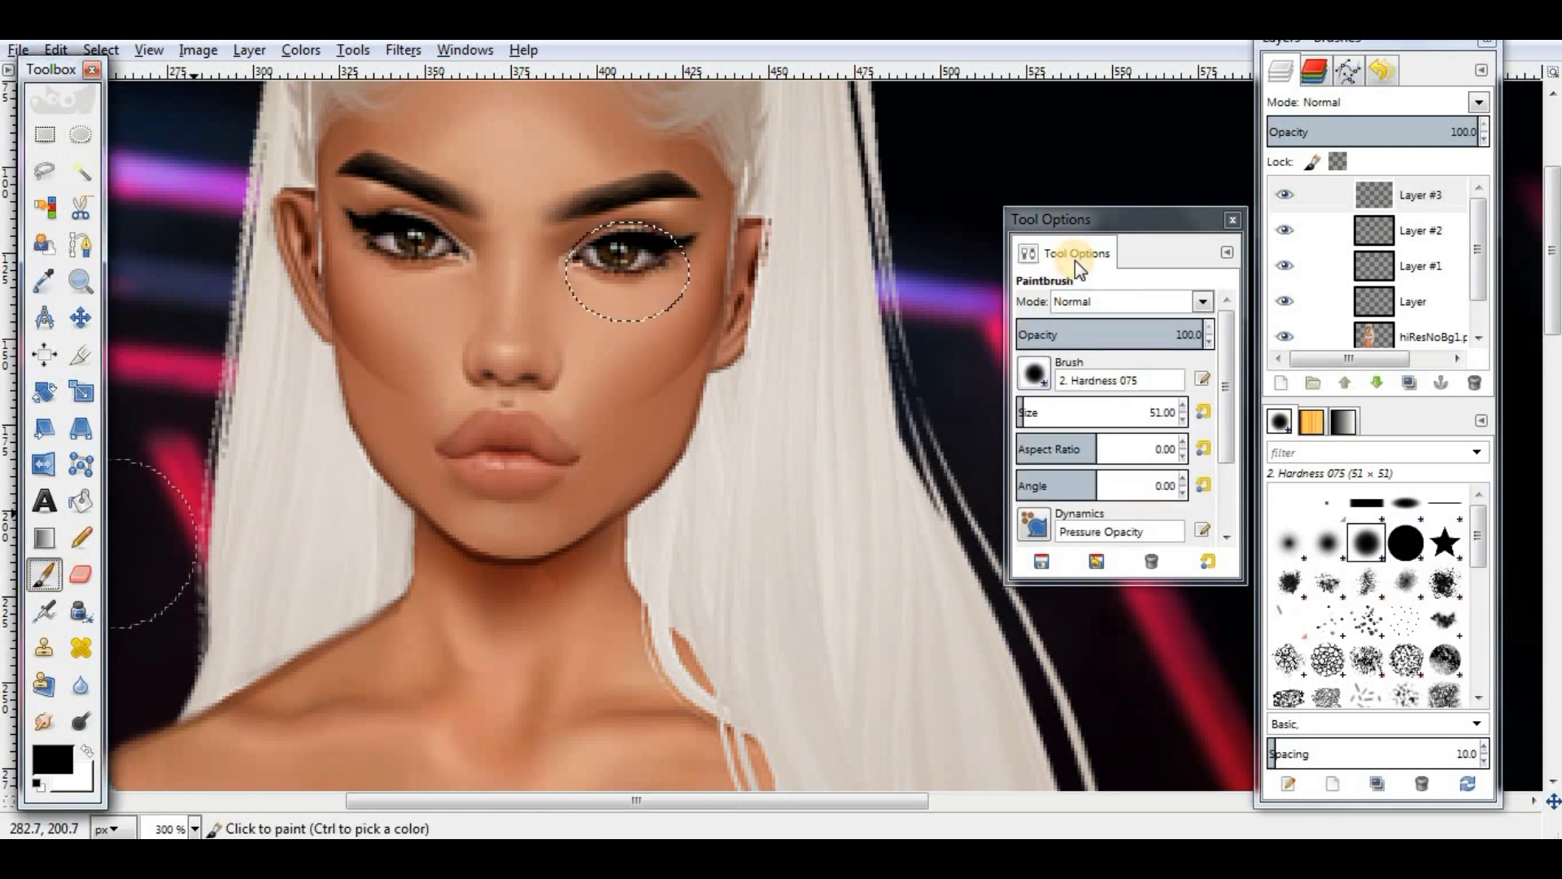
pyautogui.click(1184, 419)
pyautogui.click(1184, 419)
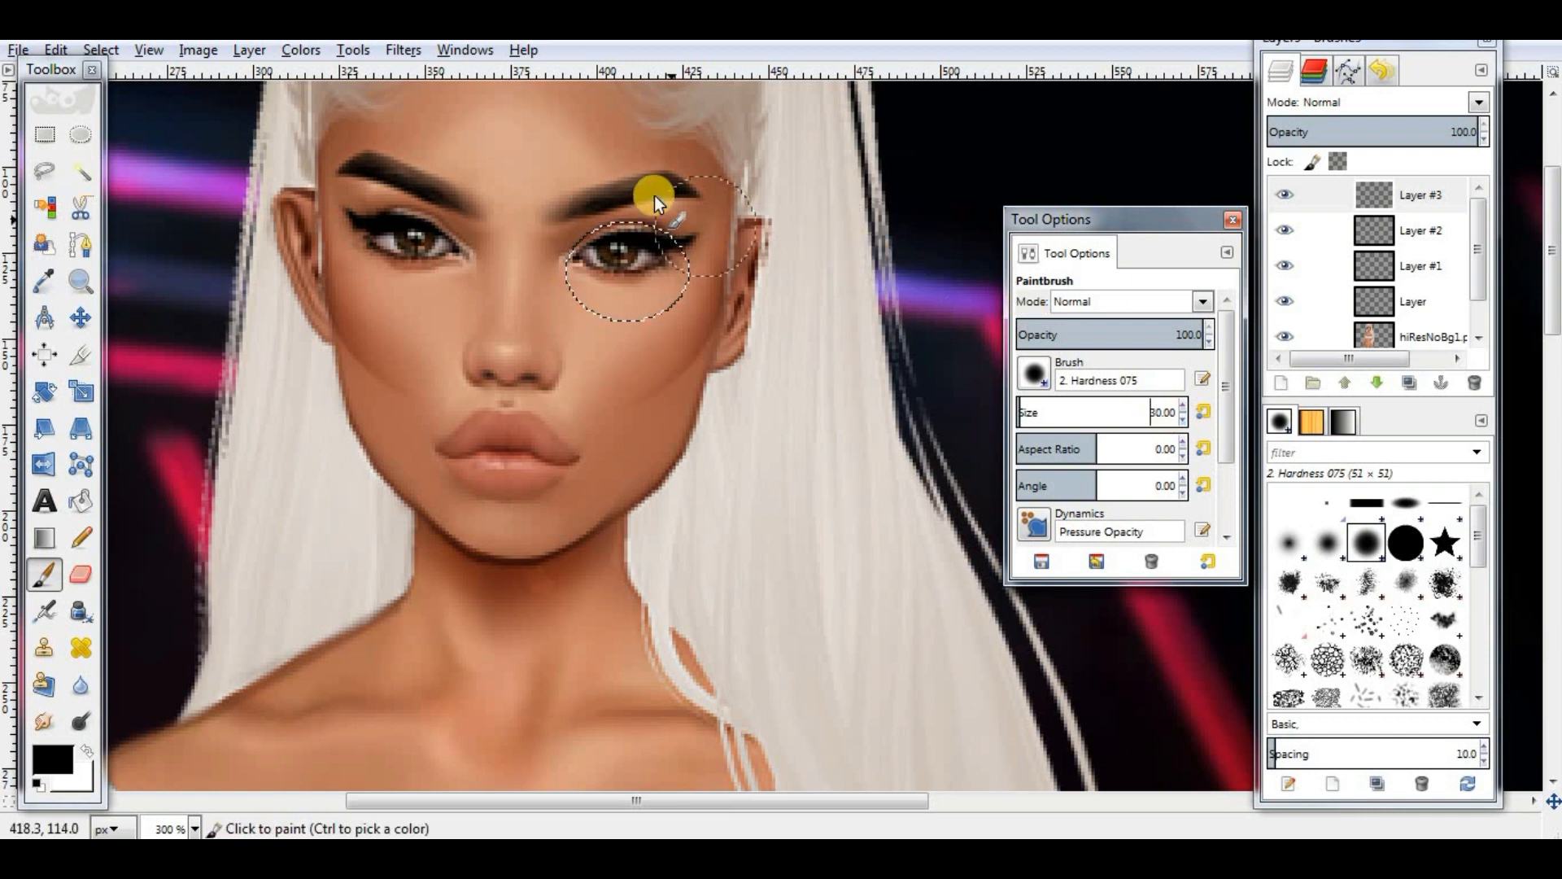
pyautogui.moveTo(642, 188); pyautogui.dragTo(588, 184)
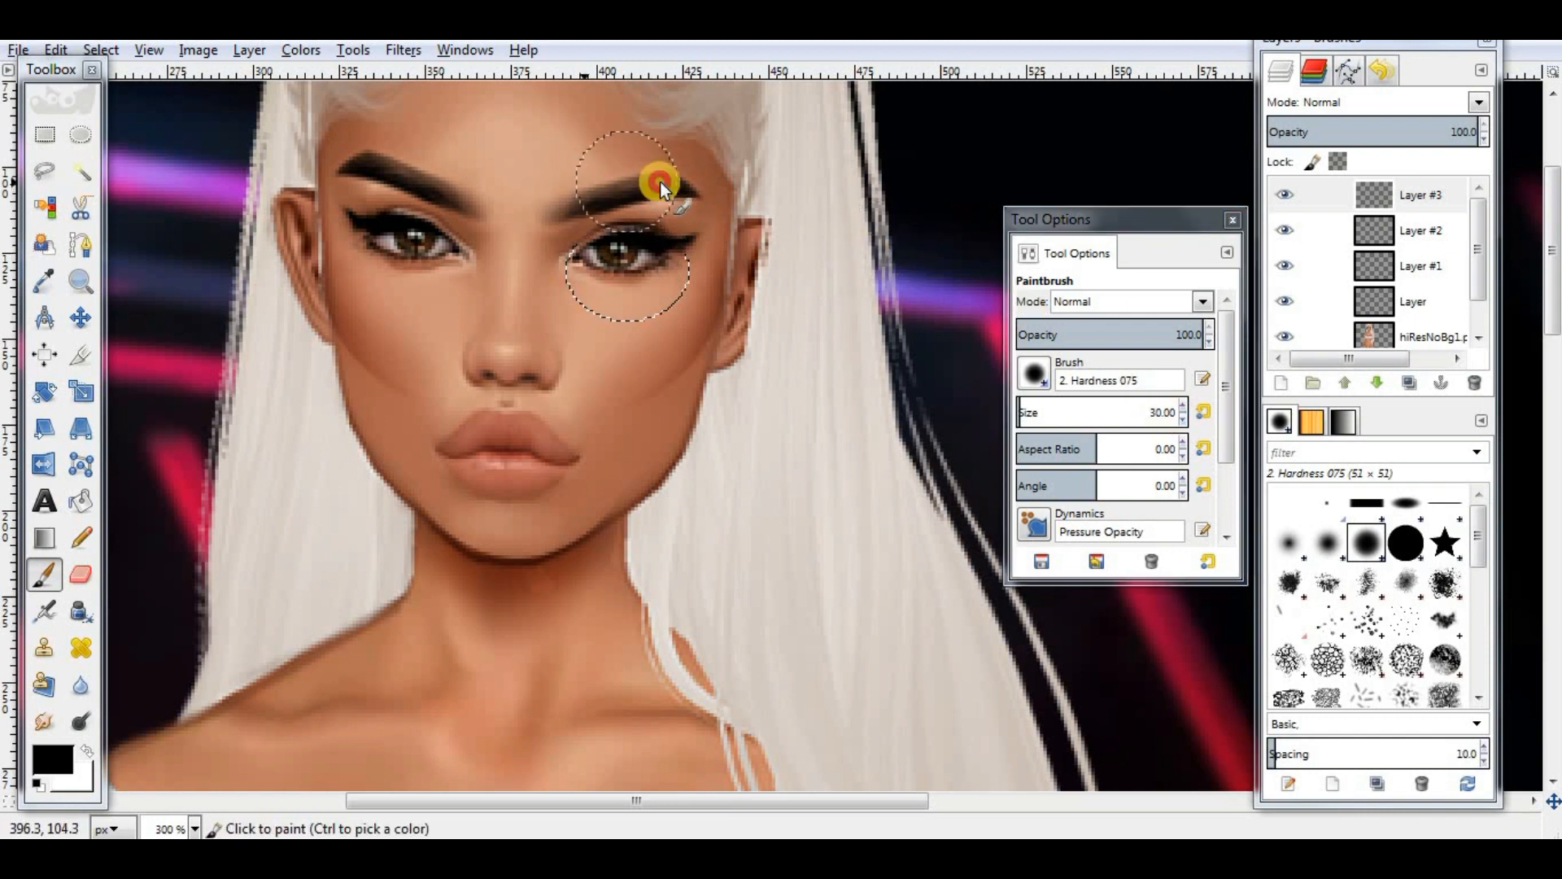
pyautogui.moveTo(775, 193); pyautogui.dragTo(844, 187)
pyautogui.hotkey('ctrl', 'z')
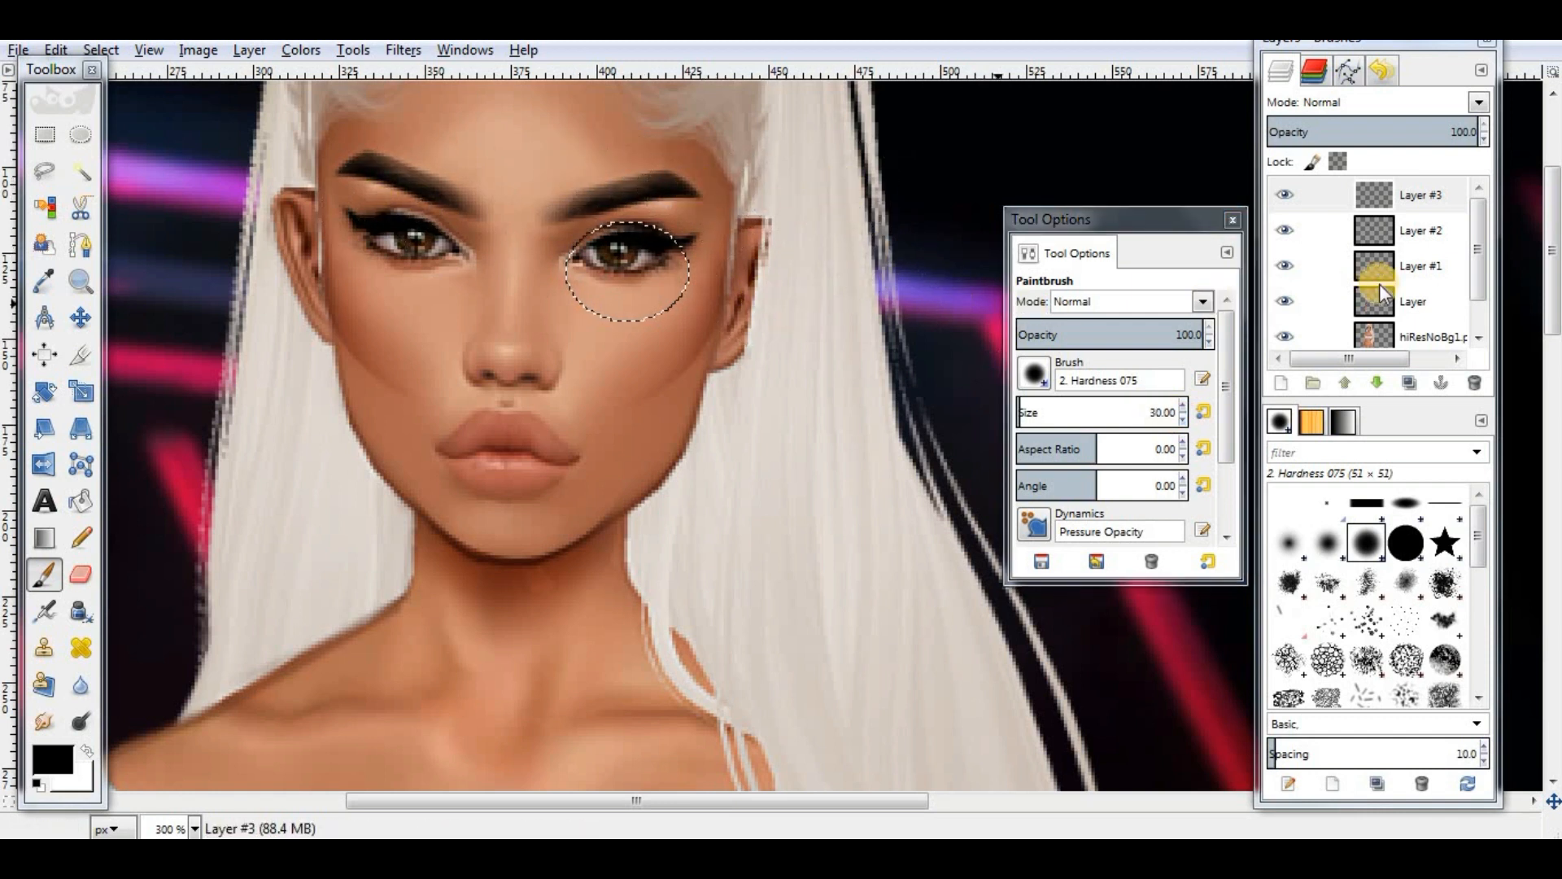
# Step: Select the left-hand eye area with an ellipse, brush black shading around it, and clear the selection
pyautogui.click(79, 134)
pyautogui.moveTo(363, 216); pyautogui.dragTo(423, 296)
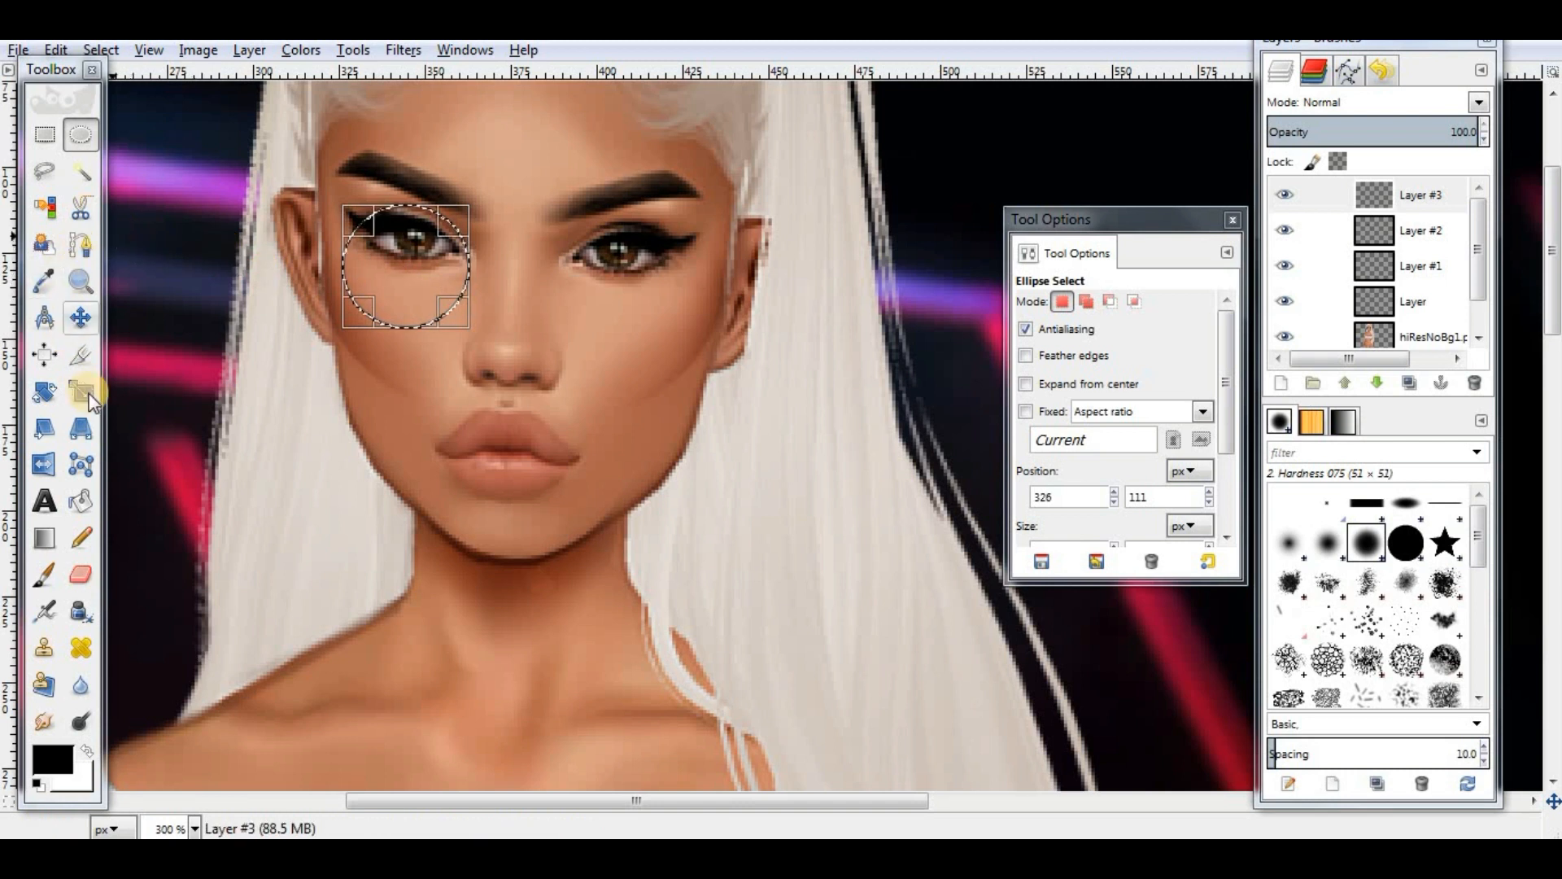
pyautogui.click(39, 576)
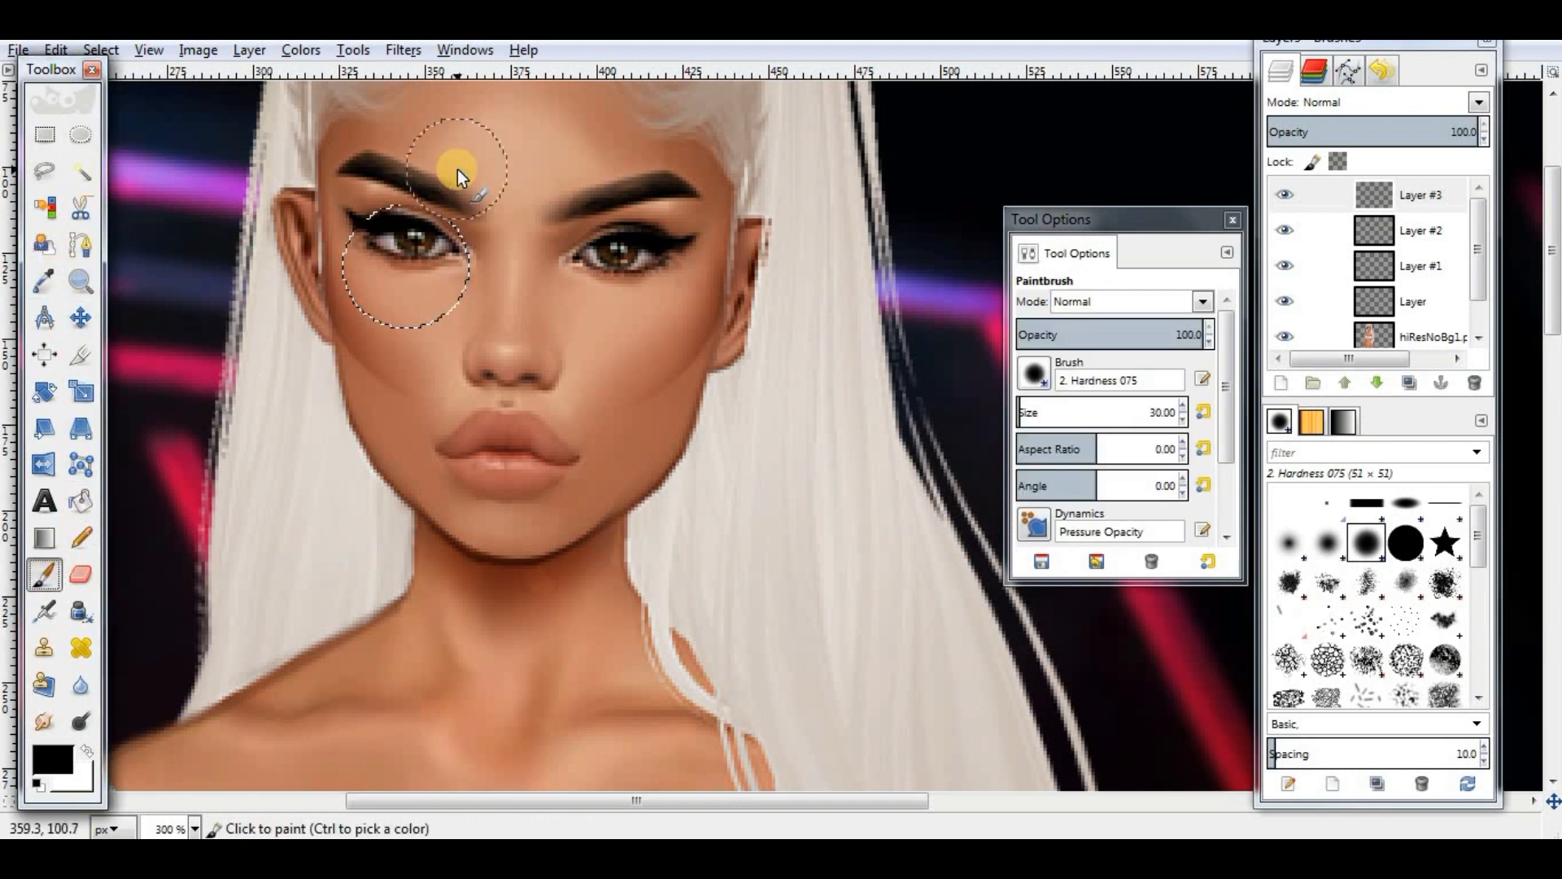
pyautogui.moveTo(256, 189); pyautogui.dragTo(168, 231)
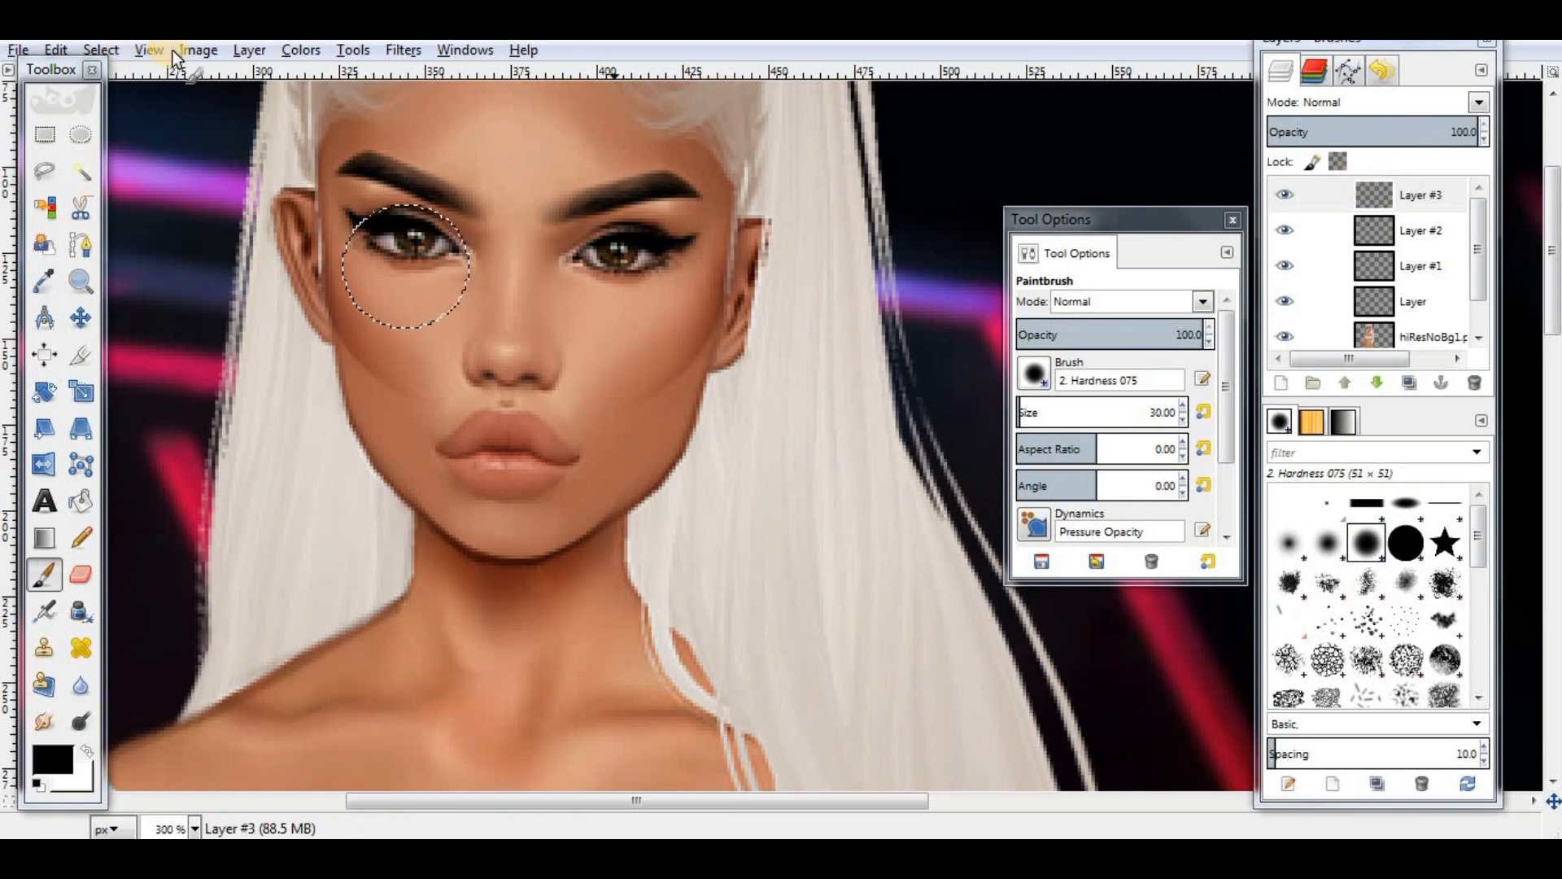
pyautogui.click(107, 50)
pyautogui.click(127, 107)
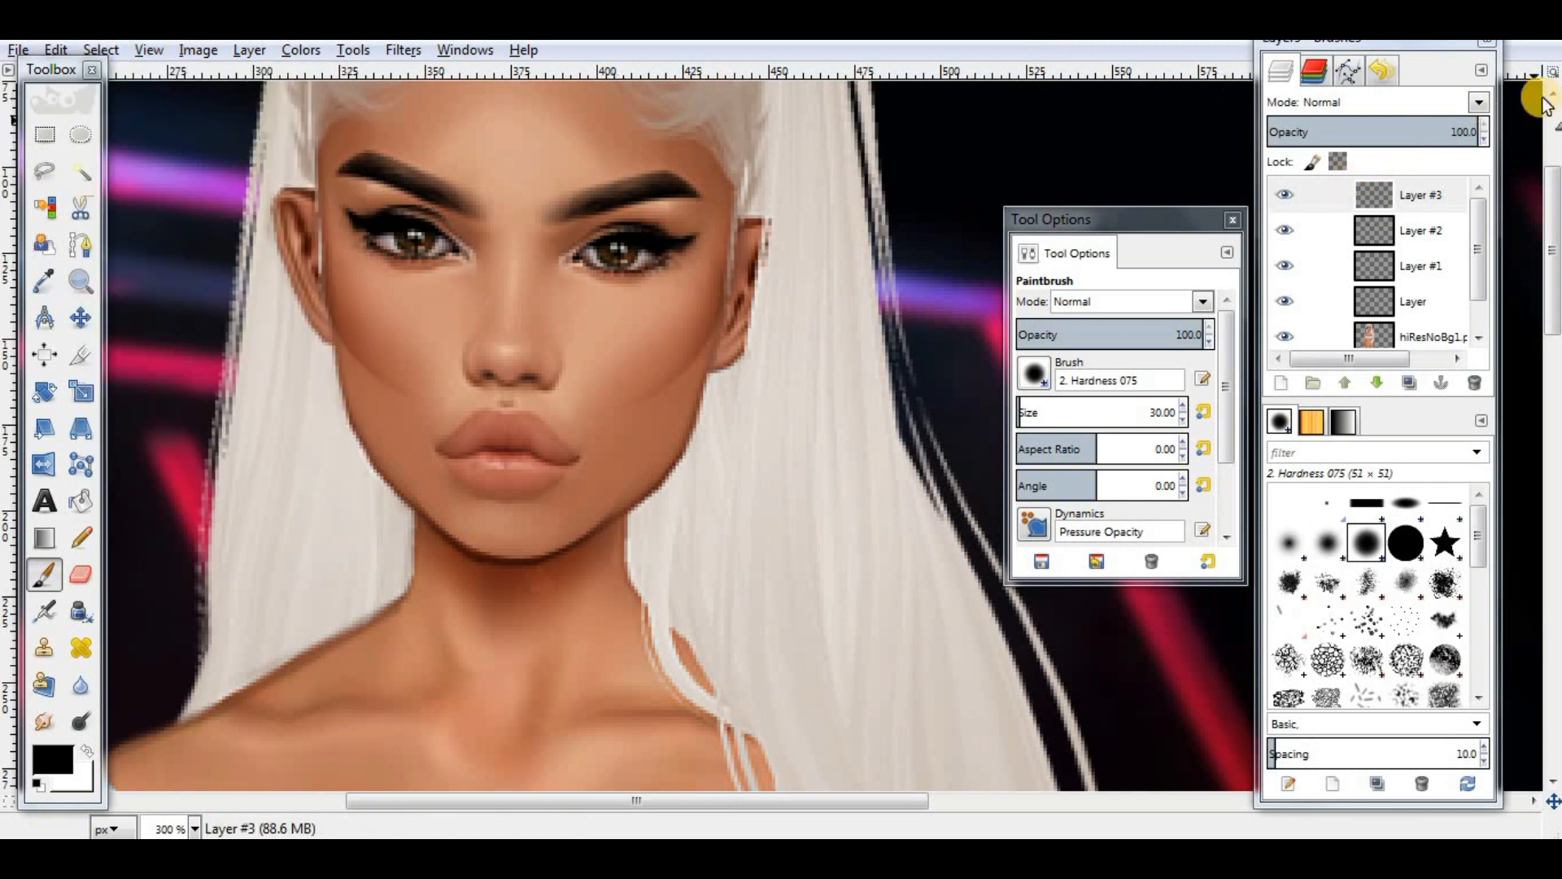
# Step: Set the eye shading layer to Overlay mode and add a transparent 1125 by 800 px layer
pyautogui.click(1475, 99)
pyautogui.click(1328, 379)
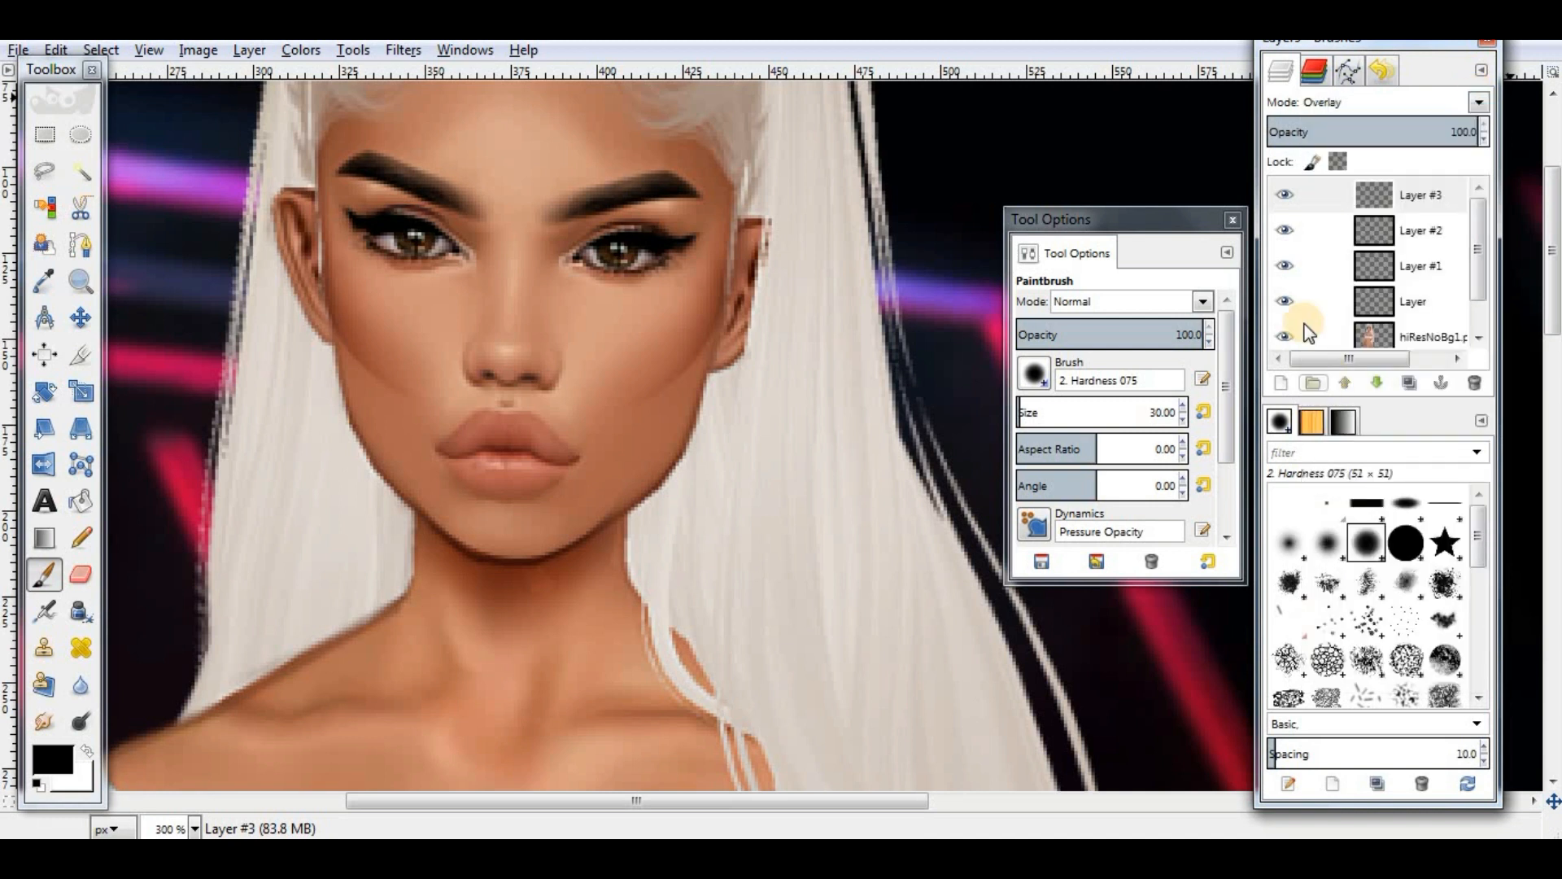
pyautogui.click(1291, 192)
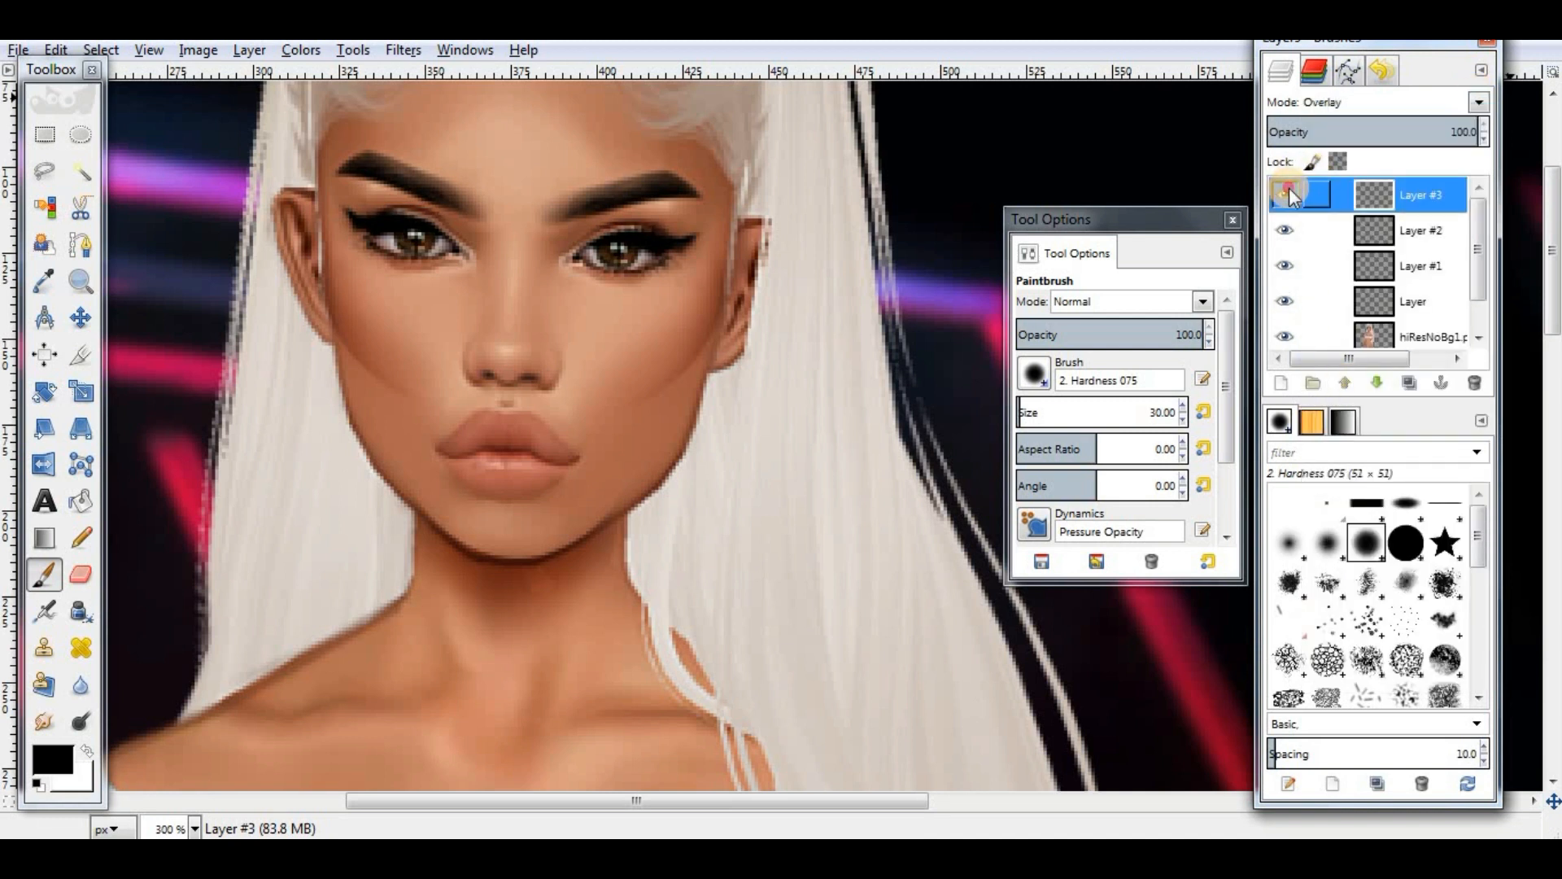
pyautogui.click(1281, 383)
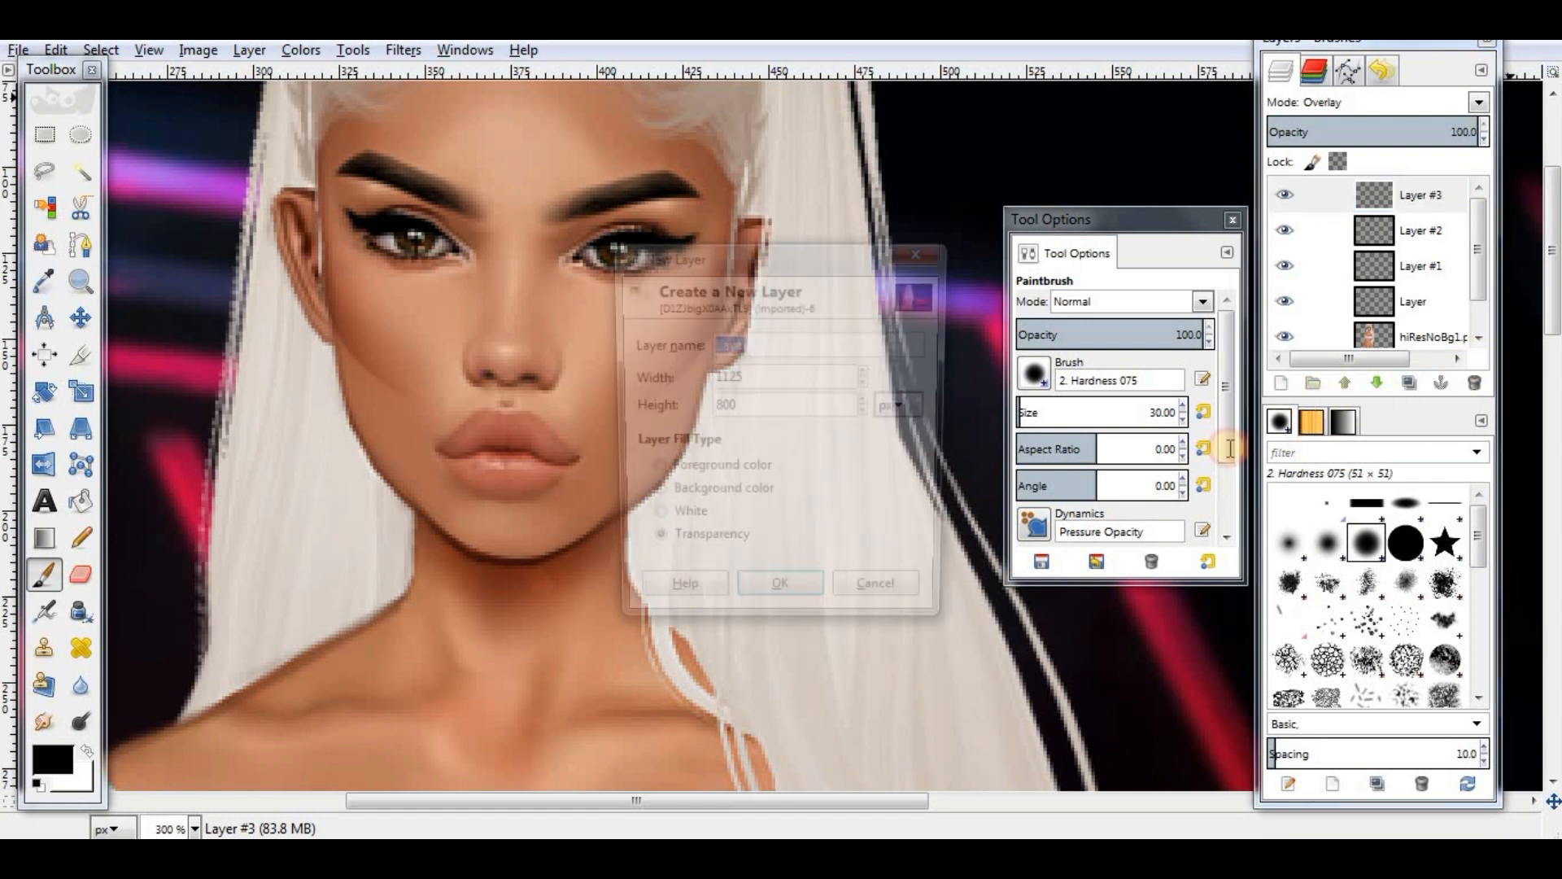
pyautogui.click(782, 598)
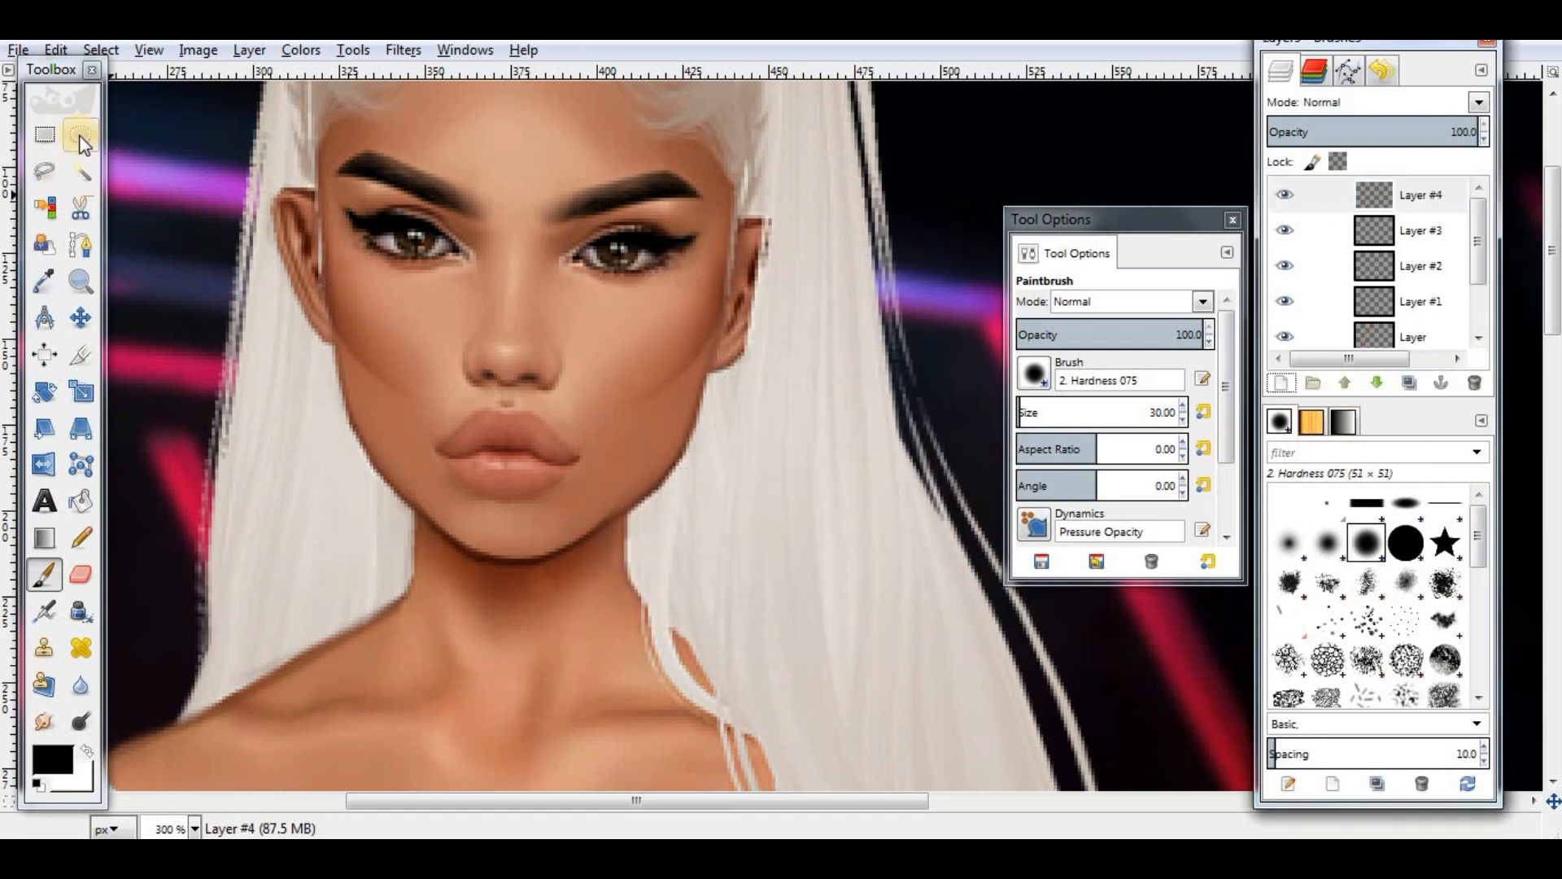
# Step: Draw a tighter elliptical selection around the right-hand eye and airbrush a black shadow beneath the lower lid
pyautogui.click(81, 134)
pyautogui.moveTo(550, 213); pyautogui.dragTo(660, 294)
pyautogui.moveTo(618, 245); pyautogui.dragTo(638, 237)
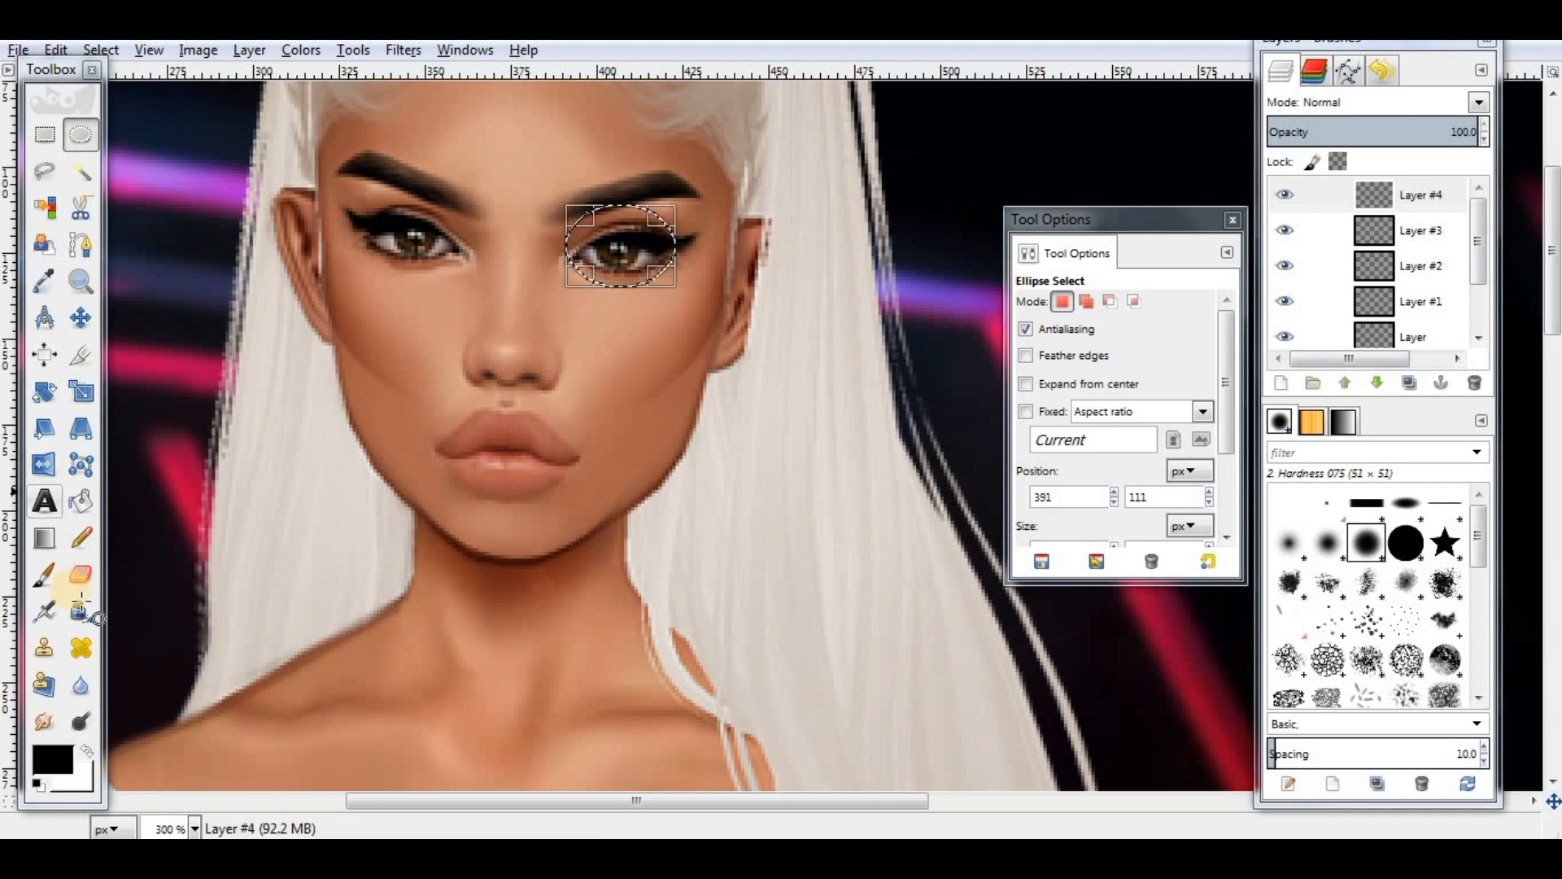
pyautogui.click(45, 610)
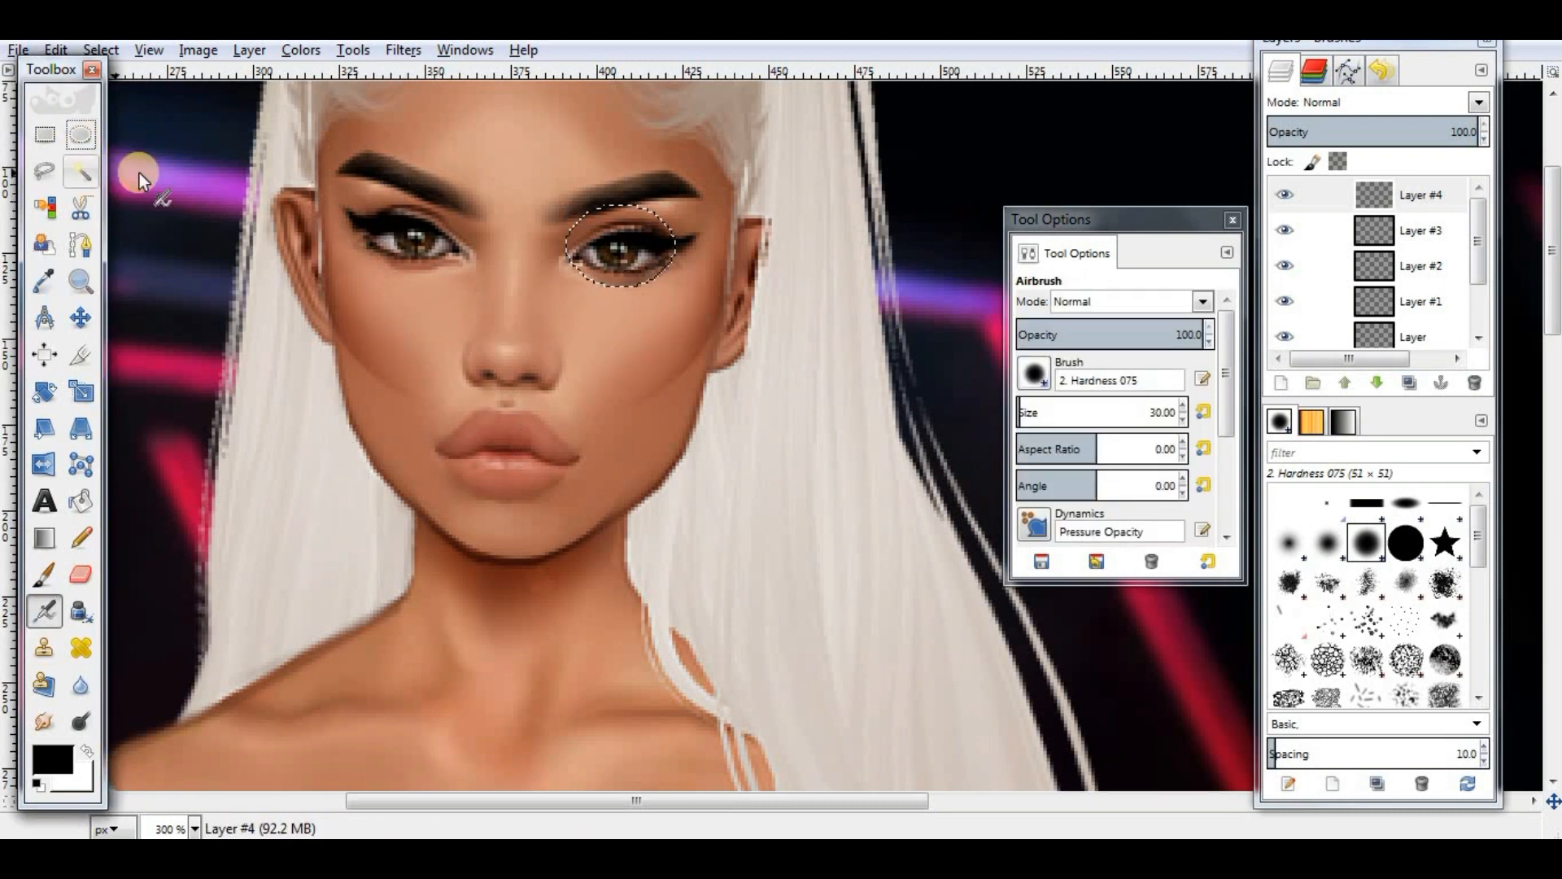
# Step: Select the left-hand eye with a similar ellipse, airbrush a black lower-lid shadow, and clear the selection
pyautogui.click(81, 135)
pyautogui.moveTo(350, 192); pyautogui.dragTo(484, 274)
pyautogui.click(47, 610)
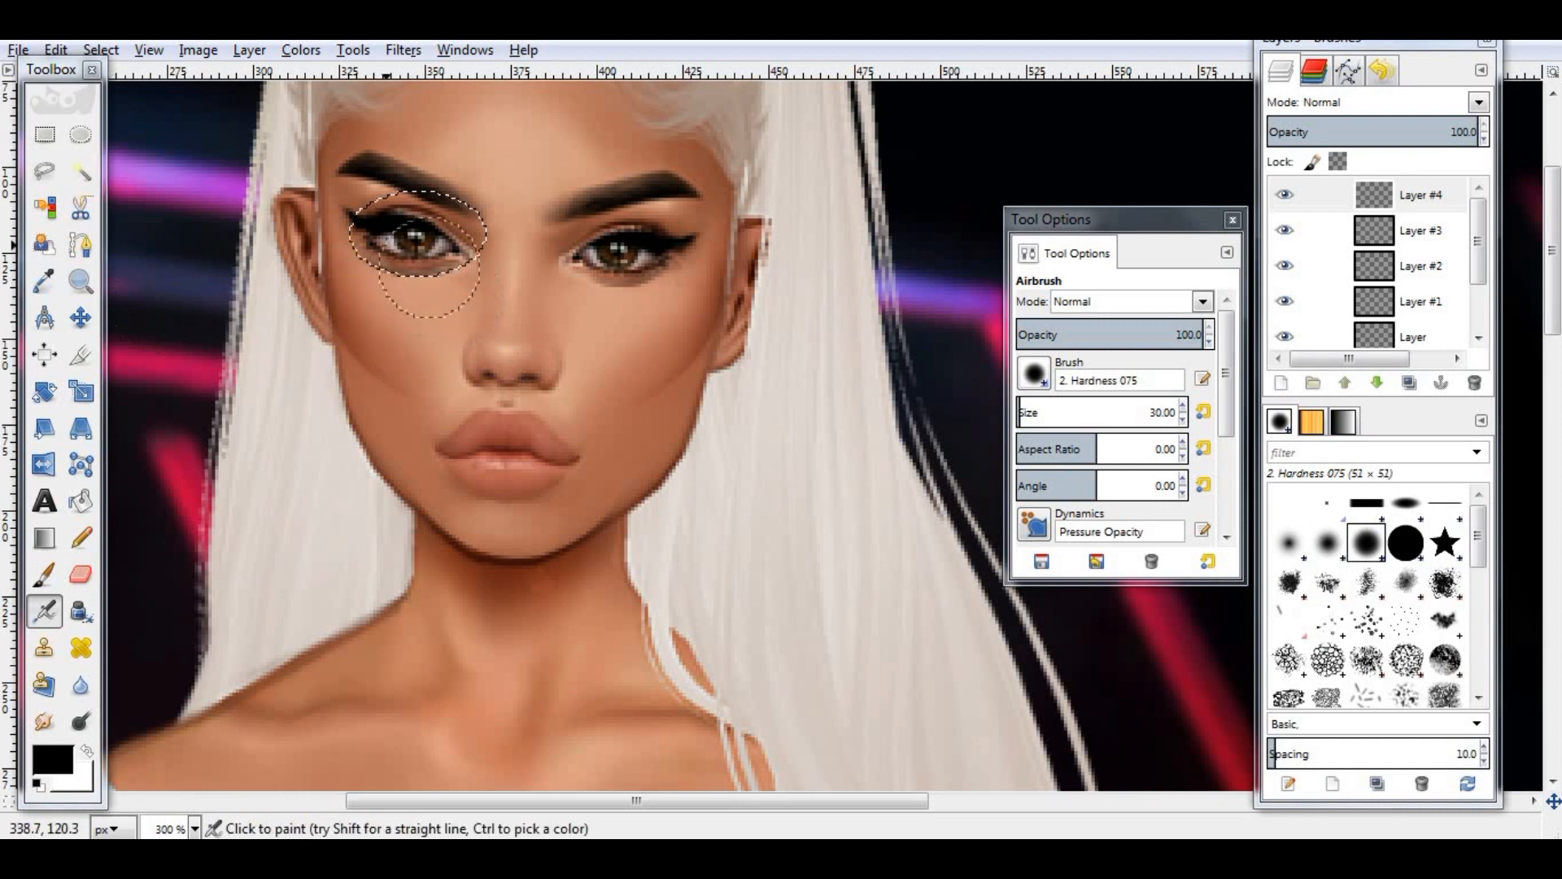
pyautogui.click(100, 50)
pyautogui.click(113, 108)
pyautogui.click(81, 318)
pyautogui.moveTo(426, 269); pyautogui.dragTo(423, 270)
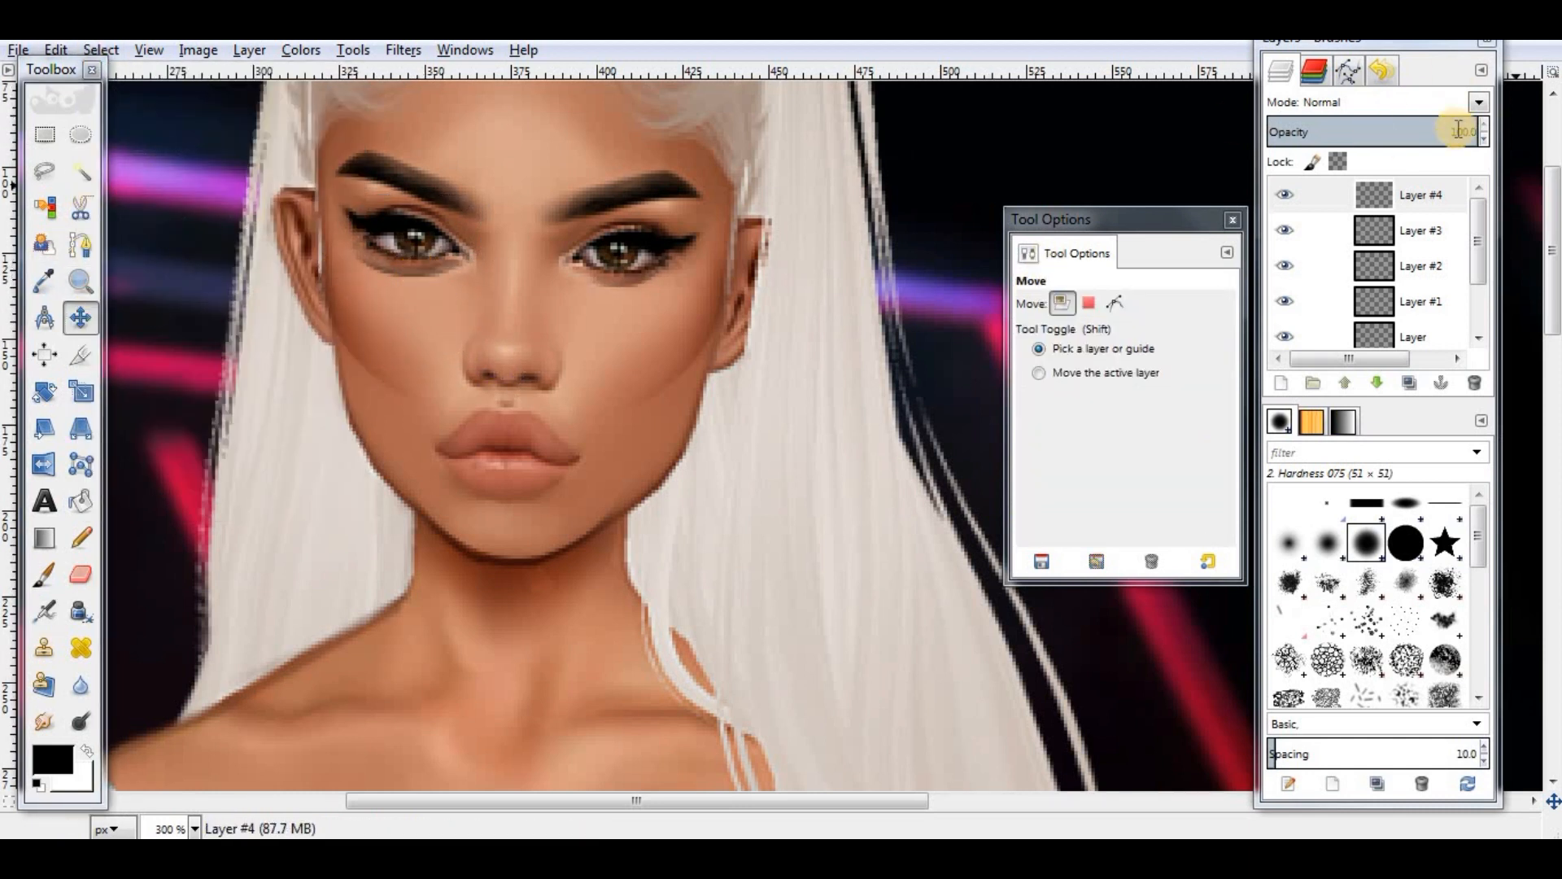
# Step: Set the lower-lid shadow layer to Overlay mode and add a new transparent 1125 by 800 px layer
pyautogui.click(1477, 102)
pyautogui.click(1281, 197)
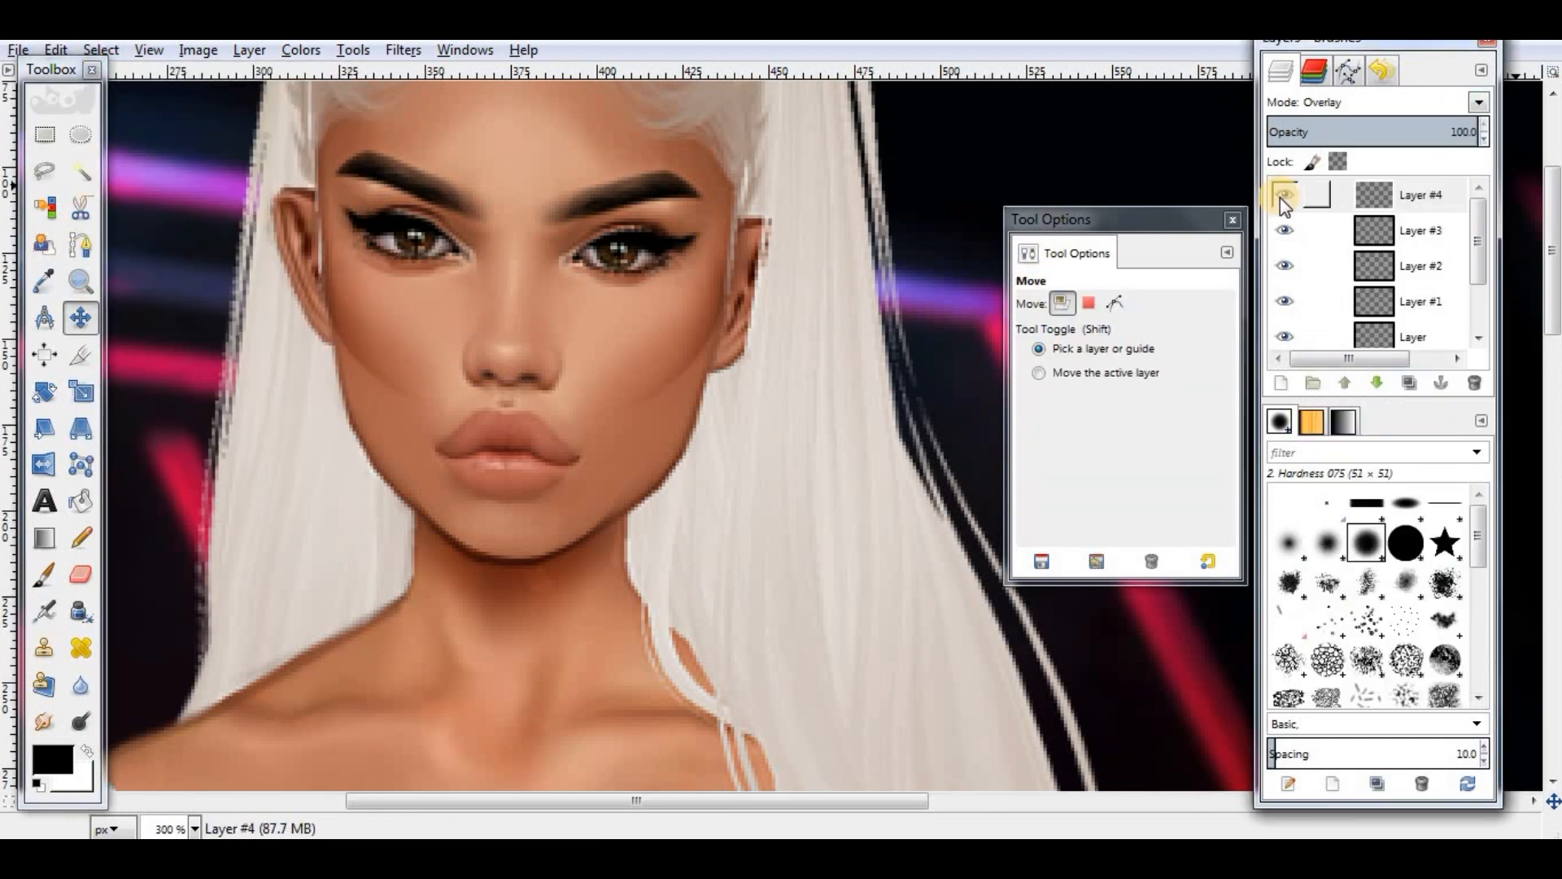
pyautogui.click(1283, 384)
pyautogui.click(779, 602)
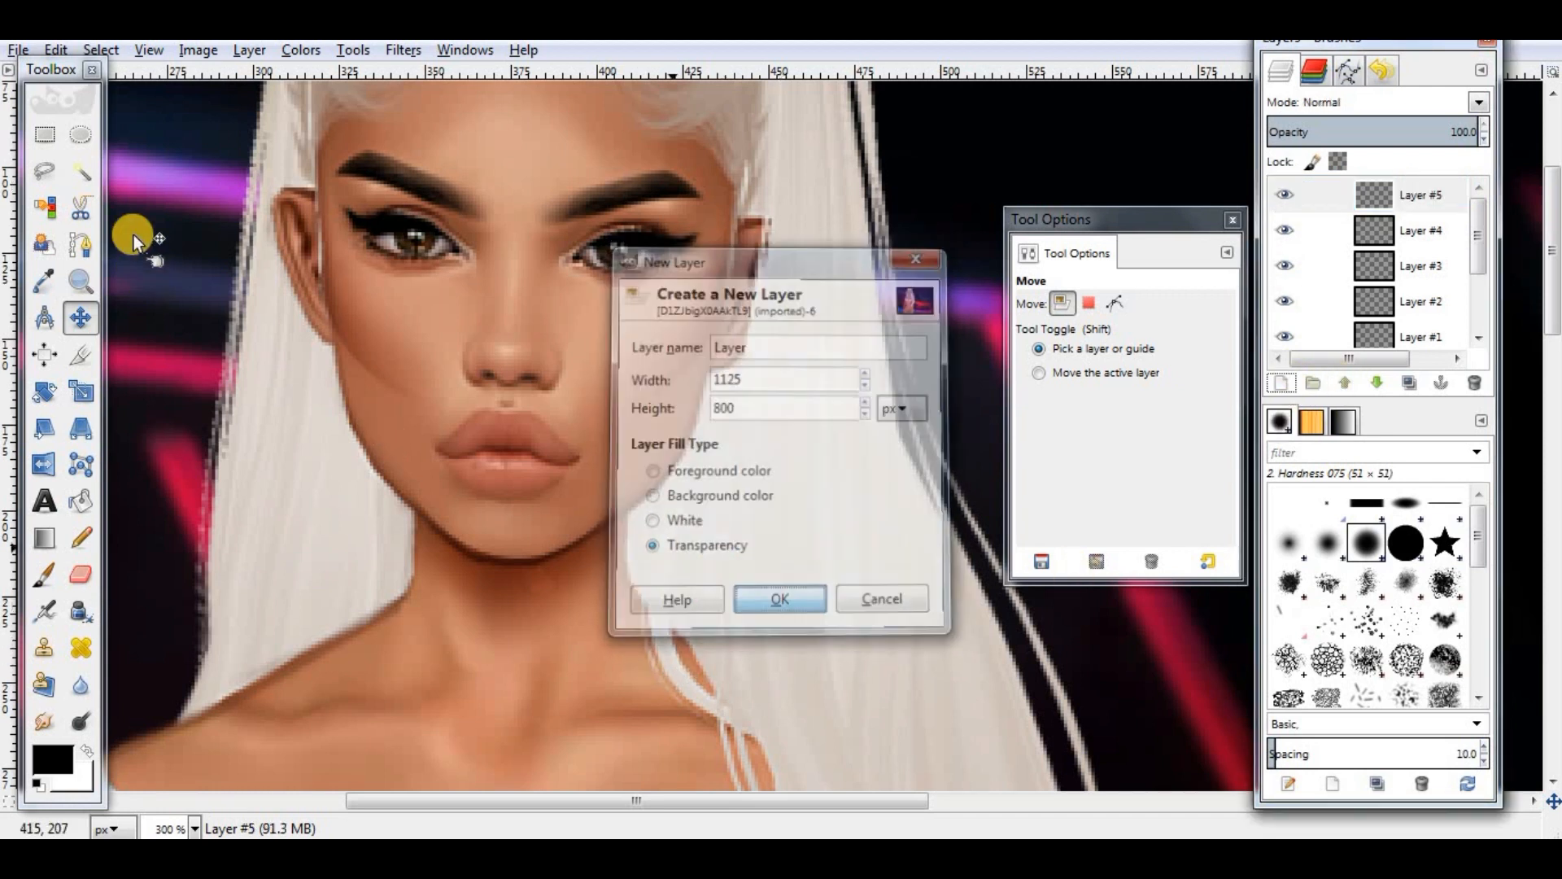
# Step: Airbrush a black curve from the right-hand inner brow down the nose outside an elliptical eye selection, and clear the selection
pyautogui.click(81, 134)
pyautogui.moveTo(472, 195); pyautogui.dragTo(646, 350)
pyautogui.moveTo(559, 306); pyautogui.dragTo(576, 306)
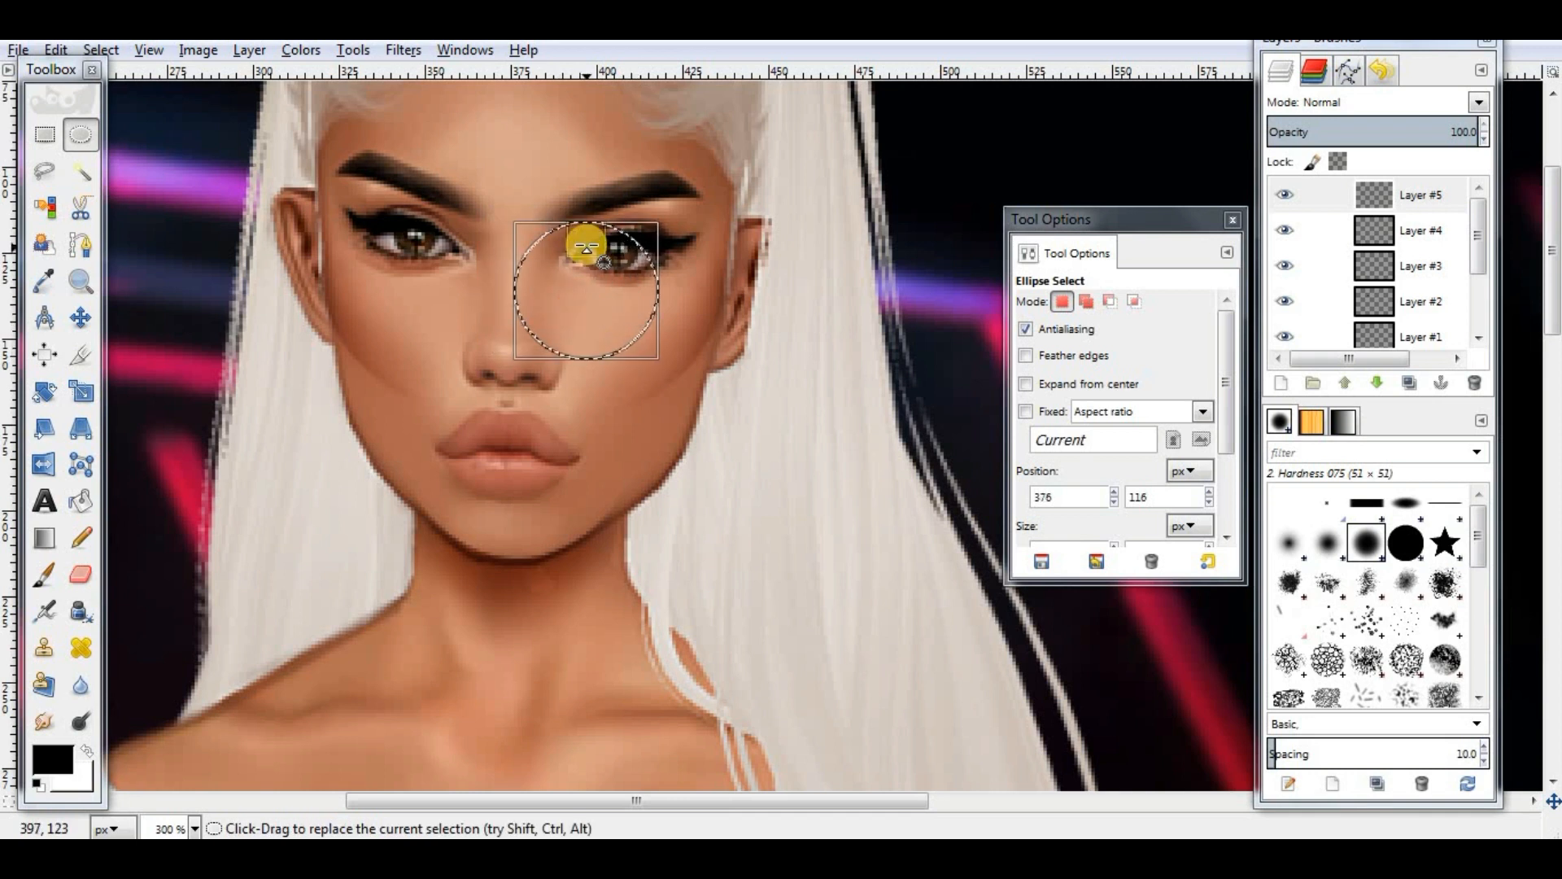
pyautogui.moveTo(589, 240); pyautogui.dragTo(593, 216)
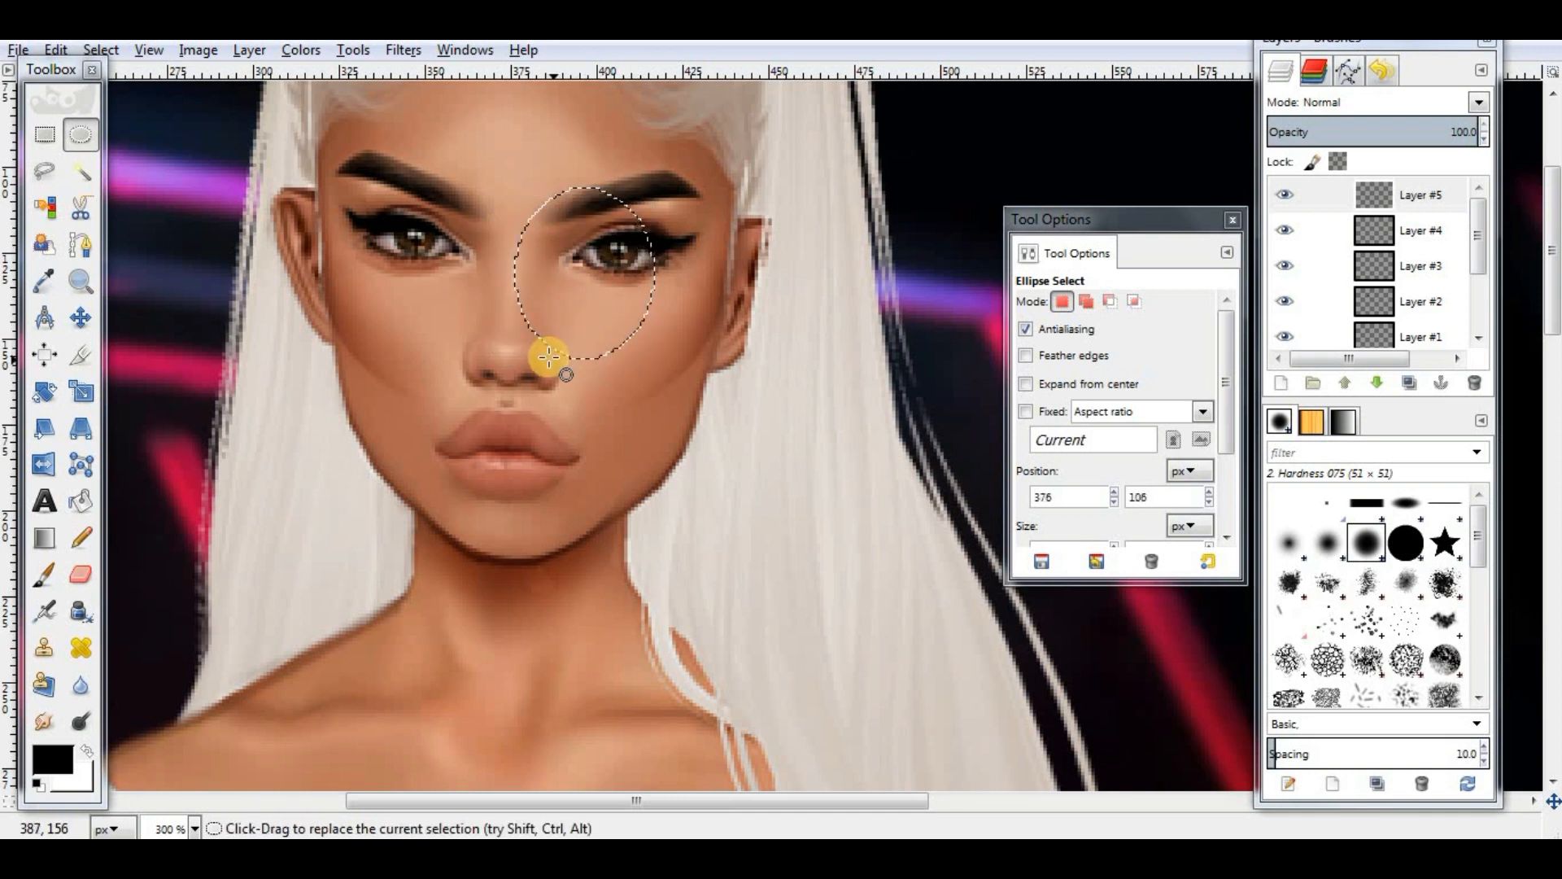
pyautogui.moveTo(521, 368); pyautogui.dragTo(557, 196)
pyautogui.click(101, 50)
pyautogui.click(122, 101)
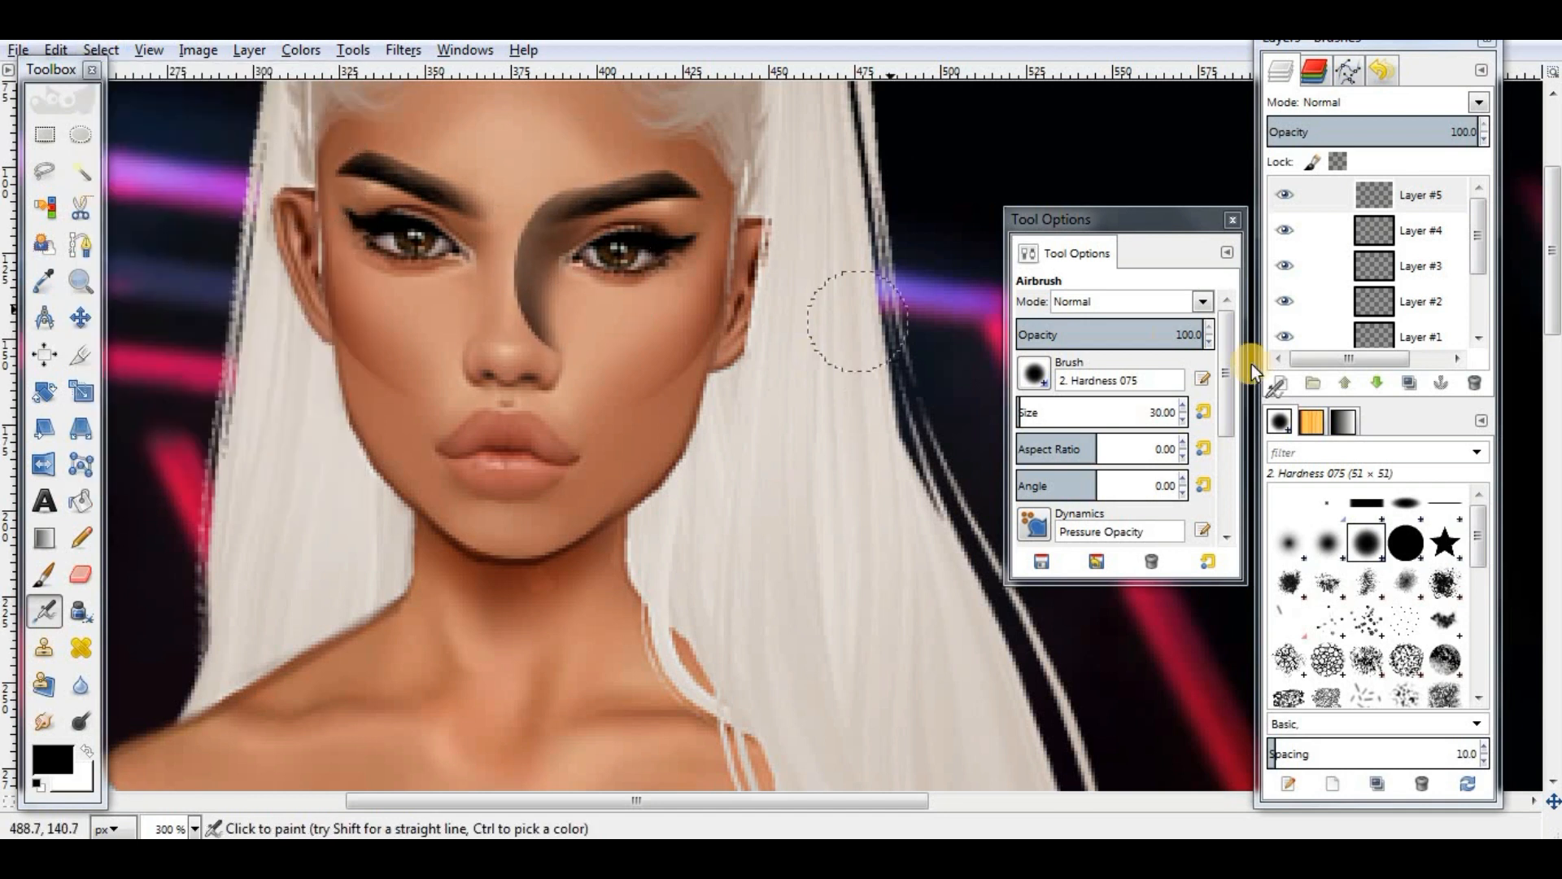
# Step: Duplicate the nose contour layer, flip it horizontally, and move the copy to the opposite side of the nose
pyautogui.click(1410, 382)
pyautogui.rightClick(1393, 197)
pyautogui.click(1257, 370)
pyautogui.click(44, 465)
pyautogui.click(534, 299)
pyautogui.click(85, 323)
pyautogui.moveTo(644, 269); pyautogui.dragTo(583, 266)
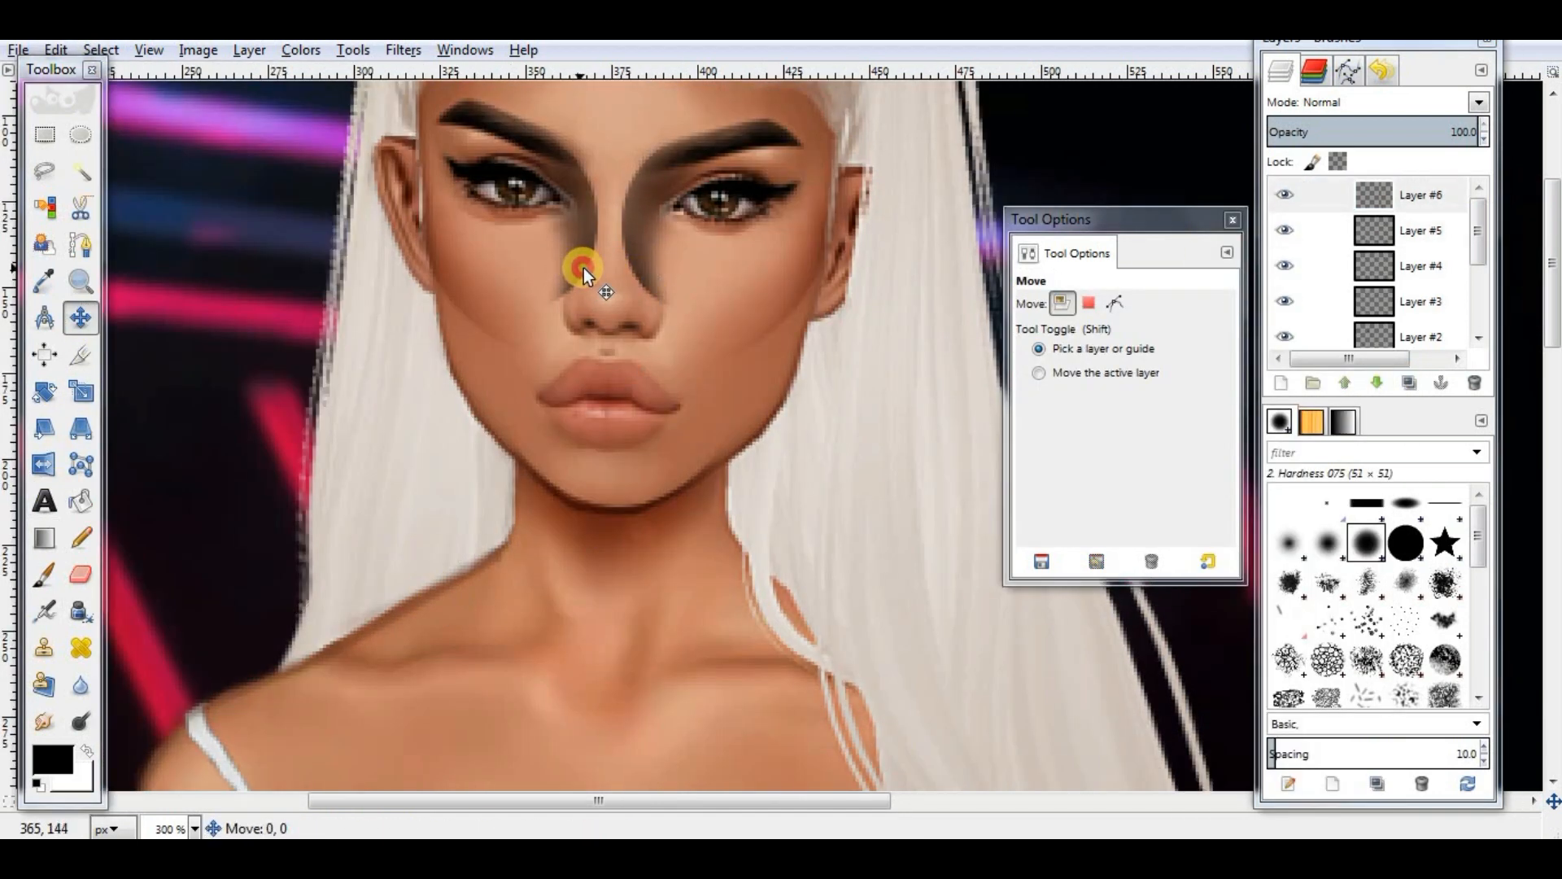
# Step: Merge the mirrored nose contour down, set the merged layer to Overlay mode, and adjust its opacity
pyautogui.rightClick(1436, 196)
pyautogui.click(1269, 368)
pyautogui.click(1480, 103)
pyautogui.click(1306, 372)
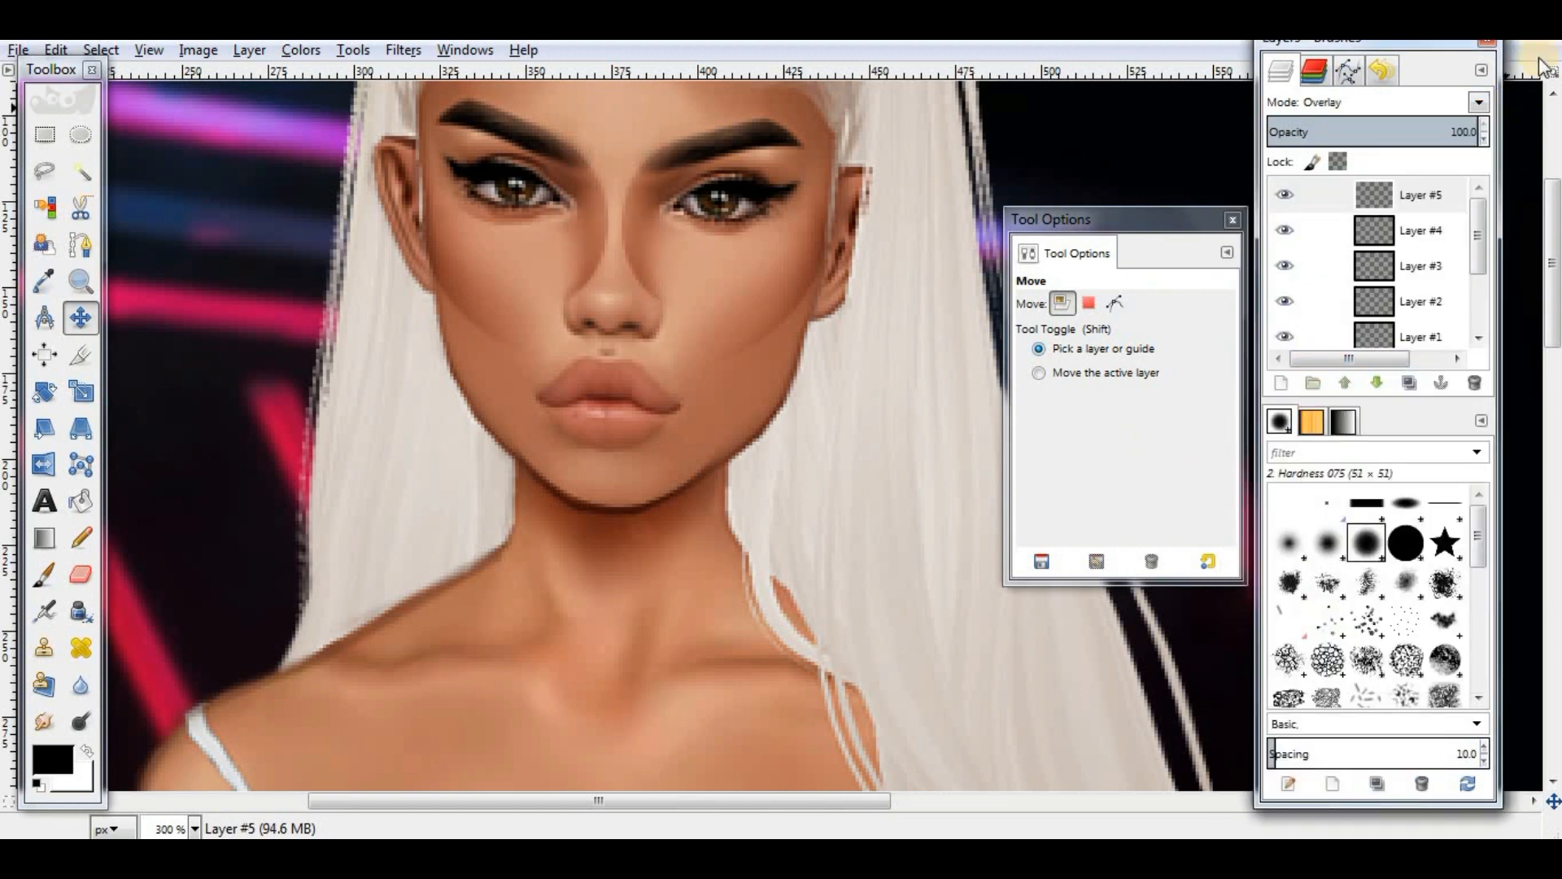
pyautogui.click(1386, 131)
# Step: Add a transparent layer, select the nose bridge with a narrow upright ellipse, and airbrush black shading at the nose tip
pyautogui.click(1277, 384)
pyautogui.press('Return')
pyautogui.press('e')
pyautogui.moveTo(581, 168); pyautogui.dragTo(642, 324)
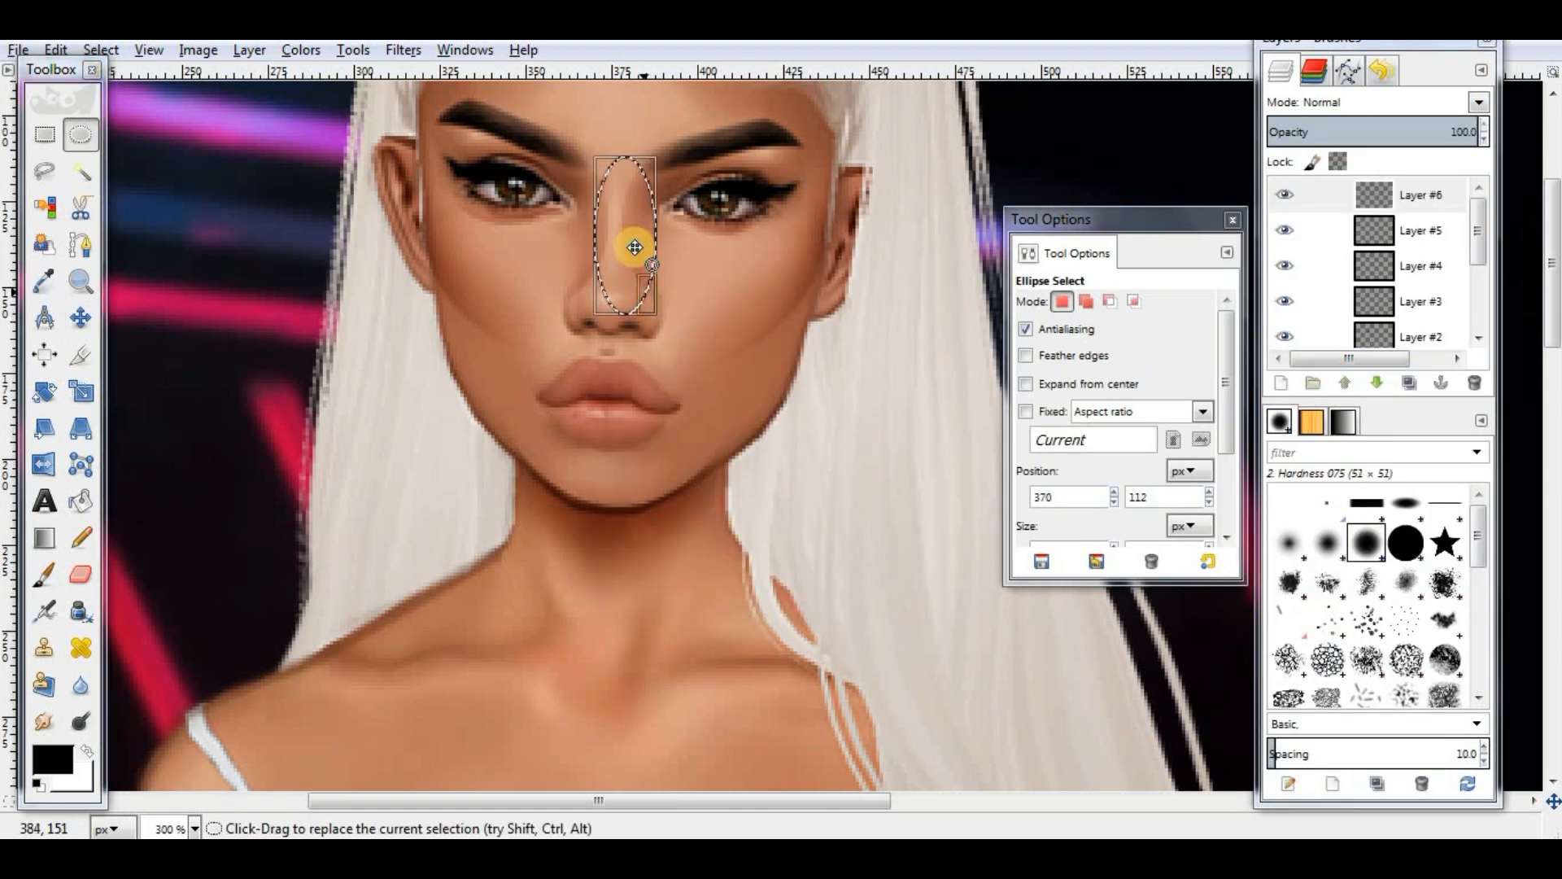
pyautogui.click(44, 610)
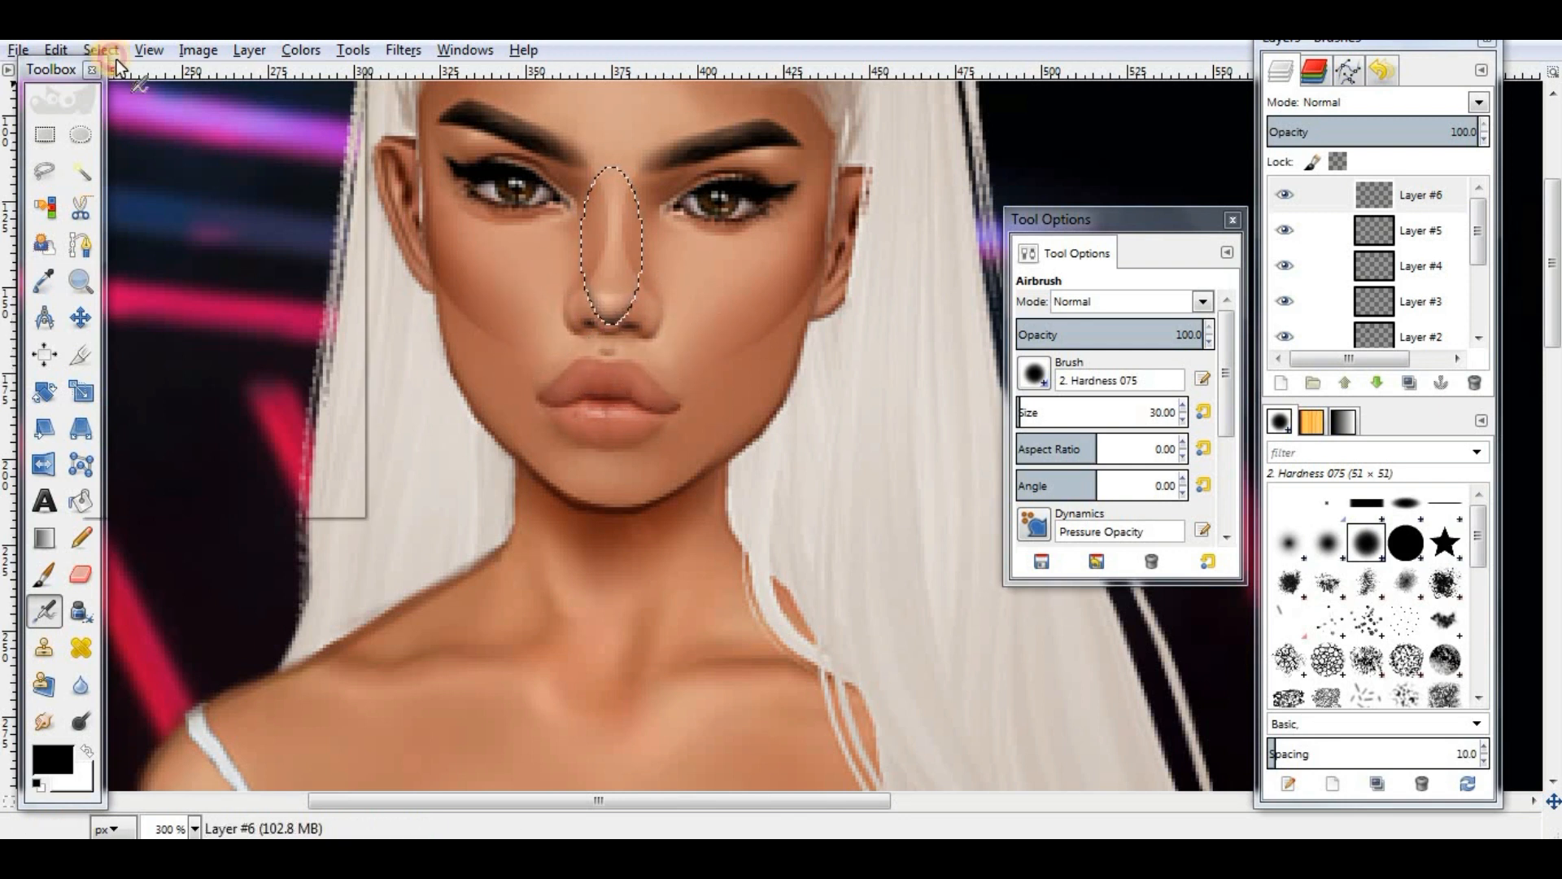
# Step: Airbrush shading around a small elliptical selection on the nose tip, undo the last stroke, and clear the selection
pyautogui.click(81, 134)
pyautogui.moveTo(588, 278)
pyautogui.mouseDown()
pyautogui.moveTo(639, 322)
pyautogui.moveTo(765, 318)
pyautogui.mouseUp()
pyautogui.press('a')
pyautogui.hotkey('ctrl', 'z')
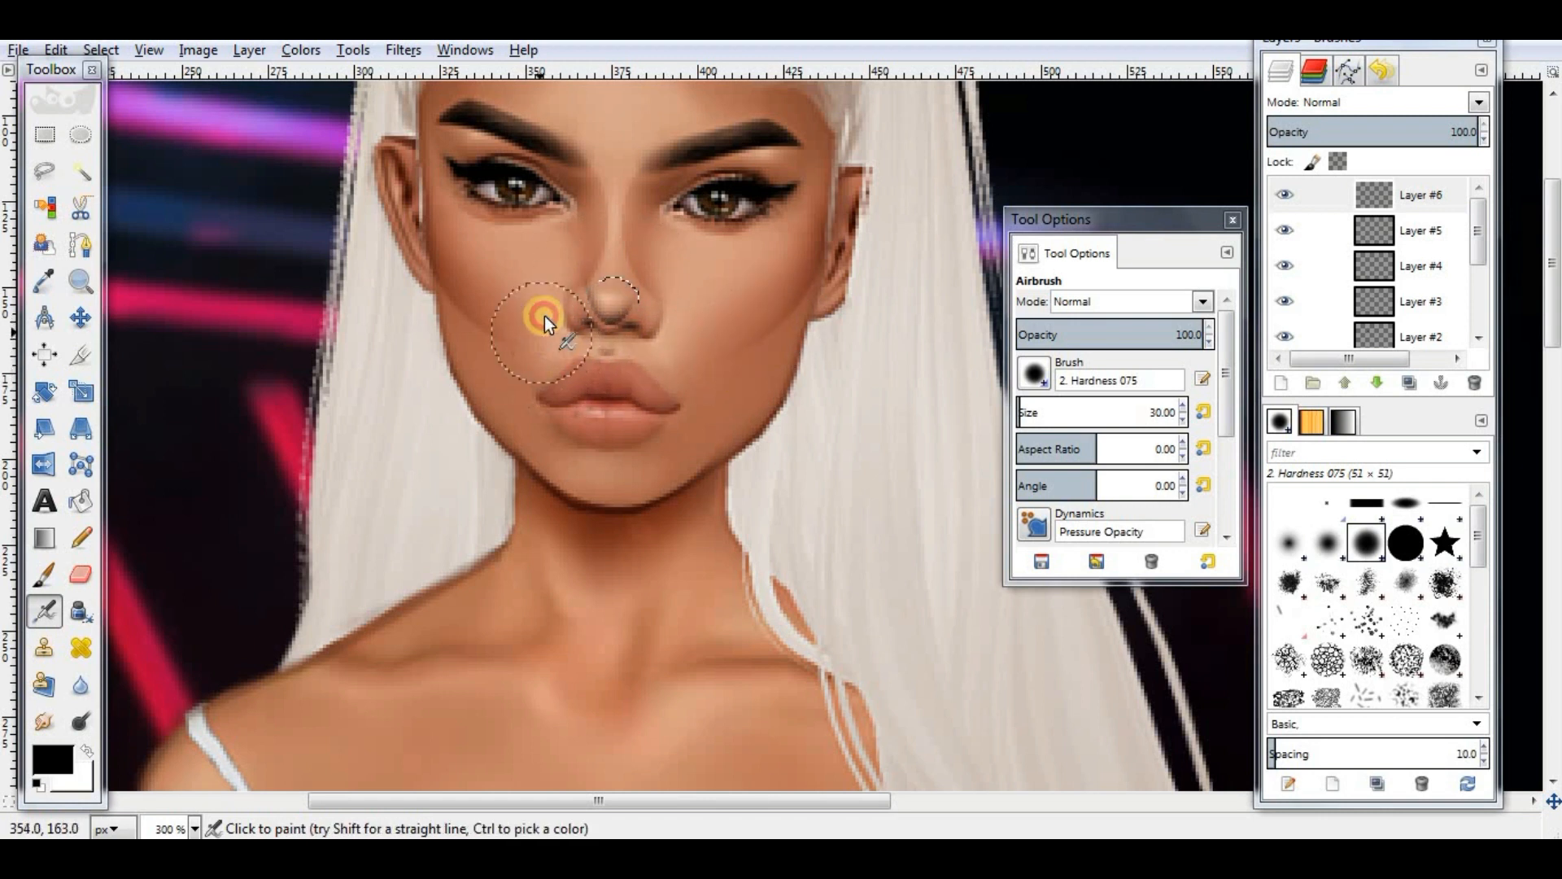
pyautogui.click(101, 50)
pyautogui.click(131, 101)
# Step: Set the nose tip shading layer to Overlay mode with 48.4 opacity and add a new transparent layer
pyautogui.click(1478, 102)
pyautogui.click(1328, 353)
pyautogui.click(1397, 131)
pyautogui.moveTo(1362, 140); pyautogui.dragTo(1363, 140)
pyautogui.click(1281, 383)
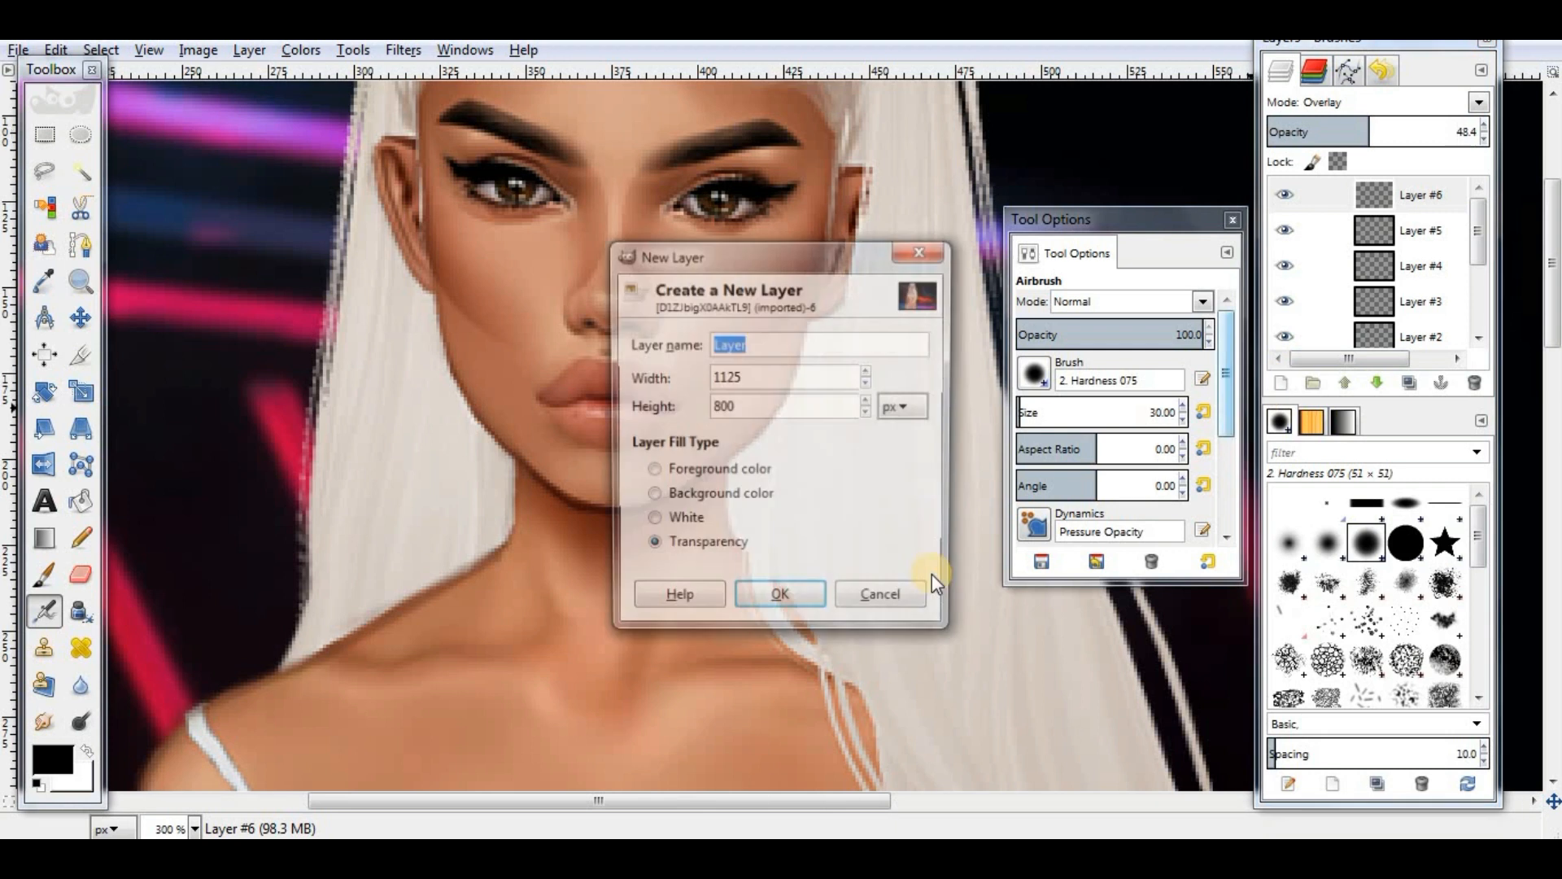
pyautogui.click(781, 593)
# Step: Place an elliptical selection beside the right-hand side of the nose bridge, airbrush its edge black, and clear the selection
pyautogui.click(81, 134)
pyautogui.moveTo(704, 187); pyautogui.dragTo(877, 393)
pyautogui.moveTo(715, 248)
pyautogui.mouseDown()
pyautogui.moveTo(637, 200)
pyautogui.moveTo(604, 222)
pyautogui.mouseUp()
pyautogui.click(49, 613)
pyautogui.click(99, 49)
pyautogui.click(130, 101)
# Step: Airbrush a matching black line along the left-hand side of the nose bridge using an elliptical selection, and clear the selection
pyautogui.click(81, 135)
pyautogui.moveTo(516, 186)
pyautogui.mouseDown()
pyautogui.moveTo(609, 274)
pyautogui.moveTo(566, 237)
pyautogui.mouseUp()
pyautogui.moveTo(574, 254); pyautogui.dragTo(575, 270)
pyautogui.click(46, 611)
pyautogui.click(638, 251)
pyautogui.click(99, 50)
pyautogui.click(131, 101)
# Step: Erase excess shading from the nose bridge lines and soften their upper ends with the Smudge tool
pyautogui.hotkey('shift', 'e')
pyautogui.click(555, 250)
pyautogui.press('s')
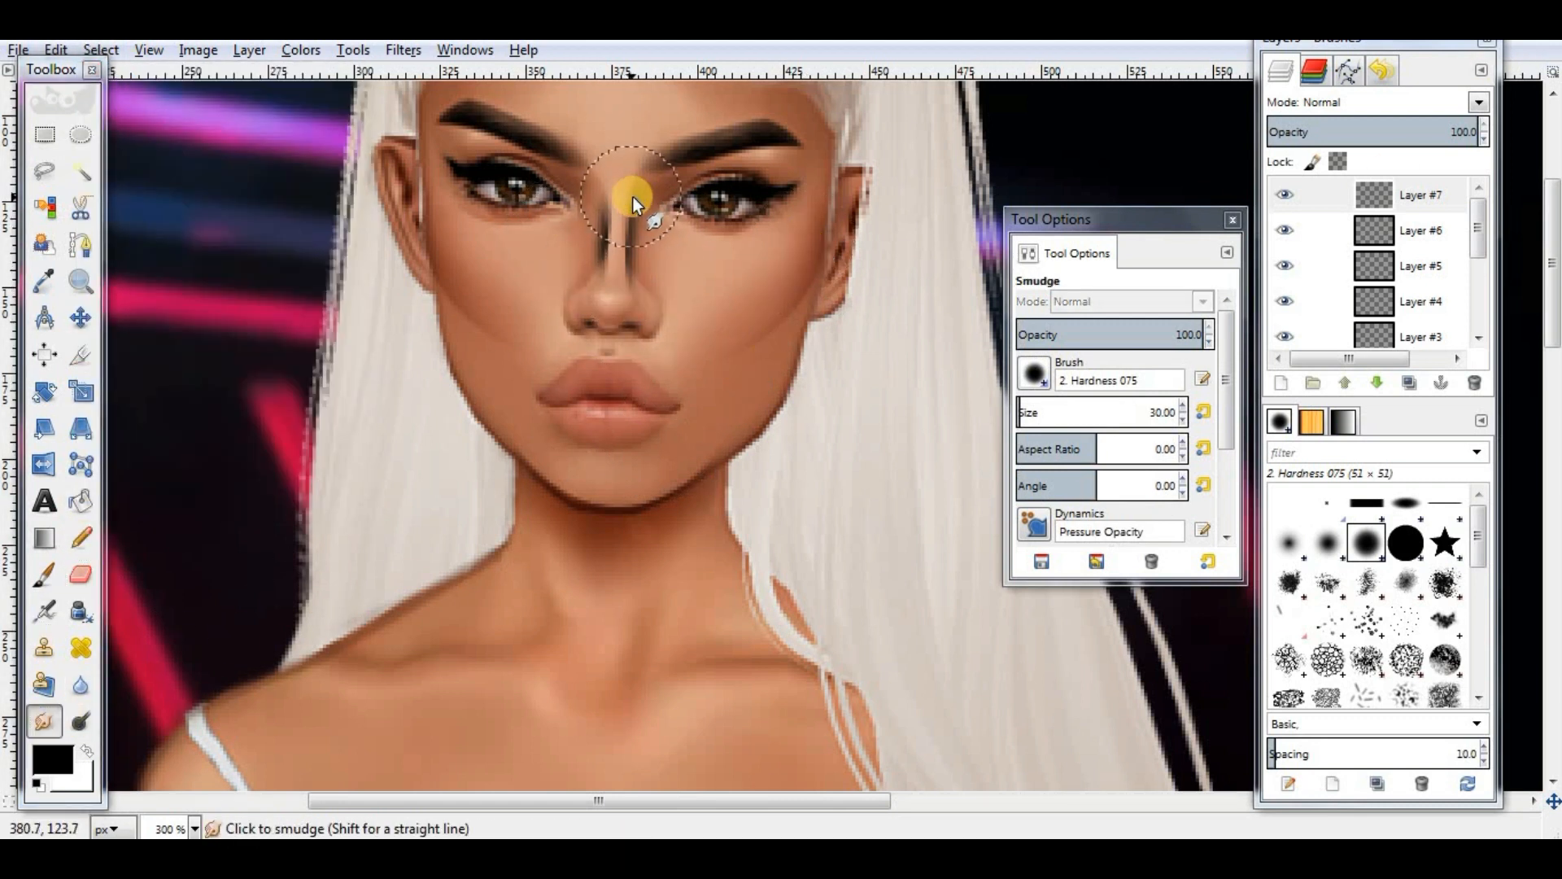
# Step: Change the blending mode of the nose bridge line layer and add another transparent layer above it
pyautogui.click(1477, 102)
pyautogui.click(1342, 346)
pyautogui.click(1282, 384)
pyautogui.click(805, 624)
# Step: Position a large elliptical selection over the right-hand eye and cheek and airbrush black shading along its inner edge
pyautogui.click(80, 135)
pyautogui.moveTo(785, 338)
pyautogui.mouseDown()
pyautogui.moveTo(996, 553)
pyautogui.moveTo(987, 523)
pyautogui.mouseUp()
pyautogui.moveTo(905, 459)
pyautogui.mouseDown()
pyautogui.moveTo(733, 278)
pyautogui.moveTo(804, 295)
pyautogui.mouseUp()
pyautogui.moveTo(716, 189); pyautogui.dragTo(715, 192)
pyautogui.click(44, 611)
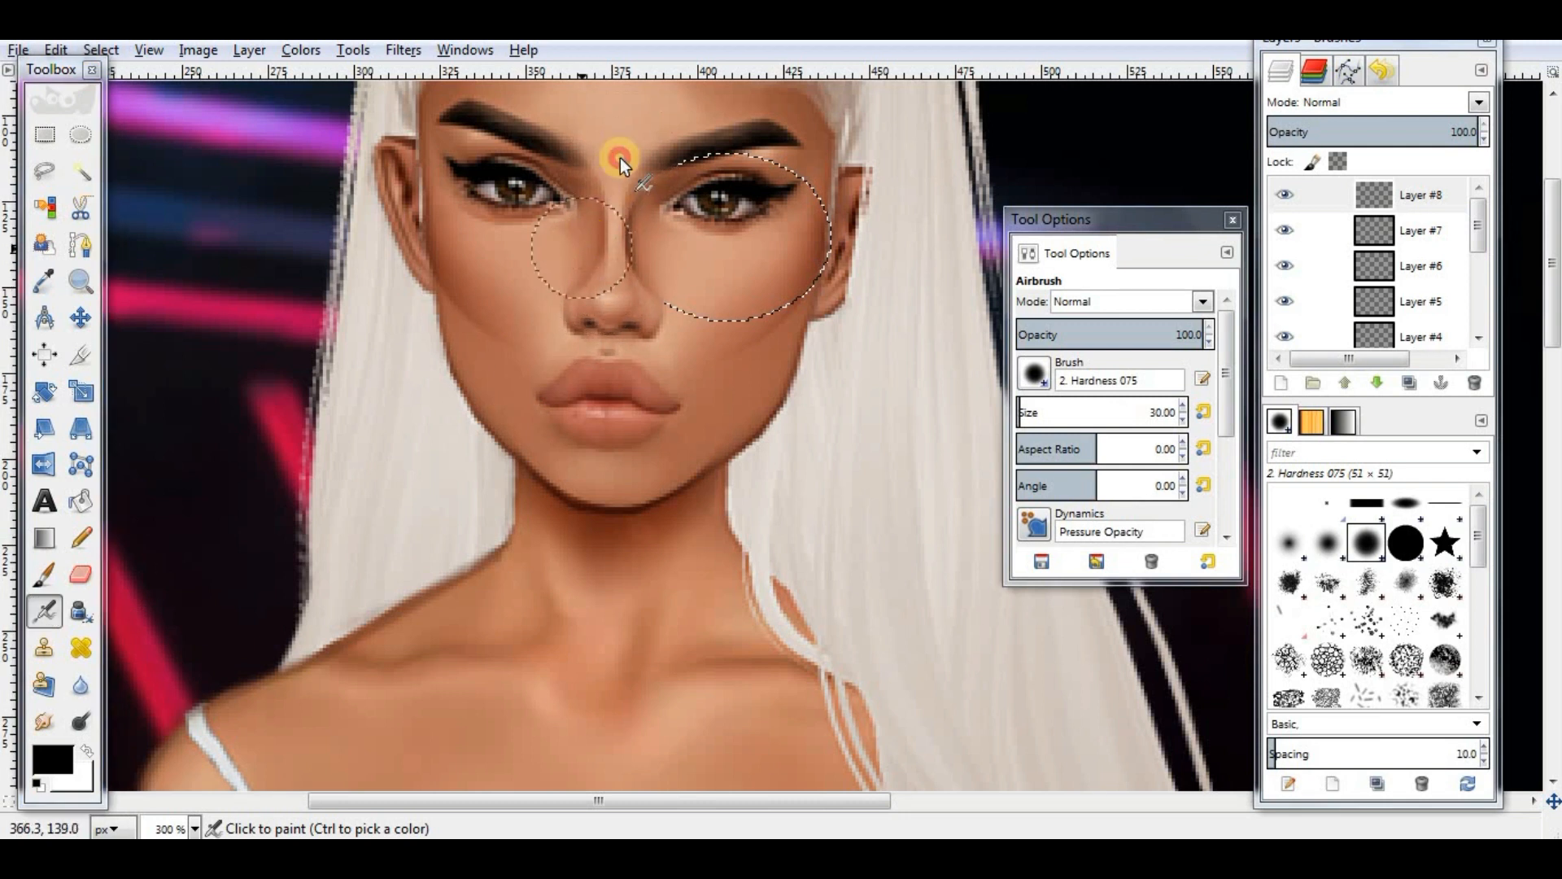
pyautogui.click(768, 133)
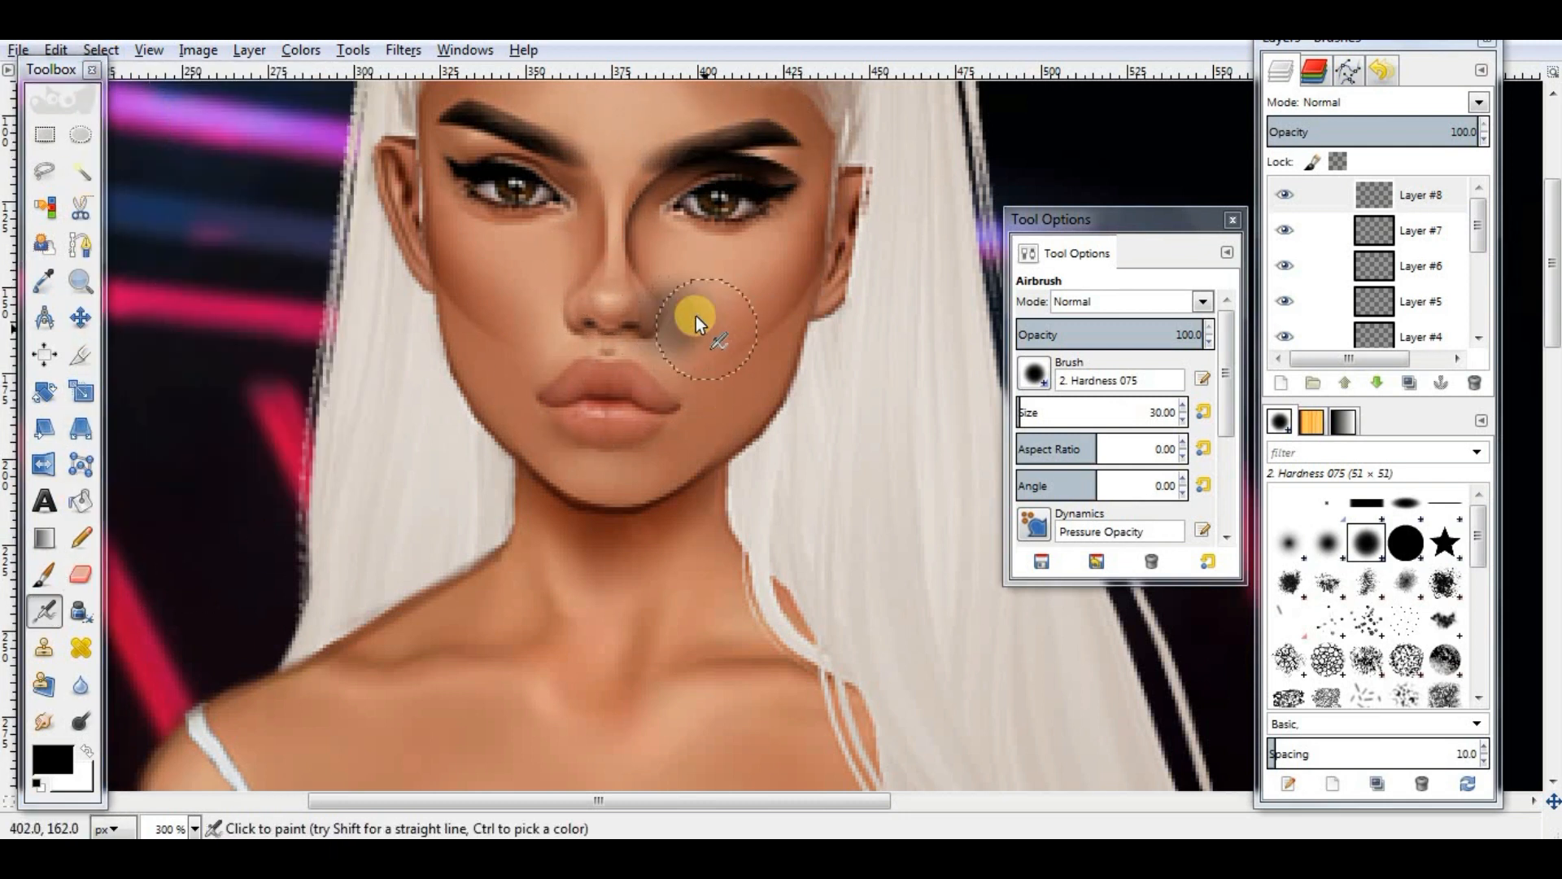
# Step: Erase the excess shading on the right-hand cheek, clear the selection, and set the layer to Overlay mode
pyautogui.hotkey('shift', 'e')
pyautogui.hotkey('ctrl', 'shift', 'a')
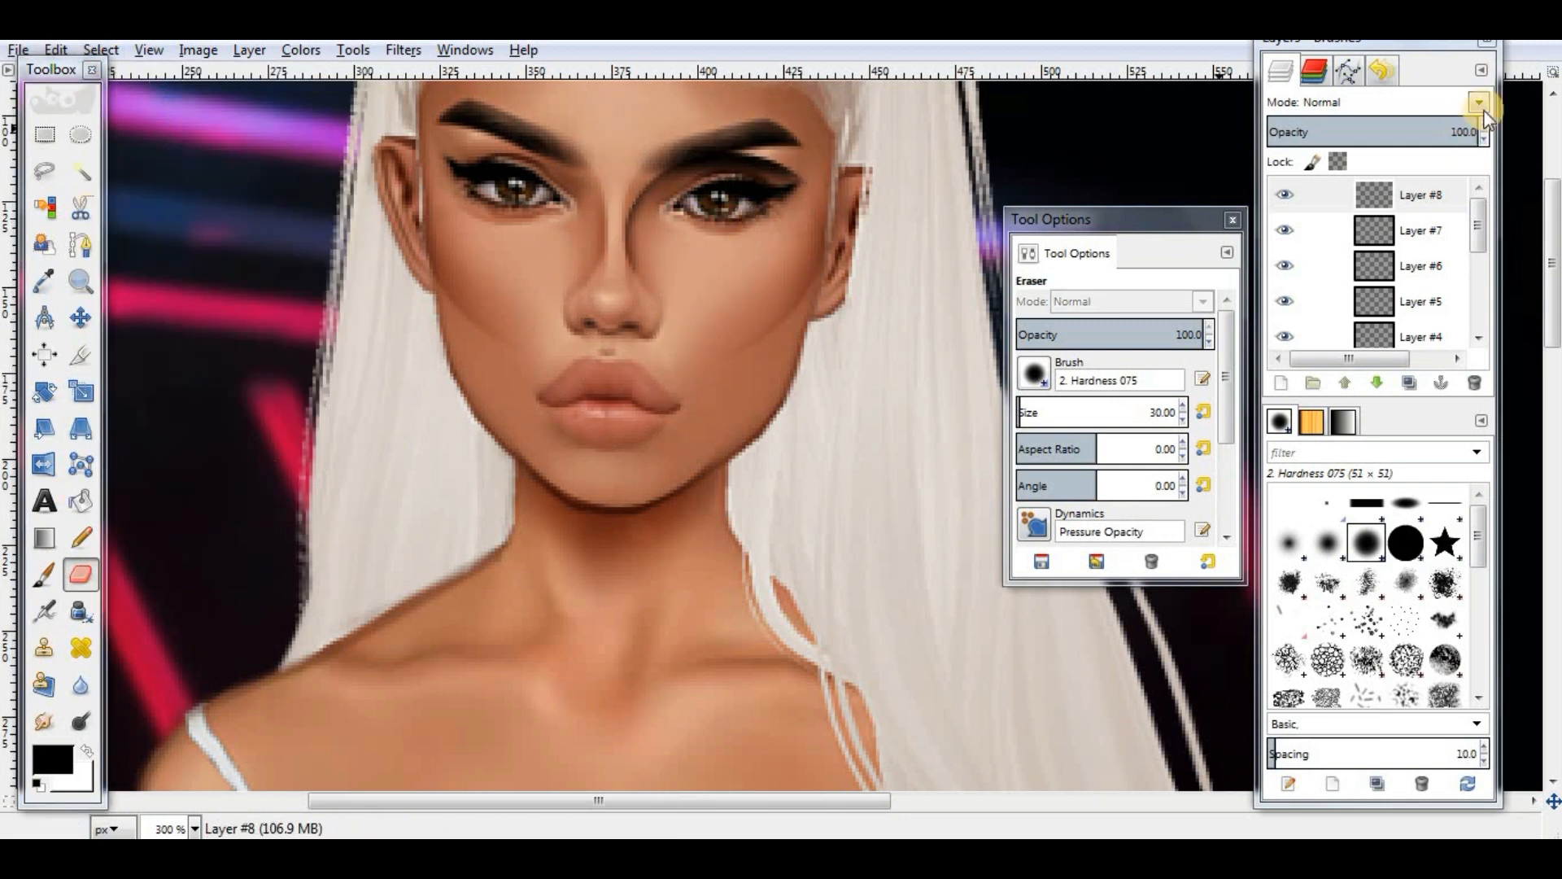
pyautogui.click(1478, 102)
pyautogui.click(1325, 375)
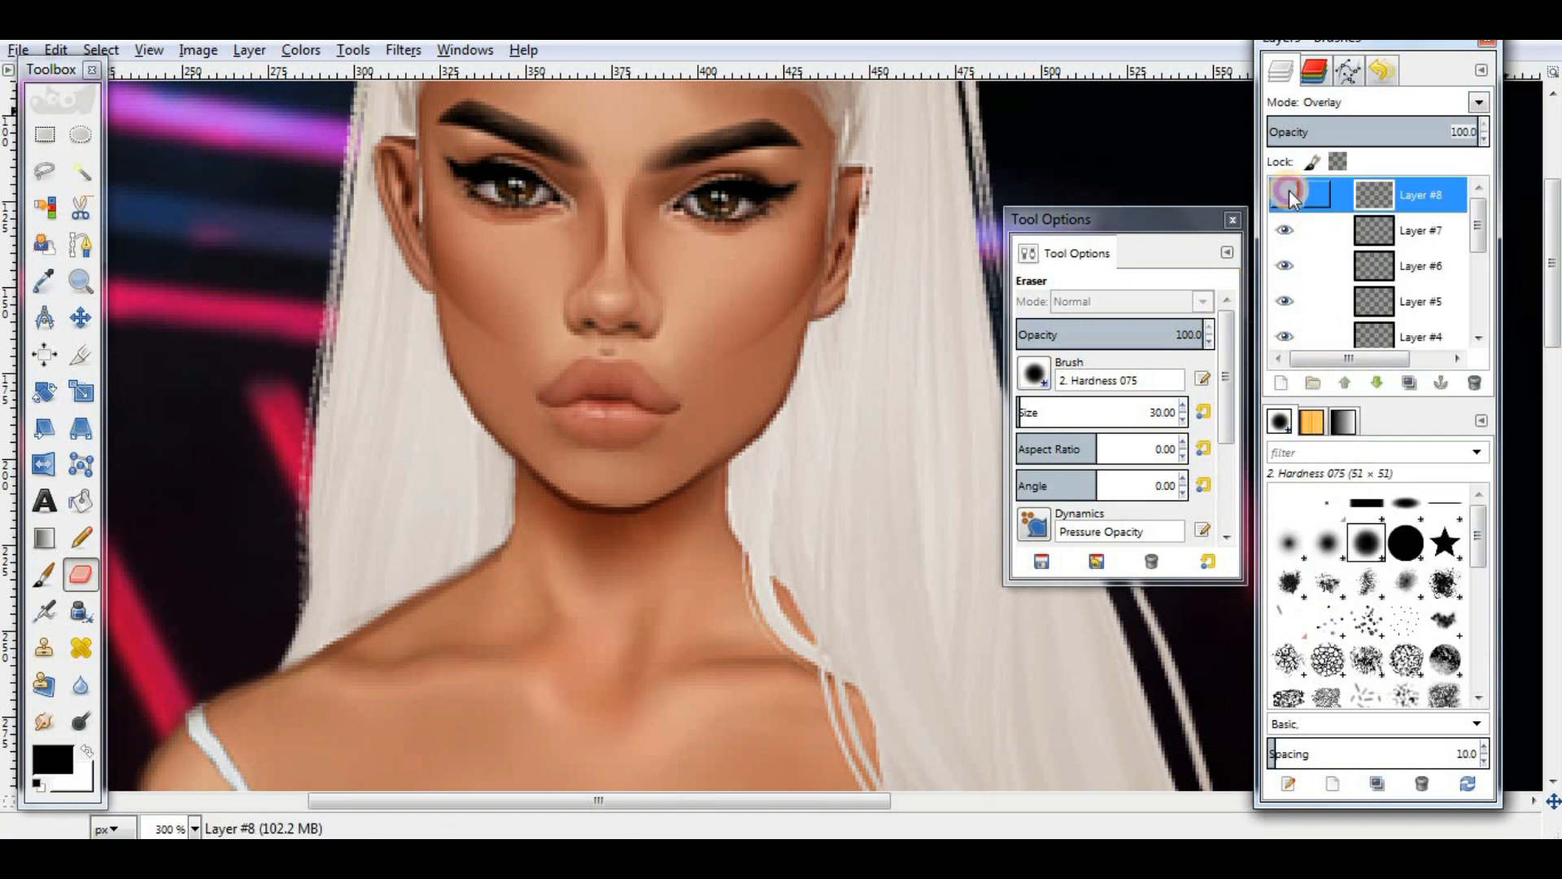
# Step: Lower the cheek shading layer's opacity to 23.8, then select an ellipse of about 36 × 29 px around the lips on a new layer
pyautogui.click(1340, 134)
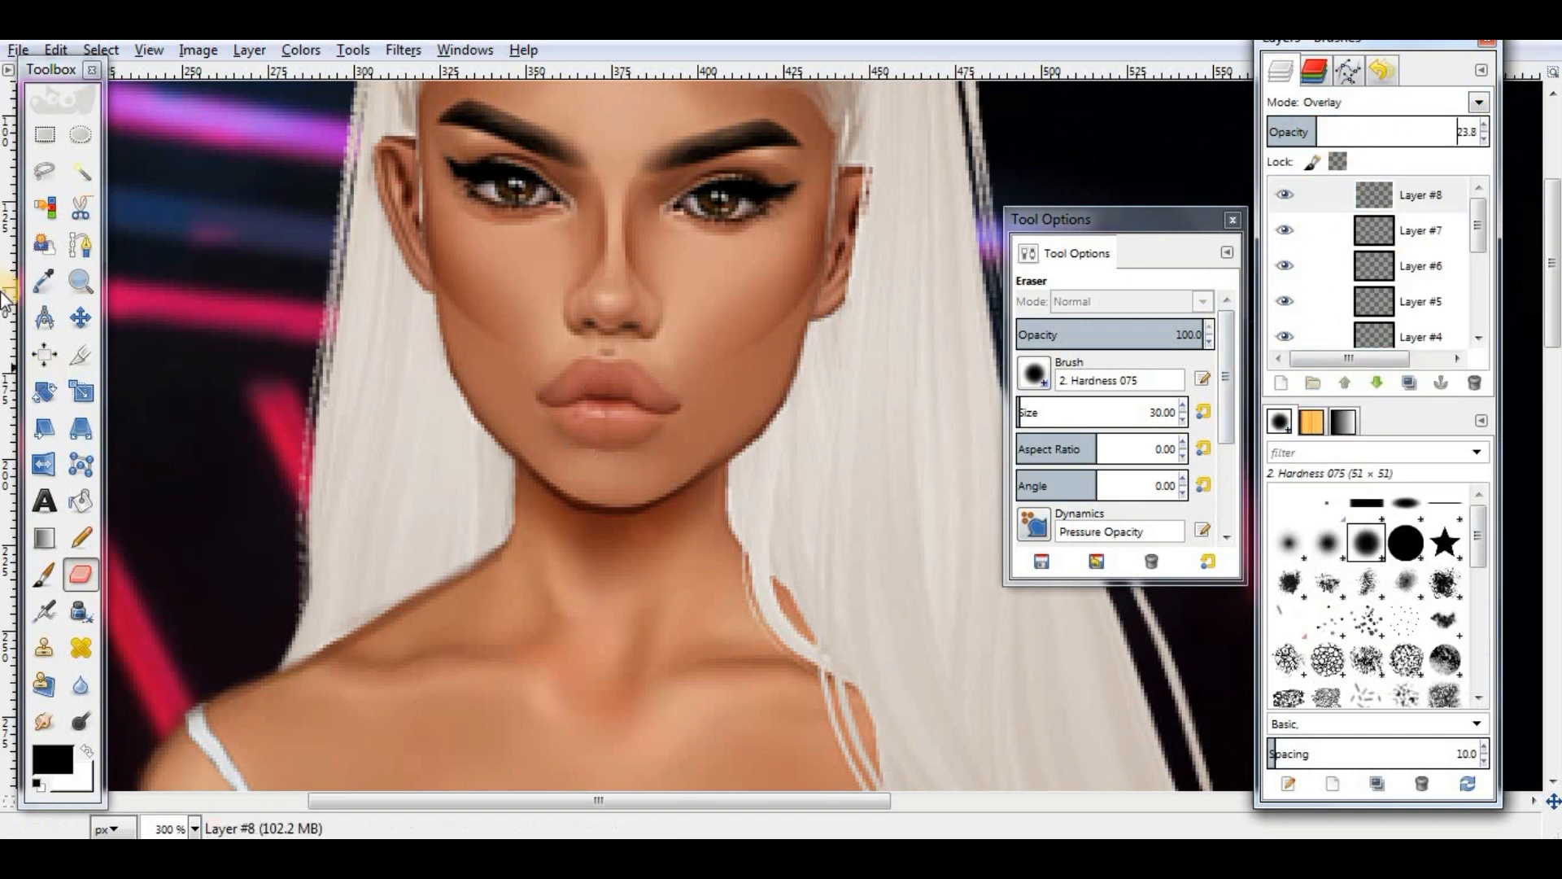
pyautogui.click(78, 136)
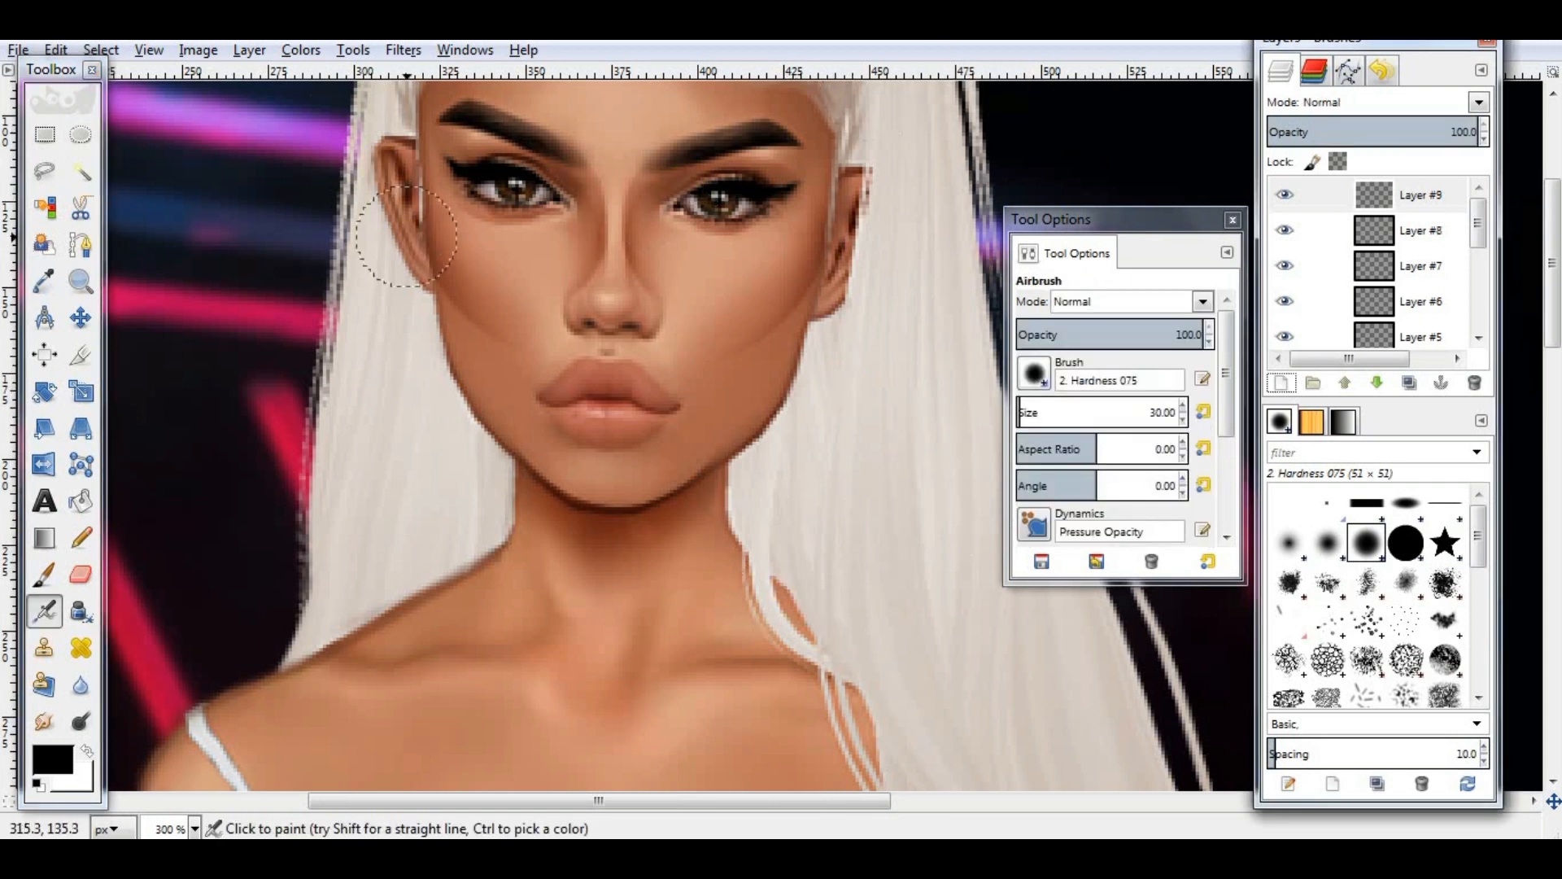
pyautogui.click(79, 133)
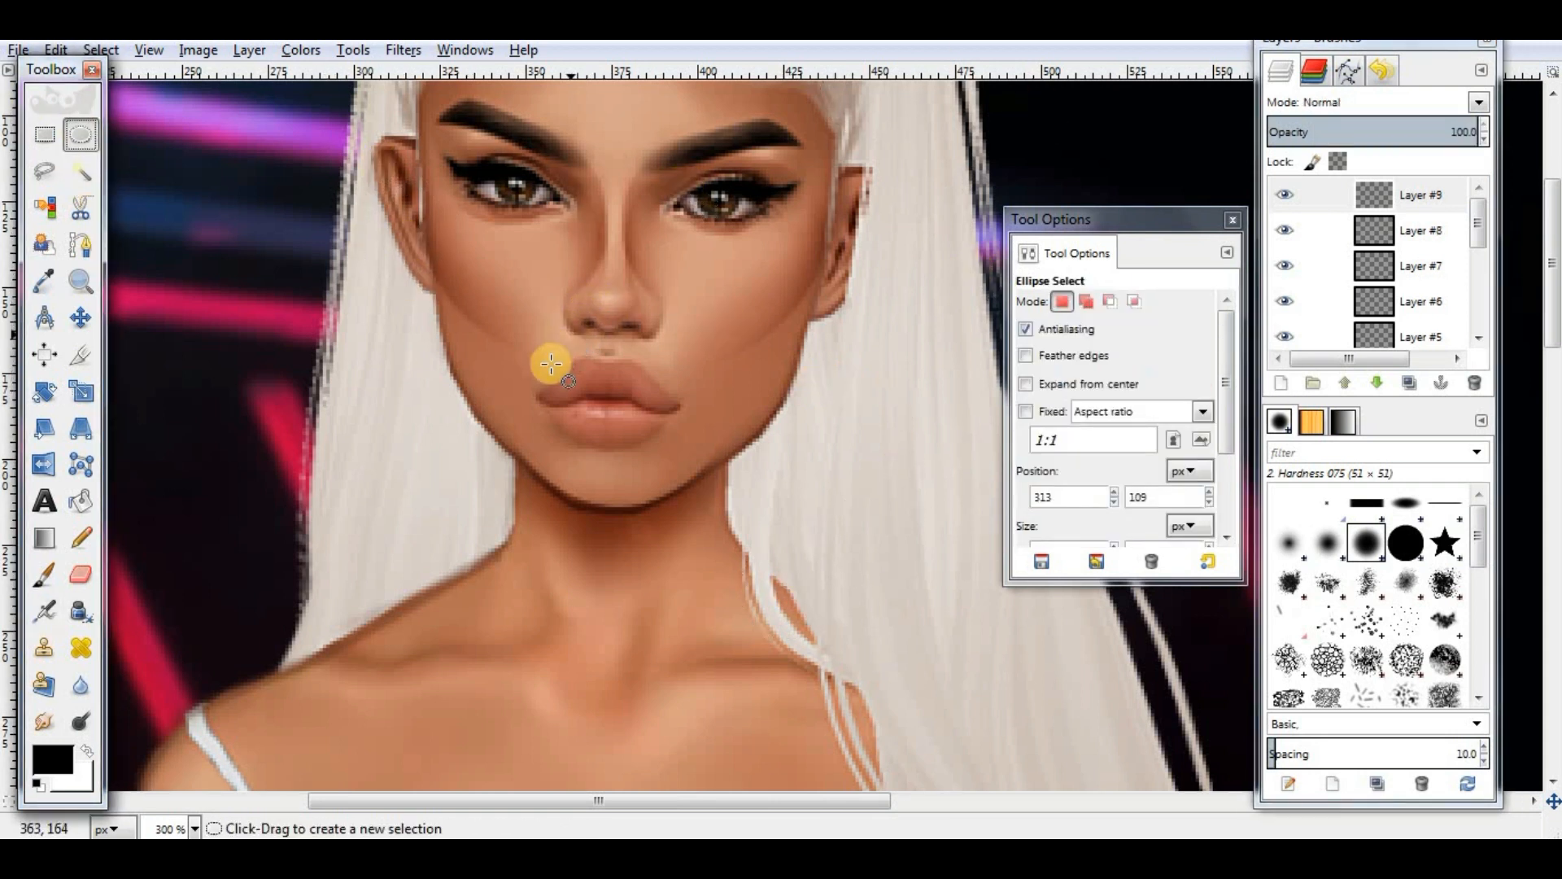
pyautogui.moveTo(551, 347); pyautogui.dragTo(669, 423)
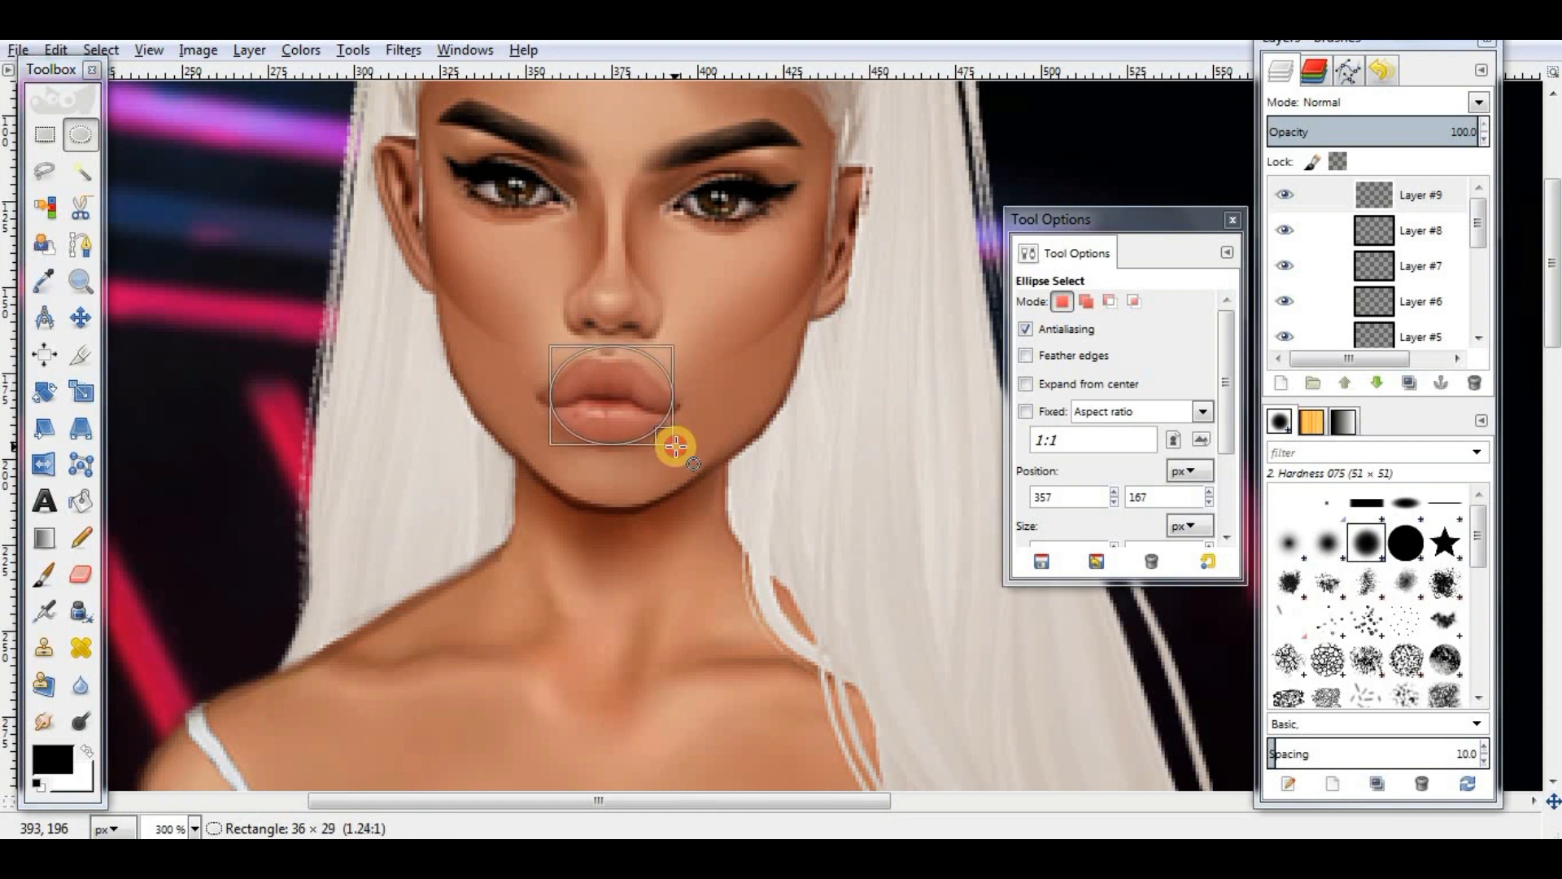
pyautogui.moveTo(675, 445); pyautogui.dragTo(676, 445)
pyautogui.click(673, 407)
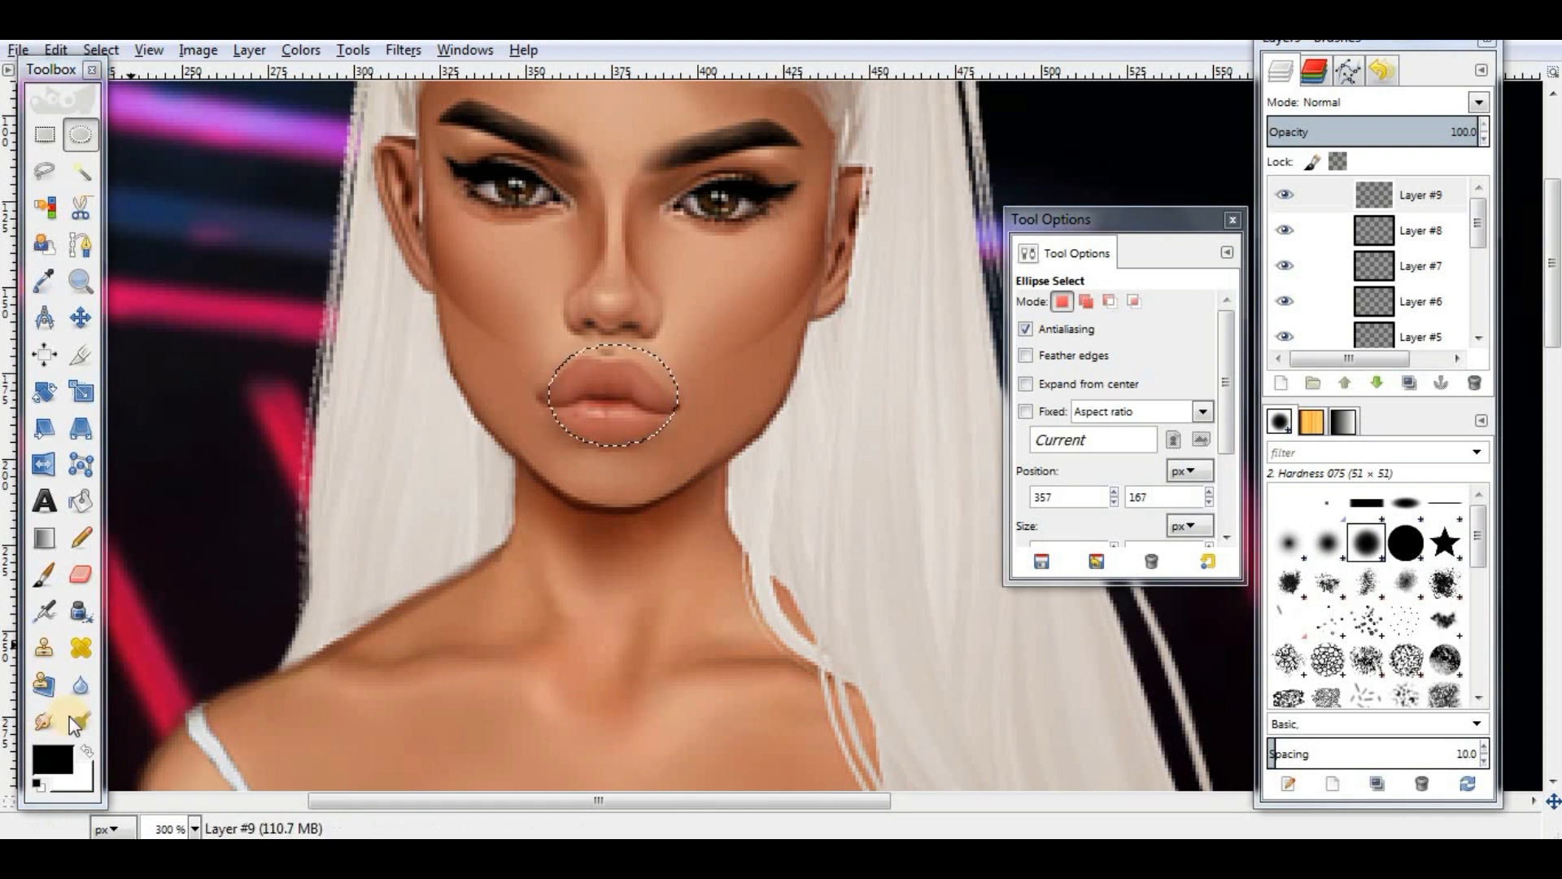
# Step: Airbrush black shading beneath the lower lip along the ellipse's edge and clear the selection
pyautogui.click(56, 611)
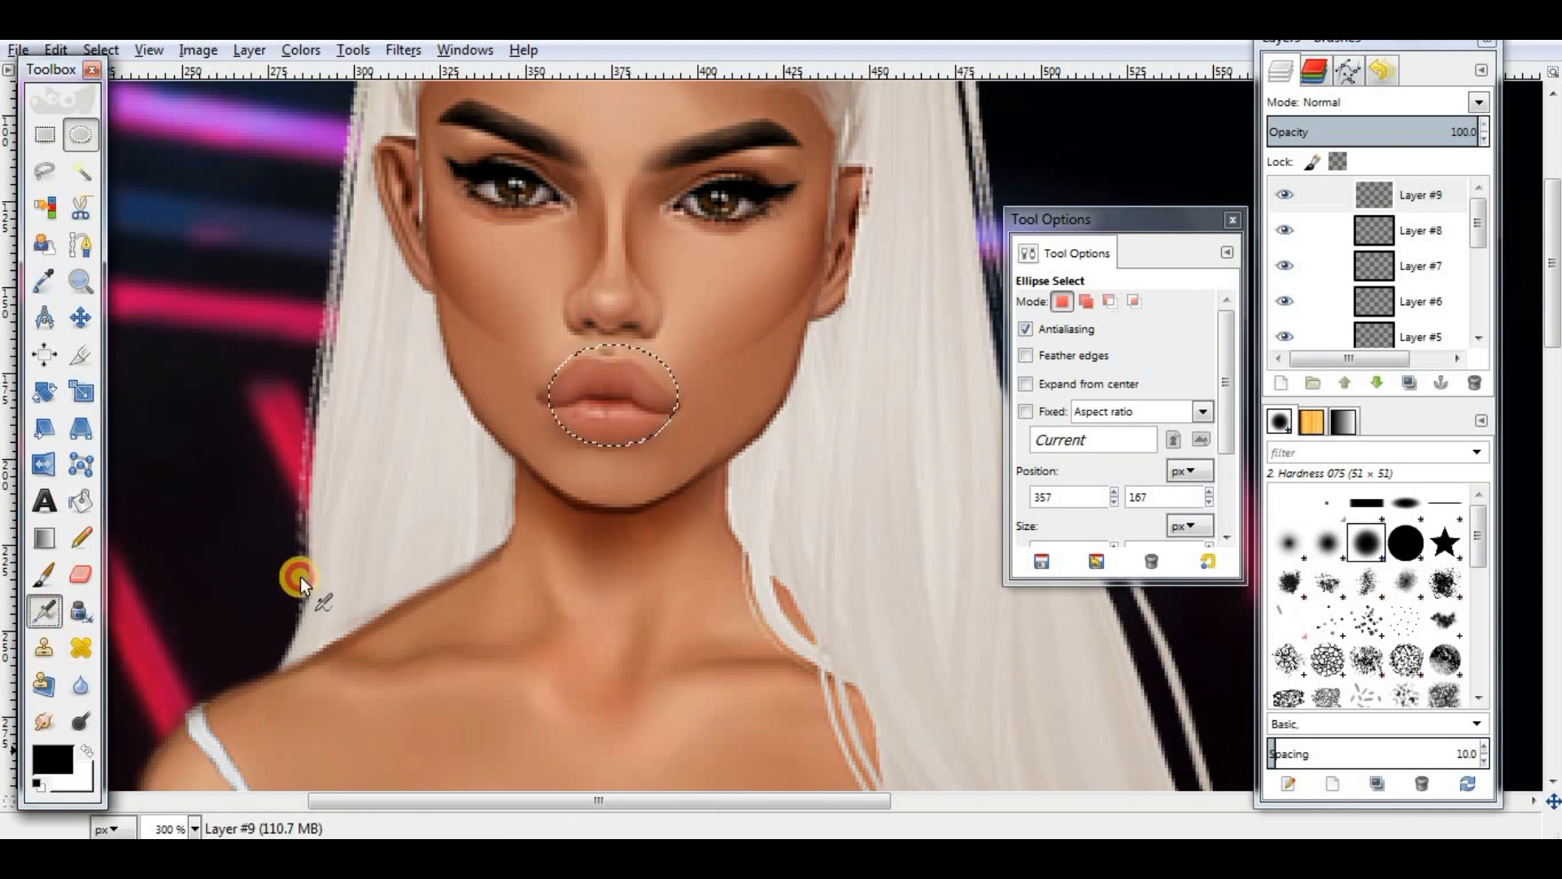
pyautogui.click(612, 399)
pyautogui.moveTo(609, 420)
pyautogui.mouseDown()
pyautogui.moveTo(639, 408)
pyautogui.moveTo(612, 413)
pyautogui.mouseUp()
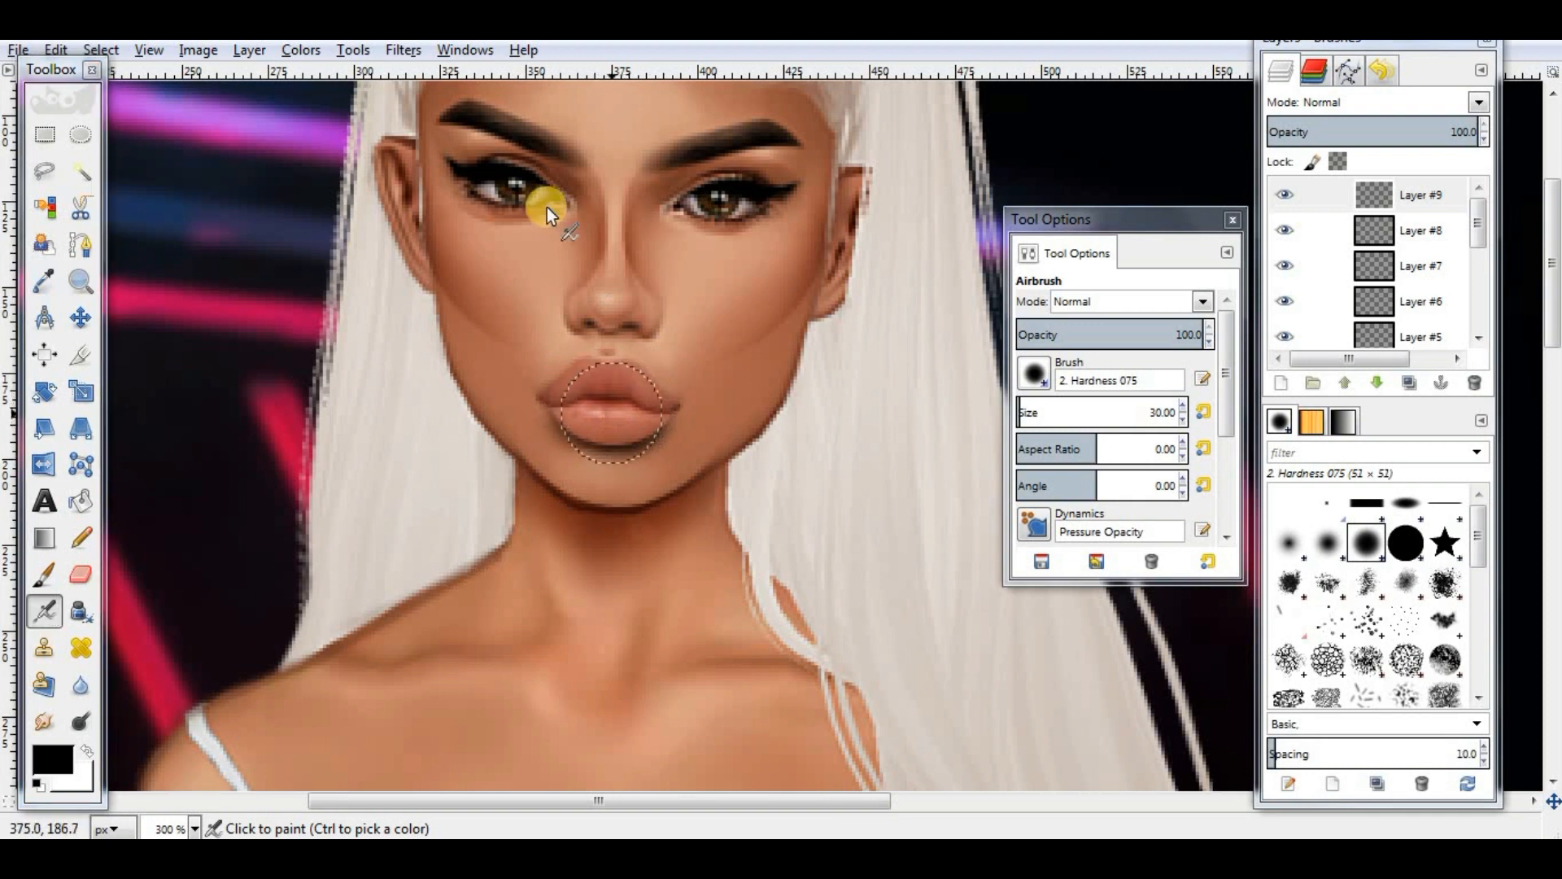
pyautogui.click(104, 49)
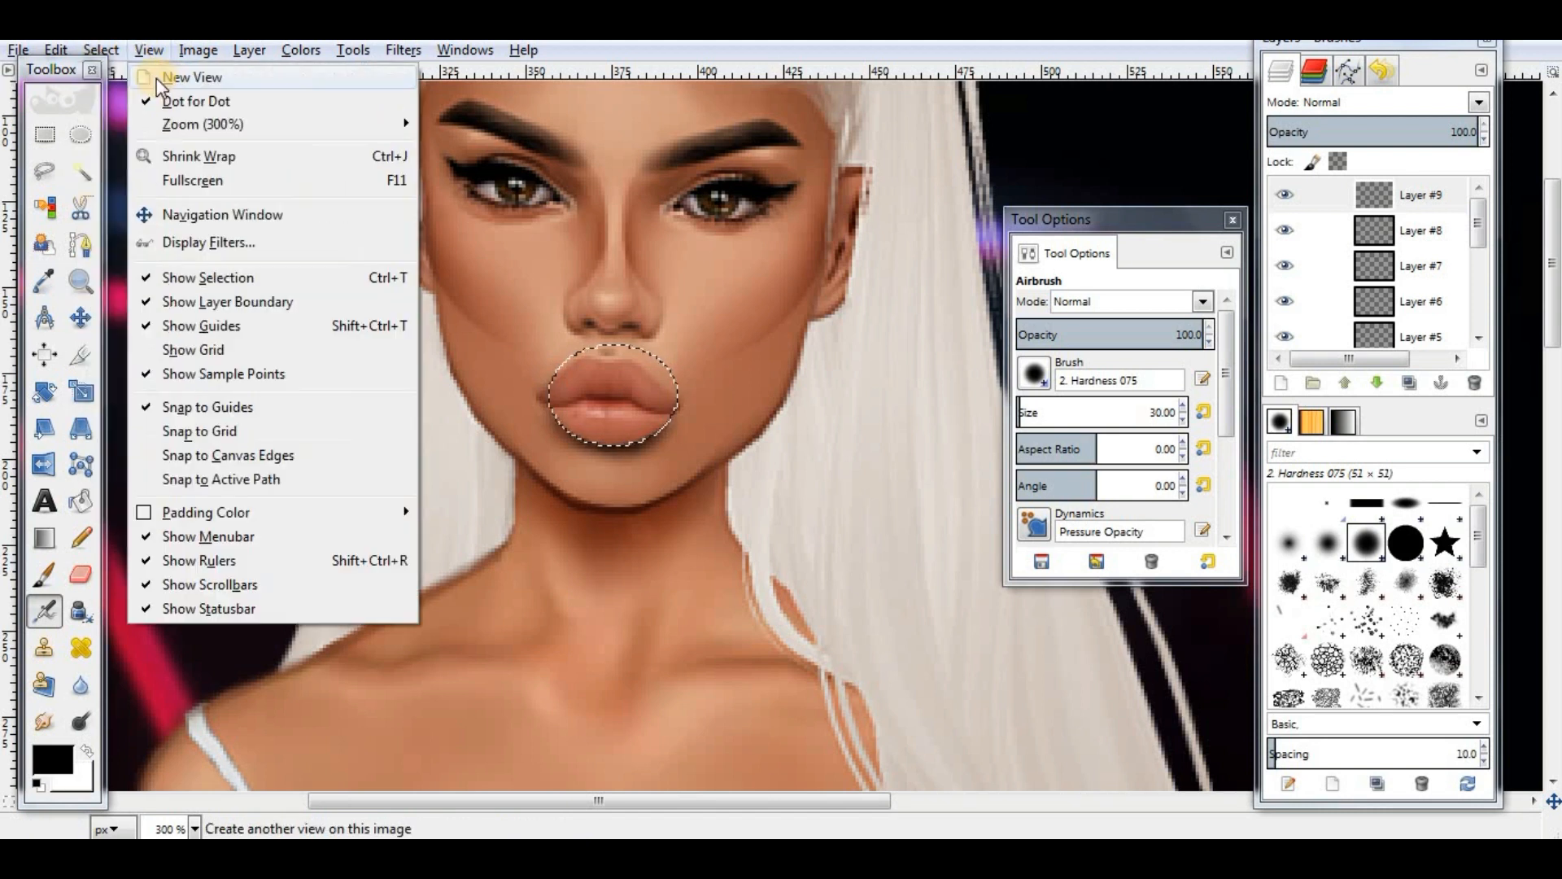
pyautogui.click(122, 109)
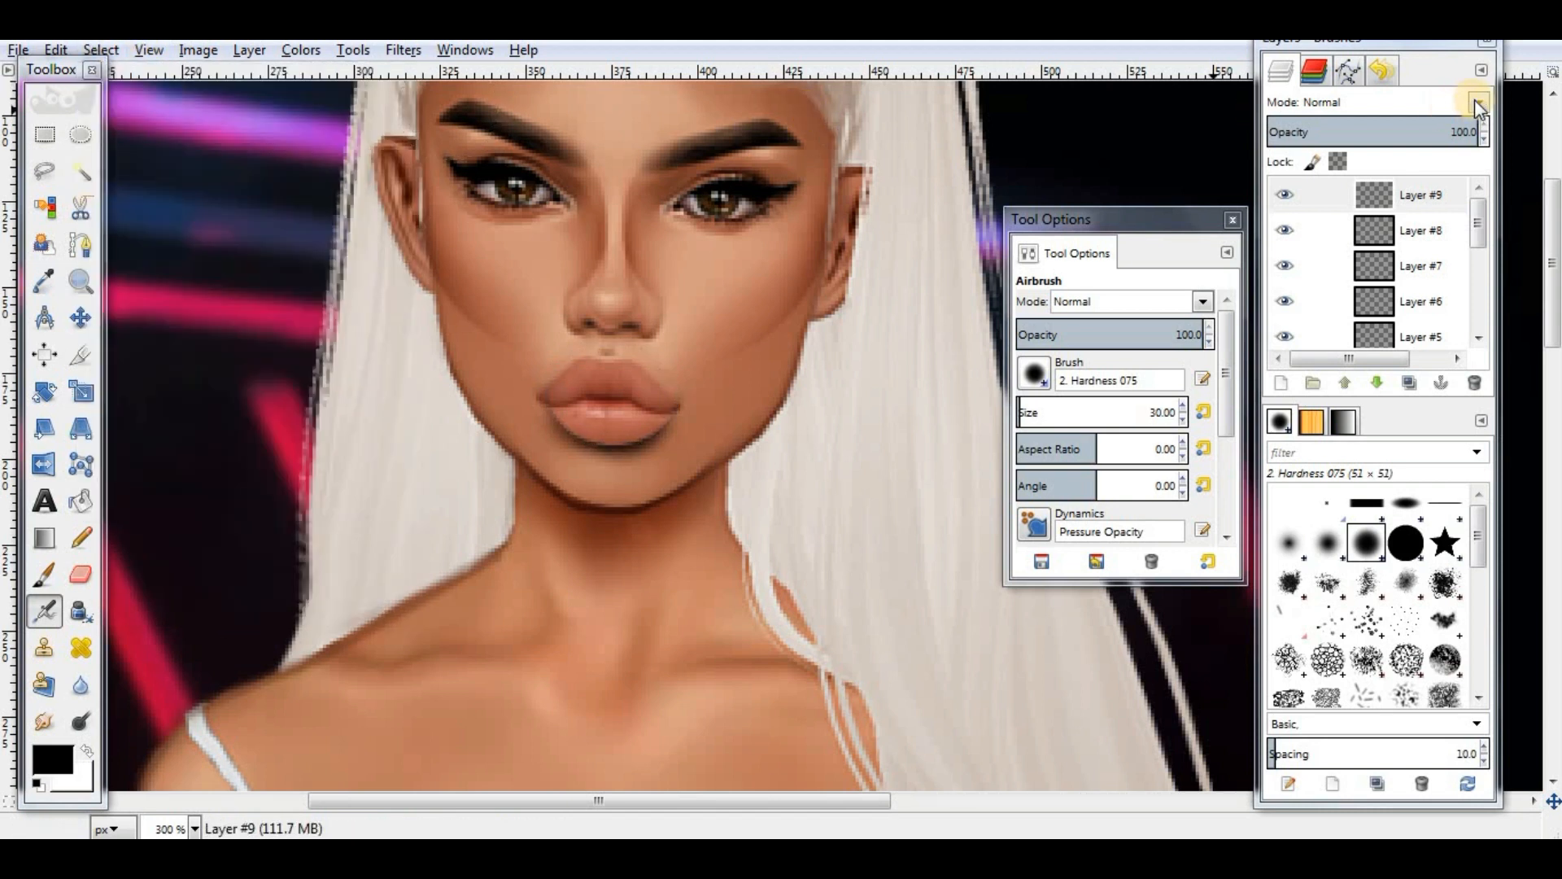
# Step: Set the lip shading layer to Overlay mode and add a new transparent layer above it
pyautogui.click(1477, 101)
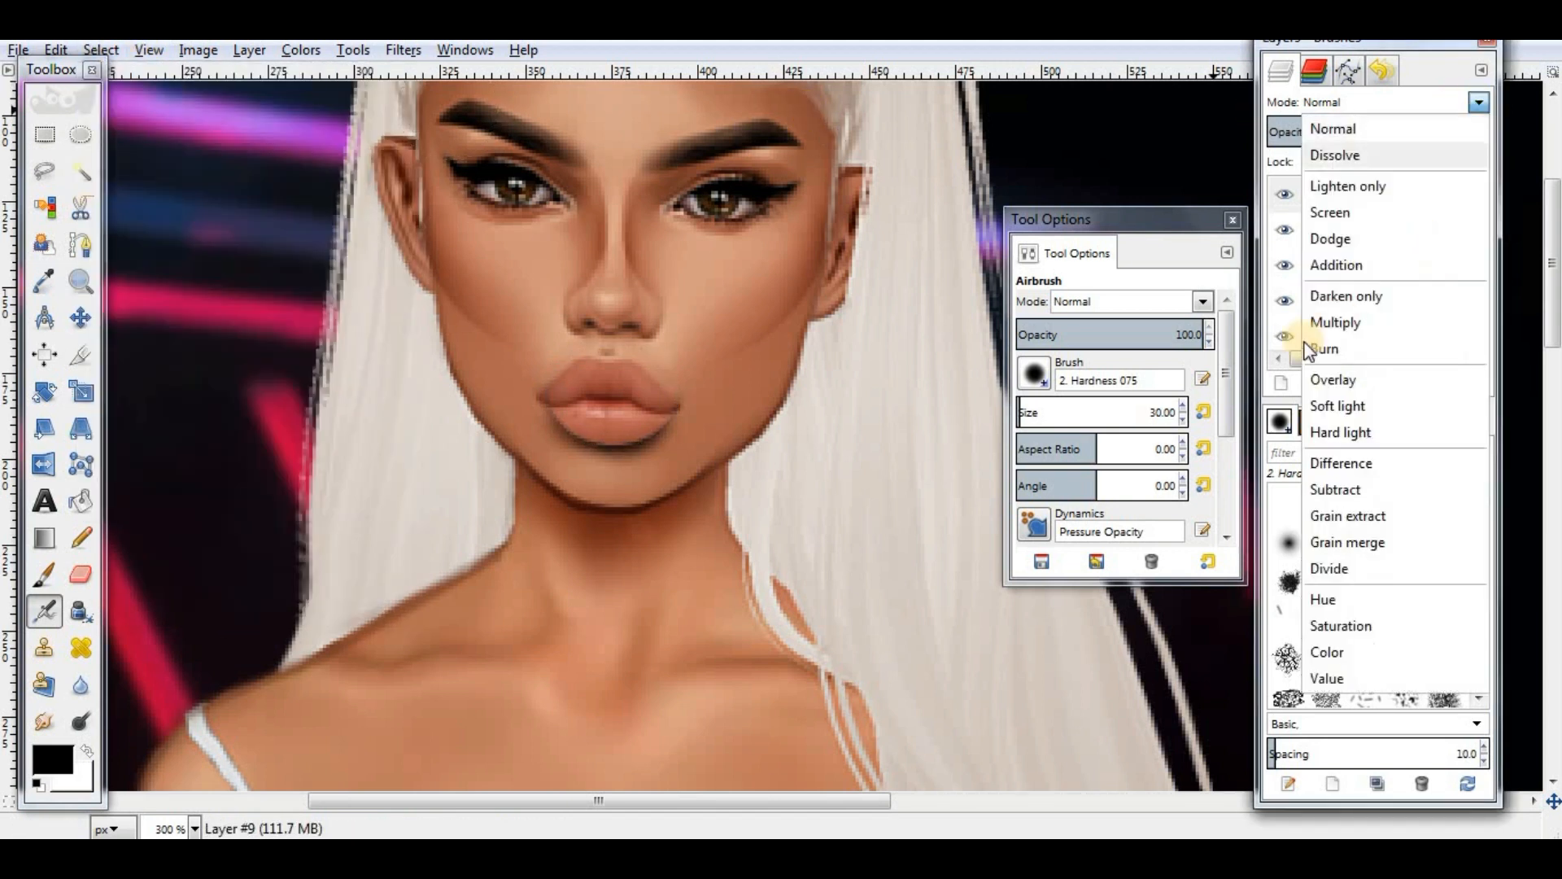
pyautogui.click(1354, 377)
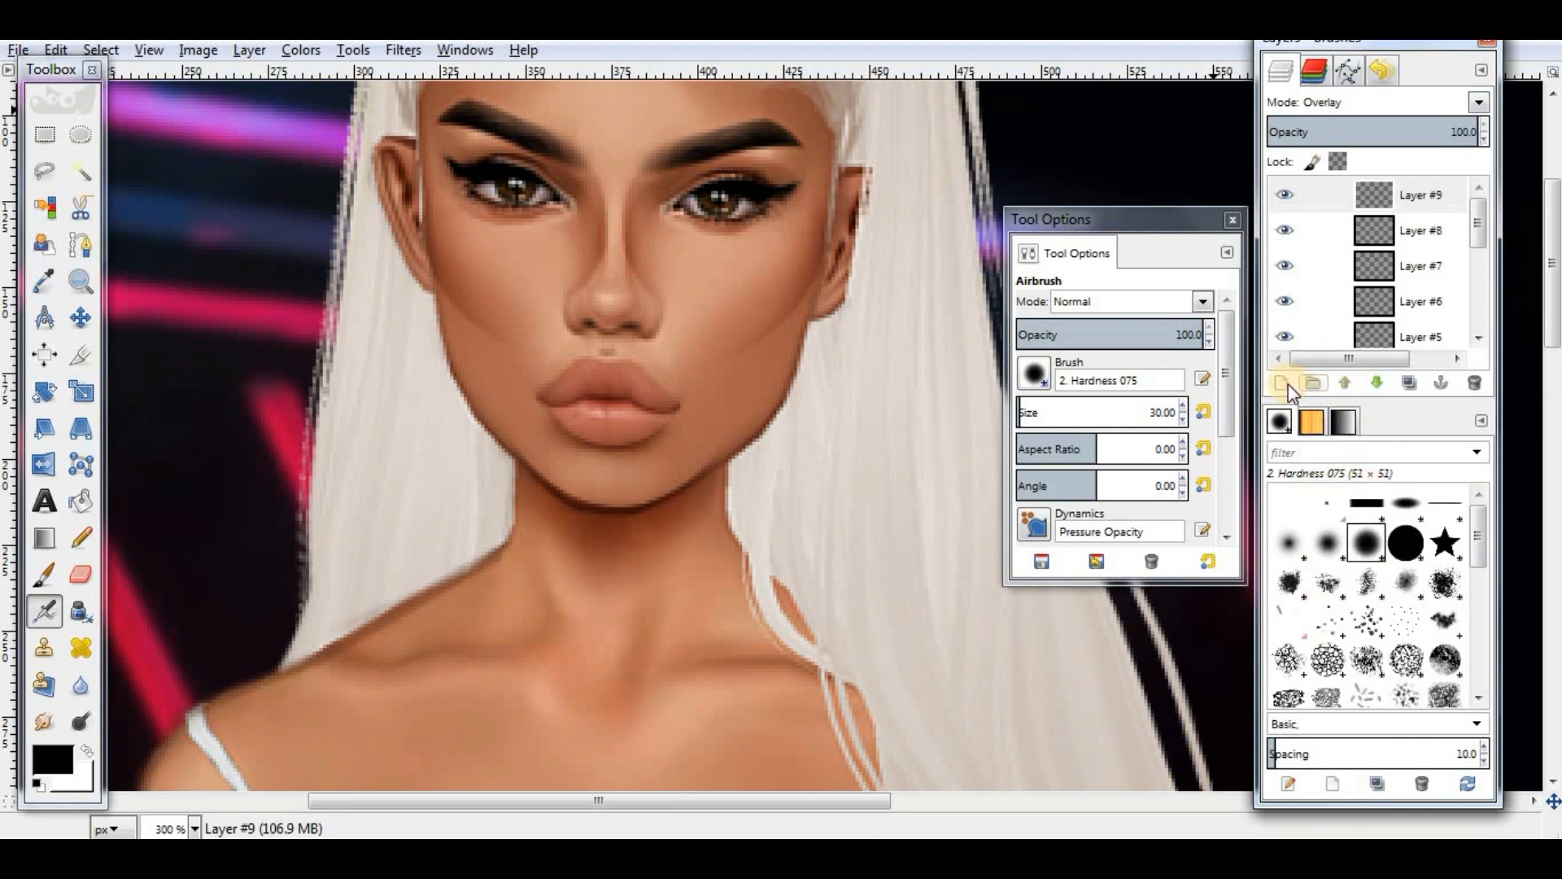
pyautogui.hotkey('shift', 'ctrl', 'n')
pyautogui.click(782, 602)
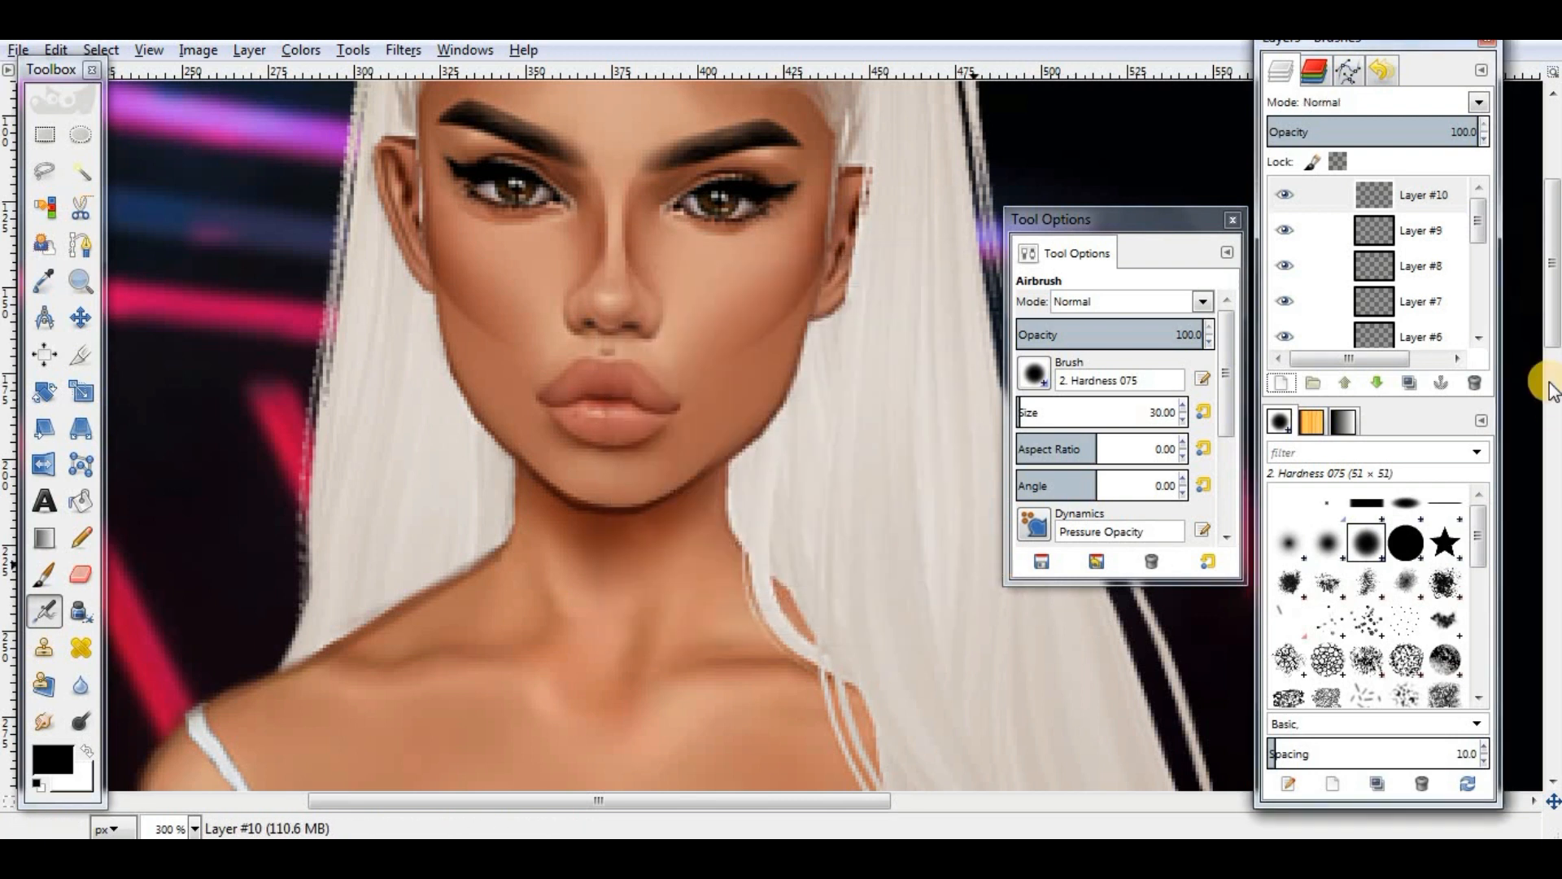
# Step: Fit a large elliptical selection around the face from the forehead to the chin and invert it
pyautogui.moveTo(1557, 287); pyautogui.dragTo(1556, 254)
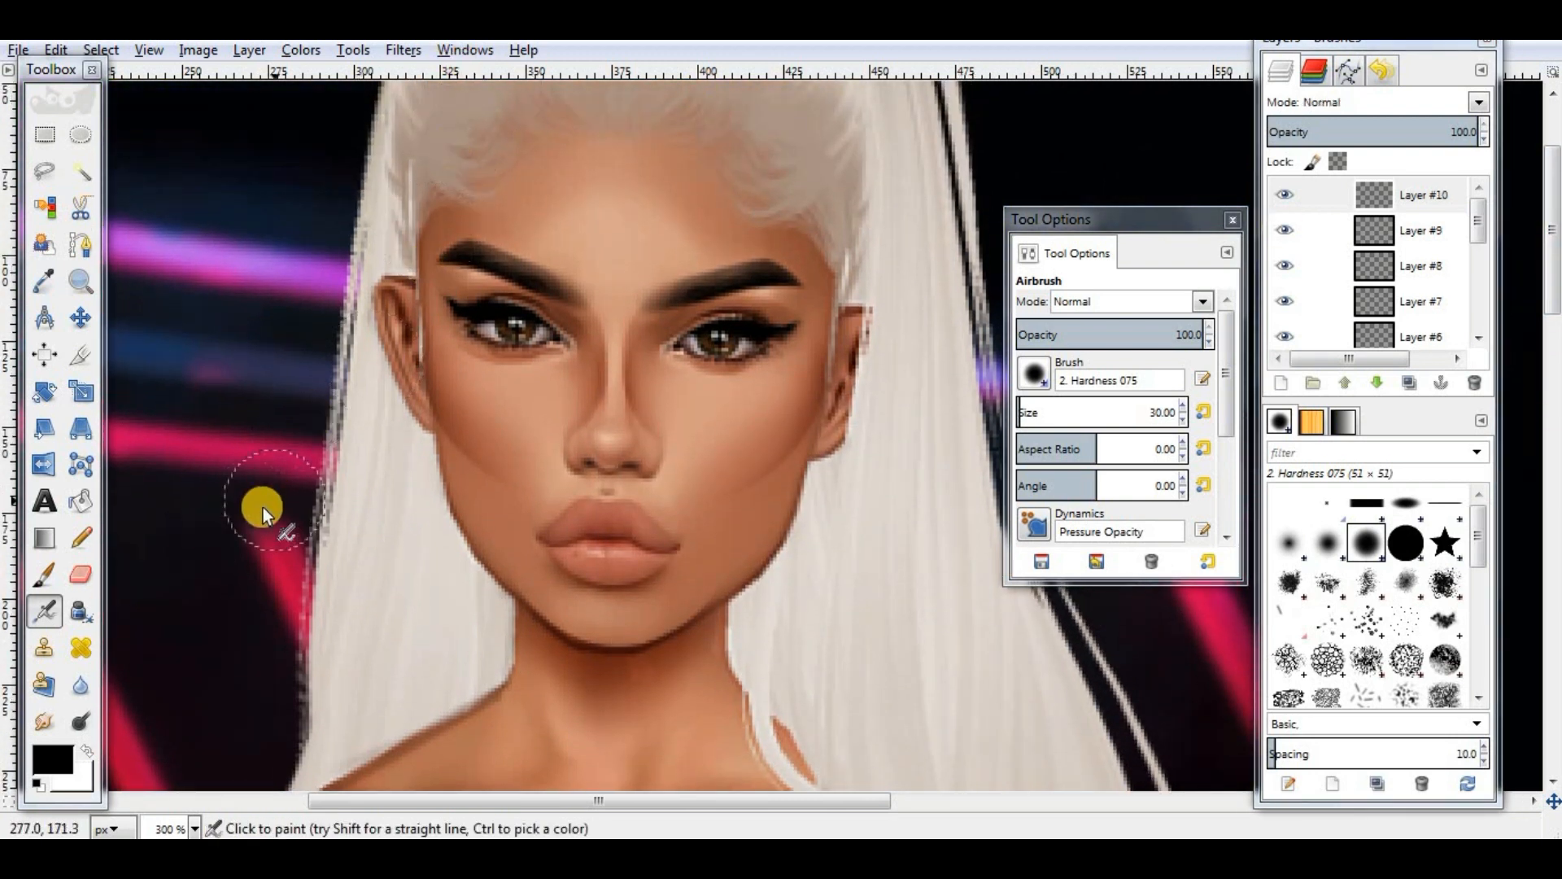
pyautogui.click(81, 135)
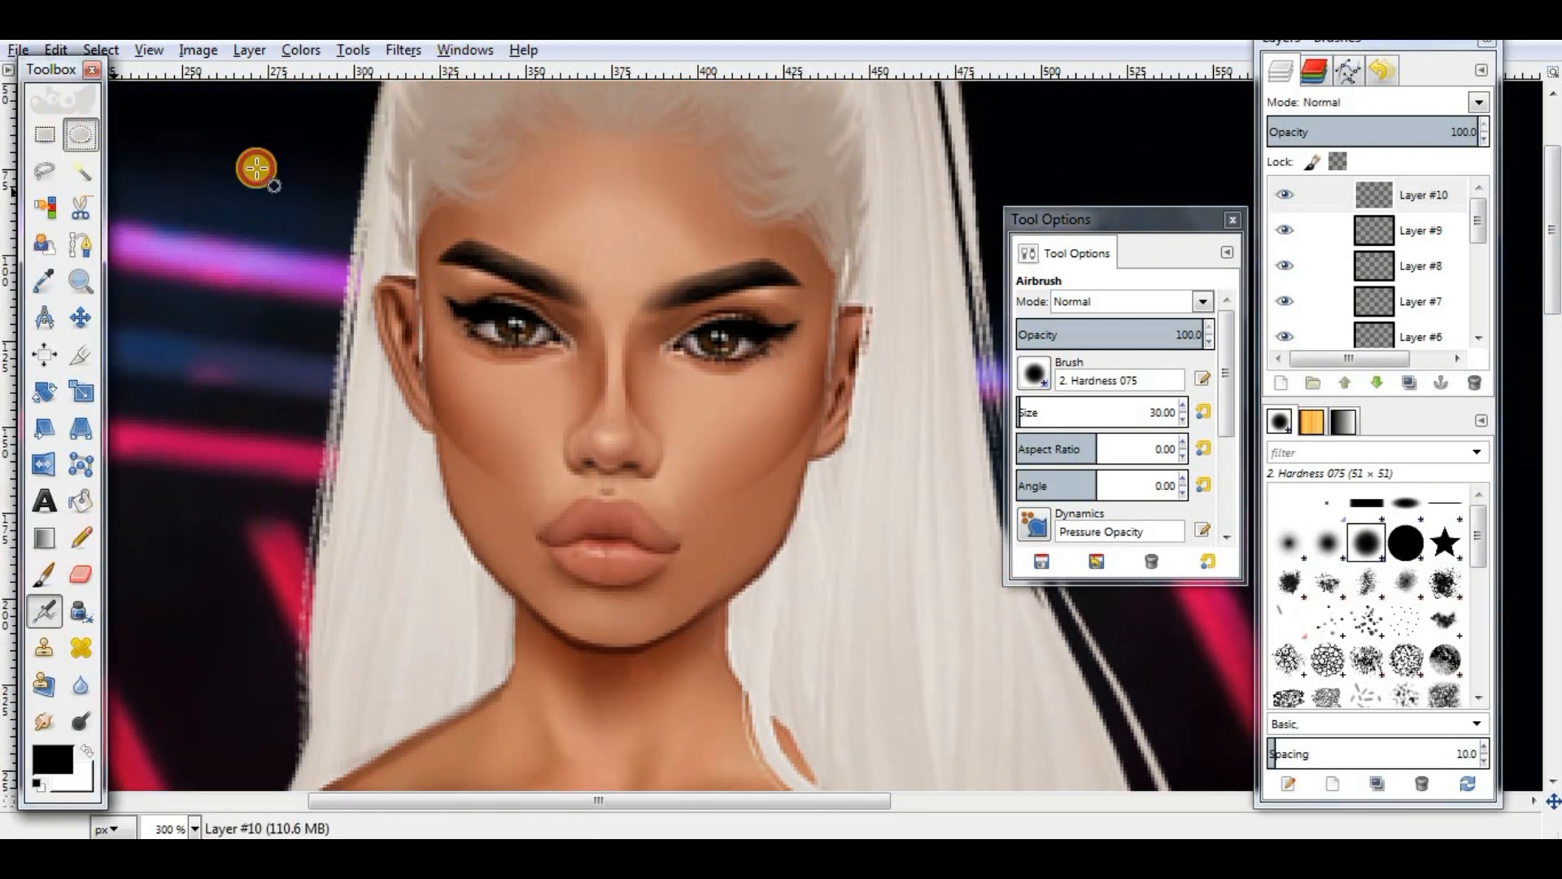
pyautogui.moveTo(347, 179); pyautogui.dragTo(819, 652)
pyautogui.moveTo(375, 439); pyautogui.dragTo(464, 412)
pyautogui.moveTo(793, 472); pyautogui.dragTo(788, 471)
pyautogui.hotkey('ctrl', 'i')
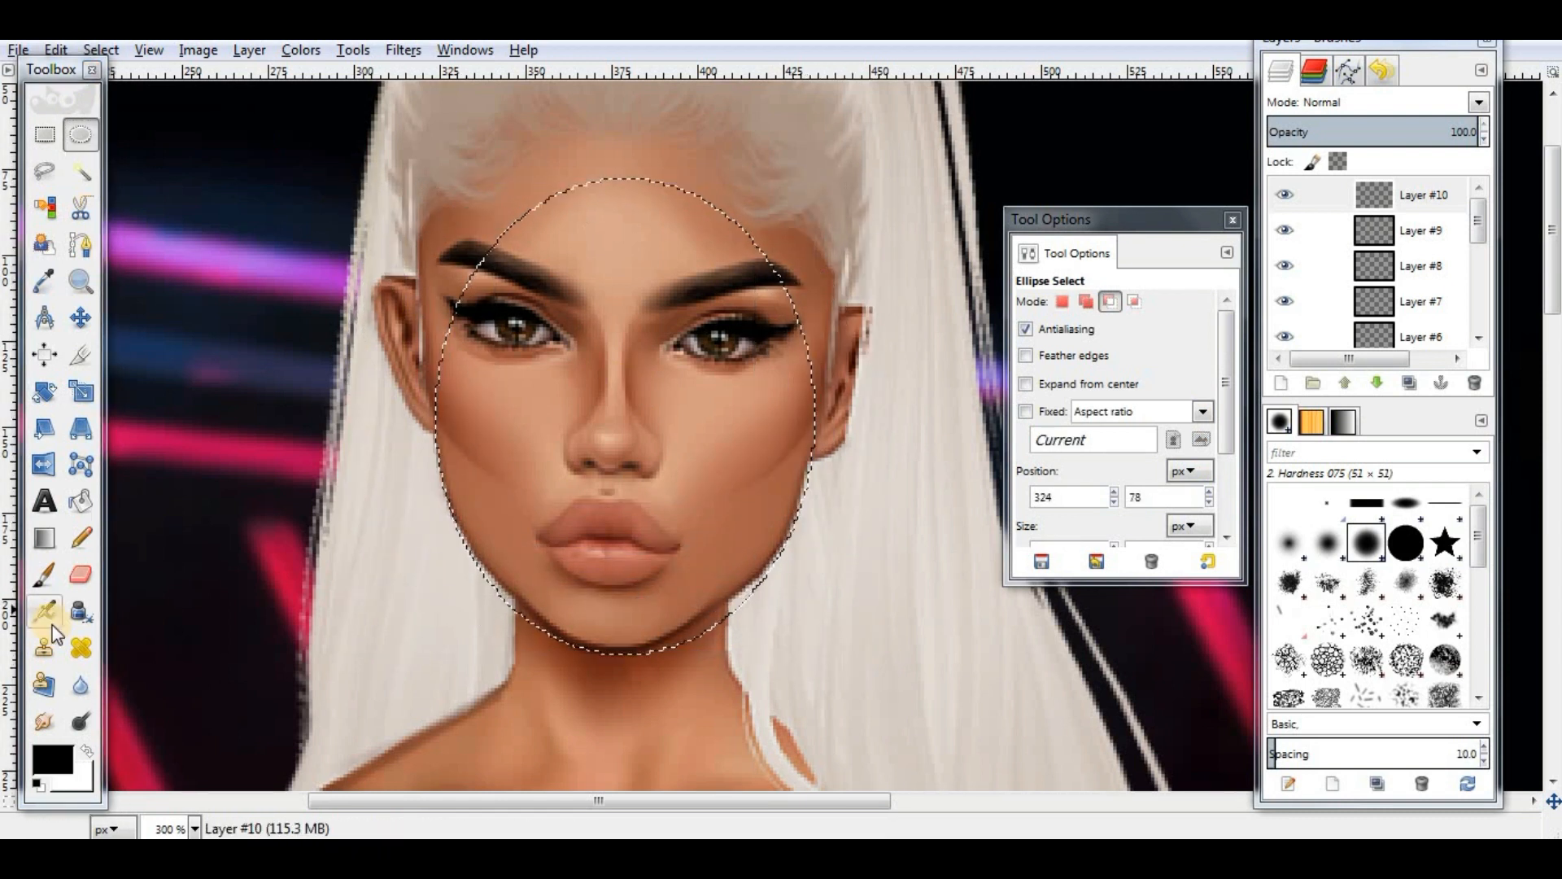
pyautogui.click(20, 50)
pyautogui.moveTo(111, 53)
pyautogui.click(122, 135)
# Step: Airbrush black shading around the forehead outside the face ellipse with a size 51 brush and clear the selection
pyautogui.click(45, 612)
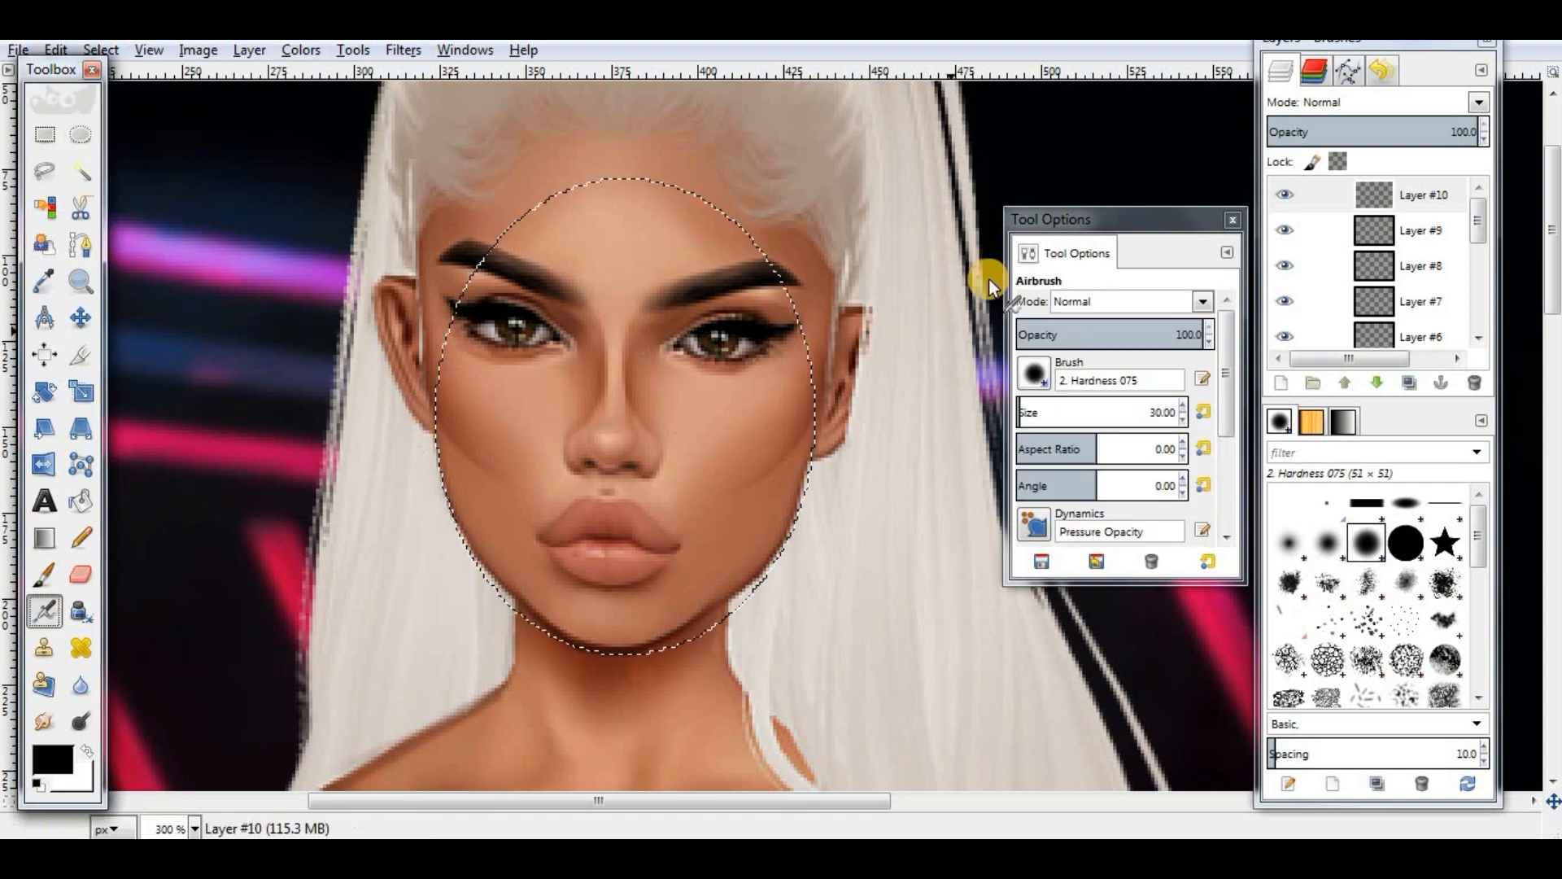
pyautogui.moveTo(480, 293); pyautogui.dragTo(818, 253)
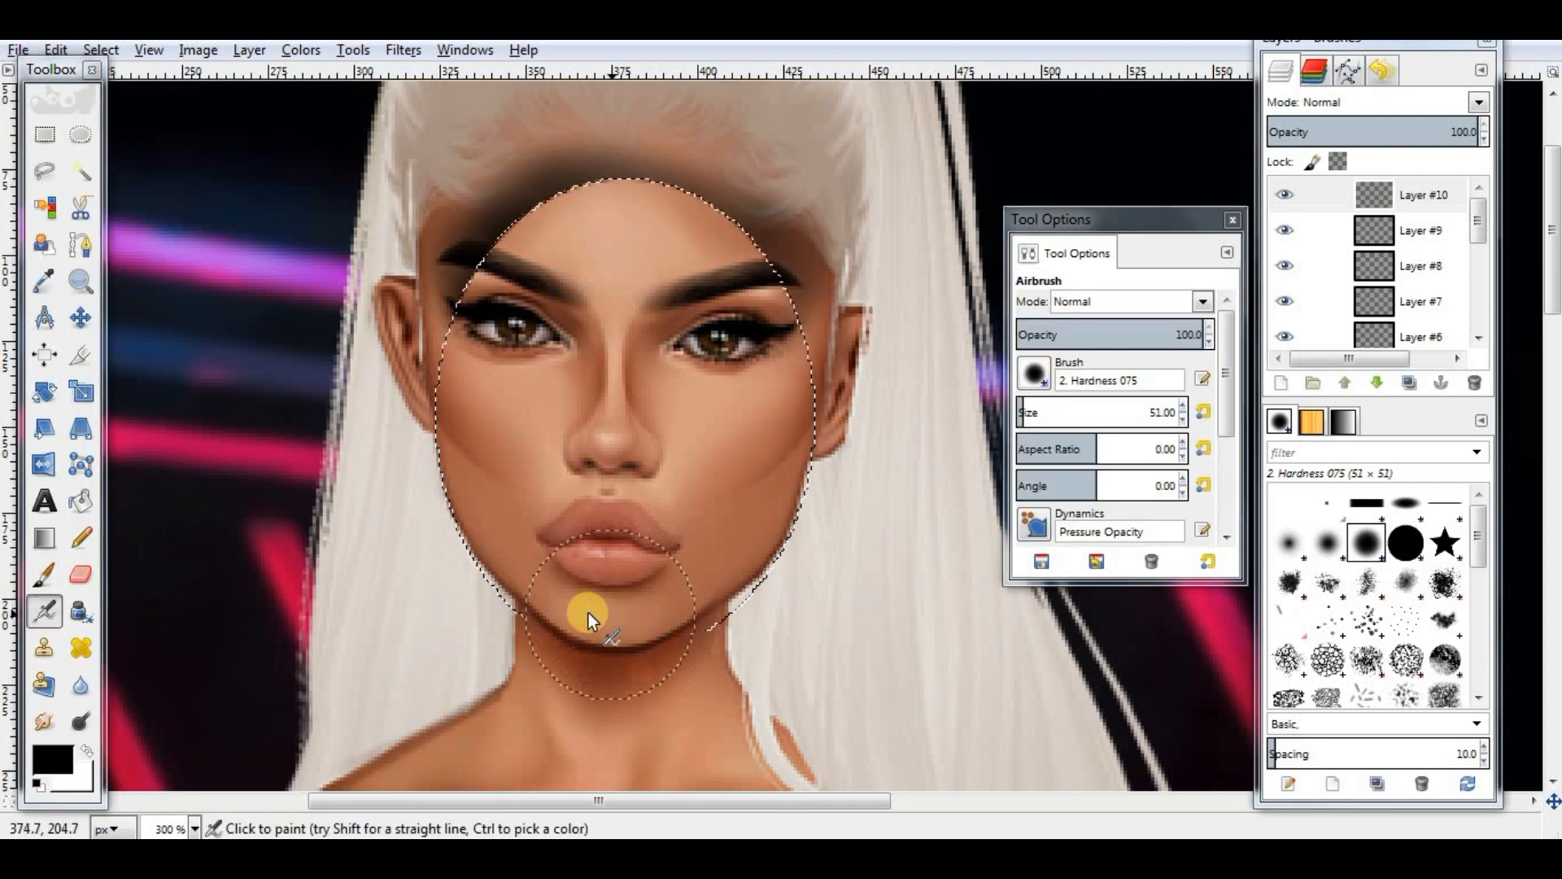
pyautogui.click(104, 52)
pyautogui.click(122, 110)
# Step: Soften the forehead contour shading with Gaussian Blur and set its layer to Overlay mode
pyautogui.click(401, 50)
pyautogui.moveTo(431, 164)
pyautogui.click(684, 200)
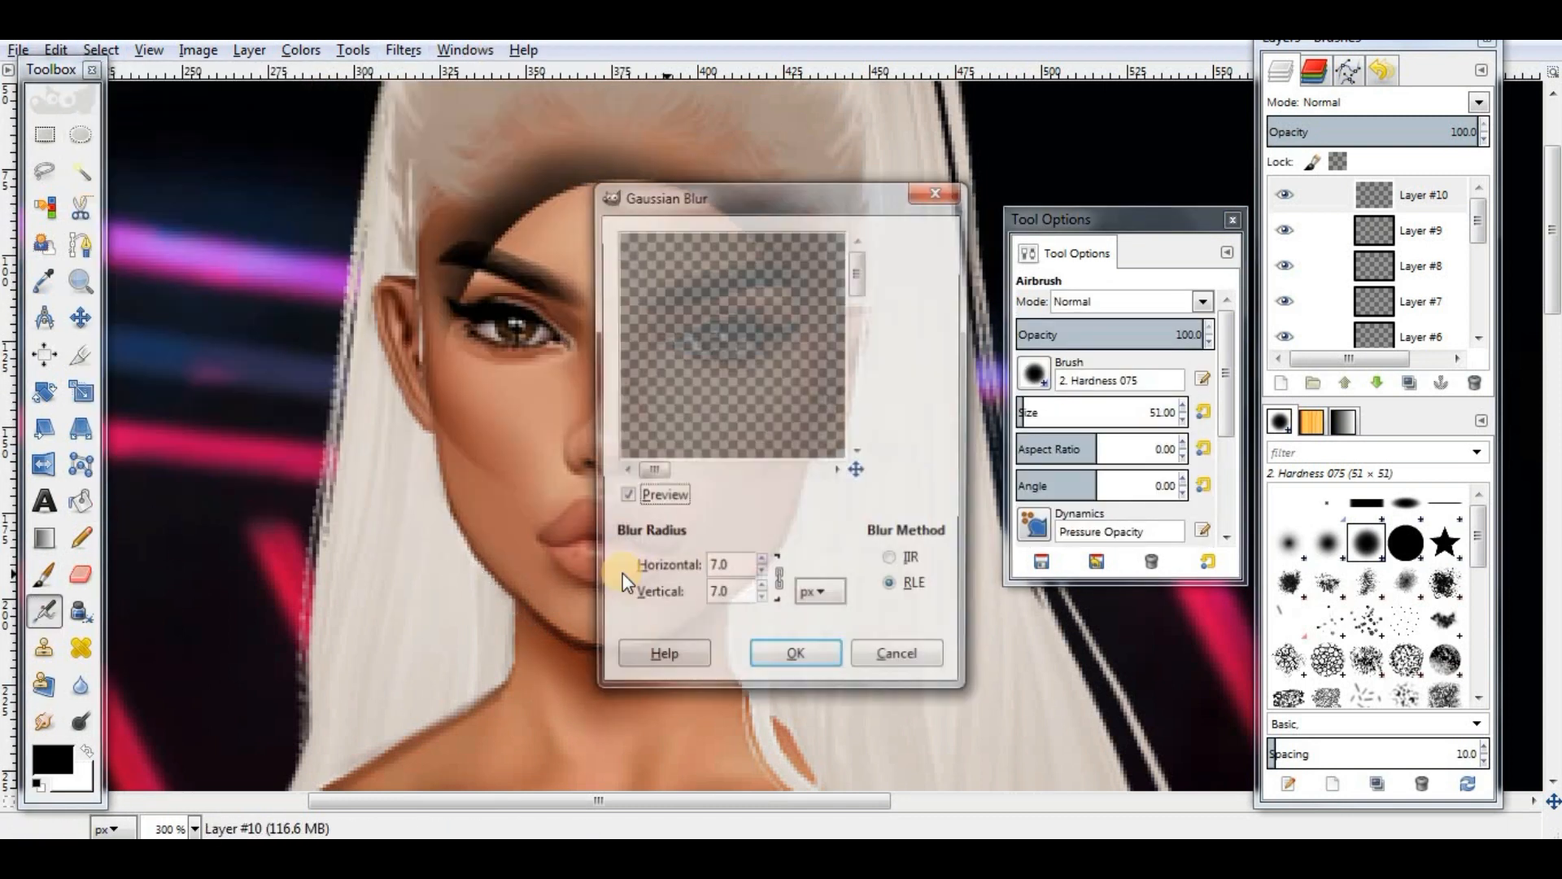
pyautogui.click(762, 566)
pyautogui.click(766, 656)
pyautogui.click(1480, 104)
pyautogui.click(1384, 382)
# Step: Add a transparent layer, make white the foreground color, and airbrush a size 36 highlight in the center of the forehead
pyautogui.click(1282, 383)
pyautogui.click(780, 592)
pyautogui.moveTo(1405, 132)
pyautogui.mouseDown()
pyautogui.moveTo(1245, 133)
pyautogui.moveTo(1398, 157)
pyautogui.mouseUp()
pyautogui.click(1405, 228)
pyautogui.click(1375, 196)
pyautogui.click(87, 750)
pyautogui.click(1022, 411)
pyautogui.moveTo(607, 234); pyautogui.dragTo(604, 232)
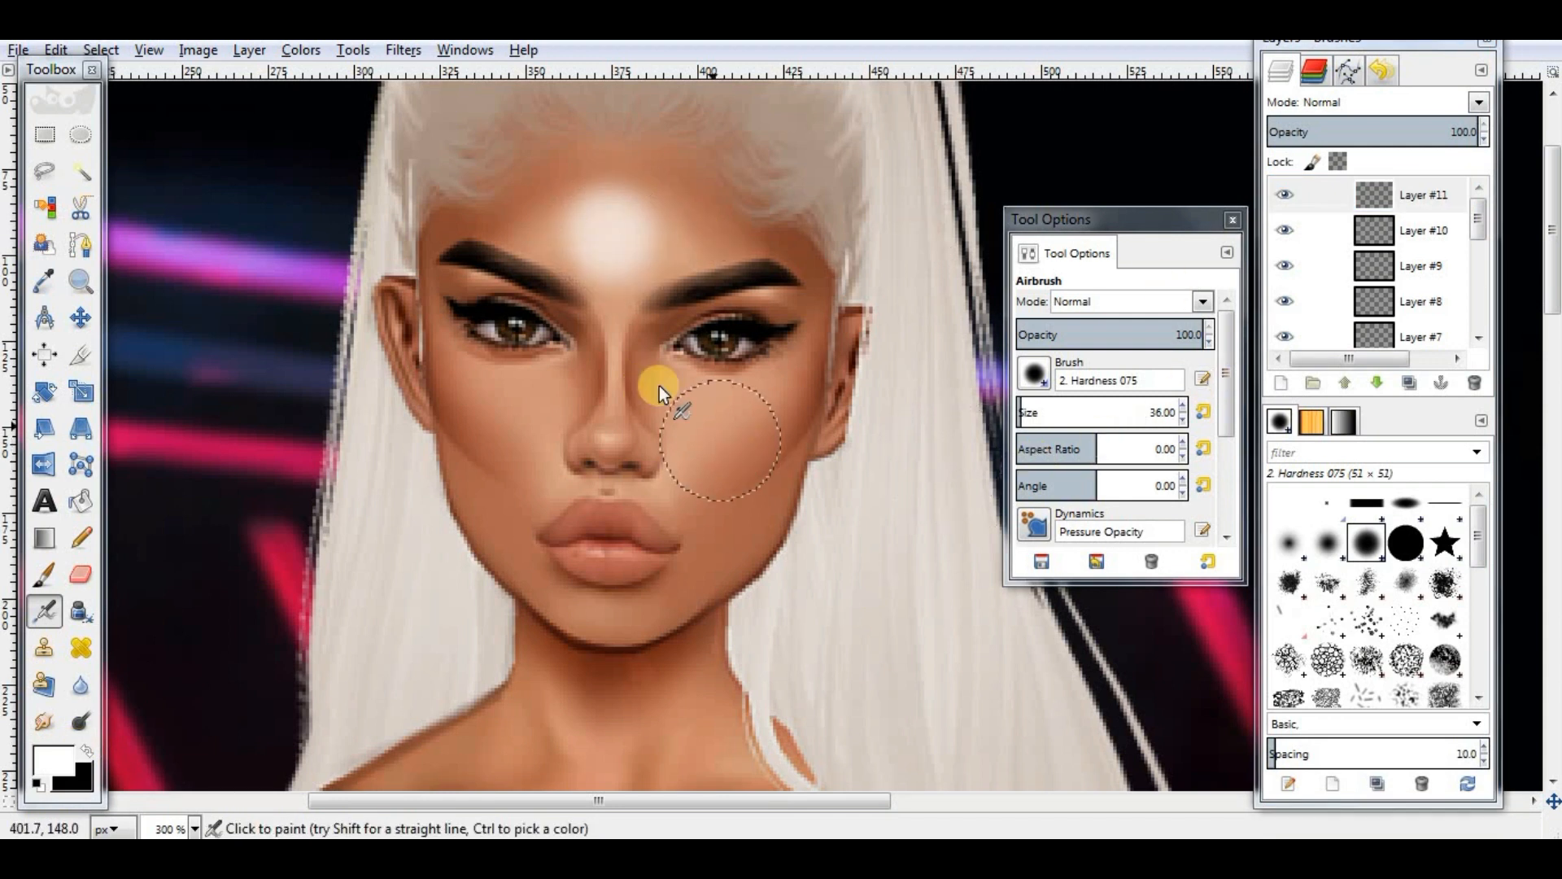
pyautogui.click(393, 51)
pyautogui.moveTo(631, 192)
pyautogui.click(753, 207)
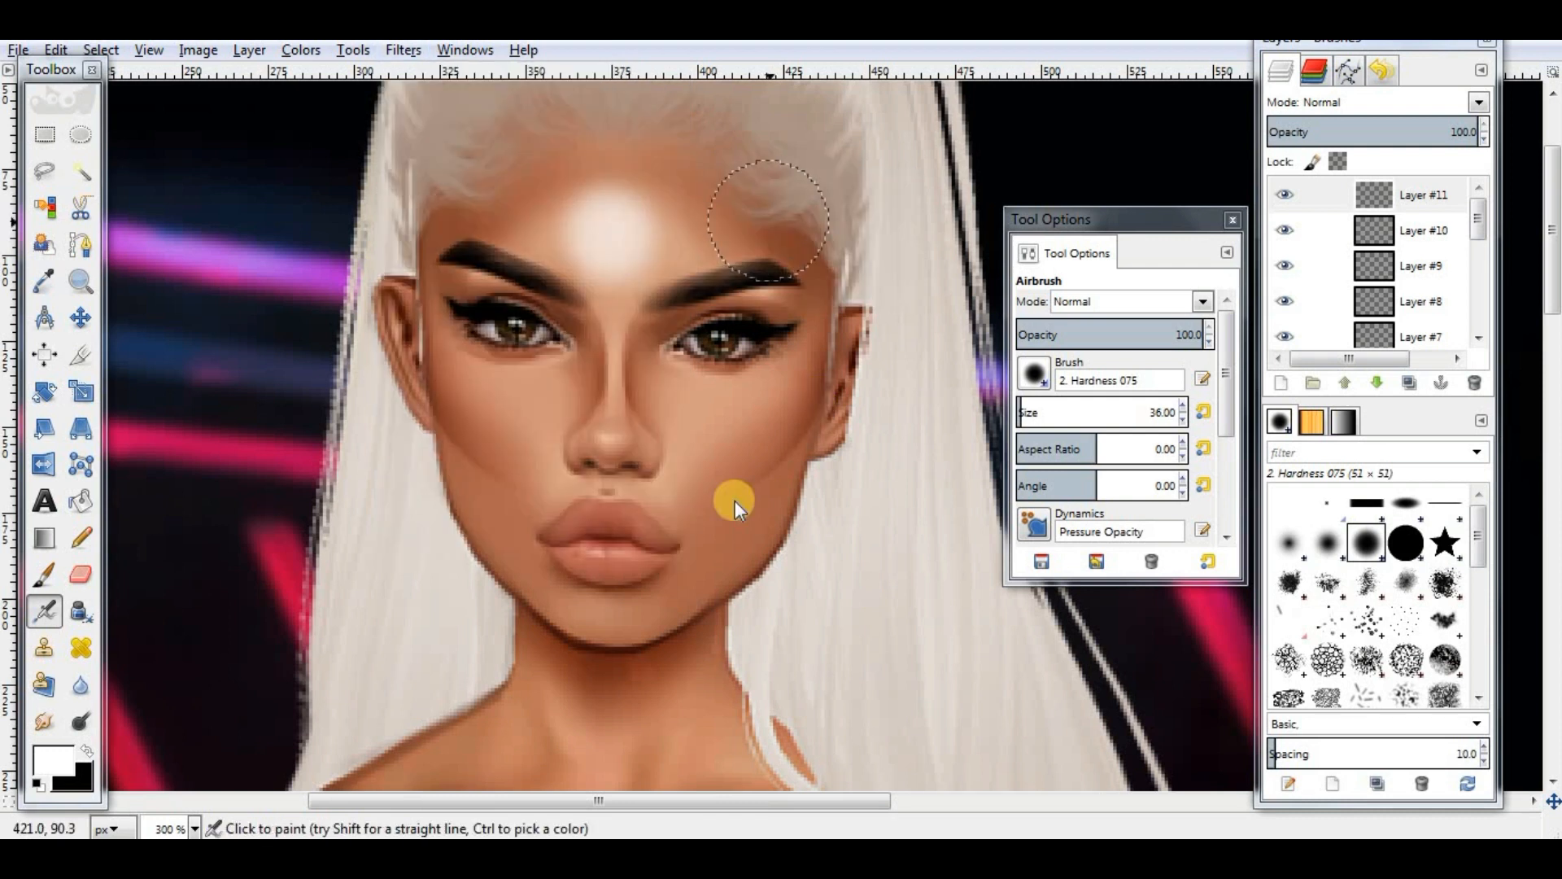
pyautogui.click(796, 663)
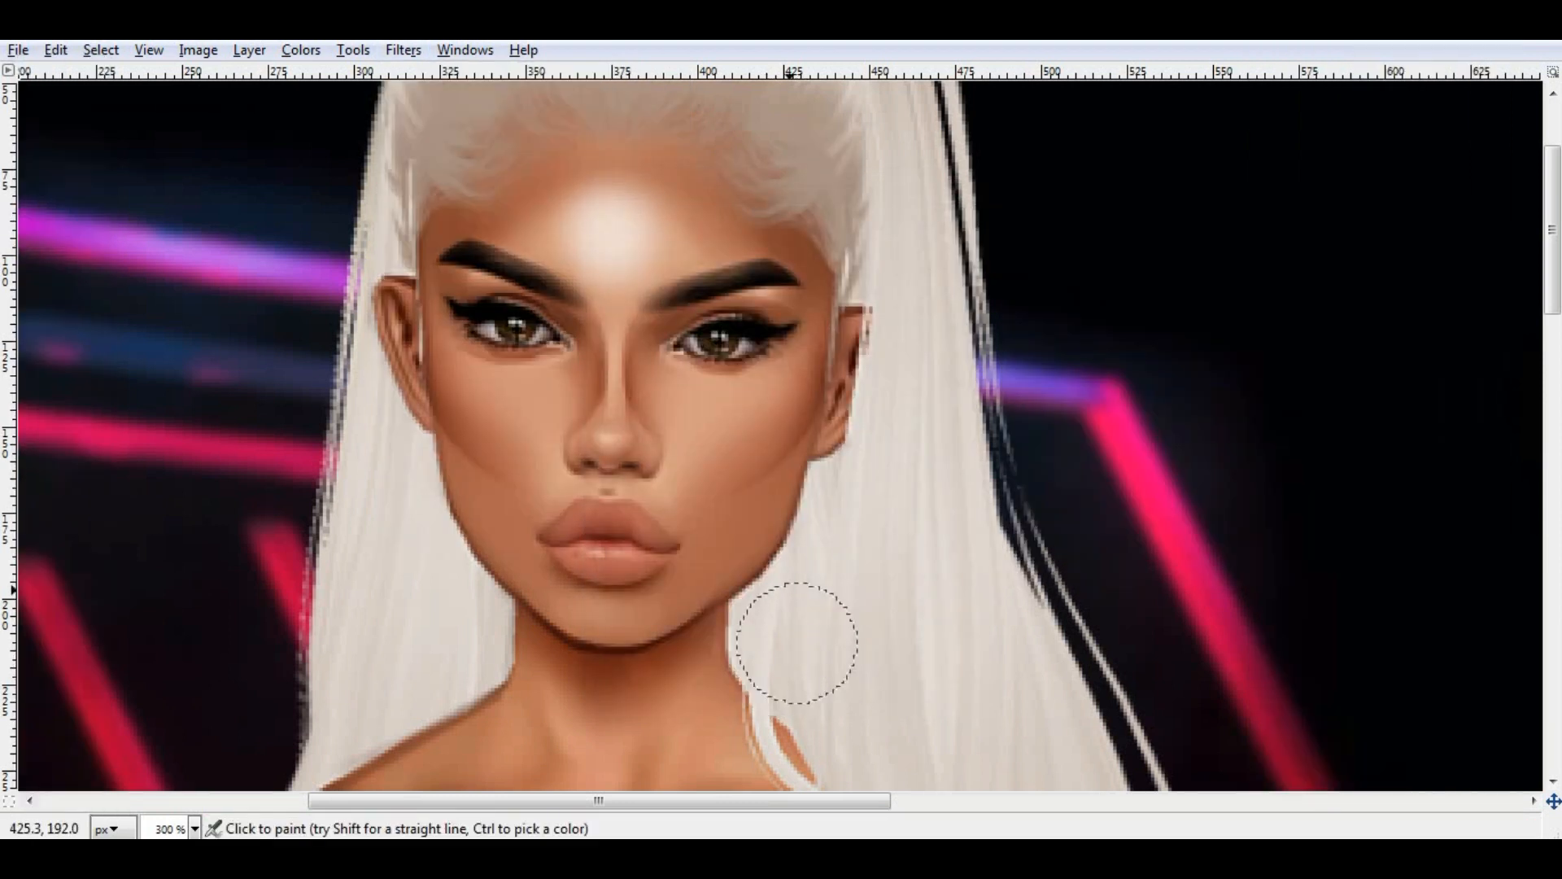
pyautogui.moveTo(389, 32); pyautogui.dragTo(384, 42)
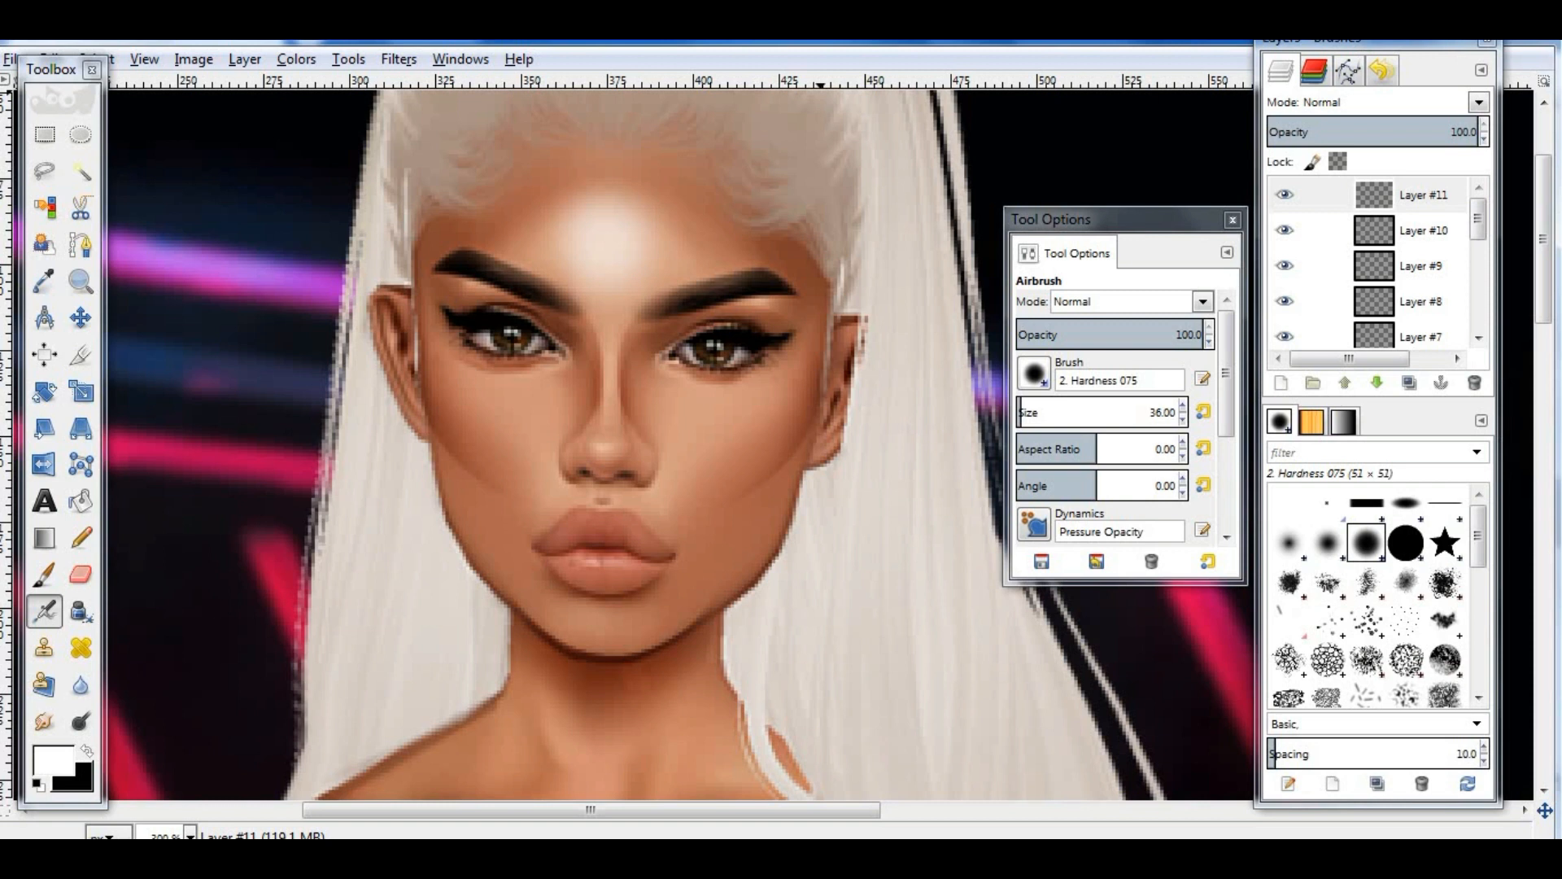
# Step: Apply a 20 px Gaussian Blur to the forehead highlight and set its layer to Overlay mode
pyautogui.click(415, 50)
pyautogui.moveTo(676, 182)
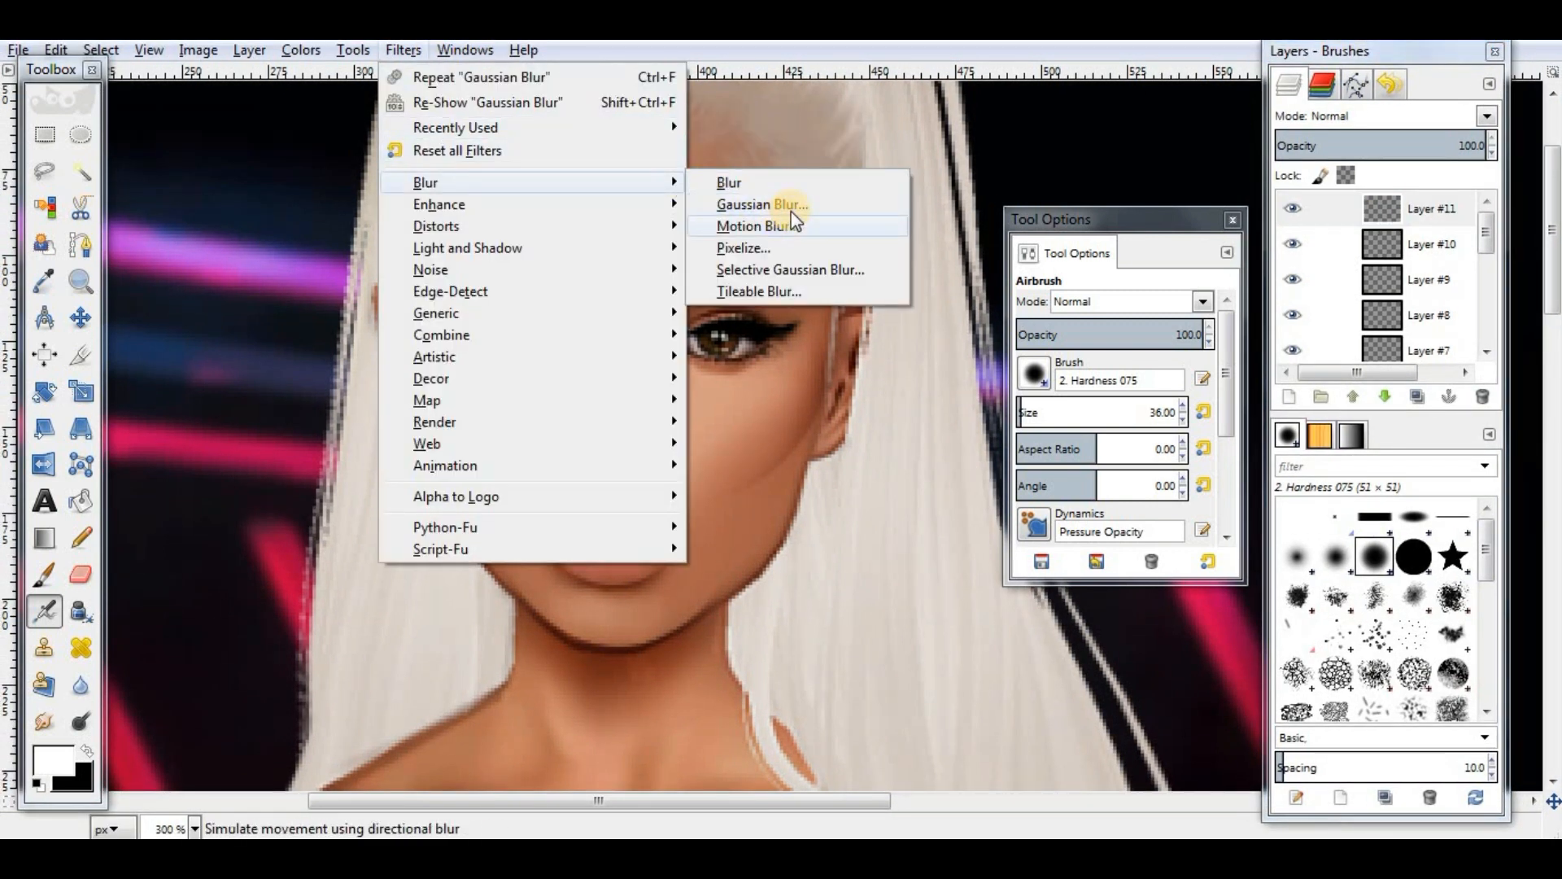
pyautogui.click(785, 205)
pyautogui.click(762, 564)
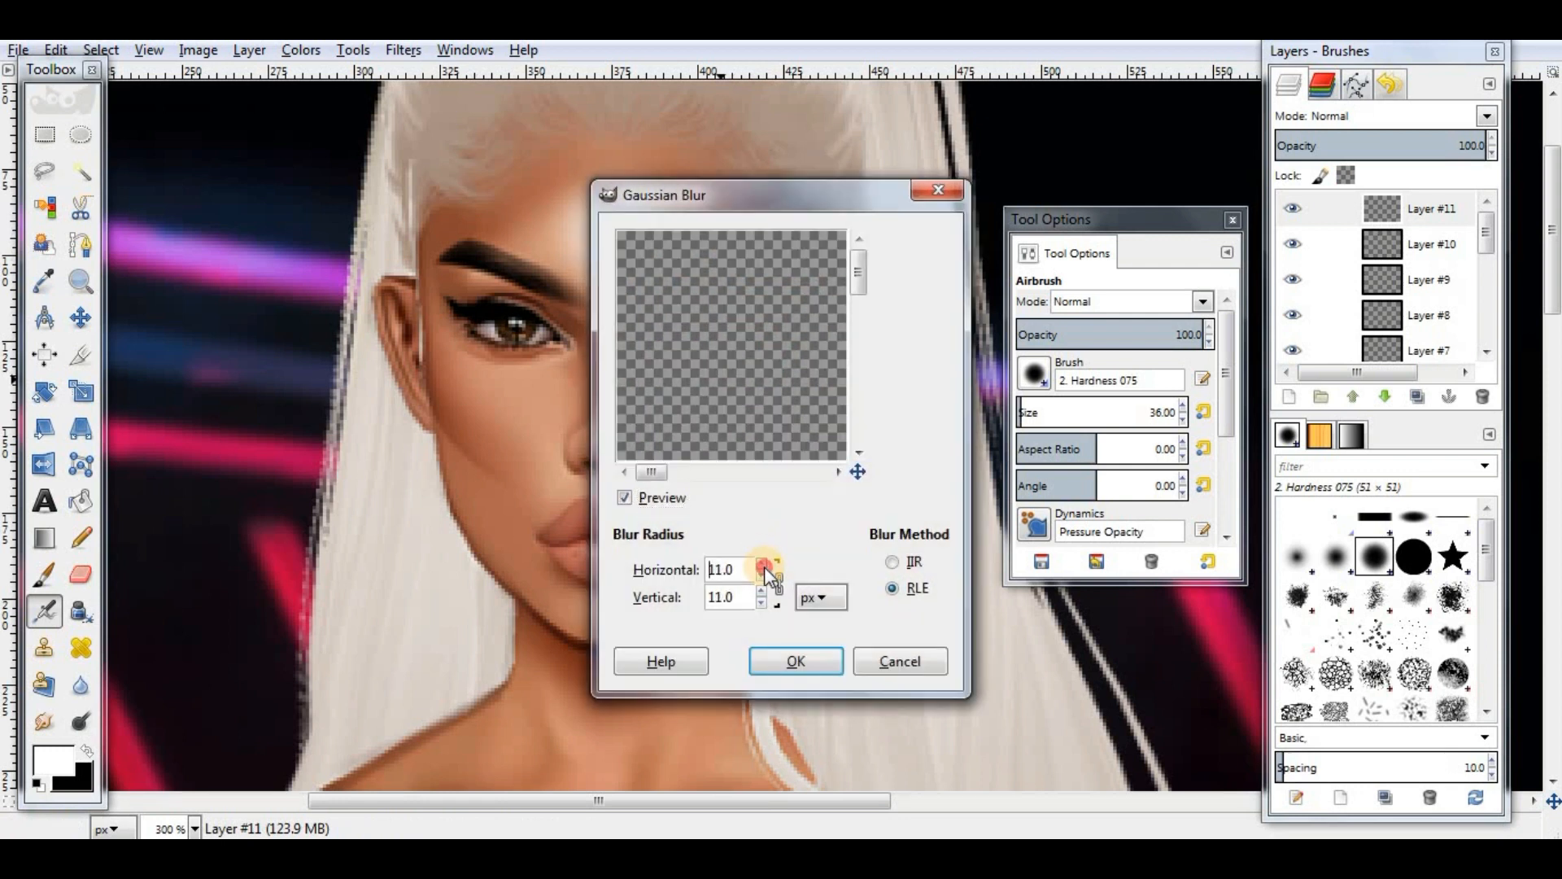
pyautogui.click(763, 565)
pyautogui.click(762, 565)
pyautogui.click(763, 564)
pyautogui.click(787, 667)
pyautogui.press('Tab')
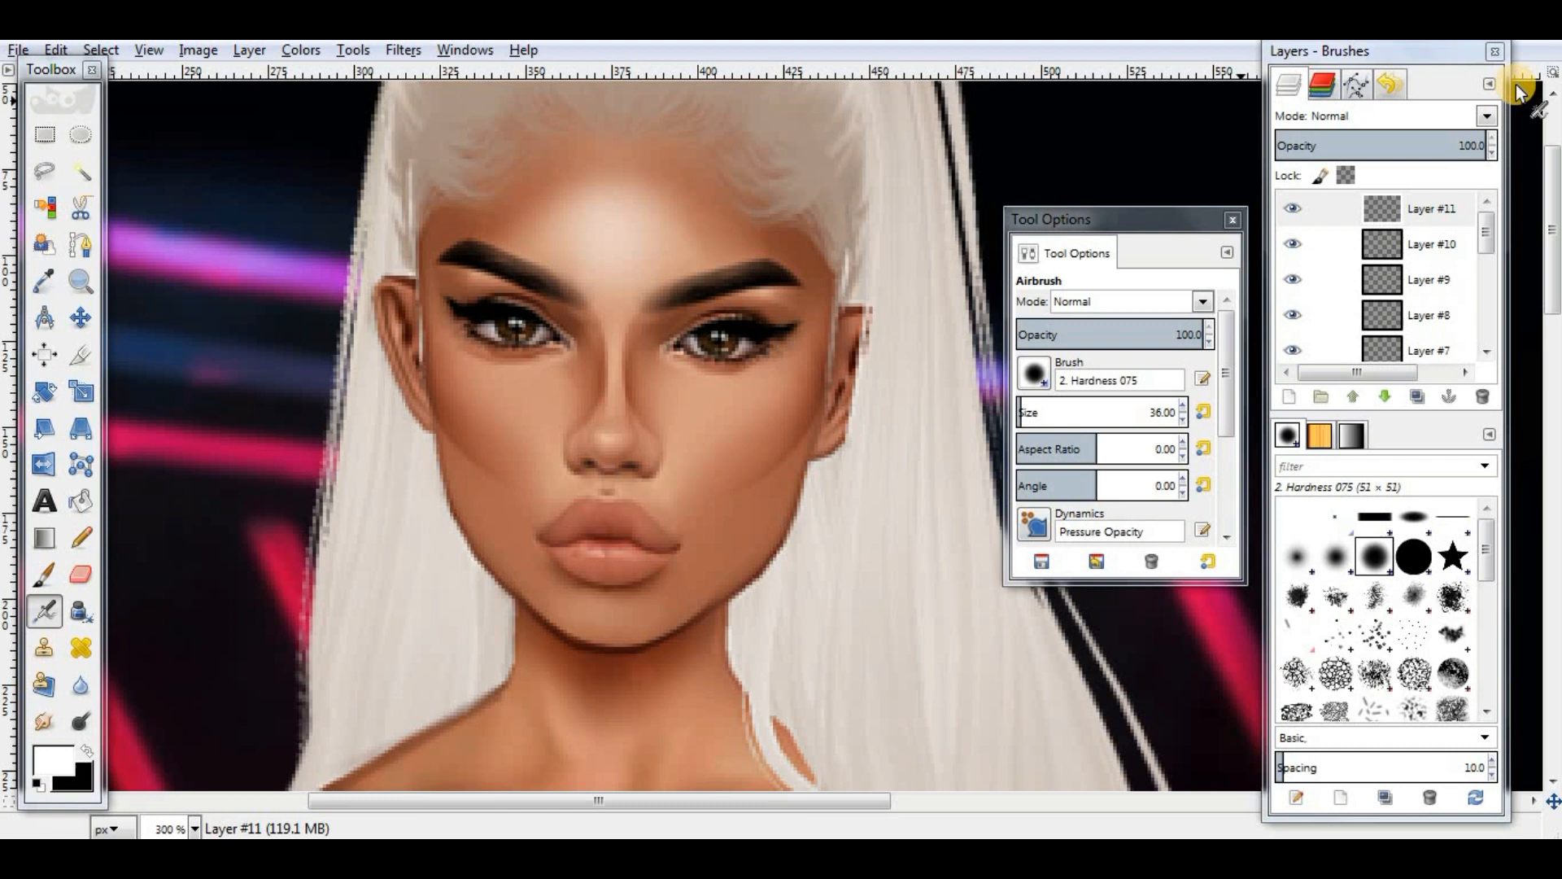
pyautogui.click(1486, 115)
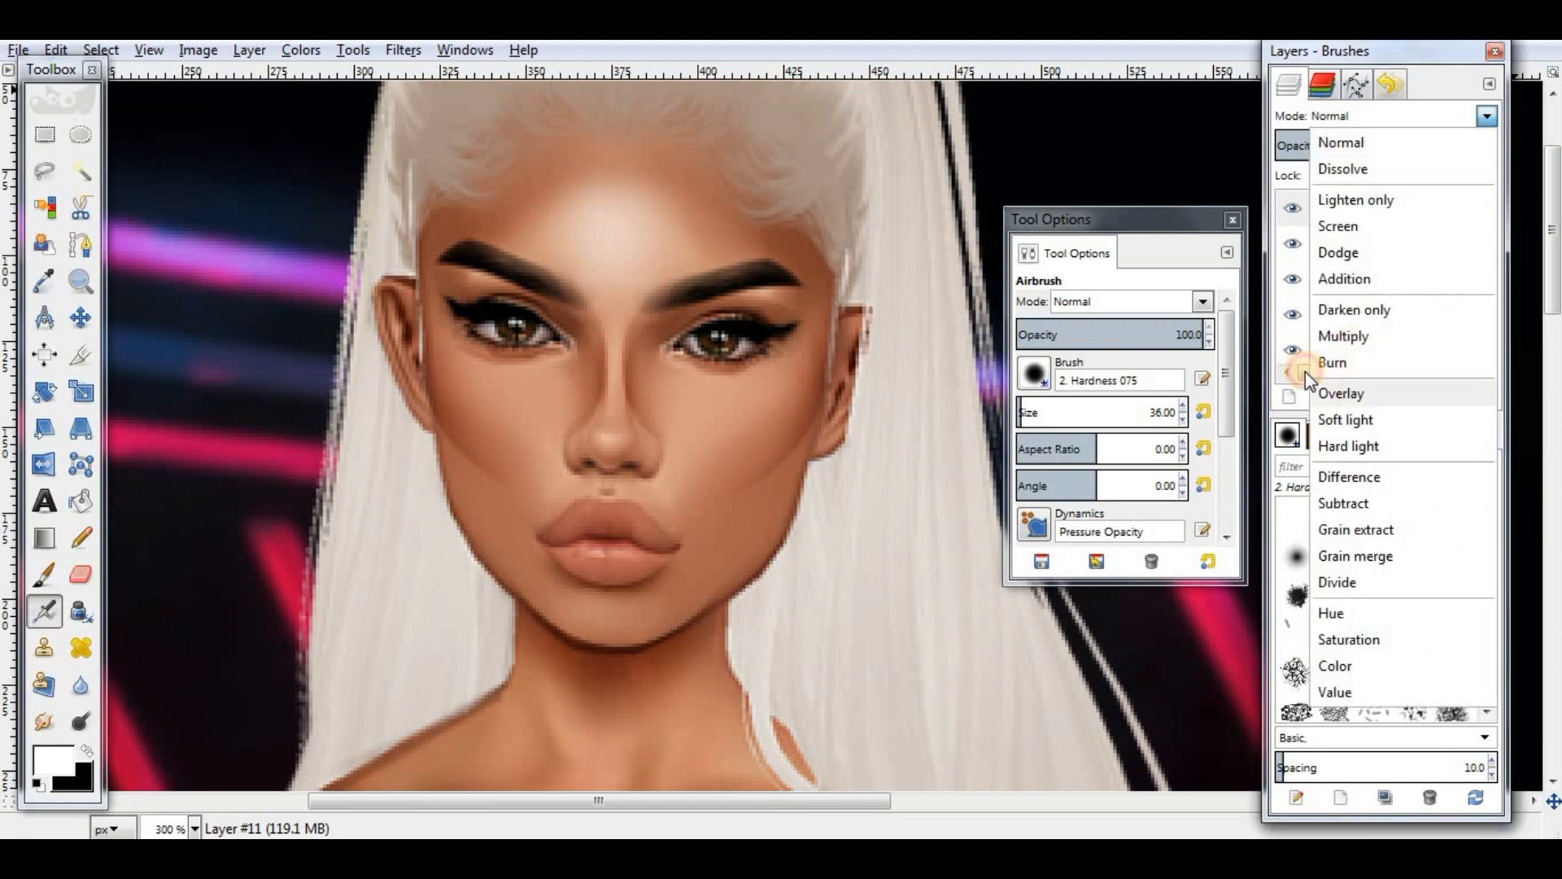
pyautogui.click(1335, 393)
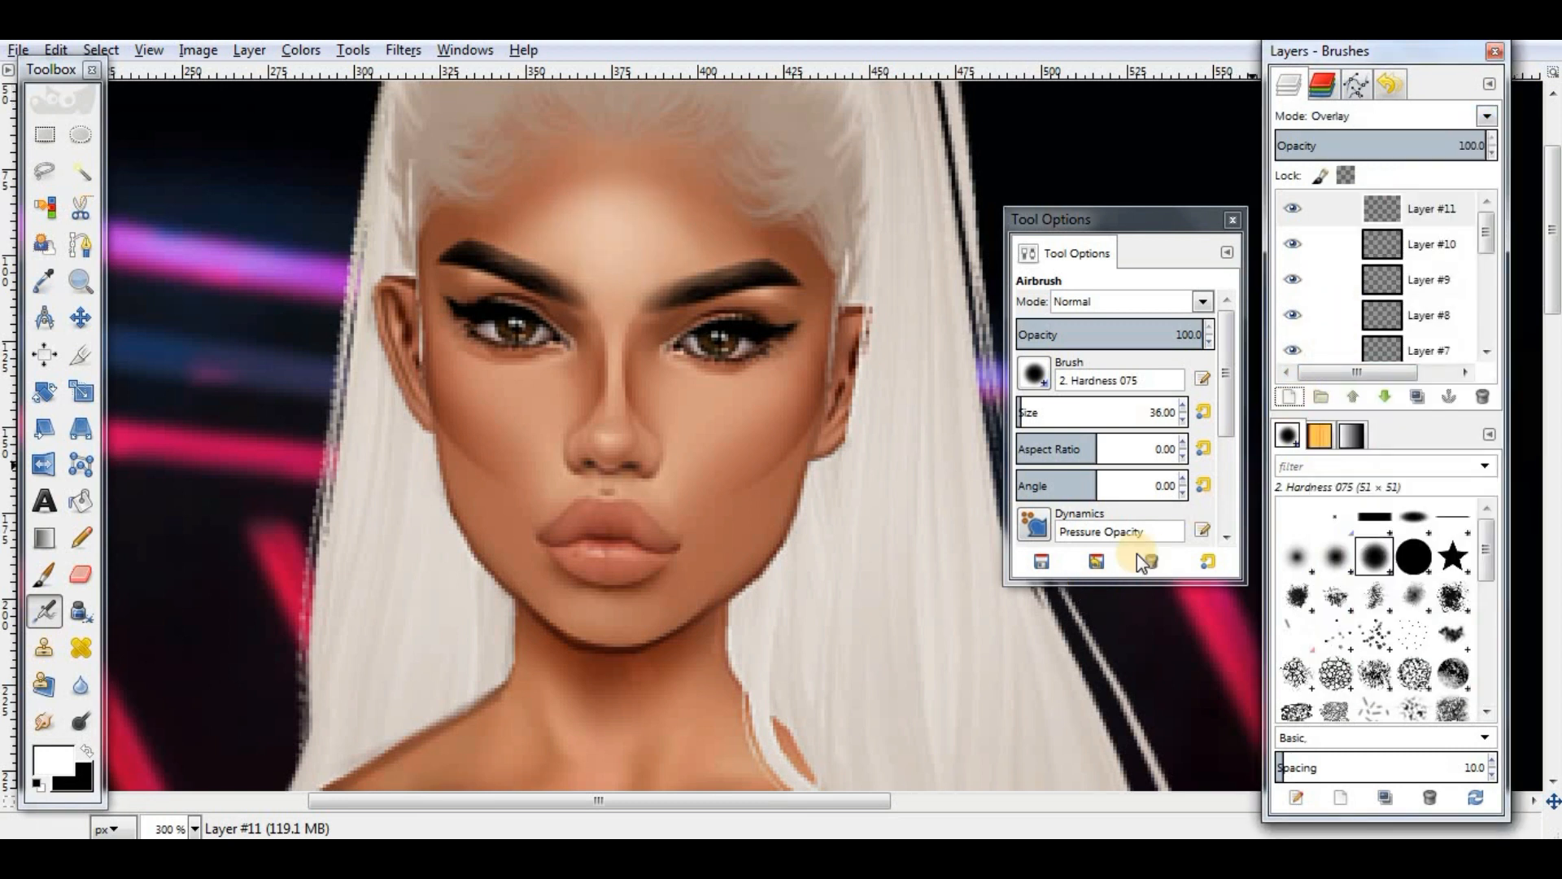
# Step: On a new transparent layer, paint straight white size 10 strokes across both cheekbones and apply a 20 px Gaussian Blur
pyautogui.click(1297, 402)
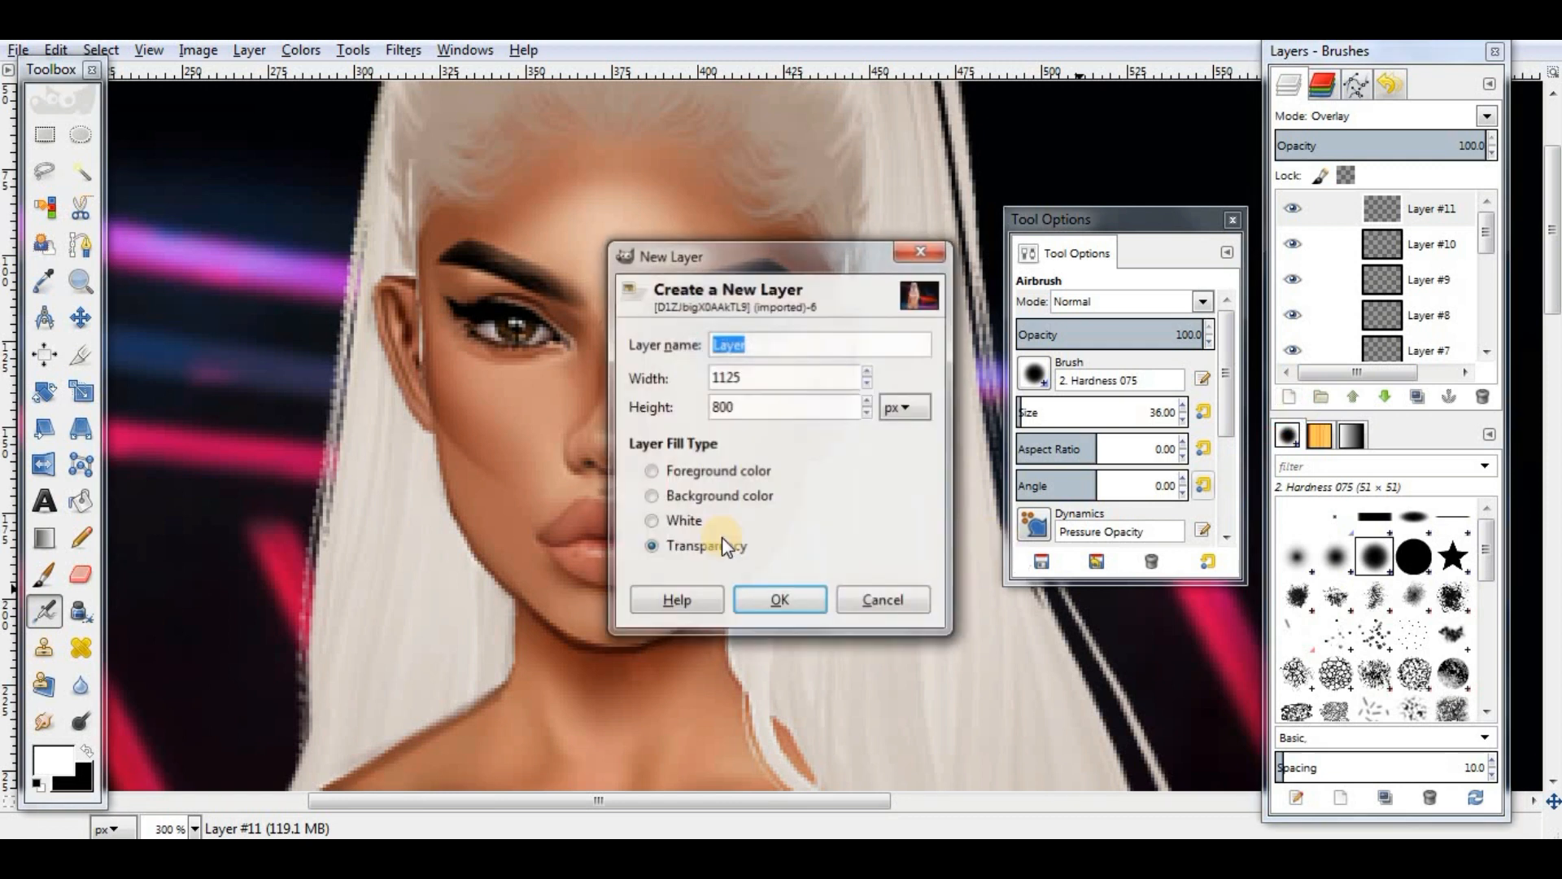
pyautogui.click(779, 601)
pyautogui.click(45, 575)
pyautogui.click(1182, 418)
pyautogui.click(813, 374)
pyautogui.keyDown('shift'); pyautogui.click(760, 424); pyautogui.keyUp('shift')
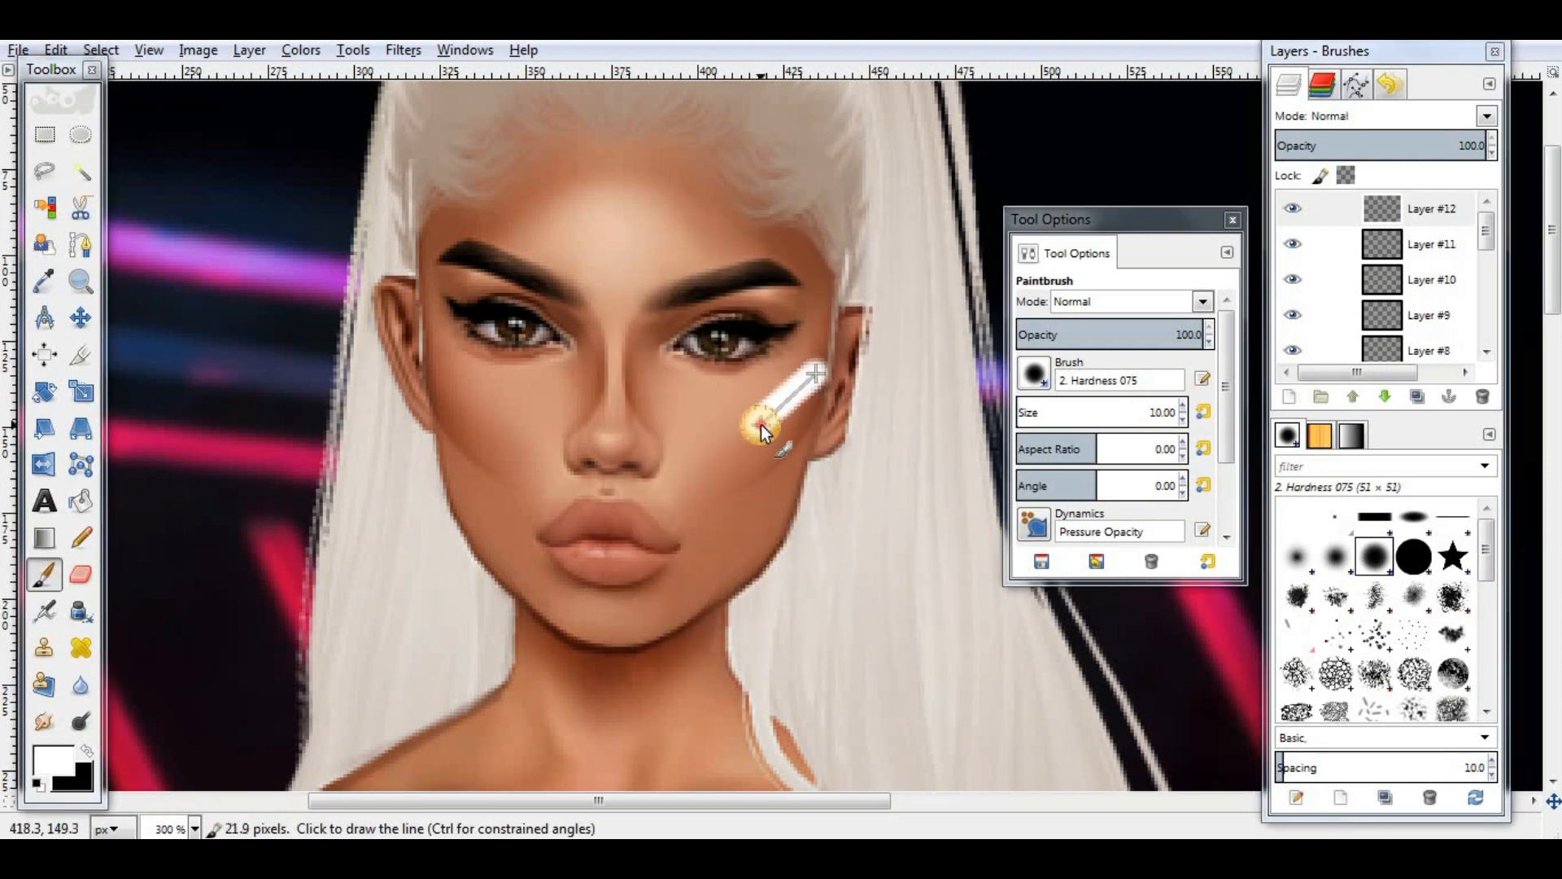
pyautogui.click(440, 373)
pyautogui.keyDown('shift'); pyautogui.click(492, 423); pyautogui.keyUp('shift')
pyautogui.press('s')
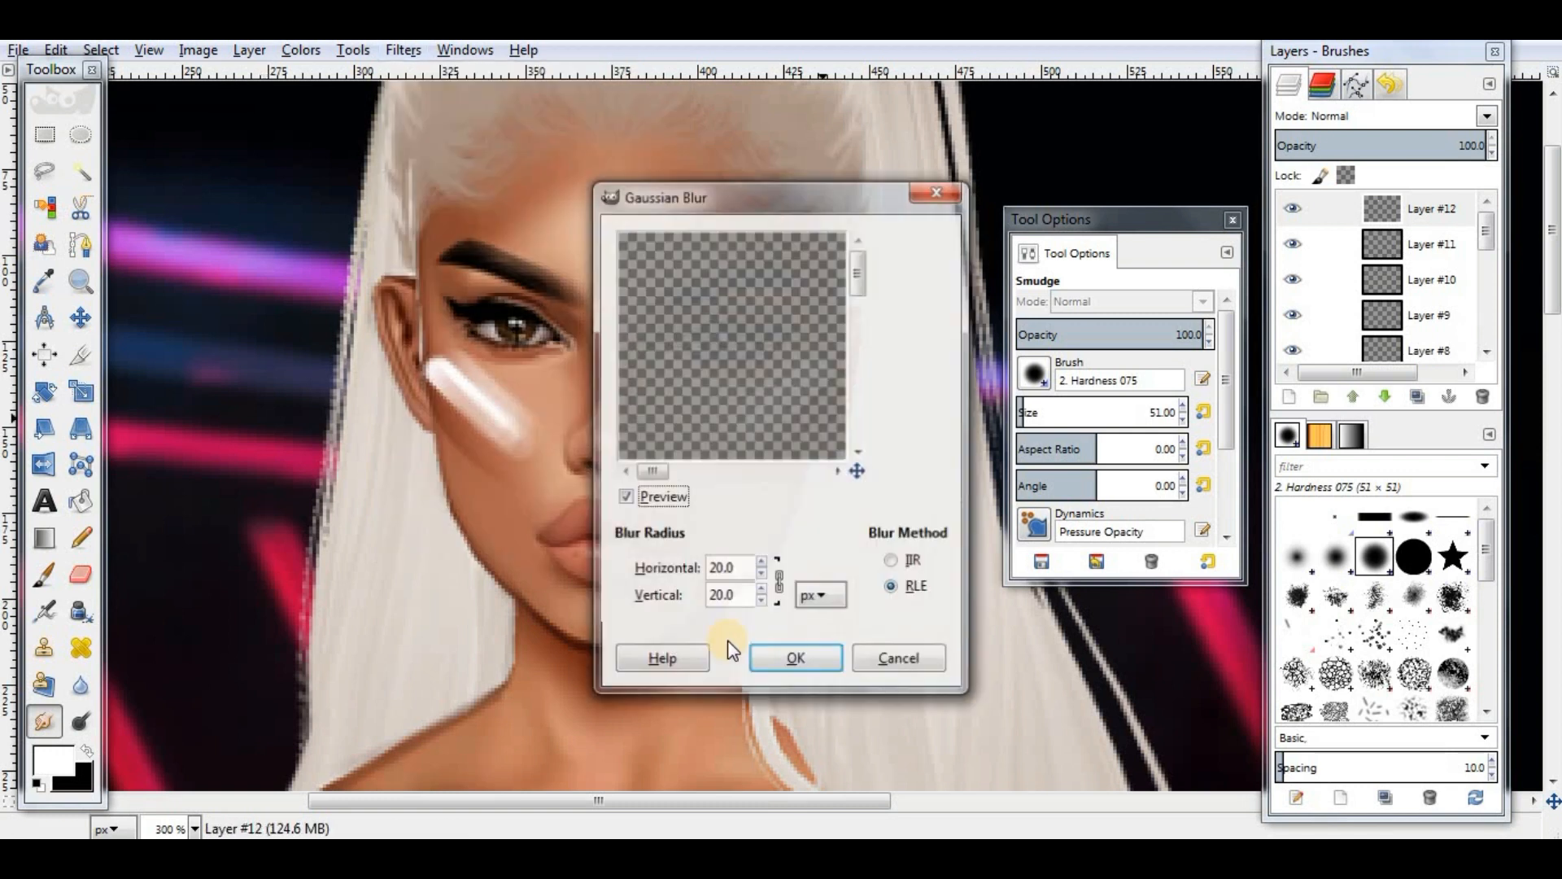
pyautogui.press('Return')
# Step: On another new layer, paint a shorter straight white stroke over each cheekbone with the Paintbrush
pyautogui.keyDown('shift'); pyautogui.click(1289, 396); pyautogui.keyUp('shift')
pyautogui.press('p')
pyautogui.moveTo(1147, 419); pyautogui.dragTo(1136, 414)
pyautogui.click(801, 385)
pyautogui.keyDown('shift'); pyautogui.click(757, 422); pyautogui.keyUp('shift')
pyautogui.click(445, 385)
pyautogui.keyDown('shift'); pyautogui.click(483, 421); pyautogui.keyUp('shift')
# Step: Blur the second pair of cheekbone strokes and set their layer to Overlay mode
pyautogui.click(402, 51)
pyautogui.click(837, 244)
pyautogui.click(882, 732)
pyautogui.click(830, 694)
pyautogui.click(1487, 116)
pyautogui.click(1420, 367)
# Step: Duplicate the cheekbone highlight layer and smudge the highlights on both cheeks with a size 51 brush
pyautogui.click(1417, 397)
pyautogui.press('s')
pyautogui.click(1203, 412)
pyautogui.moveTo(785, 439); pyautogui.dragTo(765, 399)
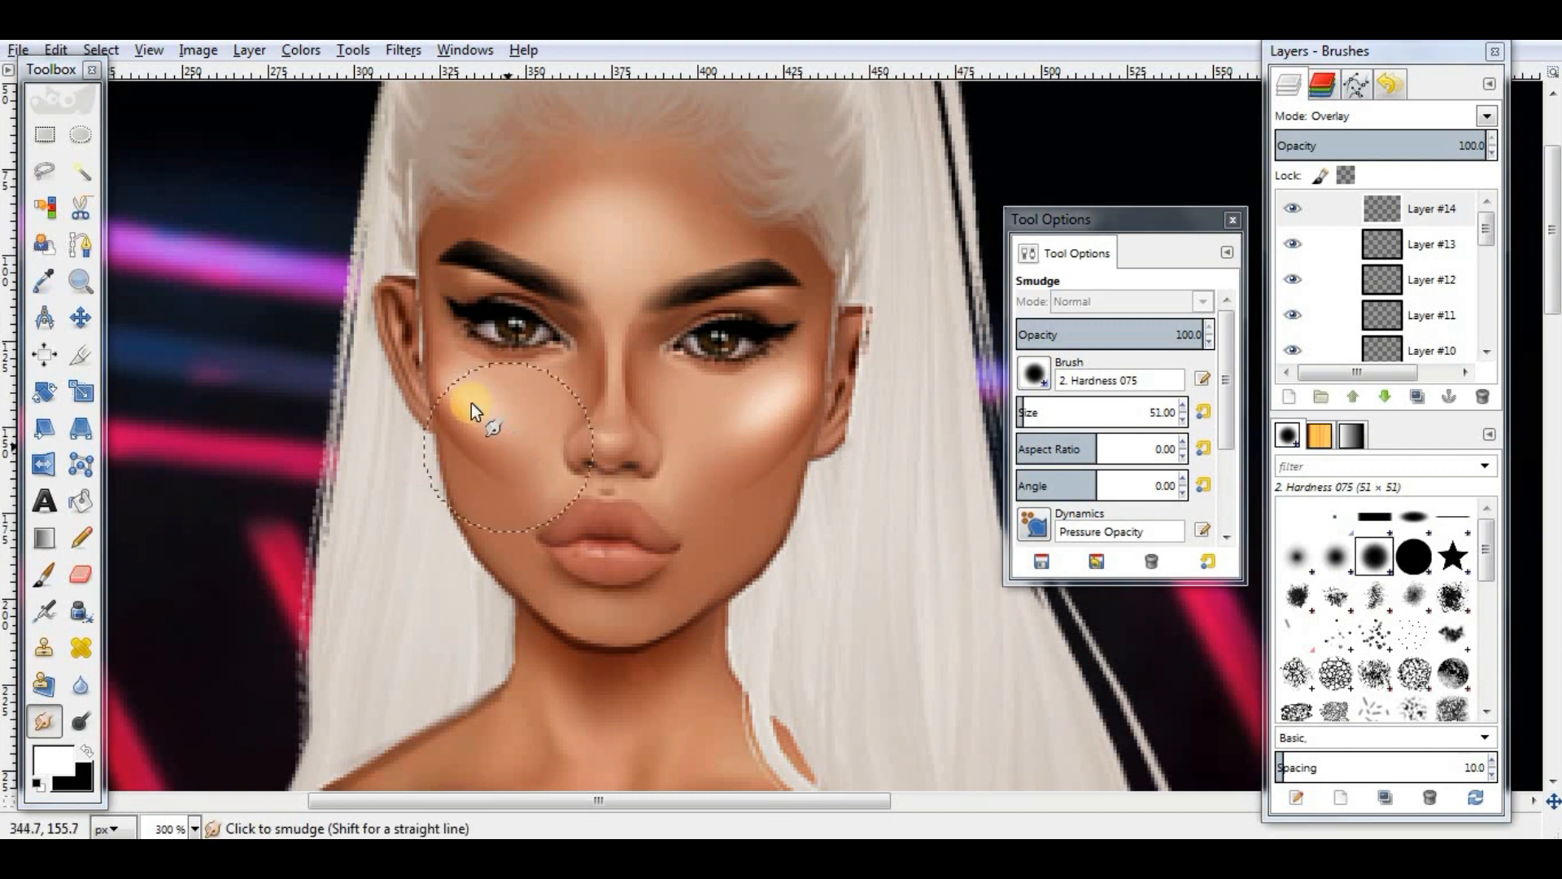
pyautogui.moveTo(471, 403); pyautogui.dragTo(488, 425)
# Step: On a new layer, paint a white dot on the nose tip and a line along the bridge with a size 6 Paintbrush
pyautogui.click(1432, 209)
pyautogui.keyDown('shift'); pyautogui.click(1289, 396); pyautogui.keyUp('shift')
pyautogui.click(44, 574)
pyautogui.click(1183, 419)
pyautogui.click(1183, 408)
pyautogui.click(610, 439)
pyautogui.moveTo(612, 393); pyautogui.dragTo(613, 347)
# Step: Blur the nose highlights and set their layer to Overlay mode
pyautogui.press('s')
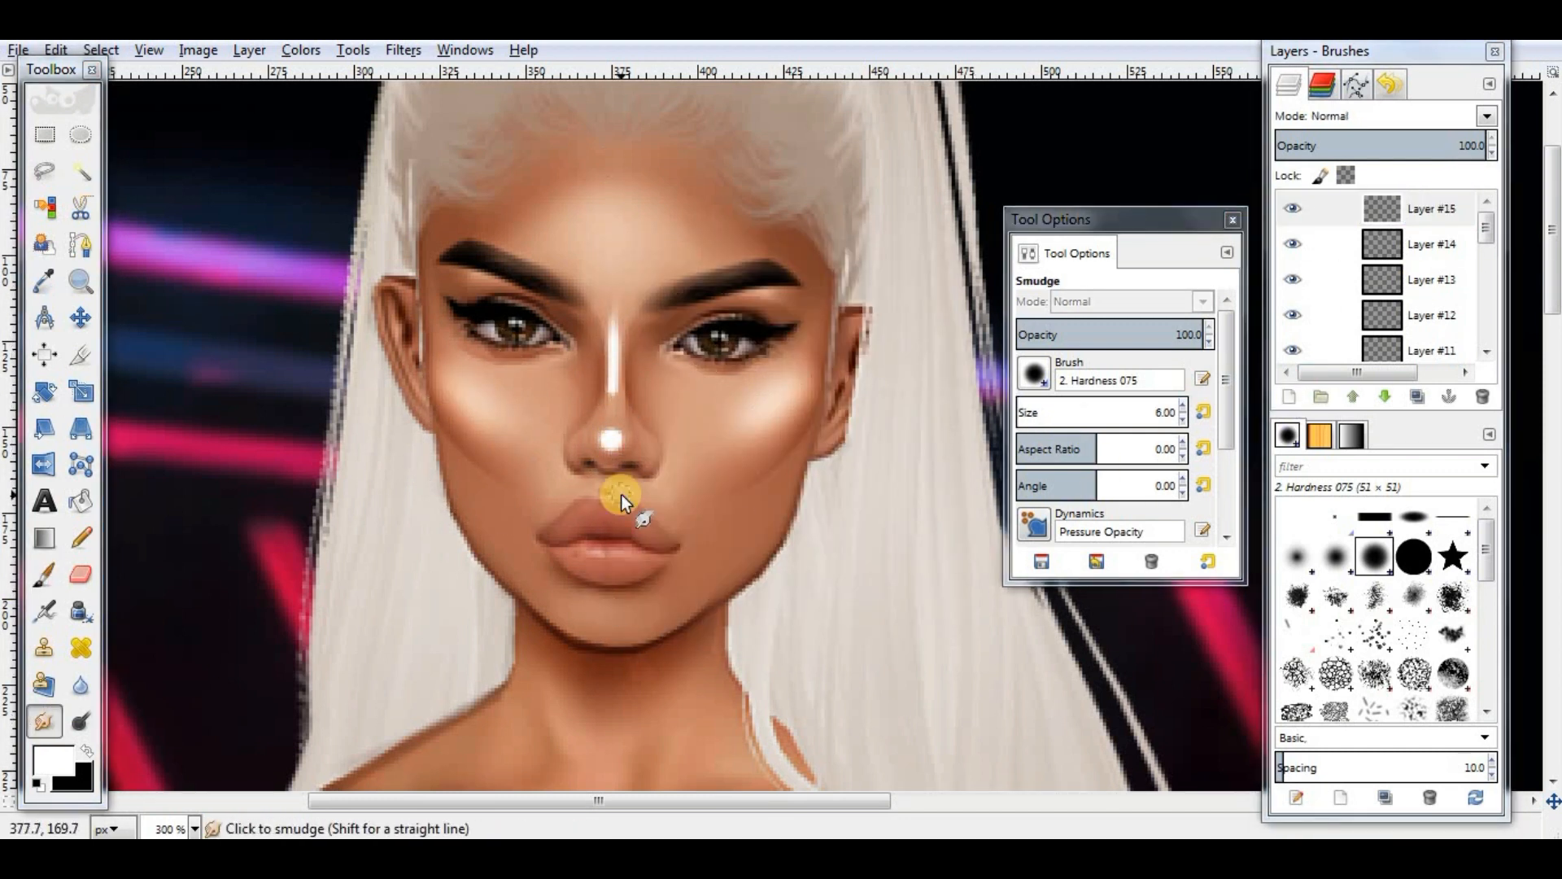
pyautogui.click(403, 51)
pyautogui.click(721, 185)
pyautogui.click(1488, 116)
pyautogui.click(1419, 370)
# Step: On a new transparent layer, select an ellipse around the lips and airbrush a white highlight along the upper lip
pyautogui.click(1289, 396)
pyautogui.click(778, 595)
pyautogui.click(80, 135)
pyautogui.moveTo(544, 495); pyautogui.dragTo(676, 591)
pyautogui.click(44, 611)
pyautogui.click(1203, 412)
pyautogui.moveTo(667, 476); pyautogui.dragTo(547, 468)
# Step: Erase excess highlight around the lower lip, clear the selection, and set the layer to Overlay mode
pyautogui.click(81, 574)
pyautogui.moveTo(582, 595); pyautogui.dragTo(651, 587)
pyautogui.click(101, 50)
pyautogui.click(128, 106)
pyautogui.click(1487, 116)
pyautogui.click(1420, 370)
pyautogui.click(44, 611)
pyautogui.doubleClick(1161, 413)
pyautogui.write('5')
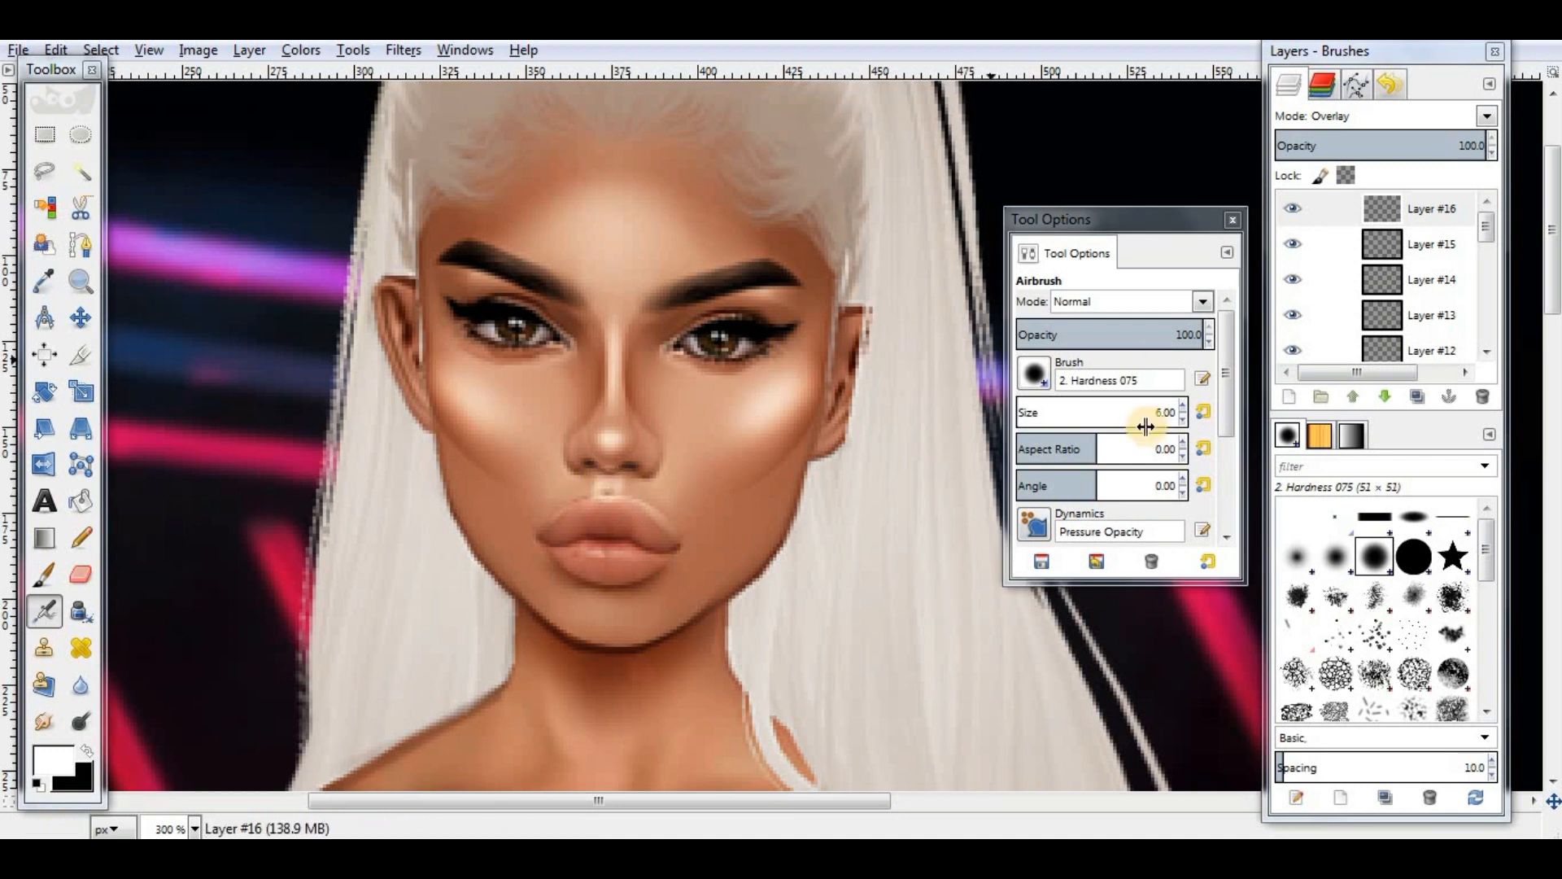
pyautogui.click(1203, 412)
pyautogui.press('s')
# Step: Add a new transparent layer and draw an elliptical selection around the right-hand eye
pyautogui.click(1289, 396)
pyautogui.click(742, 591)
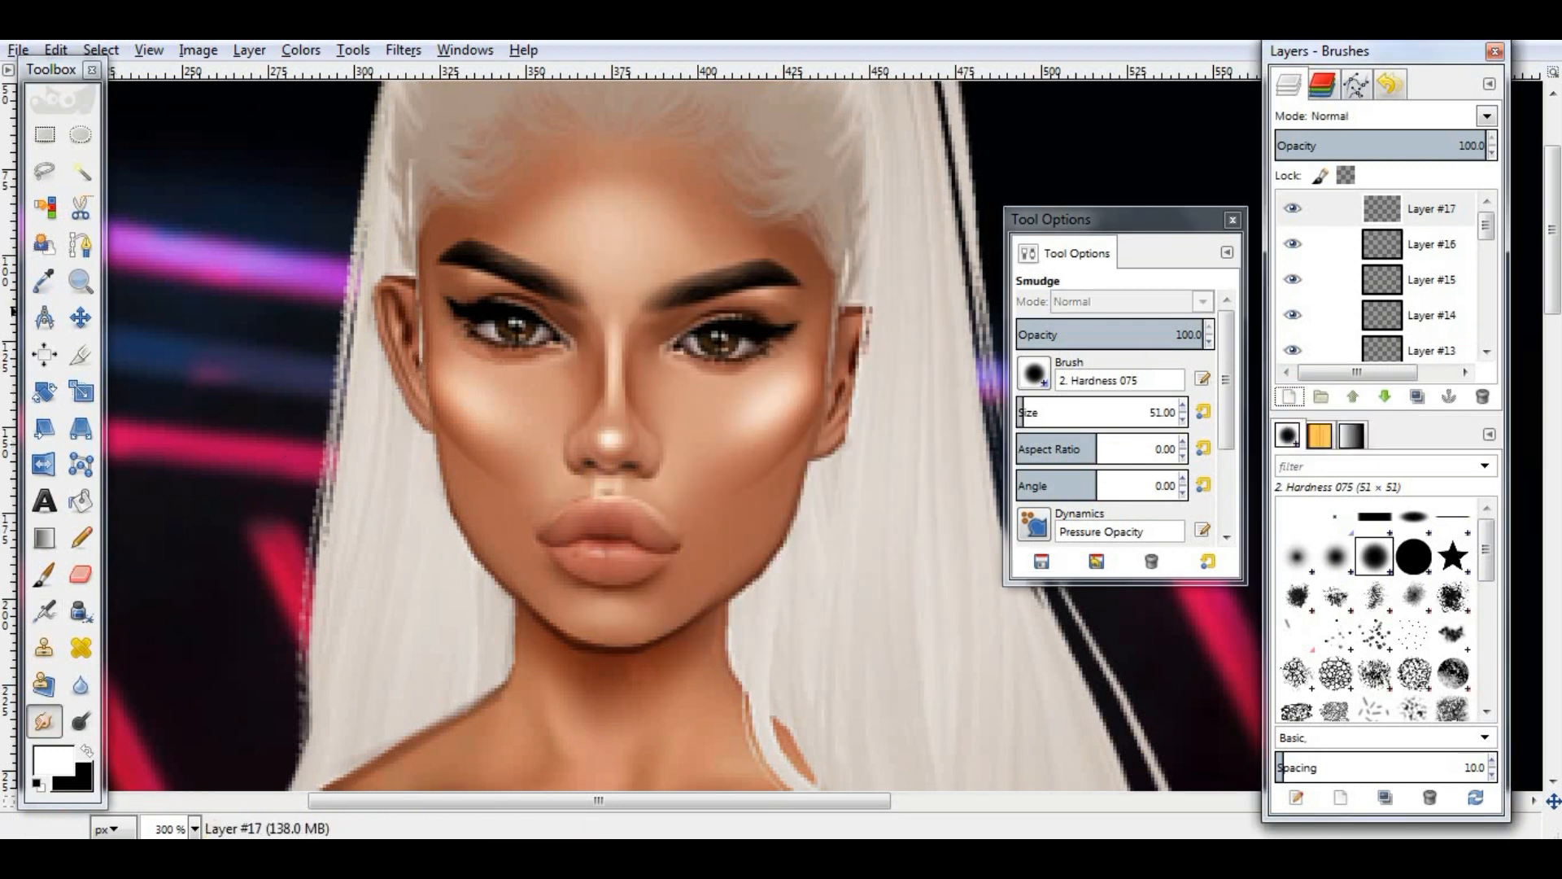
pyautogui.click(77, 134)
pyautogui.moveTo(659, 320)
pyautogui.mouseDown()
pyautogui.moveTo(784, 391)
pyautogui.moveTo(793, 413)
pyautogui.moveTo(751, 367)
pyautogui.mouseUp()
# Step: Try stroking the elliptical eye selection in white, and undo the stroke
pyautogui.click(56, 50)
pyautogui.click(155, 456)
pyautogui.click(752, 680)
pyautogui.hotkey('ctrl', 'z')
# Step: Make black the foreground color and stroke the elliptical selection around the right-hand eye
pyautogui.click(87, 750)
pyautogui.click(55, 50)
pyautogui.click(135, 457)
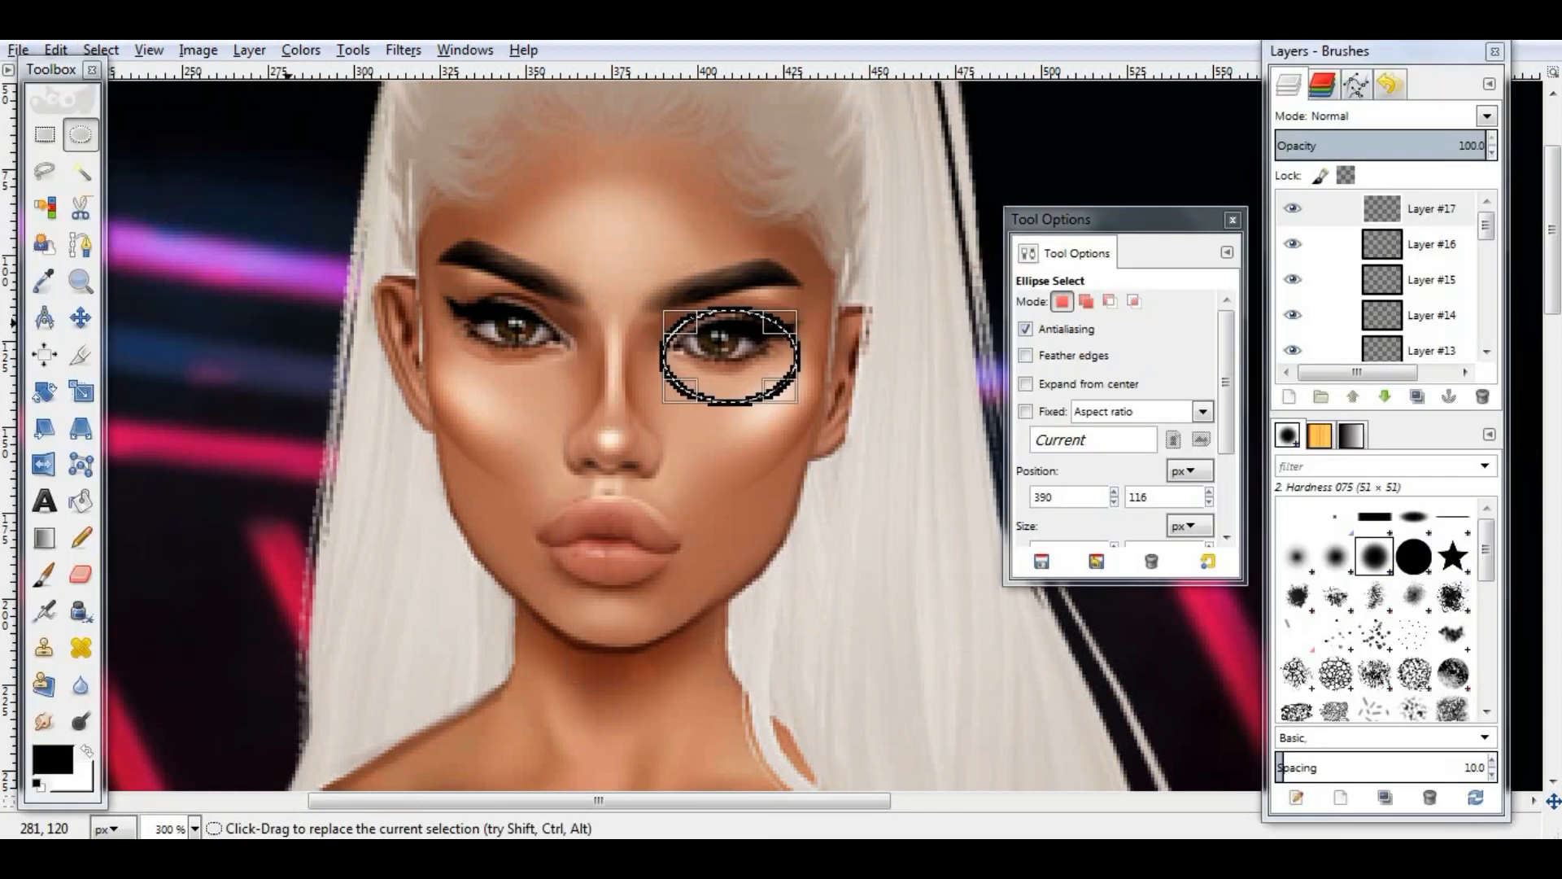
# Step: Clear the selection, erase the elliptical outline's lower part below the right-hand eye, and set the layer to Overlay mode
pyautogui.click(101, 51)
pyautogui.click(122, 98)
pyautogui.click(81, 575)
pyautogui.moveTo(53, 70); pyautogui.dragTo(53, 92)
pyautogui.moveTo(721, 408); pyautogui.dragTo(793, 387)
pyautogui.click(1486, 116)
pyautogui.click(1343, 393)
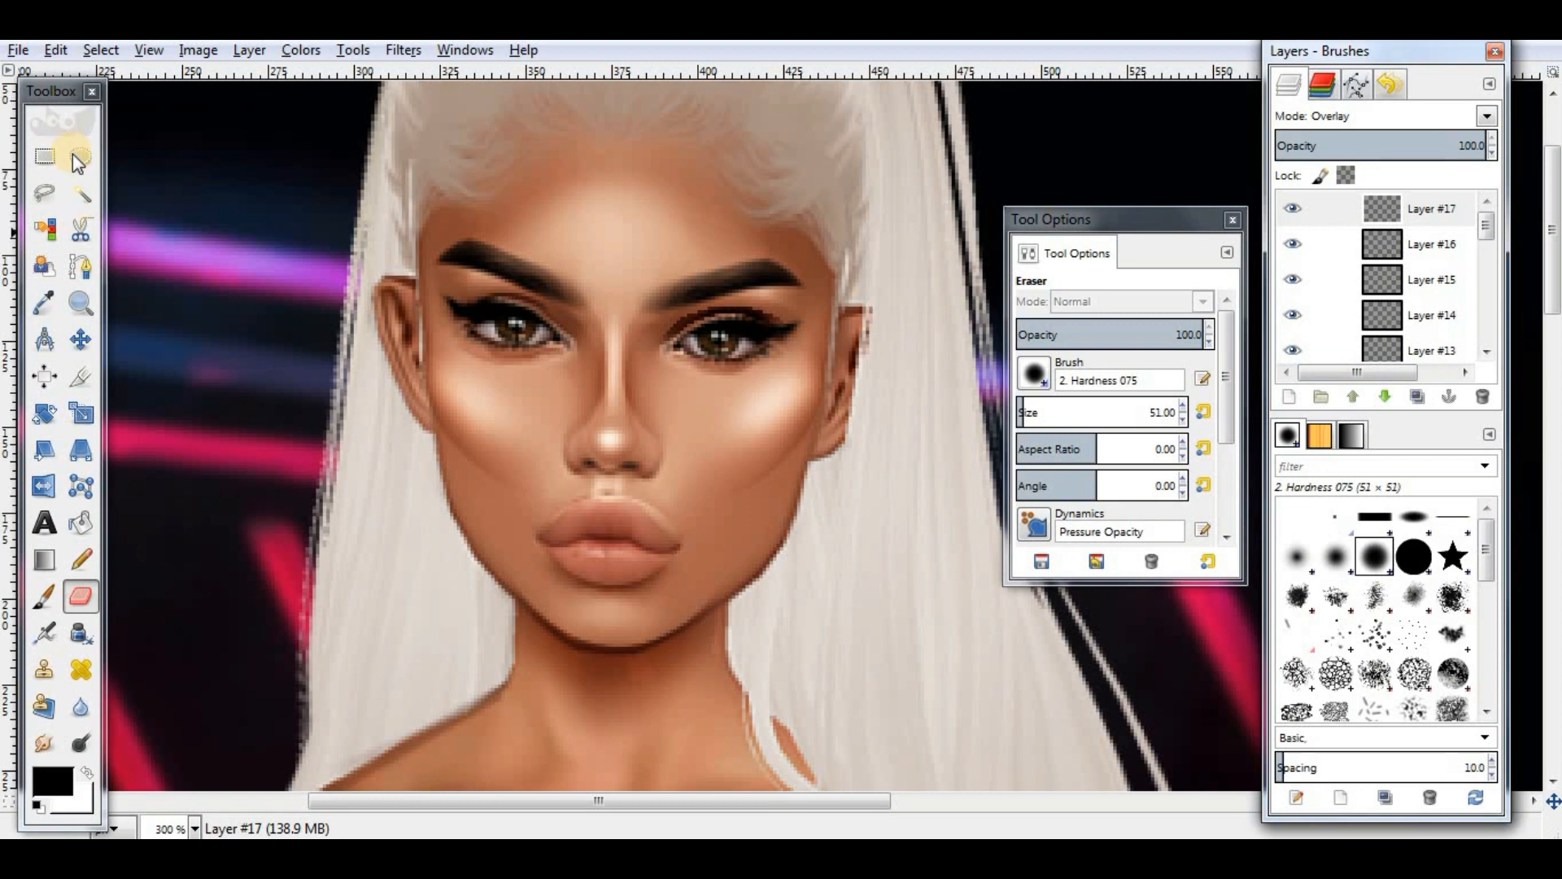
# Step: Paint a black crease line within an elliptical selection around the left-hand eye, clear the selection, and nudge the layer up 1 px
pyautogui.click(79, 156)
pyautogui.moveTo(458, 314); pyautogui.dragTo(582, 411)
pyautogui.click(44, 596)
pyautogui.moveTo(541, 294); pyautogui.dragTo(467, 305)
pyautogui.click(101, 51)
pyautogui.click(122, 106)
pyautogui.click(81, 339)
pyautogui.moveTo(769, 315); pyautogui.dragTo(769, 312)
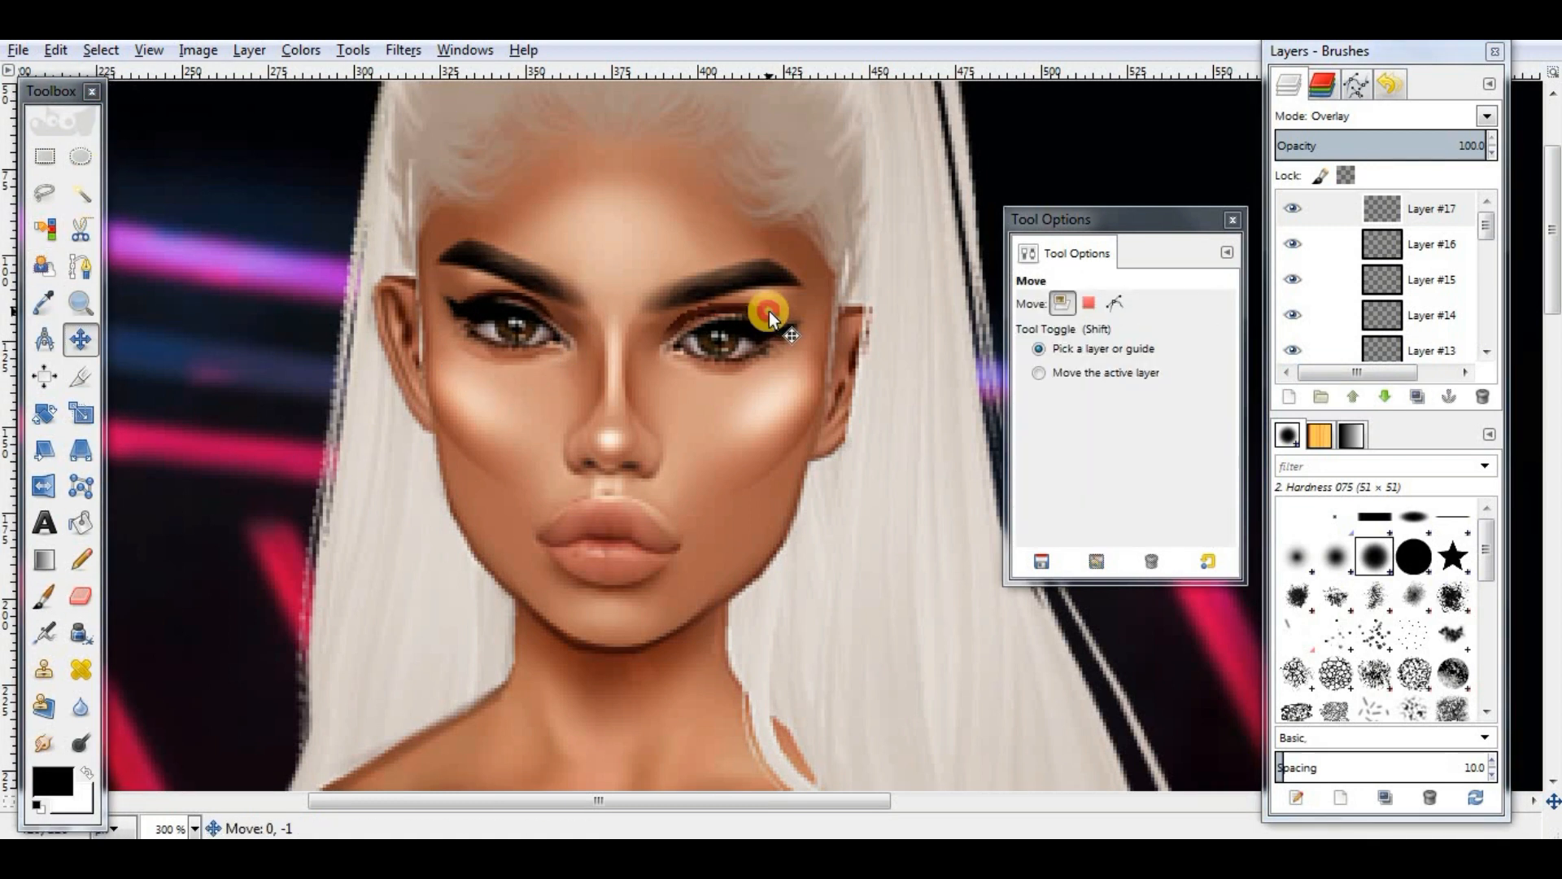
# Step: Add a new transparent 1125 by 800 px layer above Layer #16
pyautogui.click(1370, 250)
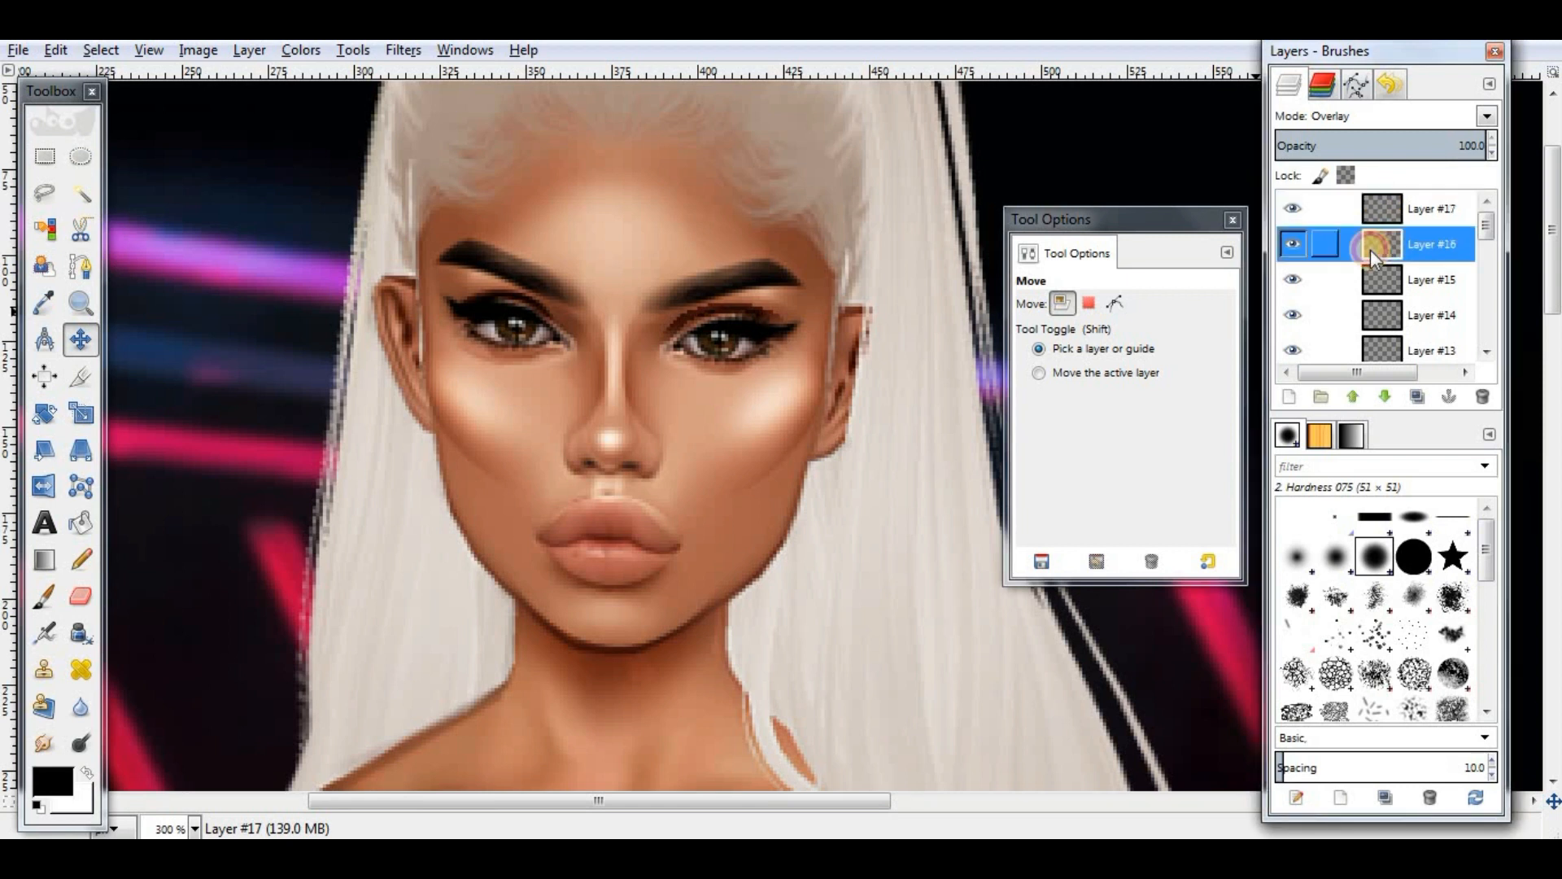
pyautogui.click(1291, 398)
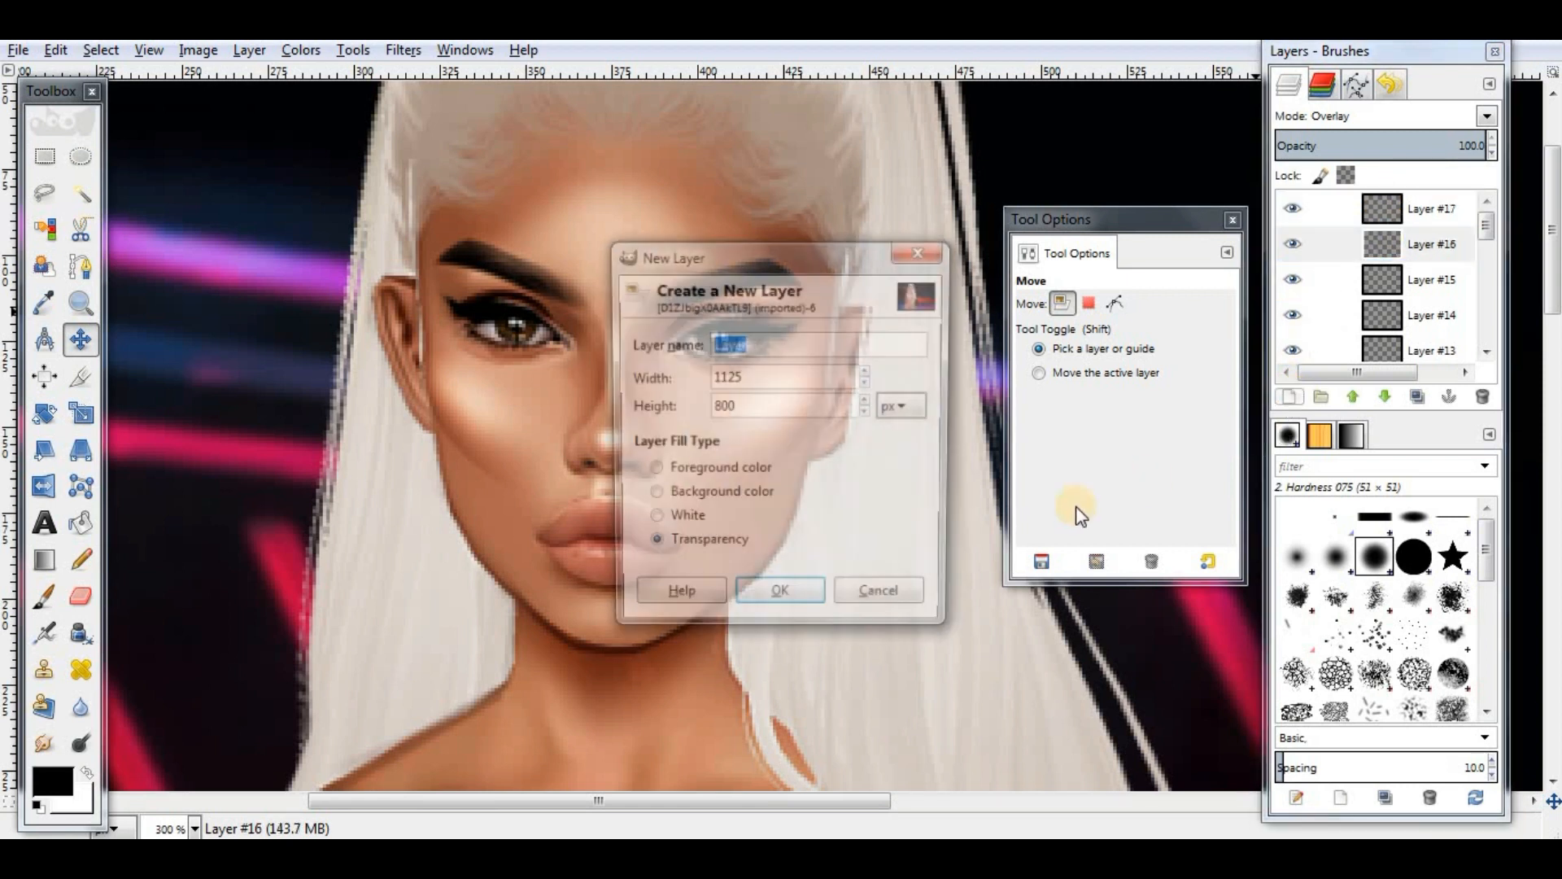
pyautogui.click(816, 597)
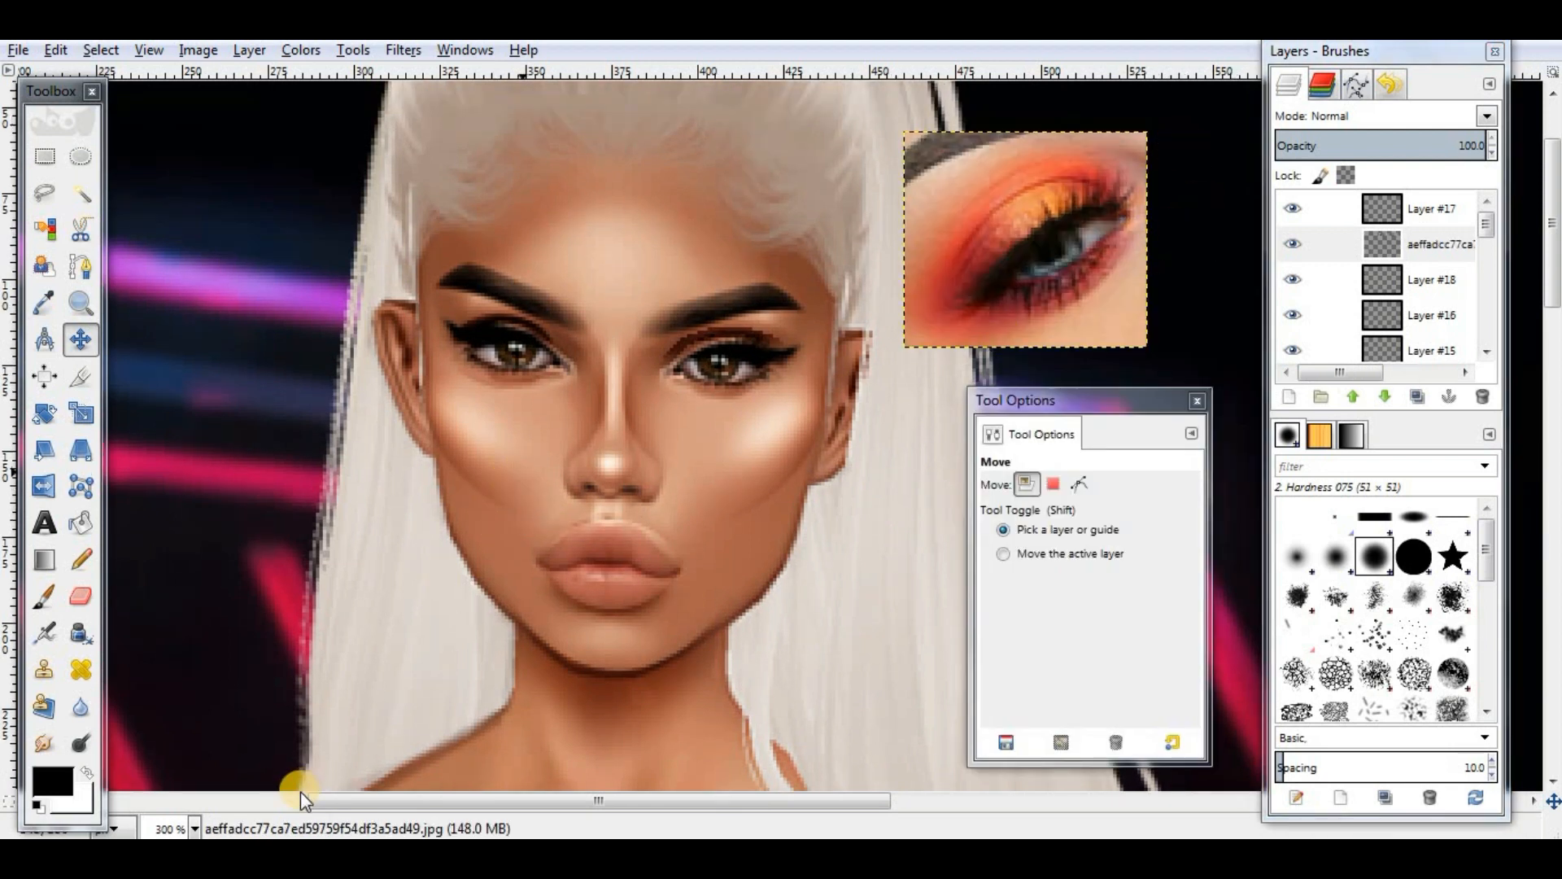
# Step: Set the foreground color to a dark red for the eyeshadow, using the eye makeup photo as reference
pyautogui.click(195, 828)
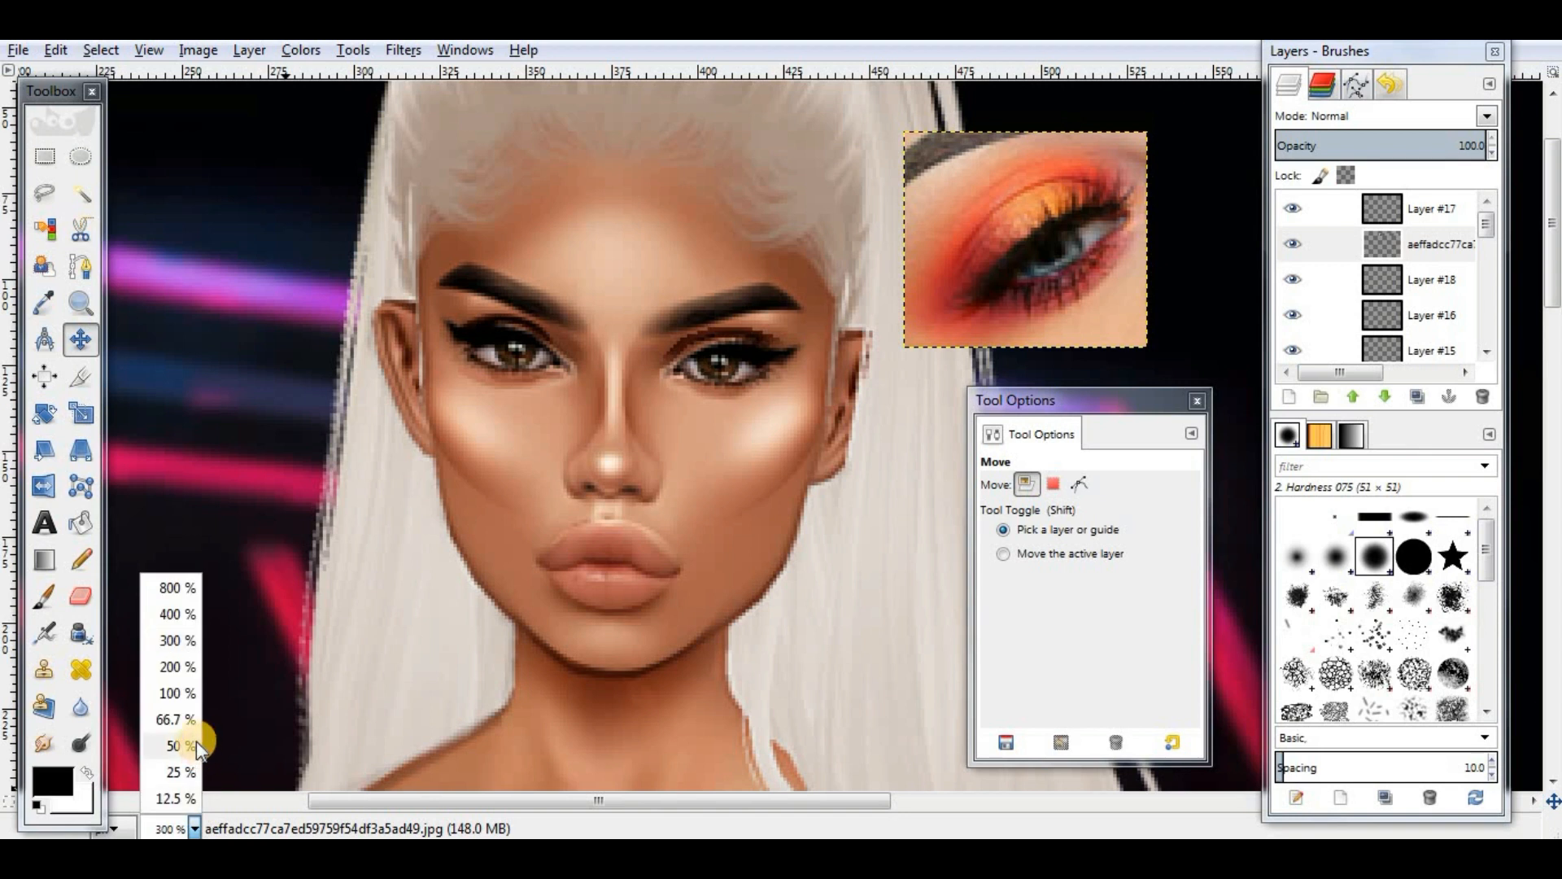
pyautogui.click(178, 693)
pyautogui.scroll(-5, 670, 647)
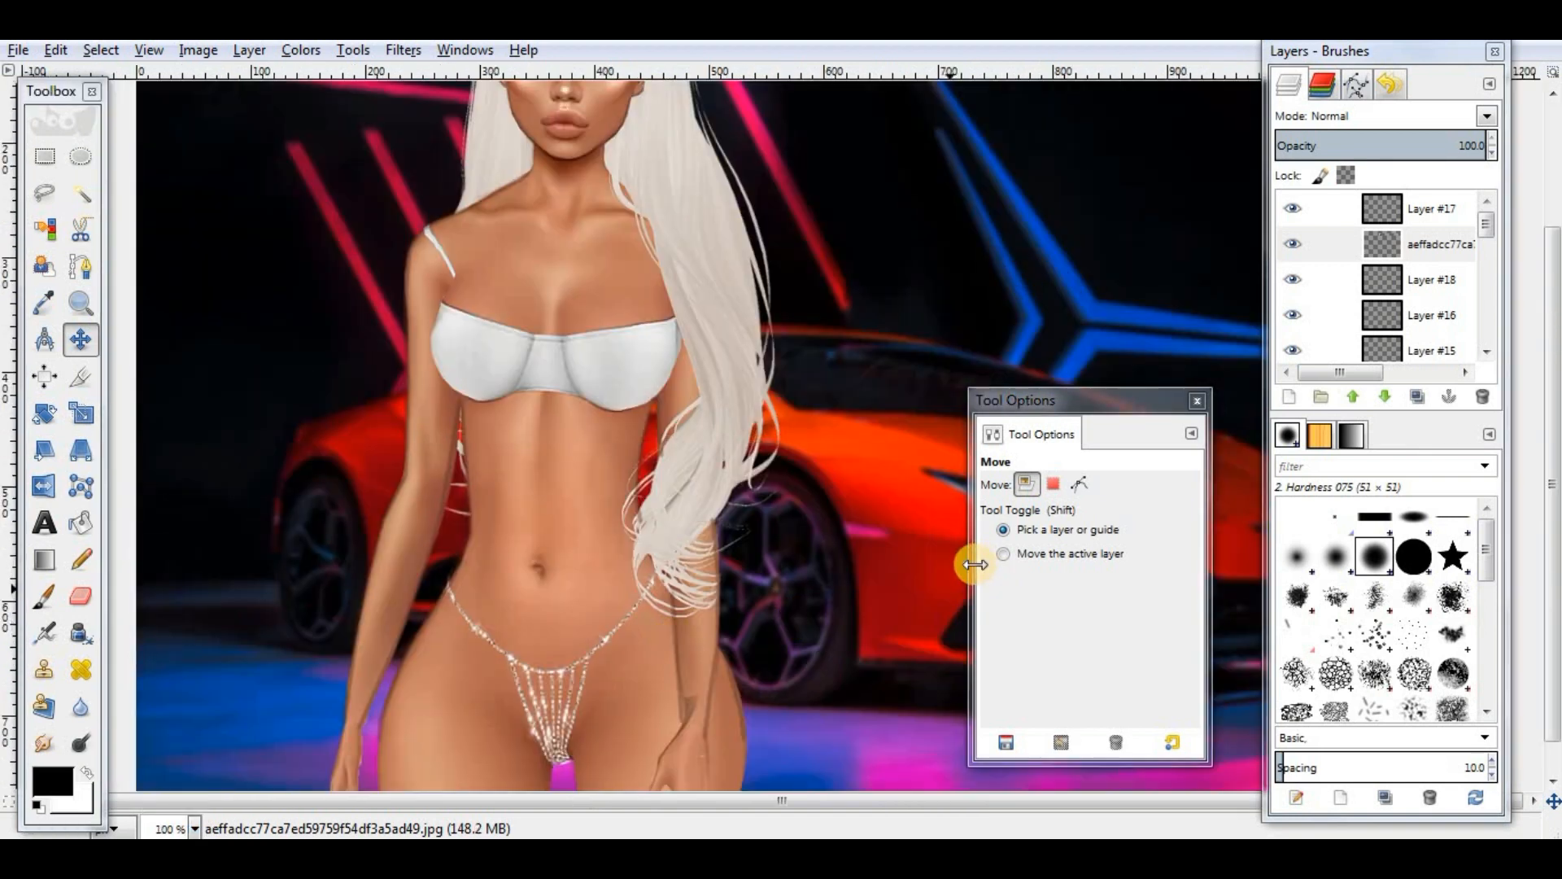
pyautogui.click(196, 828)
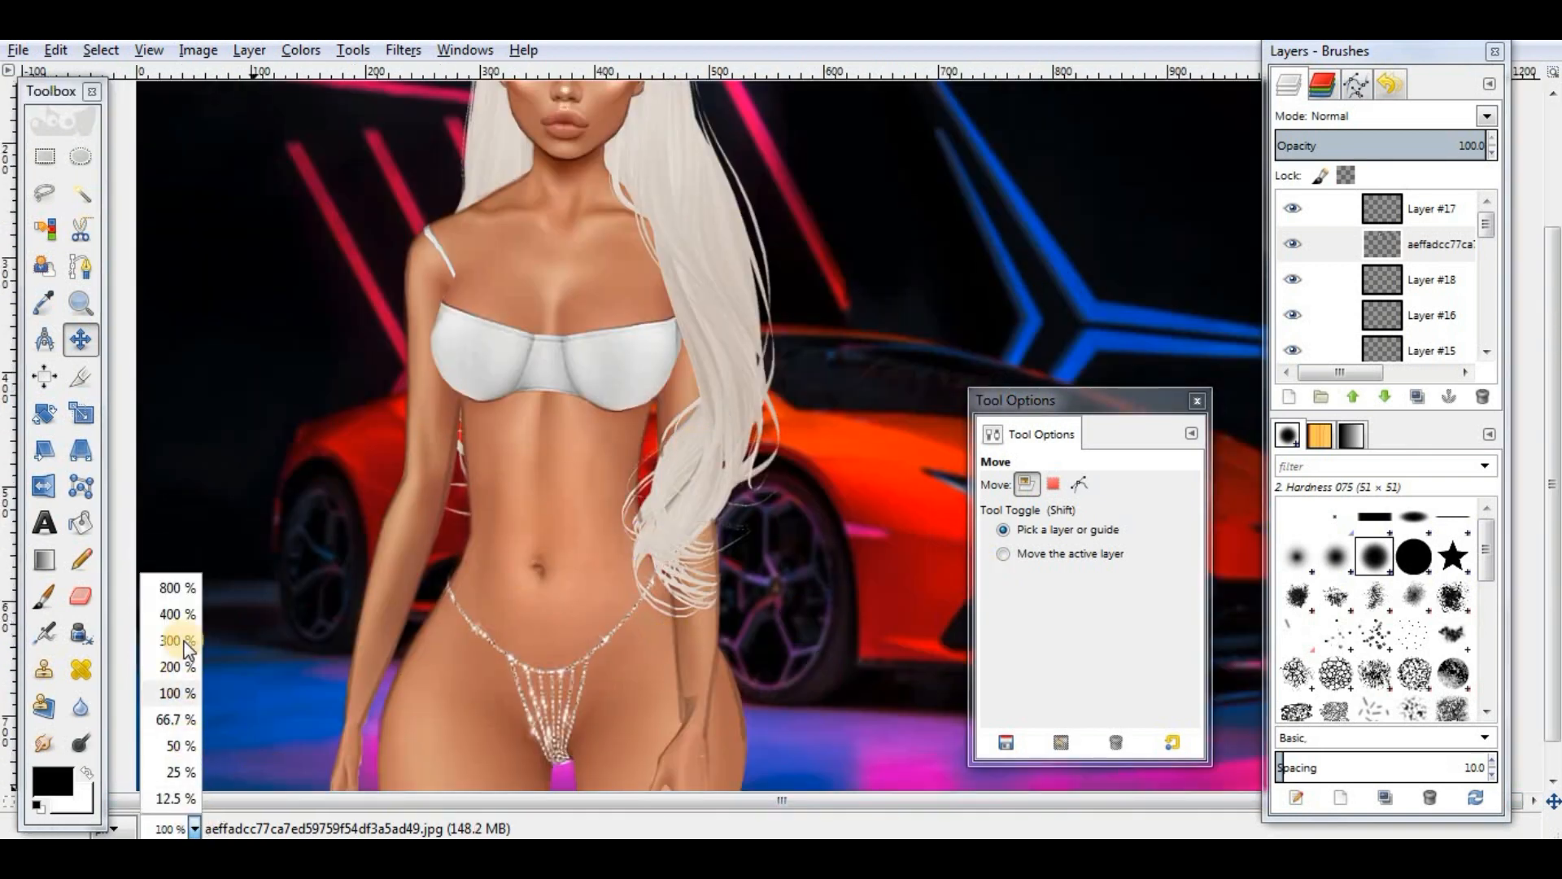
pyautogui.click(187, 641)
pyautogui.scroll(10, 529, 624)
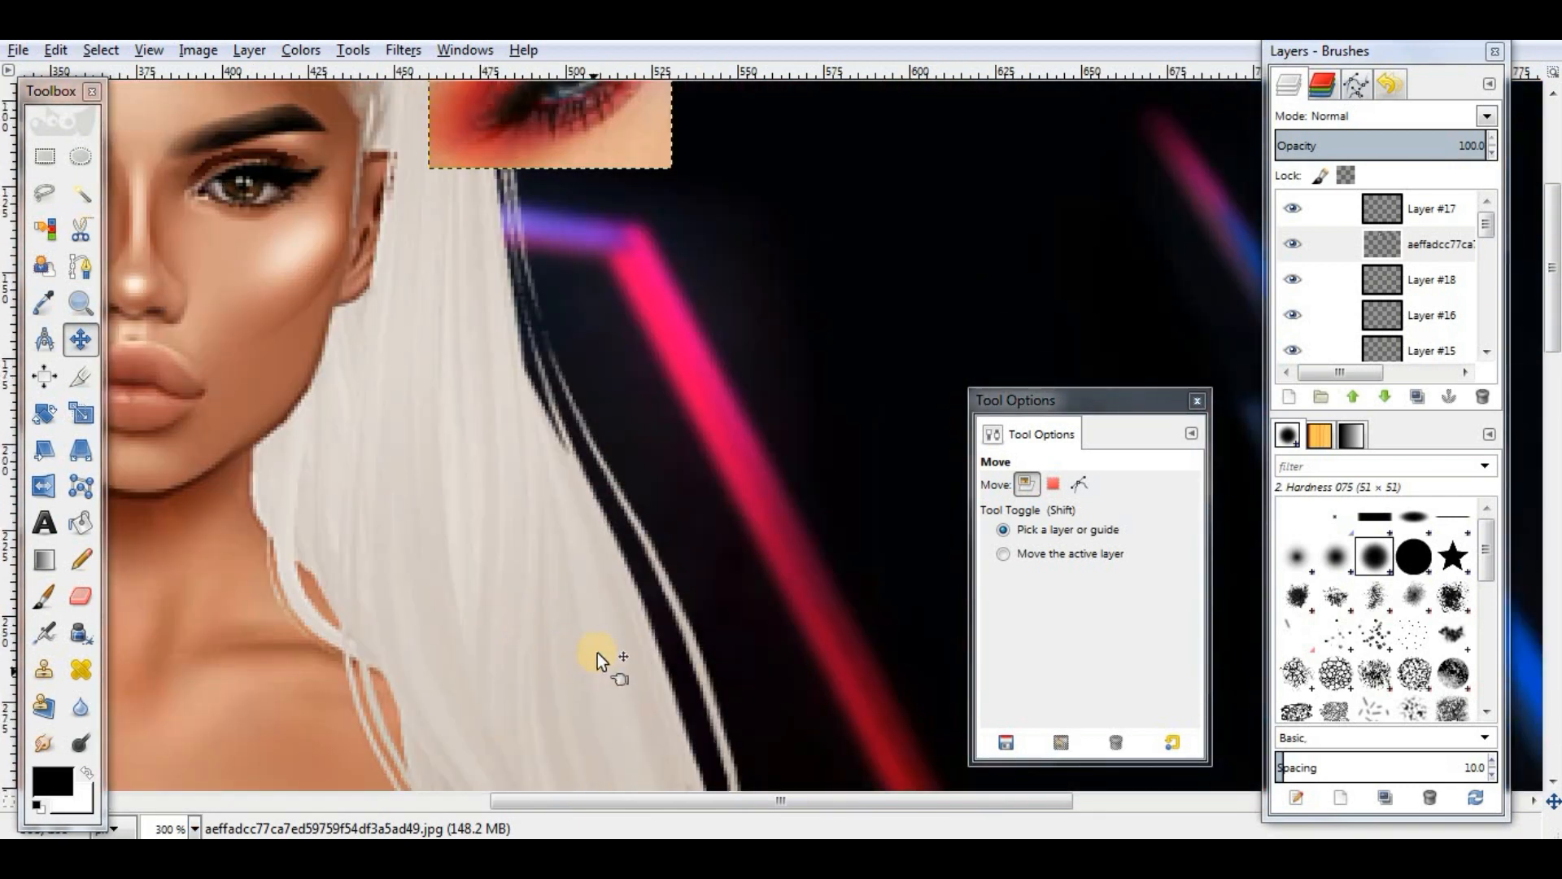
pyautogui.moveTo(780, 804); pyautogui.dragTo(559, 804)
pyautogui.click(53, 781)
pyautogui.click(983, 474)
pyautogui.click(1062, 275)
pyautogui.click(842, 600)
# Step: Paint dark red eyeshadow around both eyes on Layer #18 with a size 7 paintbrush
pyautogui.click(43, 597)
pyautogui.click(1147, 601)
pyautogui.click(1419, 244)
pyautogui.click(1417, 279)
pyautogui.moveTo(777, 358); pyautogui.dragTo(877, 342)
pyautogui.moveTo(563, 332); pyautogui.dragTo(631, 342)
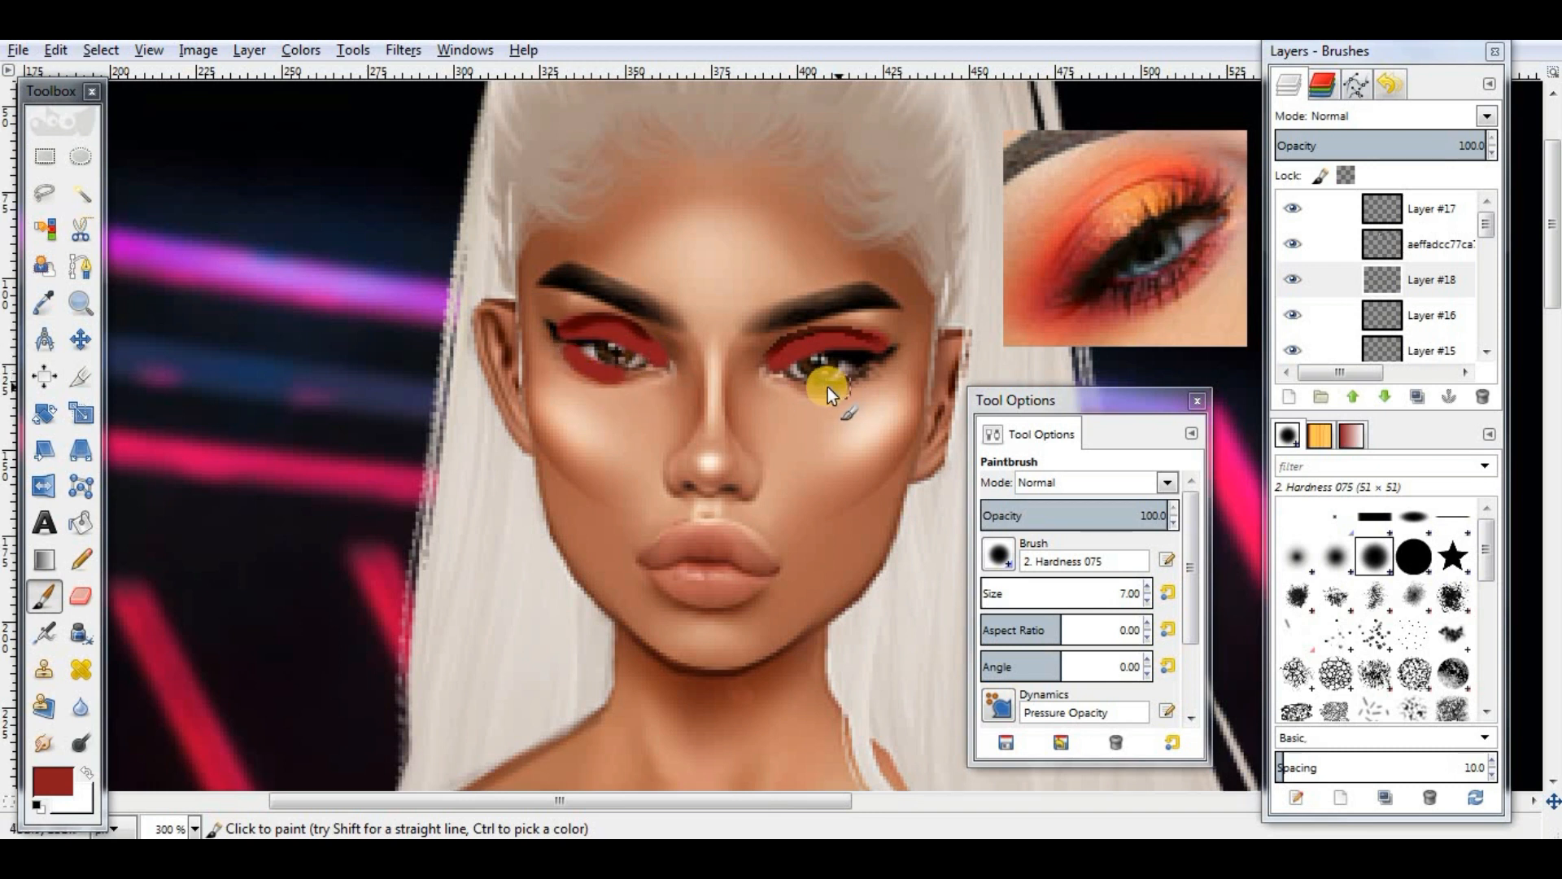
# Step: Smudge the red eyeshadow with a size 20 brush and set its layer to Color mode
pyautogui.press('s')
pyautogui.click(1487, 116)
pyautogui.click(1373, 664)
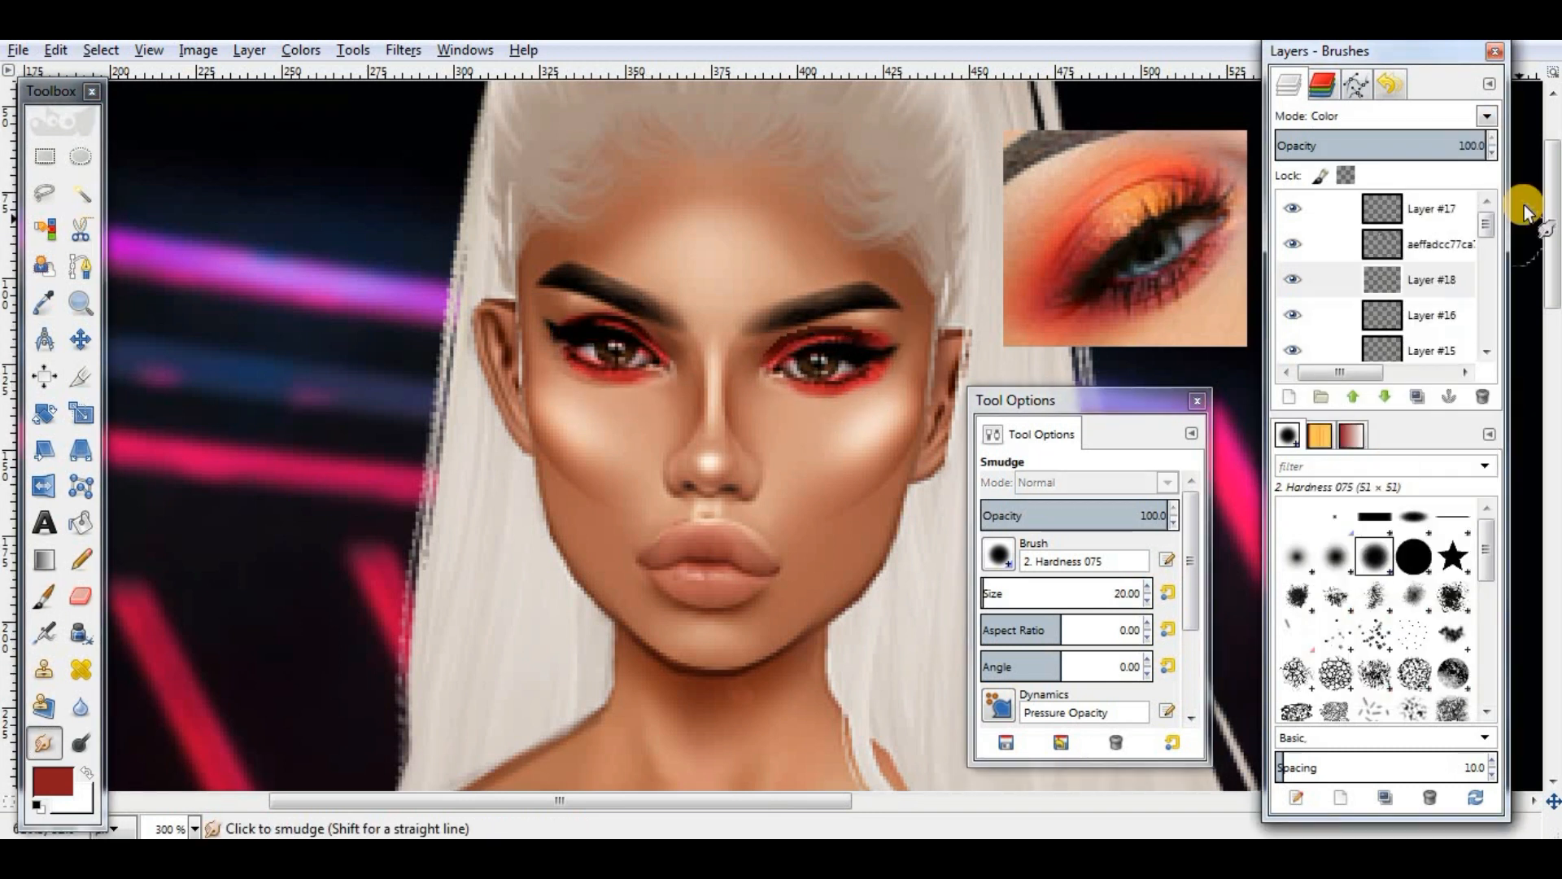
pyautogui.click(1487, 116)
pyautogui.click(1373, 691)
pyautogui.click(1486, 116)
pyautogui.click(1373, 667)
# Step: Apply a 5.0 px Gaussian Blur to the red eyeshadow layer and erase the excess with a size 5 eraser
pyautogui.click(403, 50)
pyautogui.moveTo(659, 183)
pyautogui.click(749, 204)
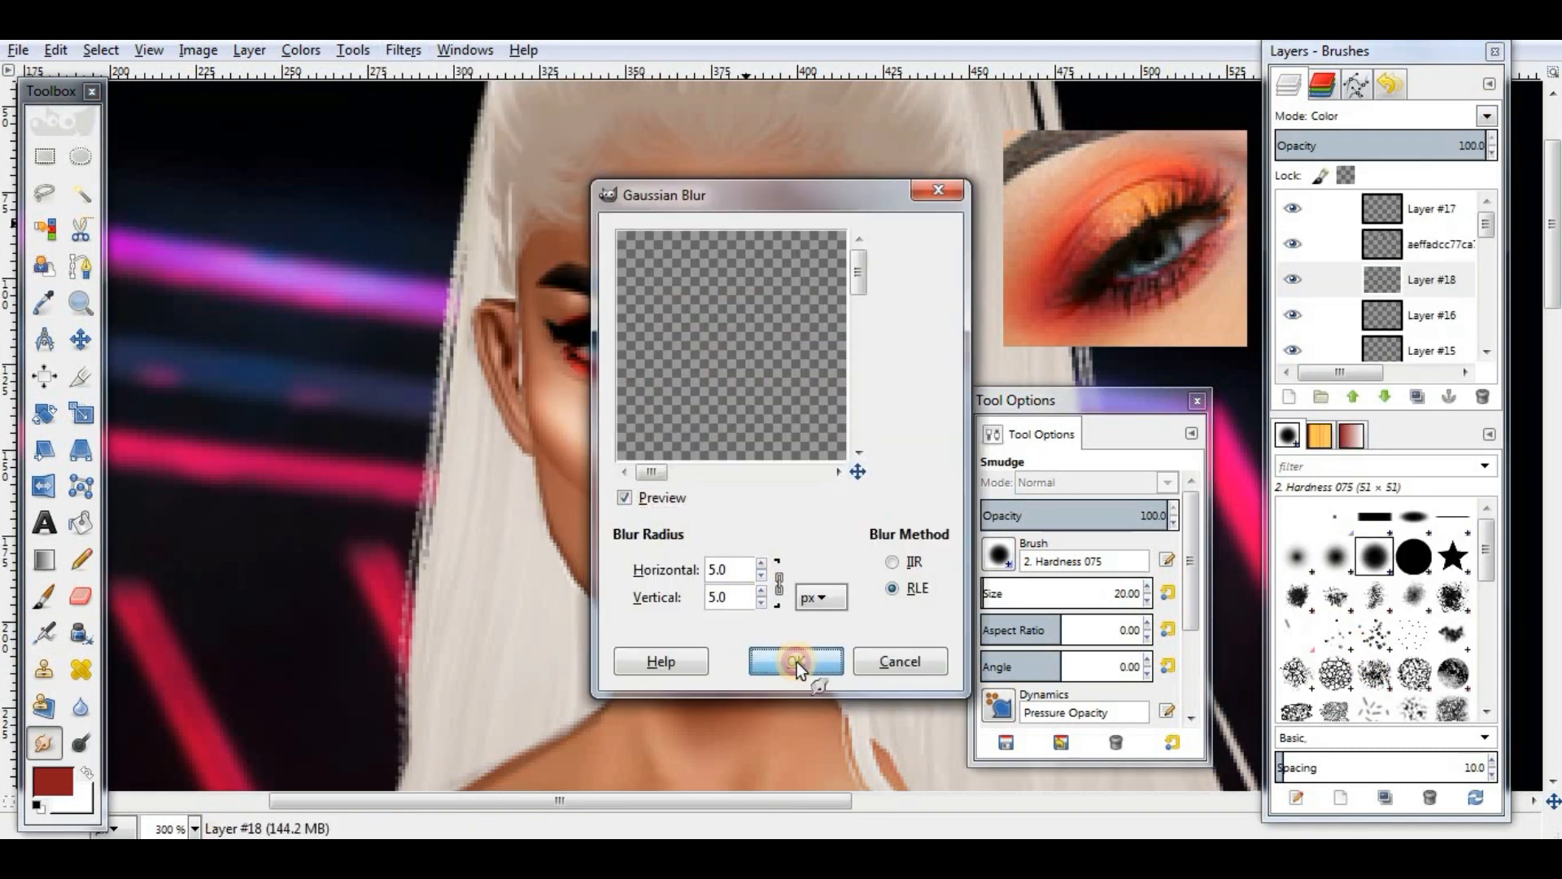
pyautogui.click(798, 662)
pyautogui.hotkey('shift', 'e')
# Step: Add a new transparent layer and paint orange eyeshadow on the upper eyelids with a size 5 paintbrush
pyautogui.click(1289, 397)
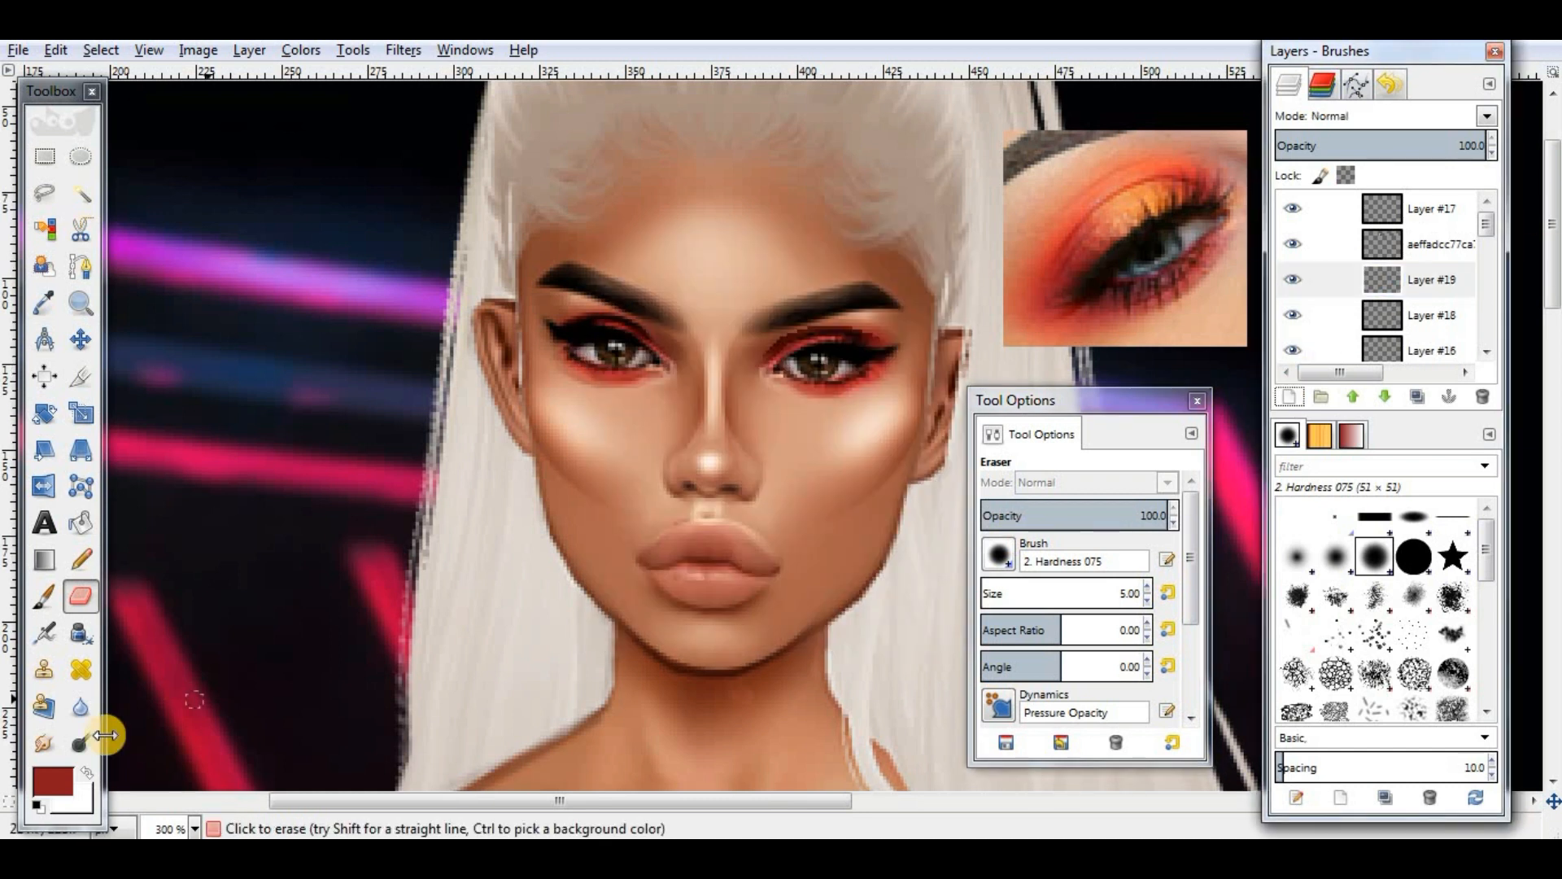
pyautogui.click(53, 781)
pyautogui.click(980, 474)
pyautogui.click(1131, 202)
pyautogui.click(841, 600)
pyautogui.click(45, 596)
pyautogui.moveTo(804, 335); pyautogui.dragTo(848, 334)
# Step: Soften the orange eyeshadow with a 3.0 px Gaussian Blur and smudging, and change its layer's blend mode
pyautogui.click(403, 50)
pyautogui.click(569, 103)
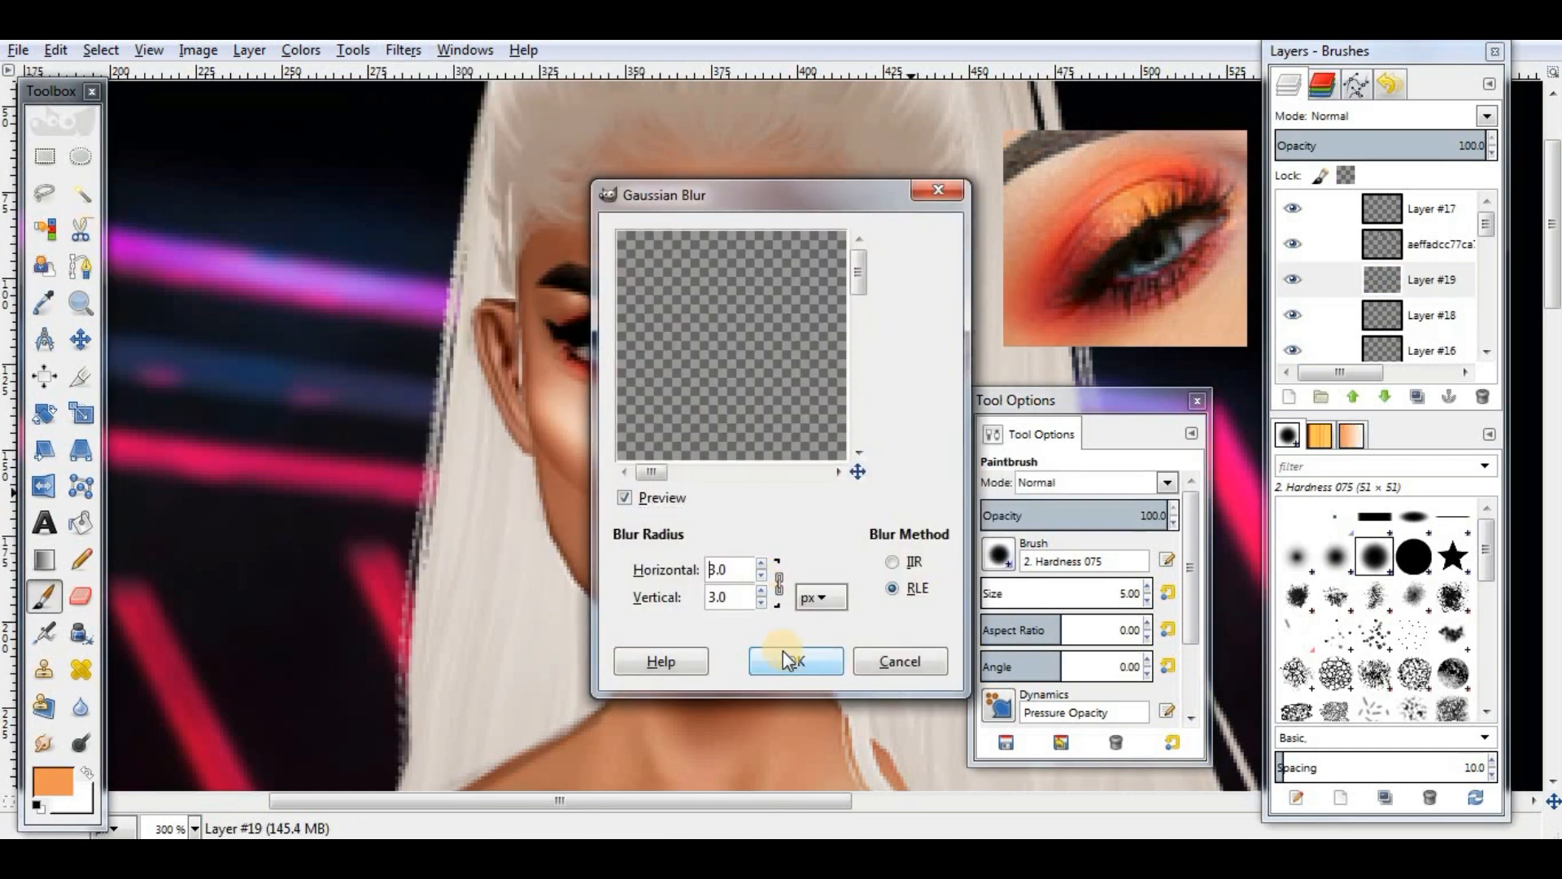
pyautogui.click(783, 650)
pyautogui.press('s')
pyautogui.click(1486, 116)
pyautogui.click(1334, 643)
# Step: Add a new transparent layer, paint white highlights on the eyelids with a size 11 brush, and set it to Overlay mode
pyautogui.click(1289, 397)
pyautogui.click(840, 624)
pyautogui.click(87, 772)
pyautogui.click(45, 596)
pyautogui.click(1486, 116)
pyautogui.click(1363, 395)
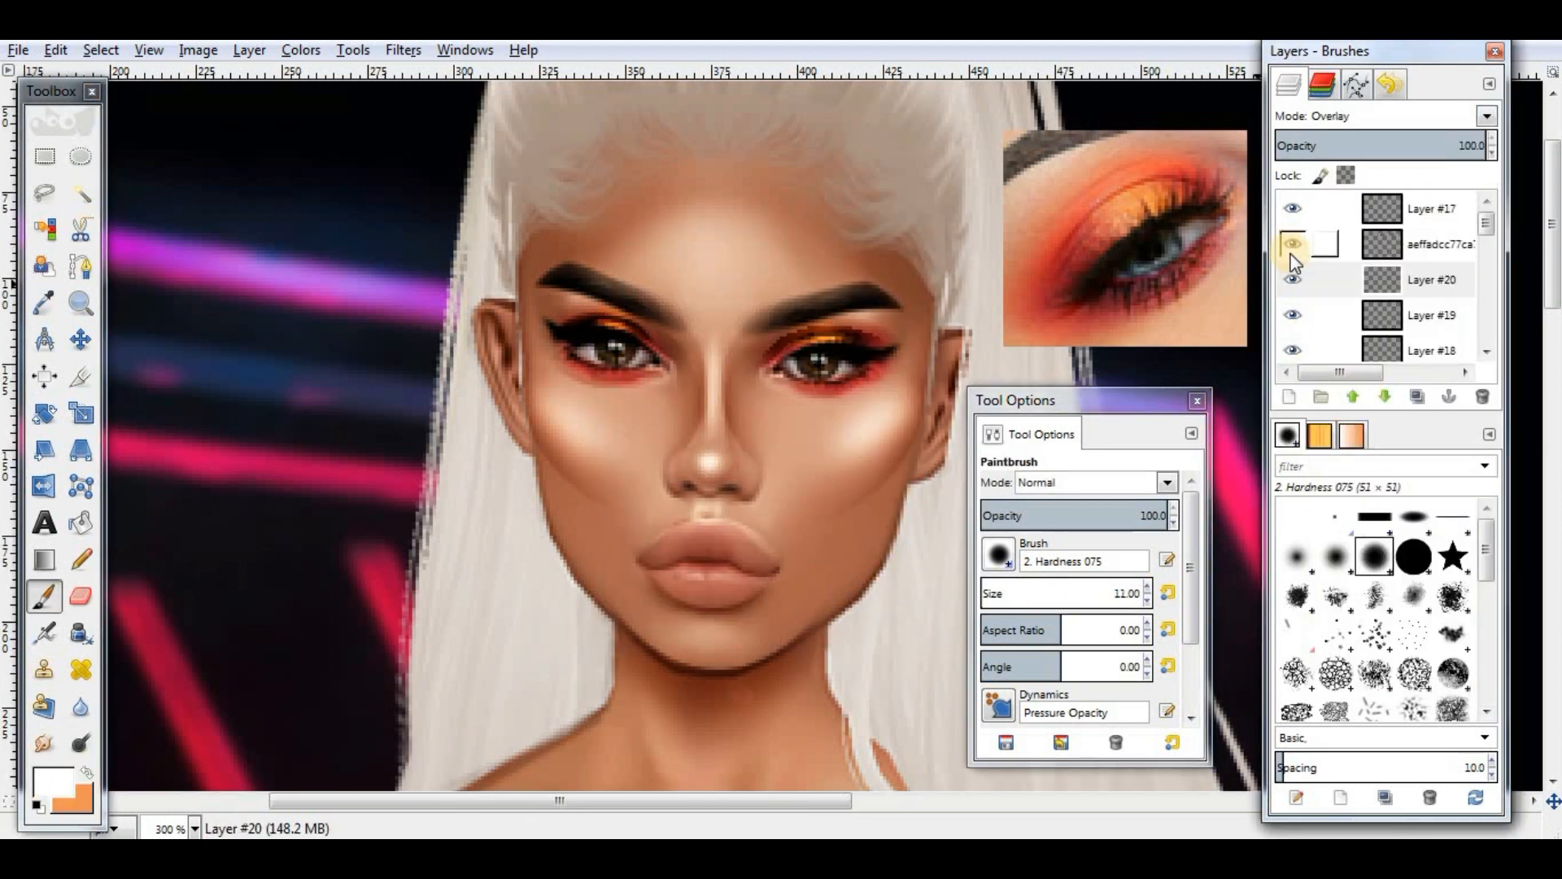
pyautogui.click(1293, 279)
pyautogui.click(1292, 280)
# Step: Add a new transparent layer and airbrush coral orange over both upper eyelids with a size 11 brush
pyautogui.click(1290, 397)
pyautogui.click(53, 781)
pyautogui.click(980, 474)
pyautogui.click(1118, 174)
pyautogui.click(842, 599)
pyautogui.click(44, 633)
pyautogui.moveTo(563, 314); pyautogui.dragTo(641, 325)
pyautogui.moveTo(769, 330); pyautogui.dragTo(862, 319)
# Step: Set the coral eyeshadow layer to Color mode and delete the reference eye photo layer
pyautogui.click(1486, 116)
pyautogui.click(1354, 655)
pyautogui.click(1424, 244)
pyautogui.click(1482, 397)
pyautogui.click(1295, 209)
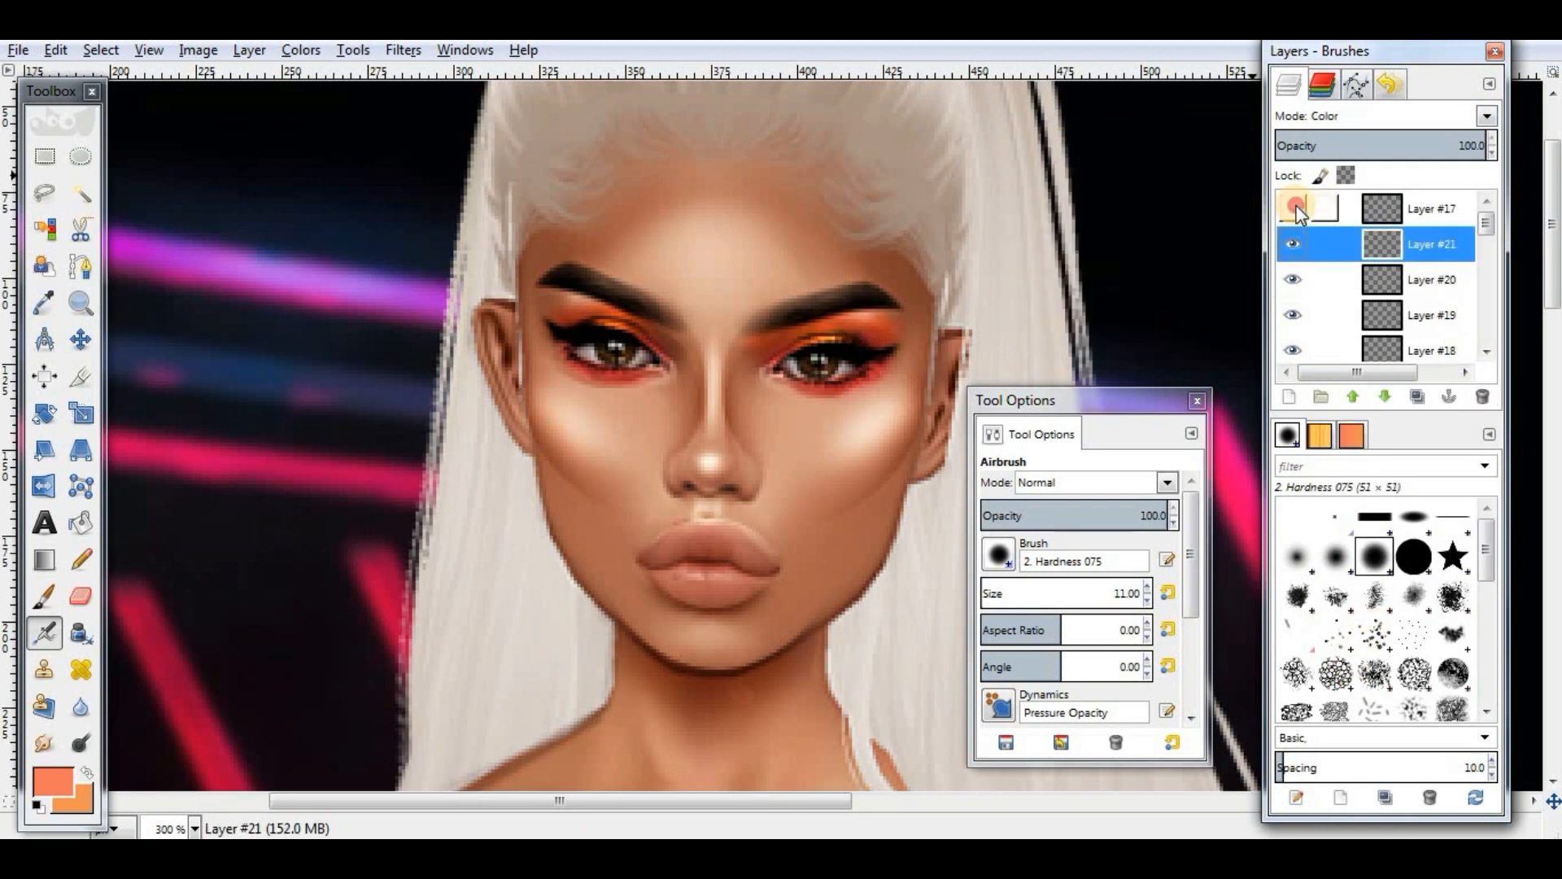
pyautogui.click(1295, 208)
# Step: Add a new transparent layer above Layer #17 and paint black winged eyeliner on both eyes
pyautogui.click(1431, 209)
pyautogui.click(1289, 397)
pyautogui.click(781, 594)
pyautogui.click(53, 781)
pyautogui.click(45, 597)
pyautogui.click(1147, 600)
pyautogui.moveTo(1082, 400)
pyautogui.mouseDown()
pyautogui.moveTo(1149, 445)
pyautogui.moveTo(1139, 370)
pyautogui.mouseUp()
pyautogui.moveTo(813, 358)
pyautogui.mouseDown()
pyautogui.moveTo(877, 361)
pyautogui.moveTo(903, 344)
pyautogui.mouseUp()
pyautogui.moveTo(618, 330)
pyautogui.mouseDown()
pyautogui.moveTo(570, 342)
pyautogui.moveTo(656, 370)
pyautogui.mouseUp()
# Step: Paint white highlights in the inner eye corners on a new transparent layer and smudge them with a size 3 brush
pyautogui.click(1289, 397)
pyautogui.click(781, 594)
pyautogui.click(87, 772)
pyautogui.click(52, 781)
pyautogui.click(861, 544)
pyautogui.click(842, 600)
pyautogui.press('s')
pyautogui.click(1205, 556)
pyautogui.click(1205, 556)
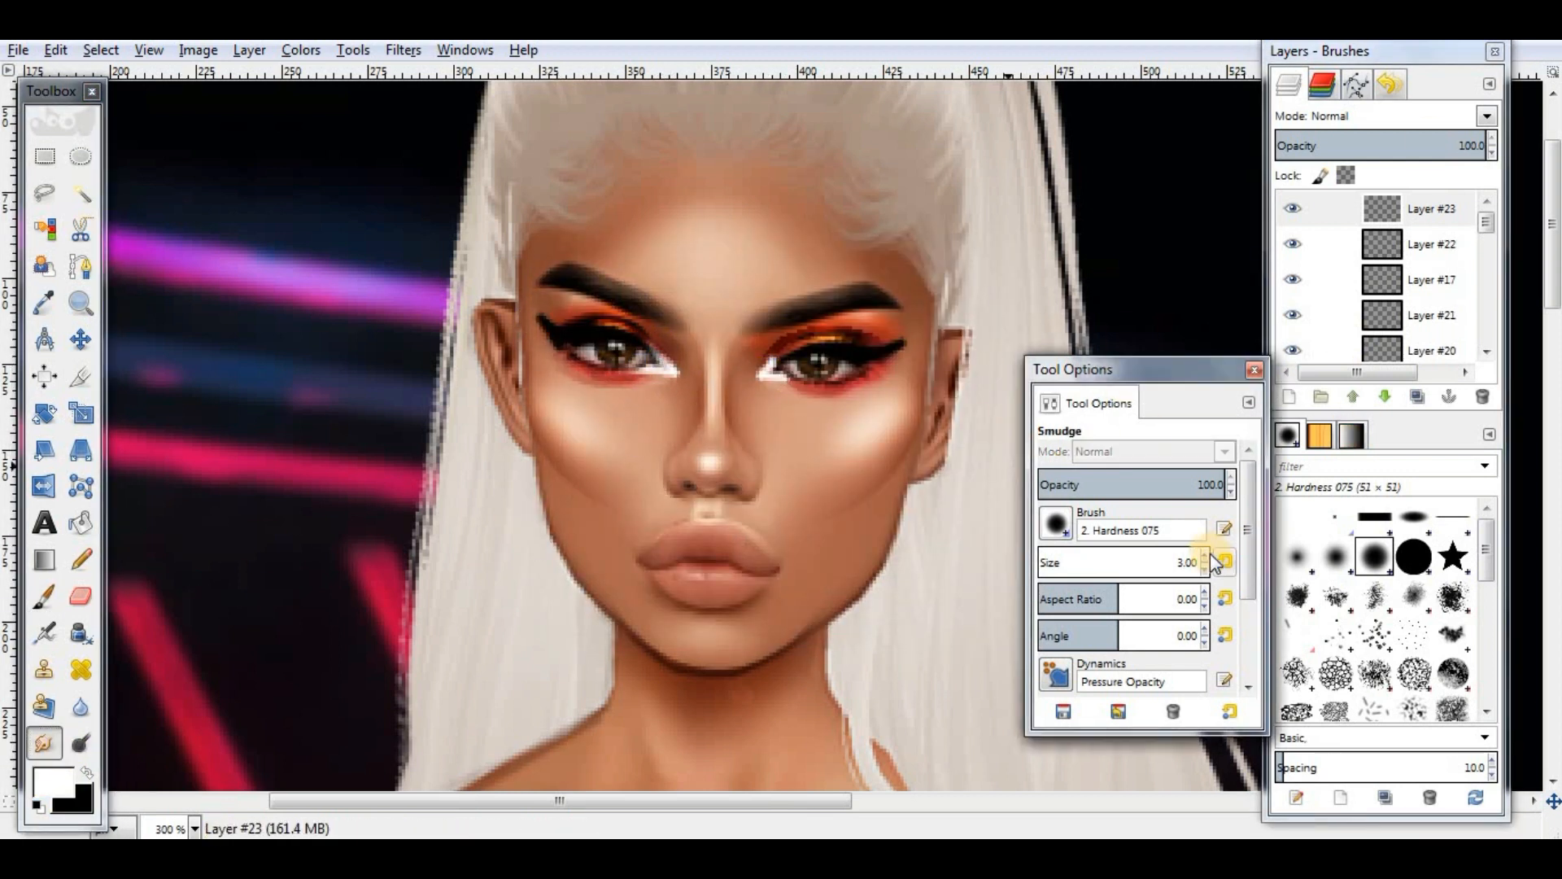
# Step: Set the inner-corner highlight layer to Overlay mode and duplicate it
pyautogui.click(1486, 116)
pyautogui.click(1362, 393)
pyautogui.click(1419, 397)
# Step: Add a new transparent layer and paint white highlights across both upper eyelids
pyautogui.click(1289, 397)
pyautogui.click(778, 601)
pyautogui.click(44, 597)
pyautogui.moveTo(813, 334); pyautogui.dragTo(860, 335)
pyautogui.moveTo(625, 326); pyautogui.dragTo(599, 324)
# Step: Smudge the white eyelid highlights with a size 27.6 brush and set their layer to Overlay mode
pyautogui.click(43, 743)
pyautogui.click(1043, 559)
pyautogui.click(1205, 569)
pyautogui.moveTo(816, 335); pyautogui.dragTo(859, 336)
pyautogui.moveTo(600, 325); pyautogui.dragTo(628, 330)
pyautogui.click(1486, 115)
pyautogui.click(1362, 394)
# Step: On a new transparent layer, select the left-hand iris with an ellipse and shade it in black with a size 14.6 paintbrush
pyautogui.click(1288, 397)
pyautogui.click(788, 598)
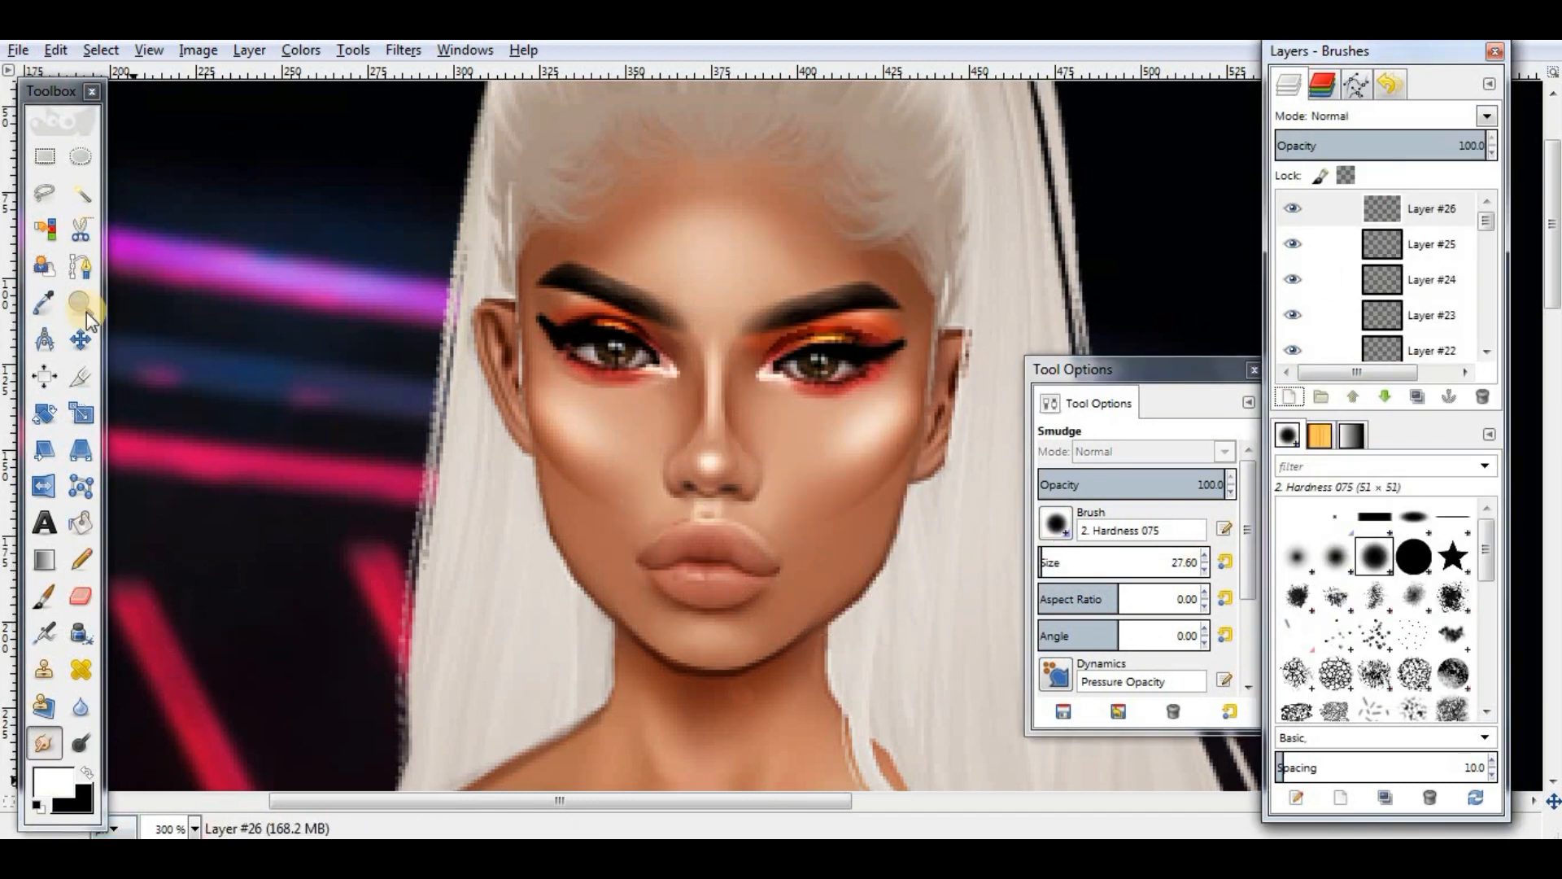
pyautogui.click(81, 156)
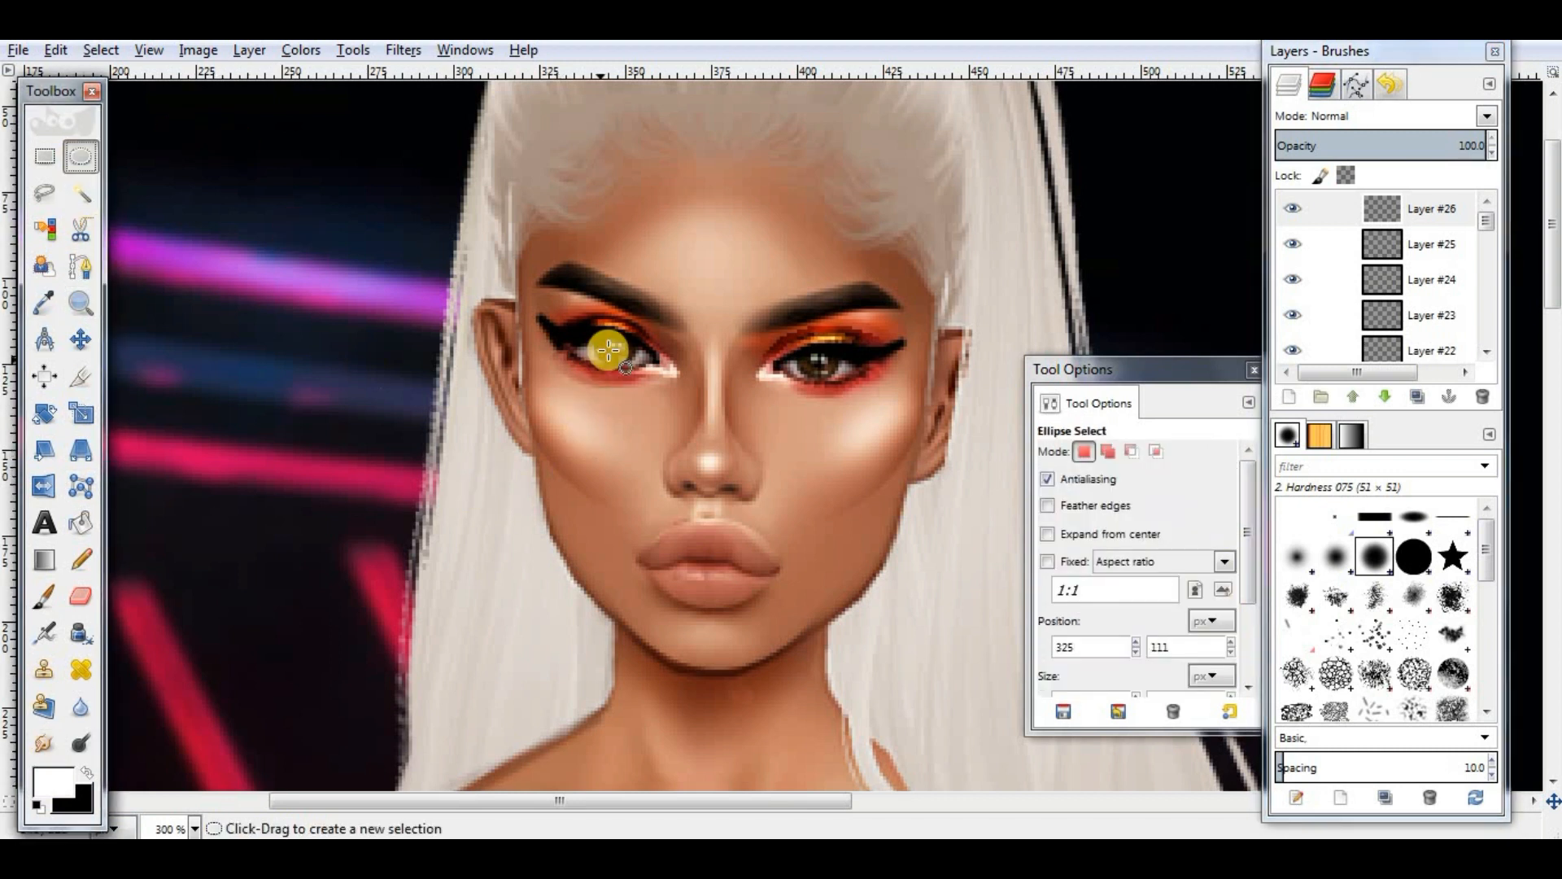
pyautogui.moveTo(606, 346); pyautogui.dragTo(660, 366)
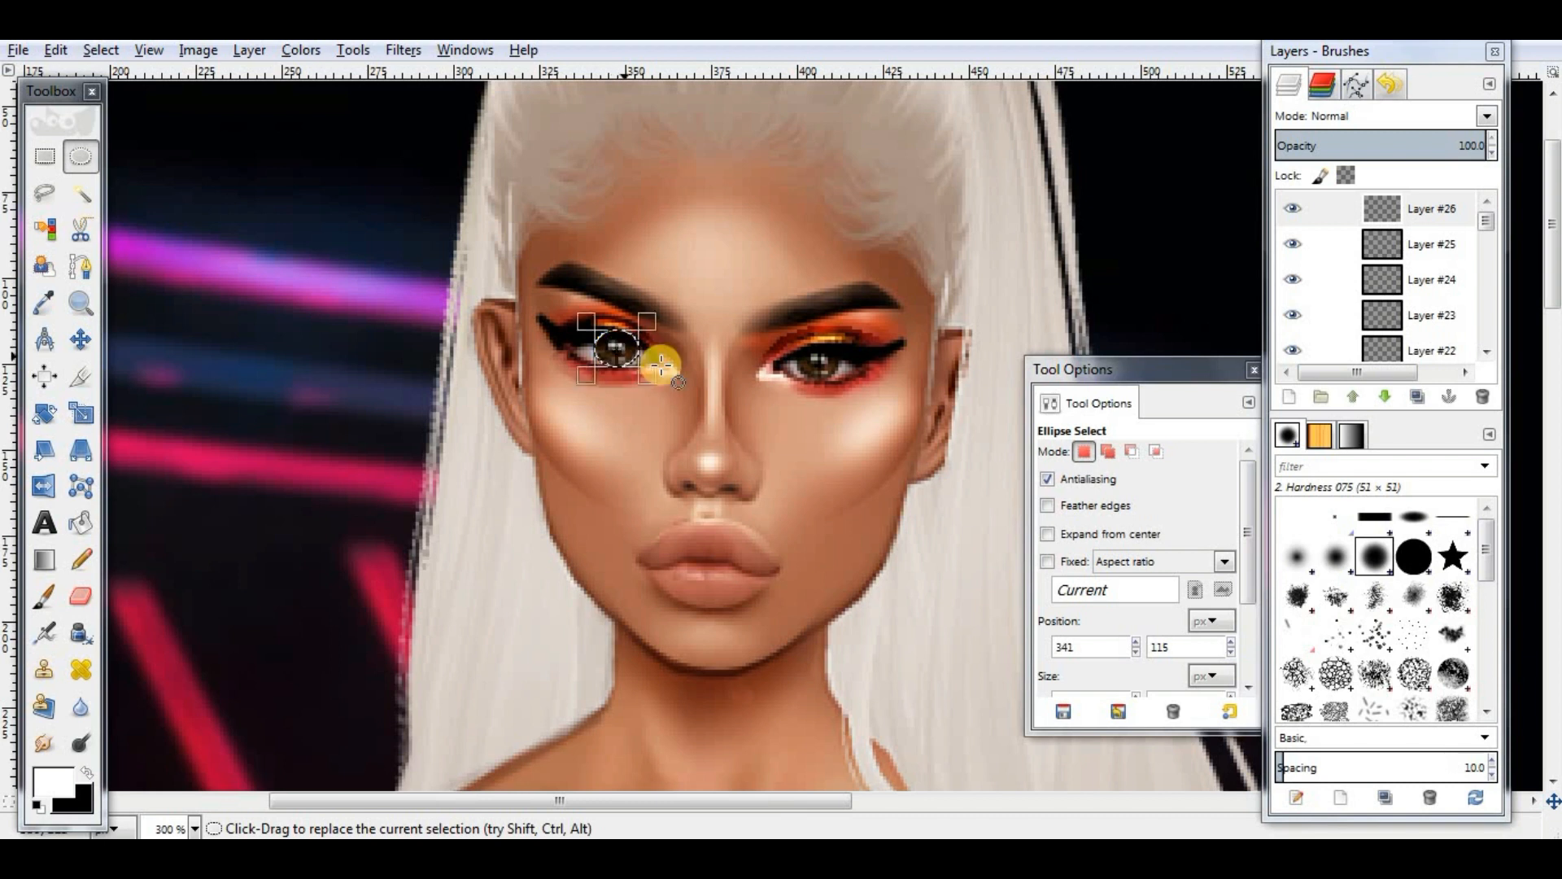
pyautogui.click(84, 770)
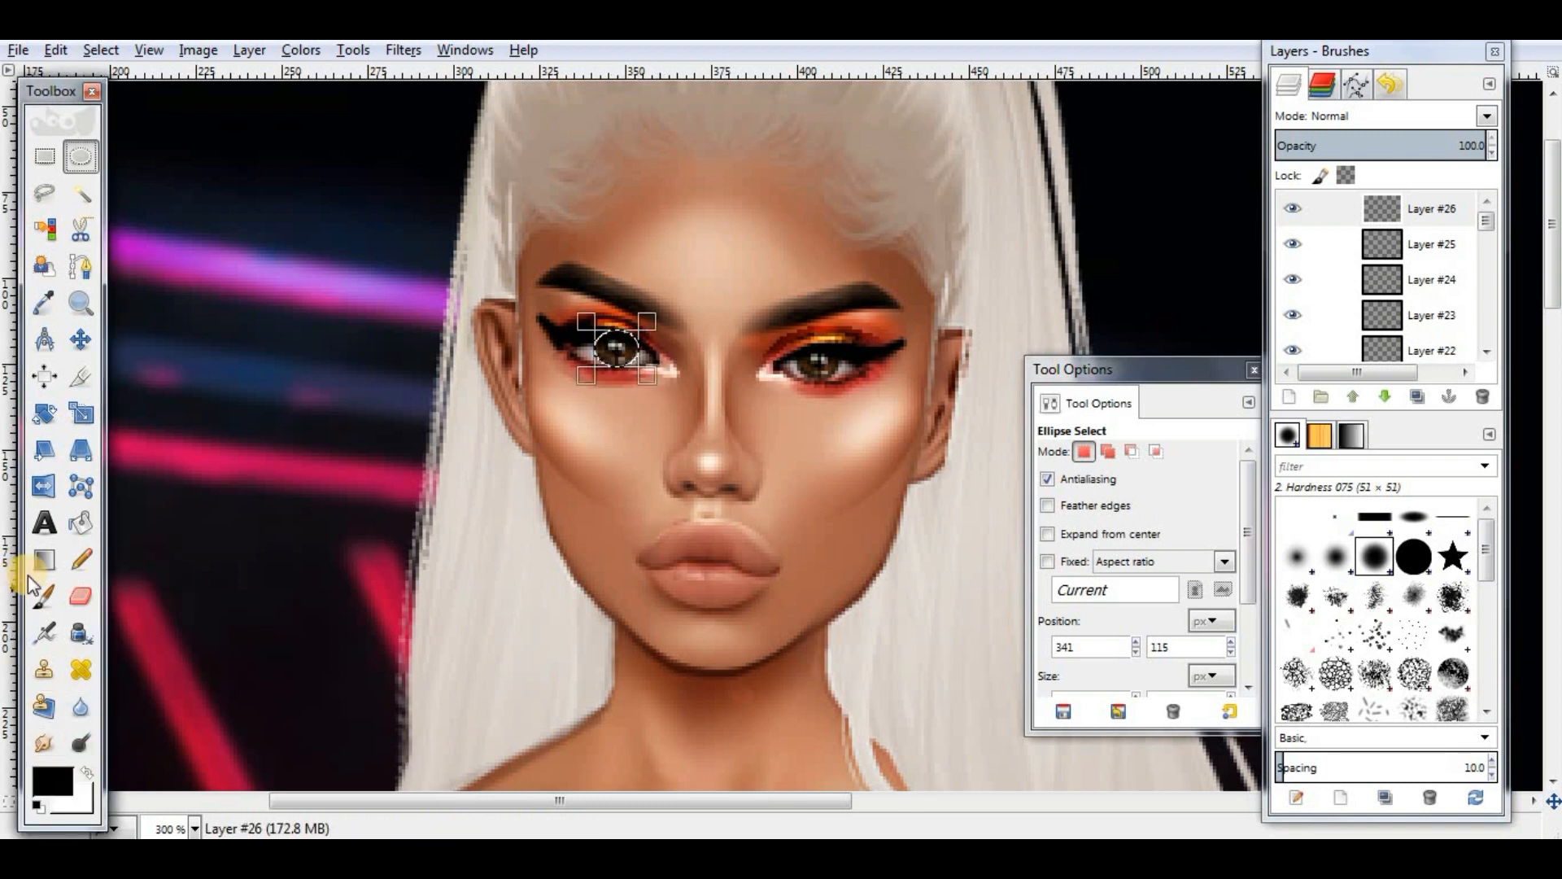
pyautogui.click(42, 598)
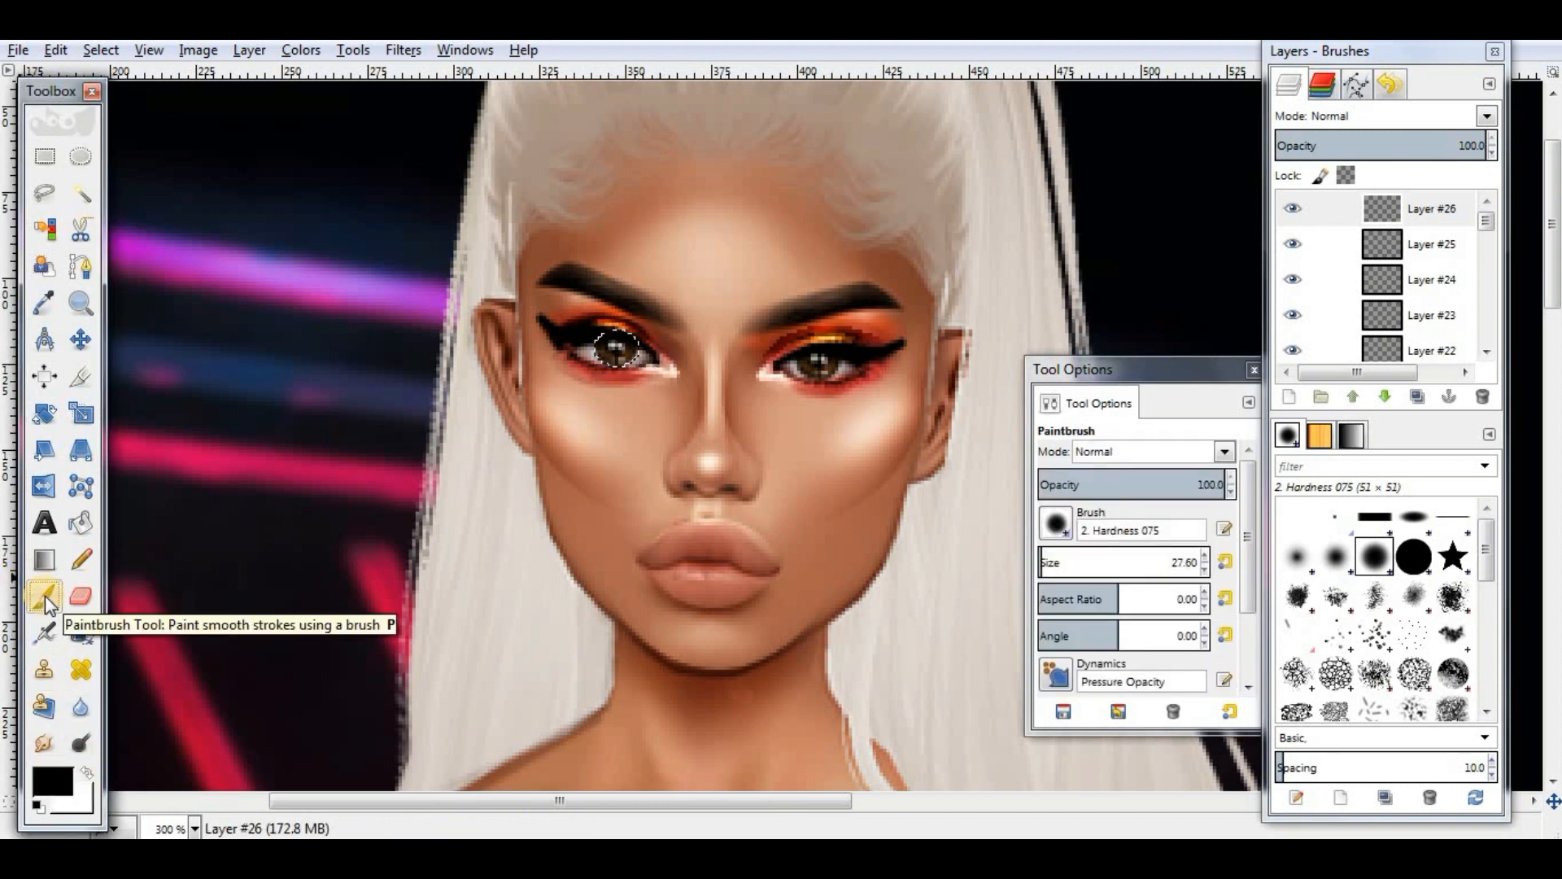
pyautogui.click(1207, 570)
pyautogui.click(608, 385)
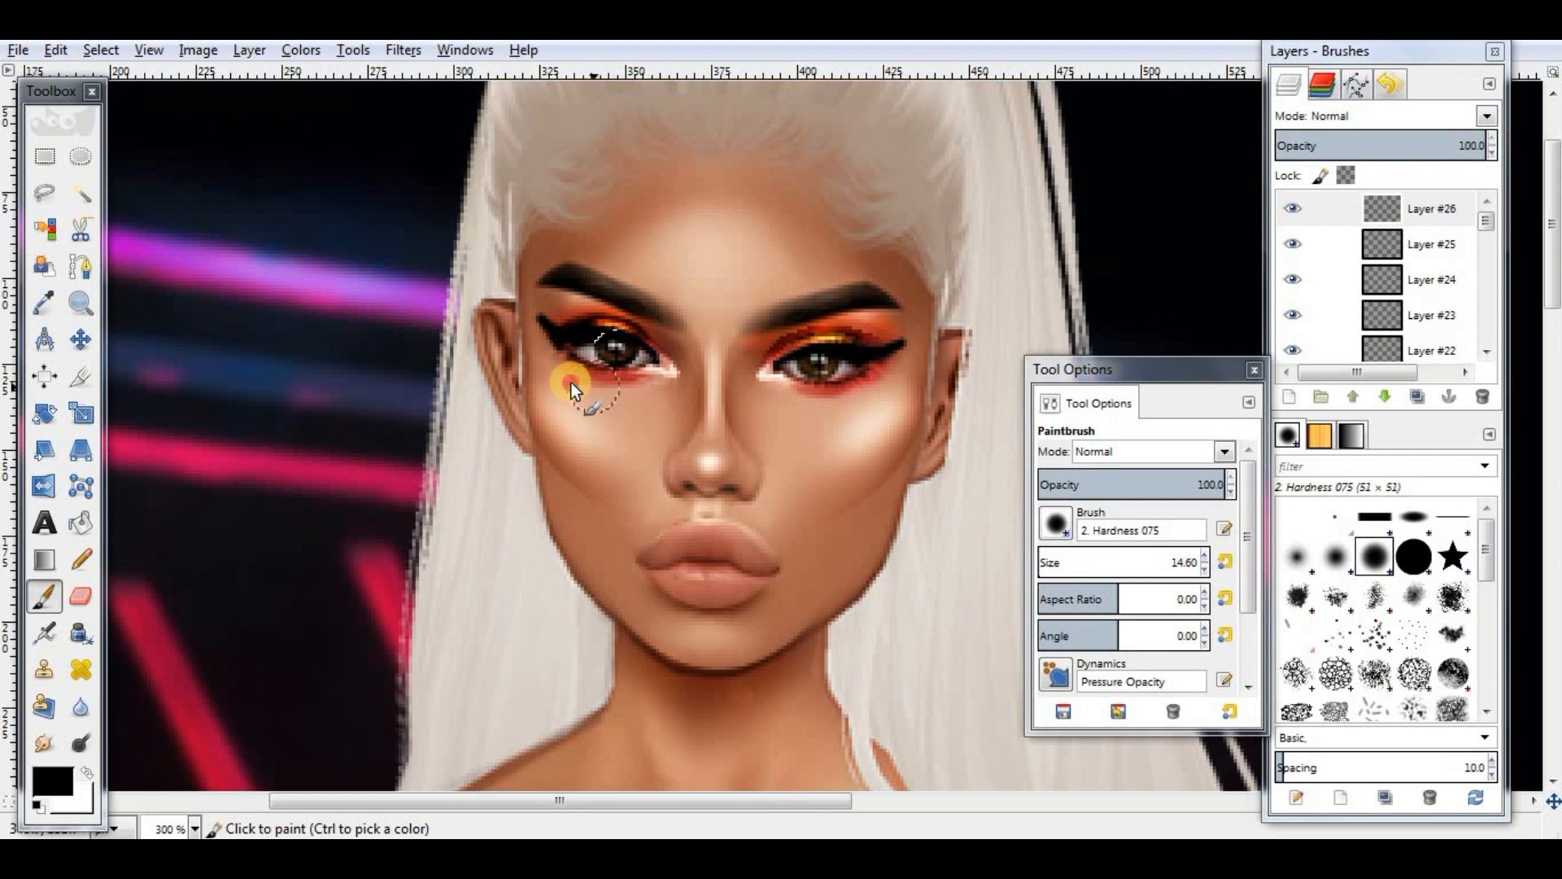
# Step: Select the right-hand iris with an ellipse and shade its edge in black with the paintbrush
pyautogui.click(80, 156)
pyautogui.moveTo(794, 343); pyautogui.dragTo(845, 389)
pyautogui.click(44, 596)
pyautogui.click(758, 384)
# Step: Clear the selection and change the blend mode of the iris shading layer
pyautogui.click(101, 50)
pyautogui.click(114, 98)
pyautogui.click(1487, 117)
pyautogui.click(1375, 355)
pyautogui.click(1292, 209)
# Step: Add a new transparent layer, make white the foreground color, and choose the Hardness 100 brush at a small size
pyautogui.click(1288, 397)
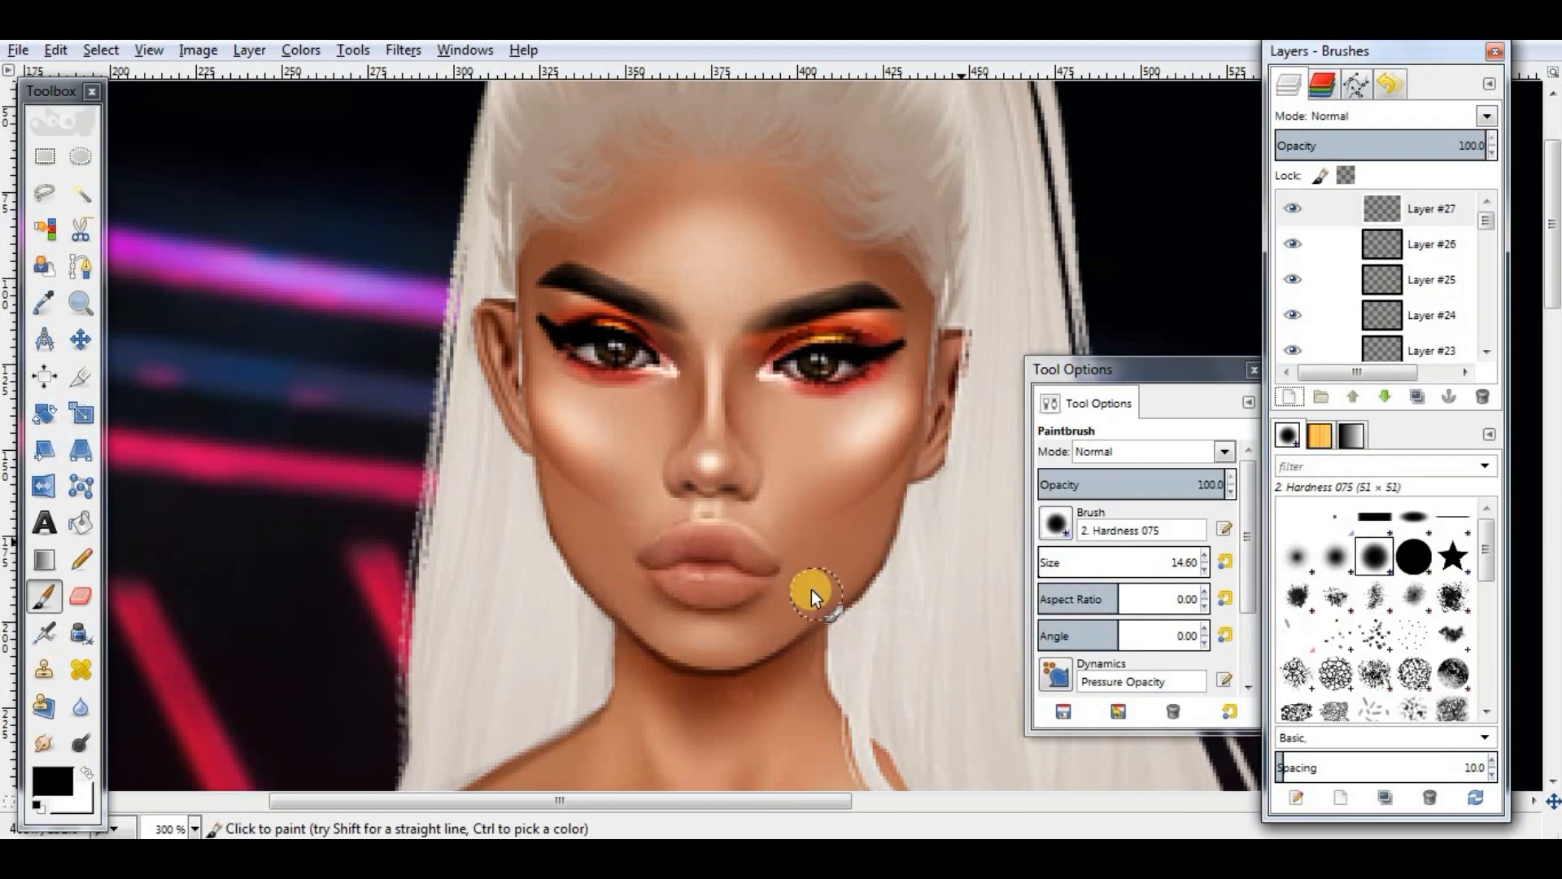
pyautogui.click(87, 772)
pyautogui.click(1414, 556)
pyautogui.click(1205, 570)
# Step: Try painting white reflections in both eyes with the Hardness 100 brush and lowering the layer's opacity, and undo these changes
pyautogui.click(845, 364)
pyautogui.click(1205, 556)
pyautogui.click(837, 358)
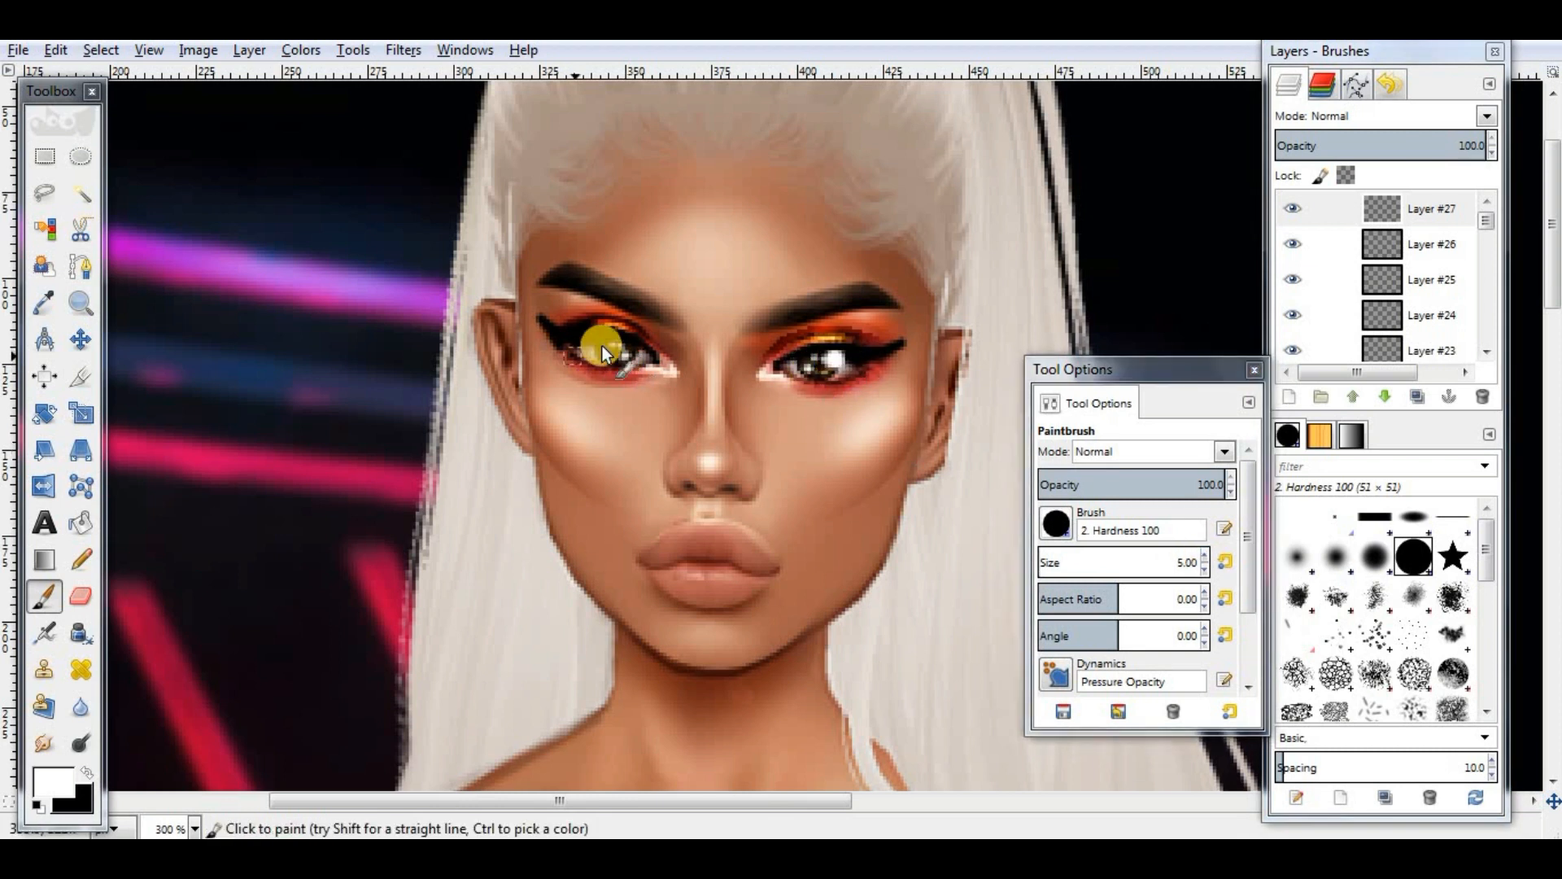
pyautogui.click(602, 345)
pyautogui.click(1381, 146)
pyautogui.hotkey('ctrl', 'z')
pyautogui.hotkey('ctrl', 'z')
pyautogui.hotkey('ctrl', 'z')
# Step: Paint a smaller white reflection in each iris and lower the layer's opacity
pyautogui.click(1206, 571)
pyautogui.click(833, 356)
pyautogui.click(601, 343)
pyautogui.click(1432, 141)
# Step: Add a new transparent layer and airbrush white inside an elliptical selection over each eye
pyautogui.click(1289, 396)
pyautogui.click(80, 156)
pyautogui.moveTo(767, 323)
pyautogui.mouseDown()
pyautogui.moveTo(876, 376)
pyautogui.moveTo(856, 374)
pyautogui.mouseUp()
pyautogui.press('a')
pyautogui.click(80, 156)
pyautogui.moveTo(567, 306)
pyautogui.mouseDown()
pyautogui.moveTo(671, 359)
pyautogui.moveTo(613, 368)
pyautogui.mouseUp()
pyautogui.press('a')
# Step: Clear the selection and set the airbrushed eye layer to Overlay mode
pyautogui.click(101, 50)
pyautogui.click(124, 106)
pyautogui.click(1384, 116)
pyautogui.click(1324, 258)
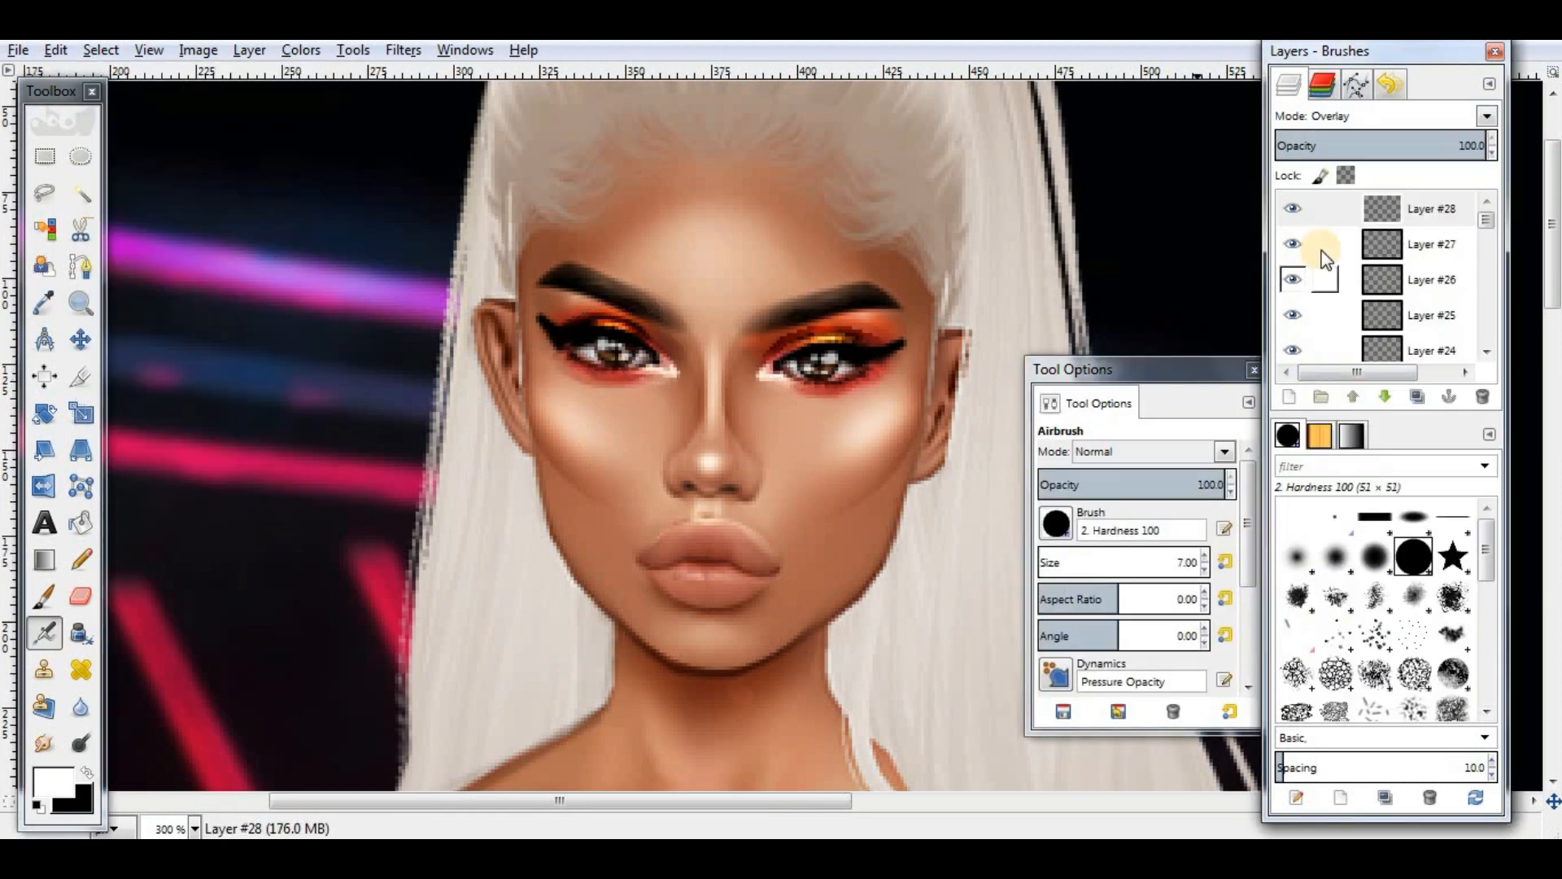
pyautogui.click(1295, 210)
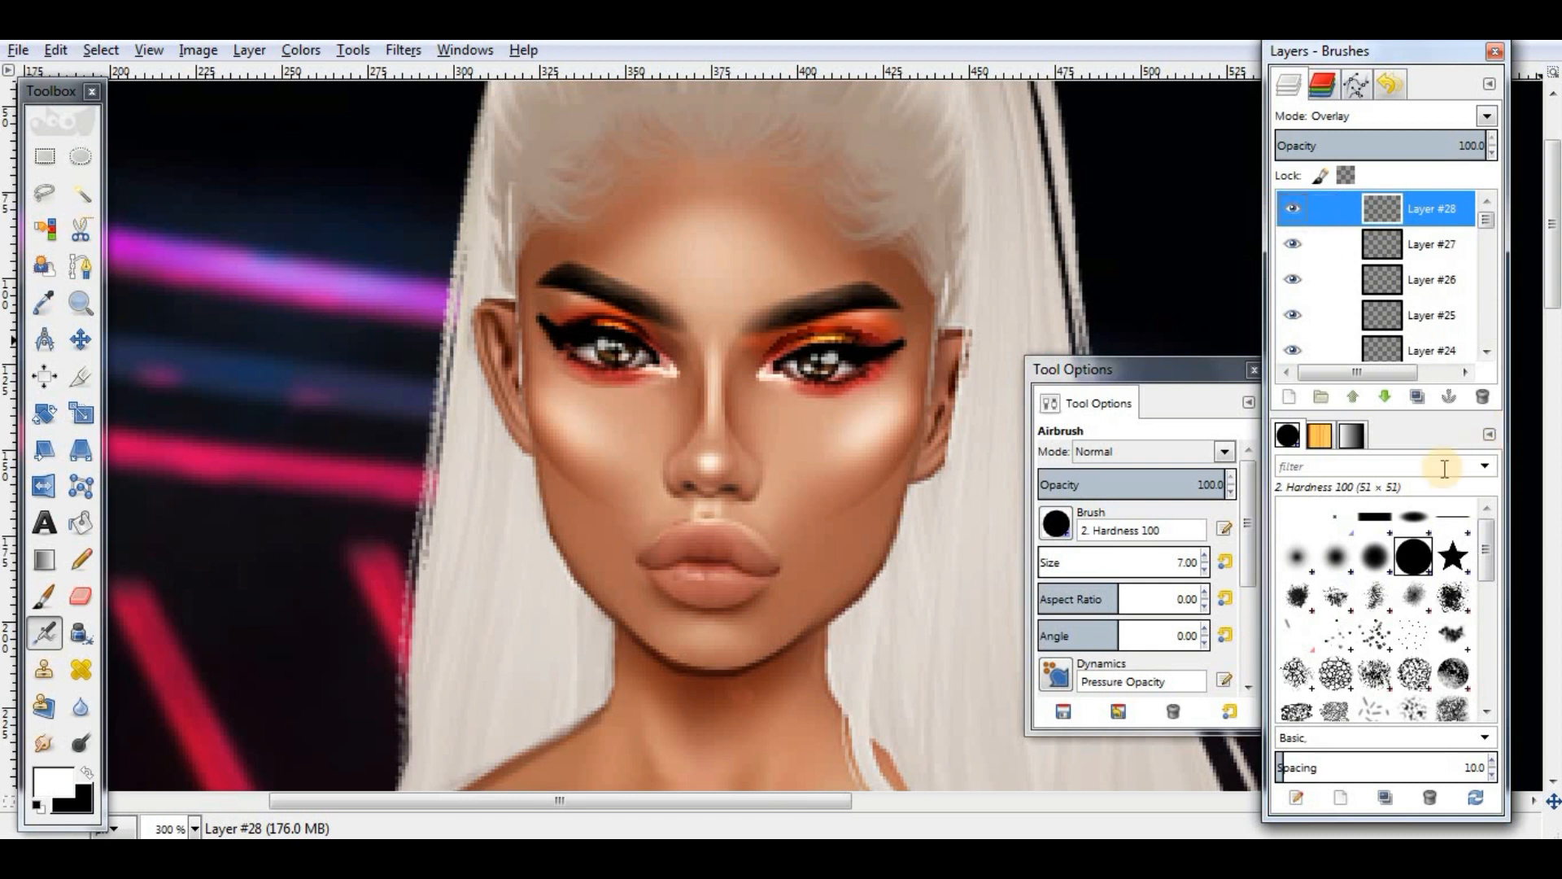
# Step: Duplicate the Overlay eye reflection layer and add a new transparent layer above it
pyautogui.click(1416, 396)
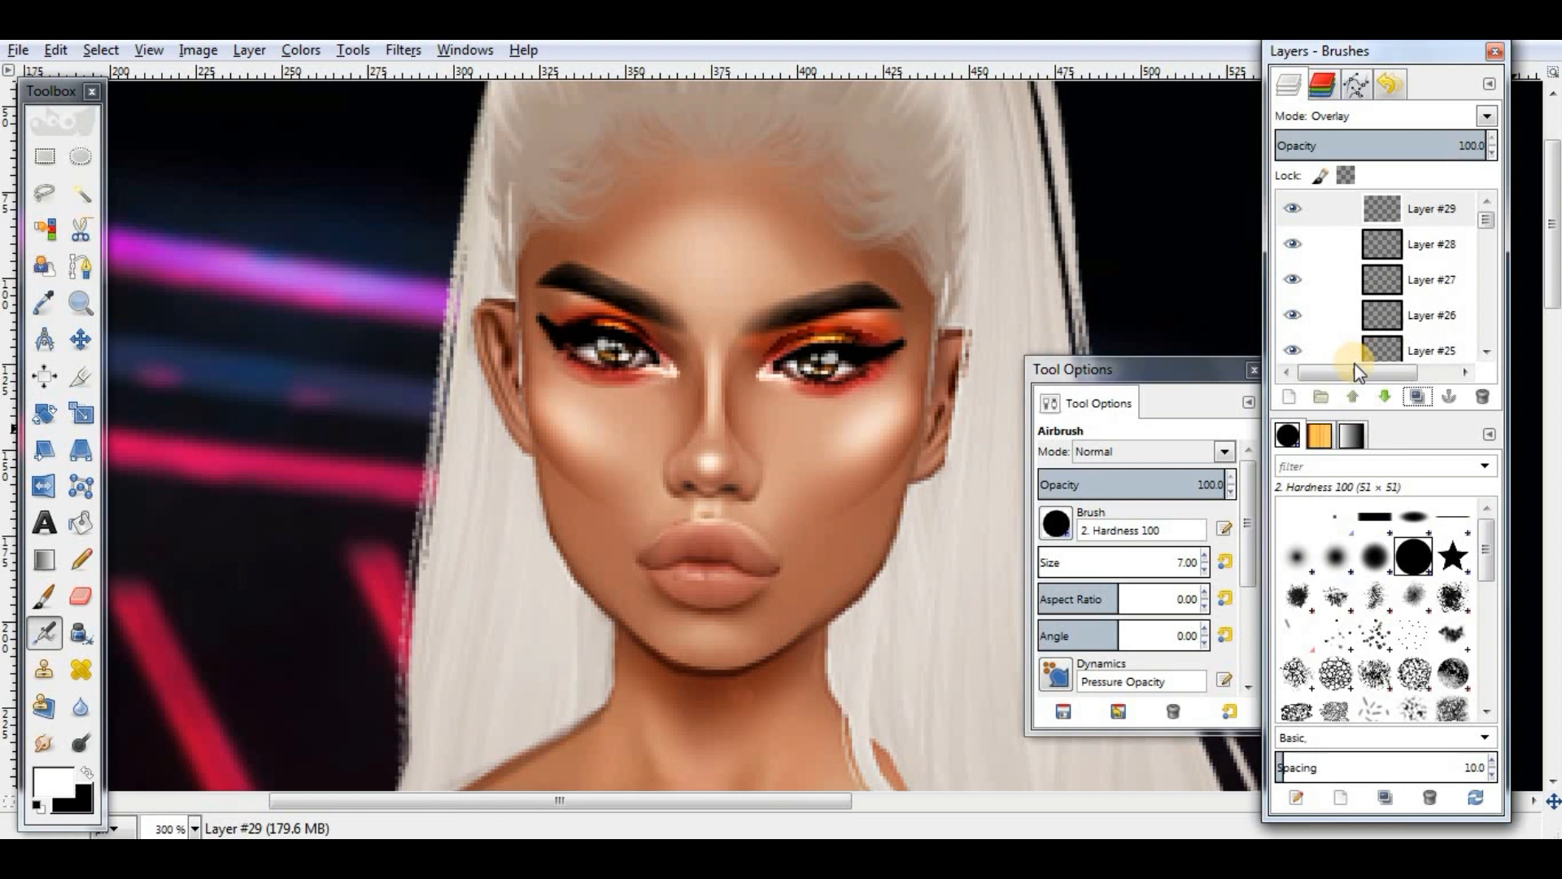
pyautogui.click(1292, 398)
pyautogui.click(811, 597)
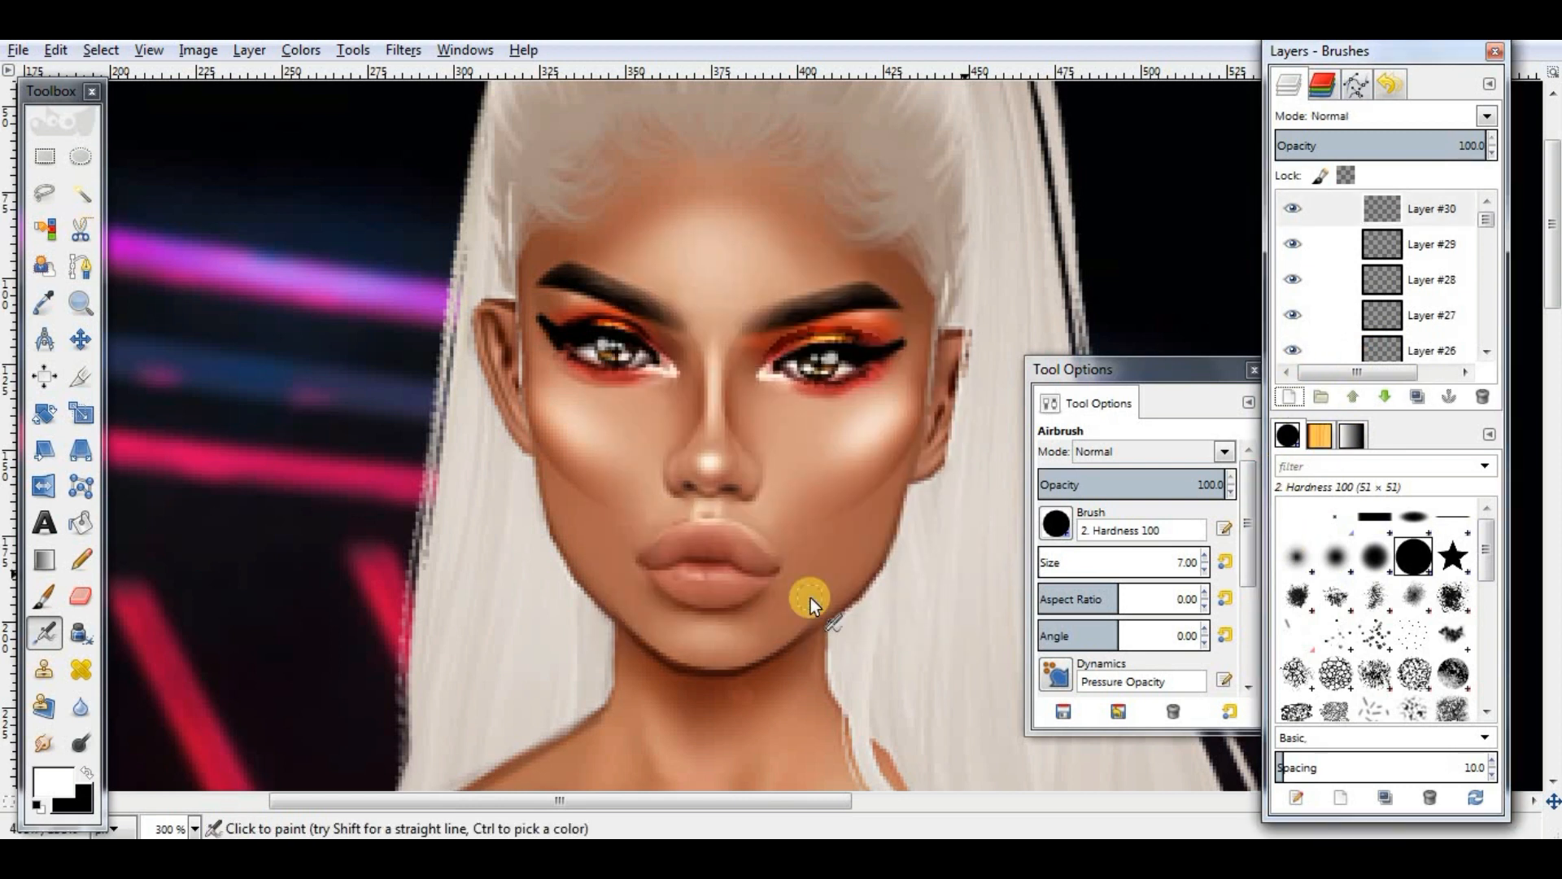
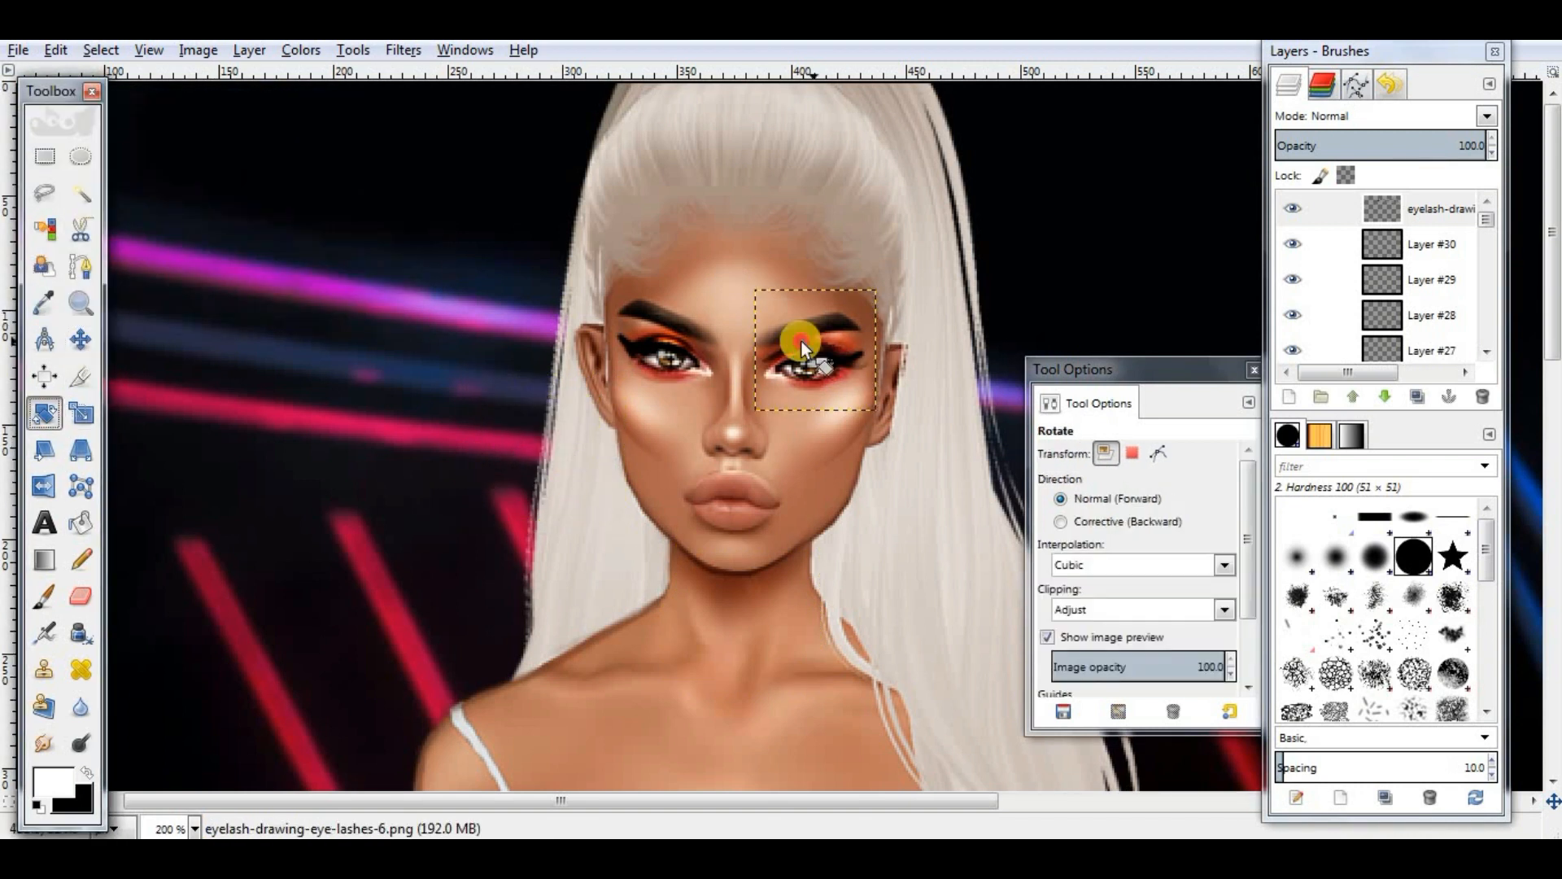
# Step: Move the eyelashes into place over the eye, duplicate them for the other eye, and merge the copies into one layer
pyautogui.click(80, 339)
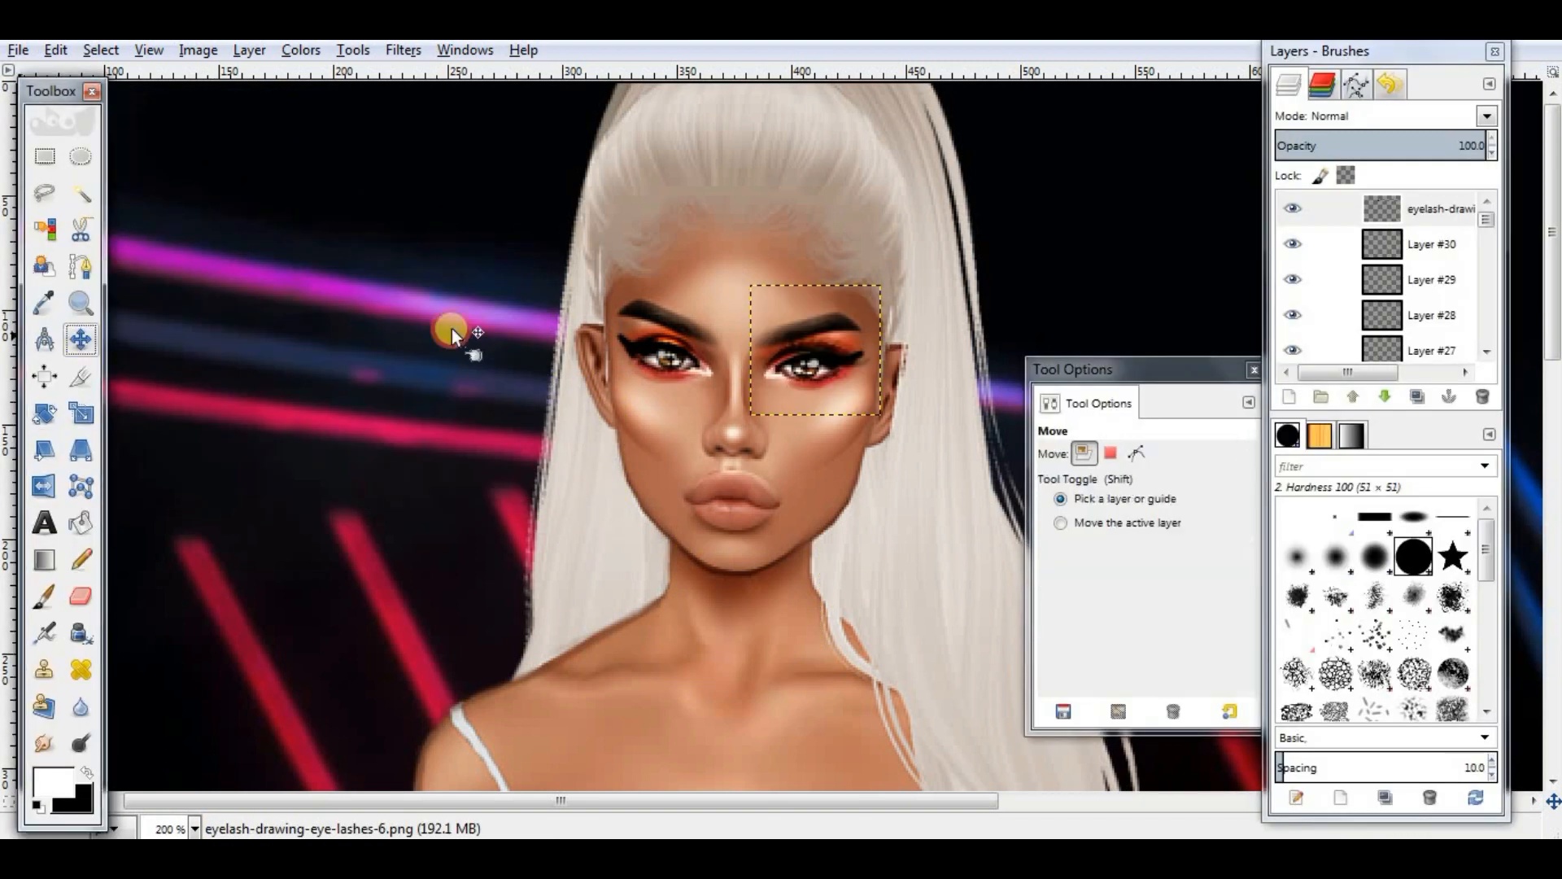
pyautogui.moveTo(805, 346); pyautogui.dragTo(811, 350)
pyautogui.click(1416, 397)
pyautogui.click(1416, 397)
pyautogui.rightClick(1384, 215)
pyautogui.click(1253, 383)
pyautogui.rightClick(1358, 215)
pyautogui.click(1228, 383)
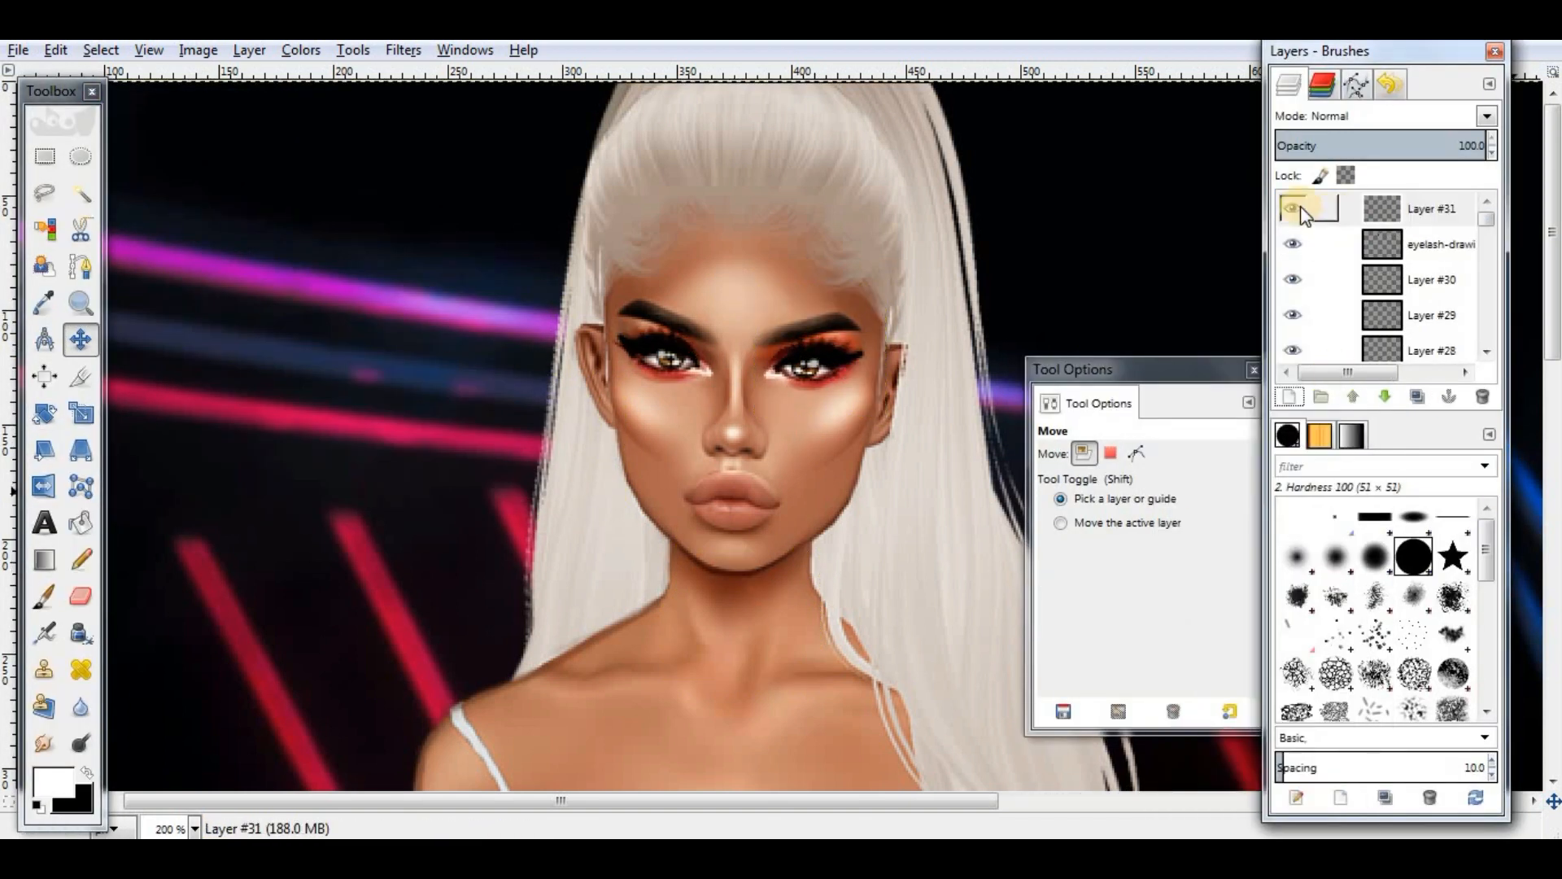
# Step: Set the foreground color to a muted red sampled from the eye makeup and adjusted slightly
pyautogui.click(53, 781)
pyautogui.moveTo(700, 257); pyautogui.dragTo(163, 152)
pyautogui.click(352, 406)
pyautogui.click(306, 495)
pyautogui.click(53, 781)
pyautogui.click(444, 371)
pyautogui.click(676, 368)
pyautogui.click(154, 279)
pyautogui.moveTo(153, 279); pyautogui.dragTo(160, 281)
pyautogui.click(306, 494)
# Step: Airbrush the red on both cheeks with the Hardness 050 brush and smudge it into the skin
pyautogui.click(44, 633)
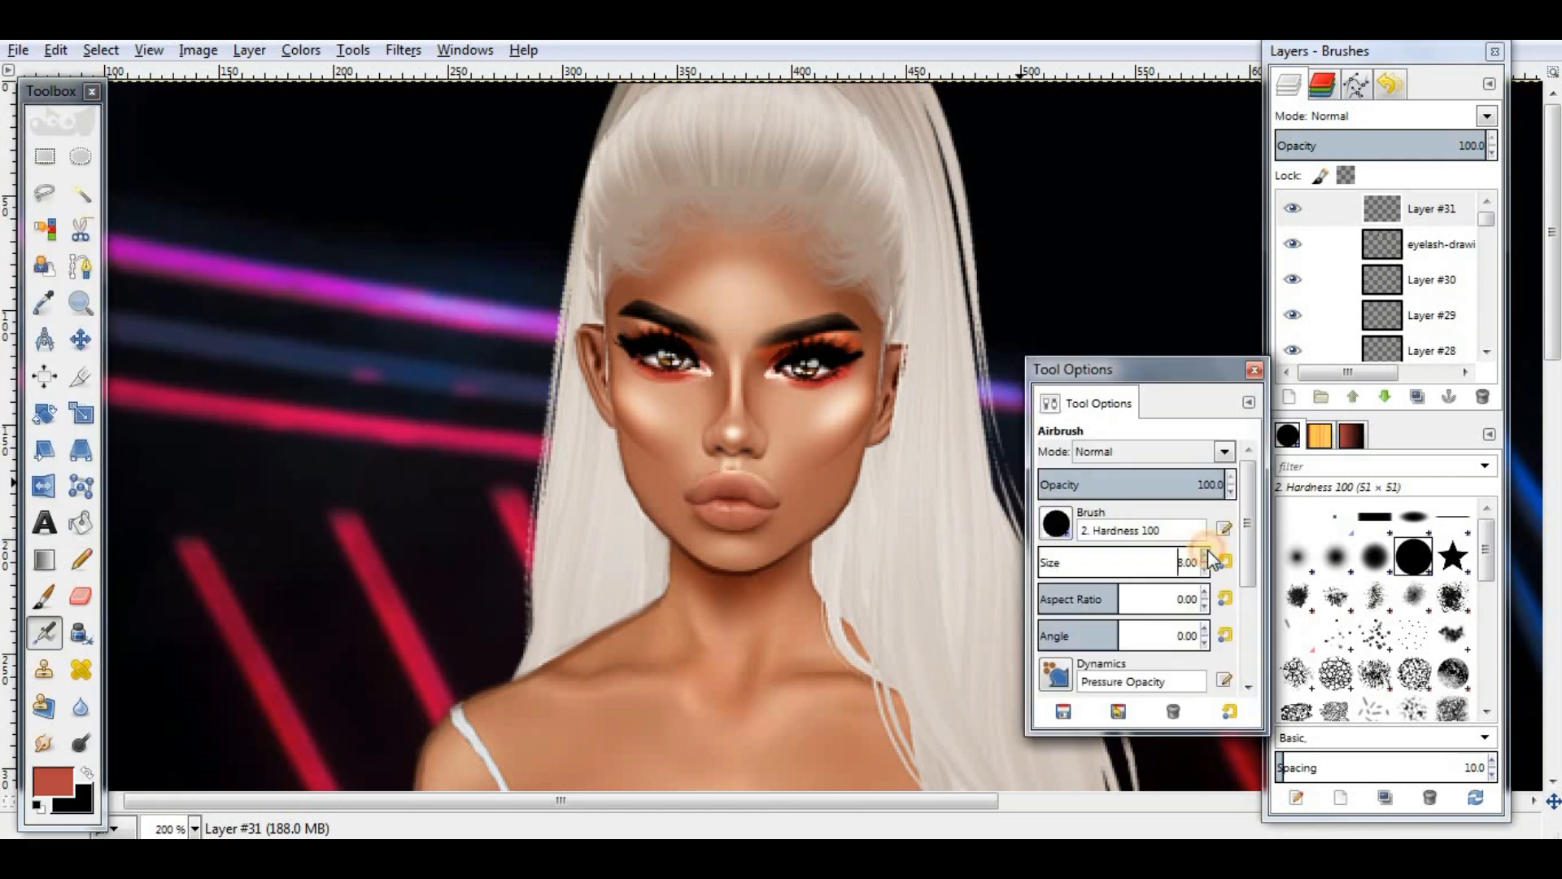
pyautogui.click(1205, 556)
pyautogui.click(1335, 556)
pyautogui.moveTo(1140, 370); pyautogui.dragTo(322, 210)
pyautogui.click(651, 435)
pyautogui.click(838, 431)
pyautogui.click(44, 742)
pyautogui.moveTo(822, 439); pyautogui.dragTo(833, 431)
# Step: Add a new layer and paint a white highlight under one eyebrow along the edge of an elliptical selection
pyautogui.click(1288, 397)
pyautogui.click(80, 156)
pyautogui.moveTo(739, 348)
pyautogui.mouseDown()
pyautogui.moveTo(873, 426)
pyautogui.moveTo(807, 326)
pyautogui.mouseUp()
pyautogui.click(44, 596)
pyautogui.click(53, 781)
pyautogui.click(222, 423)
pyautogui.click(306, 494)
pyautogui.click(388, 409)
# Step: Highlight under the other eyebrow along an elliptical selection, clear the selection, and set the layer to Overlay mode
pyautogui.click(80, 156)
pyautogui.moveTo(635, 332)
pyautogui.mouseDown()
pyautogui.moveTo(740, 419)
pyautogui.moveTo(632, 368)
pyautogui.mouseUp()
pyautogui.press('p')
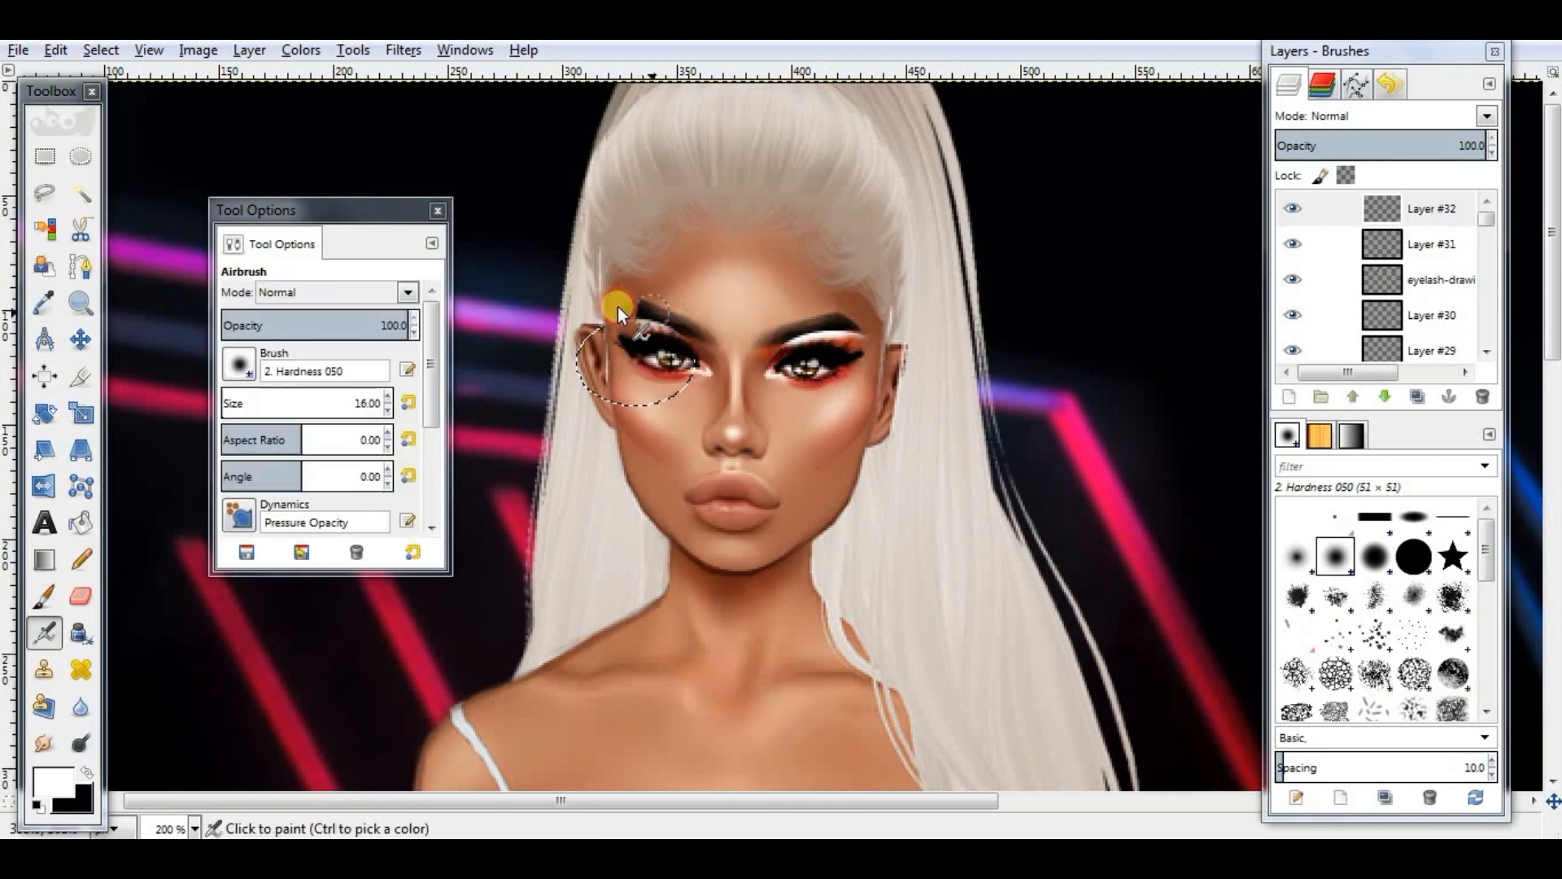
pyautogui.hotkey('ctrl', 'shift', 'a')
pyautogui.click(1487, 117)
pyautogui.click(1321, 373)
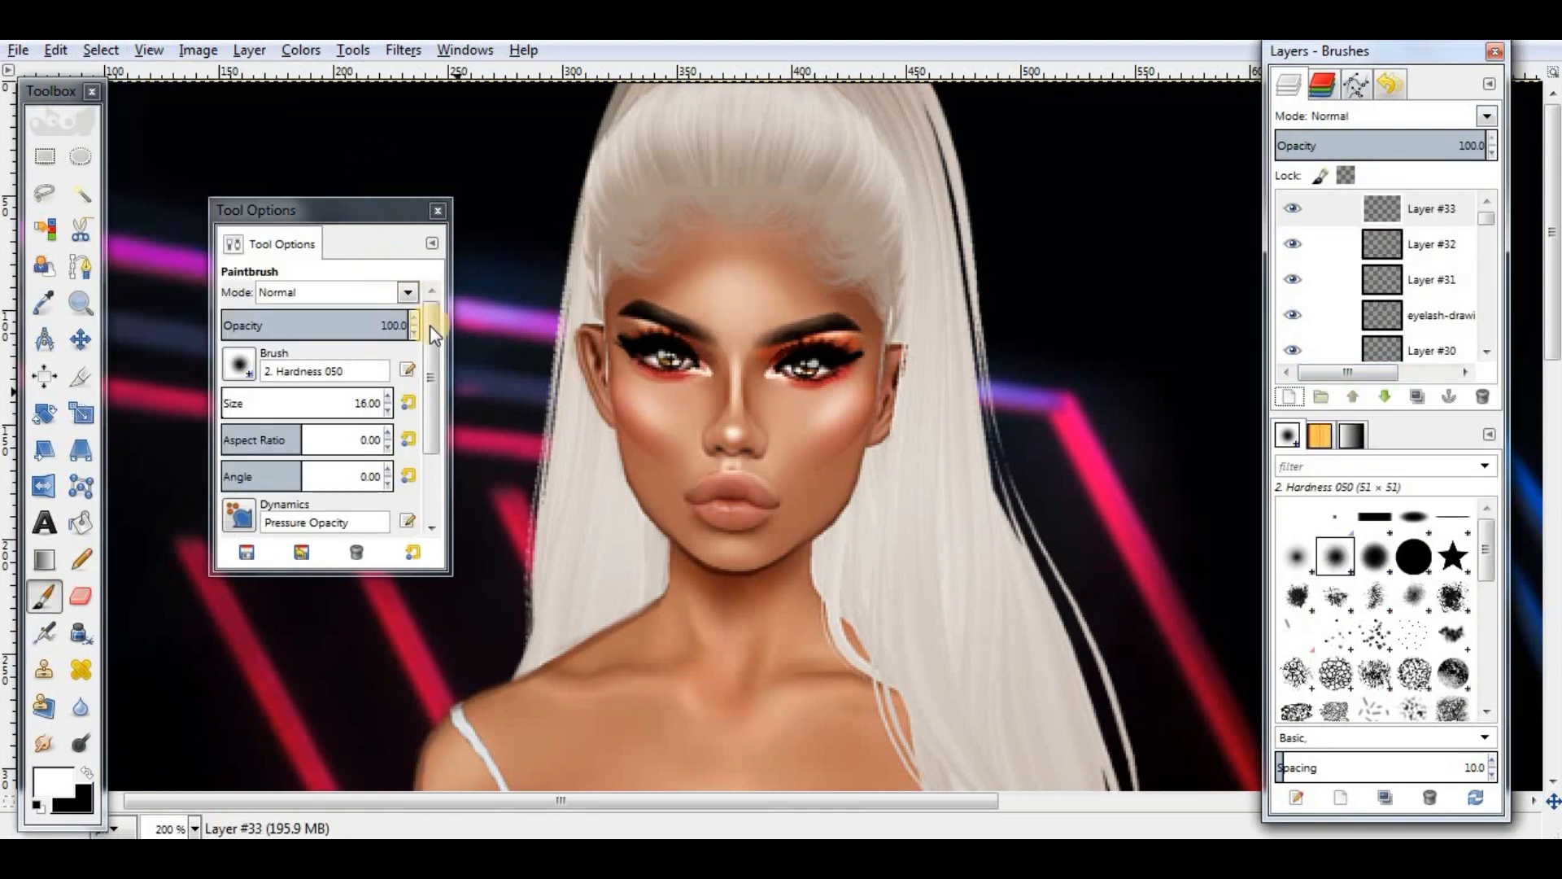
# Step: Try painting the lips purple (a42cce), sampled from the background light streak, on a layer in Color mode
pyautogui.moveTo(402, 226); pyautogui.dragTo(1297, 176)
pyautogui.click(64, 785)
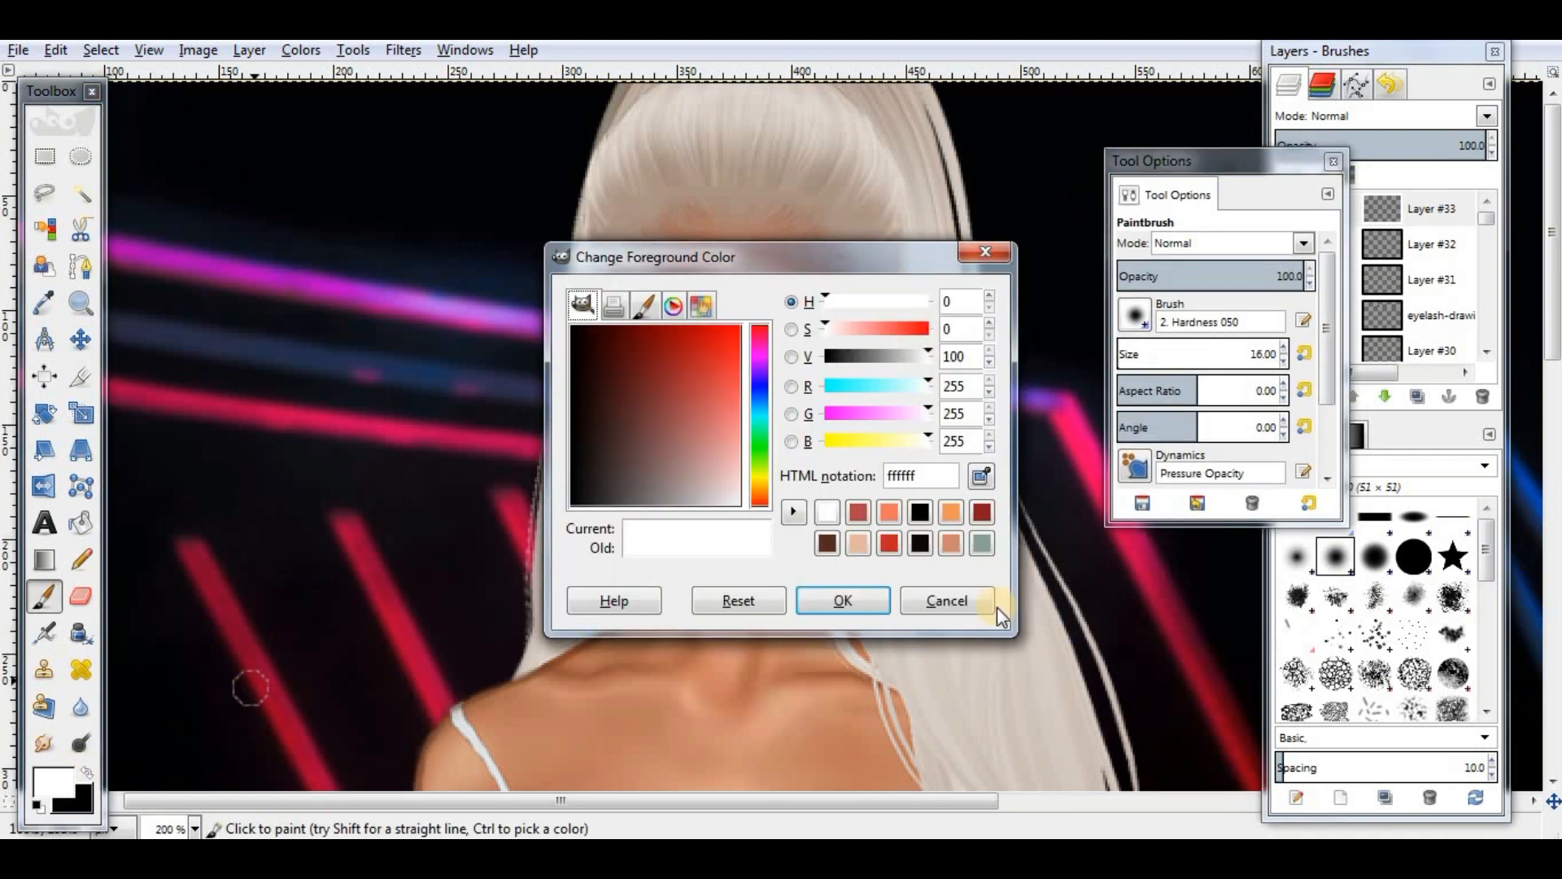
pyautogui.click(980, 475)
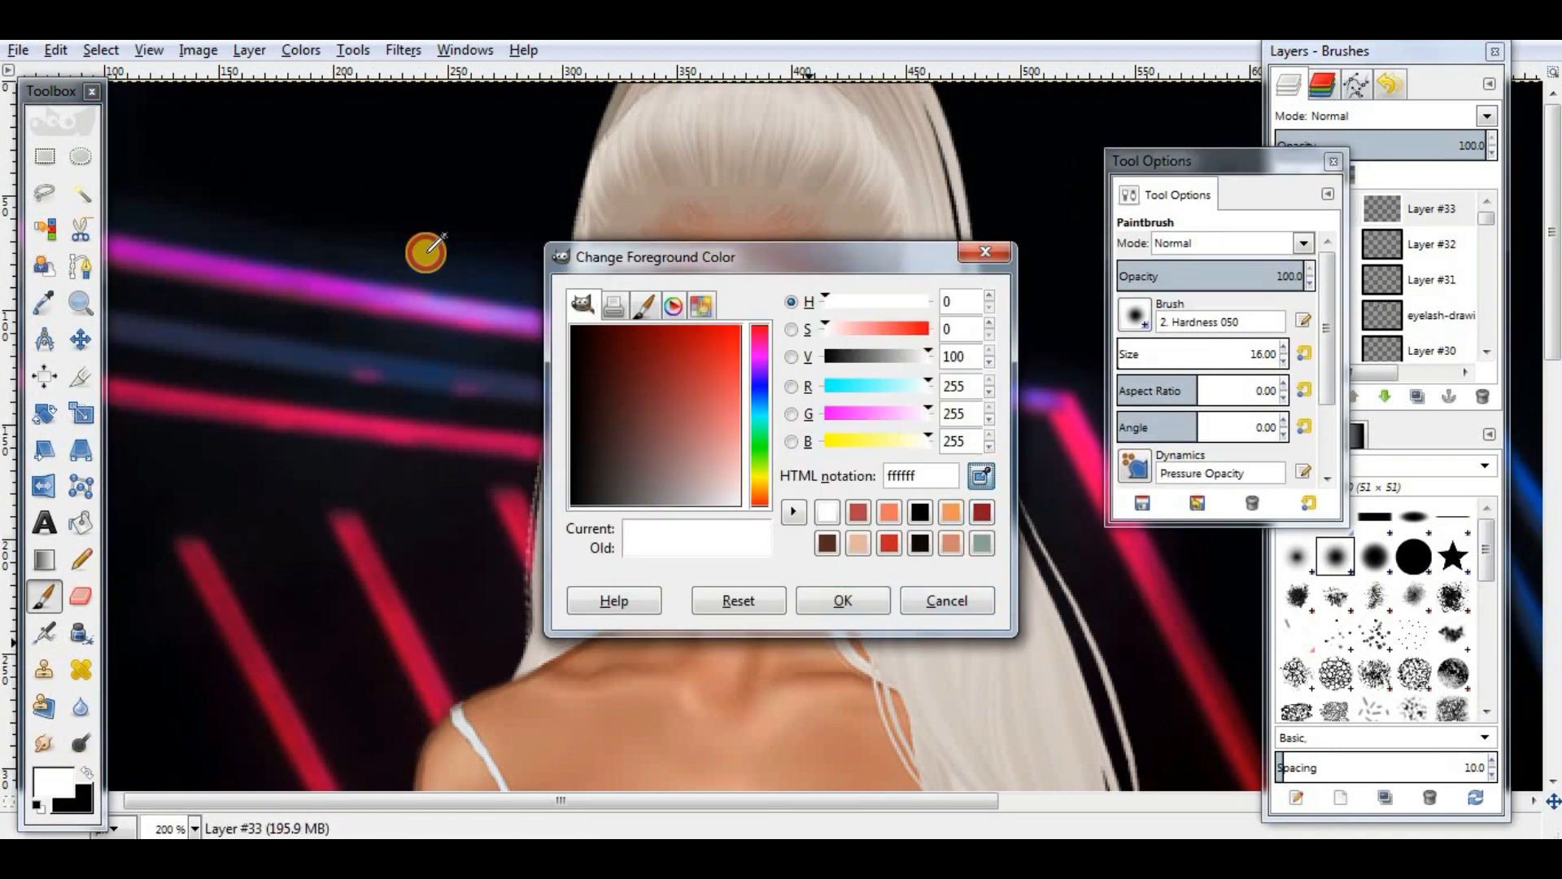
pyautogui.click(348, 296)
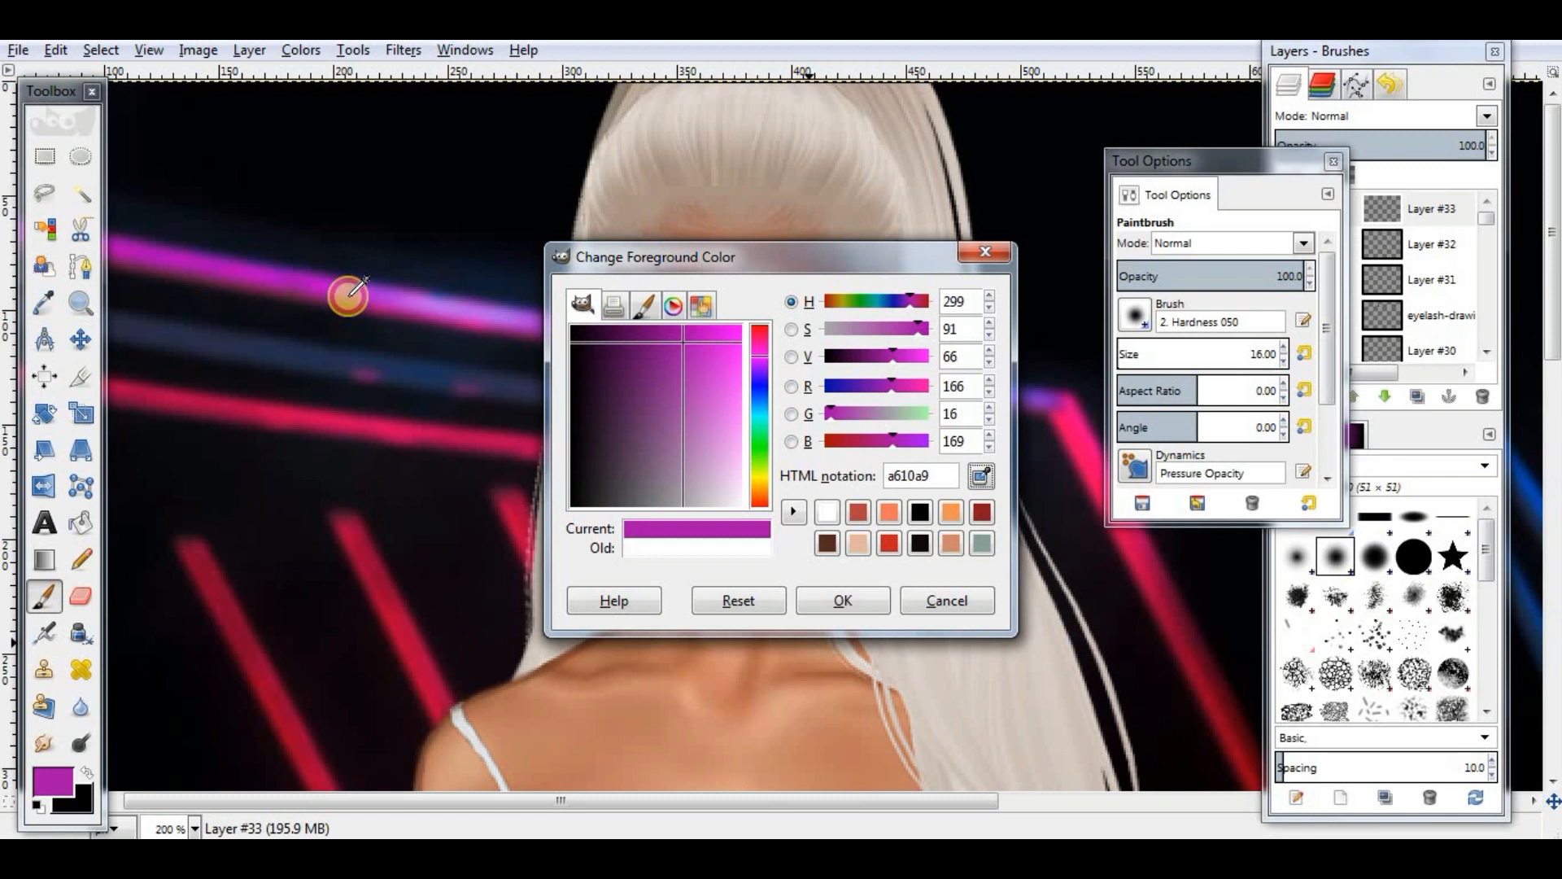
pyautogui.click(320, 350)
pyautogui.click(352, 293)
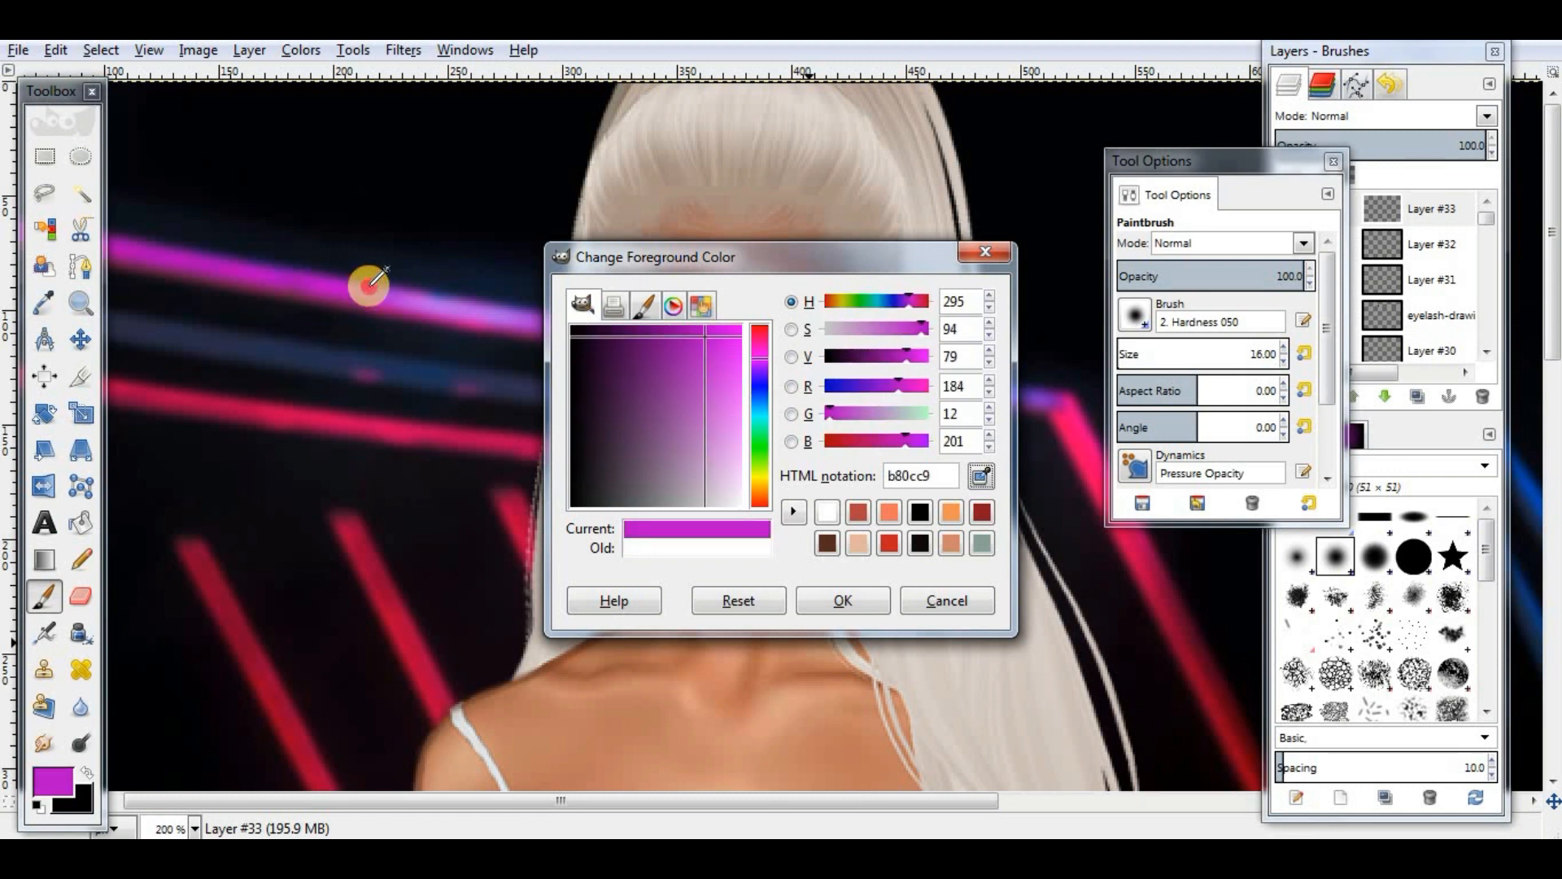
pyautogui.click(383, 284)
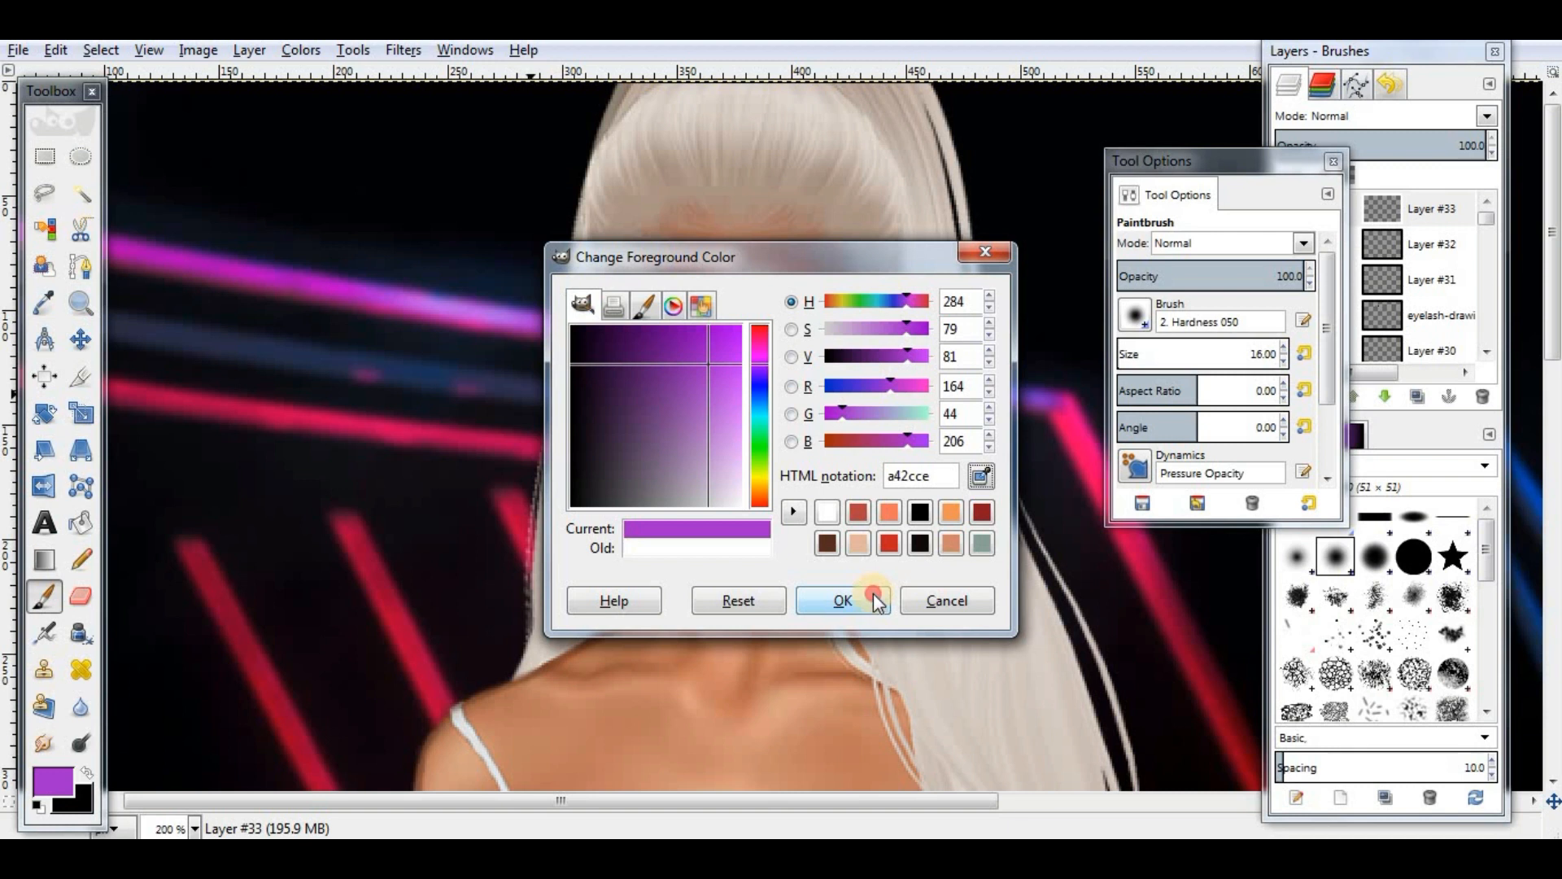
pyautogui.click(873, 597)
pyautogui.moveTo(1223, 173); pyautogui.dragTo(323, 177)
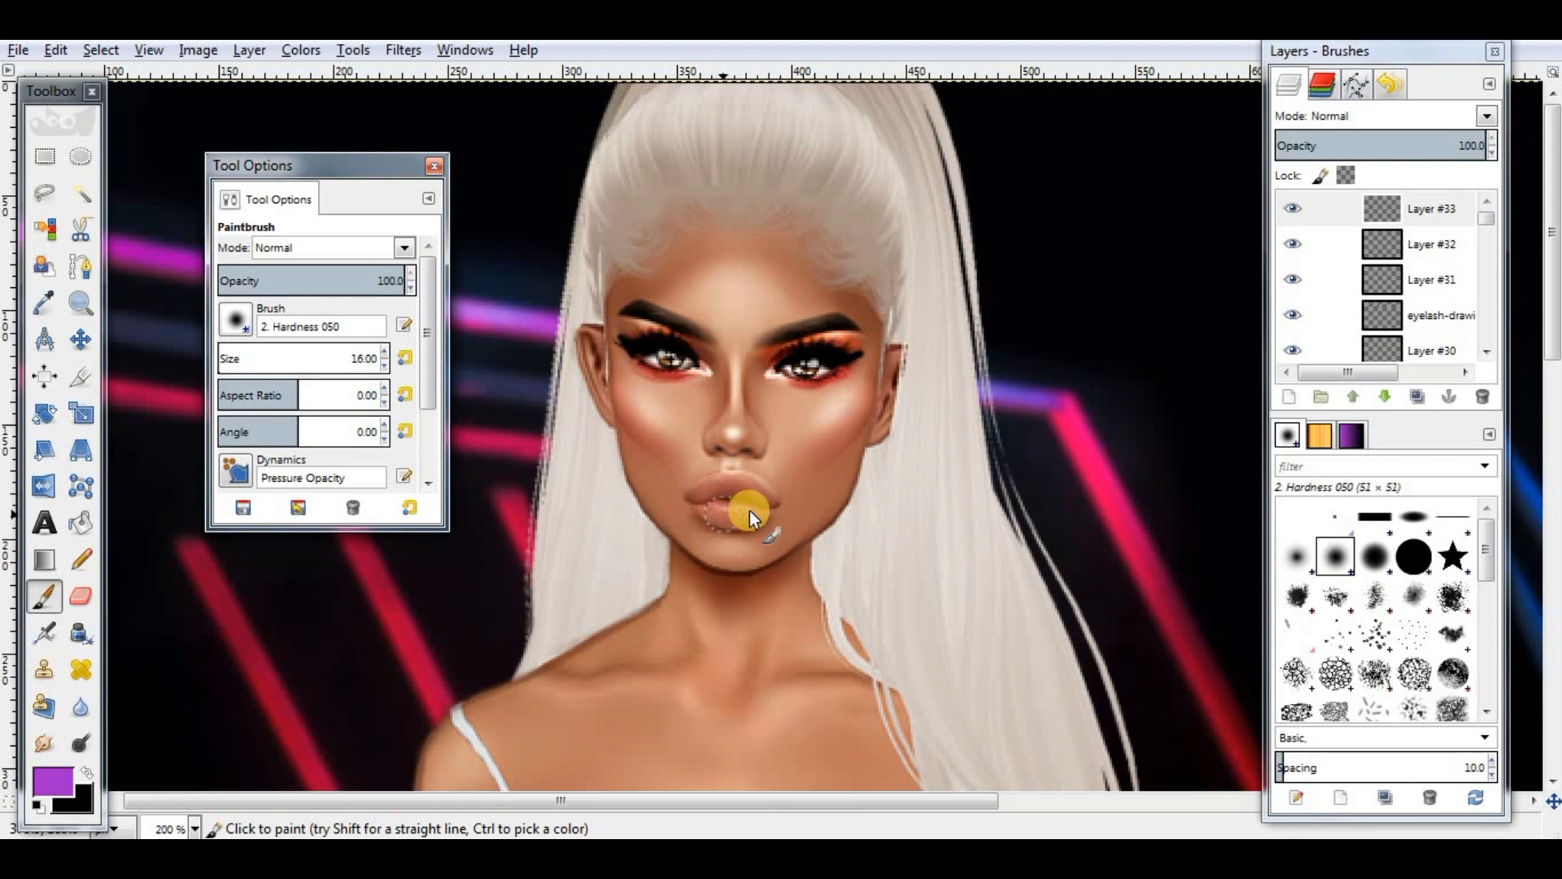
pyautogui.moveTo(734, 495); pyautogui.dragTo(741, 490)
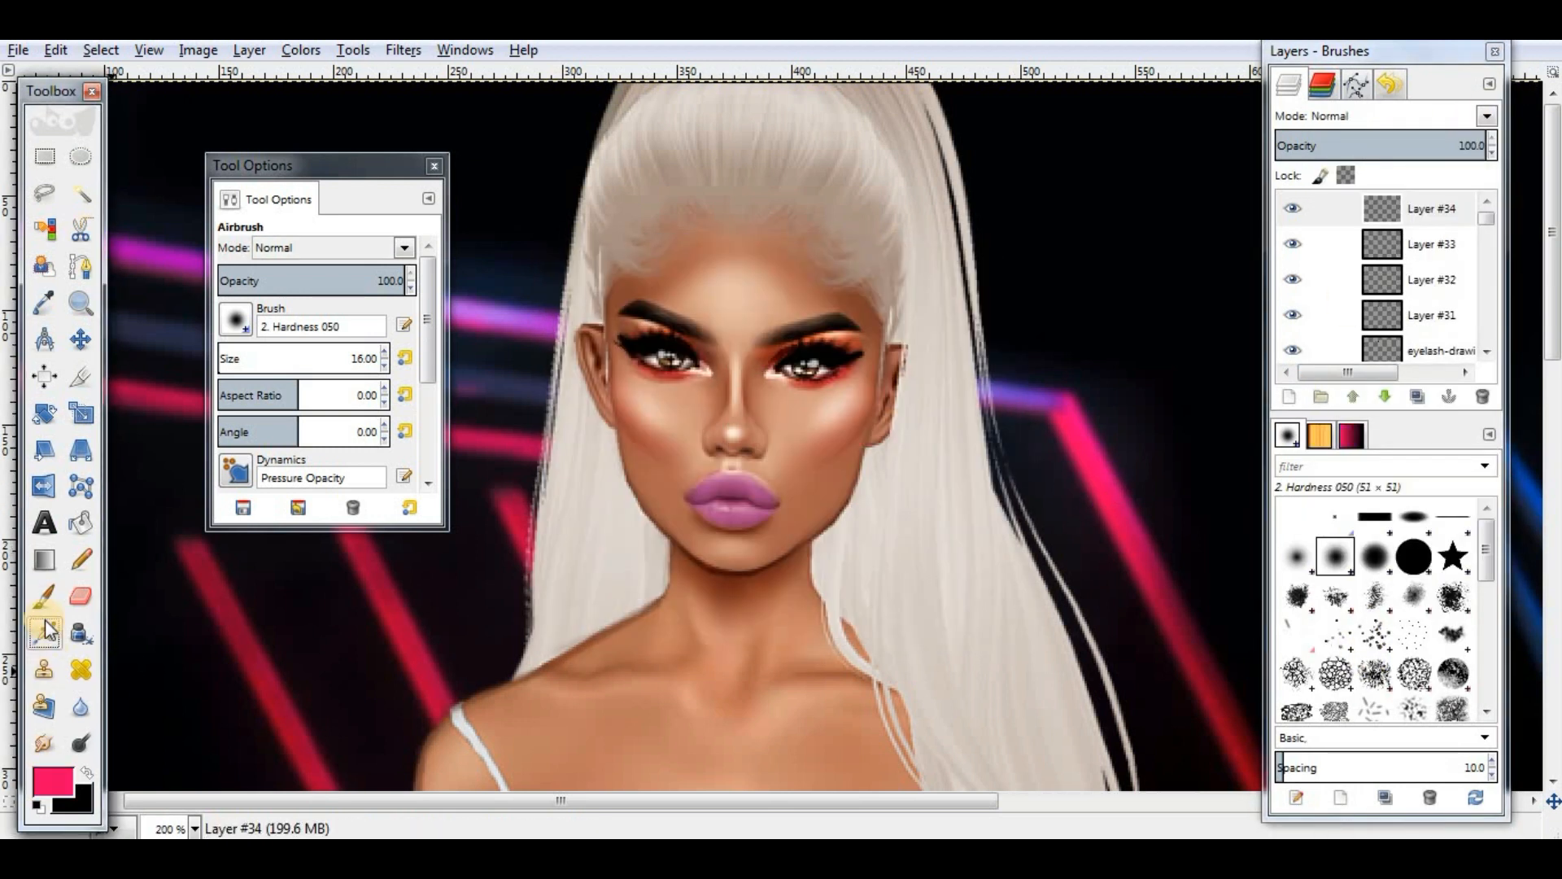
# Step: Try tinting the lips bright pink with the airbrush on a separate layer in Color mode
pyautogui.click(725, 498)
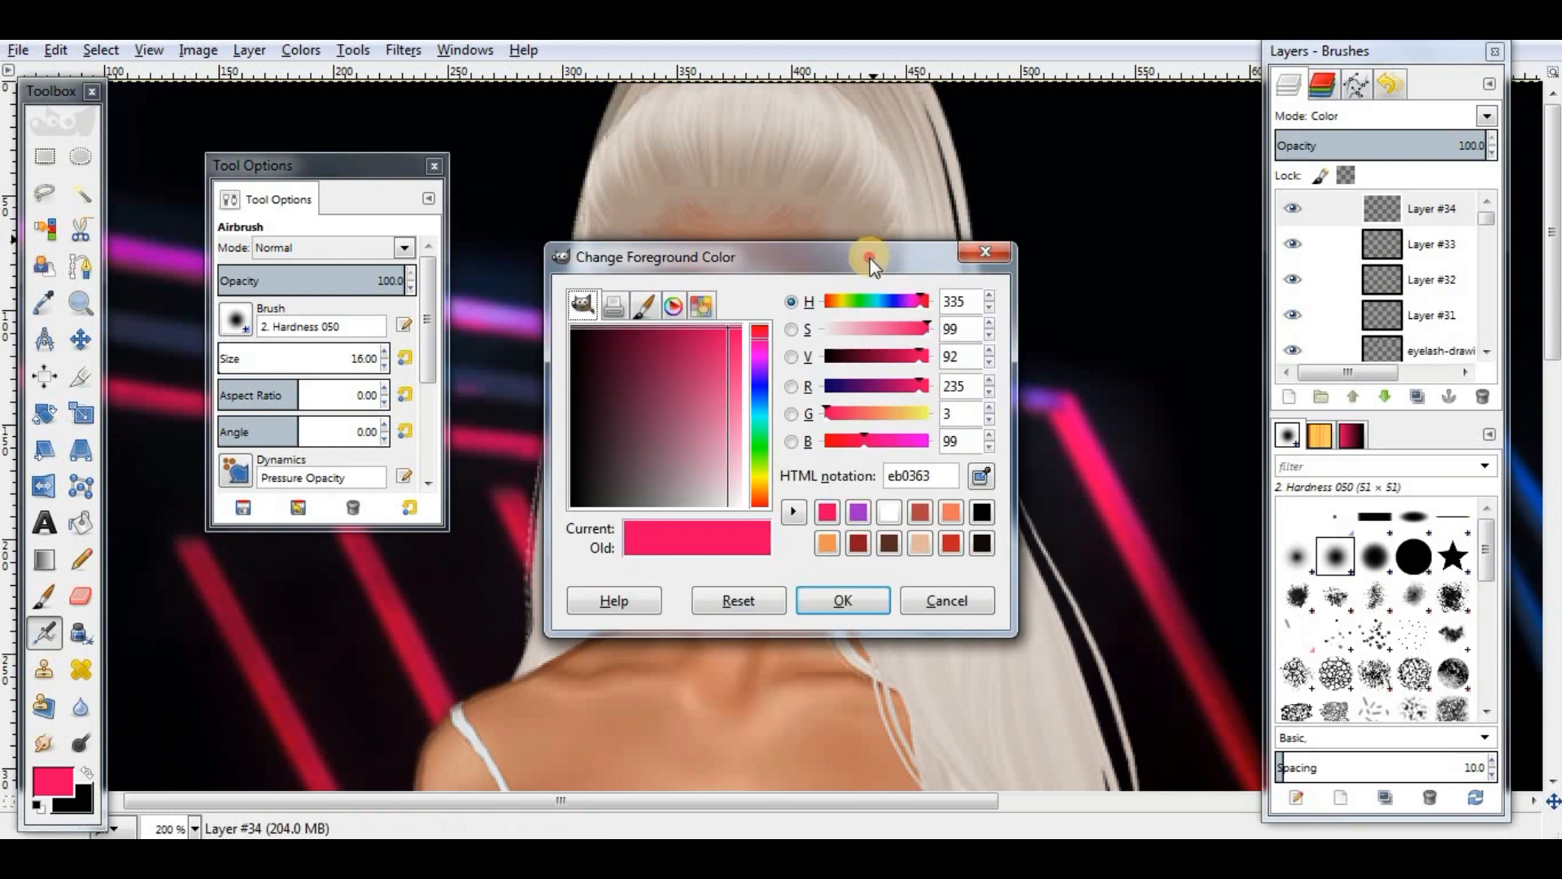
pyautogui.click(384, 283)
pyautogui.click(758, 510)
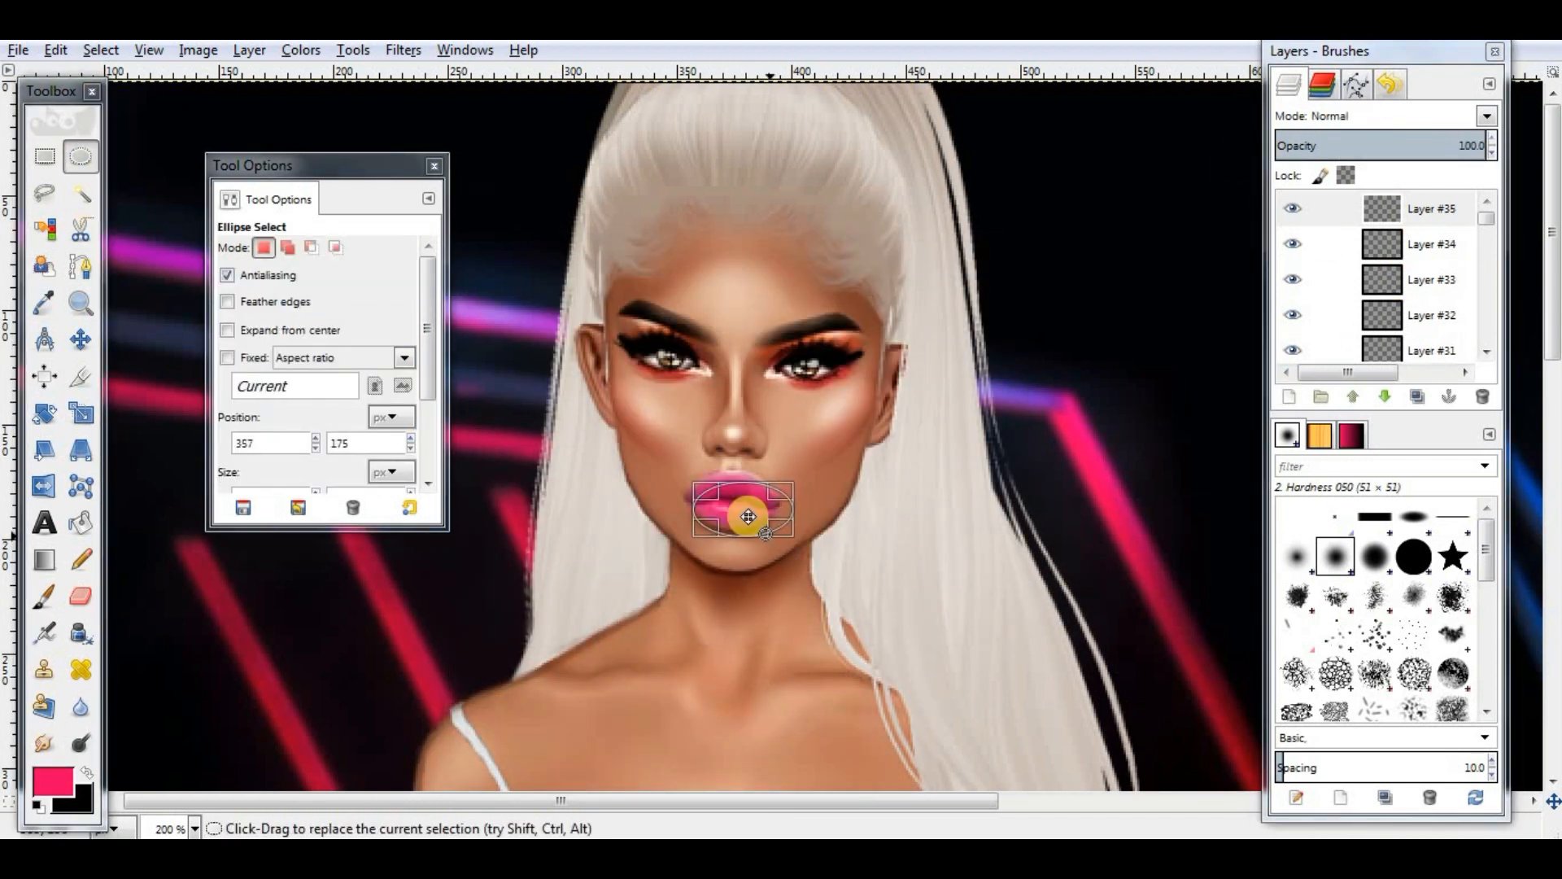
# Step: Paint a black shadow between the lips inside an elliptical selection, clear the selection, and erase the excess
pyautogui.press('p')
pyautogui.press('x')
pyautogui.moveTo(699, 494); pyautogui.dragTo(763, 493)
pyautogui.click(101, 50)
pyautogui.click(118, 109)
pyautogui.click(80, 597)
pyautogui.click(755, 525)
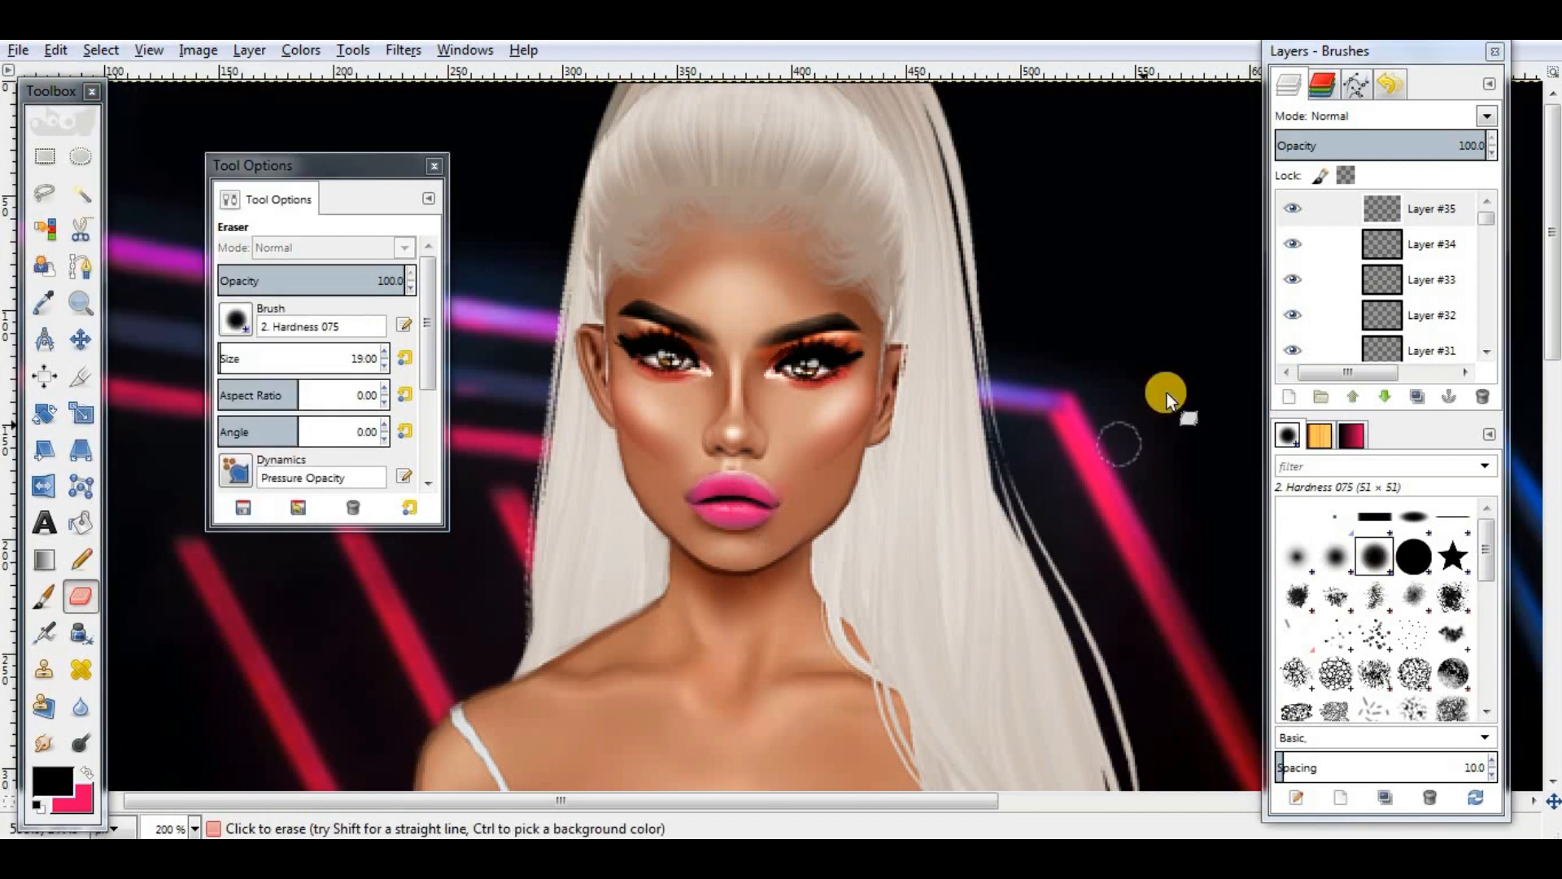
# Step: Paint white teeth between the lips on a new layer and erase the excess with the Hardness 075 brush
pyautogui.click(1383, 355)
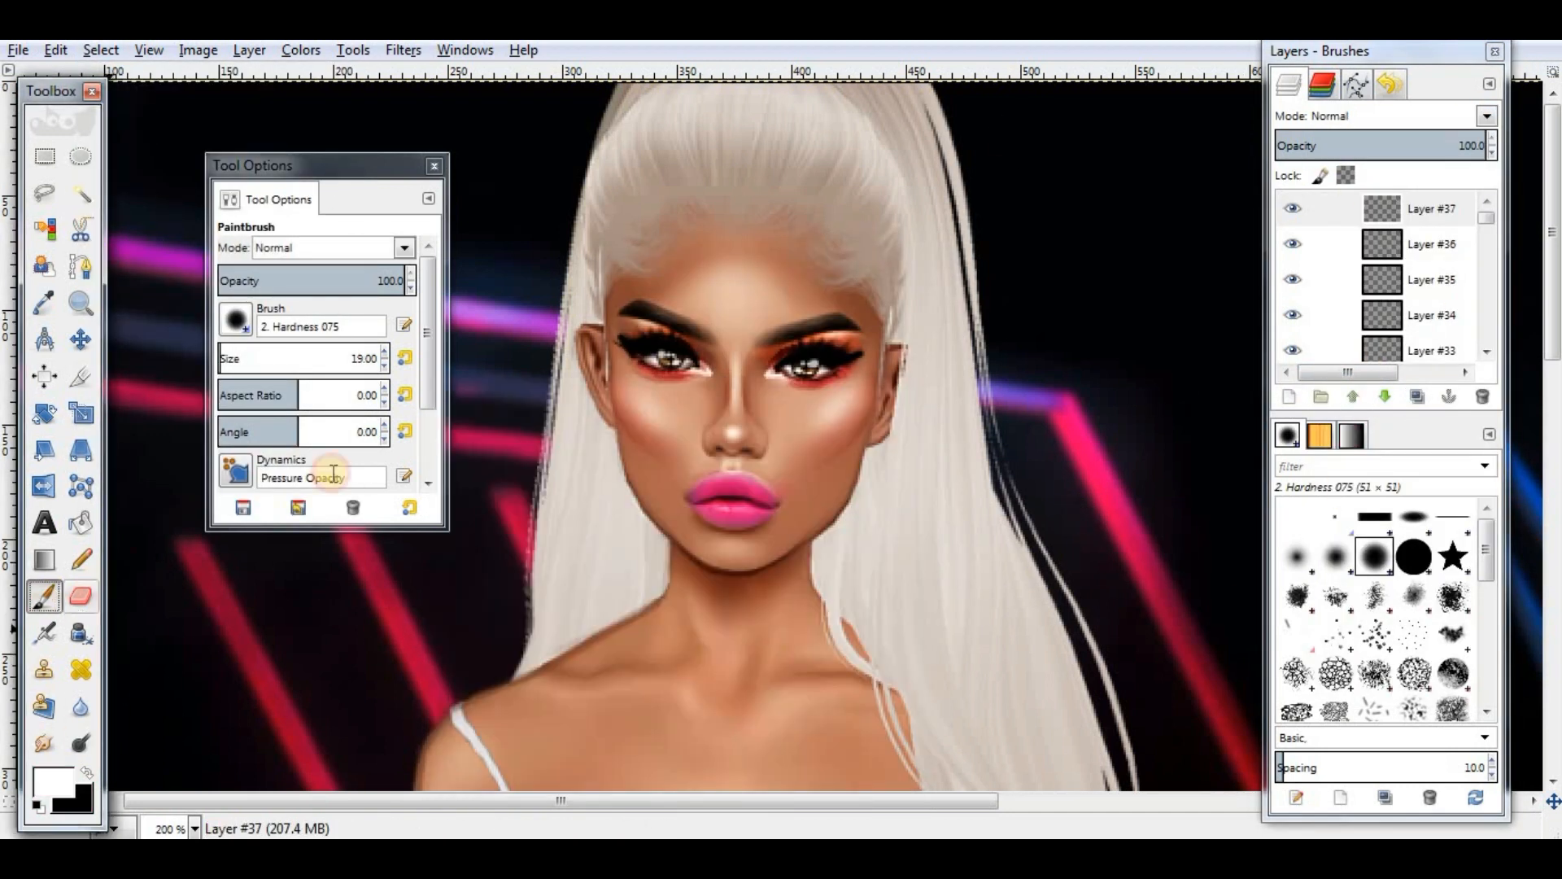
pyautogui.click(750, 504)
pyautogui.hotkey('shift', 'e')
pyautogui.click(729, 497)
pyautogui.moveTo(729, 491)
pyautogui.mouseDown()
pyautogui.moveTo(763, 509)
pyautogui.moveTo(731, 513)
pyautogui.mouseUp()
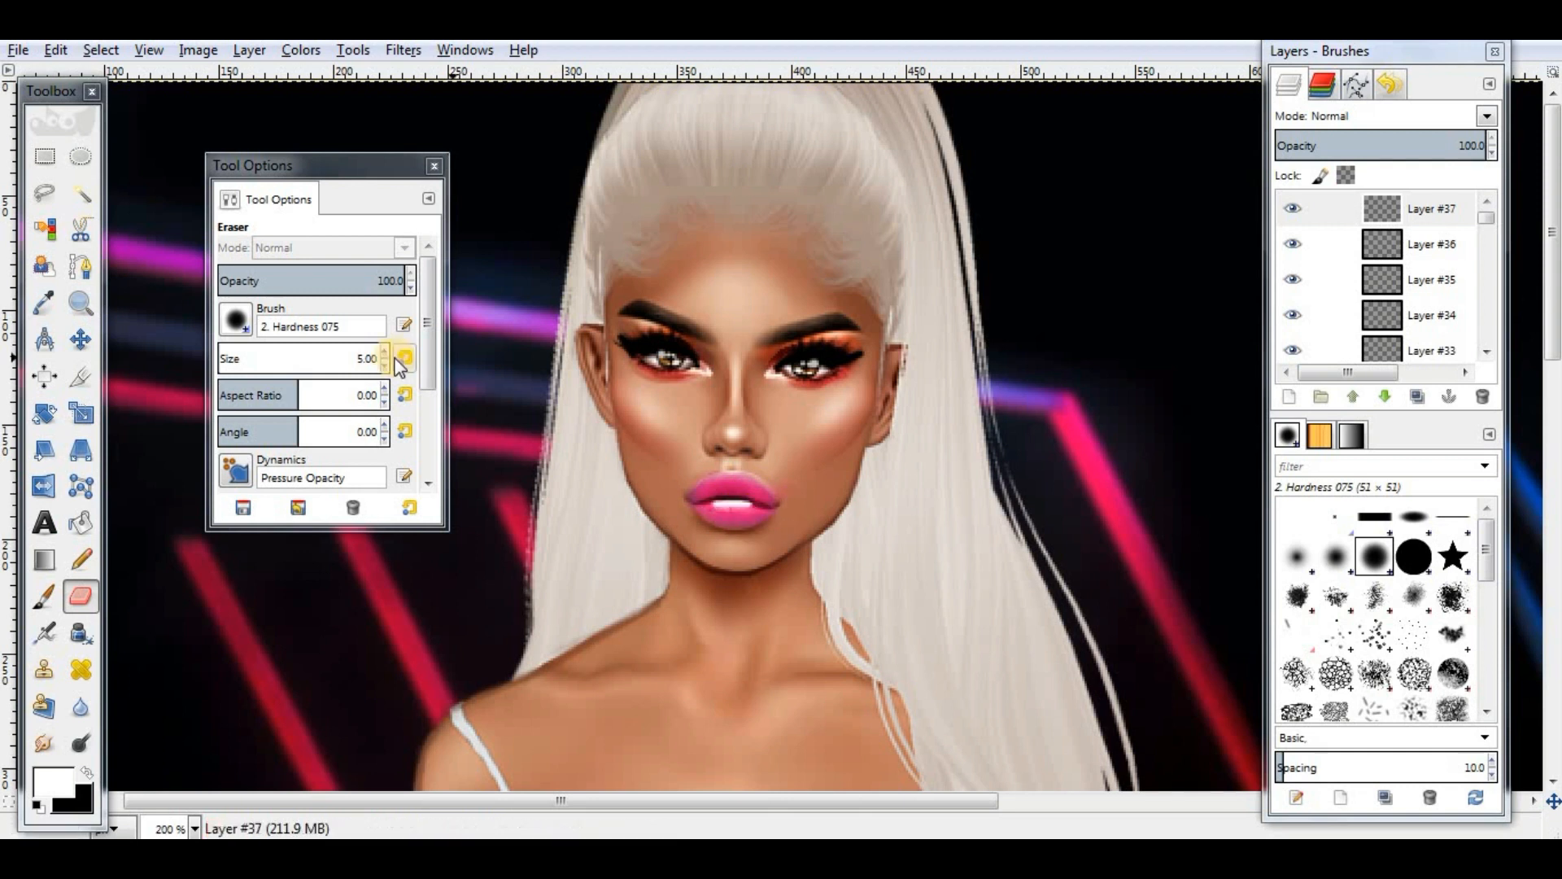
pyautogui.press('s')
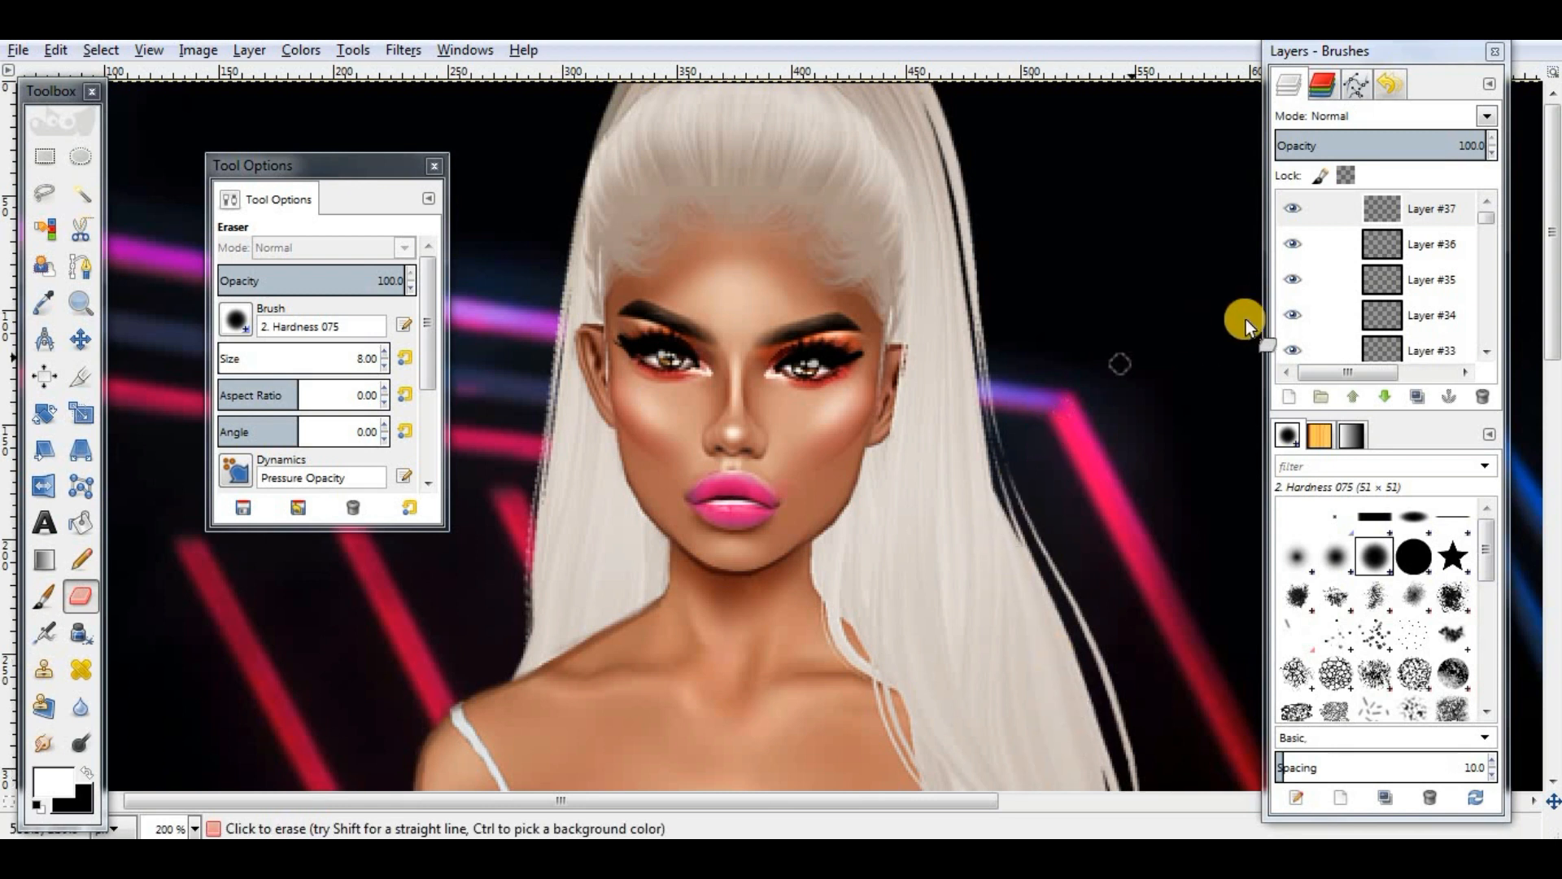
# Step: Move the teeth layer two positions down in the layer stack
pyautogui.moveTo(1391, 232); pyautogui.dragTo(1405, 431)
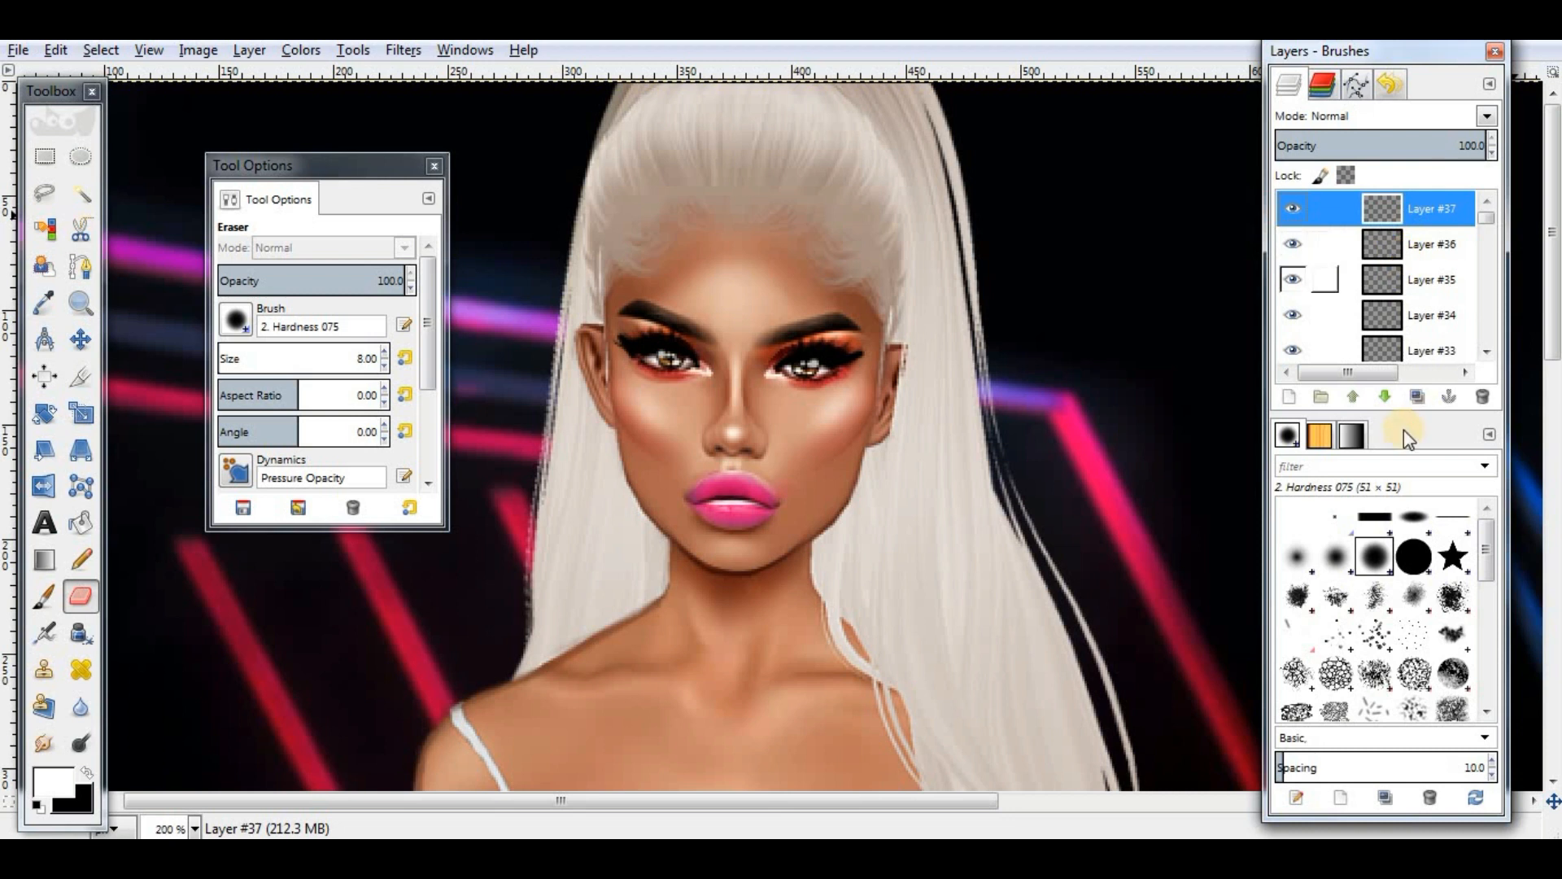
pyautogui.click(1387, 397)
pyautogui.click(1388, 396)
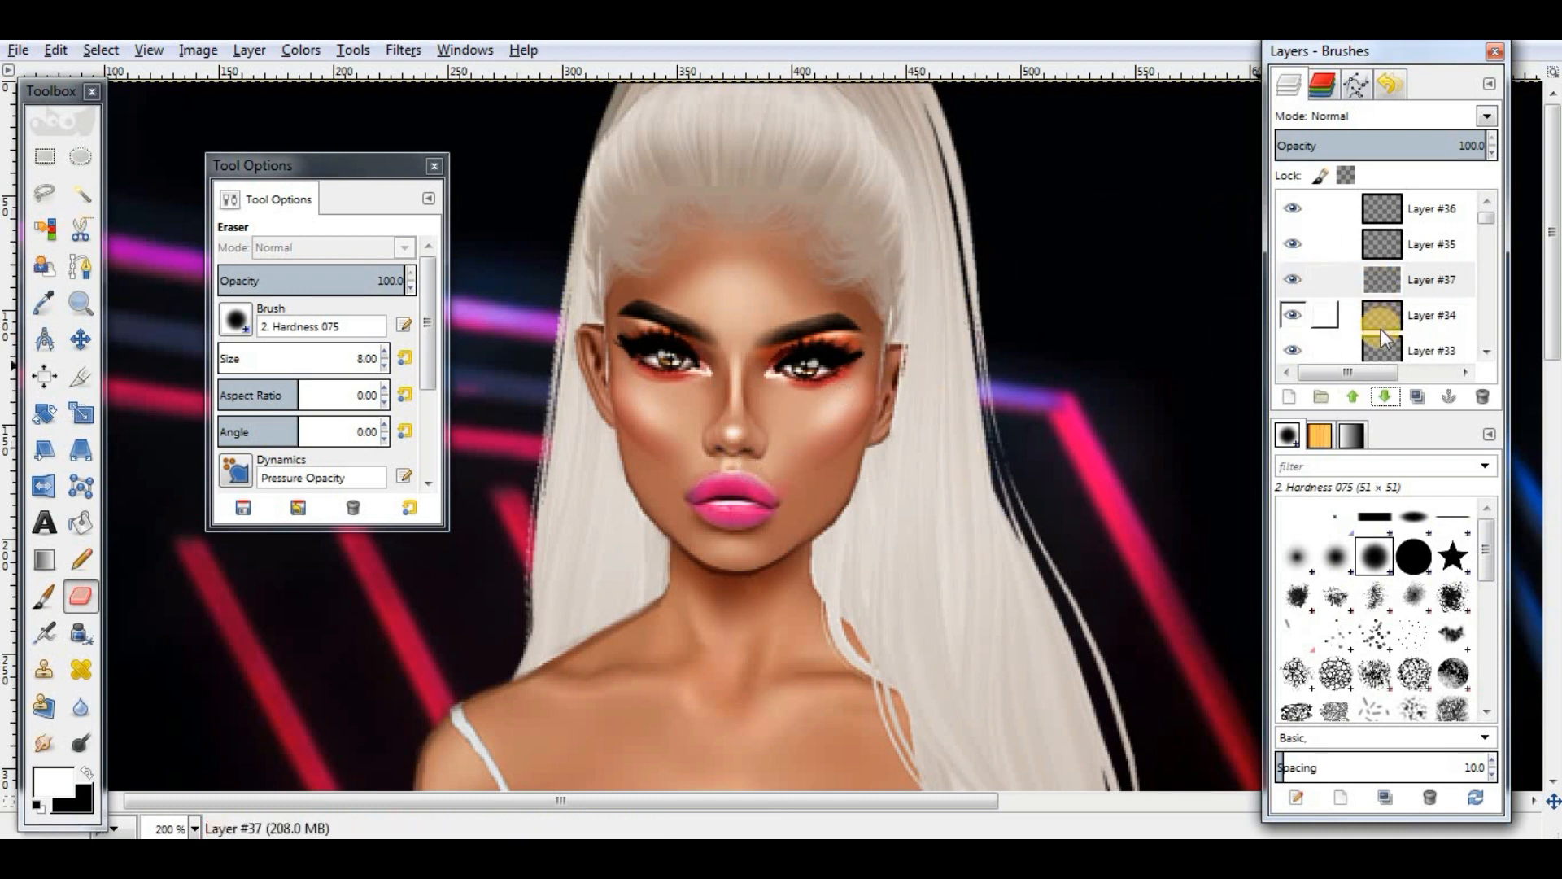
# Step: Delete the pink and purple lip color layers
pyautogui.click(1345, 328)
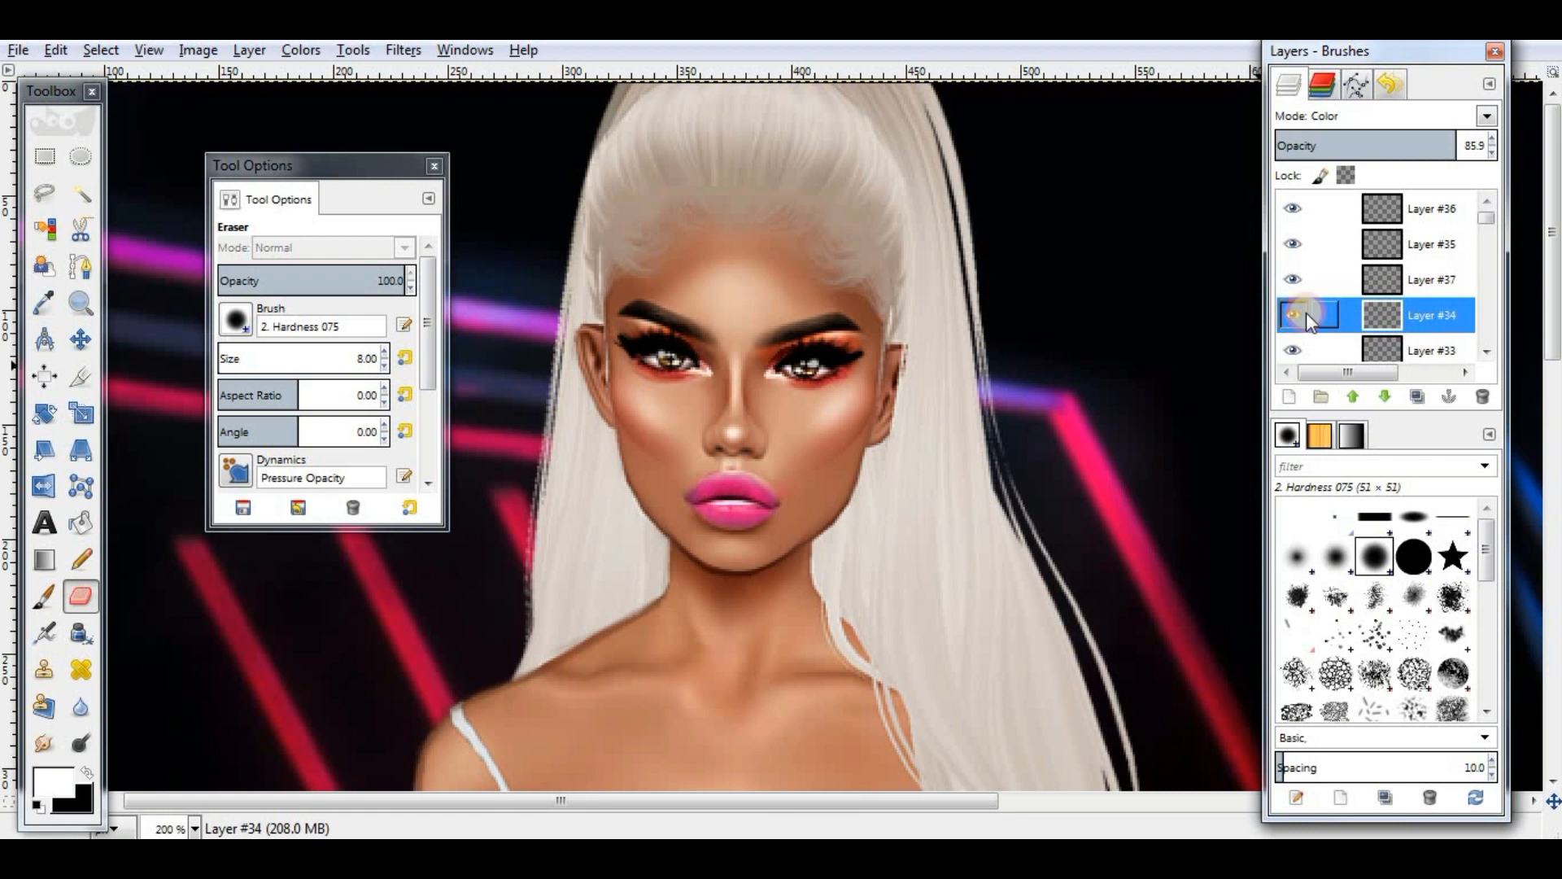
pyautogui.click(1491, 394)
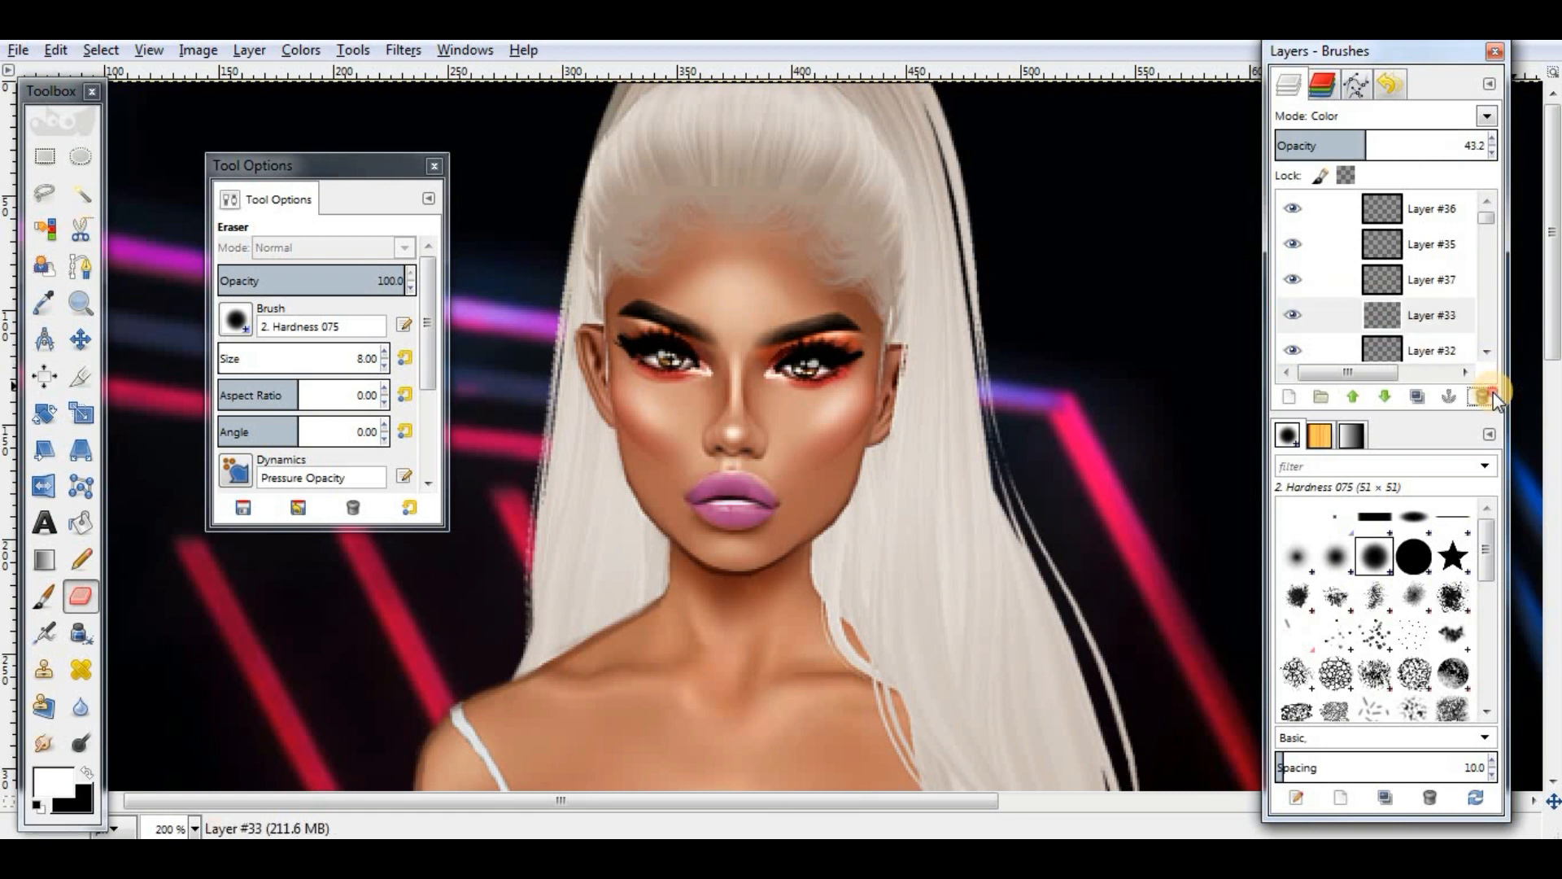
pyautogui.click(1491, 394)
pyautogui.click(1378, 316)
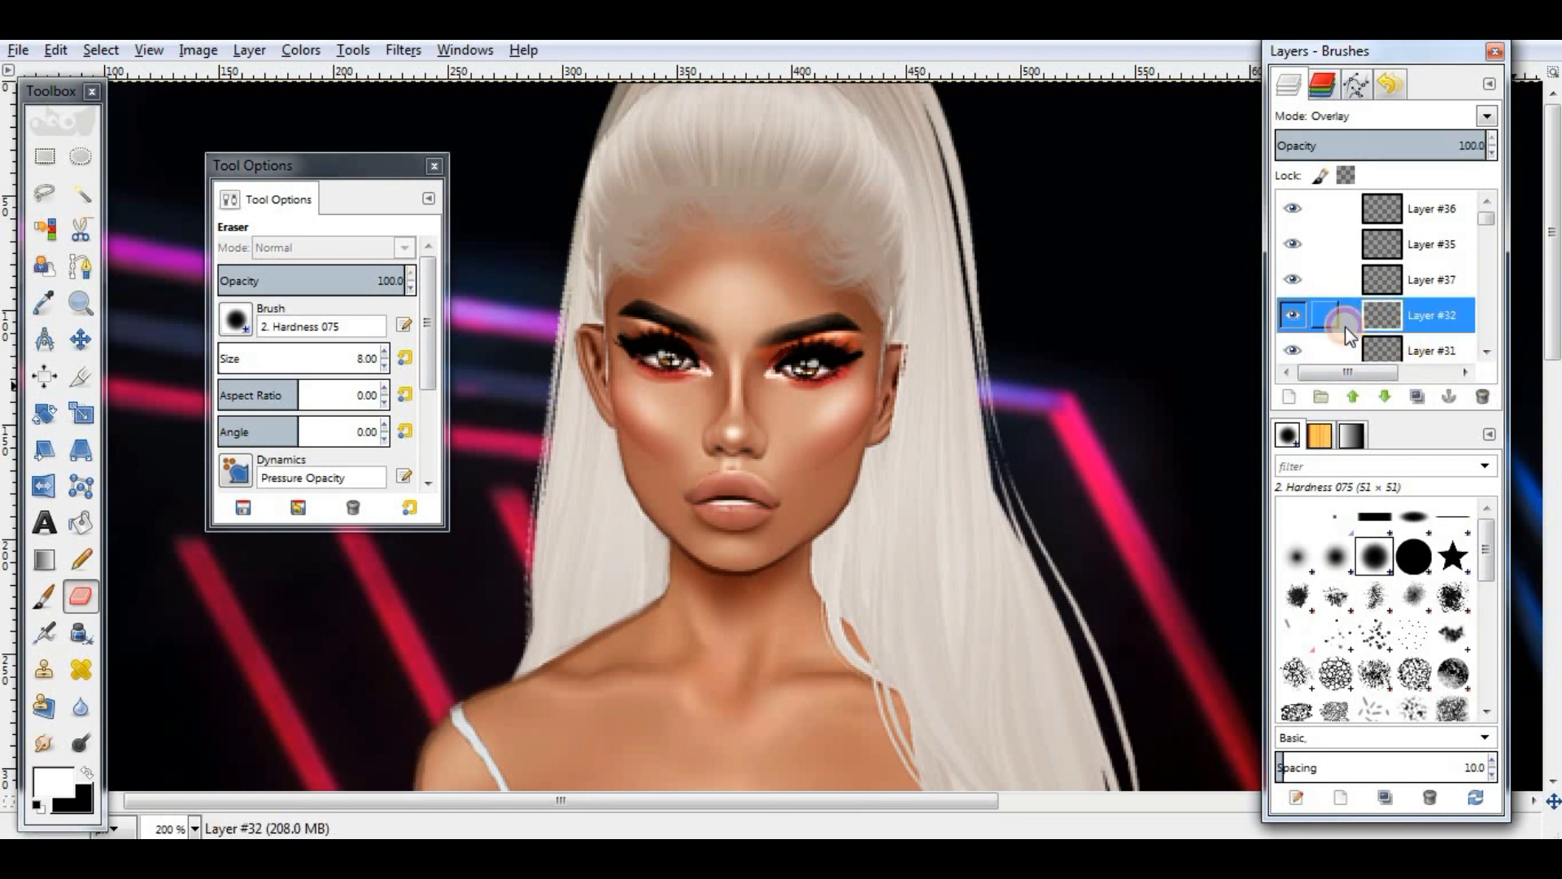
# Step: Add new transparent layers and airbrush the lips in brick red and coral with the Hardness 075 brush, erasing the excess
pyautogui.click(1289, 396)
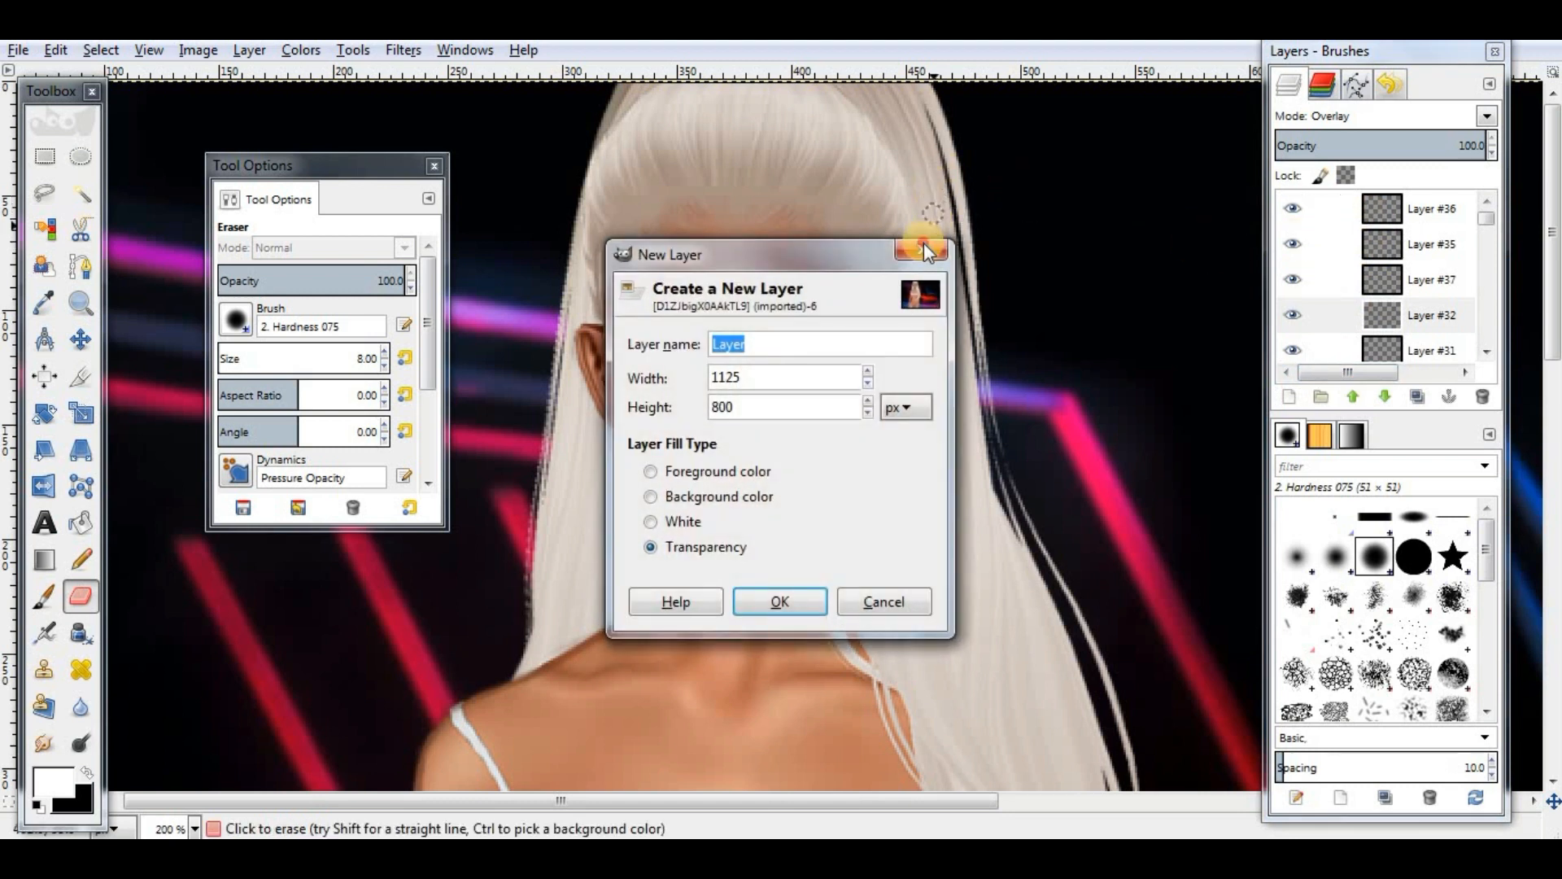
pyautogui.click(924, 242)
pyautogui.click(1423, 210)
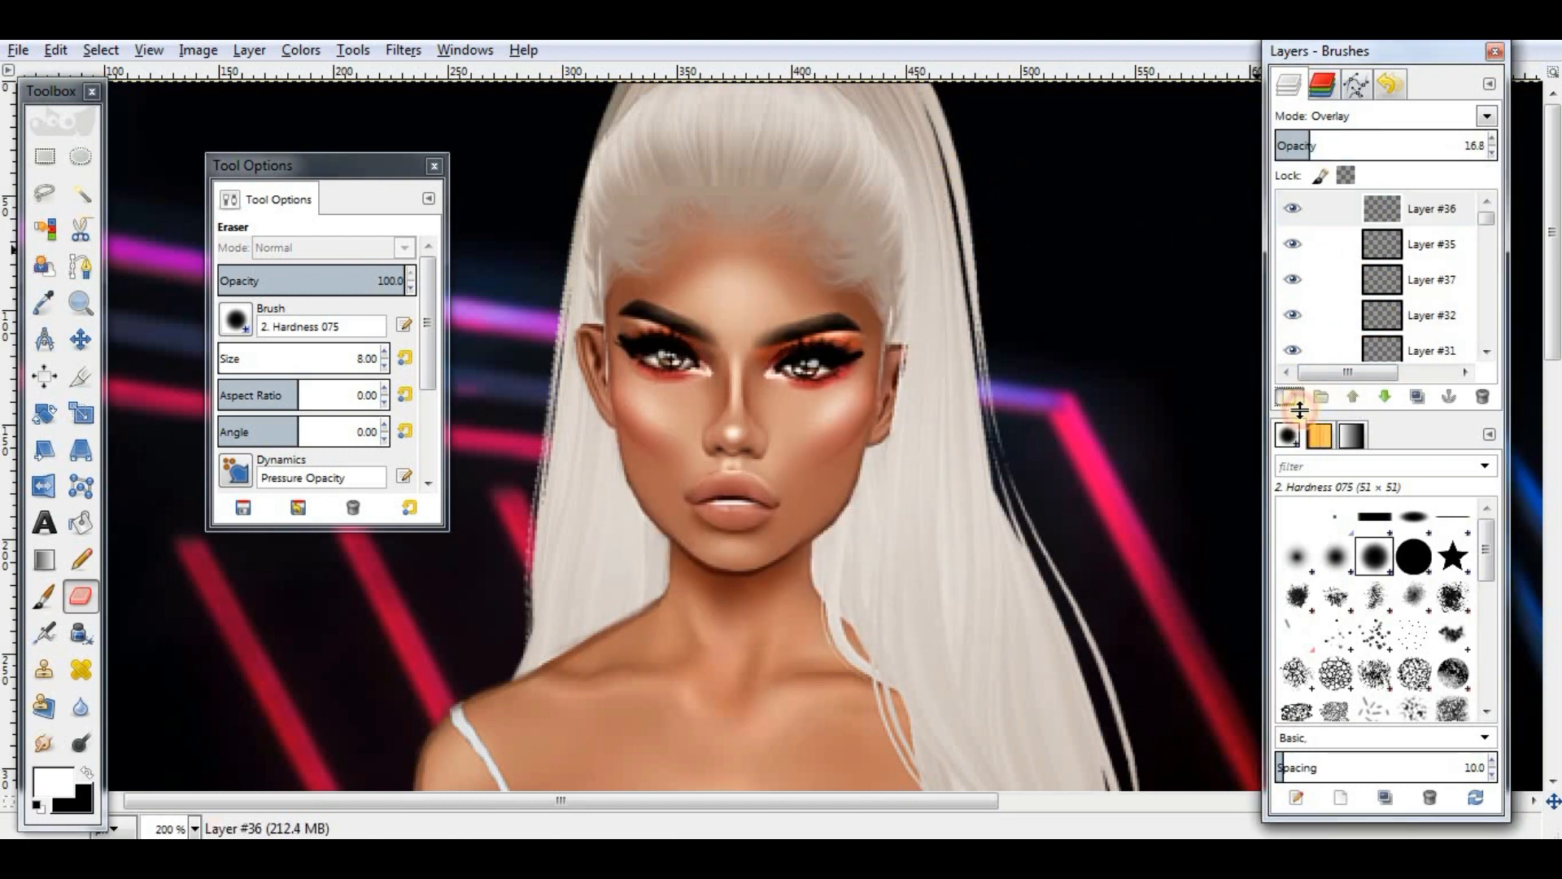
pyautogui.click(1291, 398)
pyautogui.click(779, 603)
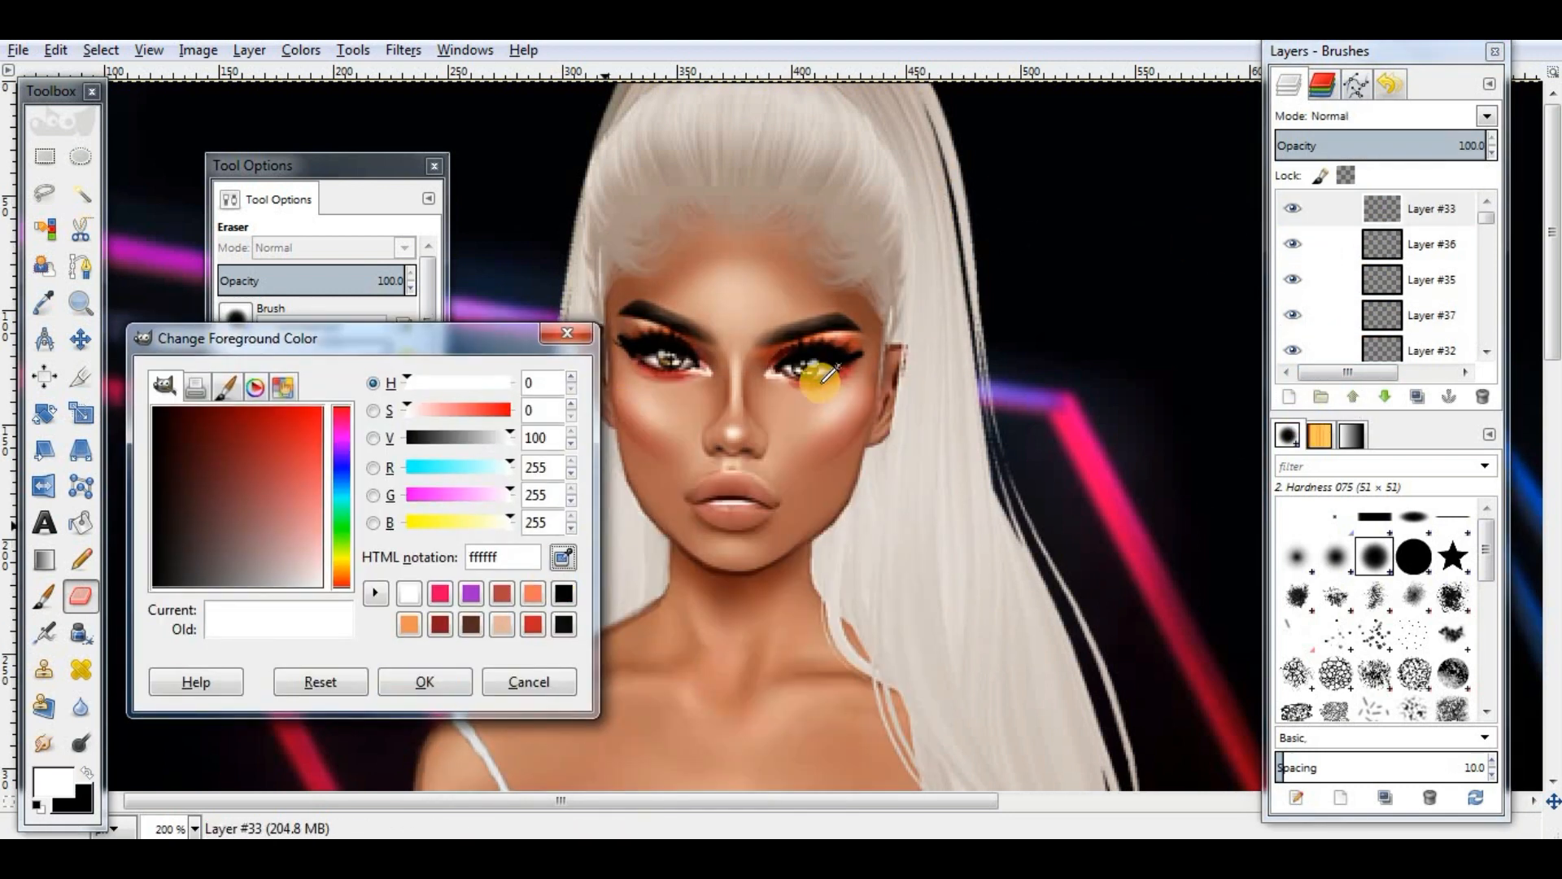
pyautogui.moveTo(1393, 358); pyautogui.dragTo(1393, 363)
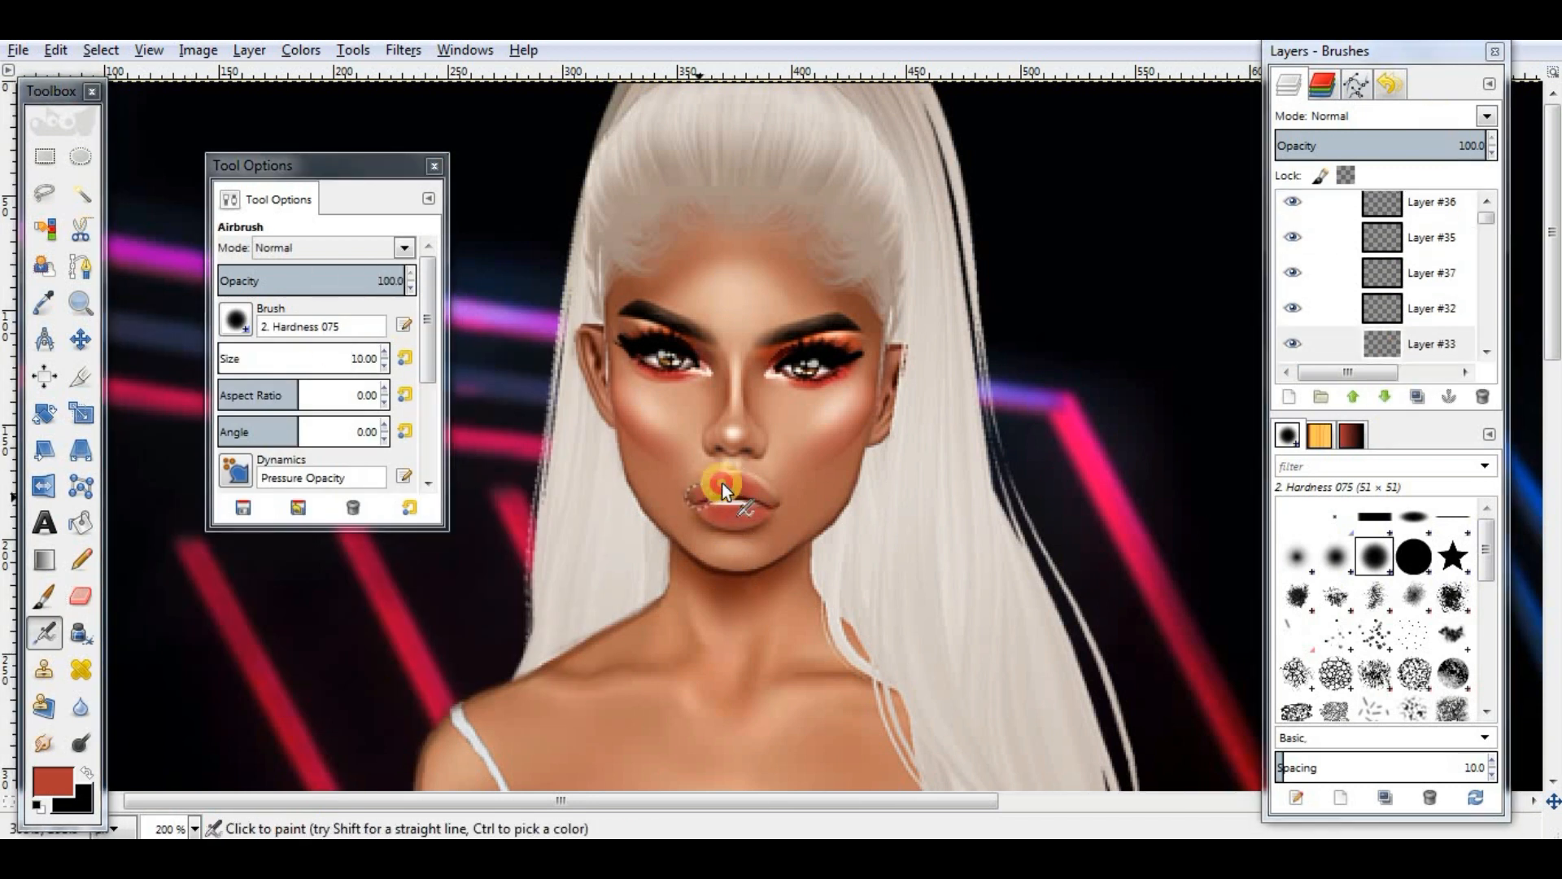
pyautogui.click(80, 596)
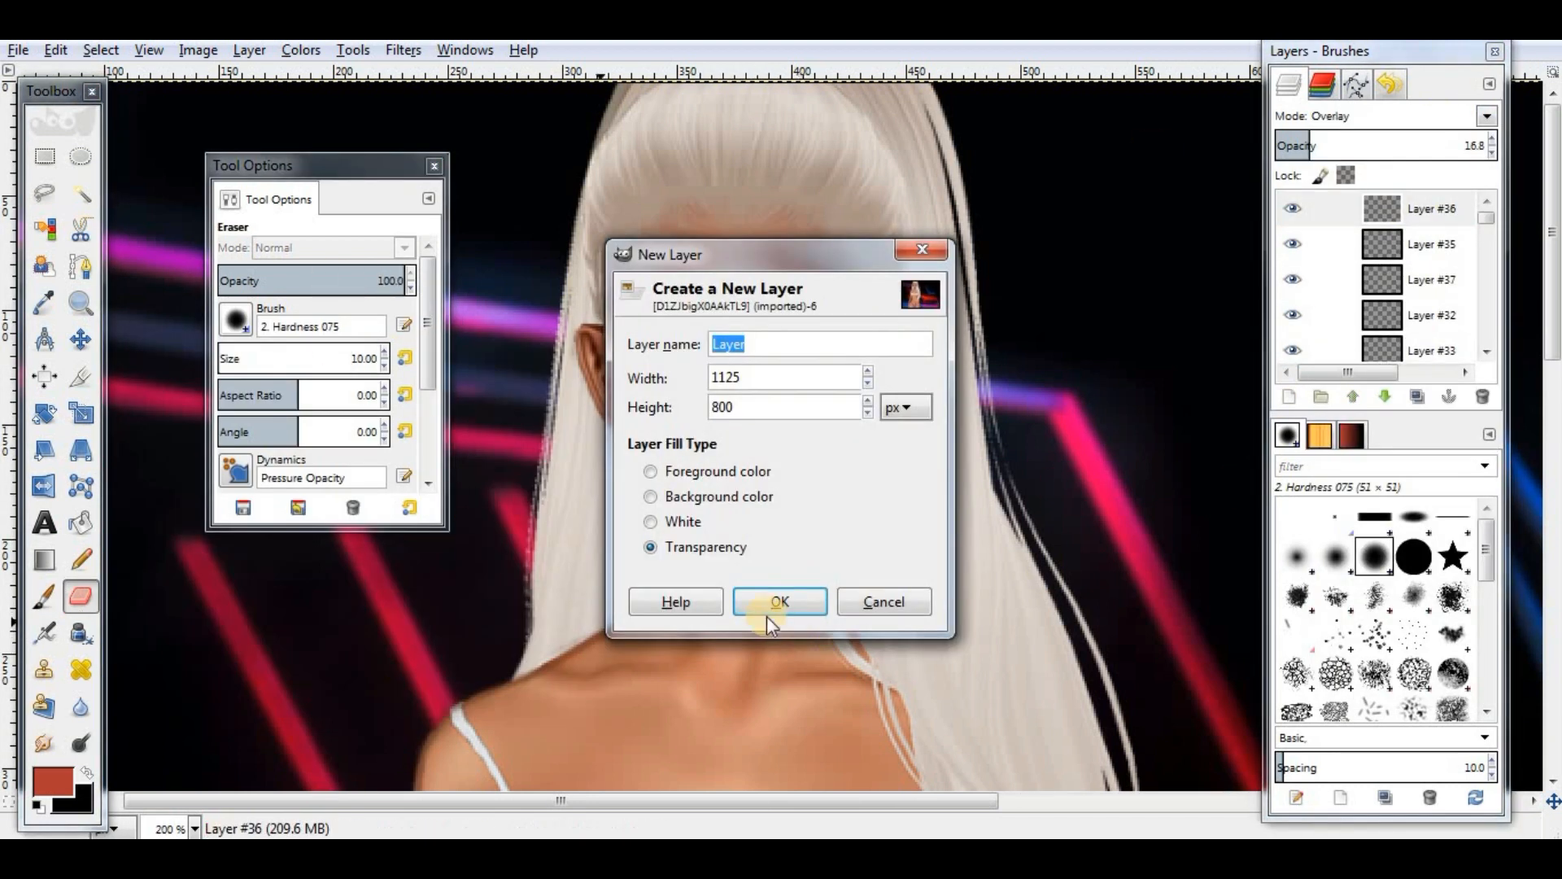
pyautogui.click(774, 600)
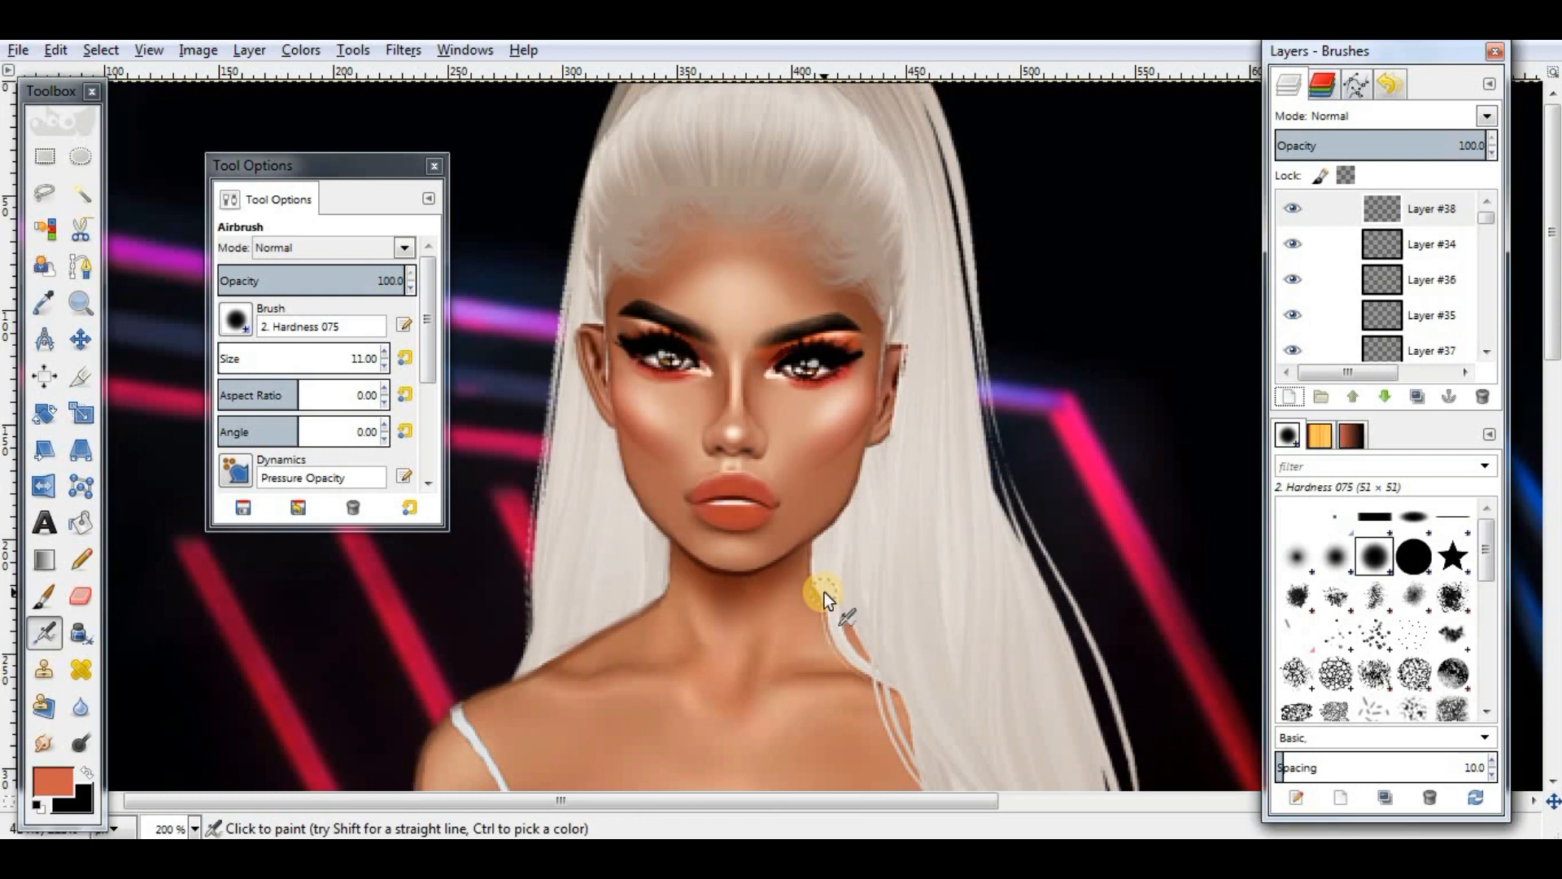
# Step: Paint a black shadow along the upper edge of an elliptical selection over the hair-side collarbone with the Hardness 075 brush
pyautogui.scroll(-3, 840, 485)
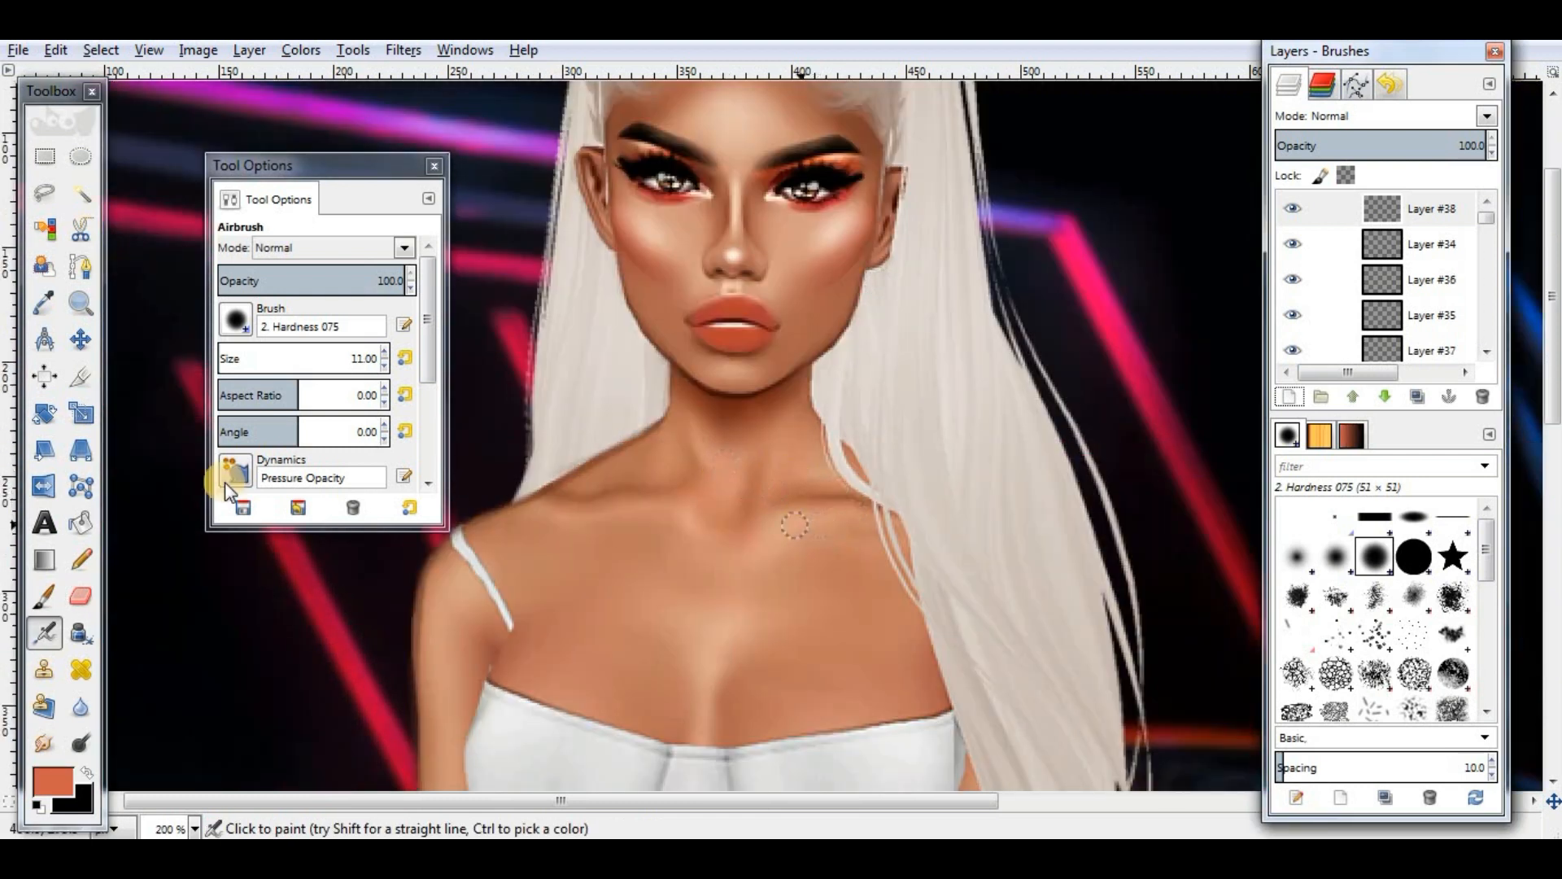
pyautogui.click(80, 155)
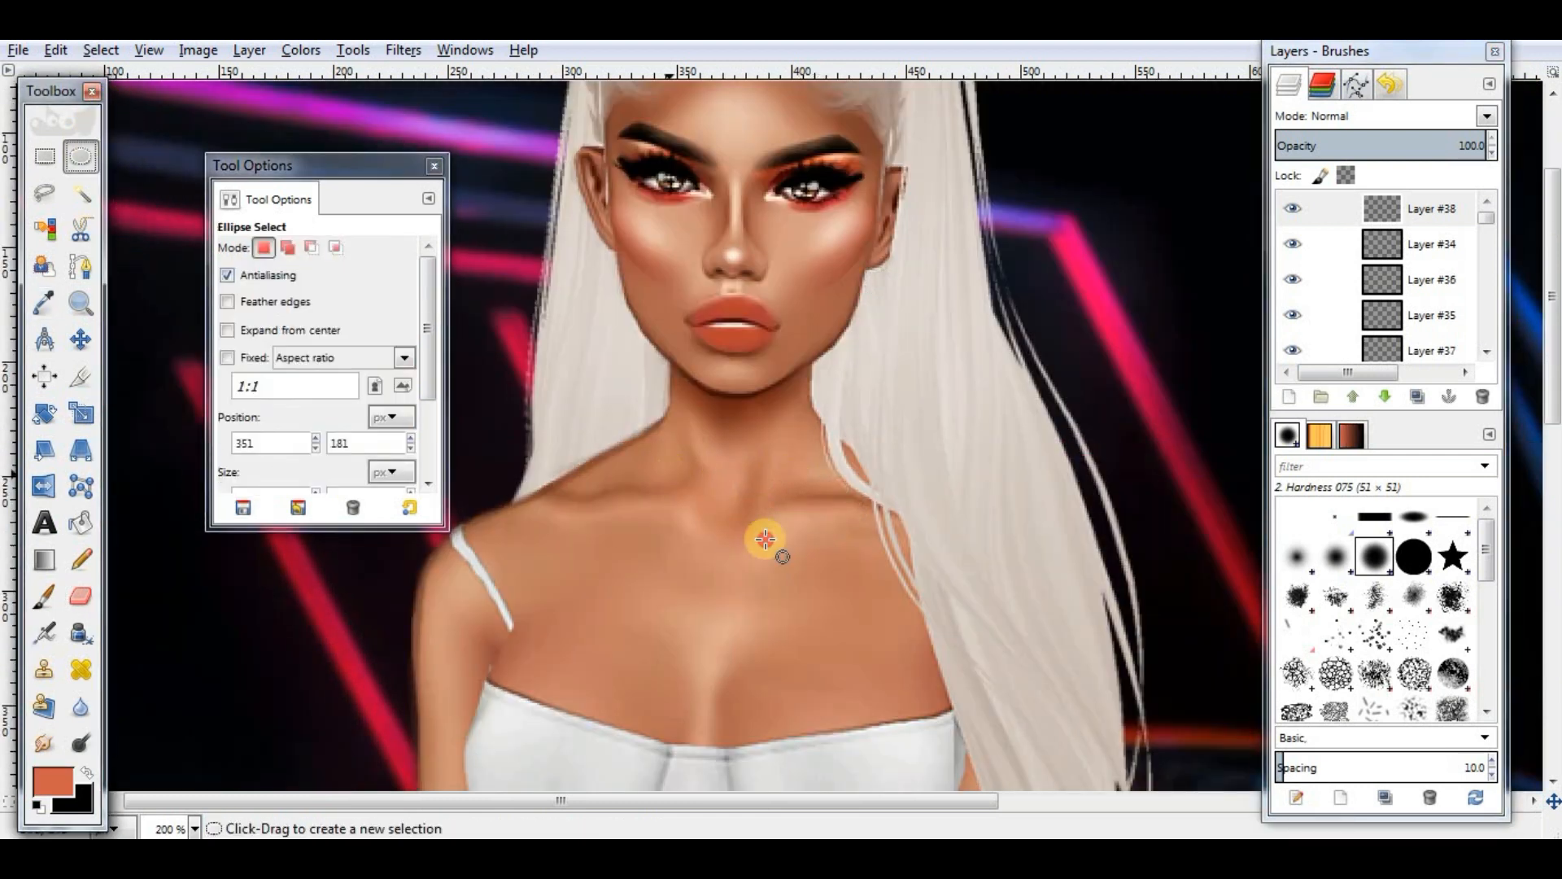
pyautogui.moveTo(718, 497); pyautogui.dragTo(897, 612)
pyautogui.click(44, 597)
pyautogui.click(406, 358)
pyautogui.moveTo(749, 457); pyautogui.dragTo(885, 461)
pyautogui.click(87, 772)
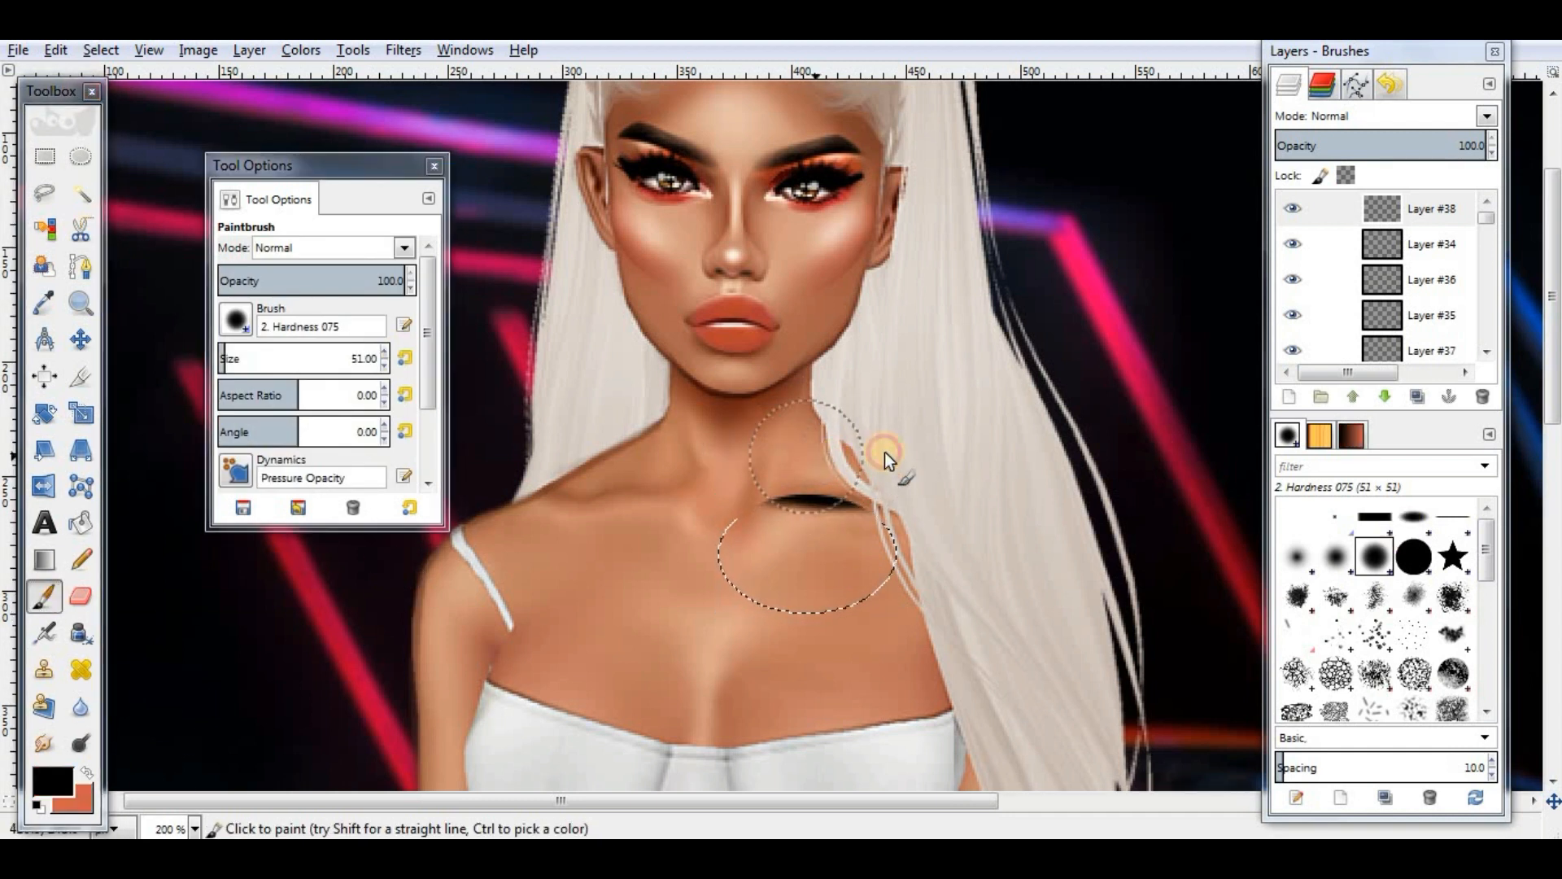
pyautogui.moveTo(768, 453); pyautogui.dragTo(874, 457)
# Step: Paint a matching black shadow along the upper edge of an elliptical selection over the strap-side collarbone
pyautogui.click(80, 155)
pyautogui.moveTo(522, 491); pyautogui.dragTo(711, 623)
pyautogui.click(44, 597)
pyautogui.moveTo(598, 451)
pyautogui.mouseDown()
pyautogui.moveTo(721, 448)
pyautogui.moveTo(786, 562)
pyautogui.moveTo(756, 559)
pyautogui.mouseUp()
# Step: Airbrush black shadows around the throat hollow and lower neck inside narrower elliptical selections
pyautogui.click(80, 155)
pyautogui.moveTo(723, 527); pyautogui.dragTo(722, 499)
pyautogui.click(45, 633)
pyautogui.moveTo(700, 573); pyautogui.dragTo(737, 571)
pyautogui.click(80, 156)
pyautogui.moveTo(670, 295); pyautogui.dragTo(775, 532)
pyautogui.moveTo(734, 436); pyautogui.dragTo(733, 437)
pyautogui.click(45, 633)
pyautogui.moveTo(643, 506)
pyautogui.mouseDown()
pyautogui.moveTo(801, 498)
pyautogui.moveTo(750, 536)
pyautogui.mouseUp()
# Step: Clear the selection, set the collarbone shadow layer to Overlay and soften its edges with the eraser, smudge and blur tools
pyautogui.click(100, 50)
pyautogui.click(116, 98)
pyautogui.click(80, 596)
pyautogui.click(1375, 116)
pyautogui.click(1307, 348)
pyautogui.click(80, 339)
pyautogui.click(44, 742)
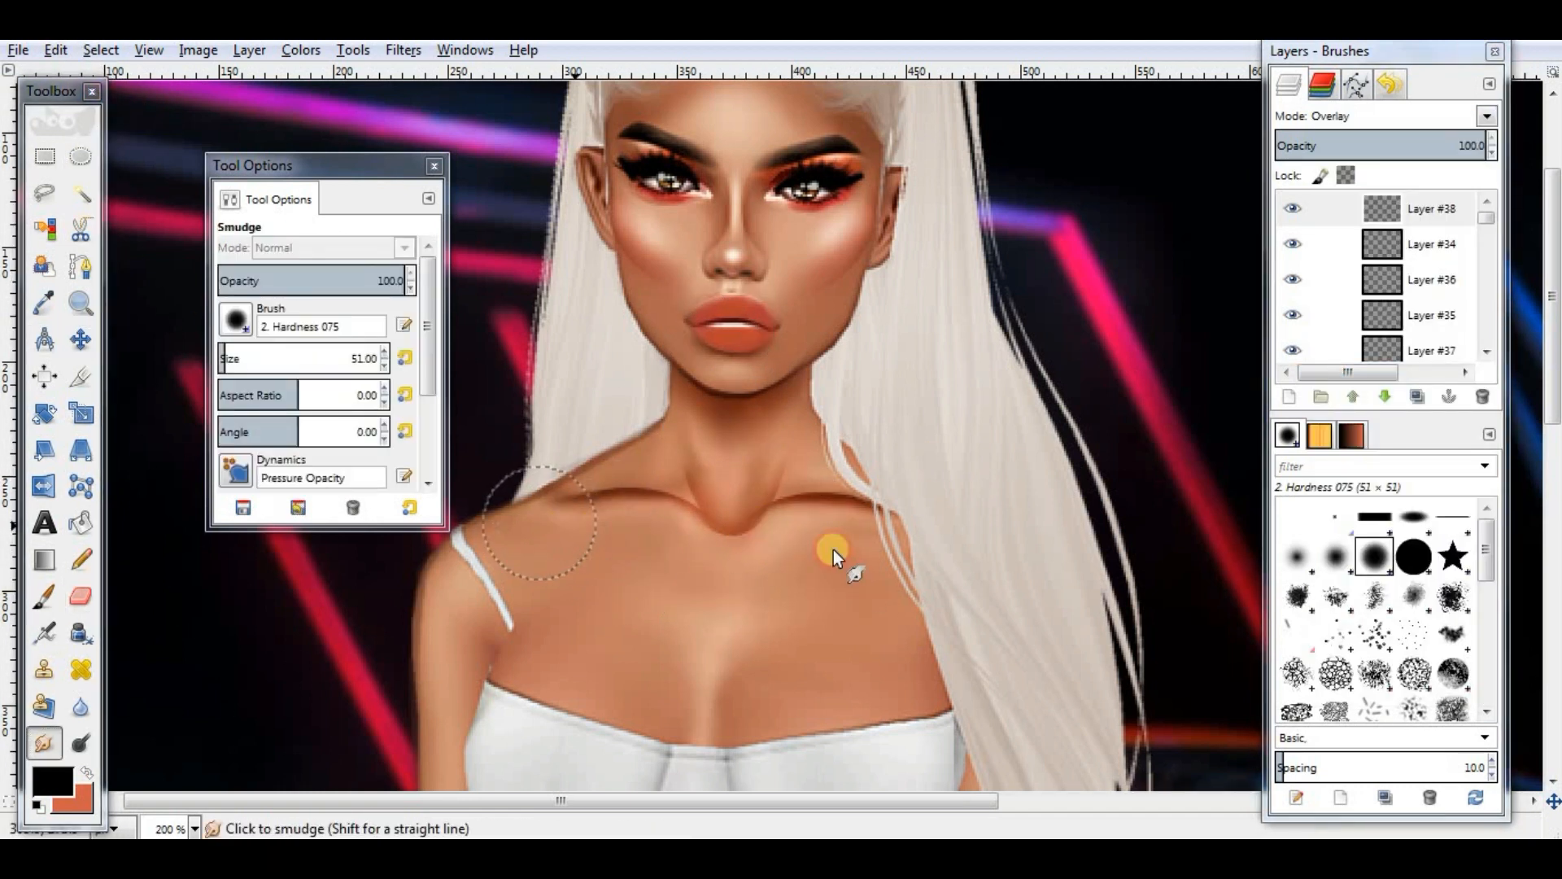
pyautogui.hotkey('shift', 'u')
pyautogui.scroll(-5, 381, 369)
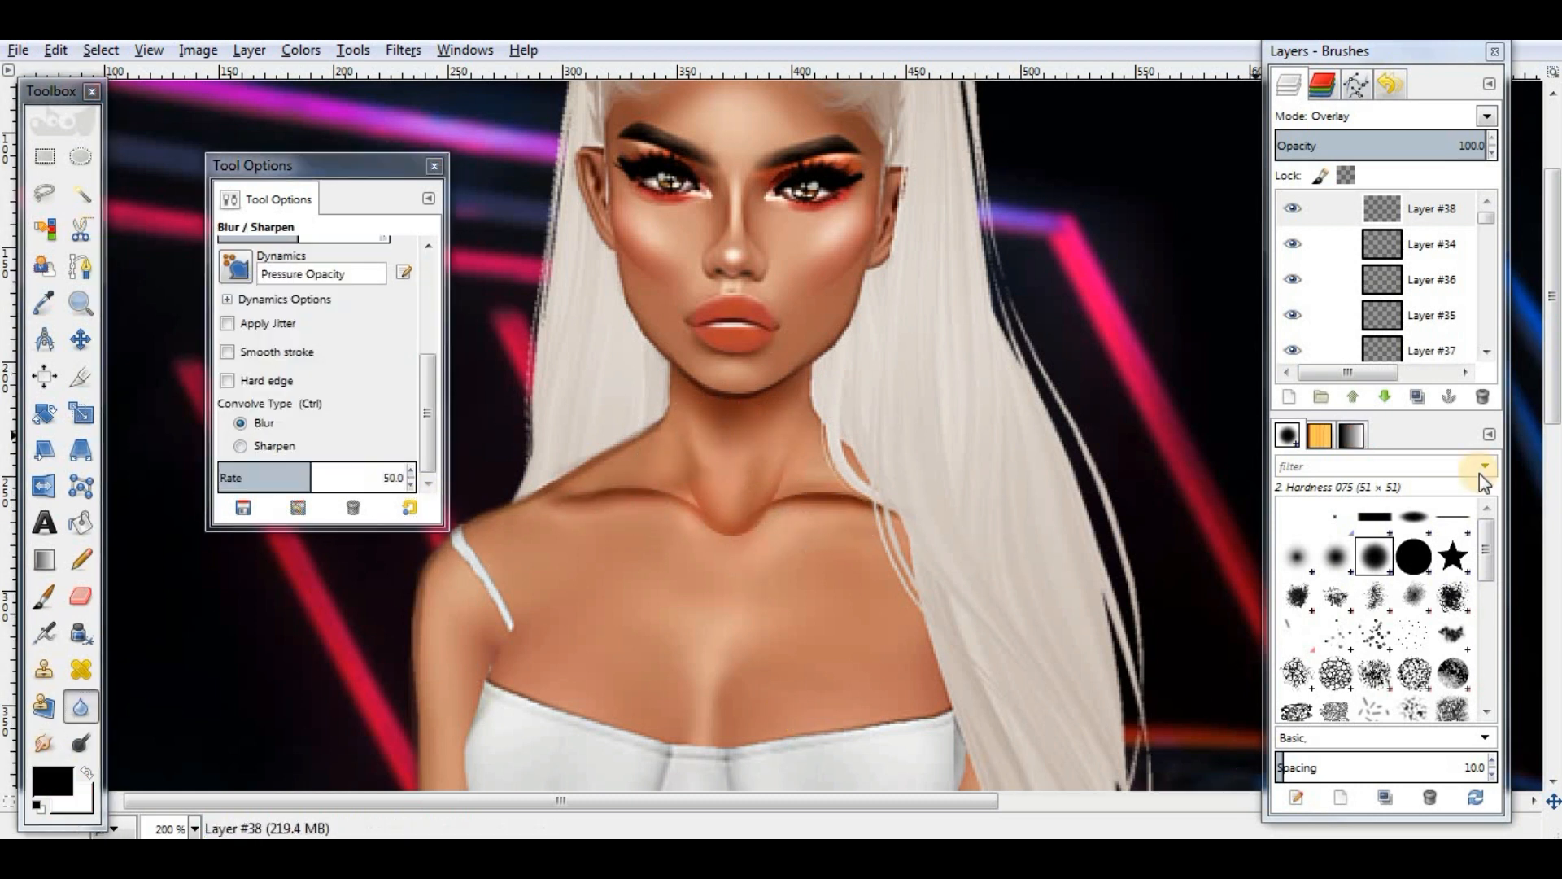
# Step: Airbrush a black shadow inside a tall elliptical selection running from the chin down to the throat hollow
pyautogui.hotkey('shift', 'e')
pyautogui.click(80, 156)
pyautogui.moveTo(689, 382); pyautogui.dragTo(783, 535)
pyautogui.click(44, 633)
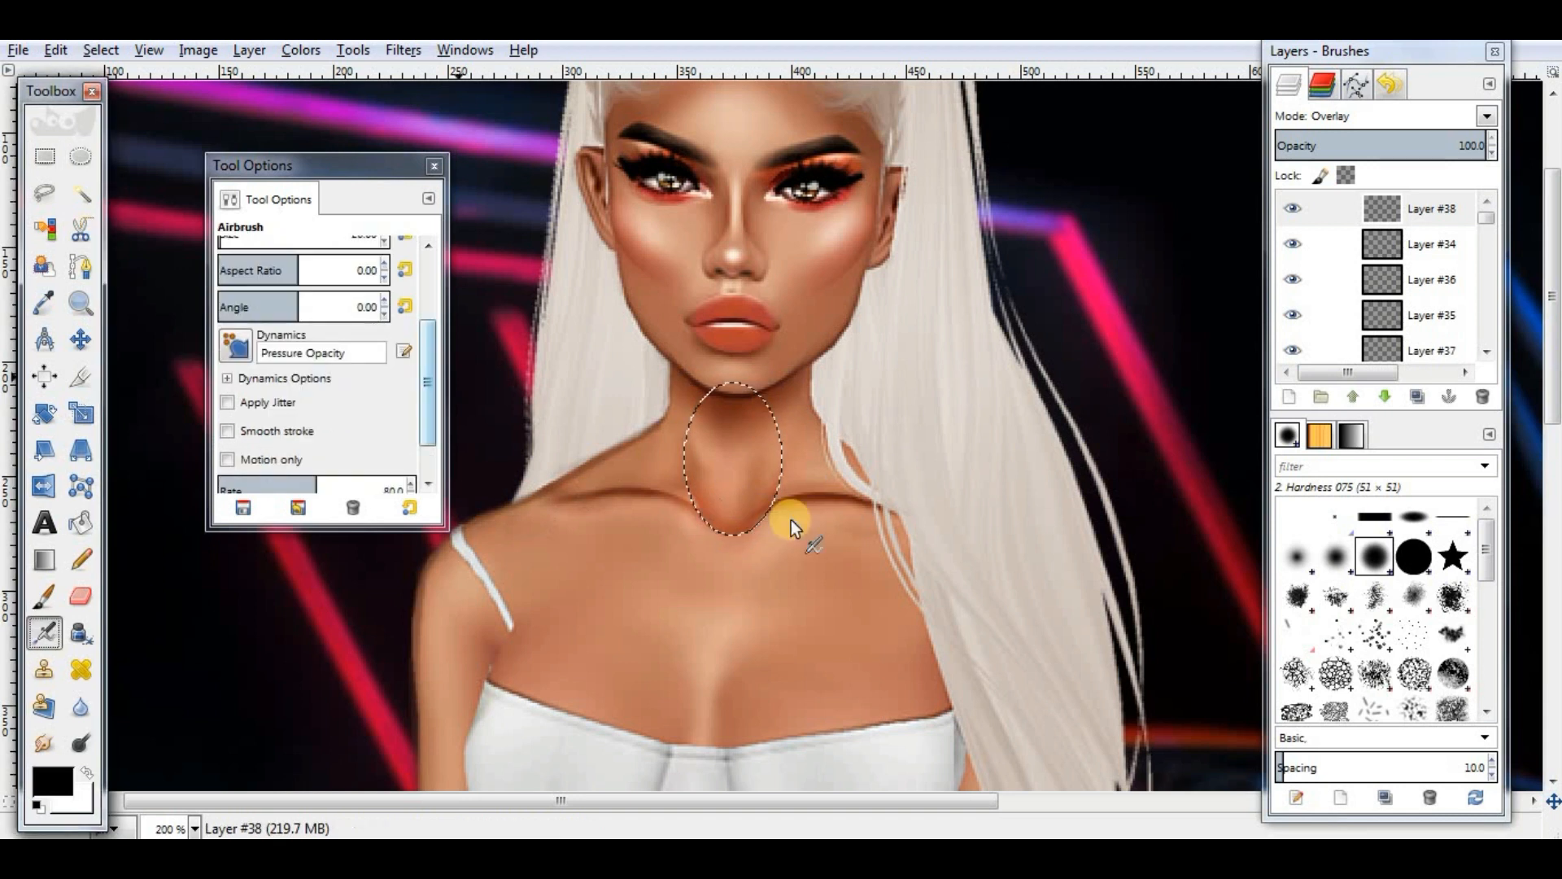
pyautogui.click(675, 501)
# Step: Duplicate the neck shadow layer and adjust the blend mode and opacity of the copies
pyautogui.click(1418, 396)
pyautogui.rightClick(1464, 210)
pyautogui.click(1375, 321)
pyautogui.click(1487, 116)
pyautogui.click(1334, 352)
pyautogui.click(1417, 396)
pyautogui.click(1339, 147)
pyautogui.click(1421, 397)
# Step: Adjust the colors of the shadow copy, raise its opacity to 100 and change its blend mode
pyautogui.click(301, 51)
pyautogui.click(332, 132)
pyautogui.moveTo(1295, 253); pyautogui.dragTo(1423, 253)
pyautogui.click(1329, 325)
pyautogui.moveTo(1373, 146); pyautogui.dragTo(1495, 146)
pyautogui.click(80, 339)
pyautogui.click(1487, 116)
pyautogui.click(1342, 394)
# Step: Move the layer two positions down and add a new transparent layer at the top of the stack
pyautogui.moveTo(690, 498); pyautogui.dragTo(880, 687)
pyautogui.click(1386, 396)
pyautogui.click(1385, 396)
pyautogui.click(1415, 209)
pyautogui.click(1290, 398)
# Step: Airbrush a white highlight inside an elliptical selection just below the hair-side collarbone shadow
pyautogui.click(79, 156)
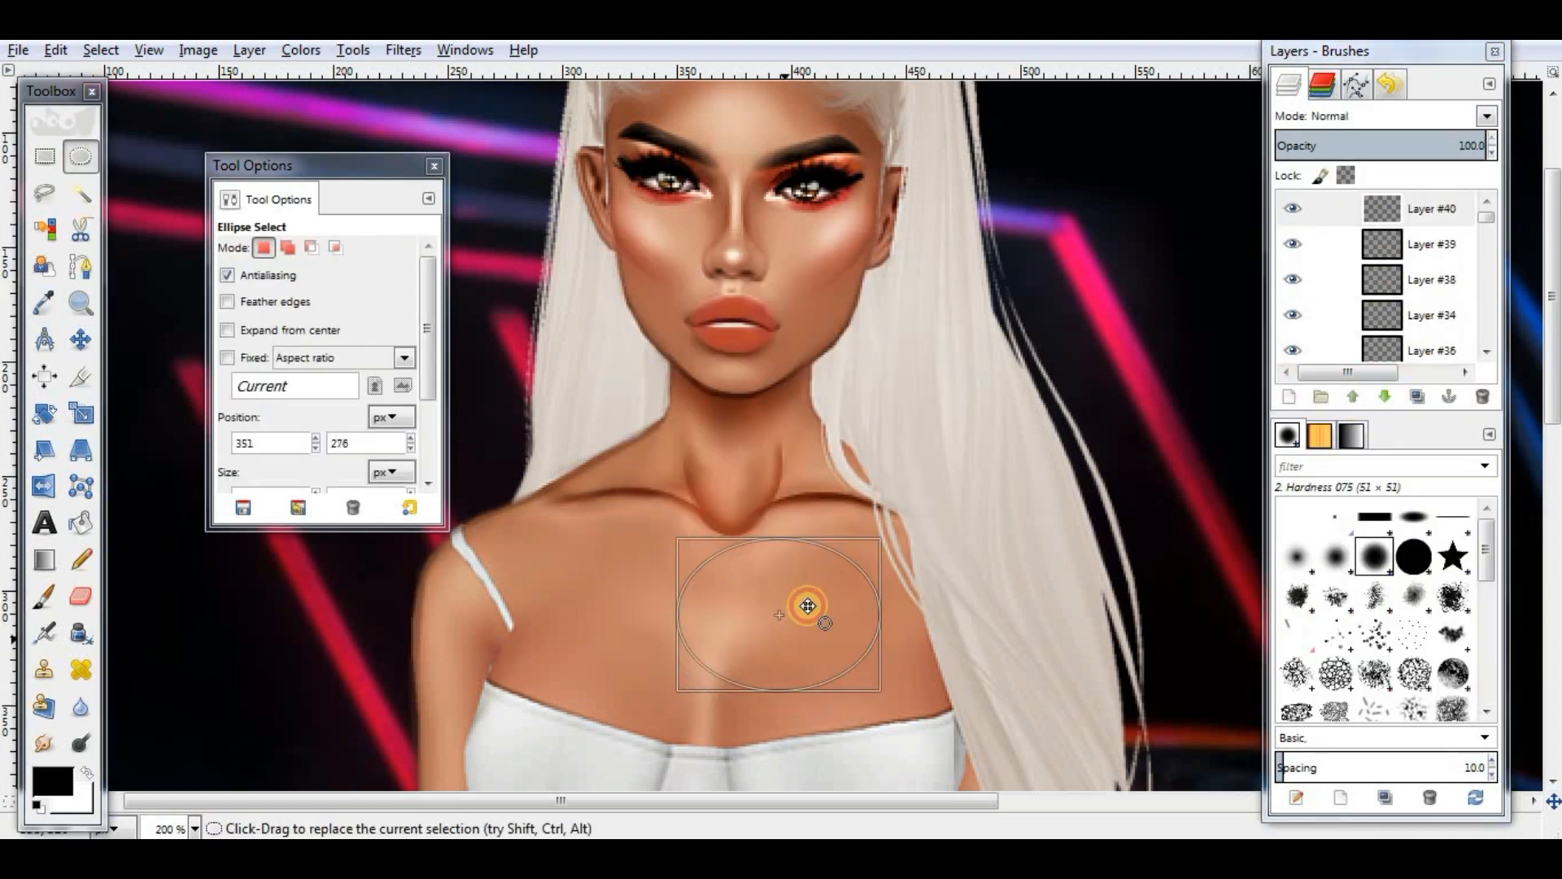
pyautogui.moveTo(808, 605); pyautogui.dragTo(843, 570)
pyautogui.click(87, 772)
pyautogui.click(44, 633)
pyautogui.moveTo(782, 492); pyautogui.dragTo(802, 490)
# Step: Airbrush a matching white highlight inside an elliptical selection below the strap-side collarbone
pyautogui.click(79, 156)
pyautogui.moveTo(540, 491); pyautogui.dragTo(725, 632)
pyautogui.click(44, 633)
pyautogui.moveTo(568, 492); pyautogui.dragTo(677, 490)
# Step: Airbrush a white highlight inside a small elliptical selection over the throat hollow and clear the selection
pyautogui.click(80, 156)
pyautogui.moveTo(691, 442)
pyautogui.mouseDown()
pyautogui.moveTo(776, 530)
pyautogui.moveTo(725, 540)
pyautogui.mouseUp()
pyautogui.click(44, 633)
pyautogui.click(101, 50)
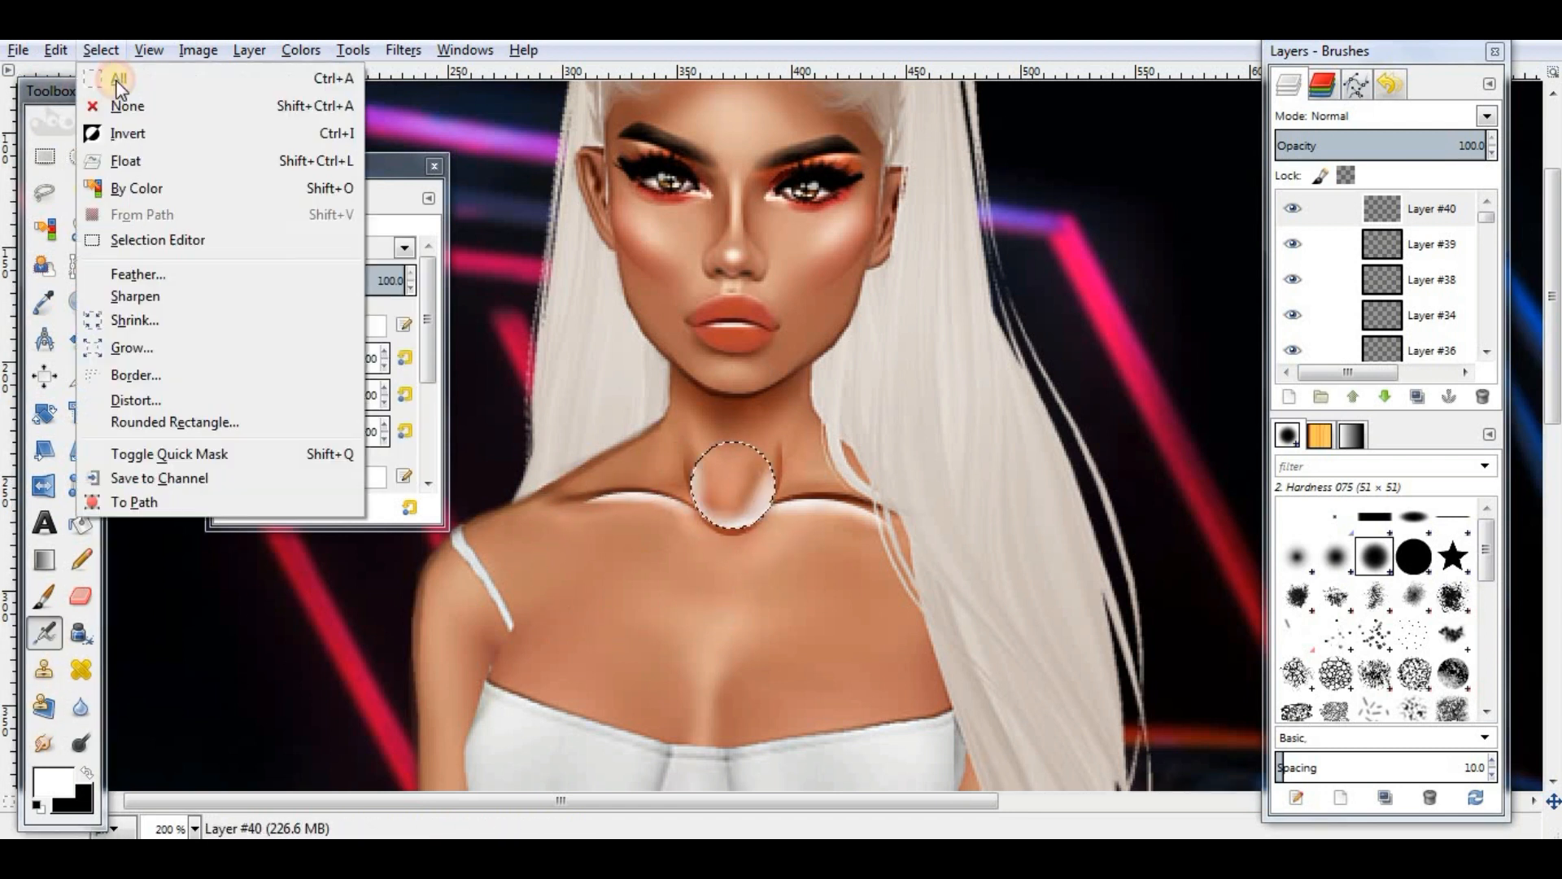
pyautogui.click(129, 104)
# Step: On a new layer, airbrush a black contour along the inner edge of an elliptical chest selection, then clear the selection
pyautogui.click(1431, 279)
pyautogui.click(1289, 397)
pyautogui.press('Return')
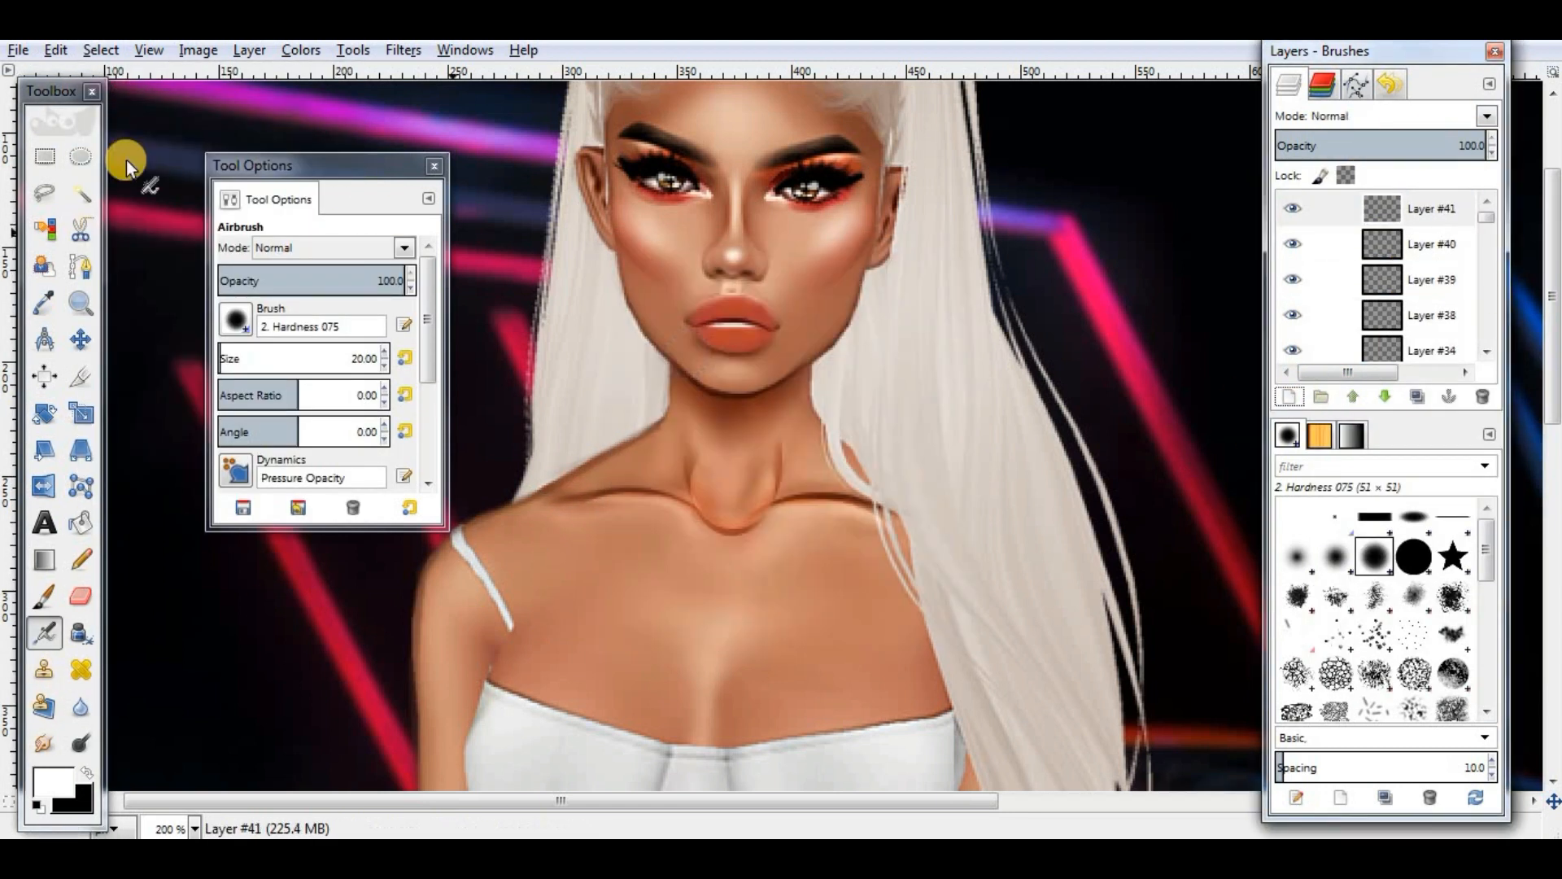
pyautogui.click(79, 156)
pyautogui.scroll(-2, 720, 419)
pyautogui.moveTo(717, 425); pyautogui.dragTo(1002, 697)
pyautogui.moveTo(828, 557); pyautogui.dragTo(828, 530)
pyautogui.click(44, 633)
pyautogui.click(404, 358)
pyautogui.click(87, 772)
pyautogui.moveTo(753, 662)
pyautogui.mouseDown()
pyautogui.moveTo(700, 491)
pyautogui.moveTo(761, 682)
pyautogui.mouseUp()
pyautogui.click(101, 50)
pyautogui.click(132, 104)
# Step: Add a new layer, then flip the black chest contour and move it to the opposite side of the chest
pyautogui.click(1289, 397)
pyautogui.press('Return')
pyautogui.click(80, 339)
pyautogui.click(194, 829)
pyautogui.click(172, 659)
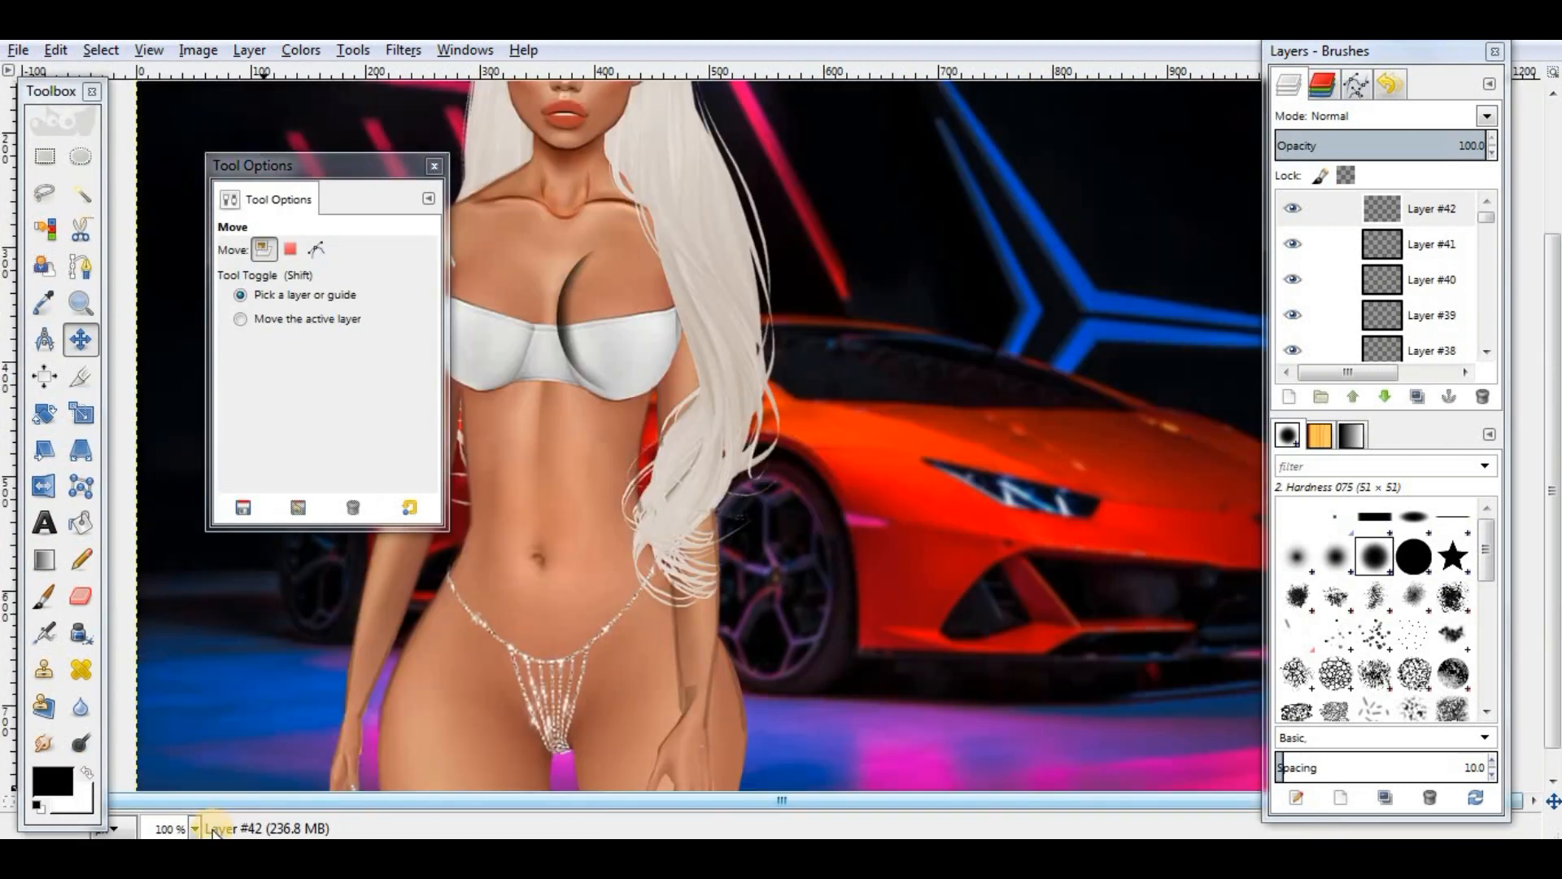
pyautogui.click(195, 828)
pyautogui.click(173, 685)
pyautogui.click(44, 486)
pyautogui.click(79, 340)
pyautogui.moveTo(920, 429); pyautogui.dragTo(613, 427)
# Step: Change the blend mode of the chest contour and raise its layer in the stack
pyautogui.click(194, 829)
pyautogui.moveTo(842, 801); pyautogui.dragTo(621, 801)
pyautogui.click(1487, 116)
pyautogui.click(1356, 396)
pyautogui.moveTo(325, 165); pyautogui.dragTo(192, 157)
# Step: On a new transparent layer, airbrush black shadows along the upper outer edges of two elliptical chest selections and erase the excess
pyautogui.click(1289, 397)
pyautogui.click(783, 603)
pyautogui.click(80, 157)
pyautogui.moveTo(477, 213); pyautogui.dragTo(716, 483)
pyautogui.press('a')
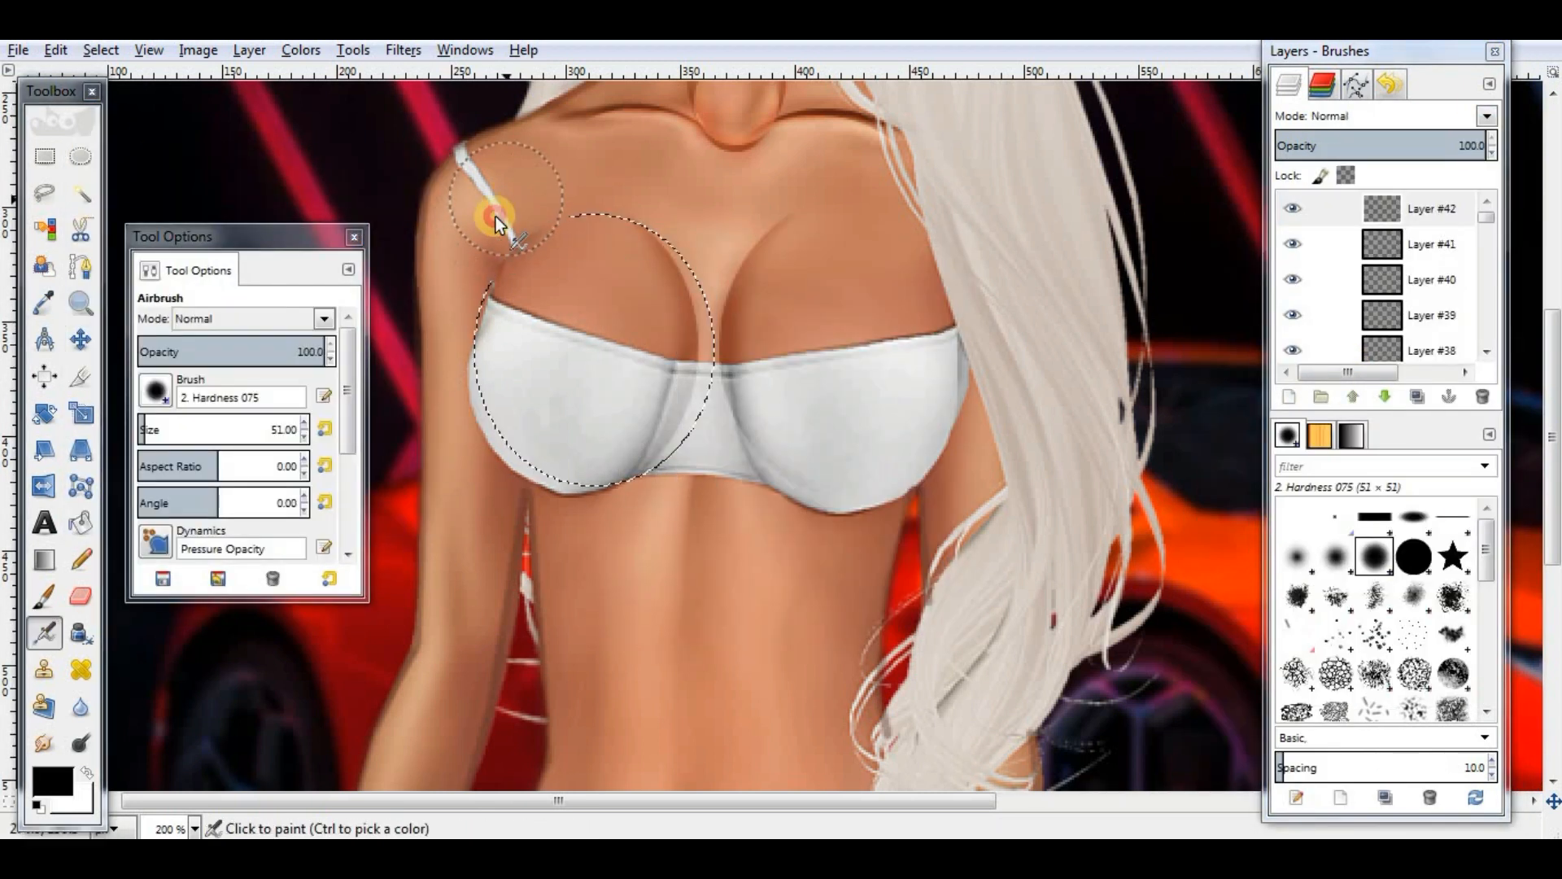
pyautogui.click(79, 156)
pyautogui.moveTo(741, 194); pyautogui.dragTo(980, 419)
pyautogui.press('a')
pyautogui.hotkey('shift', 'e')
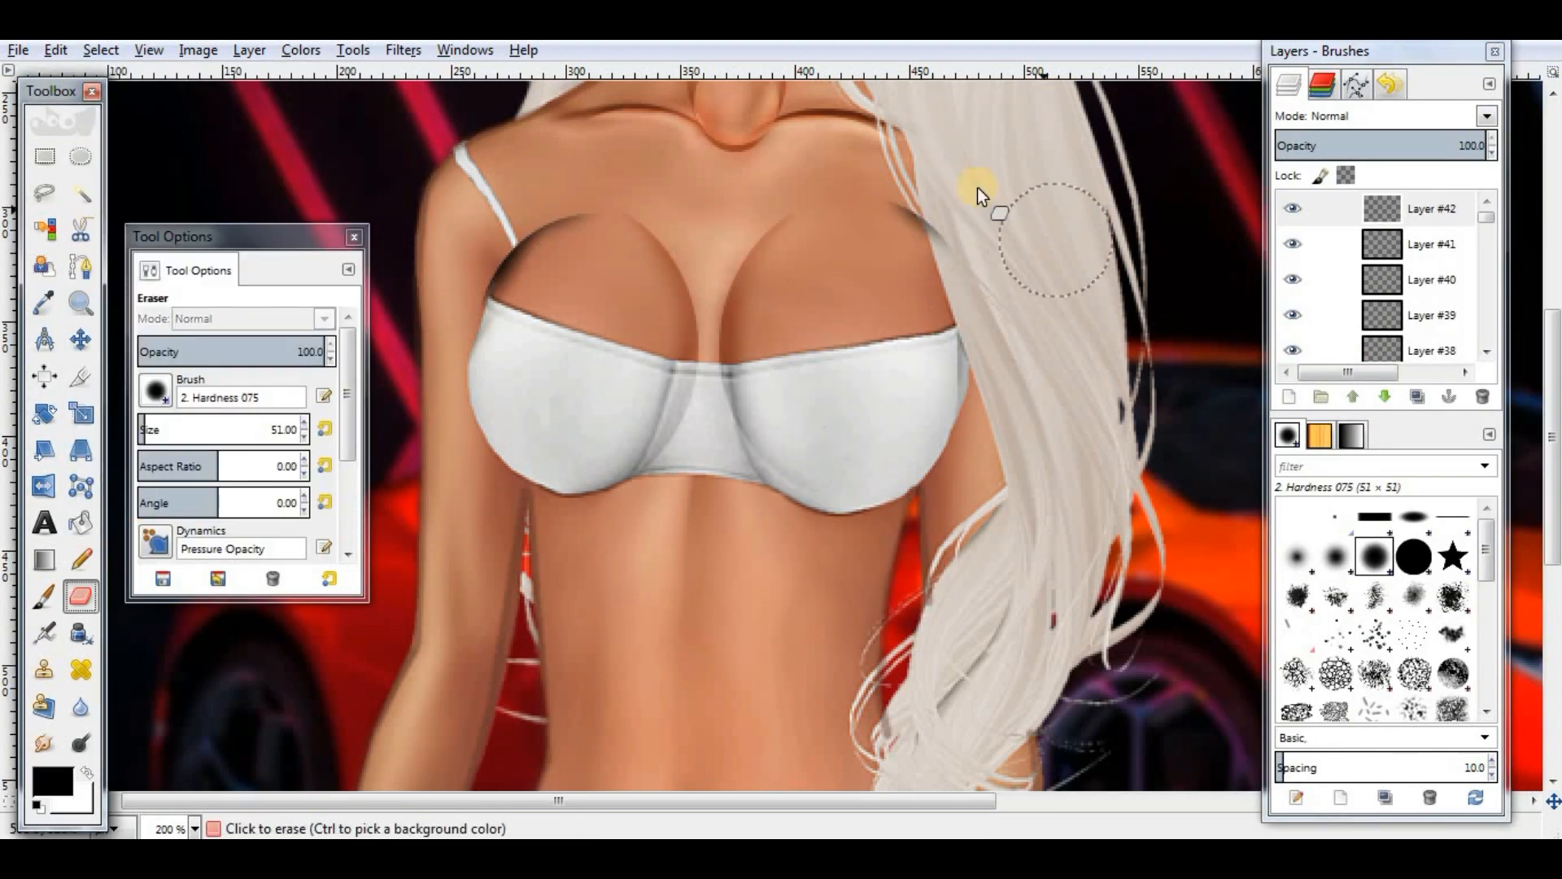
# Step: Change the upper chest shadow layer's blend mode, add another transparent layer and switch the painting color to white
pyautogui.click(1487, 116)
pyautogui.click(1310, 349)
pyautogui.click(1288, 397)
pyautogui.click(783, 603)
pyautogui.click(87, 772)
# Step: Duplicate a chest shadow layer, apply a filter to the copy and reduce its opacity
pyautogui.click(80, 156)
pyautogui.click(1384, 245)
pyautogui.click(1401, 281)
pyautogui.click(1418, 397)
pyautogui.click(404, 50)
pyautogui.click(732, 205)
pyautogui.click(799, 659)
pyautogui.moveTo(1448, 146); pyautogui.dragTo(1280, 150)
# Step: Duplicate another chest contour layer and adjust the copy's colors
pyautogui.click(1415, 315)
pyautogui.click(1417, 397)
pyautogui.click(301, 50)
pyautogui.click(334, 126)
pyautogui.moveTo(1292, 252); pyautogui.dragTo(1420, 252)
pyautogui.click(1329, 325)
# Step: Scale the contour copy, move it into place on the chest and change its blend mode
pyautogui.click(80, 413)
pyautogui.click(477, 312)
pyautogui.moveTo(1107, 379); pyautogui.dragTo(1013, 401)
pyautogui.click(272, 290)
pyautogui.click(81, 340)
pyautogui.moveTo(692, 325); pyautogui.dragTo(696, 332)
pyautogui.click(1487, 115)
pyautogui.click(1383, 358)
# Step: On a new layer above Layer #43, paint a white highlight along the hair-side inner chest contour within an elliptical selection
pyautogui.click(1431, 209)
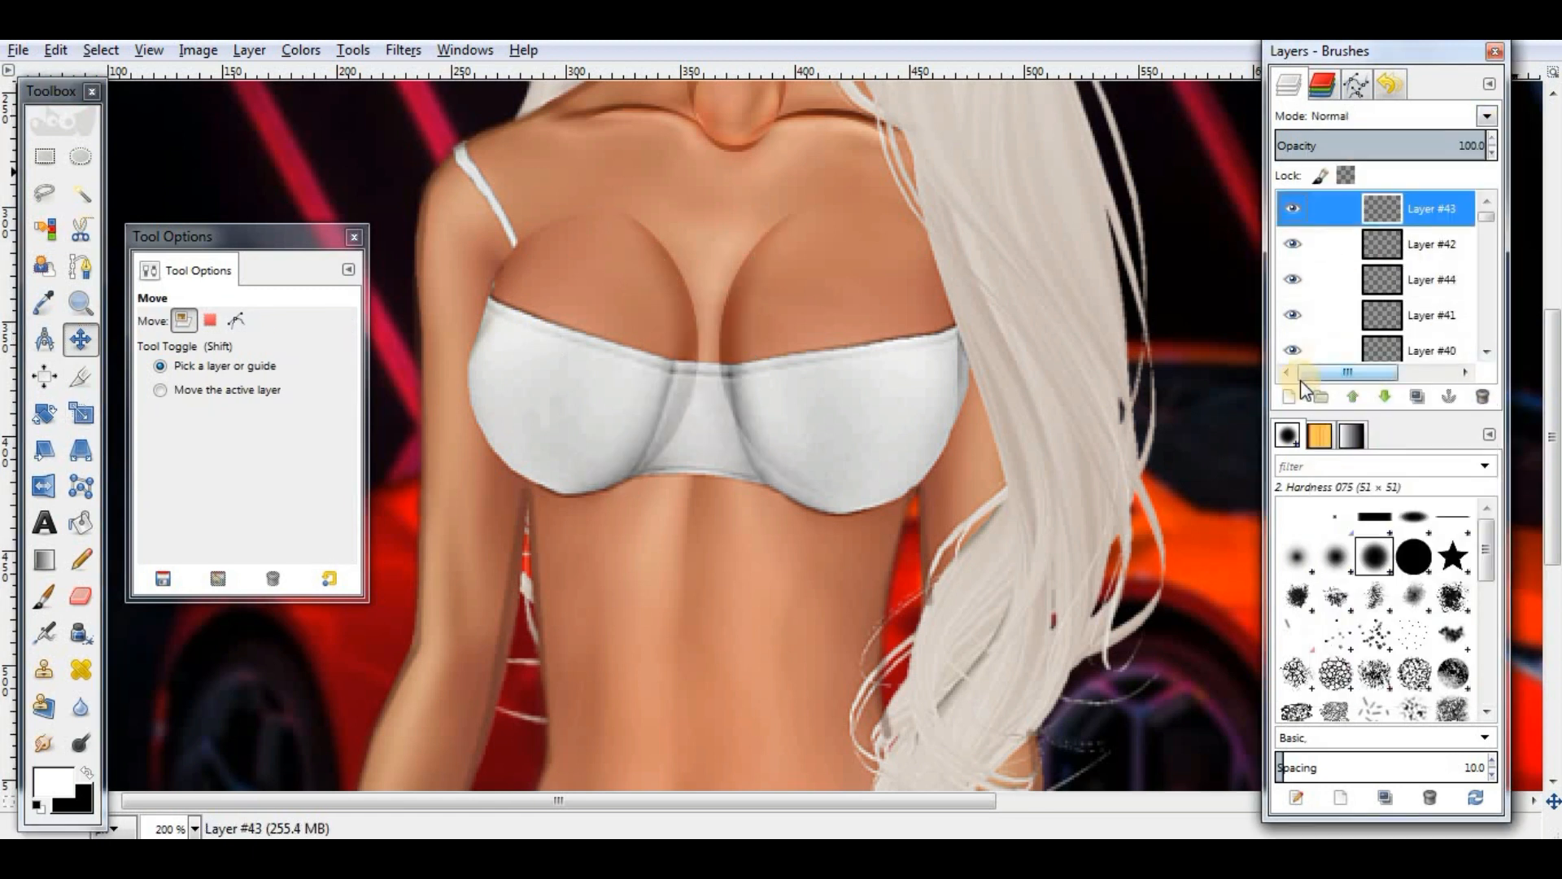
pyautogui.click(1289, 397)
pyautogui.click(783, 602)
pyautogui.click(80, 156)
pyautogui.moveTo(816, 261); pyautogui.dragTo(1039, 511)
pyautogui.click(44, 633)
pyautogui.moveTo(732, 215); pyautogui.dragTo(693, 309)
pyautogui.click(44, 597)
pyautogui.moveTo(705, 249); pyautogui.dragTo(680, 391)
pyautogui.hotkey('ctrl', 'z')
pyautogui.moveTo(742, 196); pyautogui.dragTo(681, 335)
# Step: Paint a white highlight along the strap-side inner chest contour within an elliptical selection
pyautogui.click(80, 157)
pyautogui.moveTo(498, 235); pyautogui.dragTo(728, 502)
pyautogui.moveTo(618, 366); pyautogui.dragTo(579, 342)
pyautogui.click(44, 596)
pyautogui.moveTo(732, 349)
pyautogui.mouseDown()
pyautogui.moveTo(696, 248)
pyautogui.moveTo(713, 391)
pyautogui.moveTo(692, 432)
pyautogui.mouseUp()
pyautogui.hotkey('ctrl', 'z')
# Step: Erase and smudge the chest highlights, clear the selection and set their layer to Overlay
pyautogui.click(80, 597)
pyautogui.click(44, 743)
pyautogui.click(101, 50)
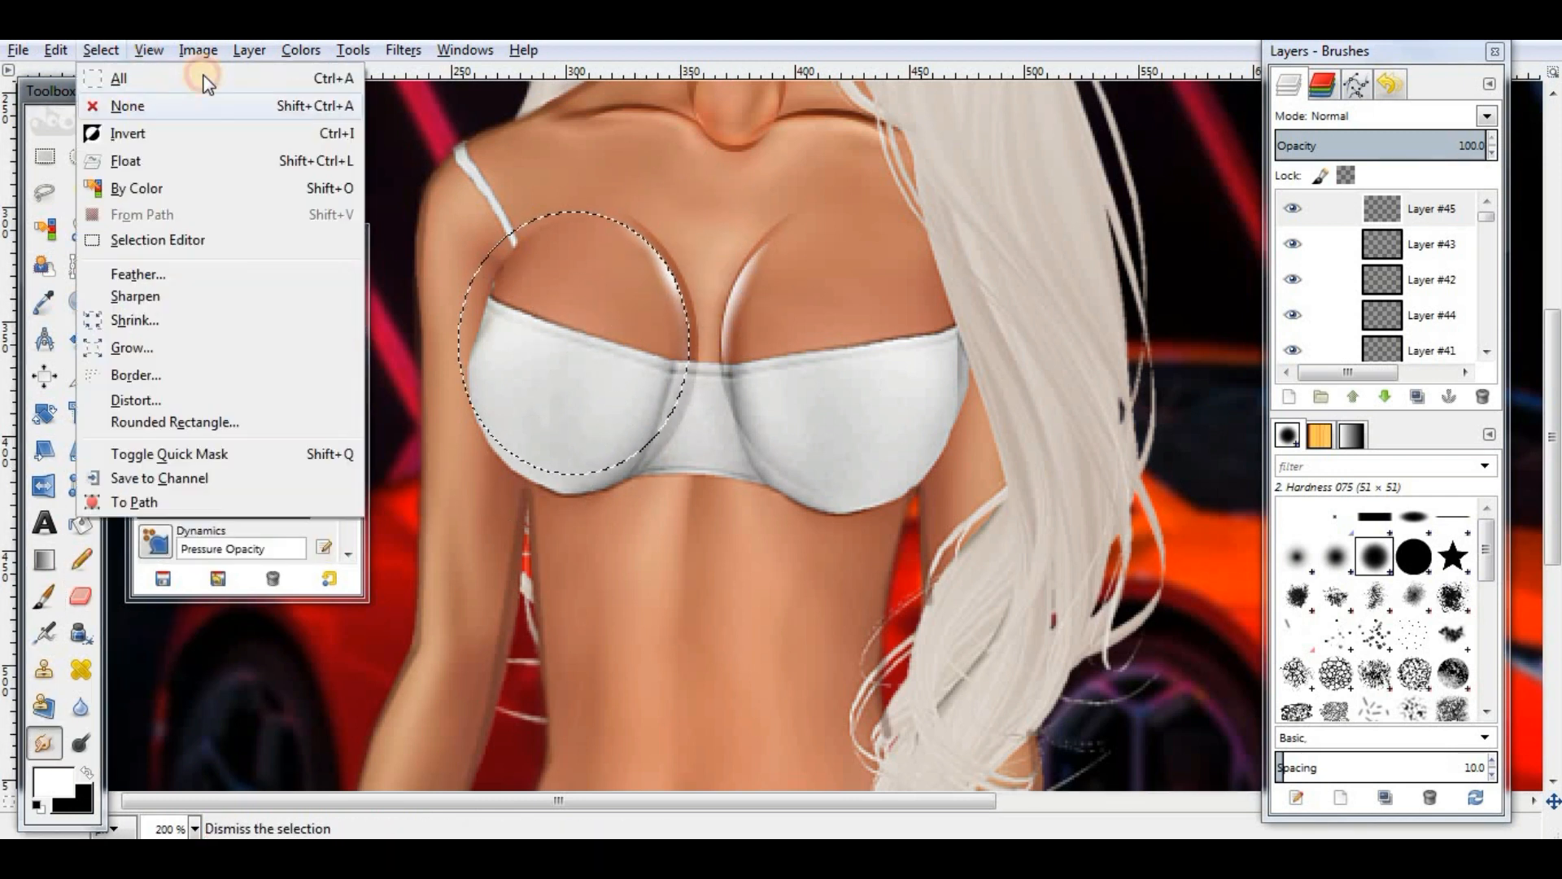
pyautogui.click(122, 101)
pyautogui.click(1487, 116)
pyautogui.click(1383, 396)
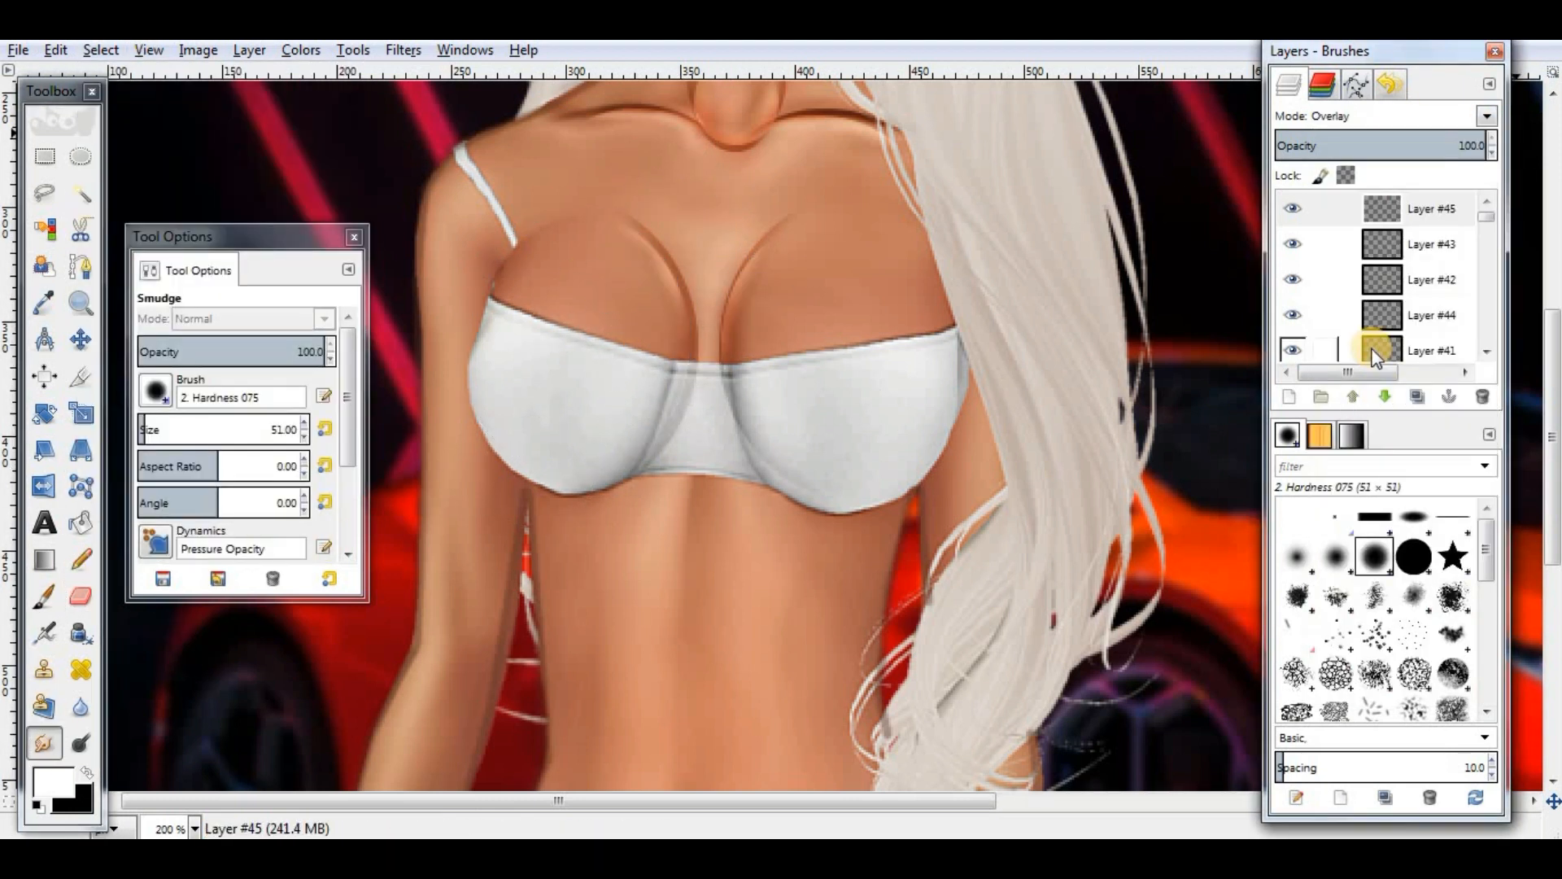
# Step: Airbrush black shadows across the upper chest, around the inner contours and toward the hair and strap sides, on a new layer
pyautogui.click(87, 771)
pyautogui.click(44, 633)
pyautogui.moveTo(511, 281); pyautogui.dragTo(530, 257)
pyautogui.moveTo(674, 364); pyautogui.dragTo(724, 321)
pyautogui.click(949, 282)
# Step: Smudge and blend the black chest shadows and change their layer's blend mode
pyautogui.click(44, 743)
pyautogui.moveTo(513, 285); pyautogui.dragTo(495, 403)
pyautogui.moveTo(704, 321)
pyautogui.mouseDown()
pyautogui.moveTo(822, 212)
pyautogui.moveTo(941, 355)
pyautogui.mouseUp()
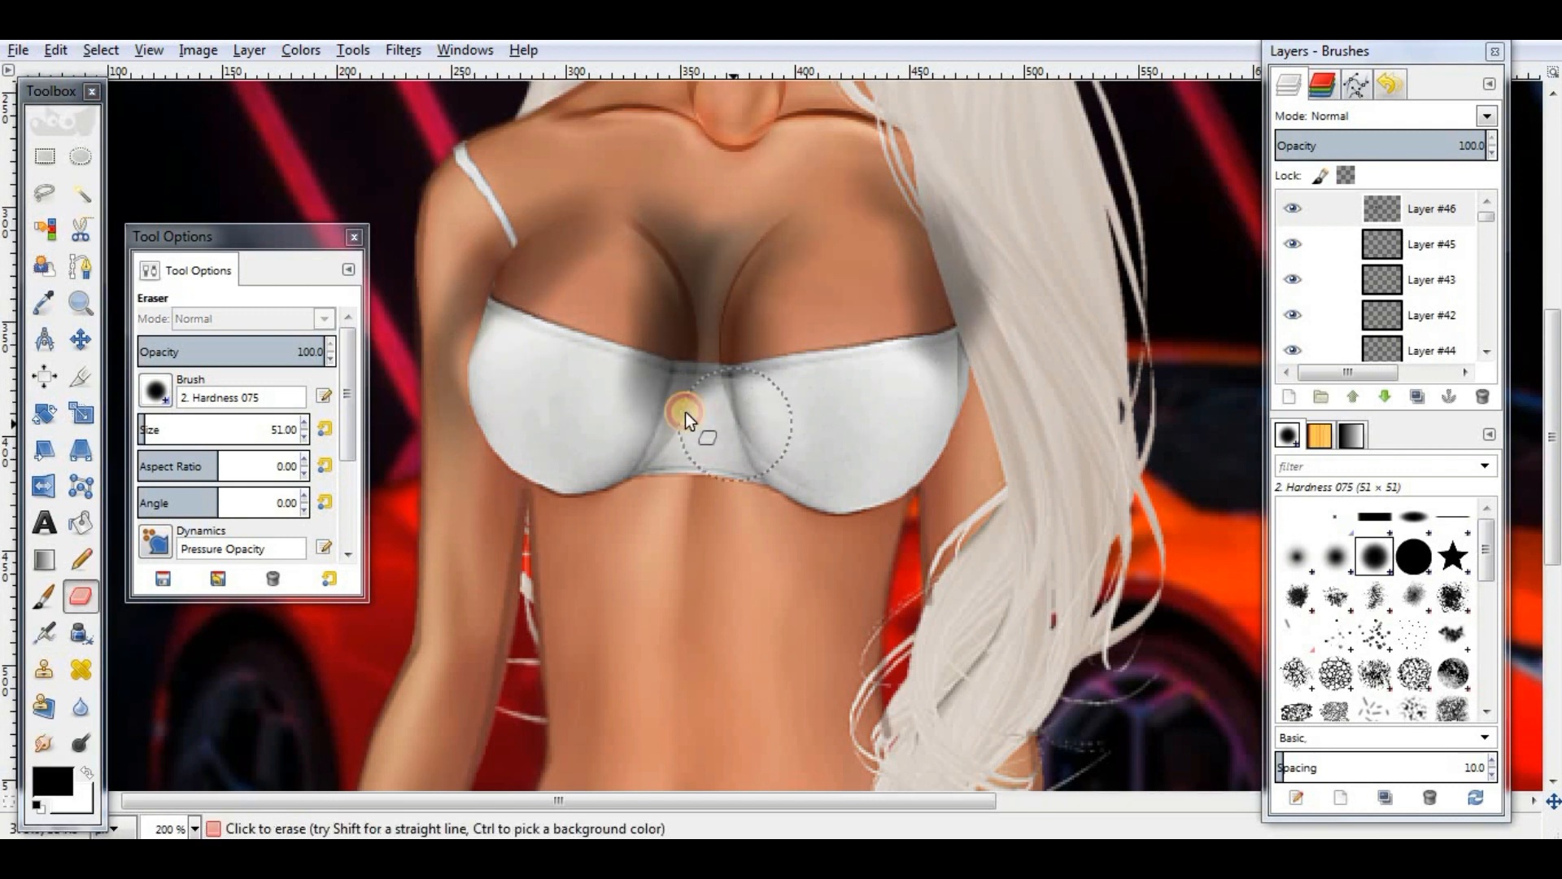
pyautogui.press('Tab')
pyautogui.press('Tab')
pyautogui.click(1383, 116)
pyautogui.click(1355, 364)
# Step: On a new layer, airbrush white highlights on both sides of the upper chest and set the layer to Overlay
pyautogui.click(1288, 398)
pyautogui.click(87, 771)
pyautogui.click(44, 633)
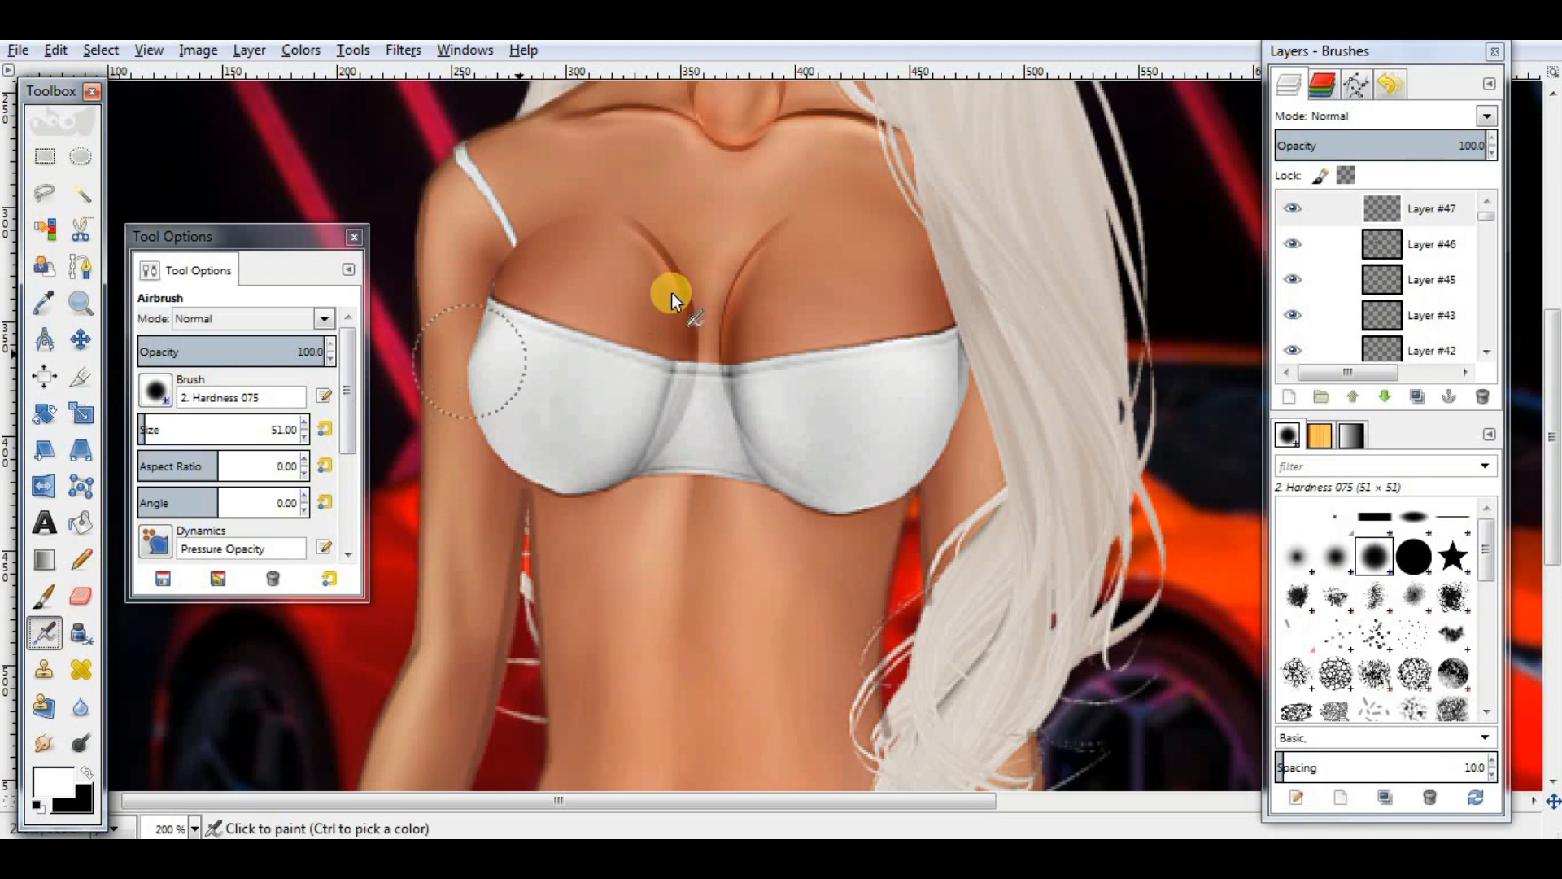
pyautogui.moveTo(550, 280); pyautogui.dragTo(594, 293)
pyautogui.moveTo(814, 281); pyautogui.dragTo(891, 285)
pyautogui.click(794, 657)
pyautogui.click(1383, 117)
pyautogui.click(1354, 385)
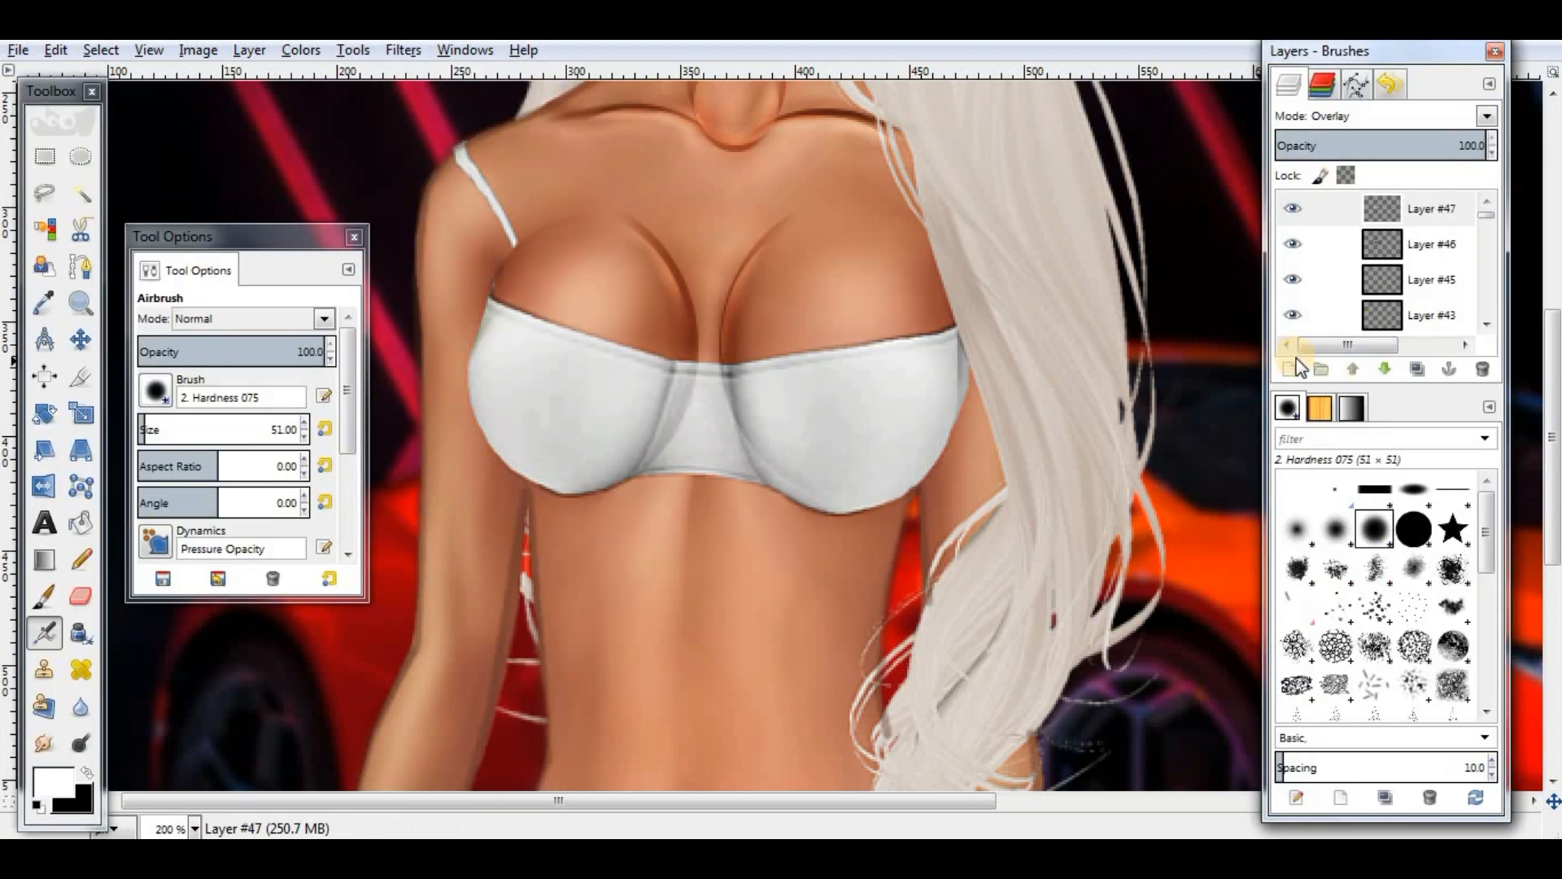
# Step: On a new layer, paint a concentrated white highlight spot on each side of the chest with the Paintbrush
pyautogui.click(1290, 367)
pyautogui.press('Return')
pyautogui.click(1432, 209)
pyautogui.click(44, 597)
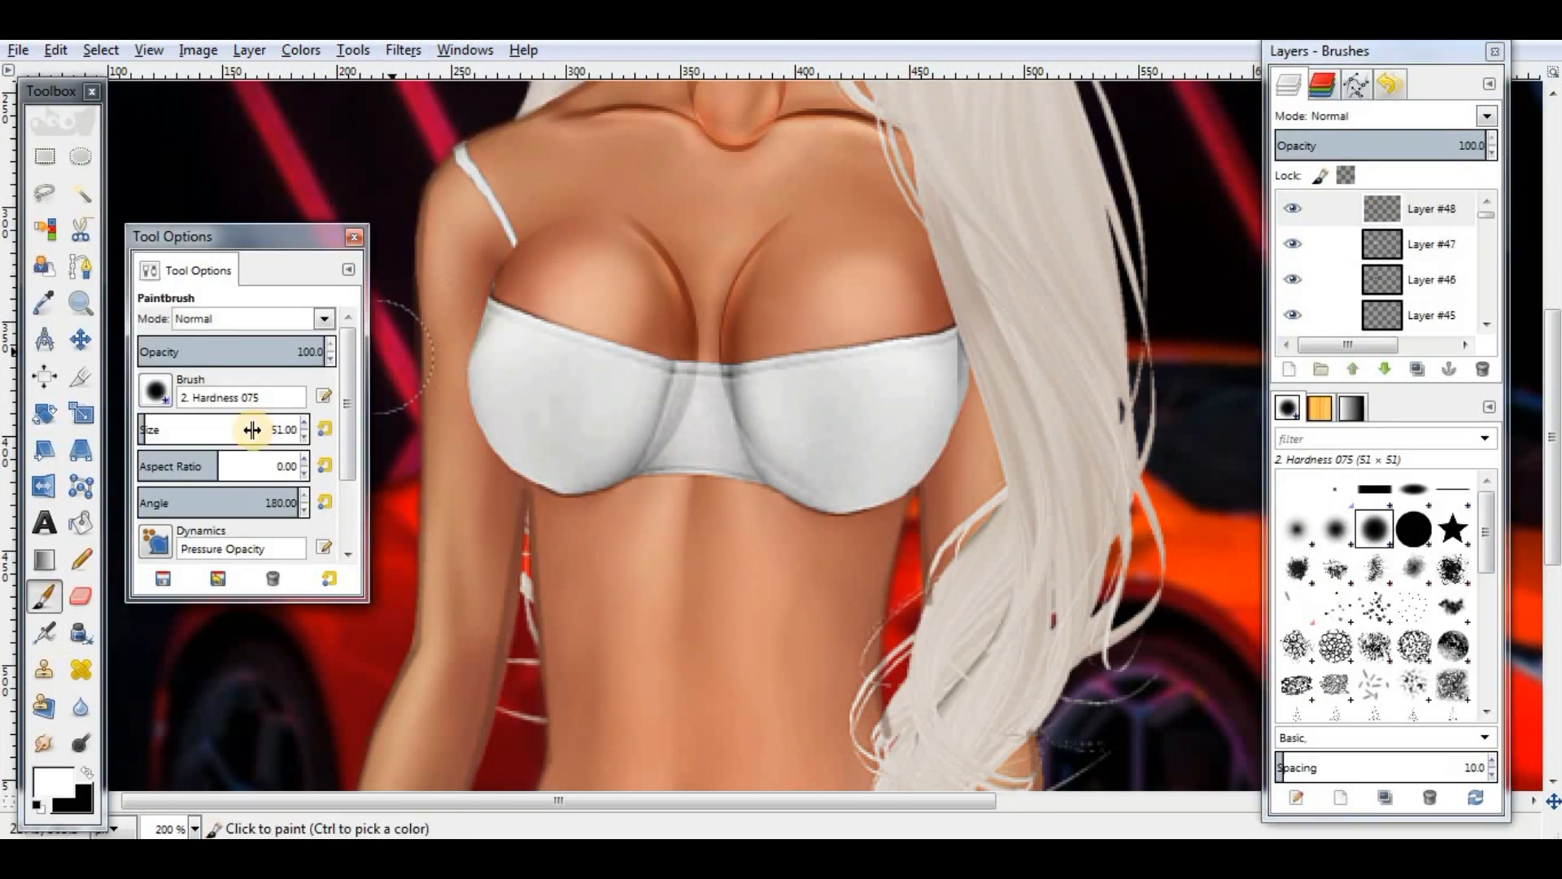
pyautogui.click(163, 425)
pyautogui.click(593, 306)
pyautogui.click(875, 317)
# Step: Smudge the white chest highlight spots, change their layer's blend mode and lower its opacity
pyautogui.click(44, 742)
pyautogui.moveTo(598, 297); pyautogui.dragTo(565, 262)
pyautogui.click(1464, 122)
pyautogui.click(1375, 361)
pyautogui.moveTo(1396, 150); pyautogui.dragTo(1334, 152)
pyautogui.moveTo(884, 279); pyautogui.dragTo(870, 218)
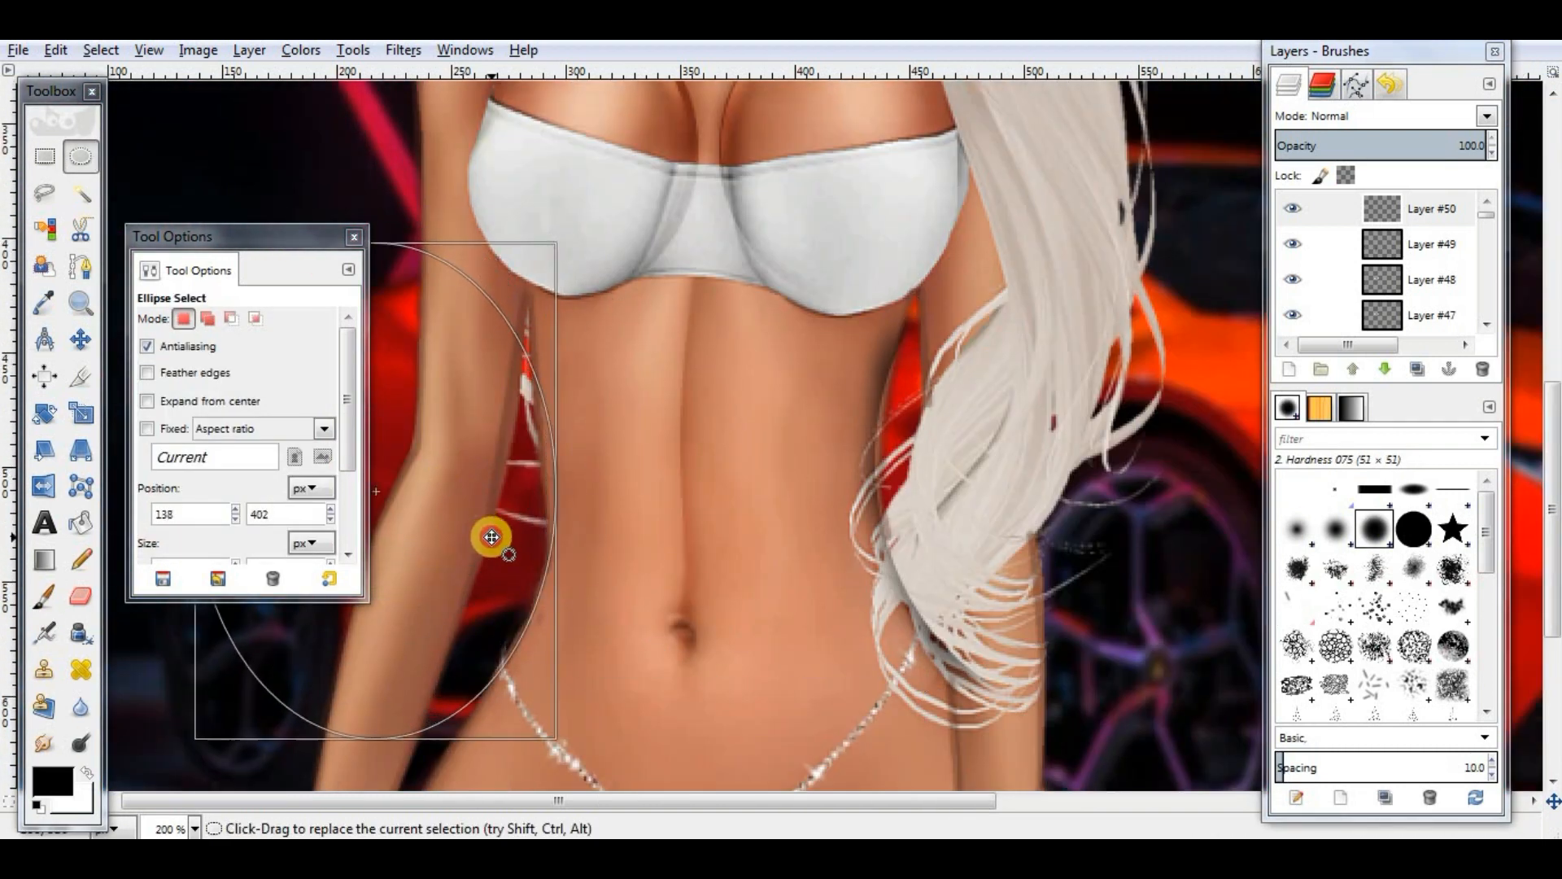
# Step: Airbrush a black shadow along the strap-side waist outside an elliptical selection and clear the selection
pyautogui.click(491, 537)
pyautogui.click(44, 633)
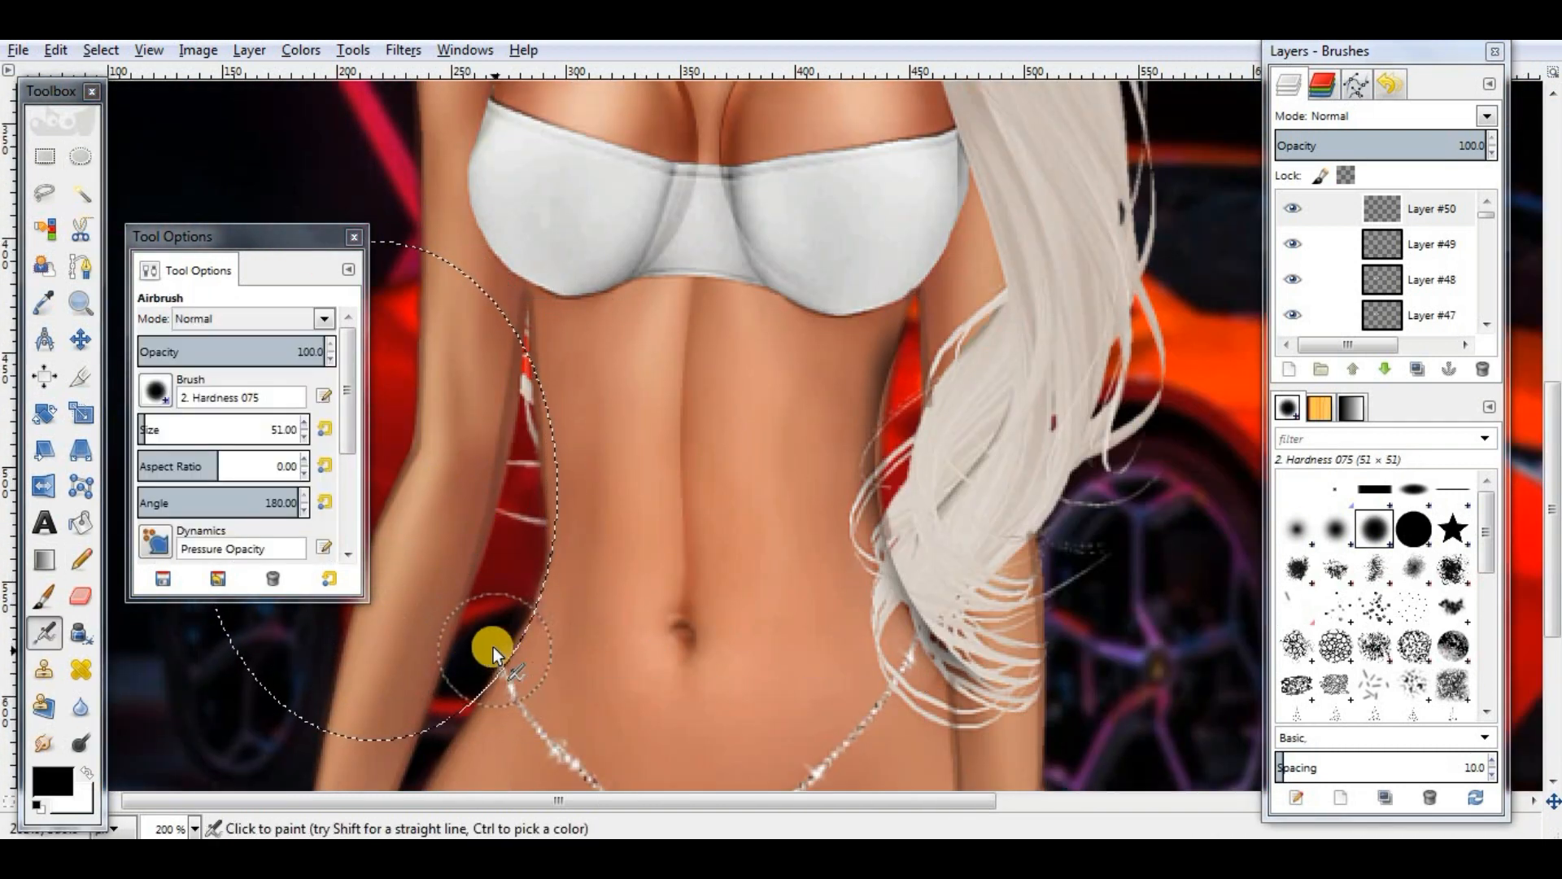
pyautogui.moveTo(493, 647); pyautogui.dragTo(525, 325)
pyautogui.click(101, 50)
pyautogui.click(118, 99)
# Step: Reposition and smudge the strap-side waist shadow and change its layer's blend mode
pyautogui.click(81, 596)
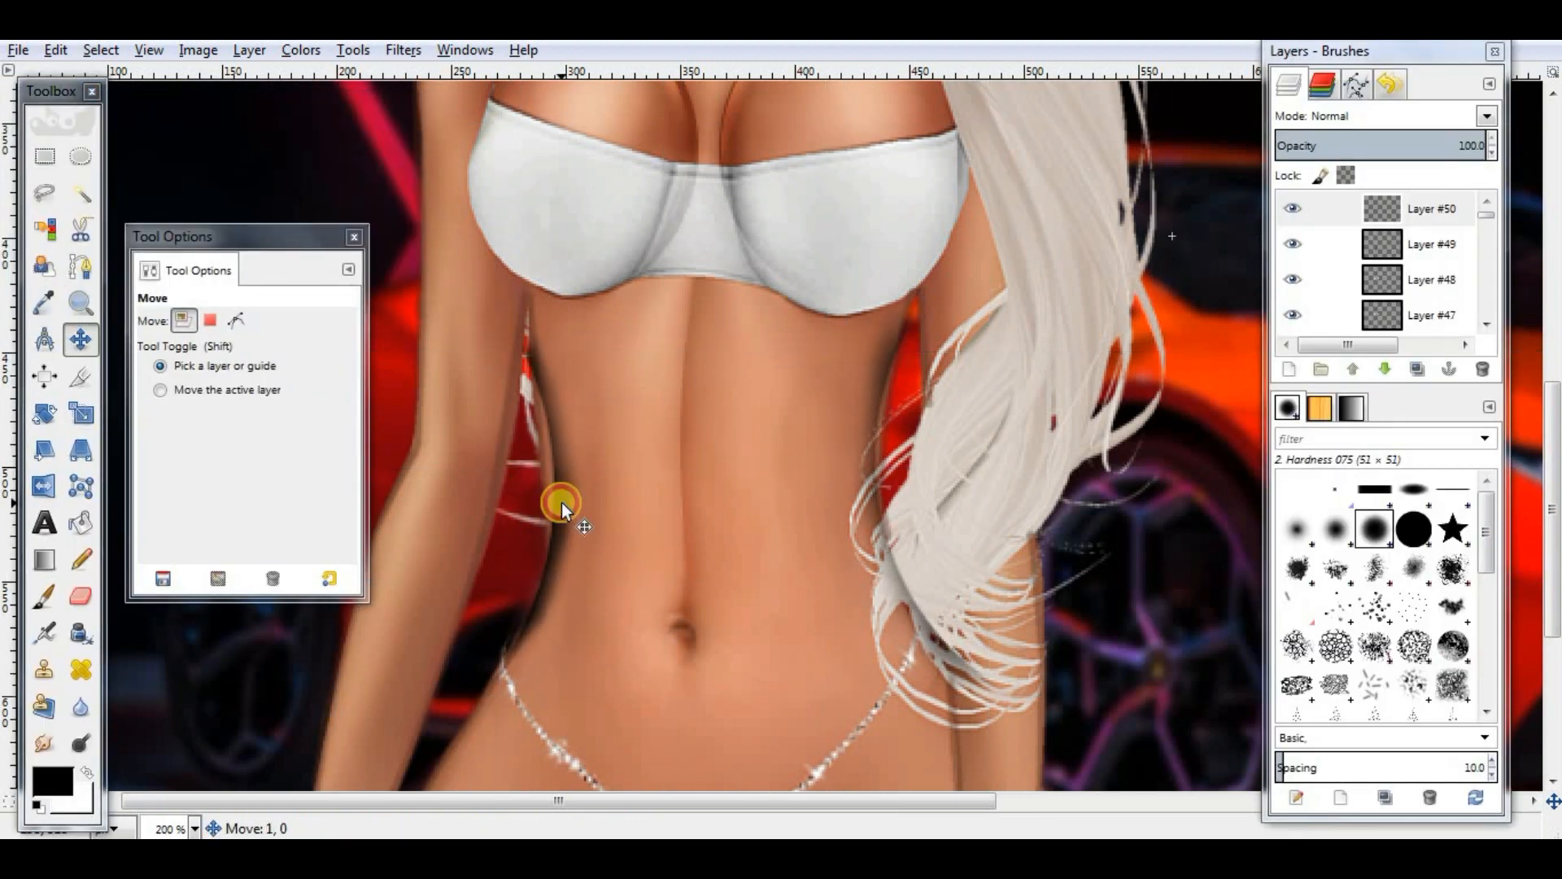
pyautogui.press('s')
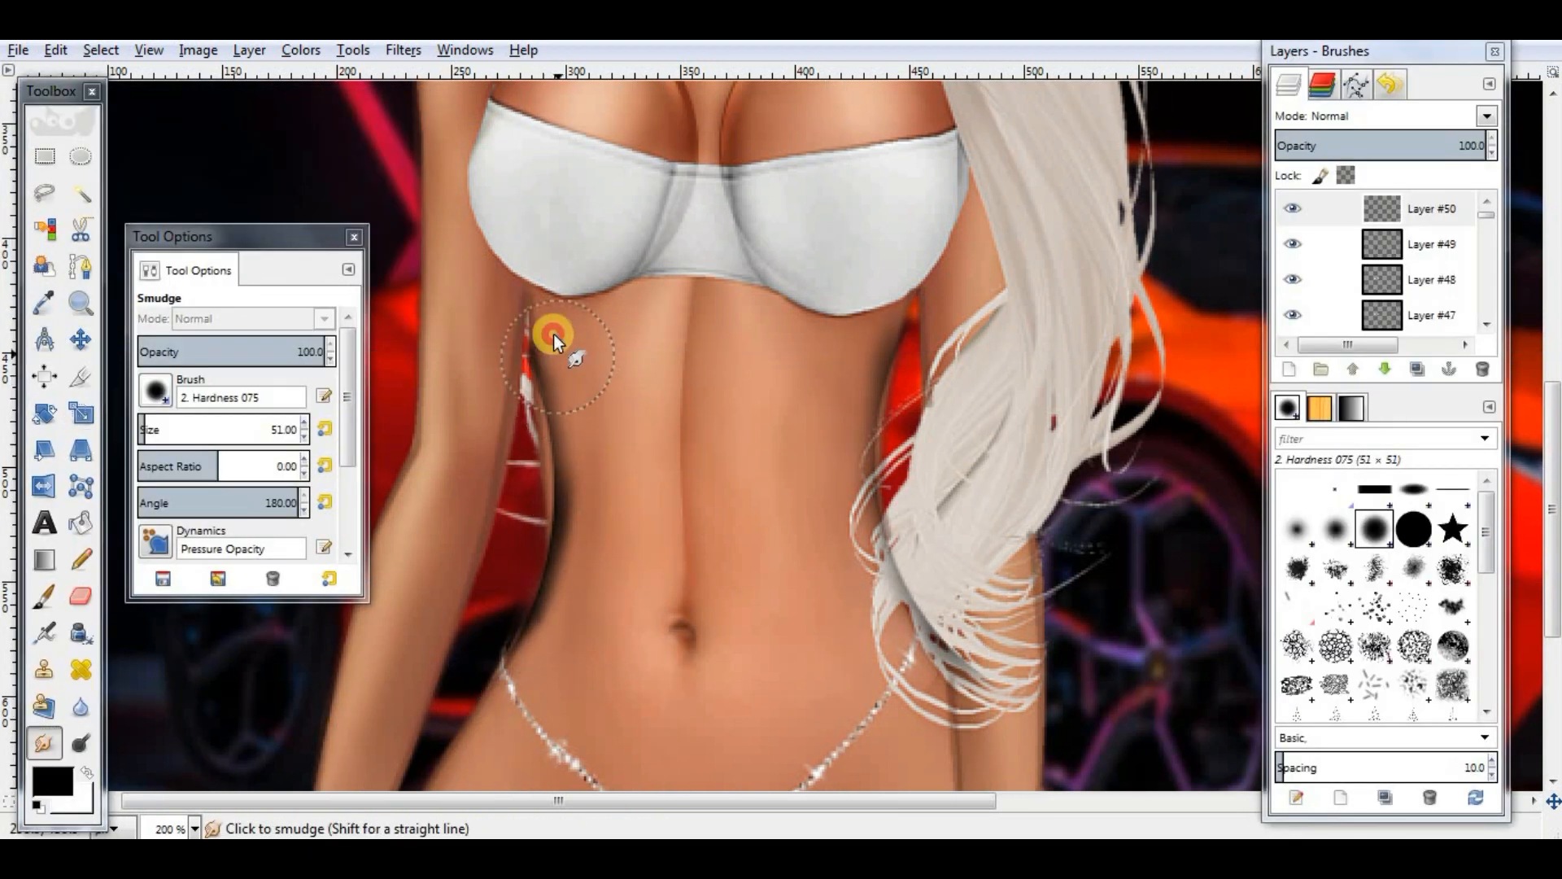
pyautogui.click(1488, 116)
pyautogui.click(1384, 382)
# Step: On a new layer, paint a black shadow beneath the hair-side bra cup, bounded by an elliptical selection
pyautogui.click(1289, 370)
pyautogui.click(81, 156)
pyautogui.moveTo(715, 227)
pyautogui.mouseDown()
pyautogui.moveTo(920, 383)
pyautogui.moveTo(890, 301)
pyautogui.moveTo(769, 380)
pyautogui.mouseUp()
pyautogui.click(43, 633)
pyautogui.click(44, 596)
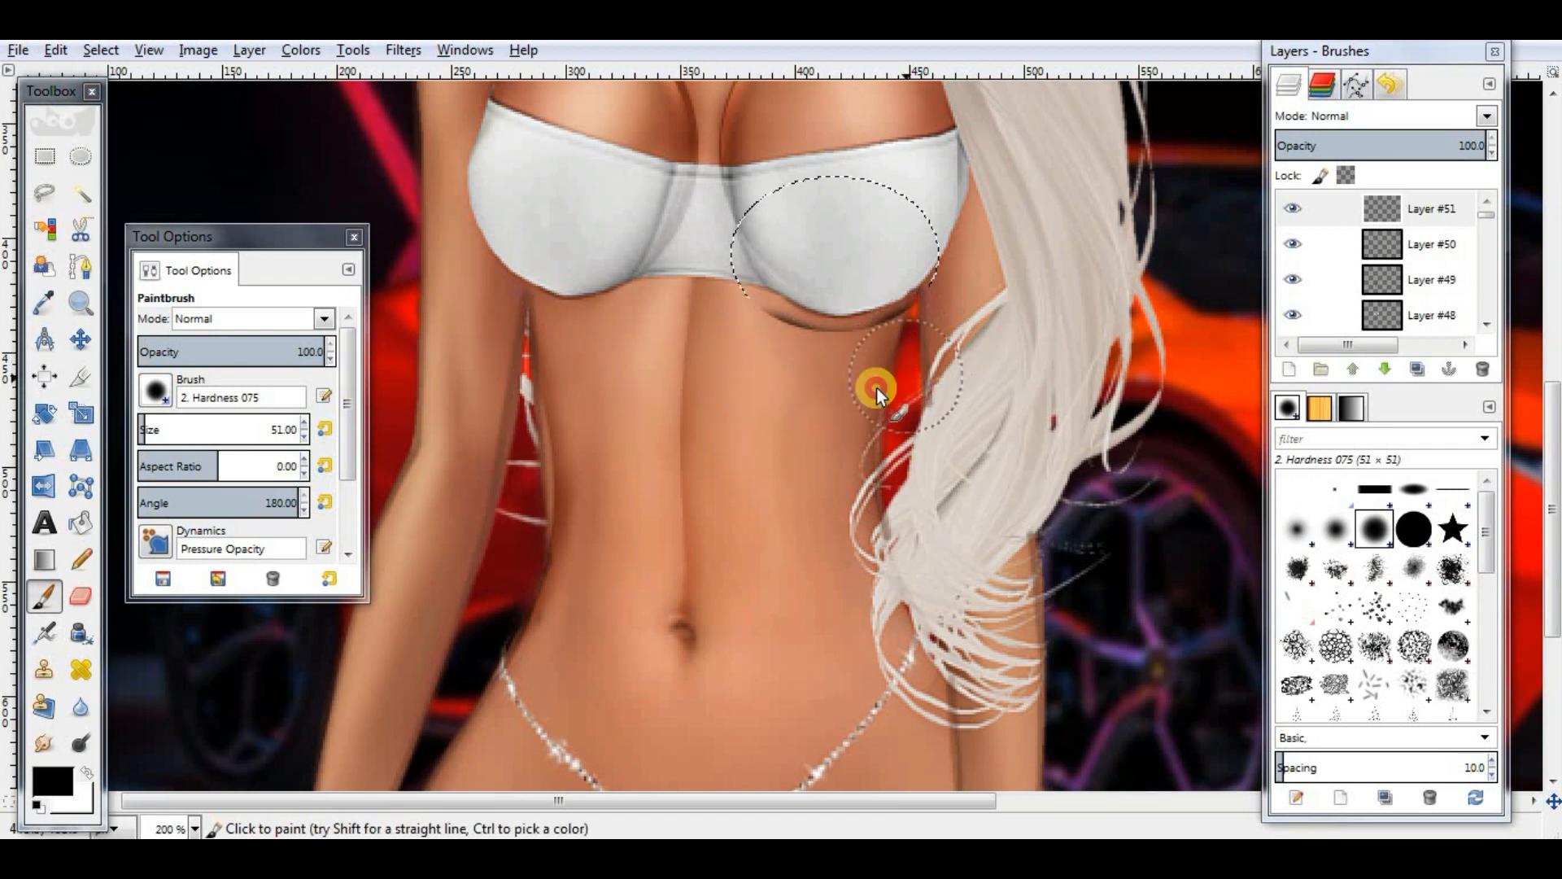
# Step: Paint a matching shadow beneath the strap-side bra cup, clear the selection and change the layer's blend mode
pyautogui.click(81, 156)
pyautogui.moveTo(864, 255); pyautogui.dragTo(613, 230)
pyautogui.press('p')
pyautogui.moveTo(651, 358); pyautogui.dragTo(601, 366)
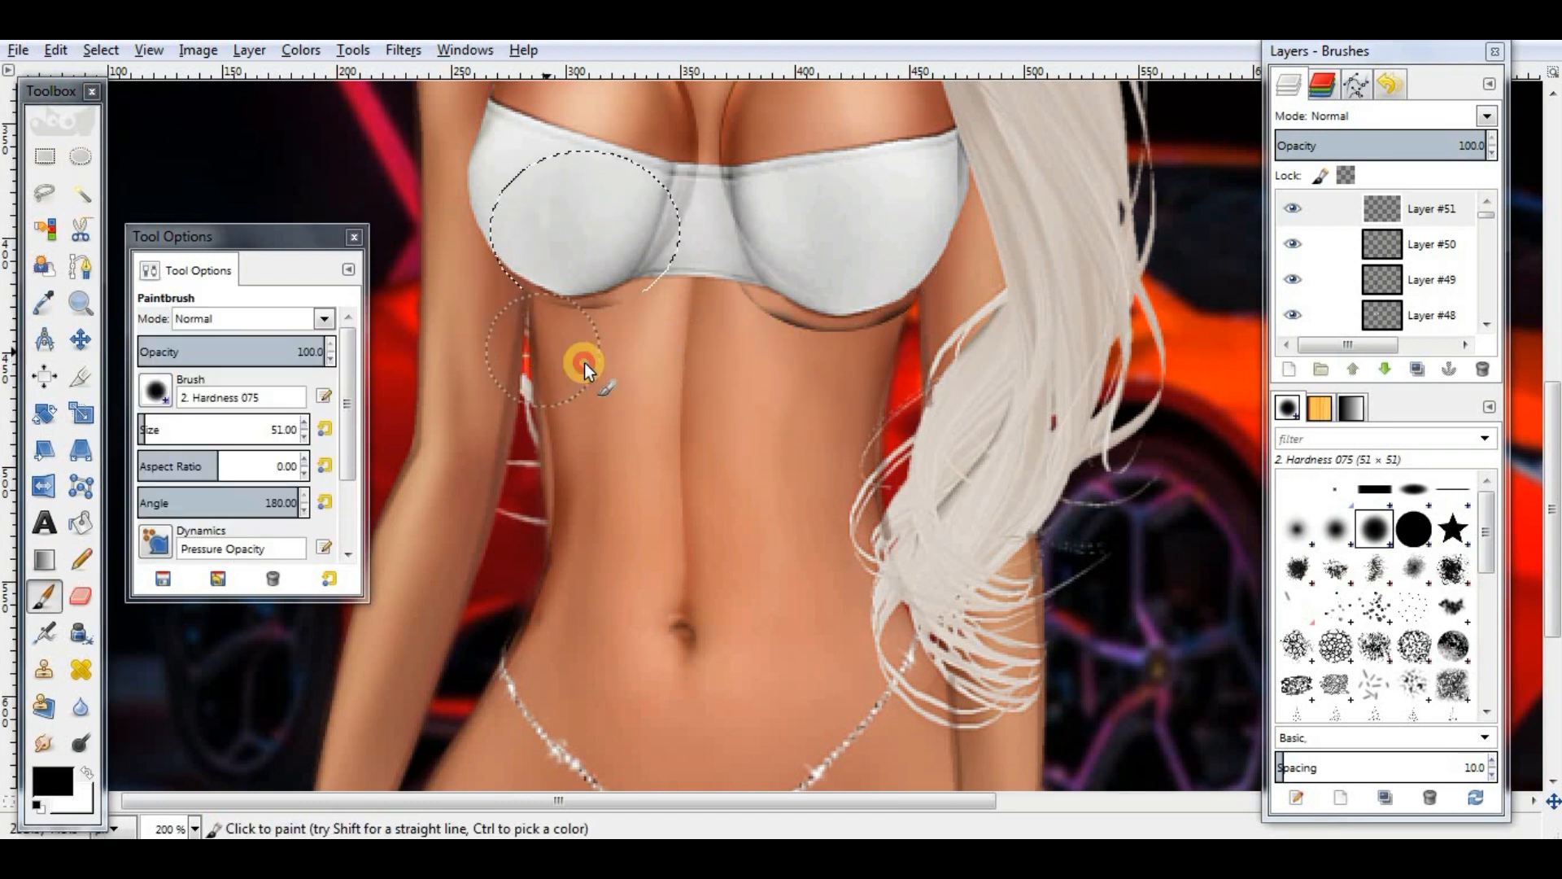
pyautogui.click(101, 50)
pyautogui.click(116, 88)
pyautogui.click(1487, 115)
pyautogui.click(1400, 286)
# Step: On a new layer, airbrush a black crease at the top of the hair-side thigh along an elliptical selection
pyautogui.click(1289, 369)
pyautogui.click(802, 590)
pyautogui.scroll(-5, 806, 570)
pyautogui.click(81, 156)
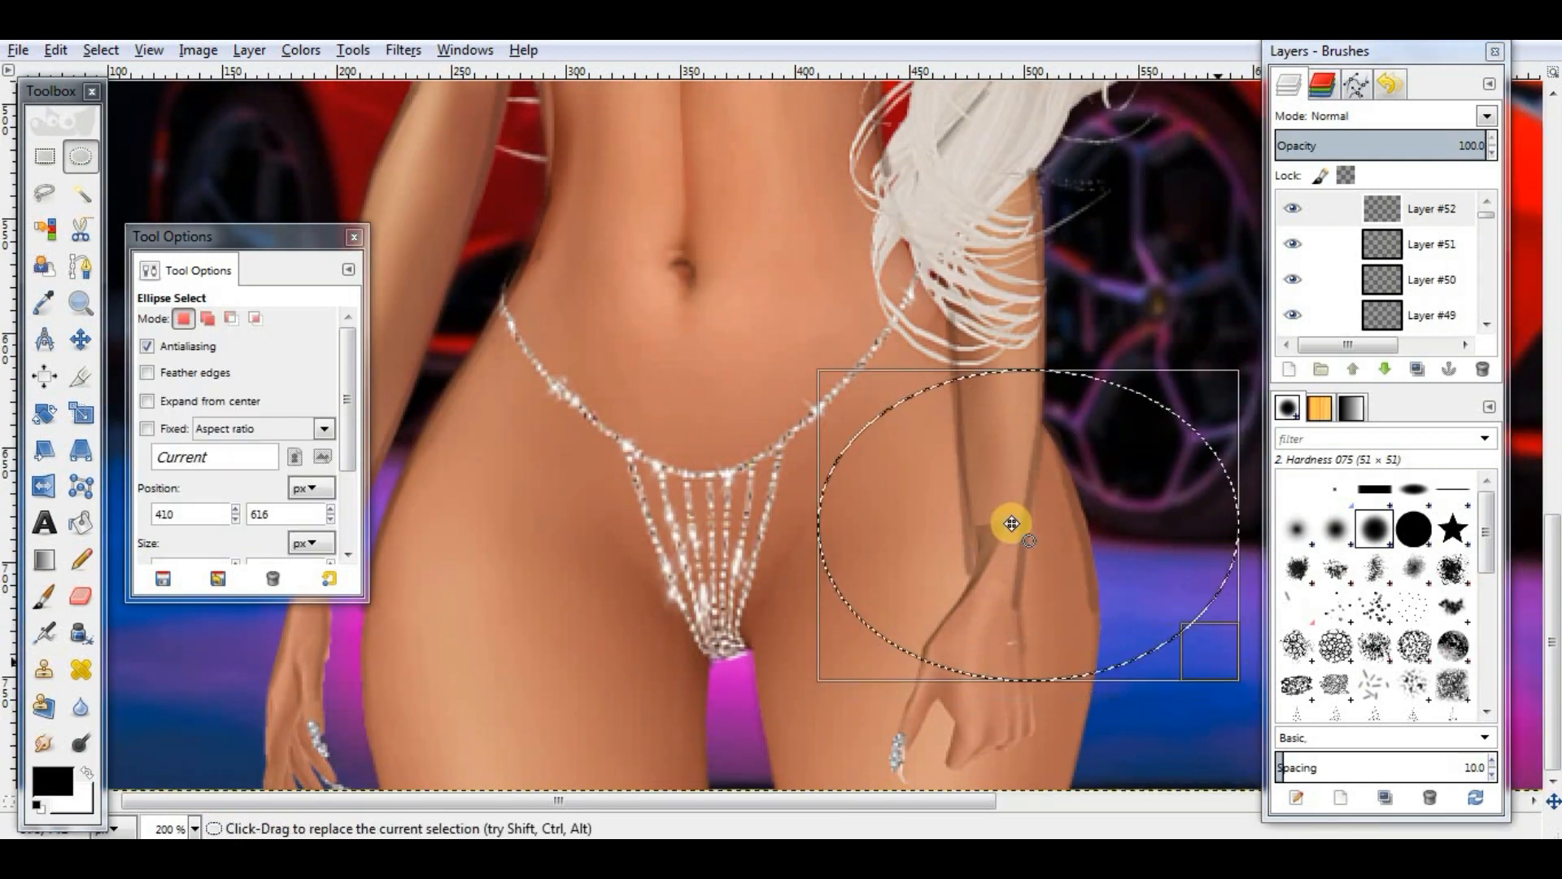
pyautogui.moveTo(1009, 765); pyautogui.dragTo(1086, 769)
pyautogui.moveTo(903, 665); pyautogui.dragTo(913, 655)
pyautogui.click(44, 633)
pyautogui.moveTo(711, 630); pyautogui.dragTo(775, 508)
# Step: Airbrush a matching black crease at the top of the strap-side thigh along an elliptical selection and clear the selection
pyautogui.click(80, 157)
pyautogui.moveTo(838, 661)
pyautogui.mouseDown()
pyautogui.moveTo(477, 663)
pyautogui.moveTo(392, 687)
pyautogui.mouseUp()
pyautogui.click(44, 633)
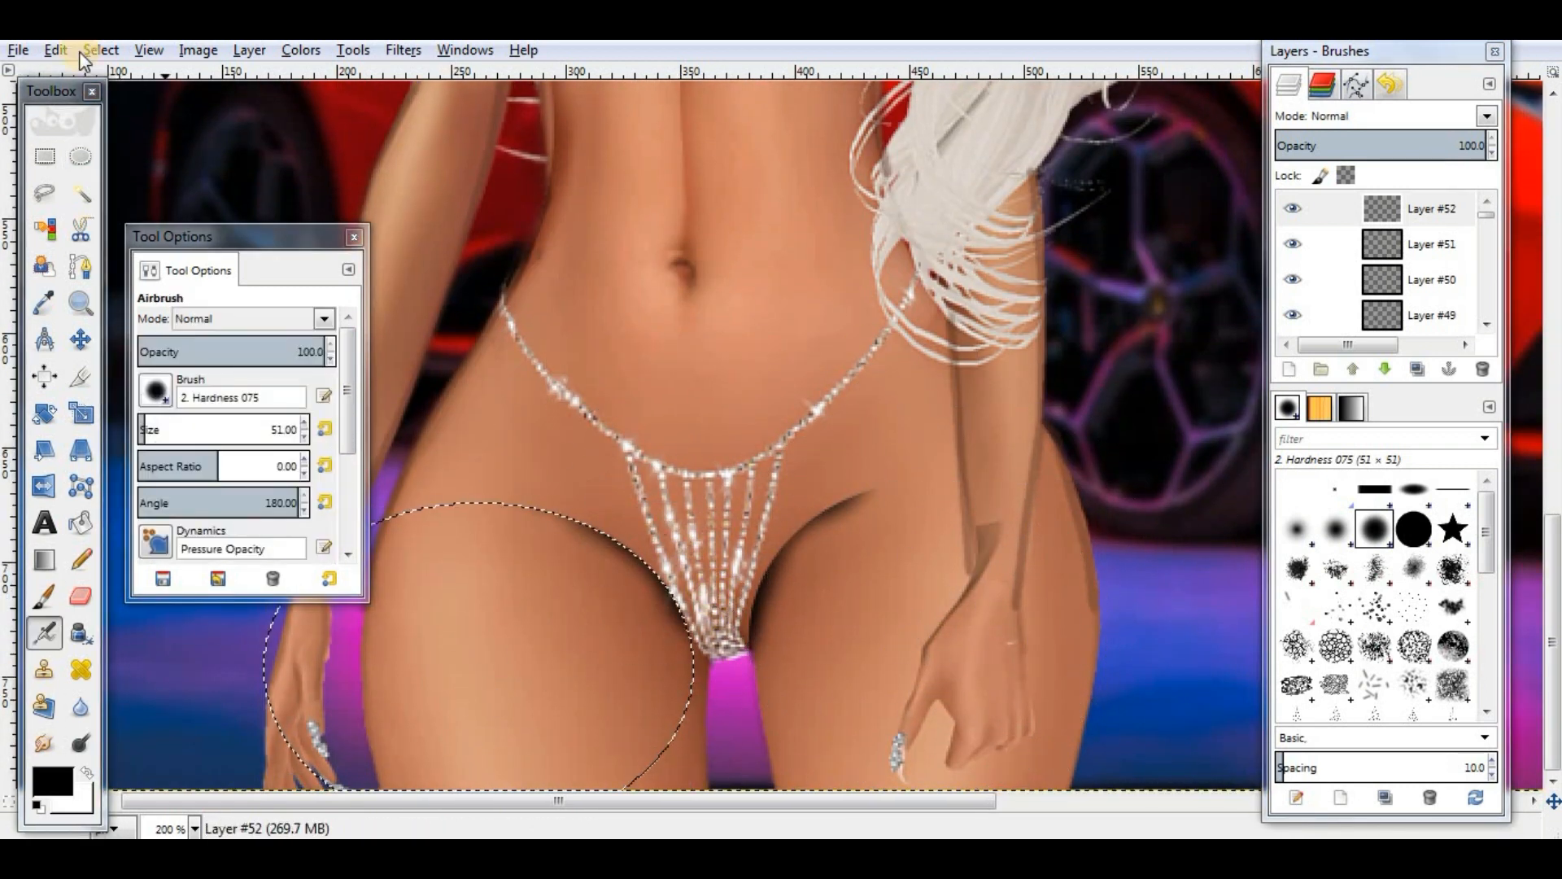
pyautogui.hotkey('ctrl', 'shift', 'a')
# Step: Reposition the thigh crease shadows and change their layer's blend mode
pyautogui.click(80, 596)
pyautogui.click(80, 340)
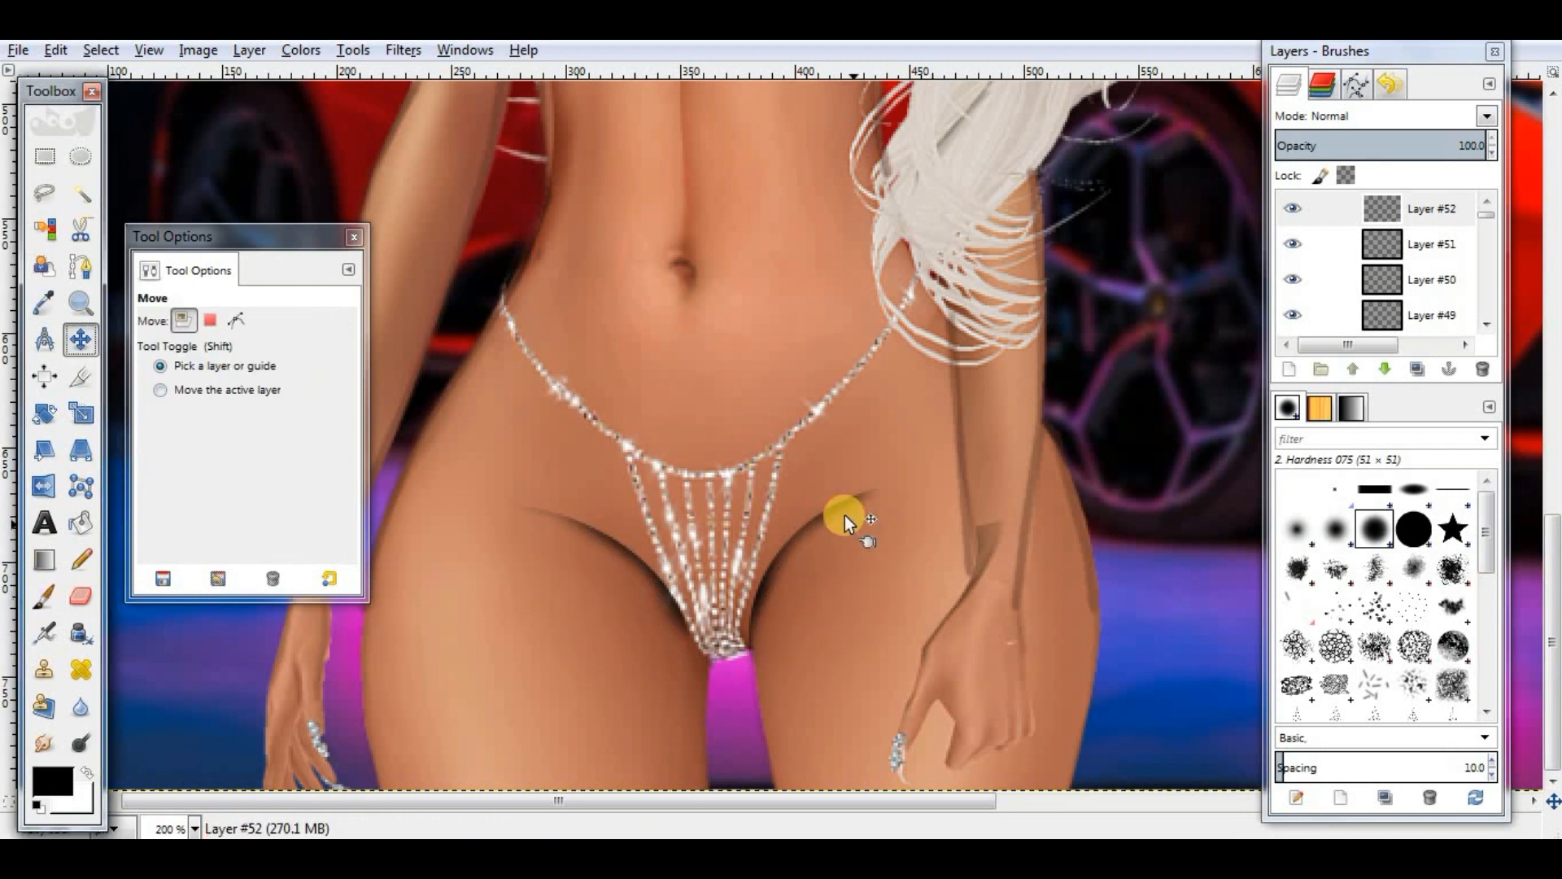
pyautogui.moveTo(844, 515); pyautogui.dragTo(847, 504)
pyautogui.click(1487, 116)
pyautogui.click(1335, 330)
# Step: Duplicate the thigh crease layer, adjust the copy's opacity and add a new transparent layer above it
pyautogui.click(1417, 369)
pyautogui.click(1389, 143)
pyautogui.click(1289, 369)
pyautogui.press('Return')
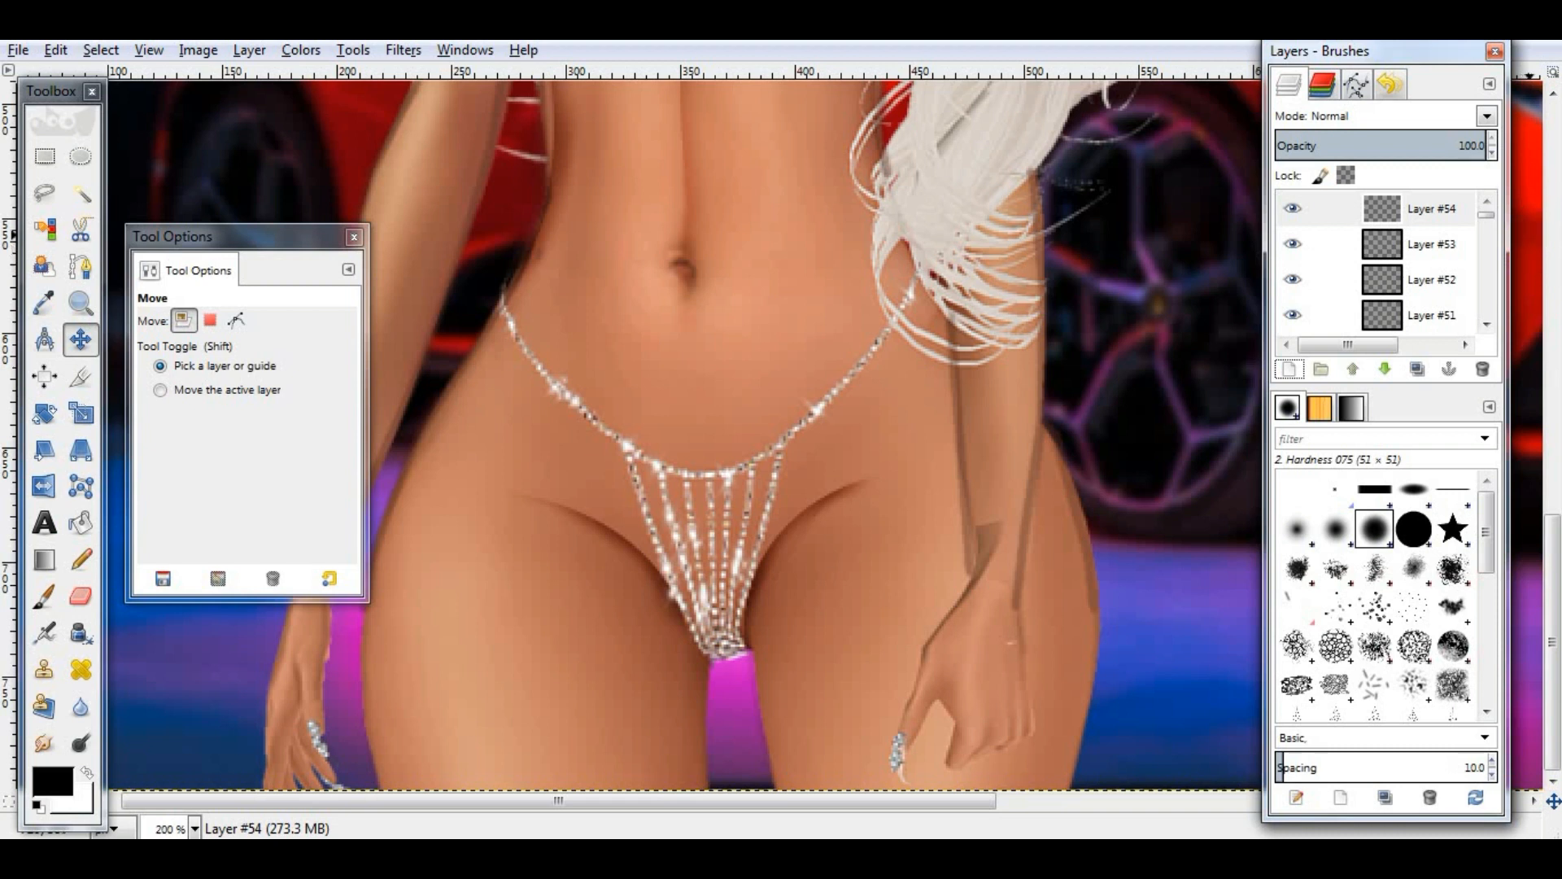
# Step: Select the avatar's silhouette from the alpha channel of the hiResNoBg1.png layer
pyautogui.moveTo(1488, 213); pyautogui.dragTo(1459, 350)
pyautogui.click(1408, 293)
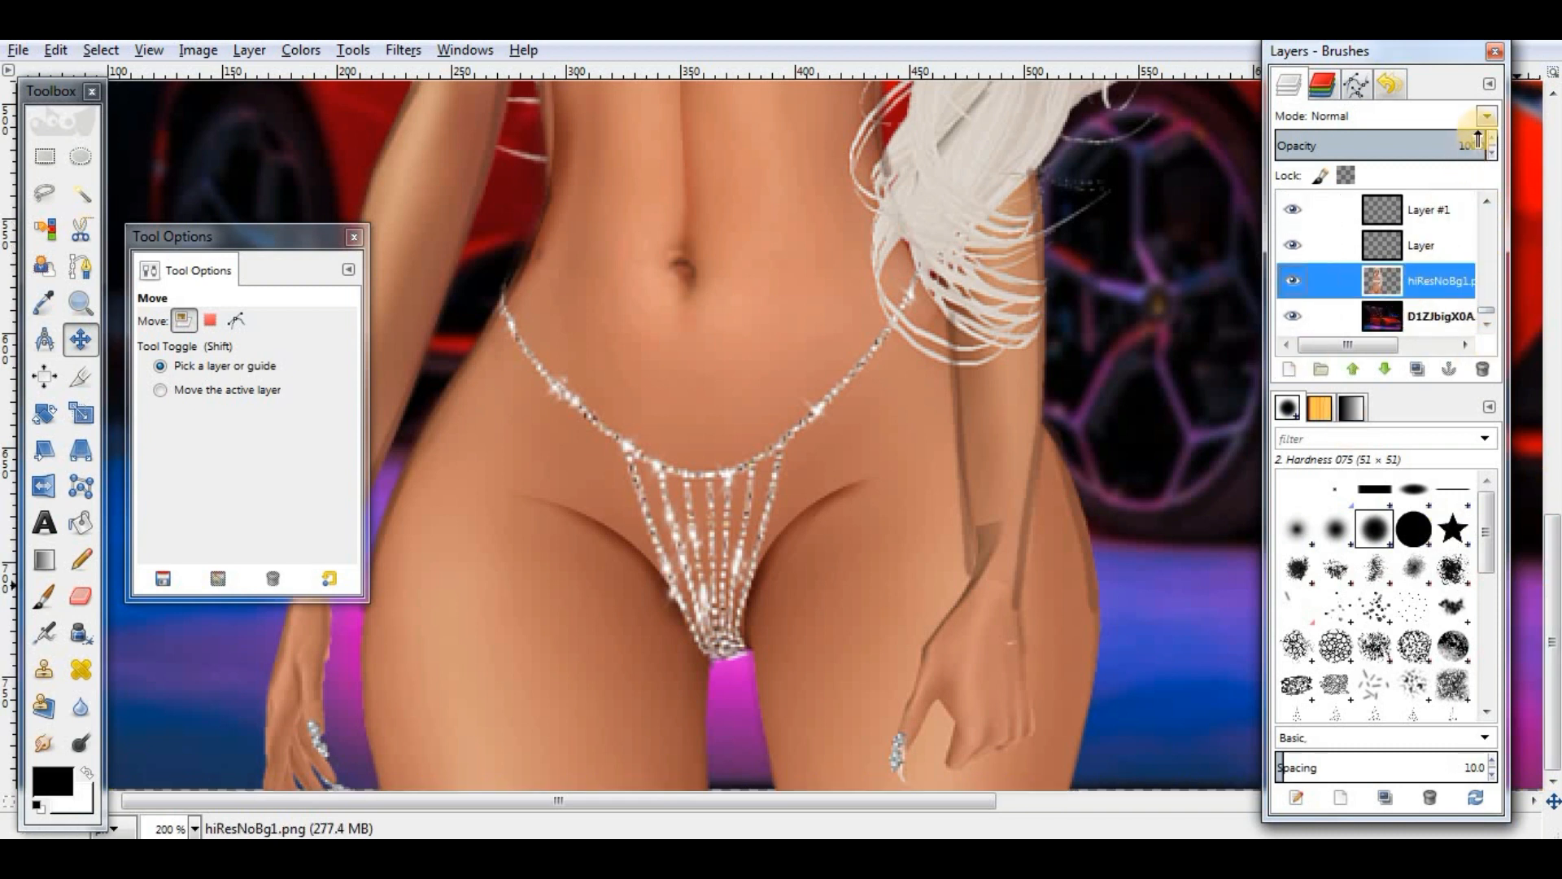
pyautogui.click(1485, 116)
pyautogui.click(1483, 124)
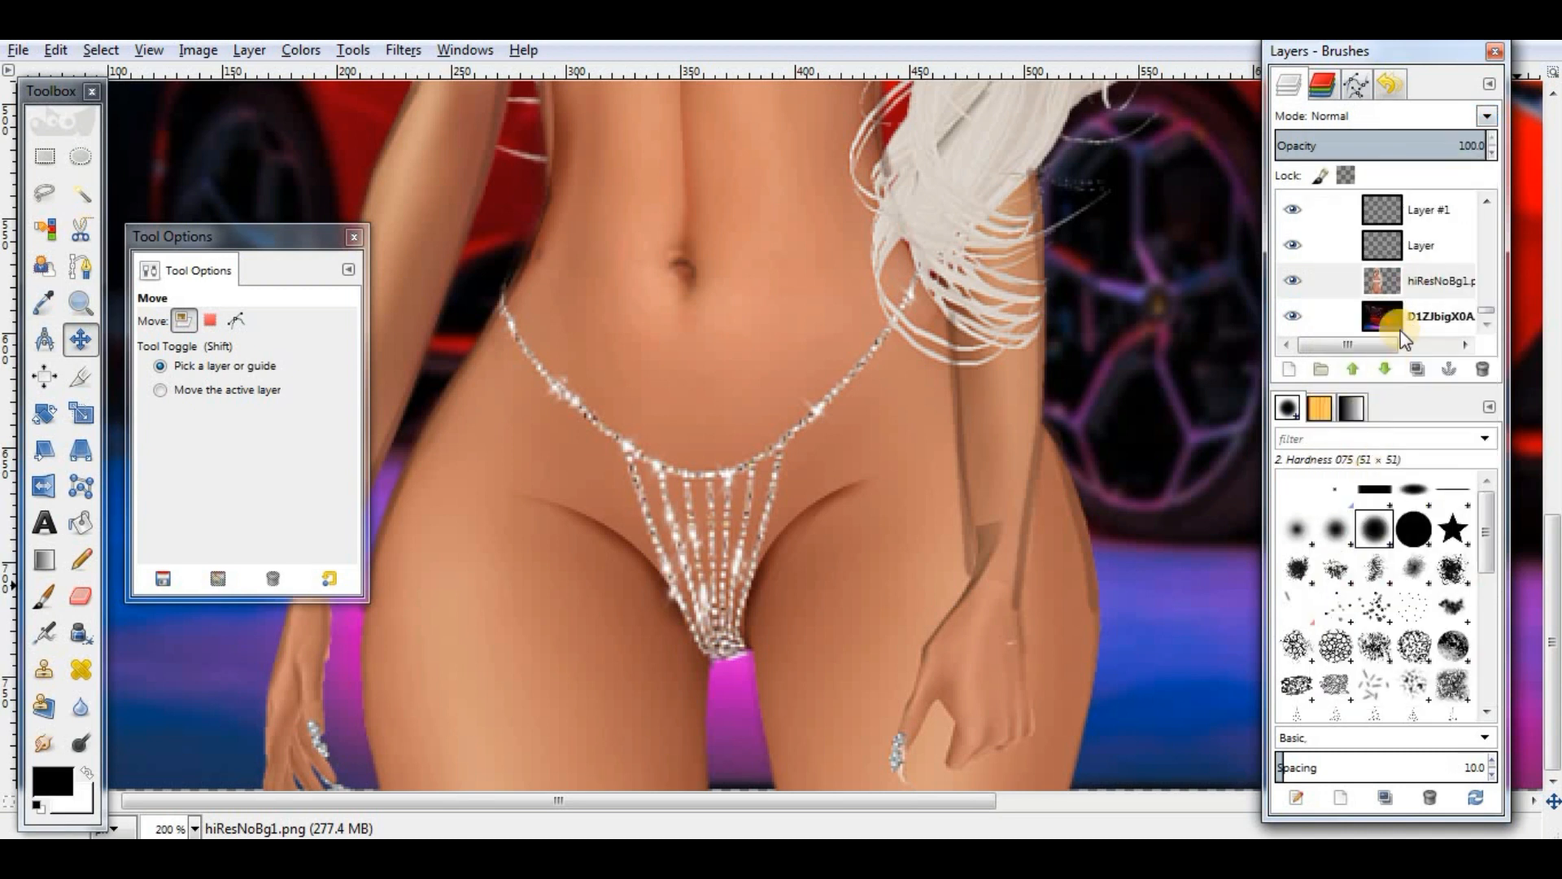
pyautogui.rightClick(1407, 290)
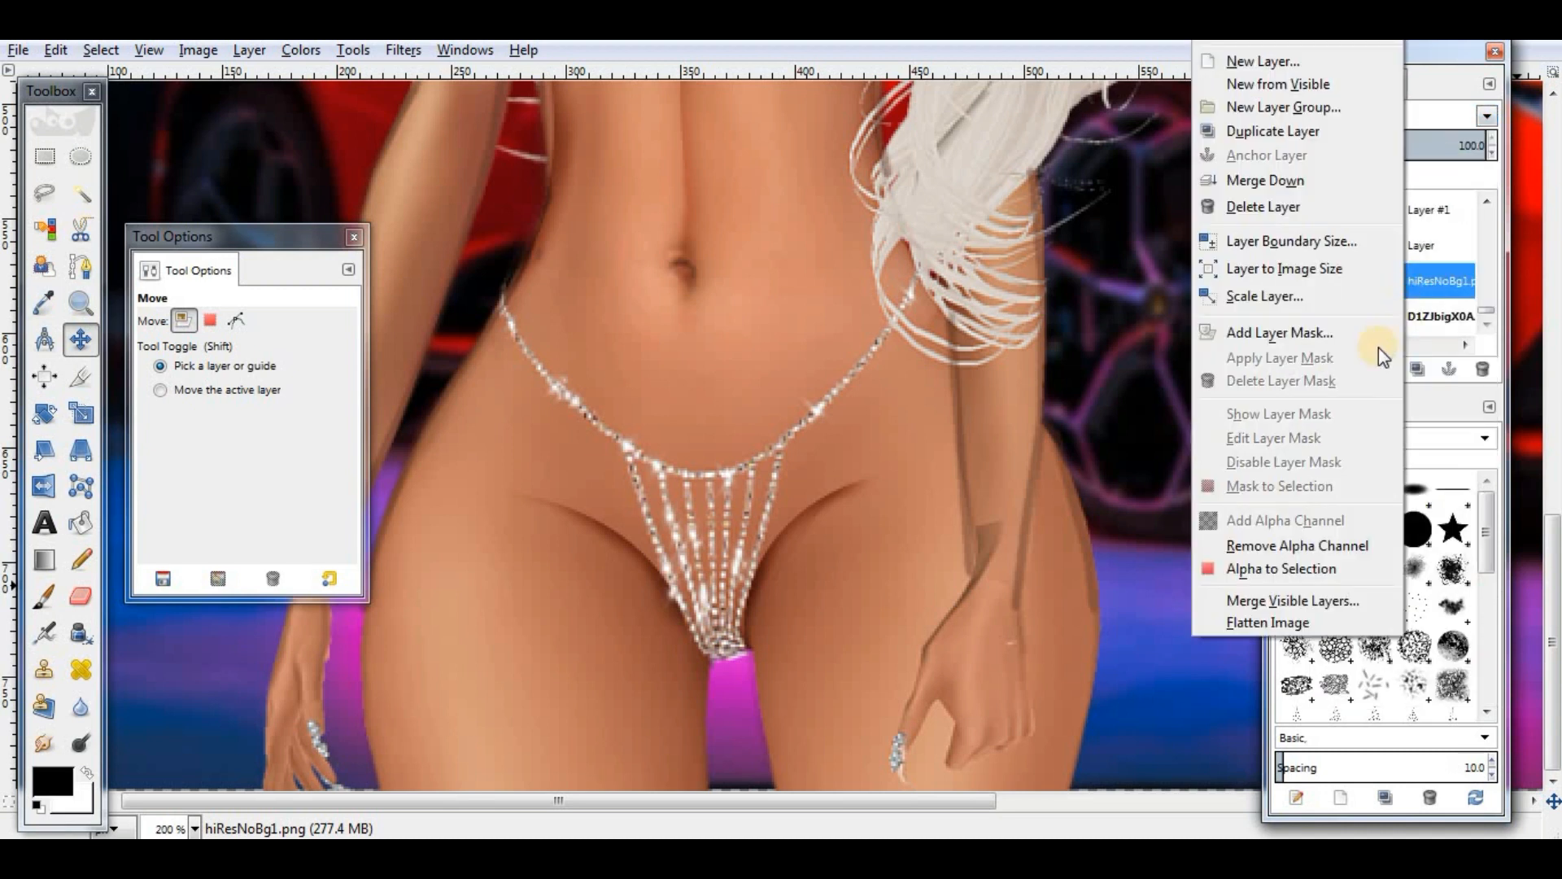
pyautogui.click(1288, 568)
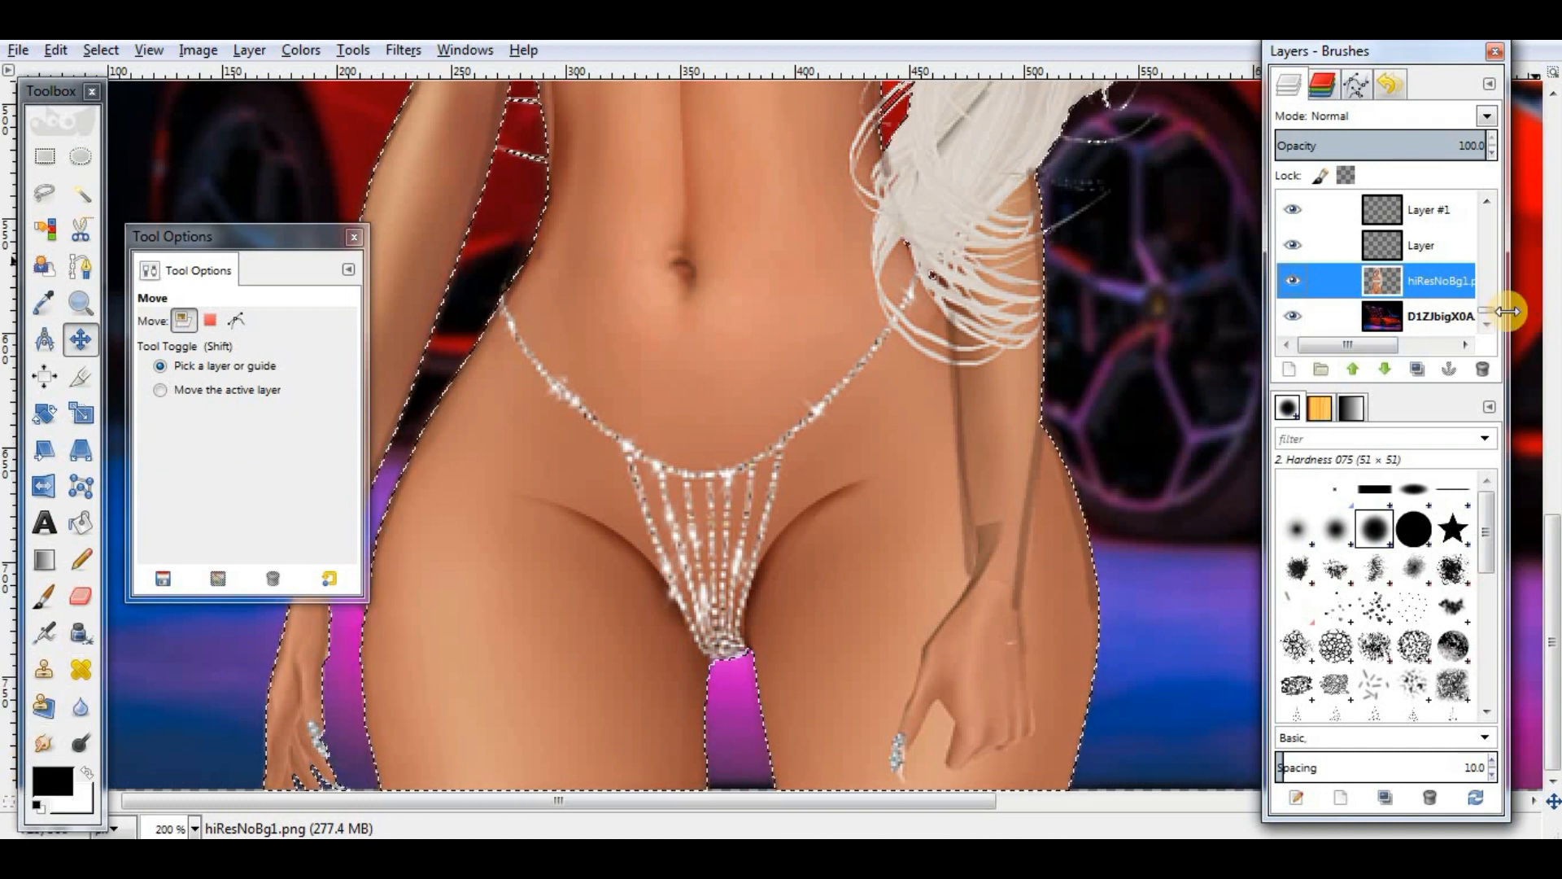
# Step: Add a new 1125 × 800 px transparent layer above Layer #54
pyautogui.moveTo(1489, 301); pyautogui.dragTo(1488, 213)
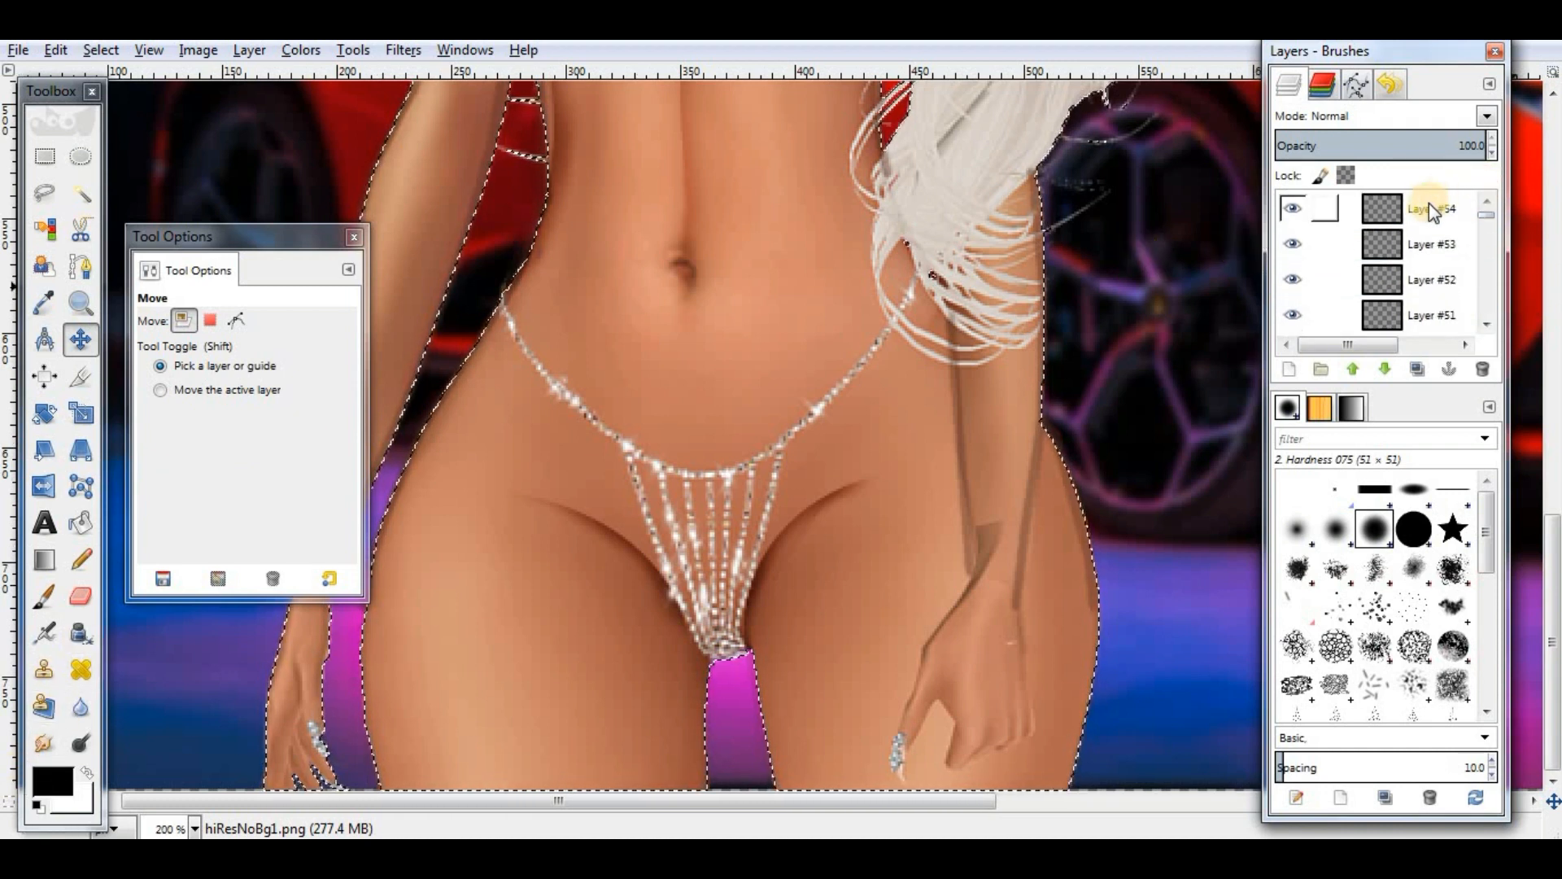
pyautogui.click(1429, 208)
pyautogui.click(1291, 371)
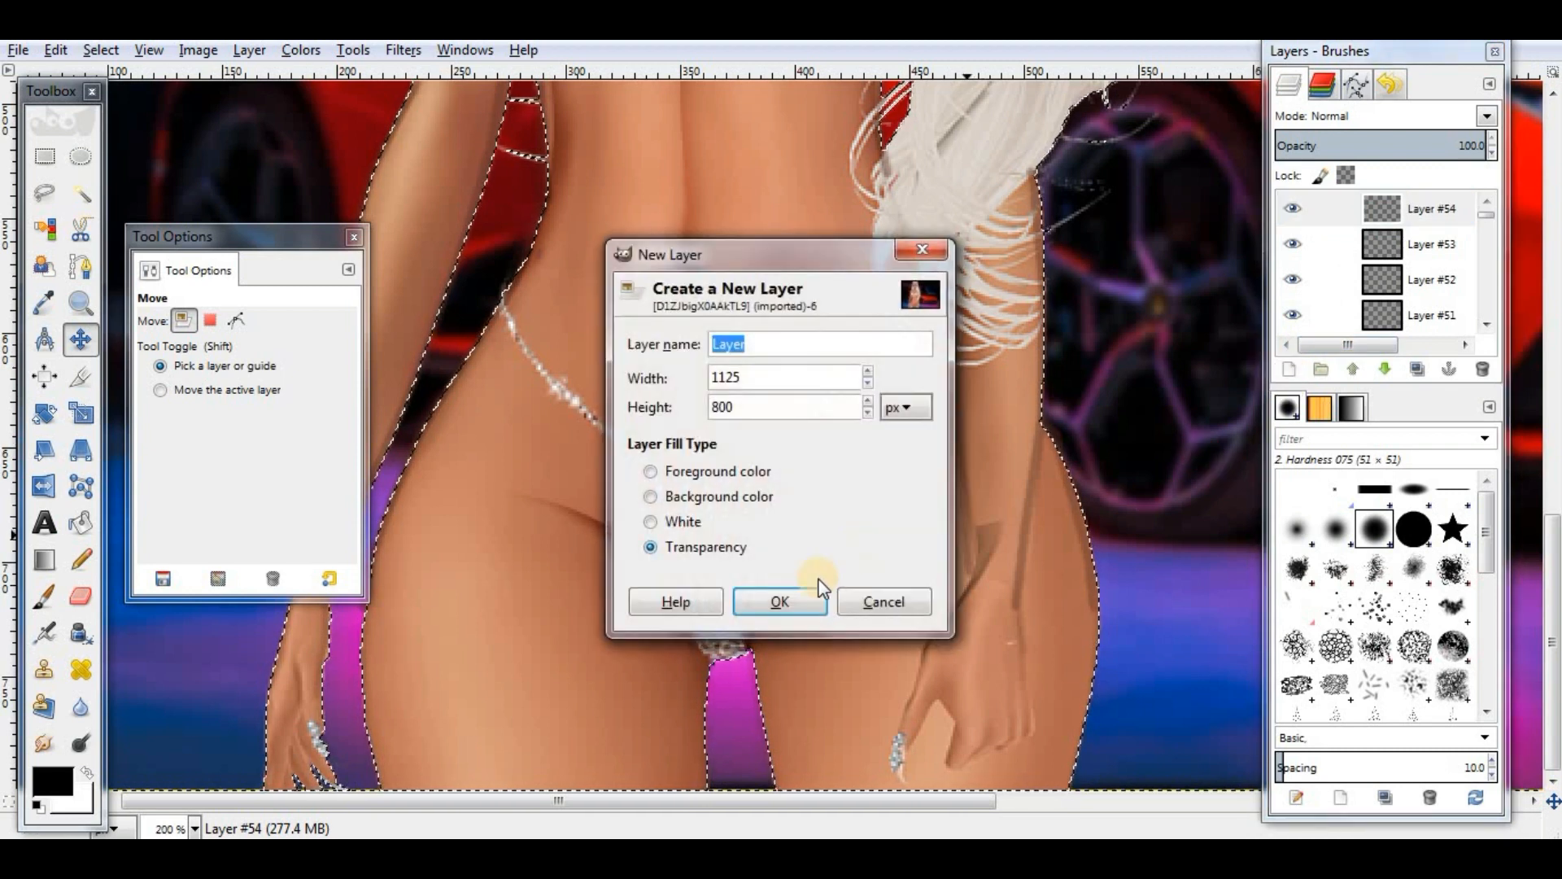
pyautogui.click(805, 598)
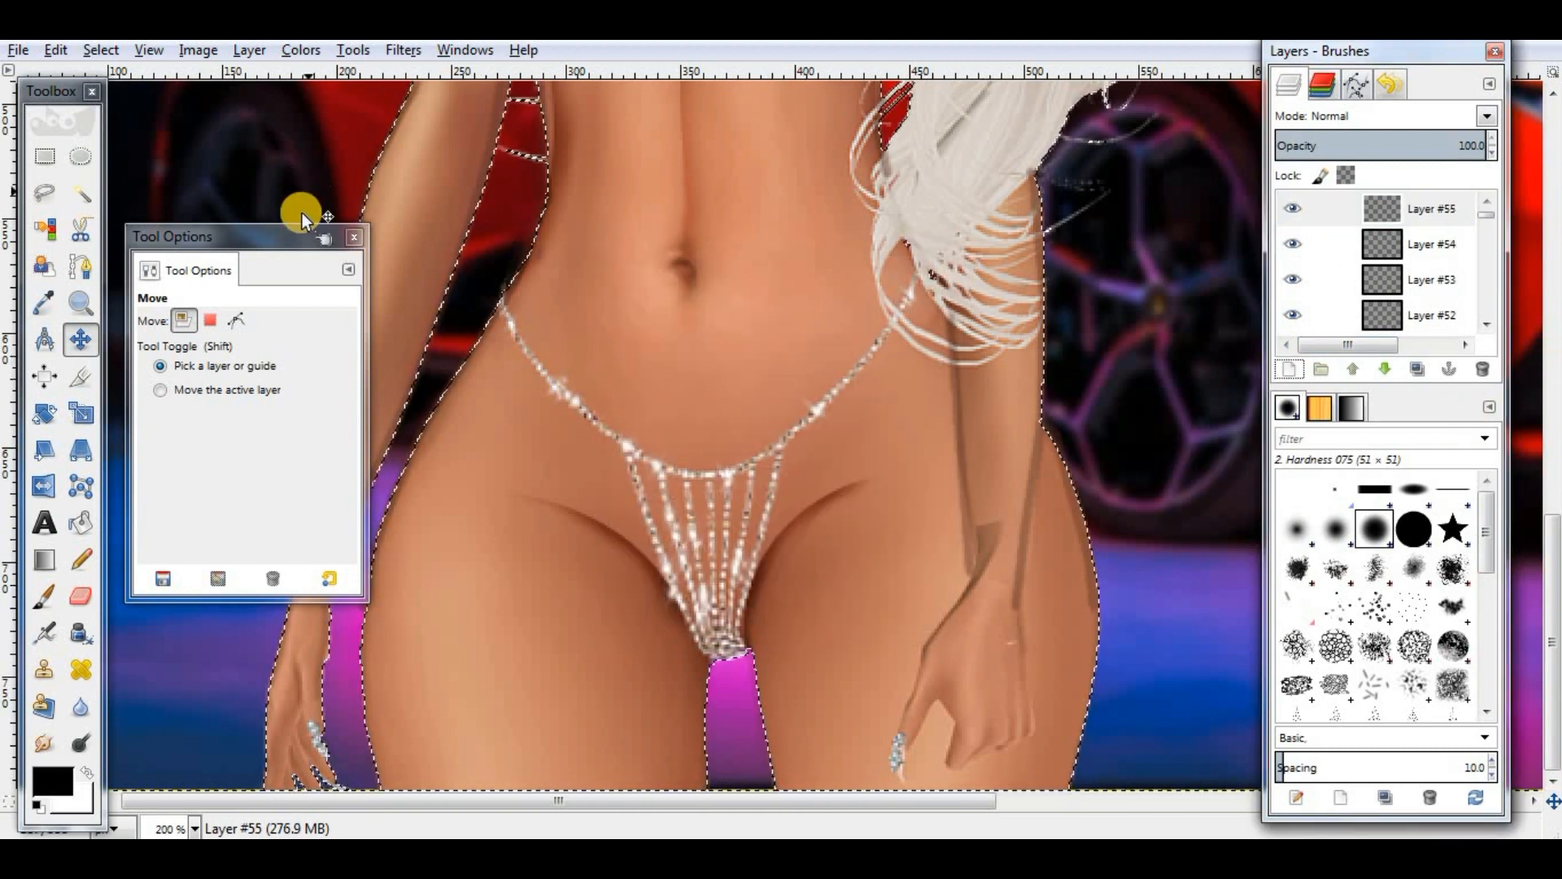
# Step: Reset the brush angle to 0 and airbrush black shadow along the outer thigh edges inside the silhouette selection
pyautogui.moveTo(286, 237); pyautogui.dragTo(298, 84)
pyautogui.click(46, 634)
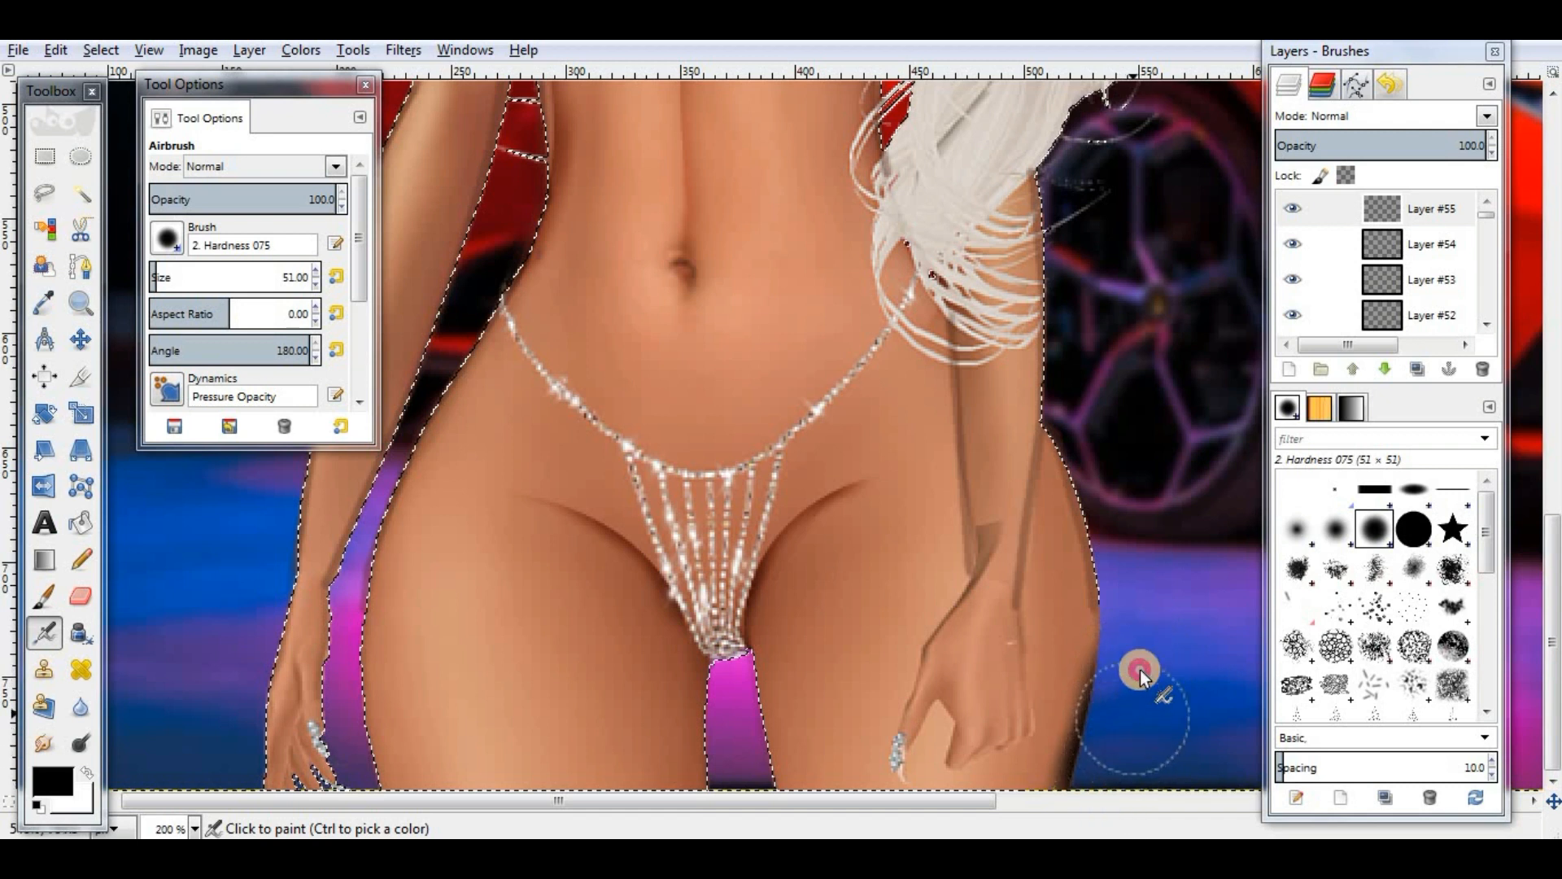
pyautogui.moveTo(1114, 721)
pyautogui.mouseDown()
pyautogui.moveTo(1099, 407)
pyautogui.moveTo(1119, 716)
pyautogui.mouseUp()
pyautogui.click(336, 350)
pyautogui.moveTo(269, 84); pyautogui.dragTo(201, 81)
pyautogui.moveTo(333, 569)
pyautogui.mouseDown()
pyautogui.moveTo(326, 753)
pyautogui.moveTo(329, 634)
pyautogui.moveTo(398, 464)
pyautogui.mouseUp()
# Step: Shade the strap-side hip edge in black with a size 20 brush and erase the excess along the arm
pyautogui.click(253, 285)
pyautogui.moveTo(522, 268); pyautogui.dragTo(350, 516)
pyautogui.click(81, 596)
pyautogui.moveTo(403, 370); pyautogui.dragTo(320, 539)
pyautogui.click(44, 633)
# Step: Shade the inner edge of the strap-side arm and the neighbouring waist in black, undoing the stray strokes
pyautogui.scroll(4, 505, 320)
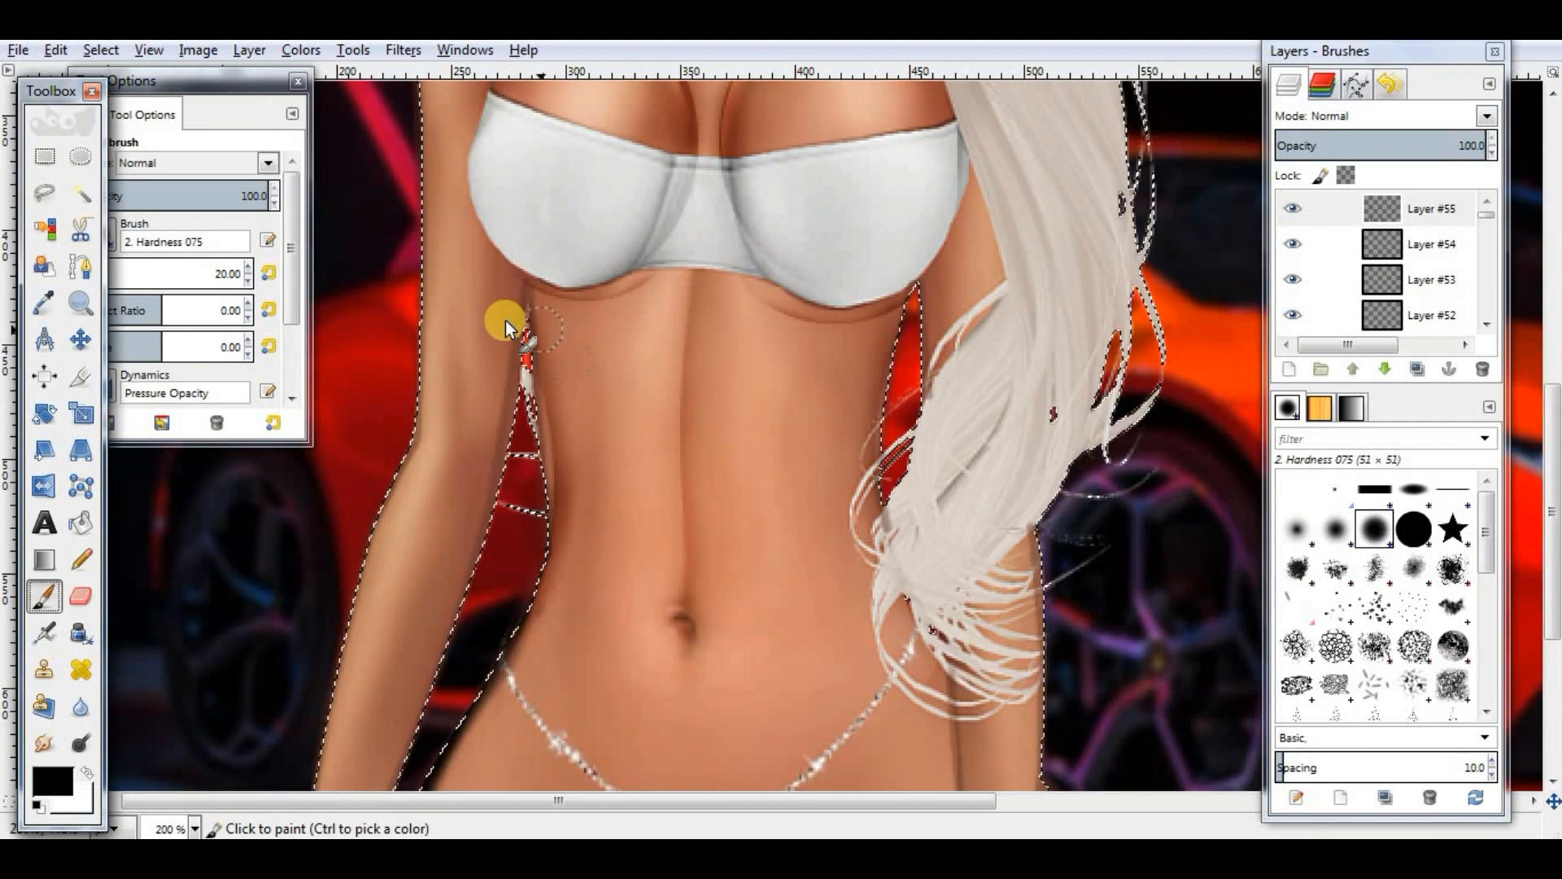
pyautogui.moveTo(527, 358); pyautogui.dragTo(510, 655)
pyautogui.hotkey('ctrl', 'z')
pyautogui.moveTo(531, 390)
pyautogui.mouseDown()
pyautogui.moveTo(538, 486)
pyautogui.moveTo(457, 592)
pyautogui.mouseUp()
pyautogui.scroll(-2, 457, 569)
pyautogui.moveTo(457, 443); pyautogui.dragTo(349, 711)
pyautogui.hotkey('ctrl', 'z')
pyautogui.keyDown('shift'); pyautogui.click(449, 496); pyautogui.keyUp('shift')
pyautogui.keyDown('shift'); pyautogui.click(525, 122); pyautogui.keyUp('shift')
# Step: Shade the outer edge of the strap-side arm in black from the wrist up toward the shoulder
pyautogui.click(283, 754)
pyautogui.keyDown('shift'); pyautogui.click(345, 397); pyautogui.keyUp('shift')
pyautogui.keyDown('shift'); pyautogui.click(413, 264); pyautogui.keyUp('shift')
pyautogui.scroll(4, 415, 261)
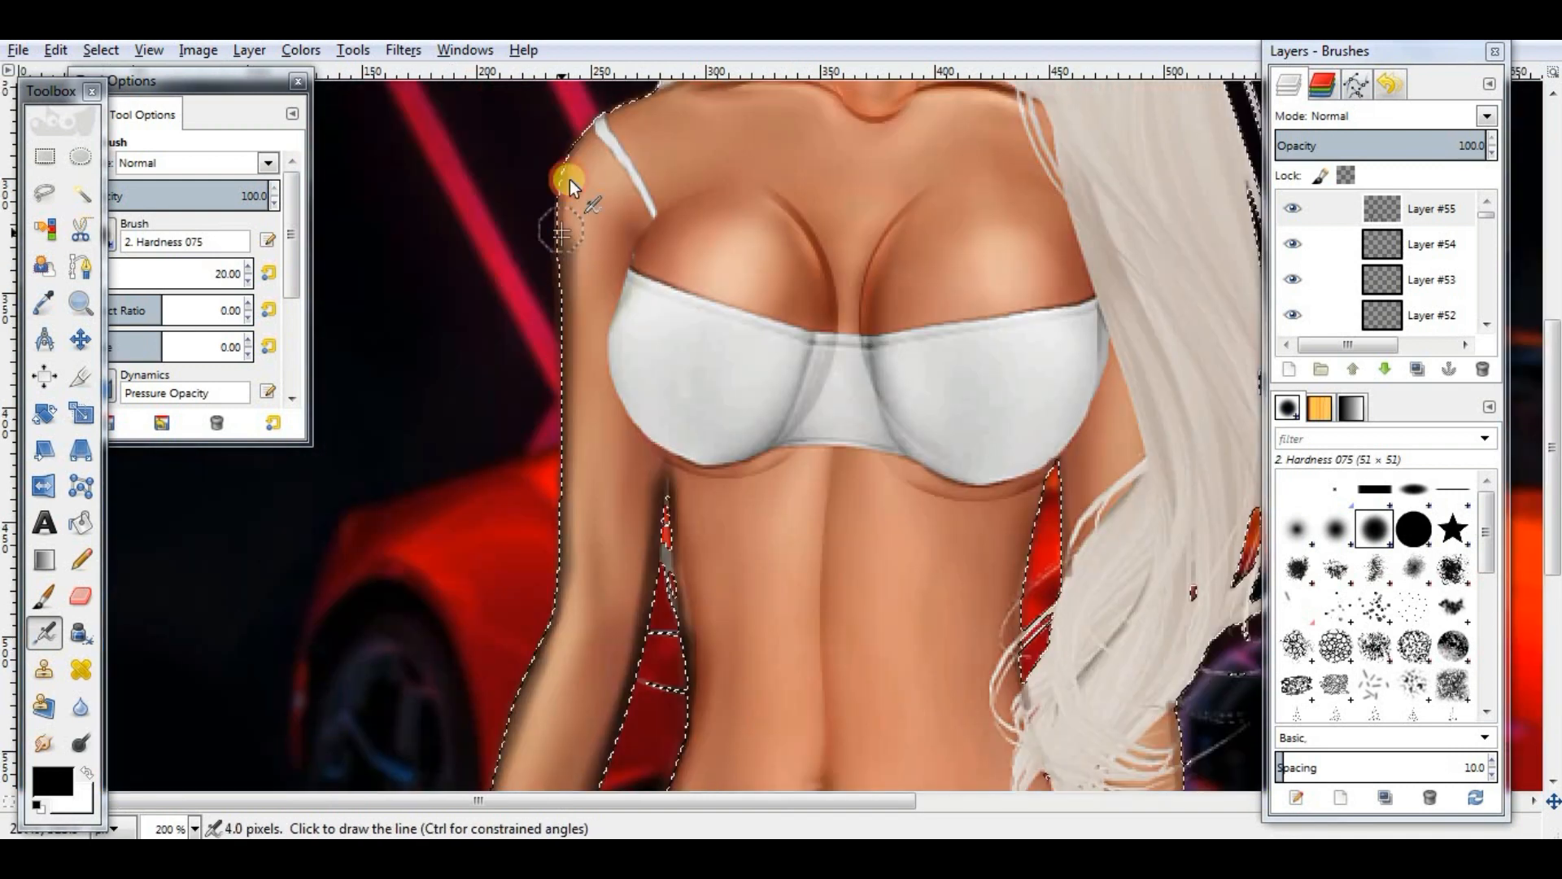
# Step: Shade the hair-side forearm's inner edge, the gap between the thighs and the strap-side hand in black
pyautogui.scroll(-2, 569, 179)
pyautogui.click(1073, 306)
pyautogui.scroll(-2, 1073, 423)
pyautogui.click(1094, 504)
pyautogui.keyDown('shift'); pyautogui.click(1105, 738); pyautogui.keyUp('shift')
pyautogui.scroll(-2, 1107, 733)
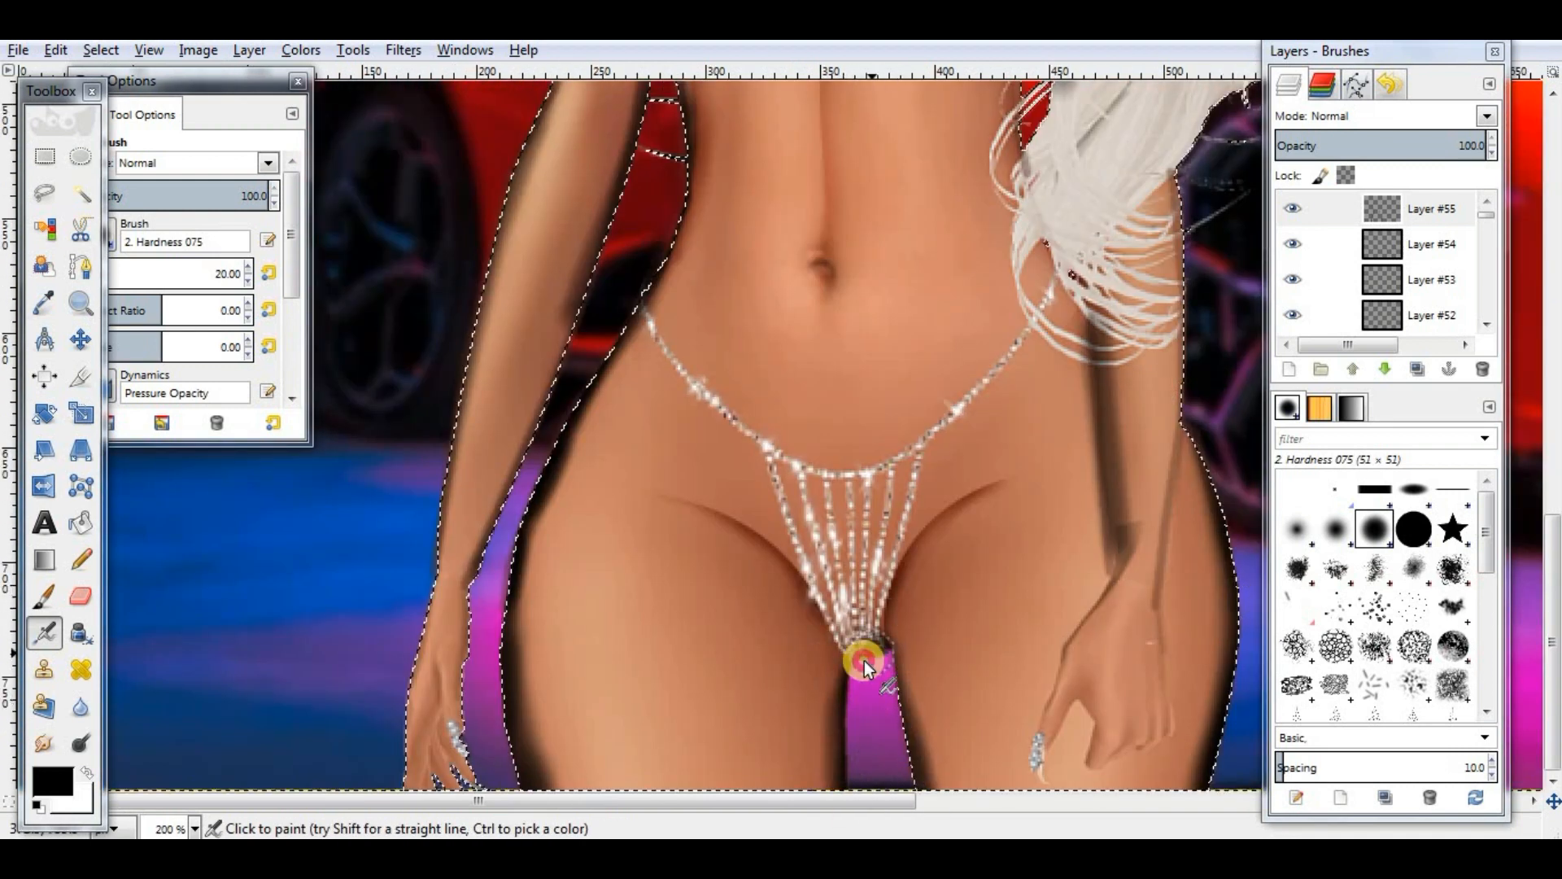
pyautogui.click(864, 660)
pyautogui.click(466, 627)
# Step: Clear the silhouette selection and apply a blur filter to the body edge shadows at 100% zoom
pyautogui.click(101, 50)
pyautogui.click(122, 96)
pyautogui.click(195, 828)
pyautogui.click(169, 736)
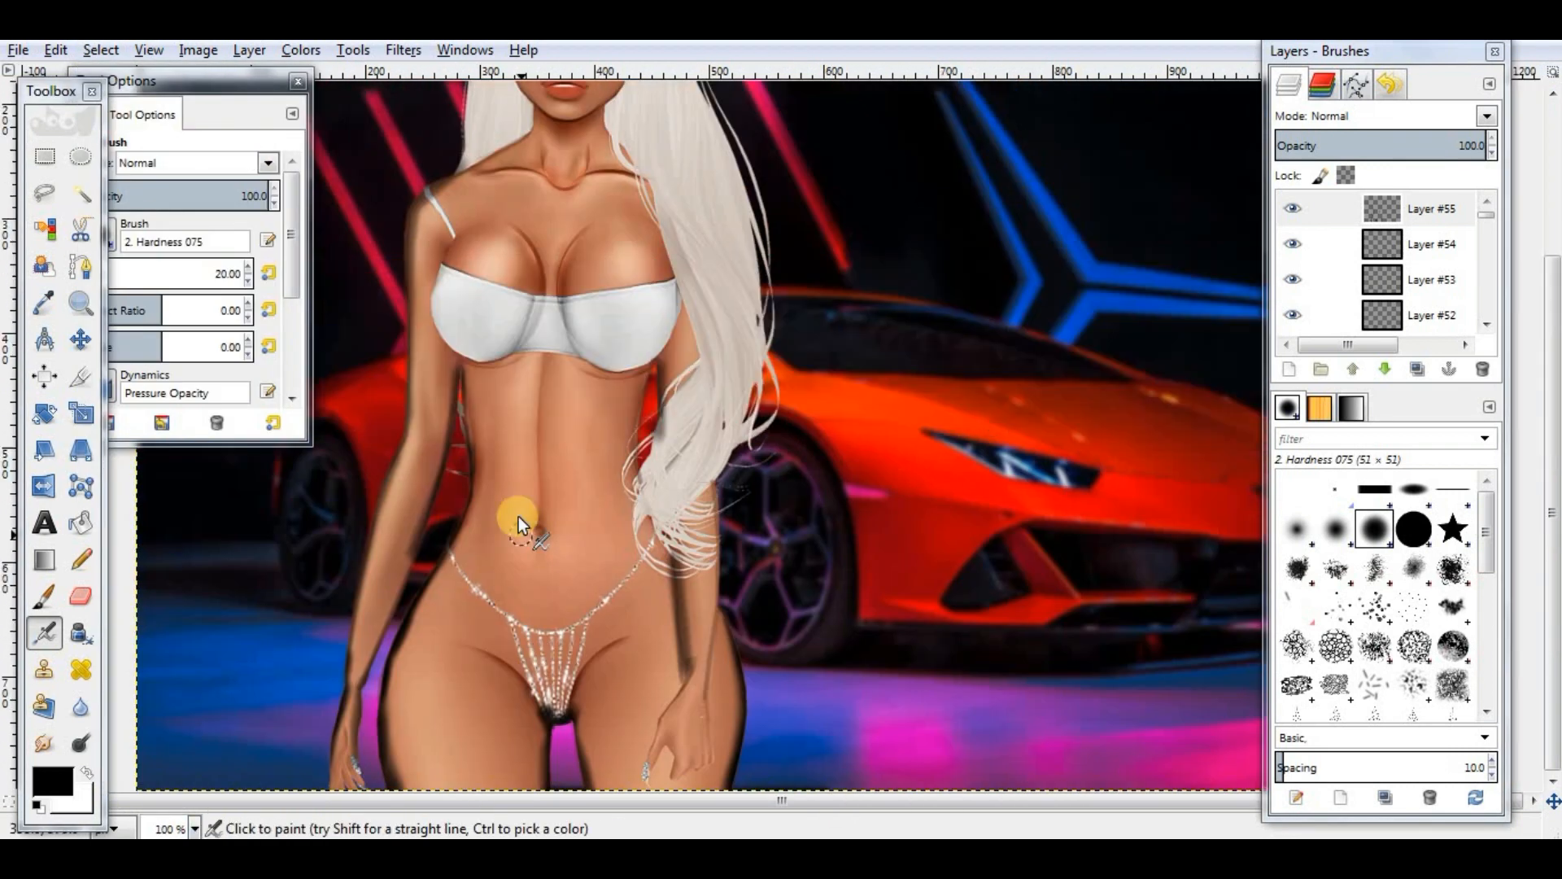
pyautogui.scroll(2, 519, 515)
pyautogui.click(404, 49)
pyautogui.click(732, 196)
pyautogui.click(847, 694)
# Step: Change the body edge shadow layer's blend mode and add a new layer above it
pyautogui.click(1487, 118)
pyautogui.click(1350, 354)
pyautogui.click(1289, 369)
pyautogui.click(802, 627)
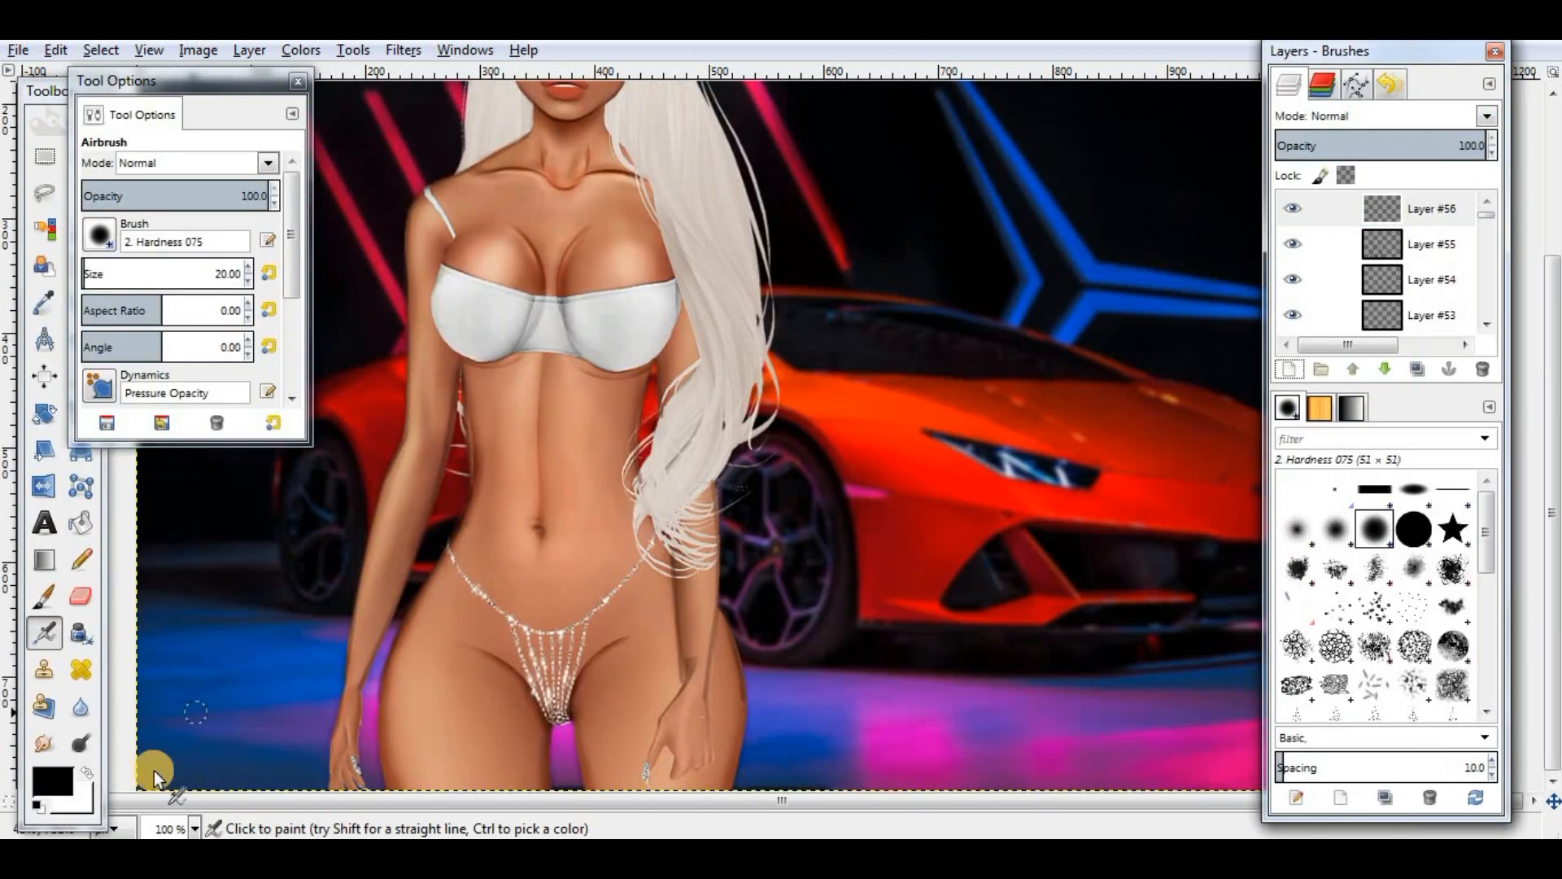
# Step: Sample skin colours such as c58165 at 300% zoom and airbrush over the dark patch at the hair-side wrist
pyautogui.click(194, 828)
pyautogui.click(53, 781)
pyautogui.click(1113, 451)
pyautogui.click(529, 370)
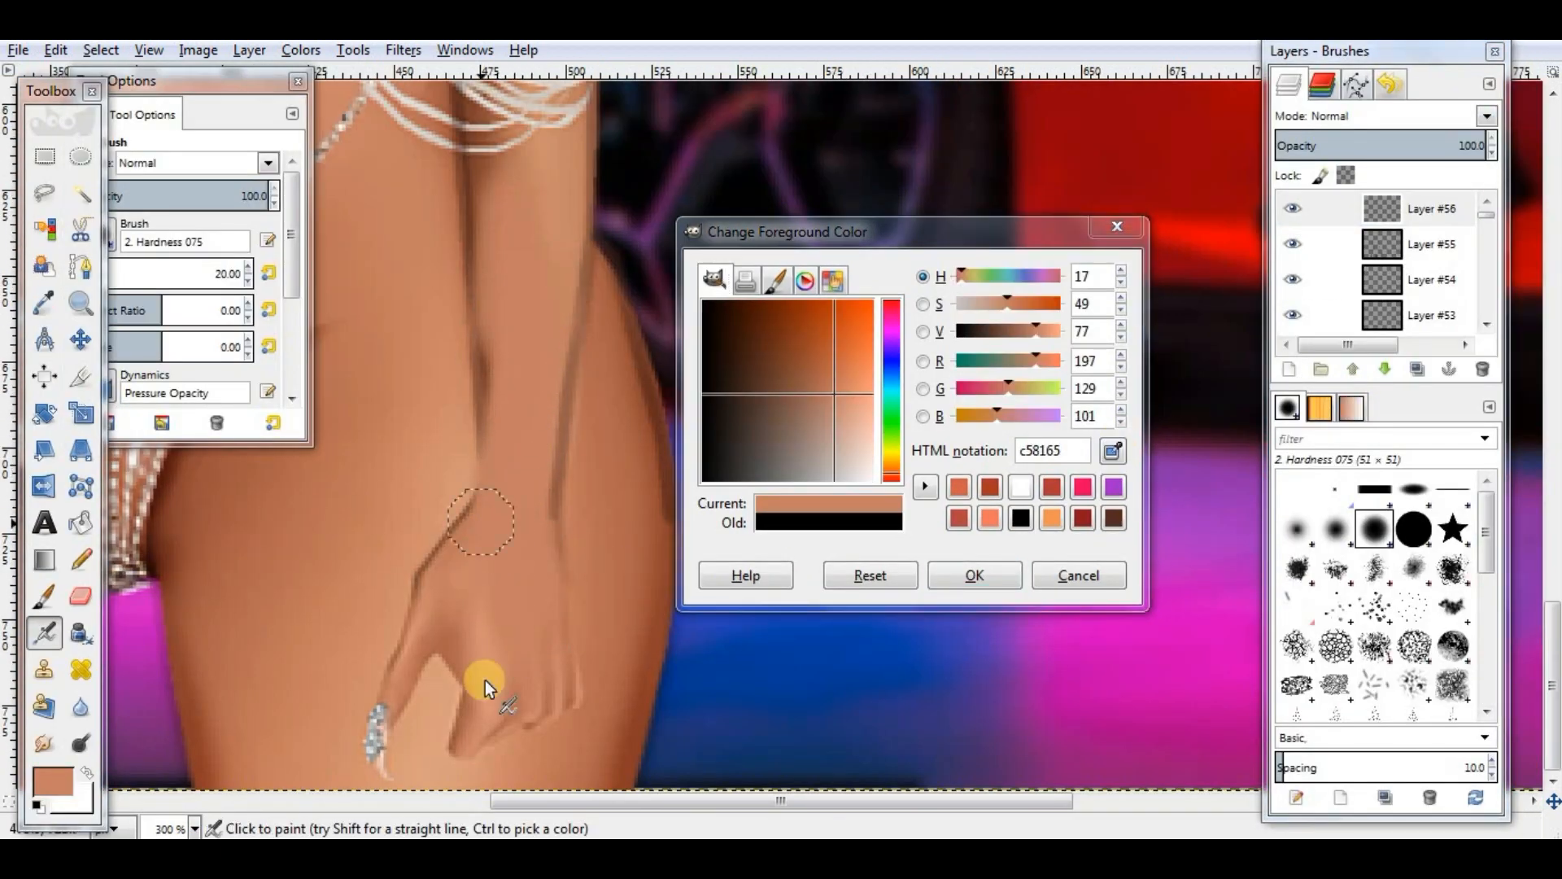
pyautogui.moveTo(700, 800); pyautogui.dragTo(315, 801)
pyautogui.click(515, 394)
pyautogui.click(975, 576)
# Step: On a new layer, outline the inner edge of the strap-side arm with straight black Paintbrush lines at size 8
pyautogui.click(1289, 370)
pyautogui.click(802, 627)
pyautogui.click(45, 596)
pyautogui.click(45, 777)
pyautogui.click(248, 281)
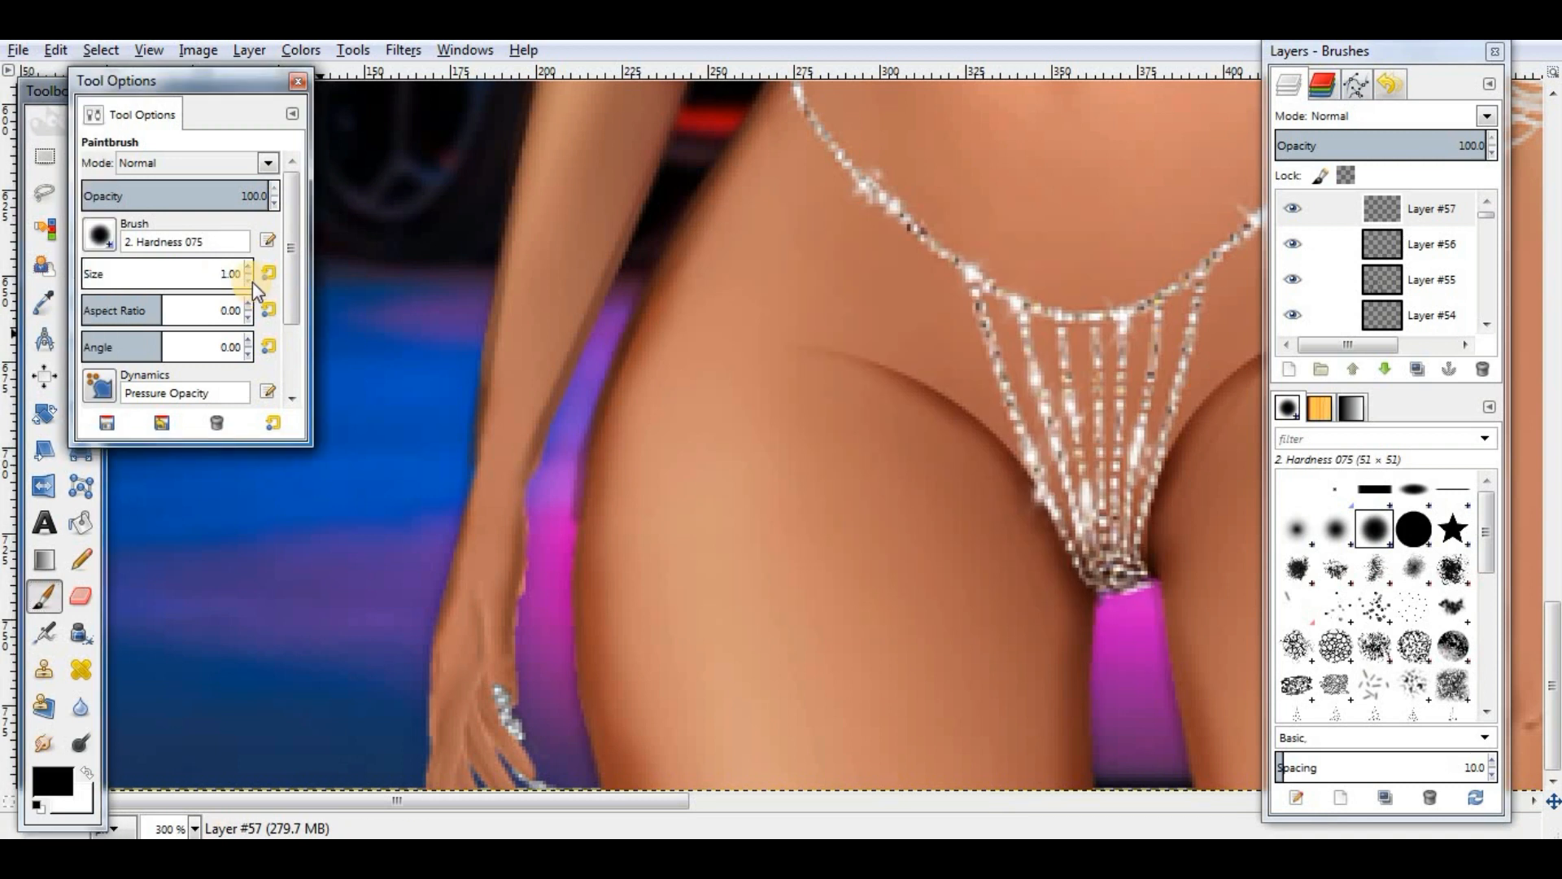
pyautogui.click(248, 267)
pyautogui.moveTo(188, 81); pyautogui.dragTo(219, 209)
pyautogui.keyDown('shift'); pyautogui.click(516, 684); pyautogui.keyUp('shift')
pyautogui.scroll(5, 692, 407)
pyautogui.keyDown('shift'); pyautogui.click(691, 436); pyautogui.keyUp('shift')
pyautogui.scroll(5, 765, 244)
pyautogui.keyDown('shift'); pyautogui.click(851, 628); pyautogui.keyUp('shift')
# Step: Outline the strap-side neck and shoulder with connected straight black lines
pyautogui.keyDown('shift'); pyautogui.click(1036, 240); pyautogui.keyUp('shift')
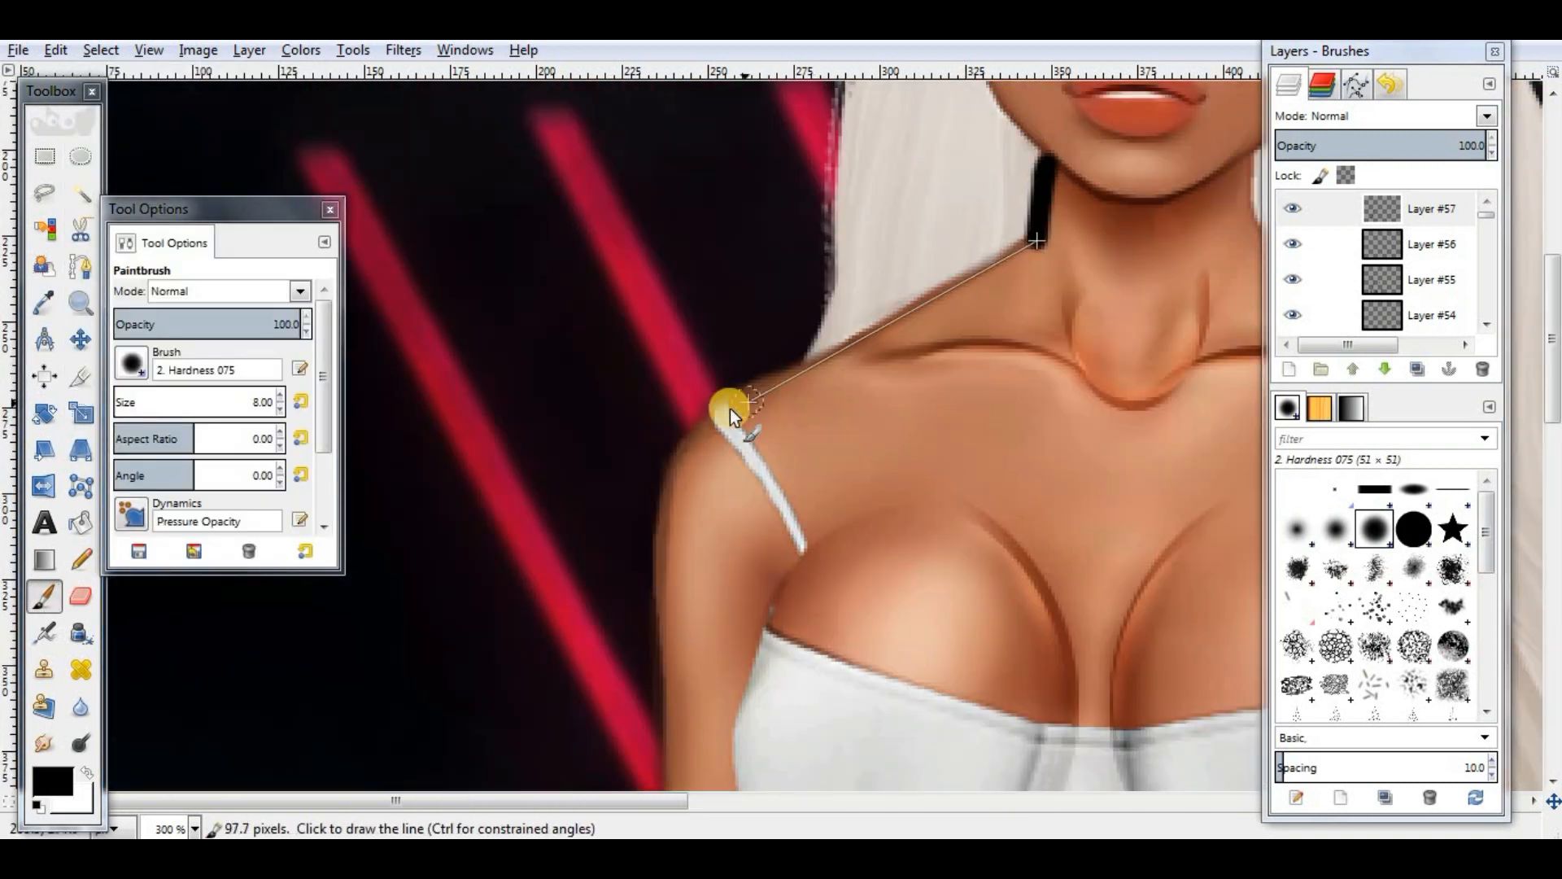
pyautogui.keyDown('shift'); pyautogui.click(719, 414); pyautogui.keyUp('shift')
pyautogui.keyDown('shift'); pyautogui.click(663, 519); pyautogui.keyUp('shift')
# Step: Continue the black outline down the outer edge of the strap-side arm to the wrist
pyautogui.scroll(-12, 664, 488)
pyautogui.keyDown('shift'); pyautogui.click(574, 290); pyautogui.keyUp('shift')
pyautogui.keyDown('shift'); pyautogui.click(537, 415); pyautogui.keyUp('shift')
pyautogui.scroll(5, 484, 631)
pyautogui.scroll(-9, 482, 628)
pyautogui.keyDown('shift'); pyautogui.click(427, 670); pyautogui.keyUp('shift')
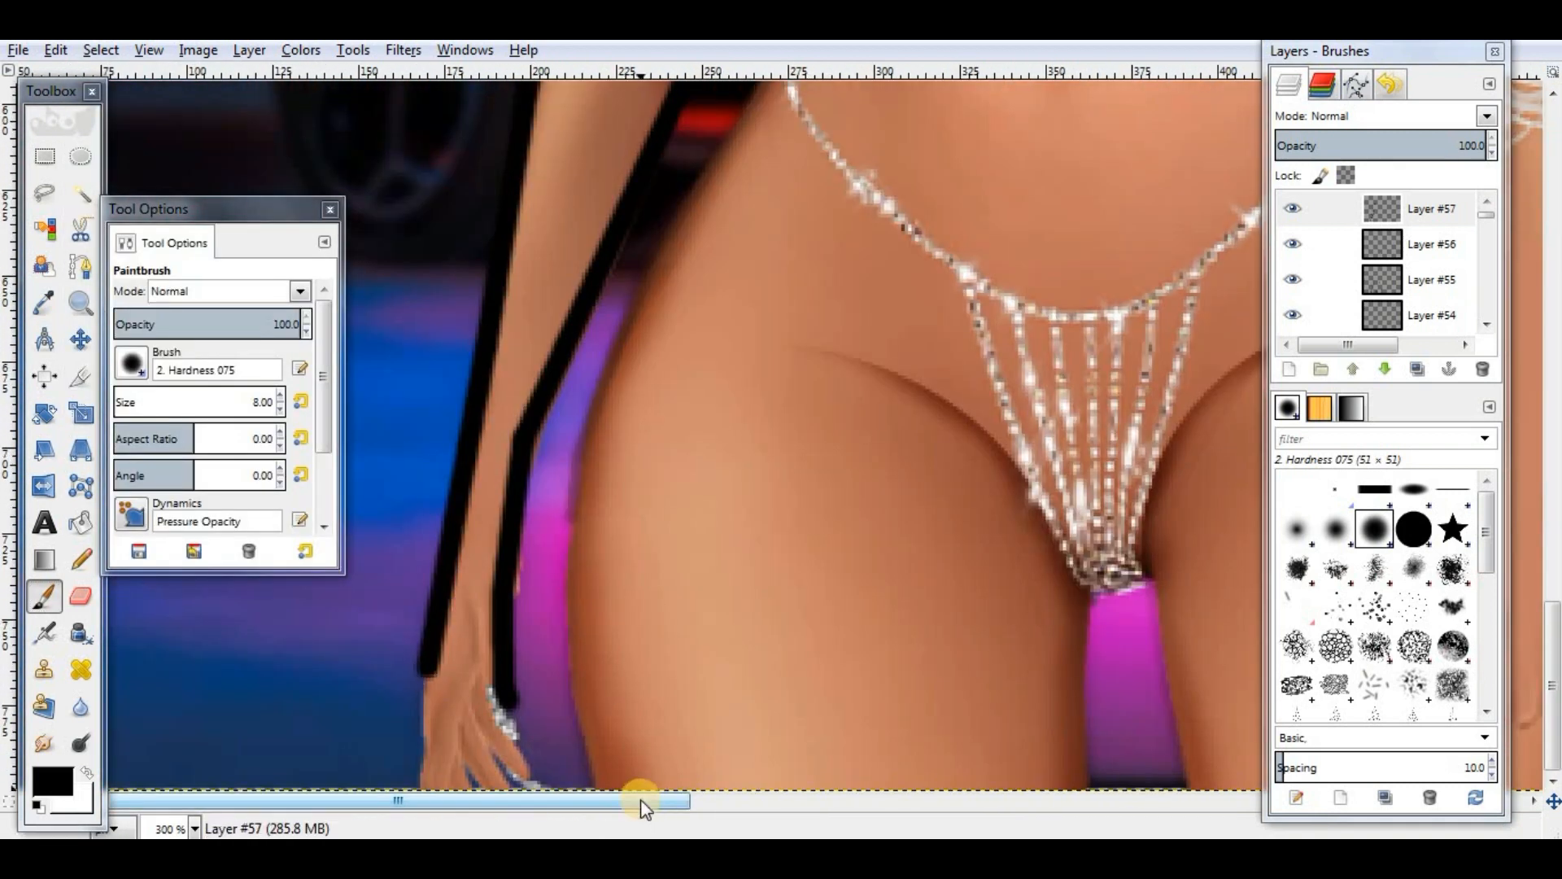
# Step: Continue the thick black outline along the strap-side waist, hip and thigh with straight Paintbrush lines
pyautogui.scroll(4, 651, 456)
pyautogui.keyDown('shift'); pyautogui.click(652, 467); pyautogui.keyUp('shift')
pyautogui.keyDown('shift'); pyautogui.click(591, 619); pyautogui.keyUp('shift')
pyautogui.moveTo(569, 801); pyautogui.dragTo(859, 799)
pyautogui.keyDown('shift'); pyautogui.click(807, 786); pyautogui.keyUp('shift')
# Step: Outline the hair-side arm and the gap between that arm and the torso with straight black lines
pyautogui.click(592, 781)
pyautogui.keyDown('shift'); pyautogui.click(605, 392); pyautogui.keyUp('shift')
pyautogui.keyDown('shift'); pyautogui.click(559, 243); pyautogui.keyUp('shift')
pyautogui.scroll(5, 553, 240)
pyautogui.keyDown('shift'); pyautogui.click(540, 231); pyautogui.keyUp('shift')
pyautogui.scroll(-5, 529, 326)
pyautogui.scroll(12, 366, 570)
pyautogui.click(367, 384)
pyautogui.keyDown('shift'); pyautogui.click(377, 554); pyautogui.keyUp('shift')
pyautogui.moveTo(228, 209); pyautogui.dragTo(630, 187)
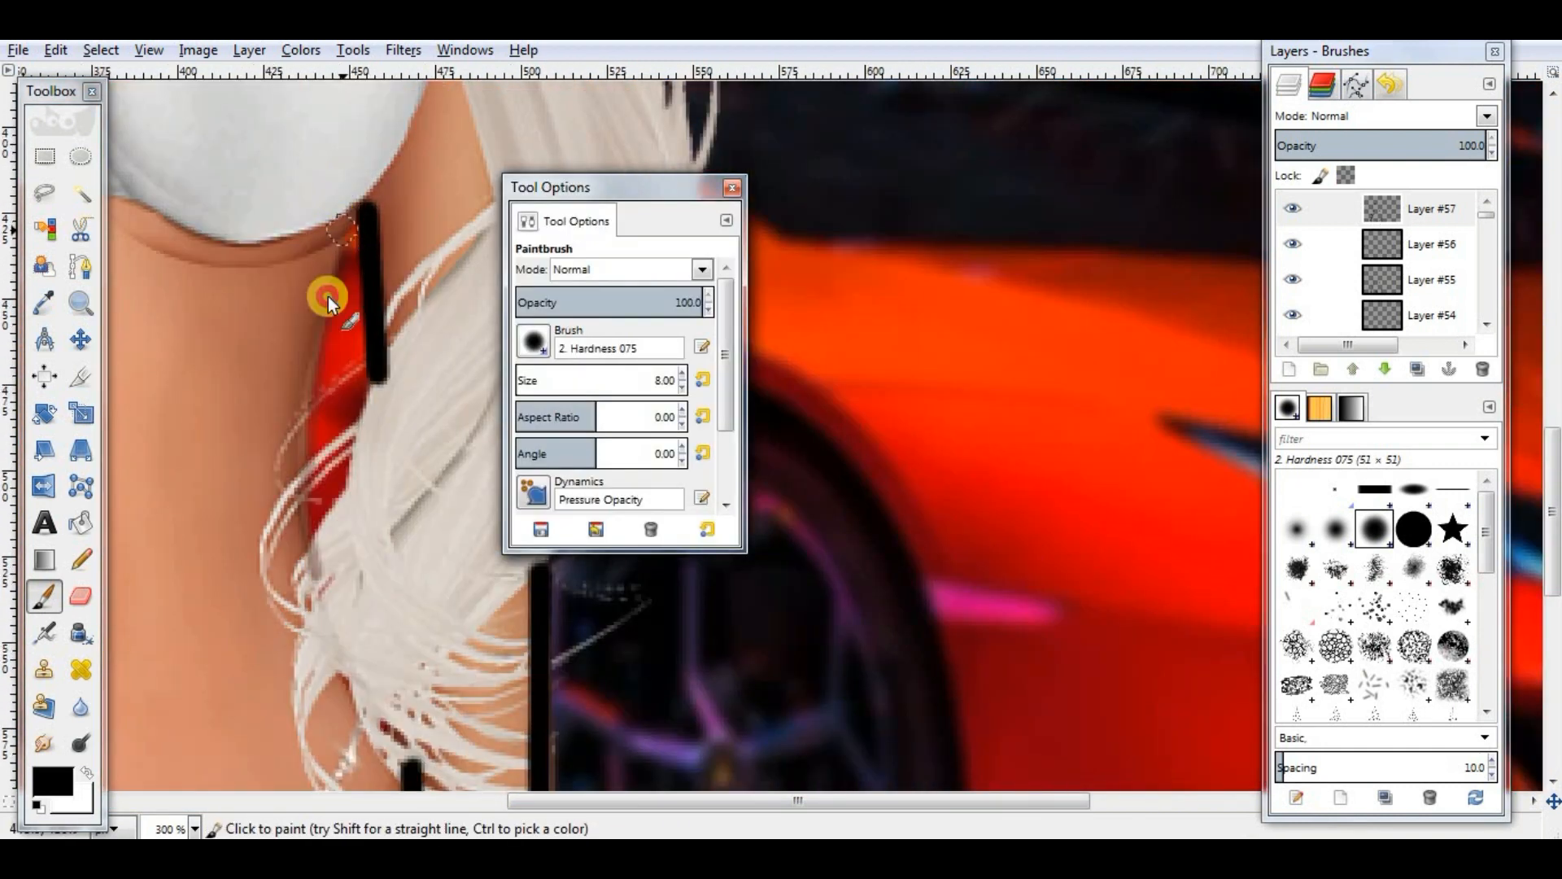
pyautogui.scroll(7, 328, 296)
# Step: Blur the thick black outline layer and change its blend mode
pyautogui.moveTo(595, 801); pyautogui.dragTo(359, 805)
pyautogui.press('-')
pyautogui.moveTo(602, 187)
pyautogui.mouseDown()
pyautogui.moveTo(312, 122)
pyautogui.moveTo(984, 161)
pyautogui.mouseUp()
pyautogui.click(409, 50)
pyautogui.click(768, 562)
pyautogui.click(795, 659)
pyautogui.click(1487, 117)
# Step: On a new layer, airbrush black contour shading along the torso sides, outer and inner thighs and beneath the bust
pyautogui.press('-')
pyautogui.scroll(-3, 780, 408)
pyautogui.press('a')
pyautogui.hotkey('ctrl', 'shift', 'n')
pyautogui.press('Return')
pyautogui.moveTo(475, 392); pyautogui.dragTo(464, 524)
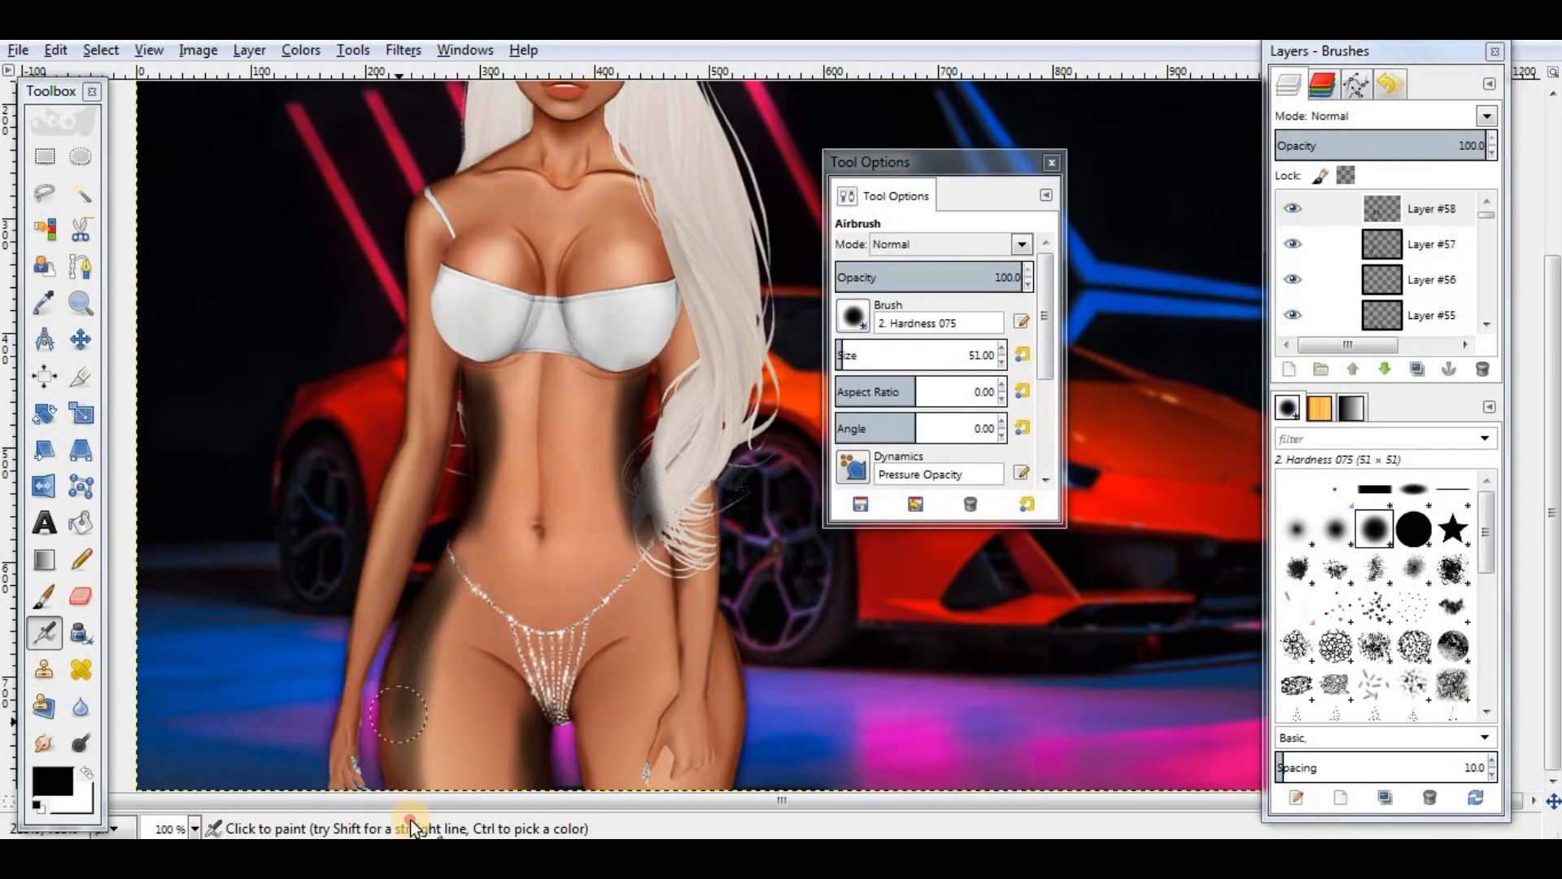
pyautogui.moveTo(410, 822); pyautogui.dragTo(406, 823)
pyautogui.moveTo(596, 787); pyautogui.dragTo(631, 641)
pyautogui.moveTo(530, 709); pyautogui.dragTo(427, 653)
pyautogui.moveTo(732, 786); pyautogui.dragTo(718, 623)
pyautogui.moveTo(537, 355); pyautogui.dragTo(503, 371)
# Step: Reduce the Airbrush size to 38 and shade both arms in black
pyautogui.moveTo(920, 361); pyautogui.dragTo(908, 411)
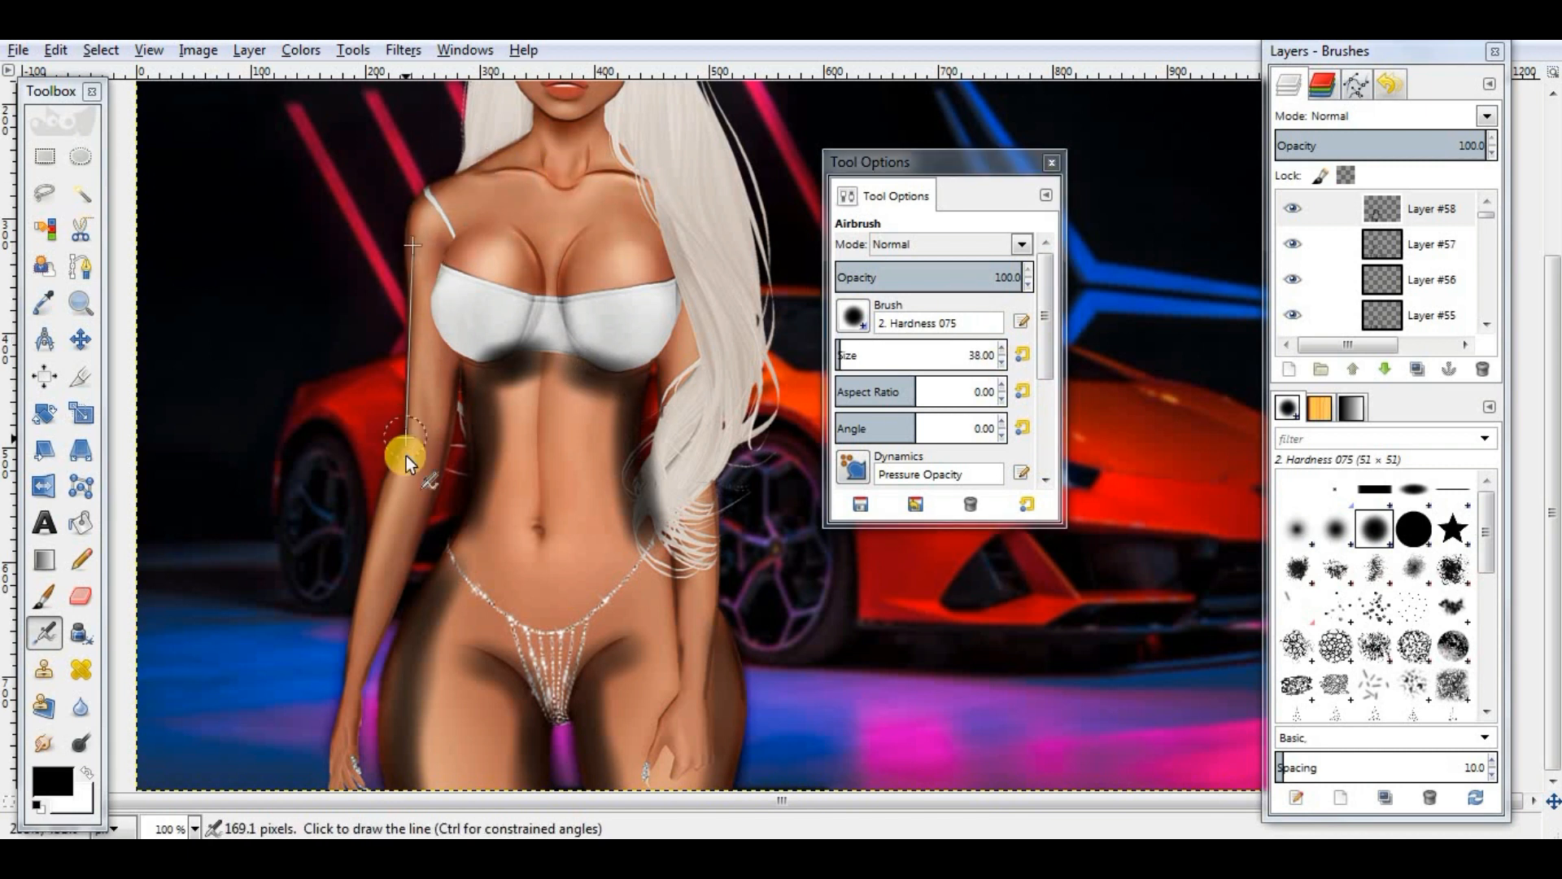
pyautogui.moveTo(411, 398); pyautogui.dragTo(350, 667)
pyautogui.moveTo(714, 511); pyautogui.dragTo(713, 594)
# Step: Blur the black contour shading layer and change its blend mode
pyautogui.click(403, 50)
pyautogui.click(740, 203)
pyautogui.click(828, 689)
pyautogui.click(1486, 116)
pyautogui.click(1326, 319)
# Step: On a new layer, paint white Paintbrush highlights down the thighs, abdomen, shoulder and strap-side arm
pyautogui.hotkey('ctrl', 'shift', 'n')
pyautogui.press('Return')
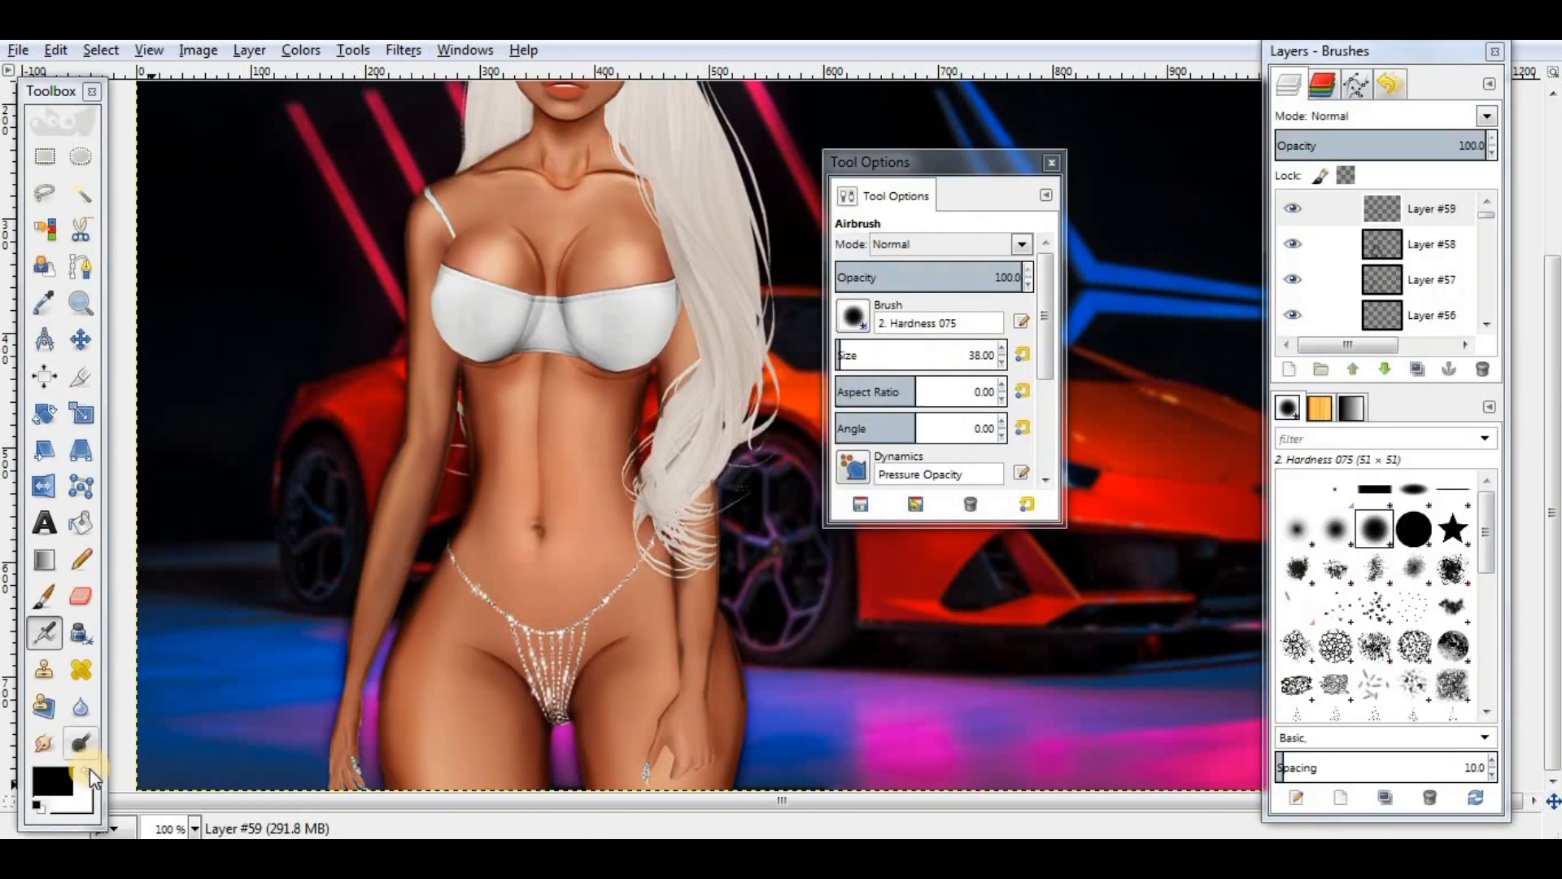
pyautogui.click(87, 772)
pyautogui.click(45, 596)
pyautogui.click(1022, 355)
pyautogui.moveTo(449, 694); pyautogui.dragTo(445, 787)
pyautogui.moveTo(644, 685); pyautogui.dragTo(650, 788)
pyautogui.moveTo(574, 398); pyautogui.dragTo(568, 491)
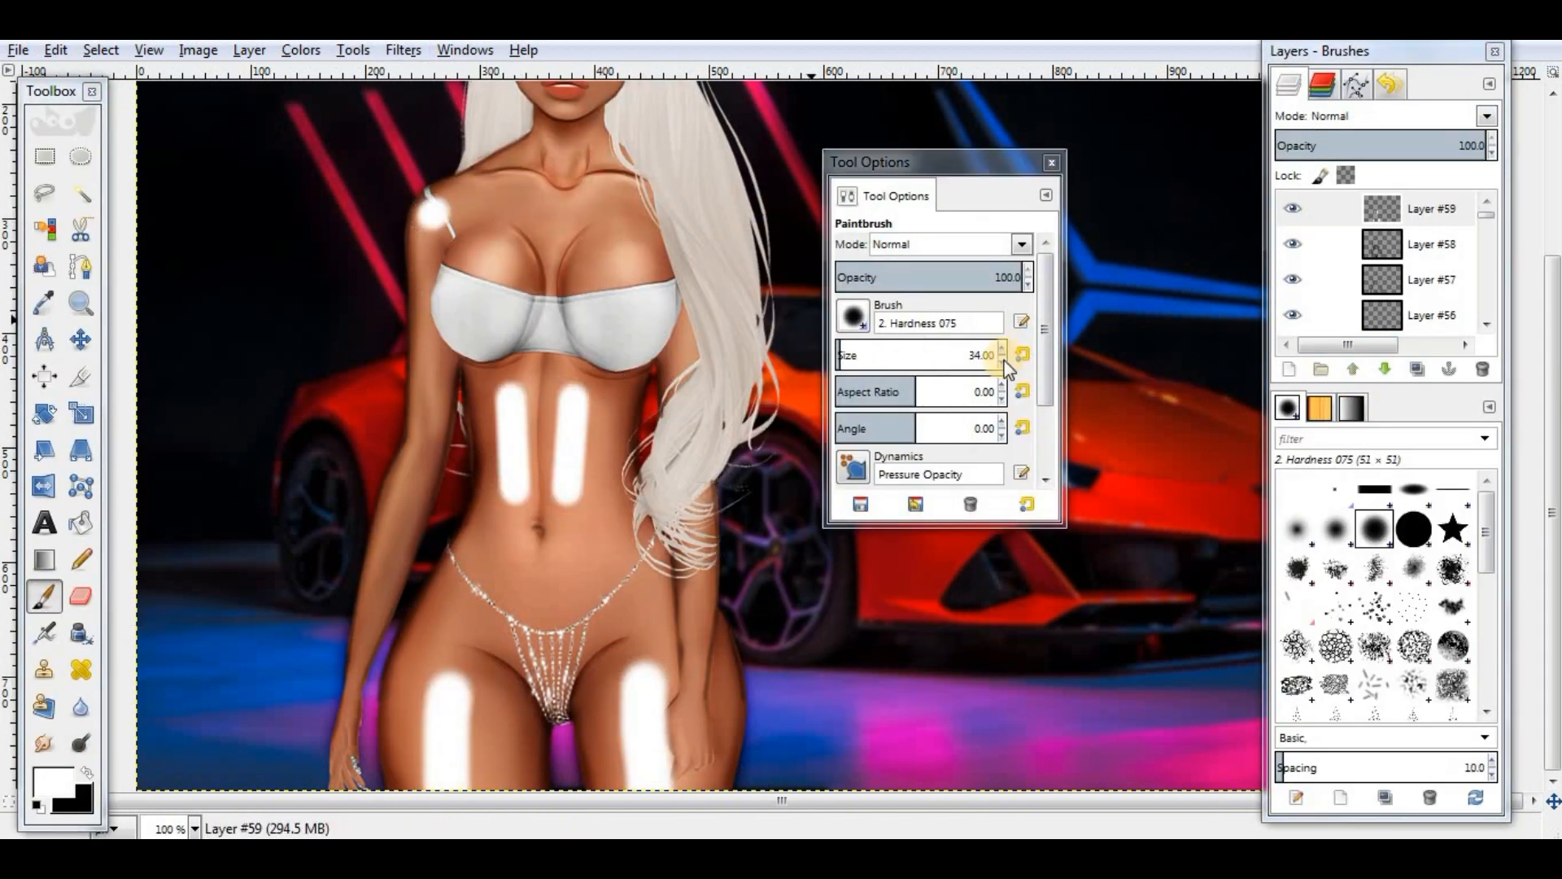
pyautogui.scroll(-7, 1009, 368)
pyautogui.moveTo(431, 350); pyautogui.dragTo(375, 591)
# Step: Smudge the white body highlights and set their layer to Overlay at 56.2 opacity
pyautogui.click(39, 743)
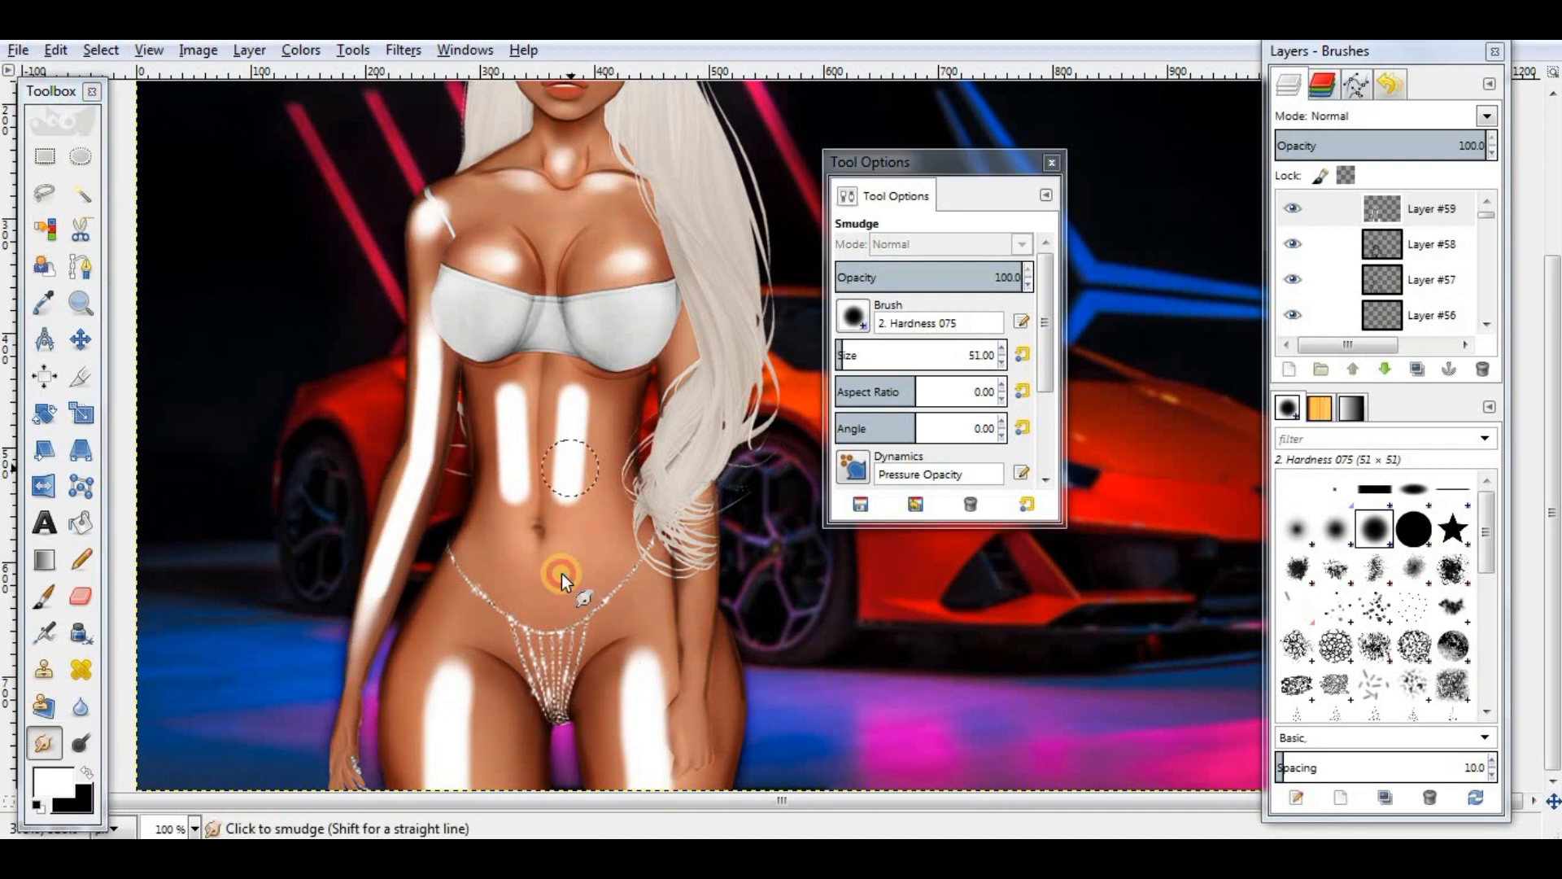
pyautogui.press('Tab')
pyautogui.press('Tab')
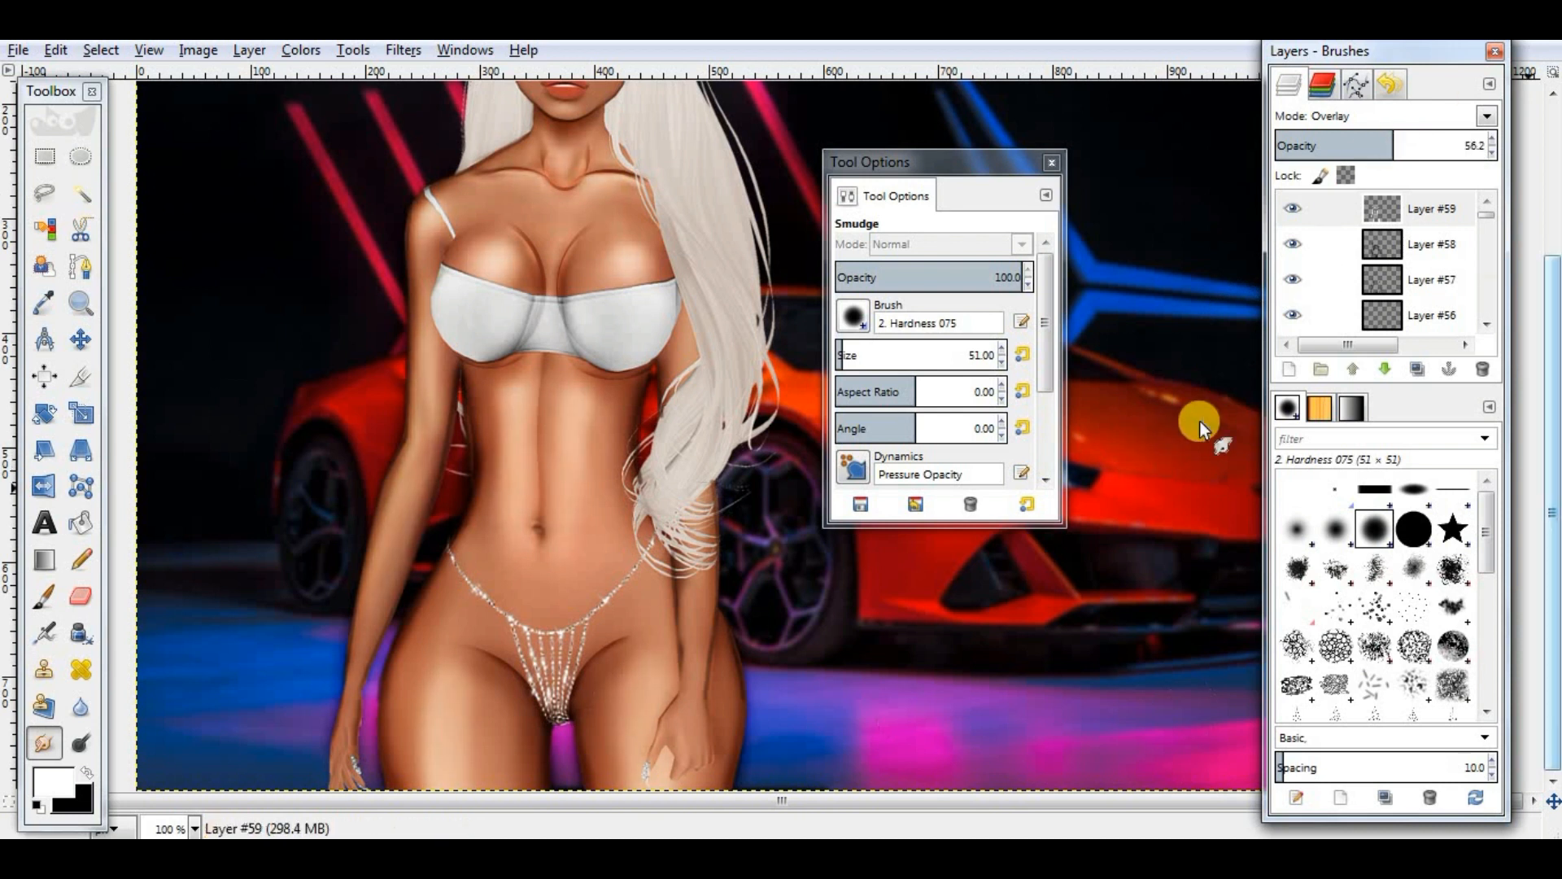
# Step: Smudge the abdomen highlight with a smaller brush, and add and soften a white highlight on the hair-side hand
pyautogui.click(1002, 360)
pyautogui.click(565, 443)
pyautogui.click(44, 596)
pyautogui.click(661, 682)
pyautogui.click(44, 743)
pyautogui.click(654, 667)
# Step: On a new layer, outline the inner edge of the hair-side arm in black with the Hardness 100 Paintbrush at size 3
pyautogui.click(1289, 369)
pyautogui.click(87, 772)
pyautogui.click(1414, 528)
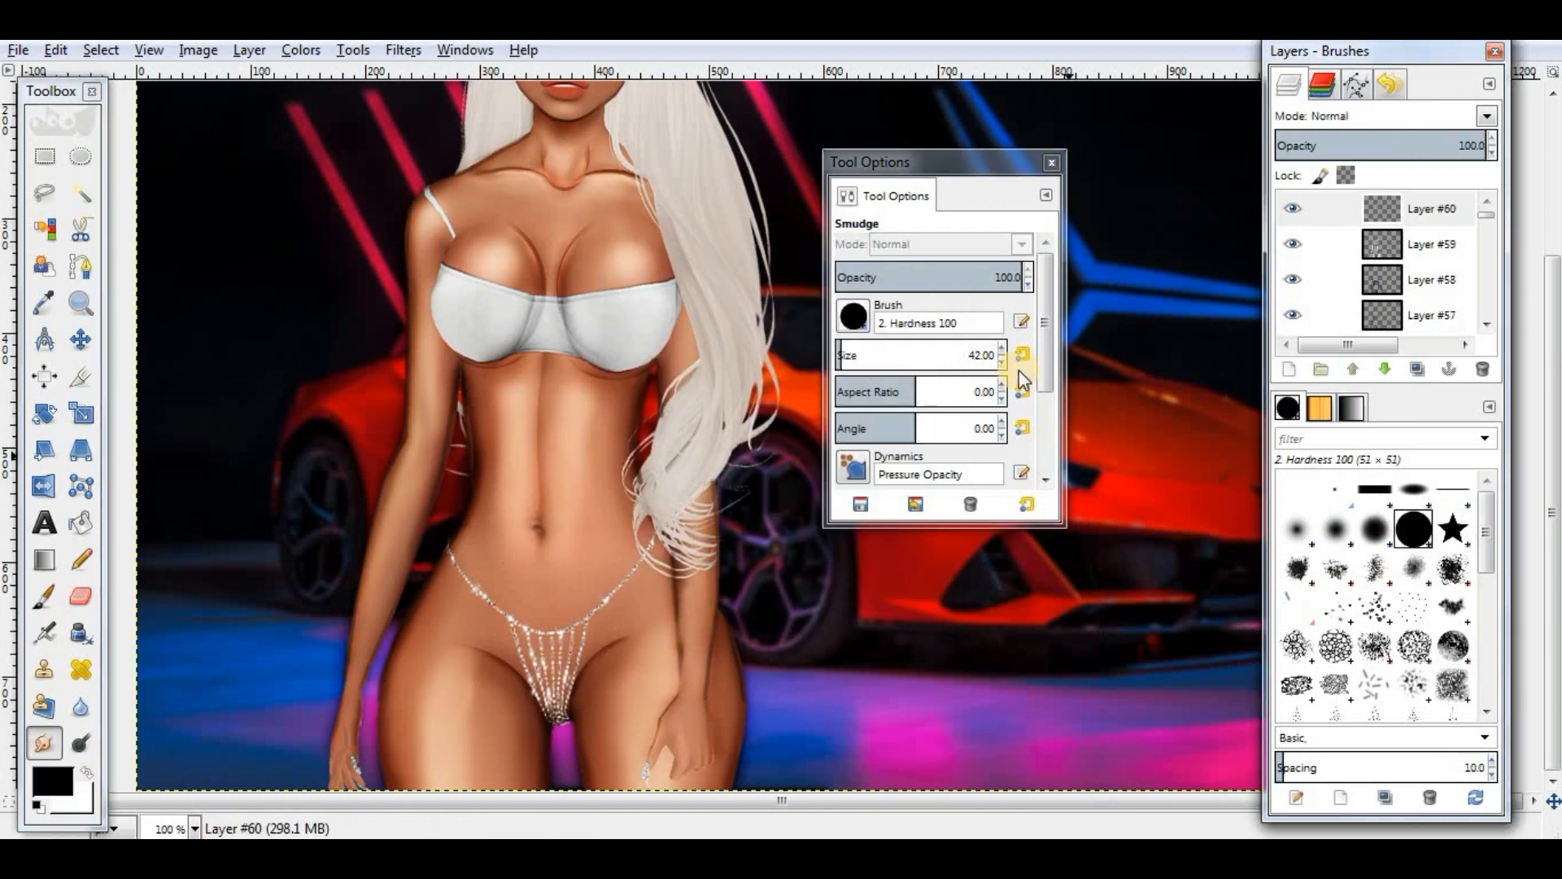
pyautogui.click(1002, 362)
pyautogui.click(195, 828)
pyautogui.click(185, 642)
pyautogui.scroll(-9, 481, 423)
pyautogui.click(44, 596)
pyautogui.click(460, 94)
pyautogui.keyDown('shift'); pyautogui.click(481, 387); pyautogui.keyUp('shift')
pyautogui.keyDown('shift'); pyautogui.click(477, 499); pyautogui.keyUp('shift')
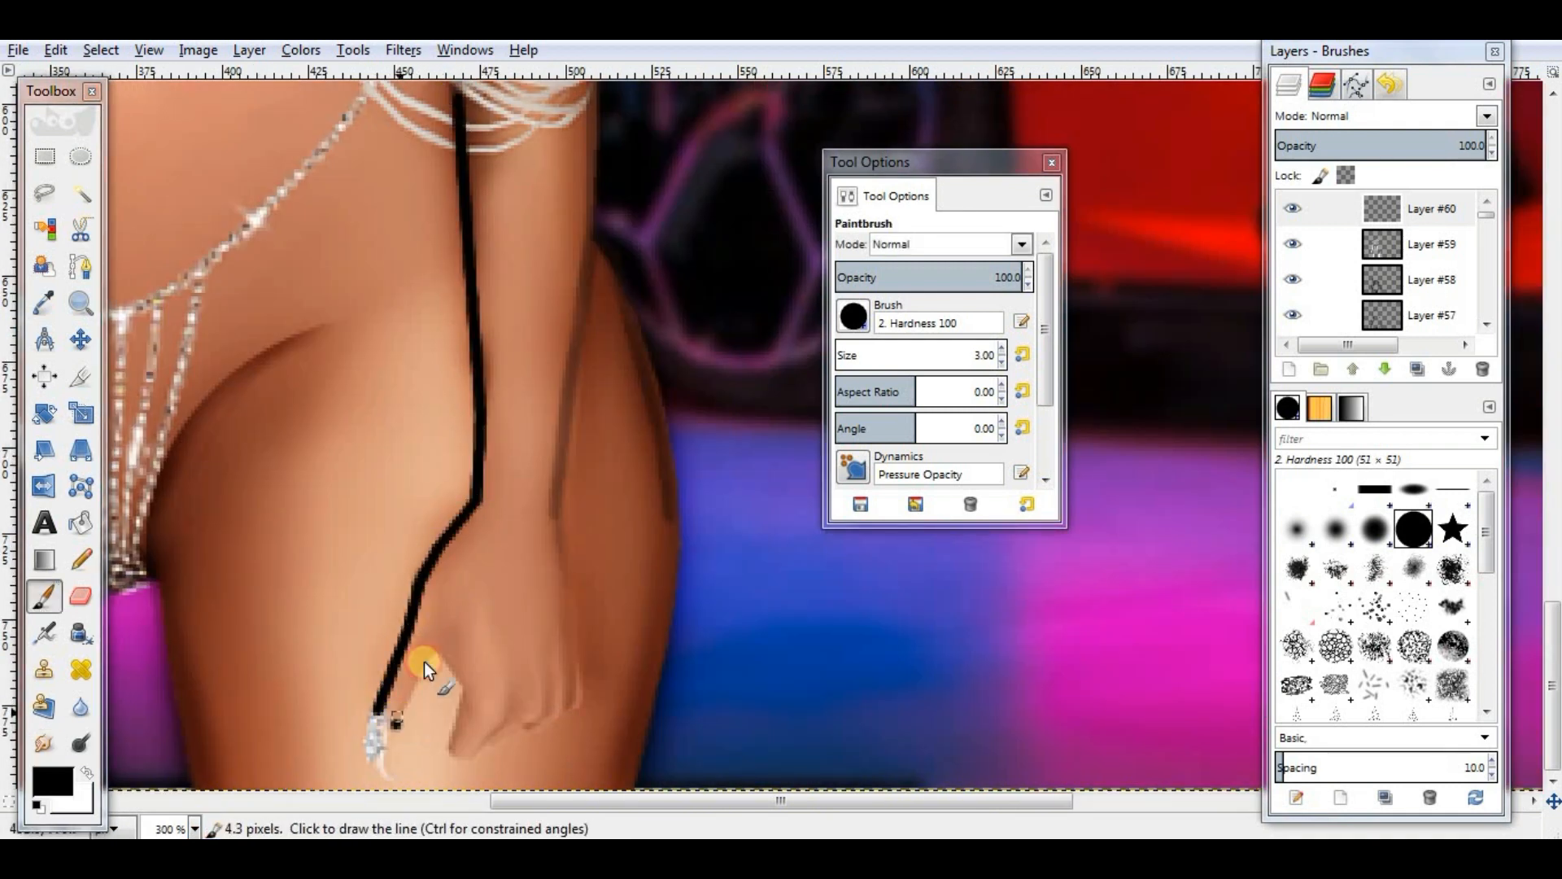
# Step: Outline the hair-side fingers, outer forearm and hip with thin straight black lines
pyautogui.keyDown('shift'); pyautogui.click(556, 518); pyautogui.keyUp('shift')
pyautogui.keyDown('shift'); pyautogui.click(590, 236); pyautogui.keyUp('shift')
pyautogui.scroll(5, 598, 203)
pyautogui.scroll(-5, 598, 228)
pyautogui.click(600, 243)
pyautogui.keyDown('shift'); pyautogui.click(673, 521); pyautogui.keyUp('shift')
# Step: Outline the inner edges of both thighs with thin straight black lines
pyautogui.hscroll(-6, 638, 732)
pyautogui.click(528, 553)
pyautogui.keyDown('shift'); pyautogui.click(574, 786); pyautogui.keyUp('shift')
pyautogui.click(472, 580)
pyautogui.keyDown('shift'); pyautogui.click(470, 726); pyautogui.keyUp('shift')
pyautogui.keyDown('shift'); pyautogui.click(469, 786); pyautogui.keyUp('shift')
# Step: Trace a thin black outline up the strap-side outer thigh, hip and waist to the armpit
pyautogui.moveTo(466, 801)
pyautogui.mouseDown()
pyautogui.moveTo(294, 800)
pyautogui.moveTo(448, 801)
pyautogui.mouseUp()
pyautogui.click(430, 786)
pyautogui.keyDown('shift'); pyautogui.click(412, 708); pyautogui.keyUp('shift')
pyautogui.scroll(6, 496, 319)
pyautogui.keyDown('shift'); pyautogui.click(687, 402); pyautogui.keyUp('shift')
pyautogui.scroll(2, 680, 314)
pyautogui.keyDown('shift'); pyautogui.click(655, 208); pyautogui.keyUp('shift')
# Step: Trace the inner edge of the strap-side arm from the armpit to the wrist in thin black lines
pyautogui.keyDown('shift'); pyautogui.click(588, 532); pyautogui.keyUp('shift')
pyautogui.scroll(-4, 456, 456)
pyautogui.keyDown('shift'); pyautogui.click(420, 483); pyautogui.keyUp('shift')
pyautogui.keyDown('shift'); pyautogui.click(327, 715); pyautogui.keyUp('shift')
pyautogui.scroll(-4, 325, 714)
pyautogui.keyDown('shift'); pyautogui.click(269, 505); pyautogui.keyUp('shift')
pyautogui.keyDown('shift'); pyautogui.click(259, 659); pyautogui.keyUp('shift')
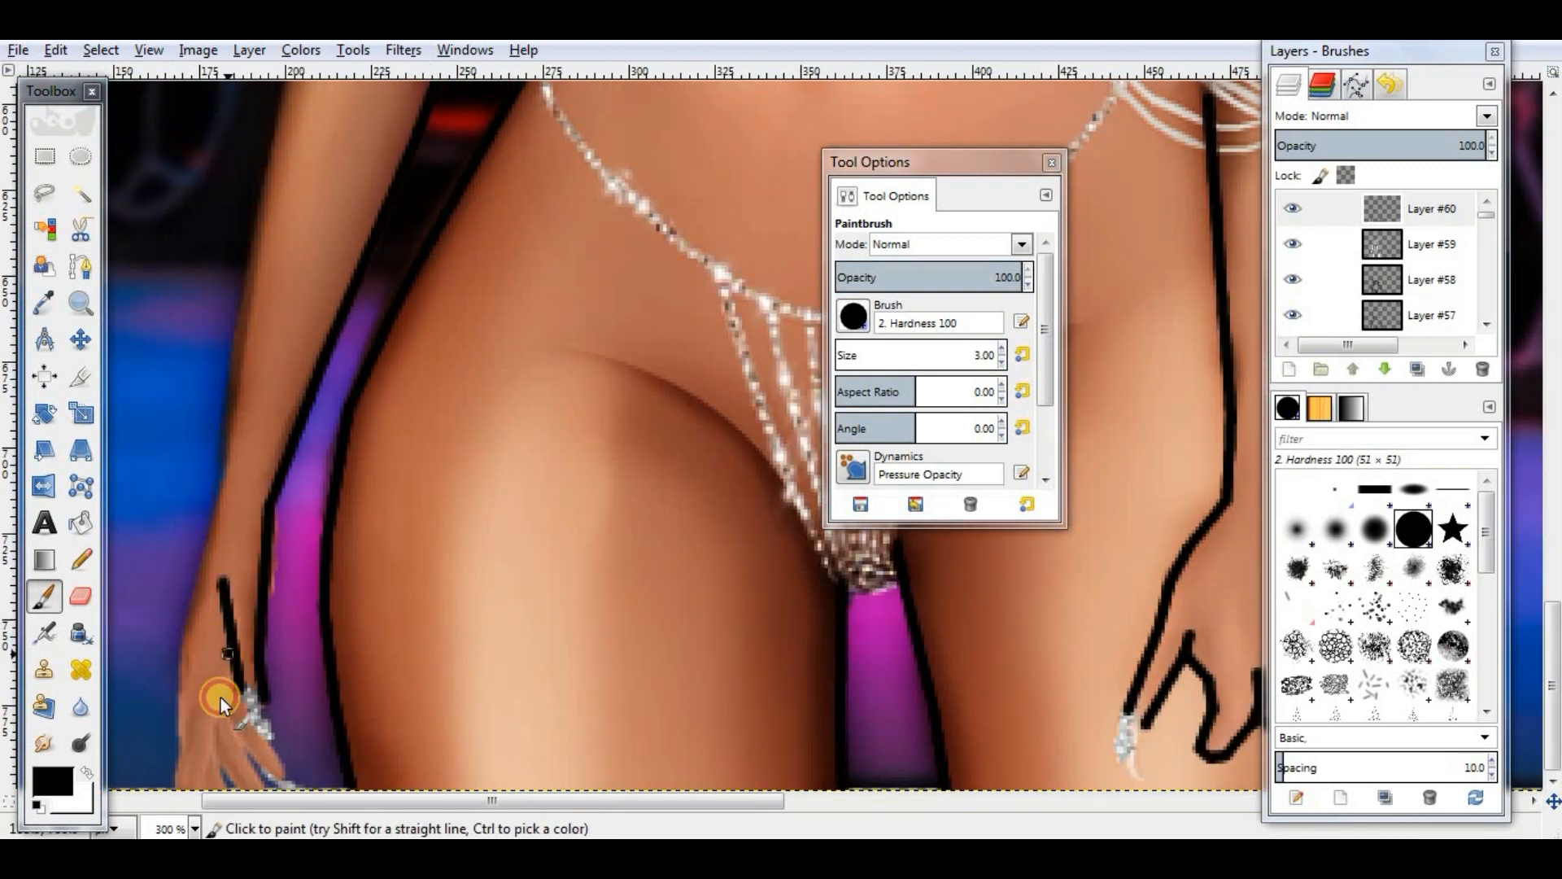
# Step: Outline the strap-side outer arm, the shoulder and both sides of the neck in thin black lines
pyautogui.scroll(12, 302, 381)
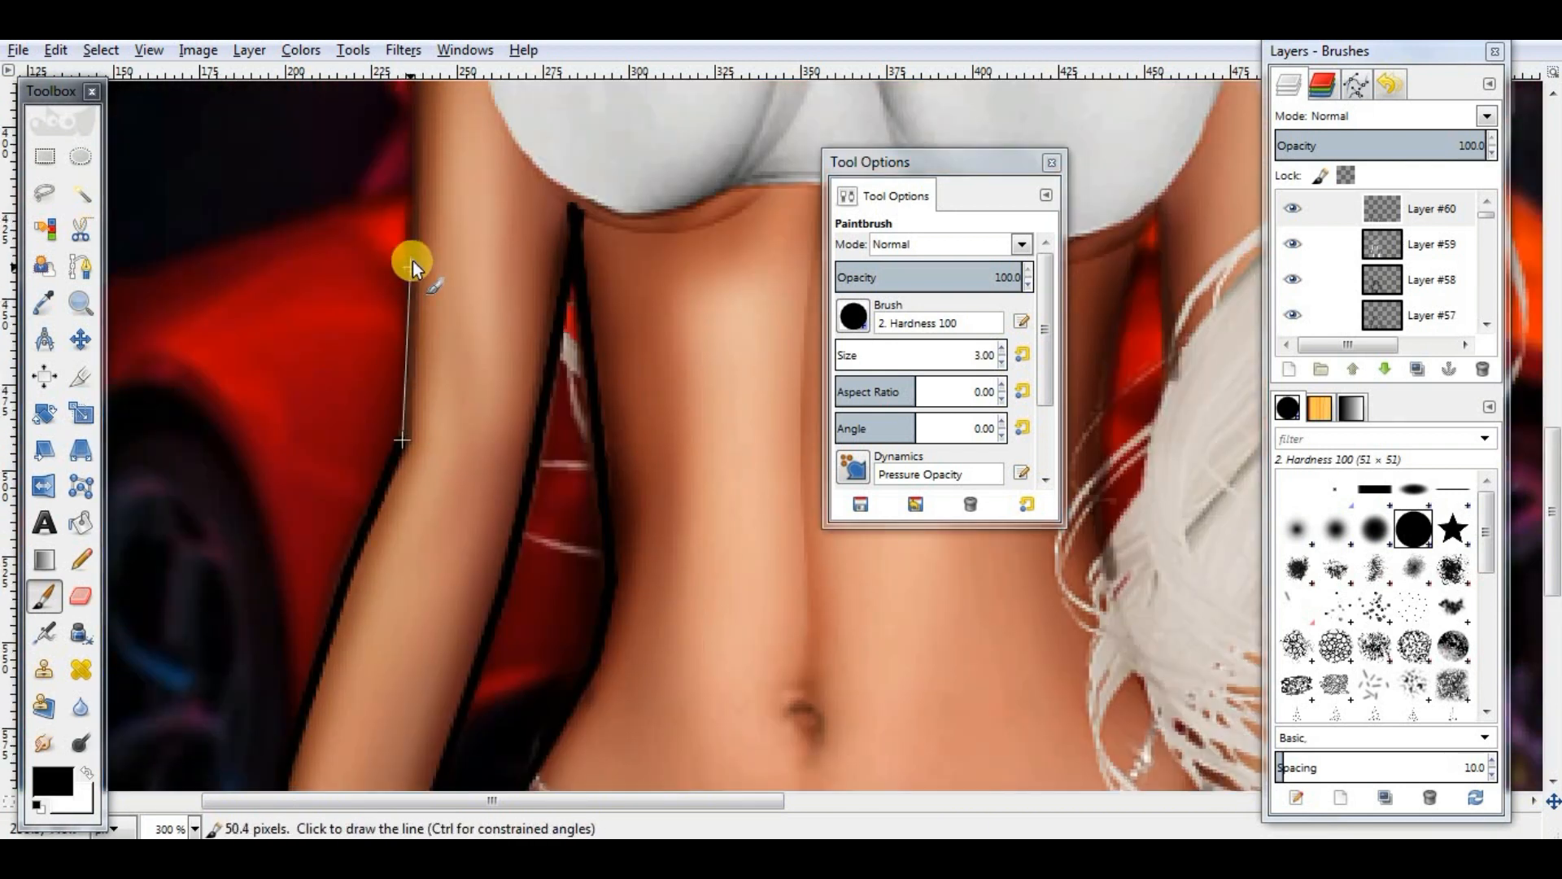
pyautogui.keyDown('shift'); pyautogui.click(596, 352); pyautogui.keyUp('shift')
pyautogui.keyDown('shift'); pyautogui.click(685, 295); pyautogui.keyUp('shift')
pyautogui.moveTo(1005, 161); pyautogui.dragTo(558, 154)
pyautogui.keyDown('shift'); pyautogui.click(1005, 162); pyautogui.keyUp('shift')
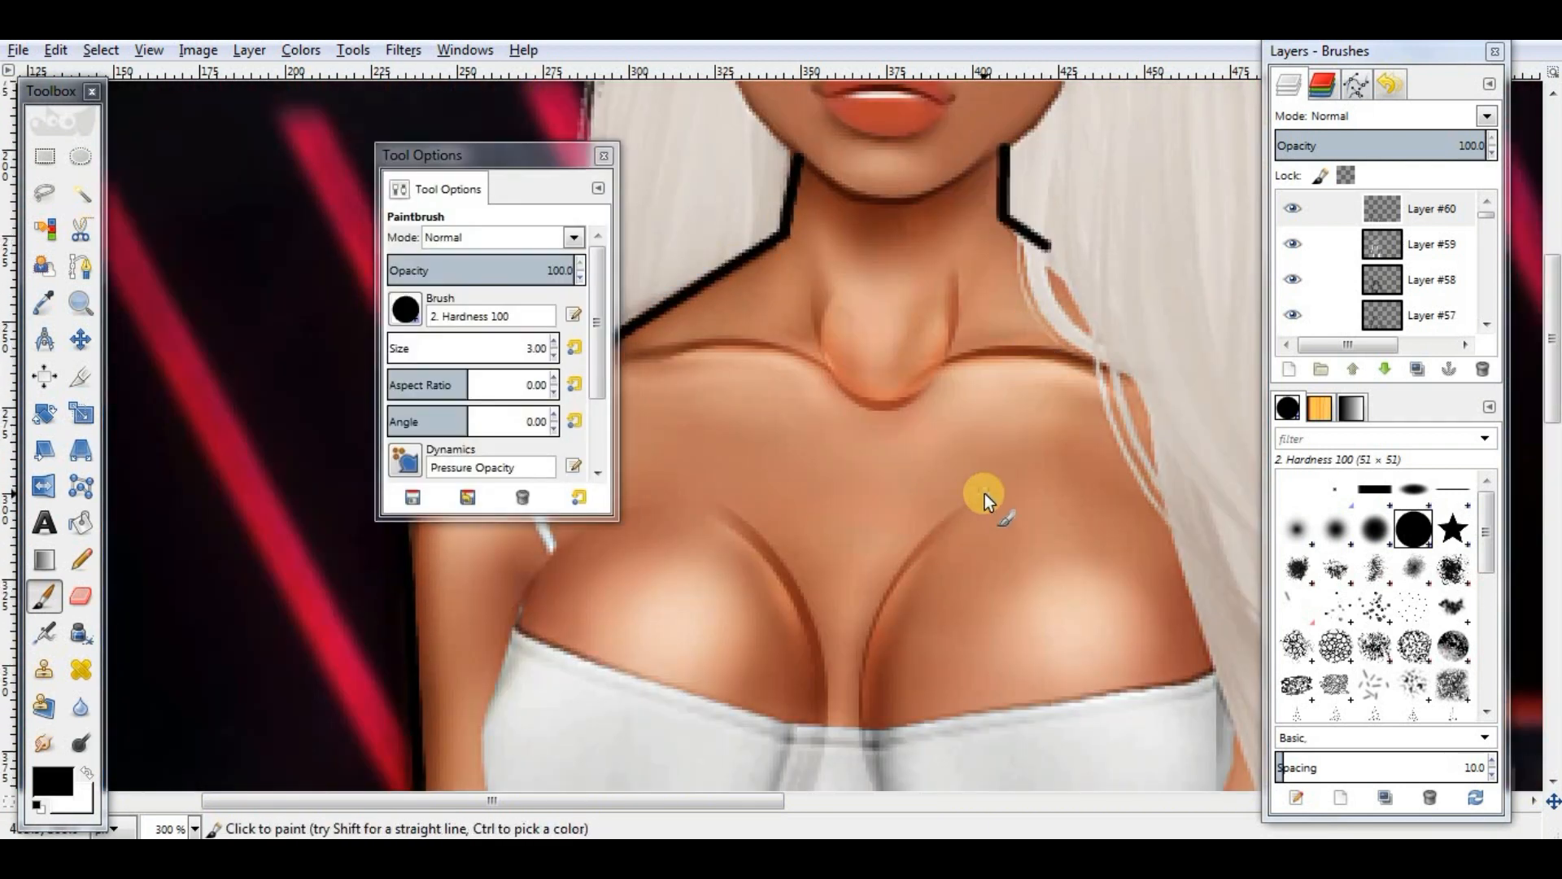
# Step: Finish the thin outline on the hair side and set the outline layer to Overlay
pyautogui.scroll(-8, 984, 493)
pyautogui.keyDown('shift'); pyautogui.click(1140, 246); pyautogui.keyUp('shift')
pyautogui.scroll(-11, 1108, 400)
pyautogui.moveTo(750, 802); pyautogui.dragTo(945, 804)
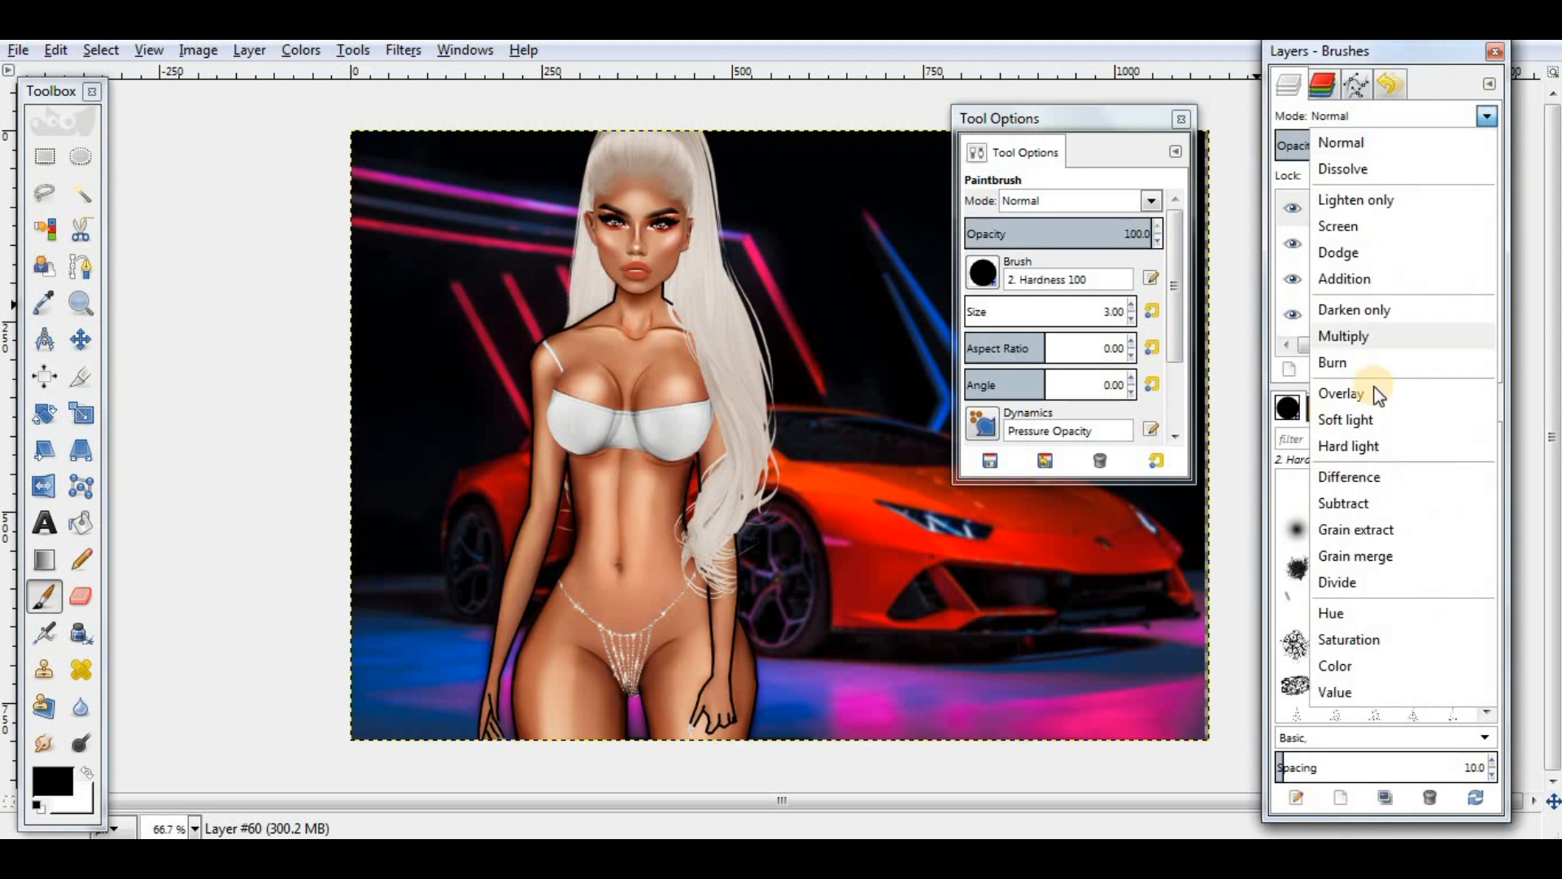
pyautogui.click(1377, 392)
# Step: Add a new transparent layer and sample the car's bright red as the foreground colour
pyautogui.hotkey('shift', 'ctrl', 'n')
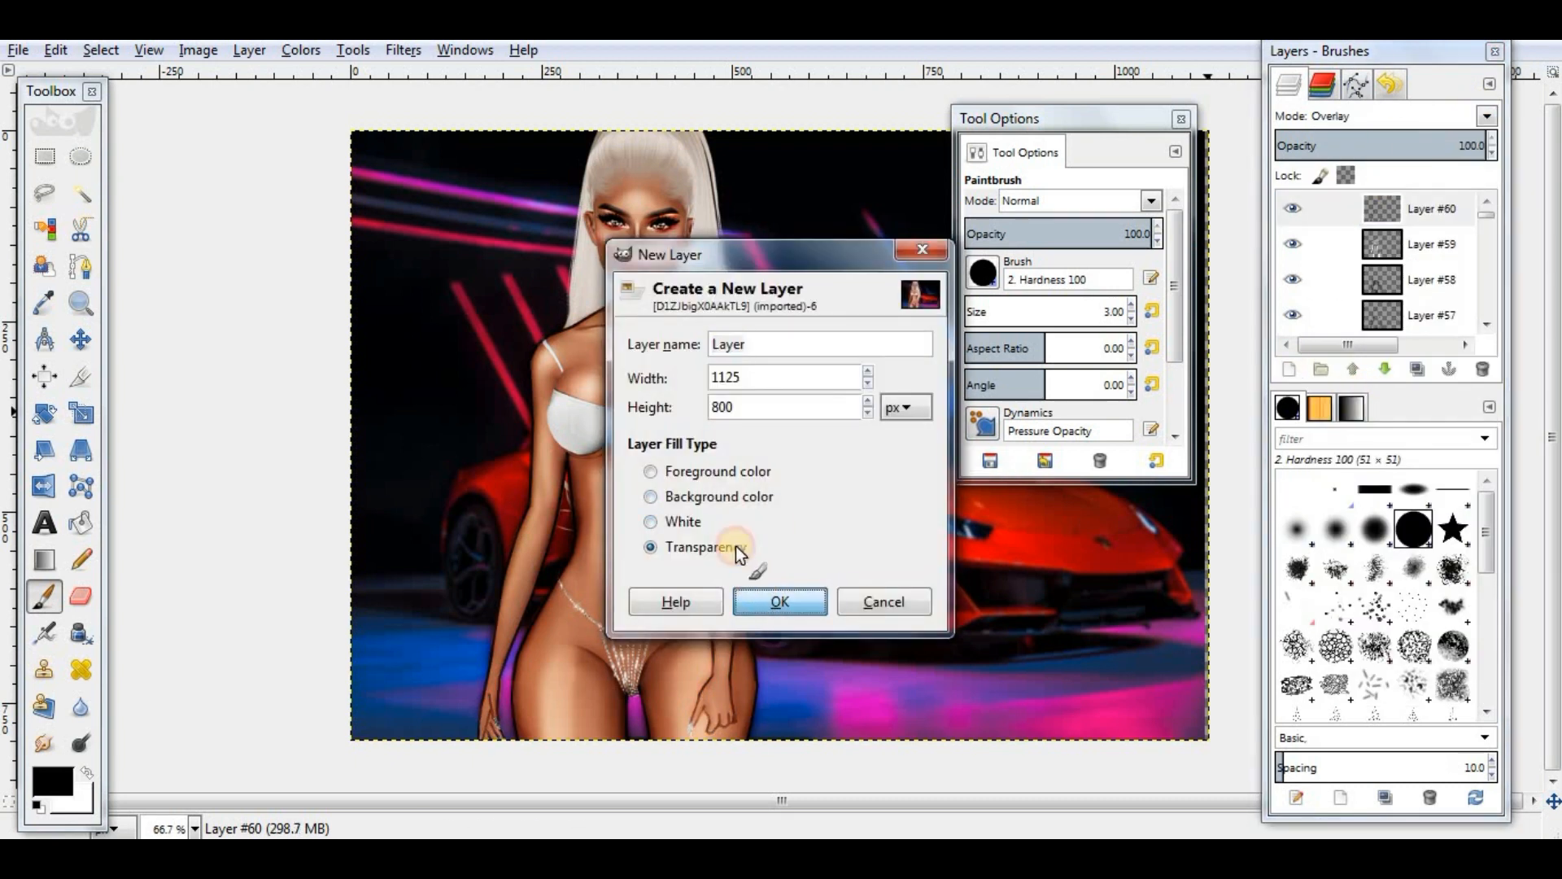
pyautogui.press('Return')
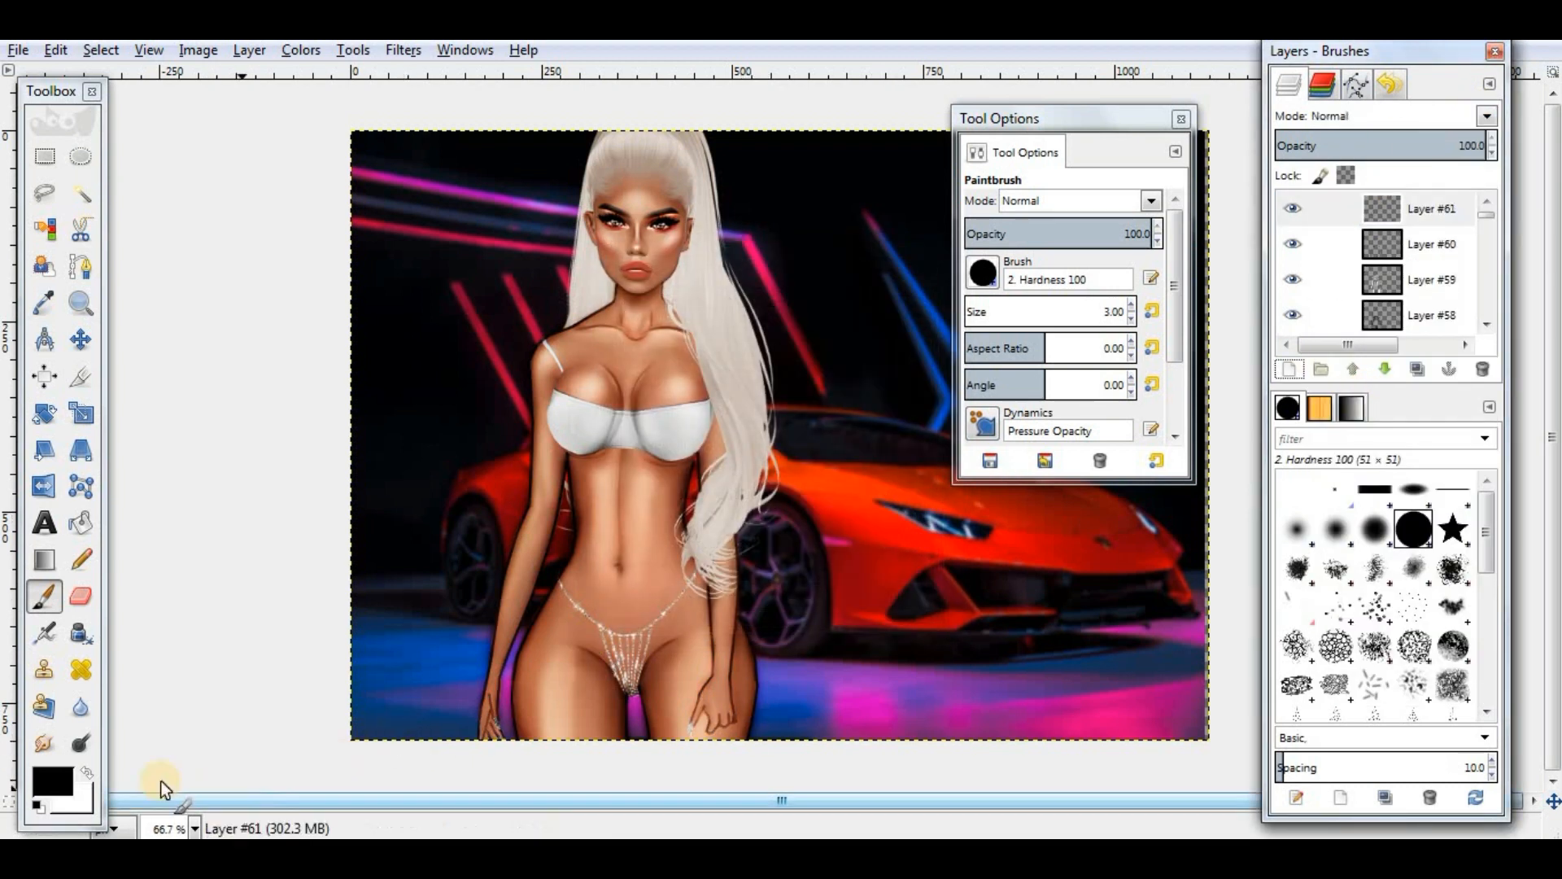
pyautogui.click(195, 828)
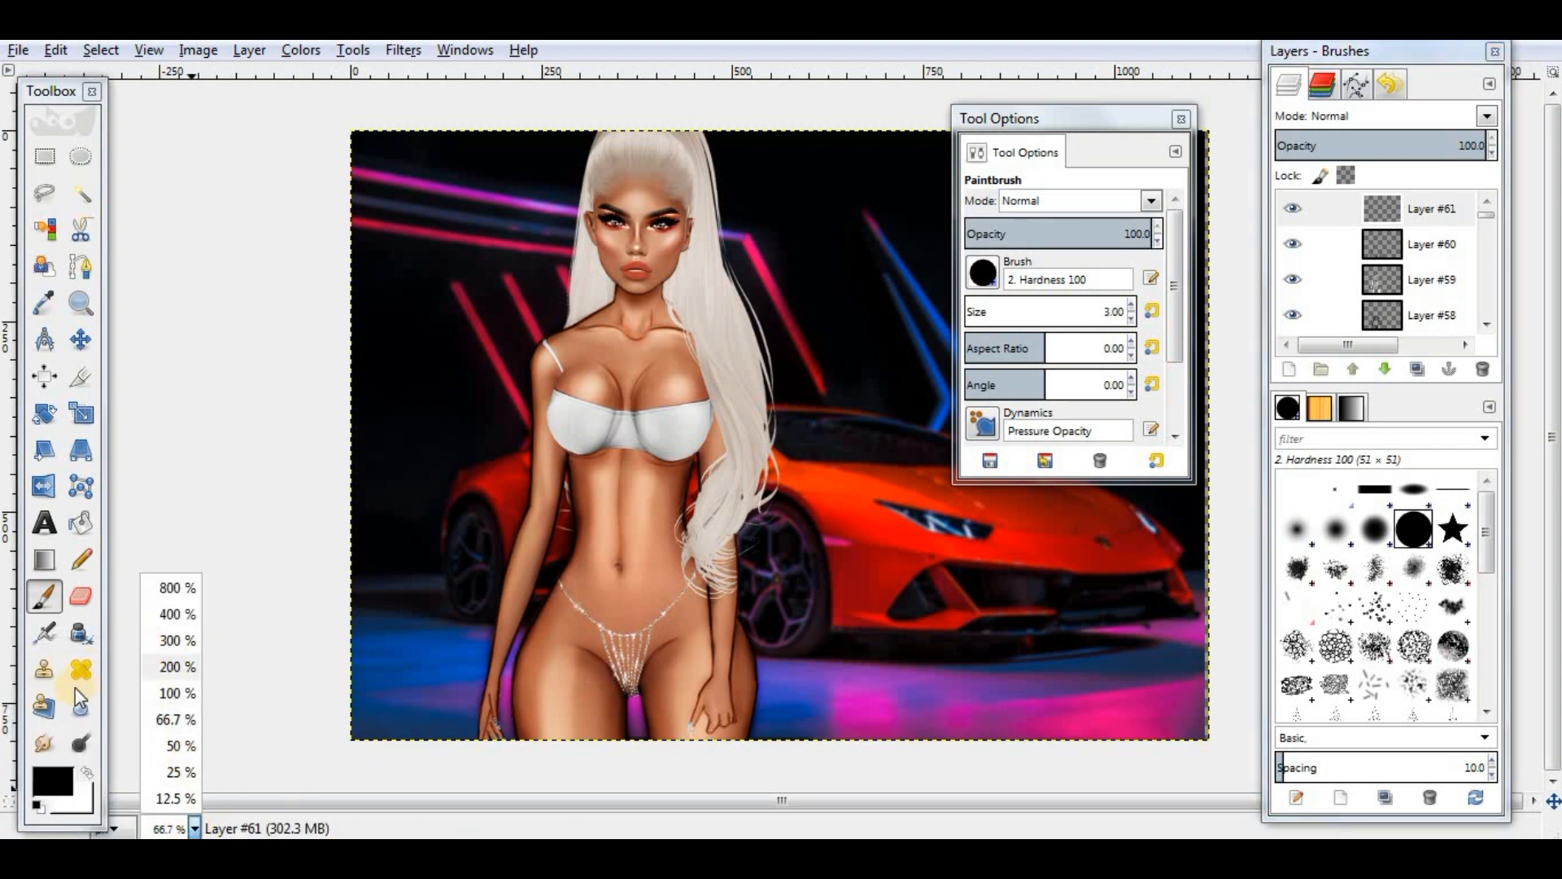
pyautogui.click(62, 779)
pyautogui.click(54, 782)
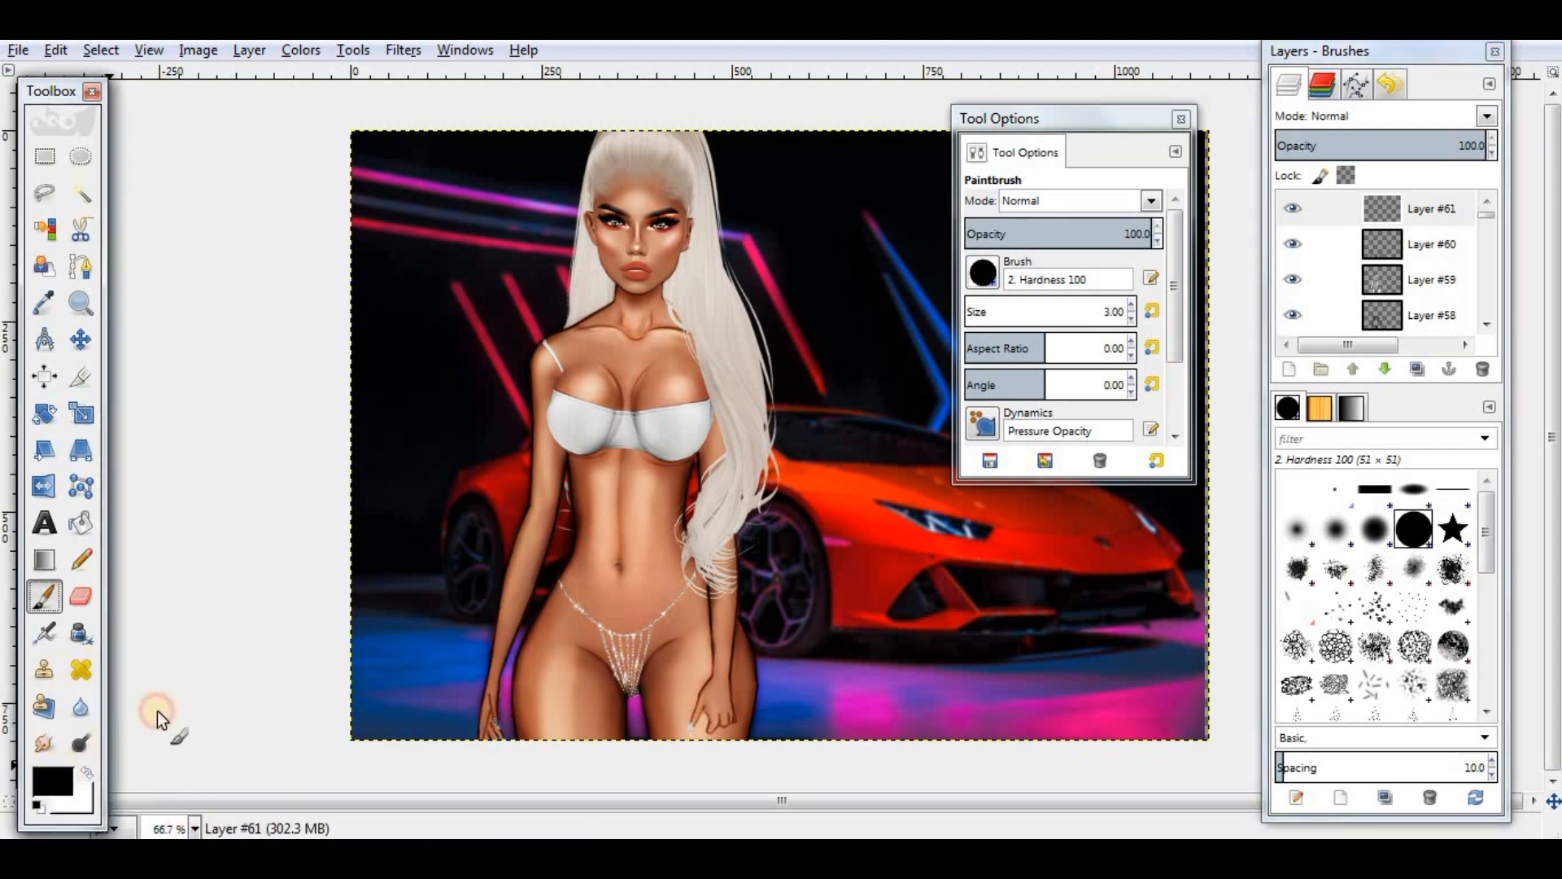
pyautogui.moveTo(516, 192); pyautogui.dragTo(309, 144)
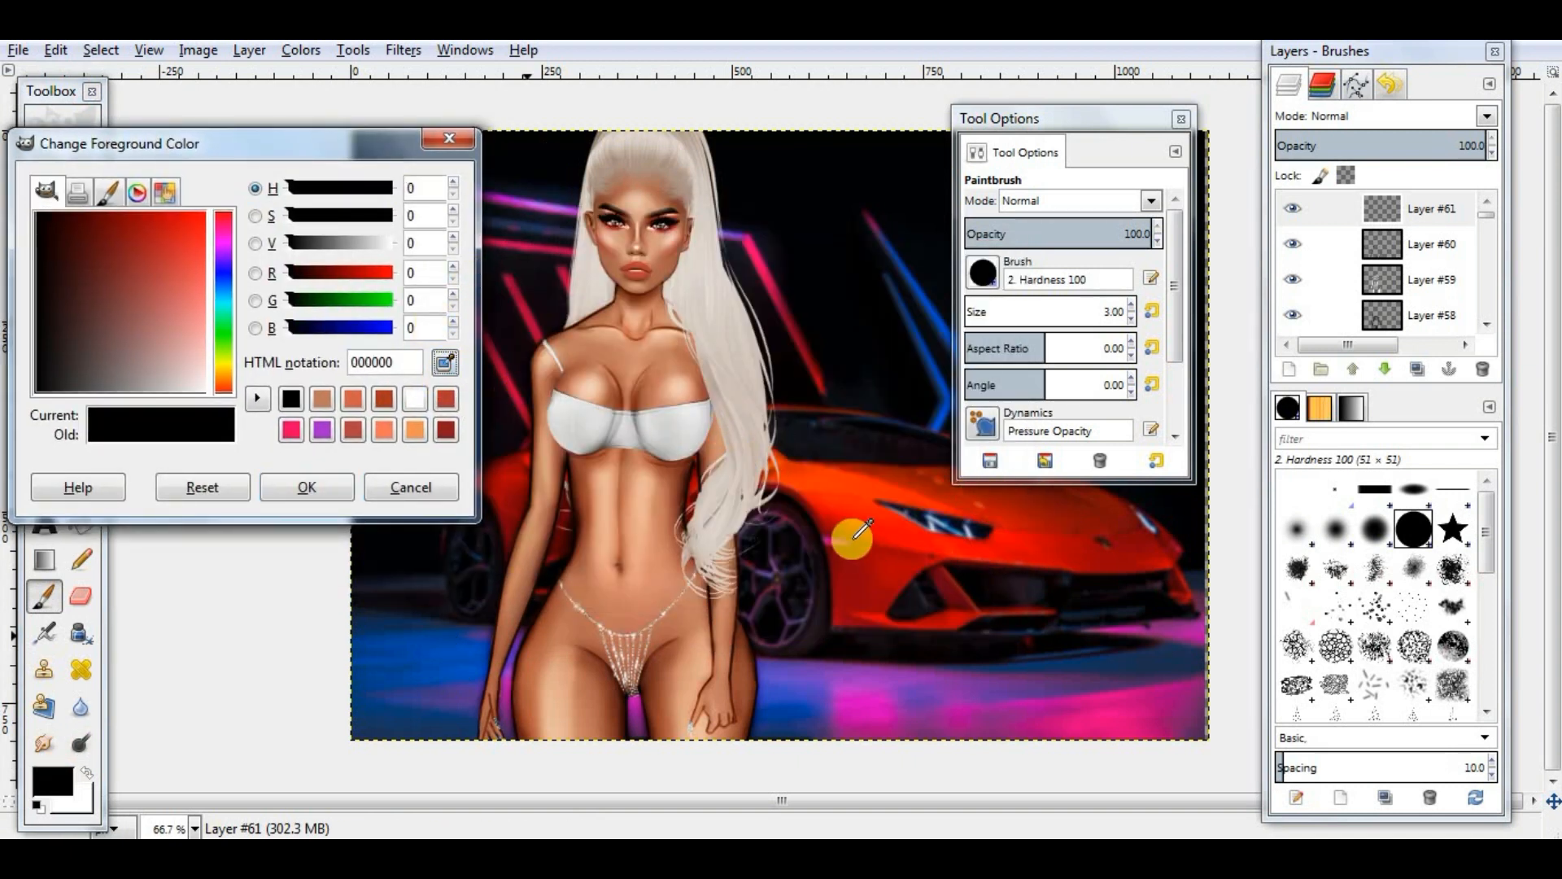
pyautogui.moveTo(864, 517)
pyautogui.mouseDown()
pyautogui.moveTo(899, 663)
pyautogui.moveTo(867, 716)
pyautogui.moveTo(885, 521)
pyautogui.moveTo(829, 480)
pyautogui.moveTo(840, 505)
pyautogui.mouseUp()
pyautogui.click(307, 488)
# Step: Trace a Free Select selection around the white strapless top
pyautogui.click(195, 829)
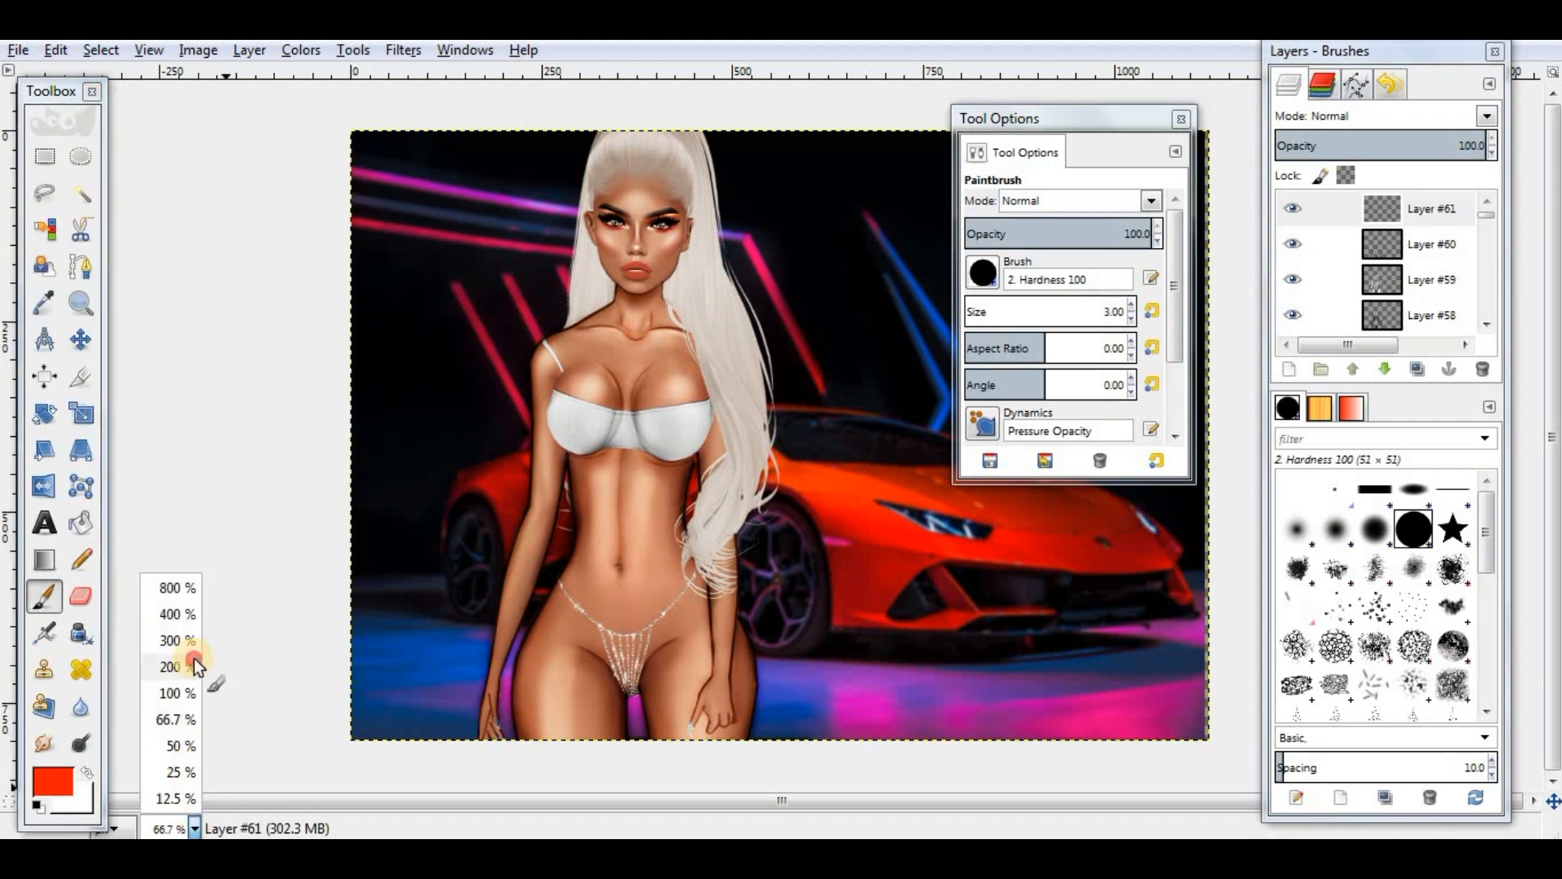
pyautogui.click(193, 660)
pyautogui.click(45, 193)
pyautogui.click(415, 297)
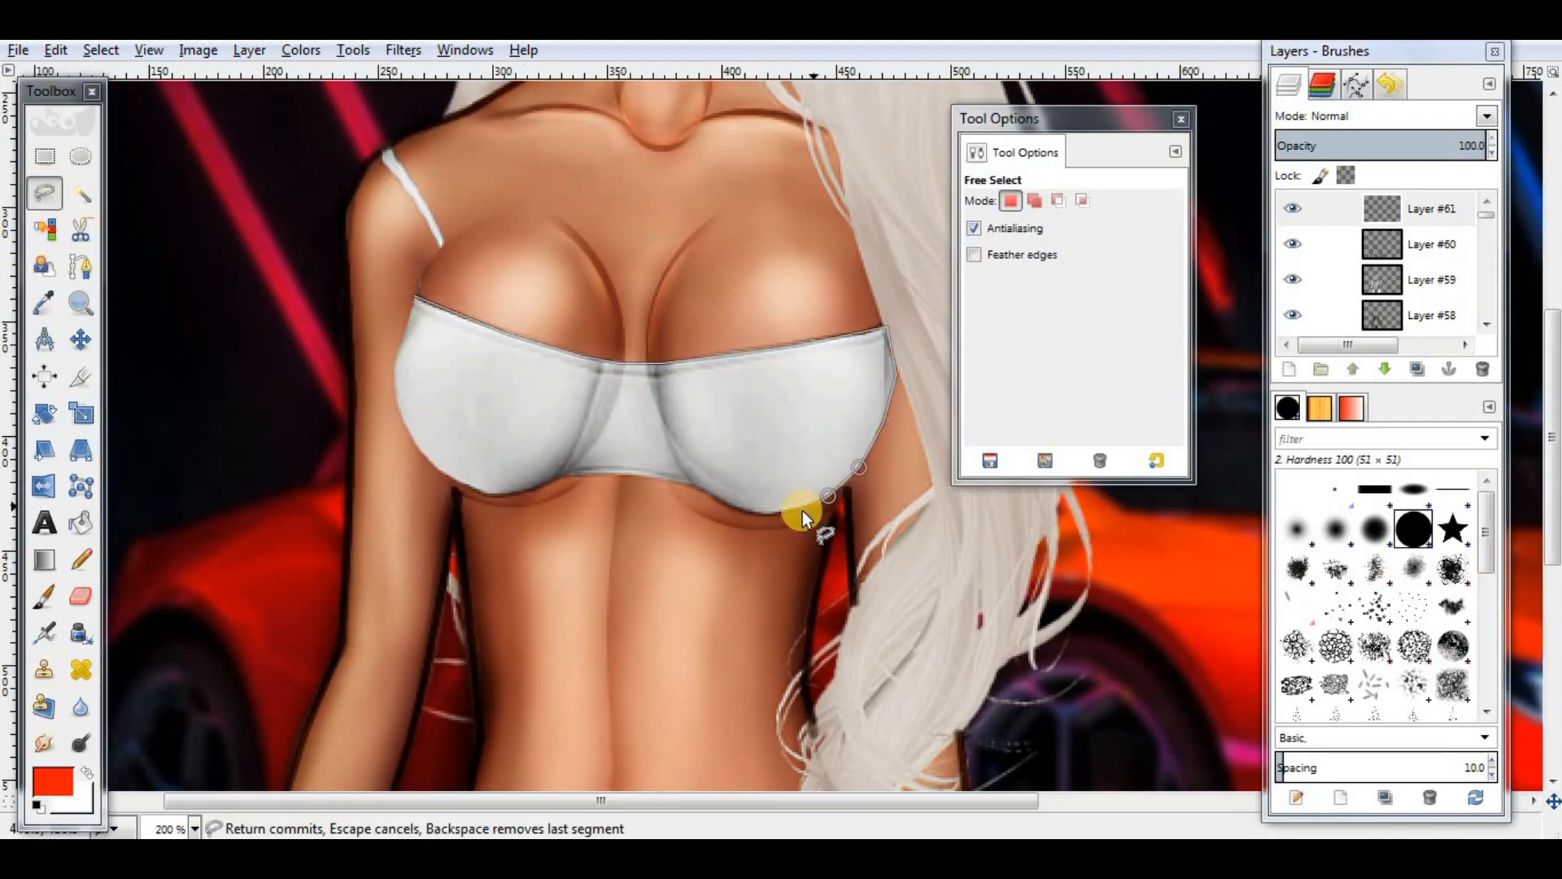
pyautogui.click(413, 296)
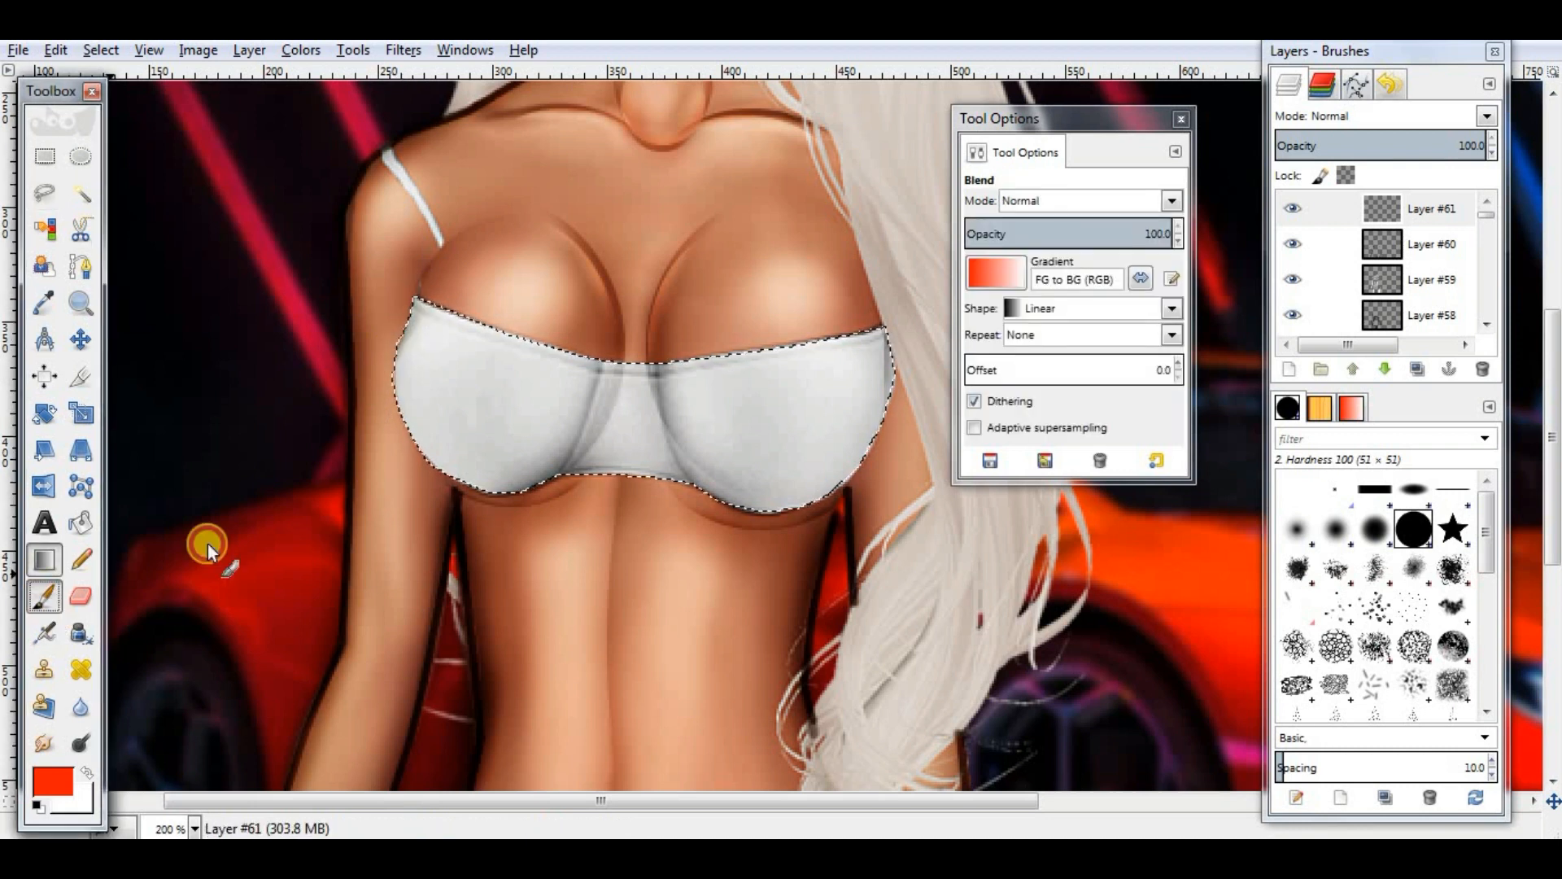
# Step: Paint the top's upper half red and, with a newly picked orange, its lower half at brush size 51
pyautogui.click(45, 597)
pyautogui.moveTo(411, 346); pyautogui.dragTo(1002, 373)
pyautogui.click(53, 781)
pyautogui.click(983, 474)
pyautogui.click(1186, 561)
pyautogui.click(841, 600)
pyautogui.moveTo(410, 480); pyautogui.dragTo(858, 466)
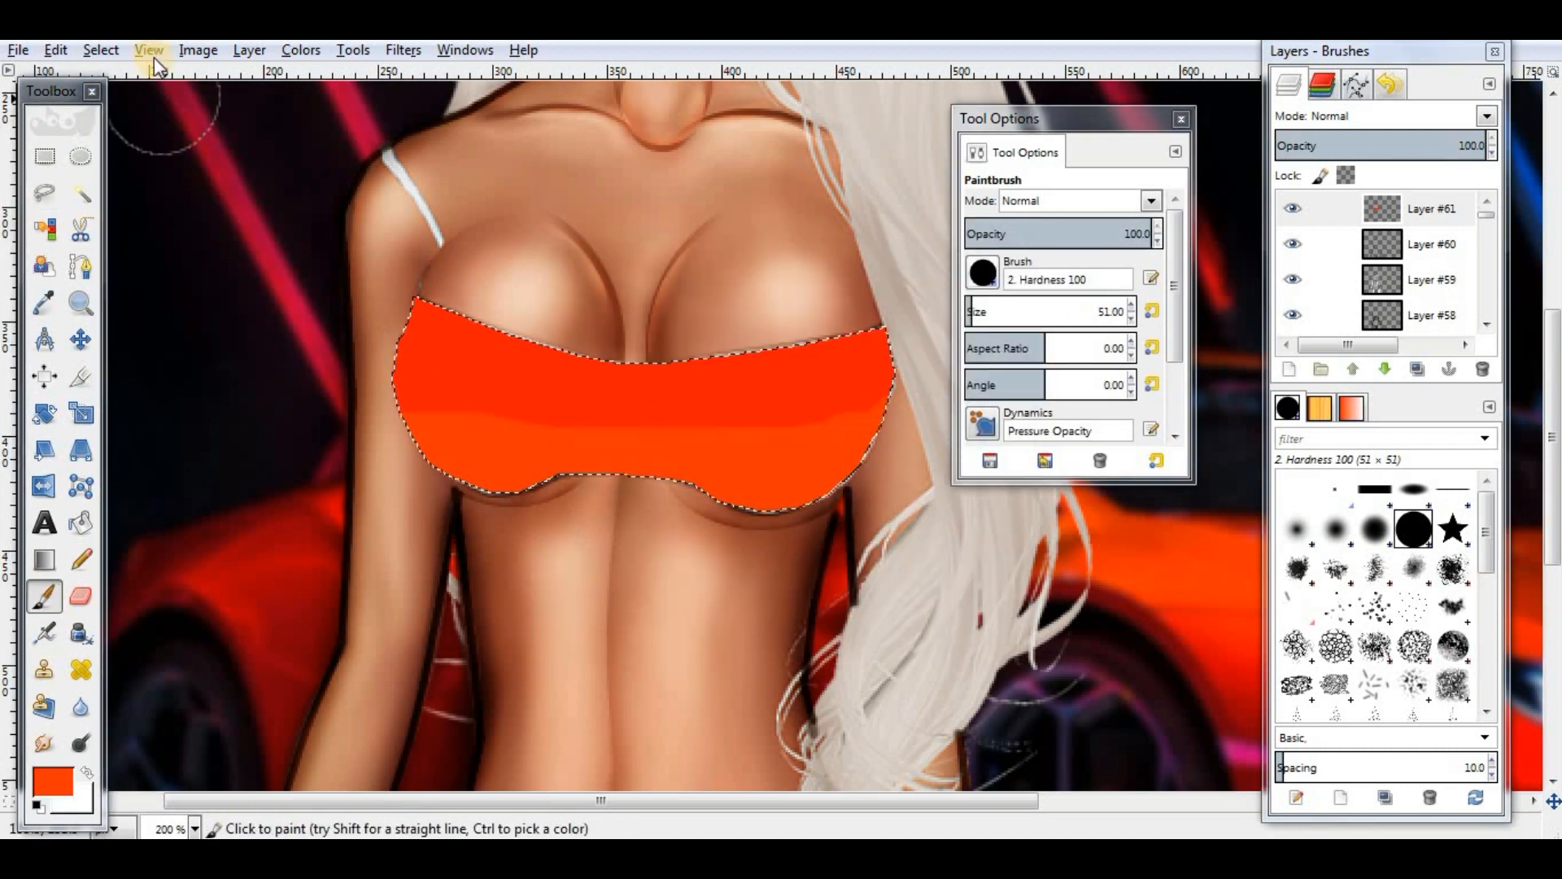
# Step: Lower the opacity of the top's colour layer in Normal mode, and add a new layer with white as foreground colour
pyautogui.click(1486, 116)
pyautogui.click(1341, 142)
pyautogui.moveTo(1456, 143)
pyautogui.mouseDown()
pyautogui.moveTo(1395, 143)
pyautogui.moveTo(1452, 144)
pyautogui.mouseUp()
pyautogui.click(1289, 368)
pyautogui.click(87, 771)
pyautogui.click(45, 633)
pyautogui.moveTo(466, 383); pyautogui.dragTo(477, 408)
pyautogui.moveTo(758, 435); pyautogui.dragTo(820, 405)
pyautogui.hotkey('ctrl', 'z')
pyautogui.hotkey('ctrl', 'z')
# Step: Set the new layer to Overlay and paint a white Paintbrush highlight on each cup of the top
pyautogui.click(1487, 115)
pyautogui.click(1374, 384)
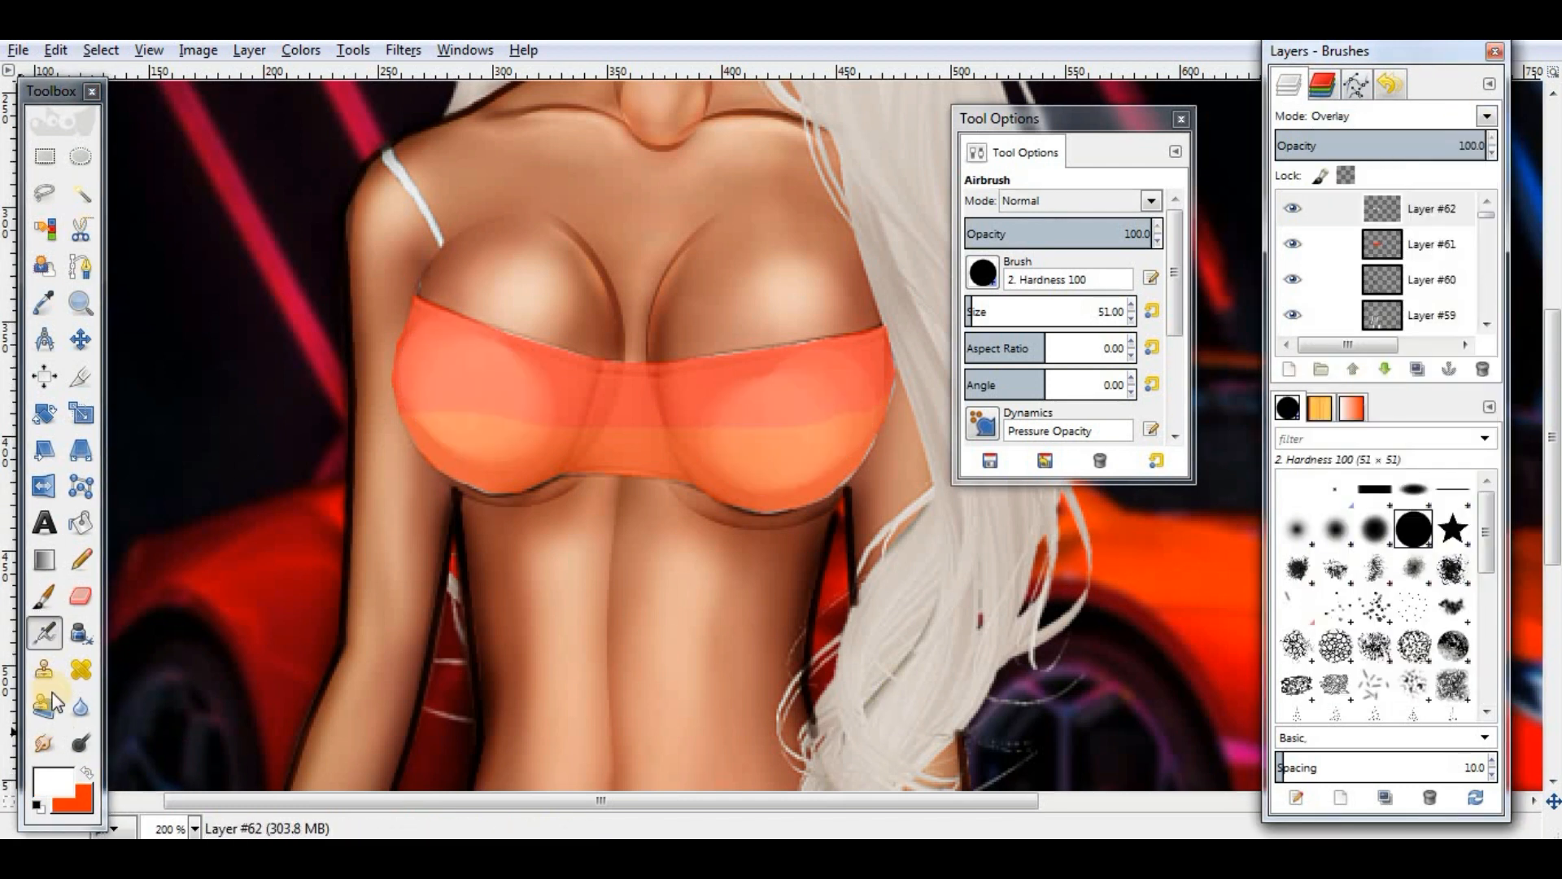
pyautogui.click(45, 596)
pyautogui.click(459, 404)
pyautogui.click(812, 419)
# Step: On another new layer, airbrush black shading in the middle of the top between the cups
pyautogui.click(1288, 368)
pyautogui.click(53, 781)
pyautogui.click(45, 633)
pyautogui.moveTo(600, 406)
pyautogui.mouseDown()
pyautogui.moveTo(667, 431)
pyautogui.moveTo(660, 370)
pyautogui.mouseUp()
# Step: Smudge the black shading on the top with the Hardness 075 brush and set its layer to Overlay
pyautogui.click(1374, 529)
pyautogui.click(45, 743)
pyautogui.moveTo(527, 453)
pyautogui.mouseDown()
pyautogui.moveTo(628, 460)
pyautogui.moveTo(513, 476)
pyautogui.mouseUp()
pyautogui.click(1486, 116)
pyautogui.click(1372, 392)
# Step: Airbrush black shading along the outer and lower edges of both cups at size 35
pyautogui.click(45, 633)
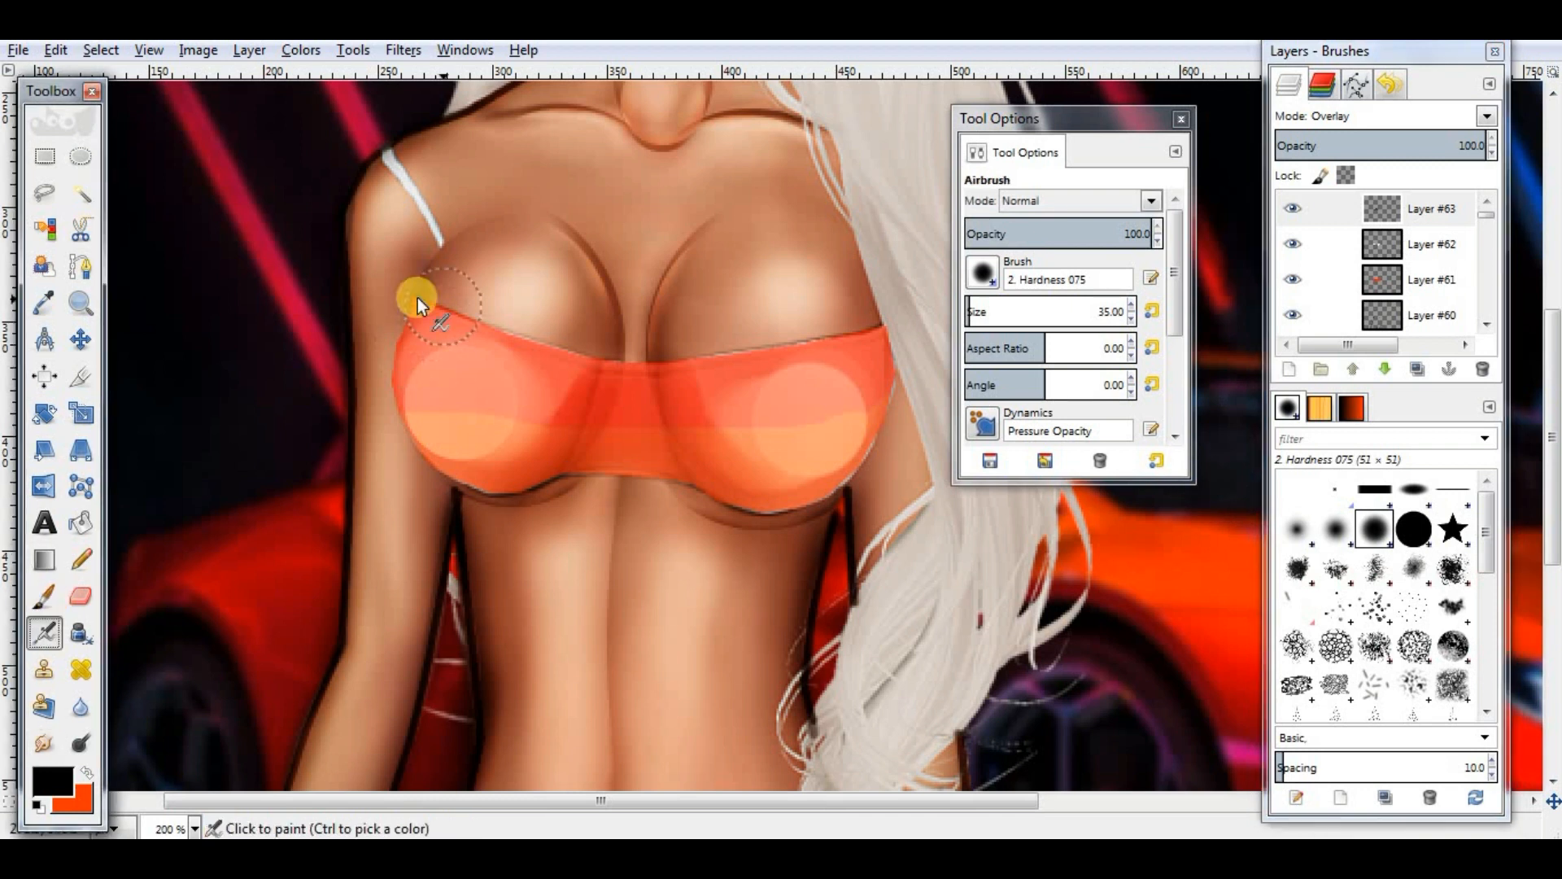
pyautogui.moveTo(407, 346); pyautogui.dragTo(443, 468)
pyautogui.moveTo(737, 478); pyautogui.dragTo(883, 358)
# Step: Smudge the white cup highlights on Layer #62 to soften them
pyautogui.click(1405, 258)
pyautogui.click(44, 743)
pyautogui.moveTo(769, 399); pyautogui.dragTo(847, 442)
pyautogui.scroll(2, 789, 485)
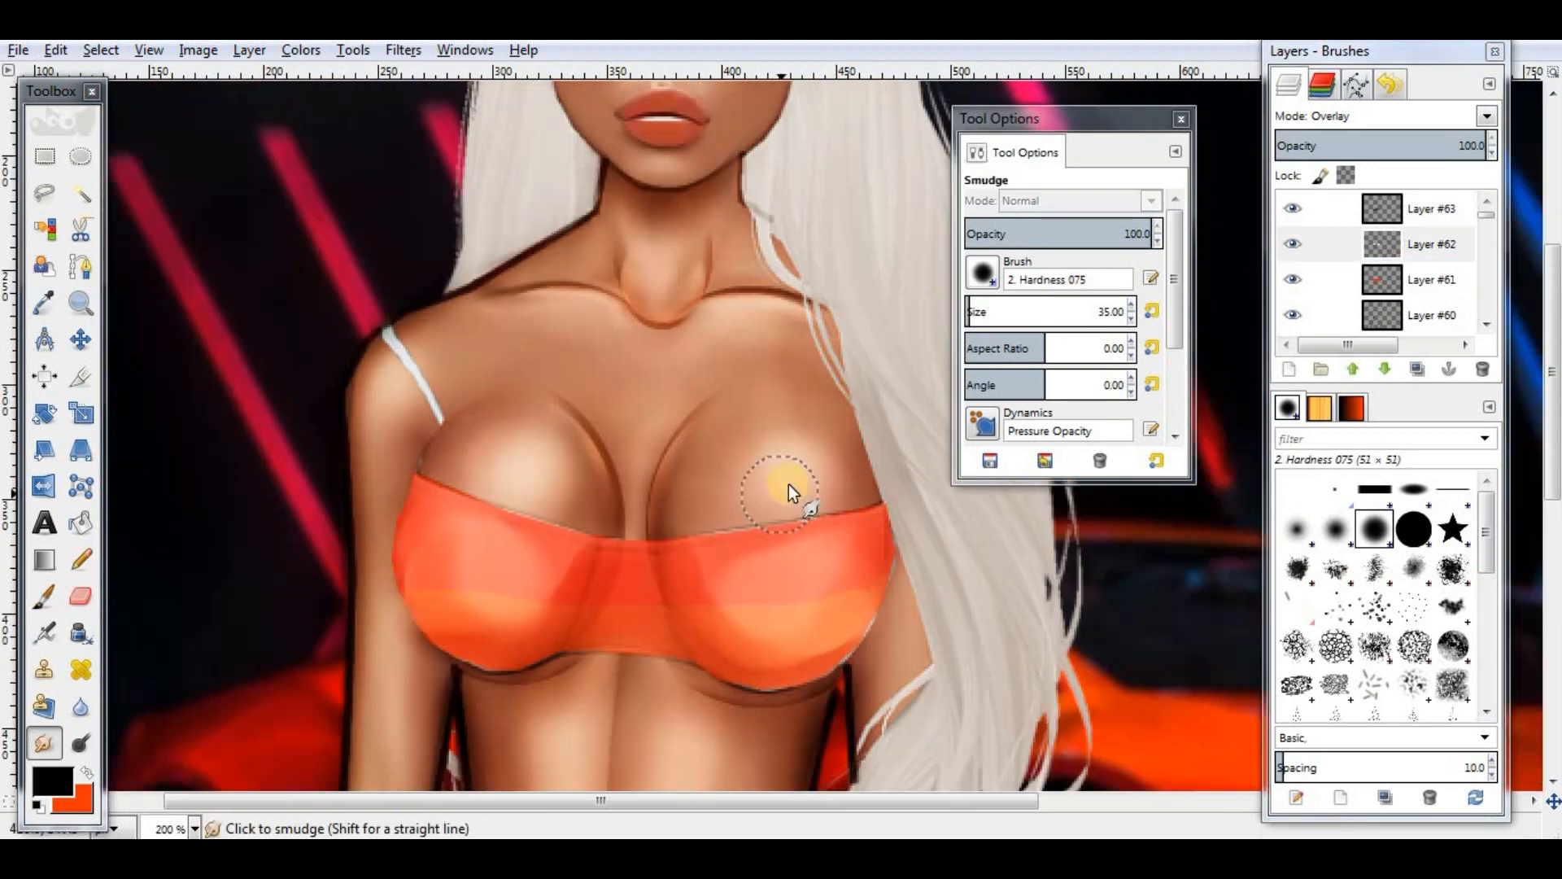
# Step: On a new layer, select an ellipse around the left cup and paint black shading along its inner and lower edge
pyautogui.scroll(-2, 788, 485)
pyautogui.click(1383, 212)
pyautogui.click(1289, 369)
pyautogui.click(81, 156)
pyautogui.moveTo(454, 278); pyautogui.dragTo(698, 492)
pyautogui.moveTo(584, 438); pyautogui.dragTo(523, 422)
pyautogui.moveTo(628, 467); pyautogui.dragTo(596, 488)
pyautogui.click(44, 597)
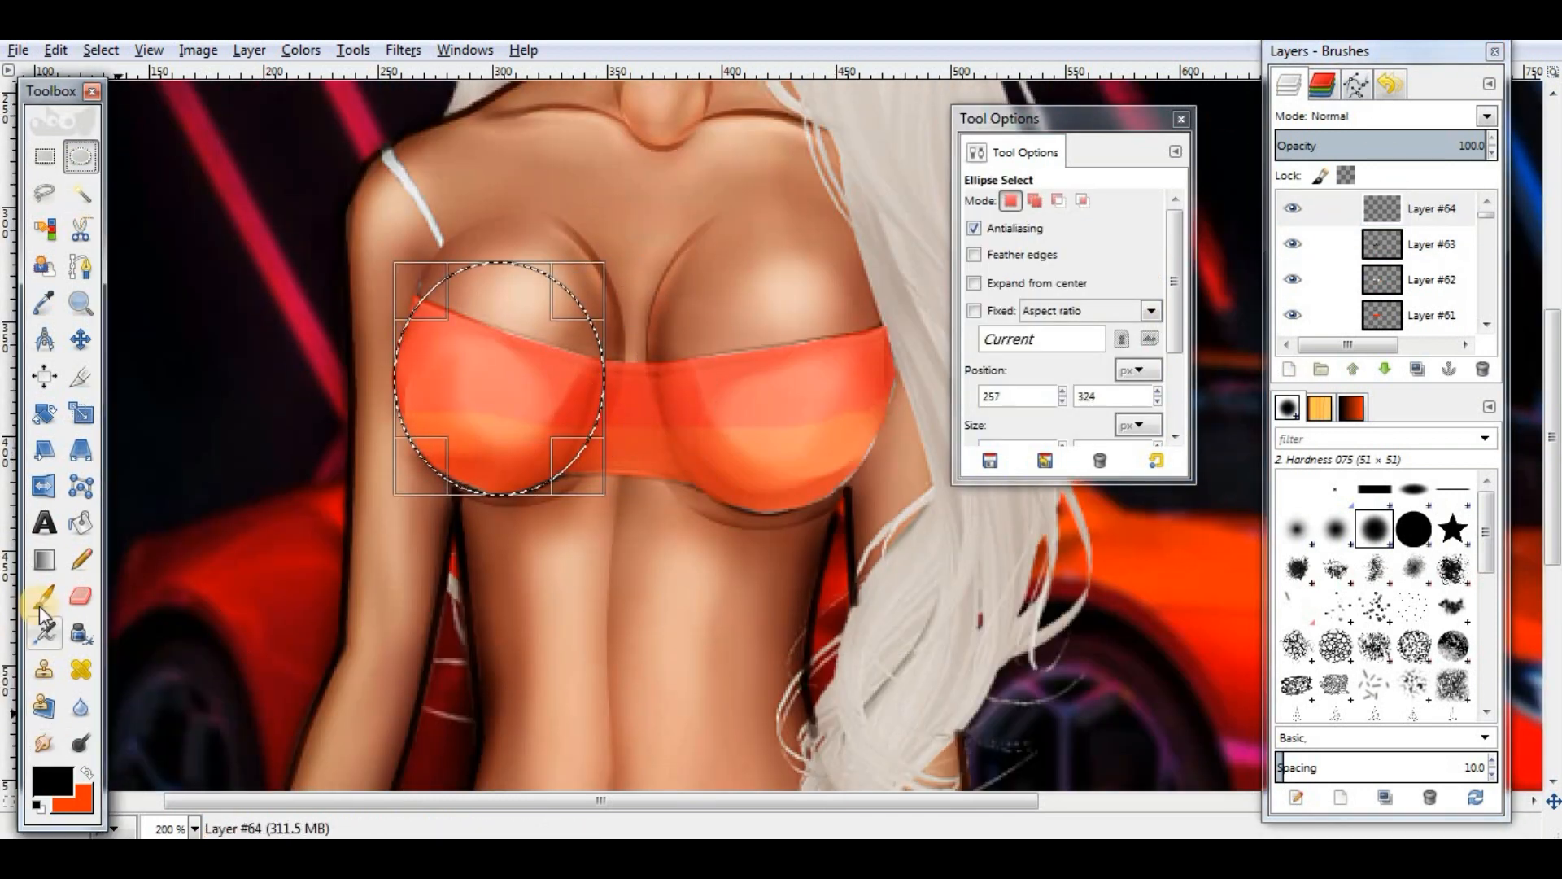
pyautogui.moveTo(598, 406); pyautogui.dragTo(426, 447)
# Step: Select an ellipse around the right cup and paint matching black shading along its inner and lower edge
pyautogui.click(80, 157)
pyautogui.moveTo(687, 320); pyautogui.dragTo(940, 552)
pyautogui.moveTo(817, 466); pyautogui.dragTo(759, 432)
pyautogui.moveTo(668, 405)
pyautogui.mouseDown()
pyautogui.moveTo(697, 404)
pyautogui.moveTo(758, 499)
pyautogui.moveTo(880, 387)
pyautogui.mouseUp()
pyautogui.click(44, 596)
# Step: Blur the black cup shading with the selection cleared, and change the blending mode of its layer
pyautogui.click(101, 51)
pyautogui.click(122, 102)
pyautogui.click(403, 51)
pyautogui.click(1486, 117)
pyautogui.click(1383, 338)
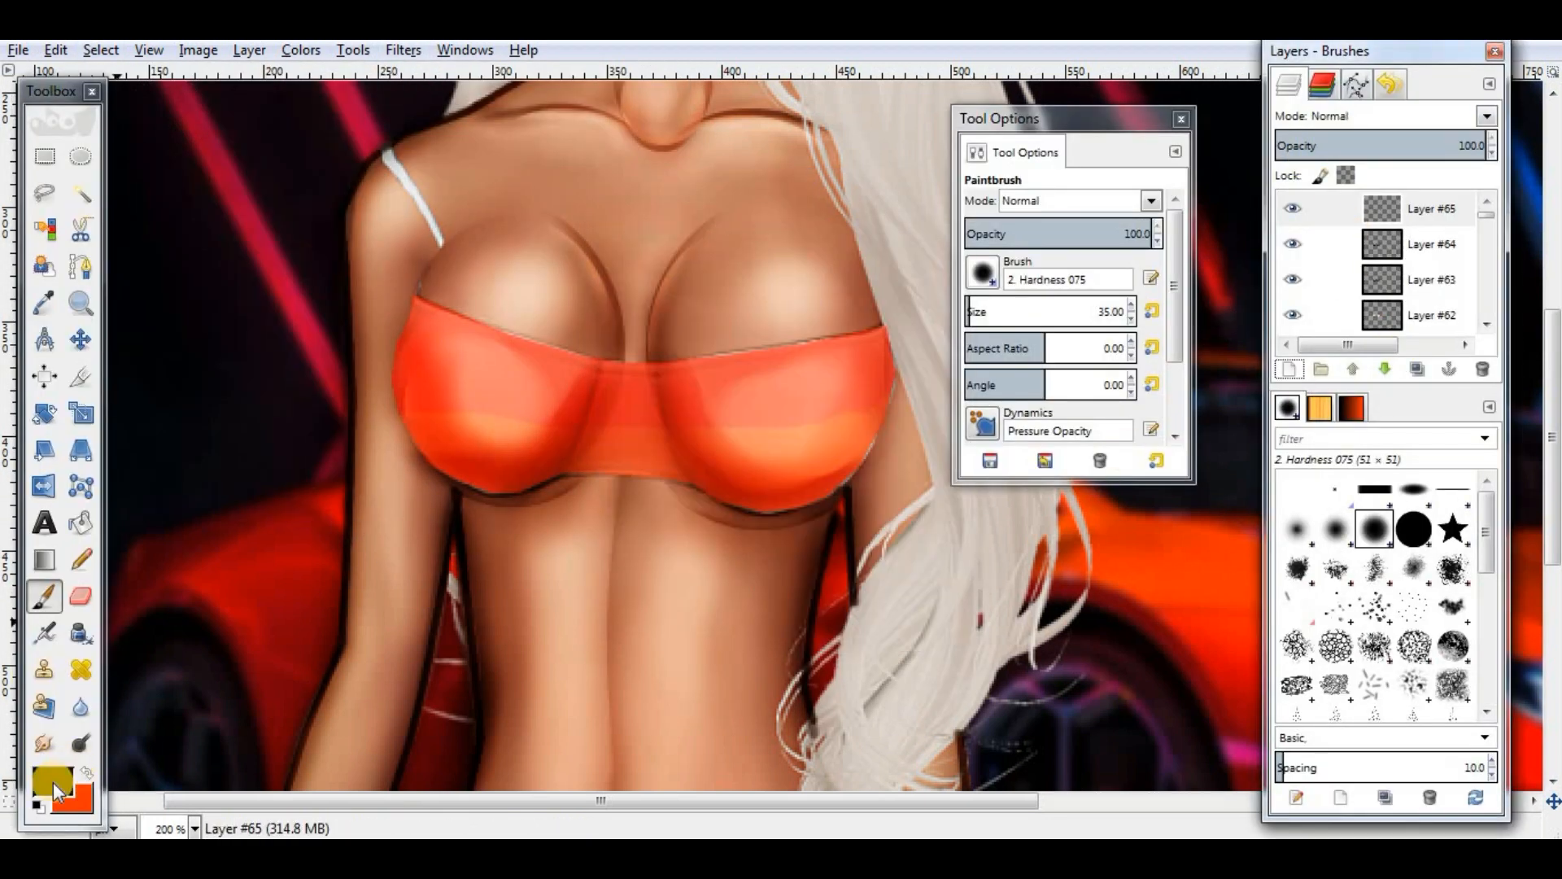
# Step: On Layer #65, paint over the white shoulder strap in orange-red with the 1. Pixel brush at size 8
pyautogui.click(54, 786)
pyautogui.click(877, 634)
pyautogui.scroll(2, 813, 489)
pyautogui.click(1336, 490)
pyautogui.click(1132, 320)
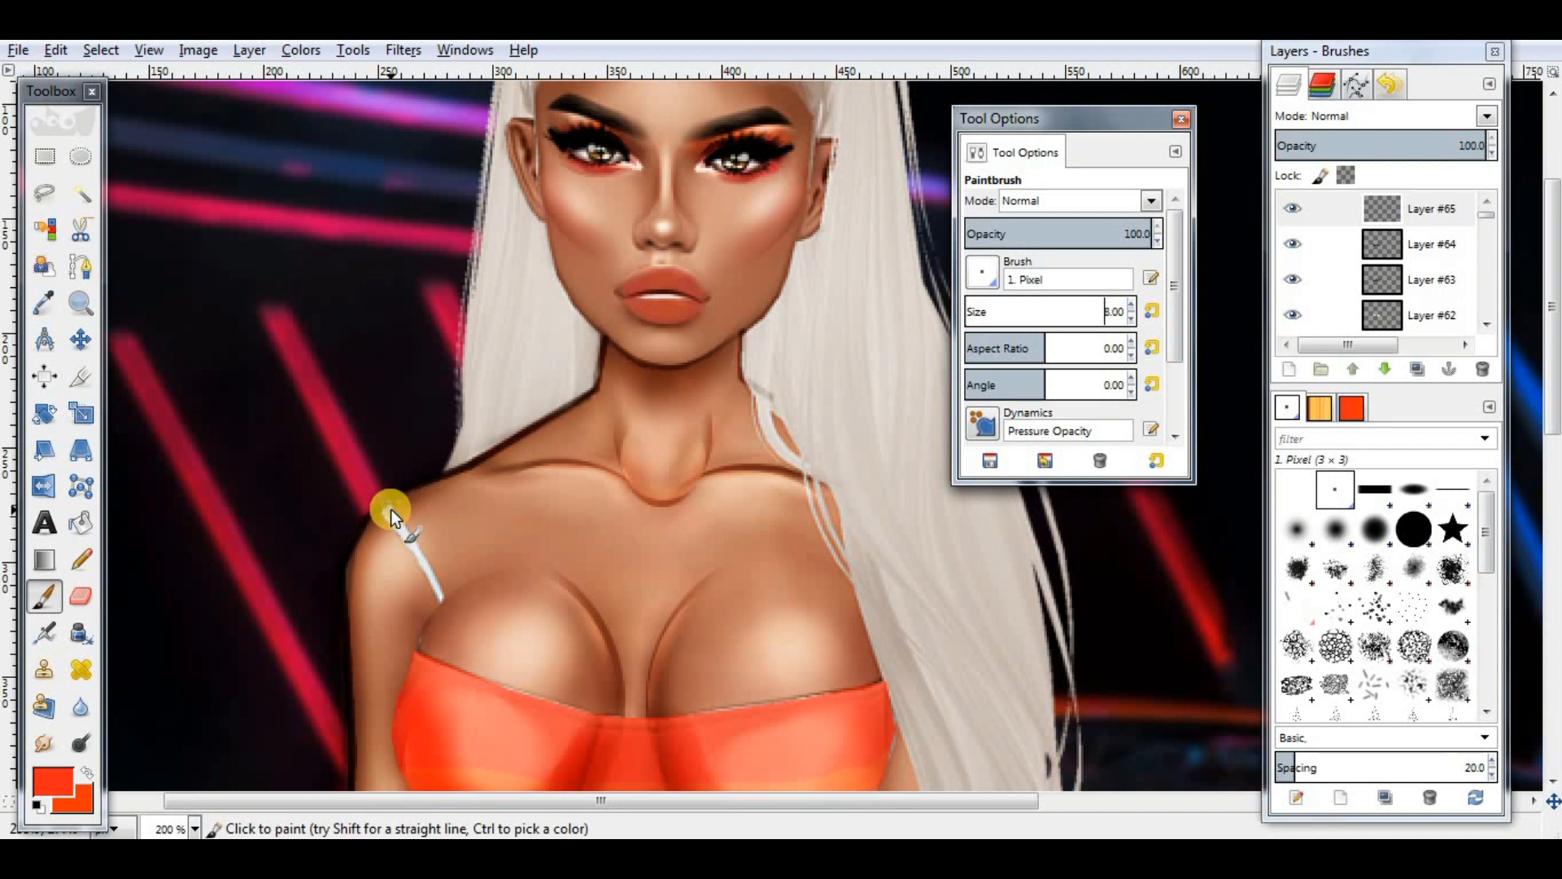
pyautogui.click(391, 509)
pyautogui.keyDown('shift'); pyautogui.click(444, 602); pyautogui.keyUp('shift')
pyautogui.keyDown('shift'); pyautogui.click(423, 651); pyautogui.keyUp('shift')
pyautogui.scroll(-2, 422, 651)
pyautogui.click(846, 306)
pyautogui.keyDown('shift'); pyautogui.click(879, 506); pyautogui.keyUp('shift')
pyautogui.hotkey('ctrl', 'z')
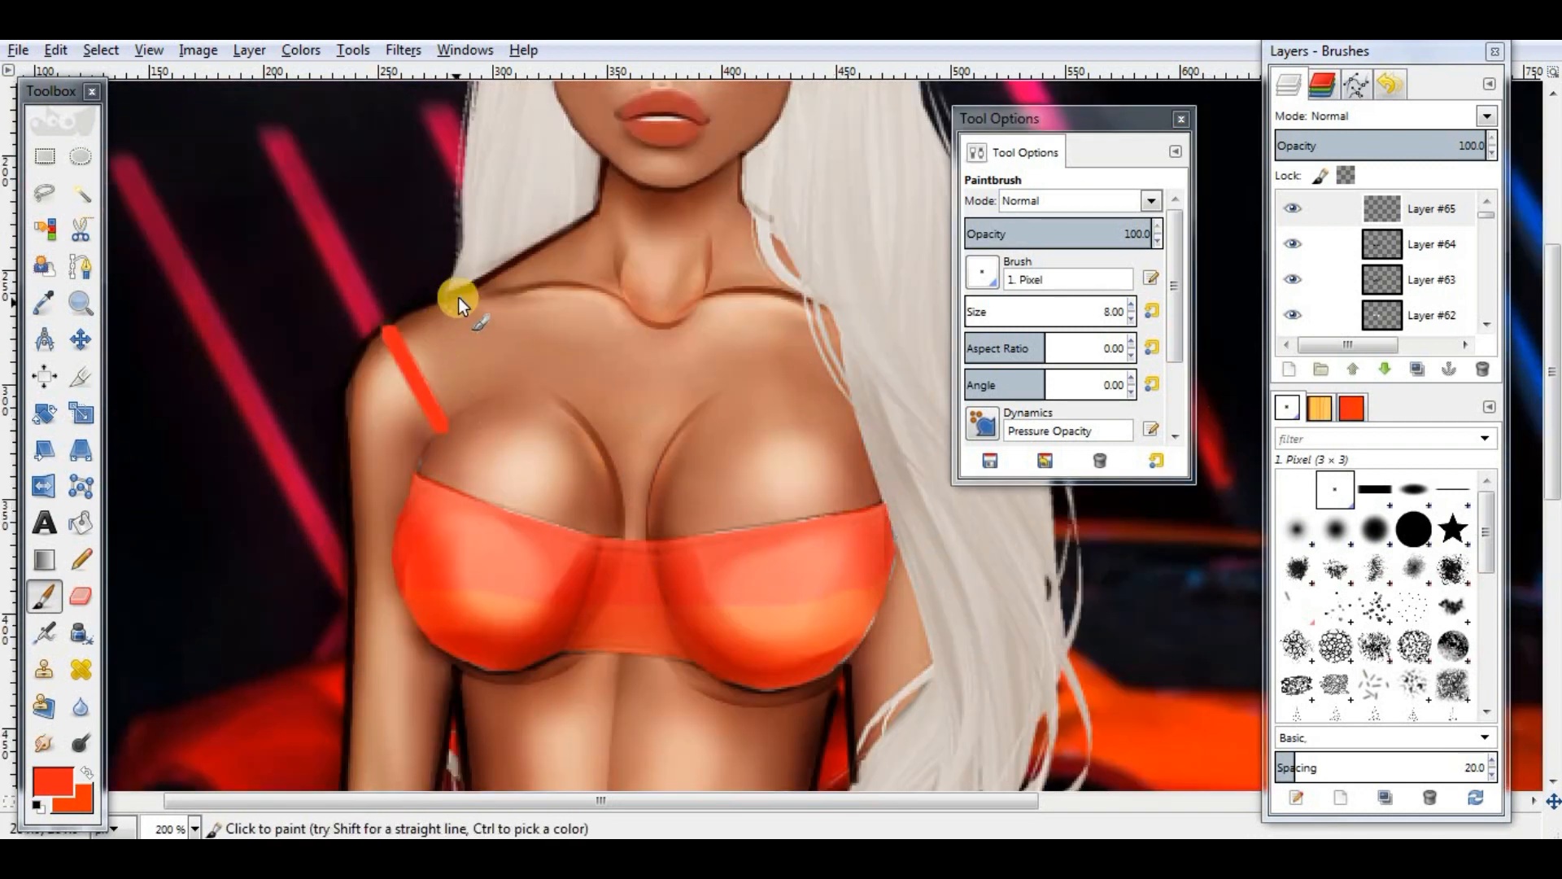
# Step: Paint straight orange-red straps from each shoulder down to the outer edge of the cup below
pyautogui.click(458, 296)
pyautogui.keyDown('shift'); pyautogui.click(423, 474); pyautogui.keyUp('shift')
pyautogui.click(826, 285)
pyautogui.keyDown('shift'); pyautogui.click(876, 499); pyautogui.keyUp('shift')
# Step: Select the contents of the strap layer, add a new layer, and set the foreground colour to white
pyautogui.rightClick(1404, 213)
pyautogui.click(1279, 773)
pyautogui.click(1289, 369)
pyautogui.click(54, 782)
pyautogui.click(827, 512)
pyautogui.click(841, 600)
# Step: Blur the white strap highlight and set Layer #66 to Overlay at 54.6 opacity
pyautogui.click(101, 50)
pyautogui.click(114, 468)
pyautogui.click(833, 642)
pyautogui.click(403, 51)
pyautogui.click(456, 103)
pyautogui.click(794, 614)
pyautogui.click(1487, 116)
pyautogui.click(1395, 371)
pyautogui.hotkey('ctrl', 'shift', 'a')
pyautogui.moveTo(1358, 153); pyautogui.dragTo(1390, 153)
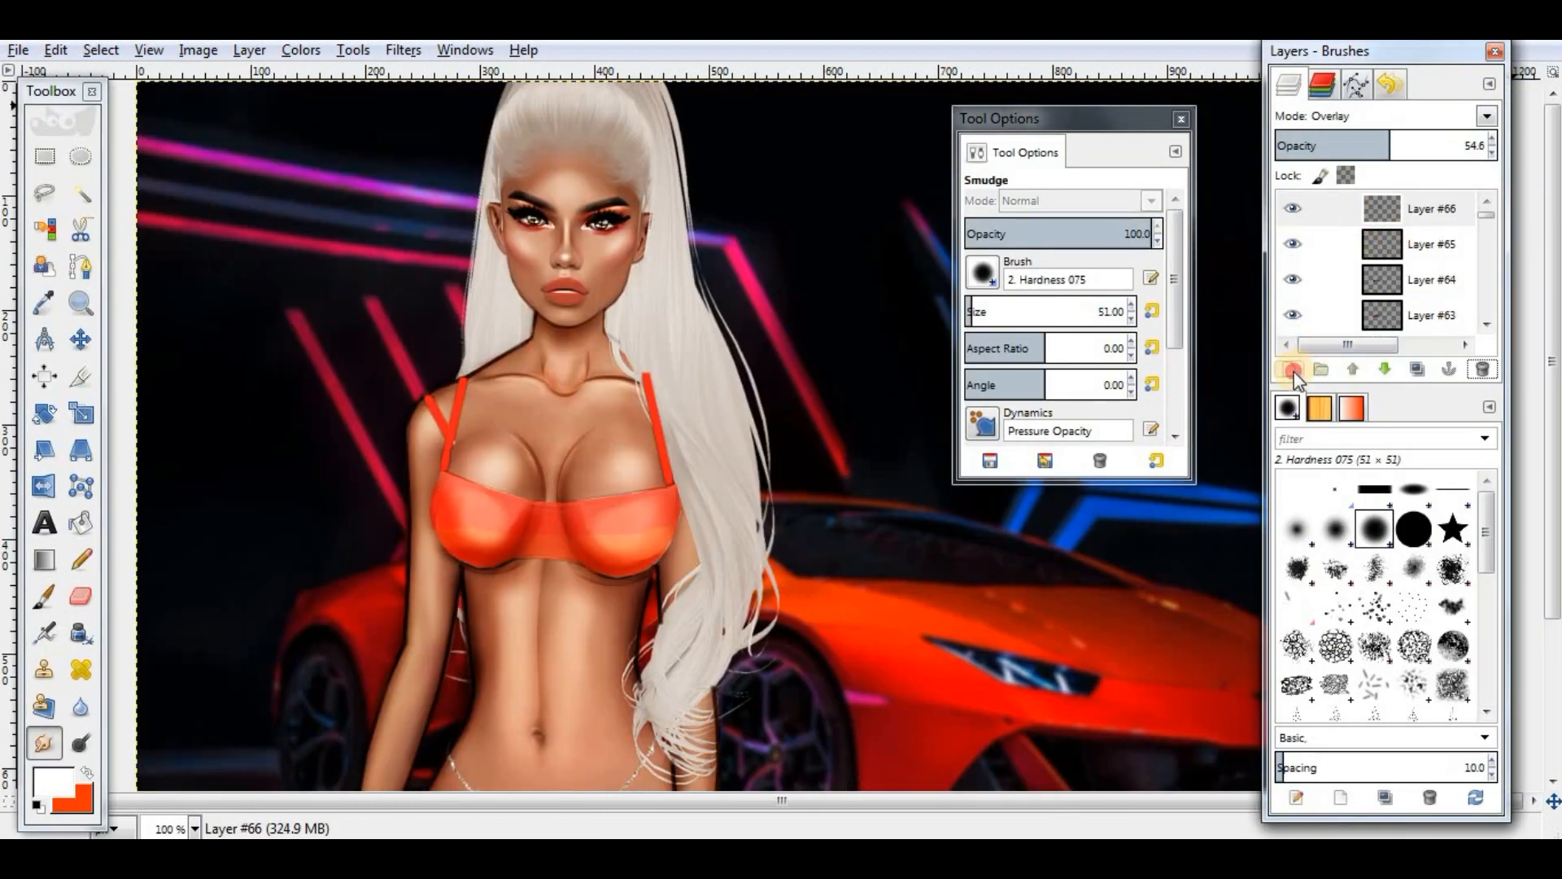
# Step: On a new layer, airbrush tones sampled from the hair over the ponytail and the crown of the head
pyautogui.click(1292, 370)
pyautogui.click(793, 593)
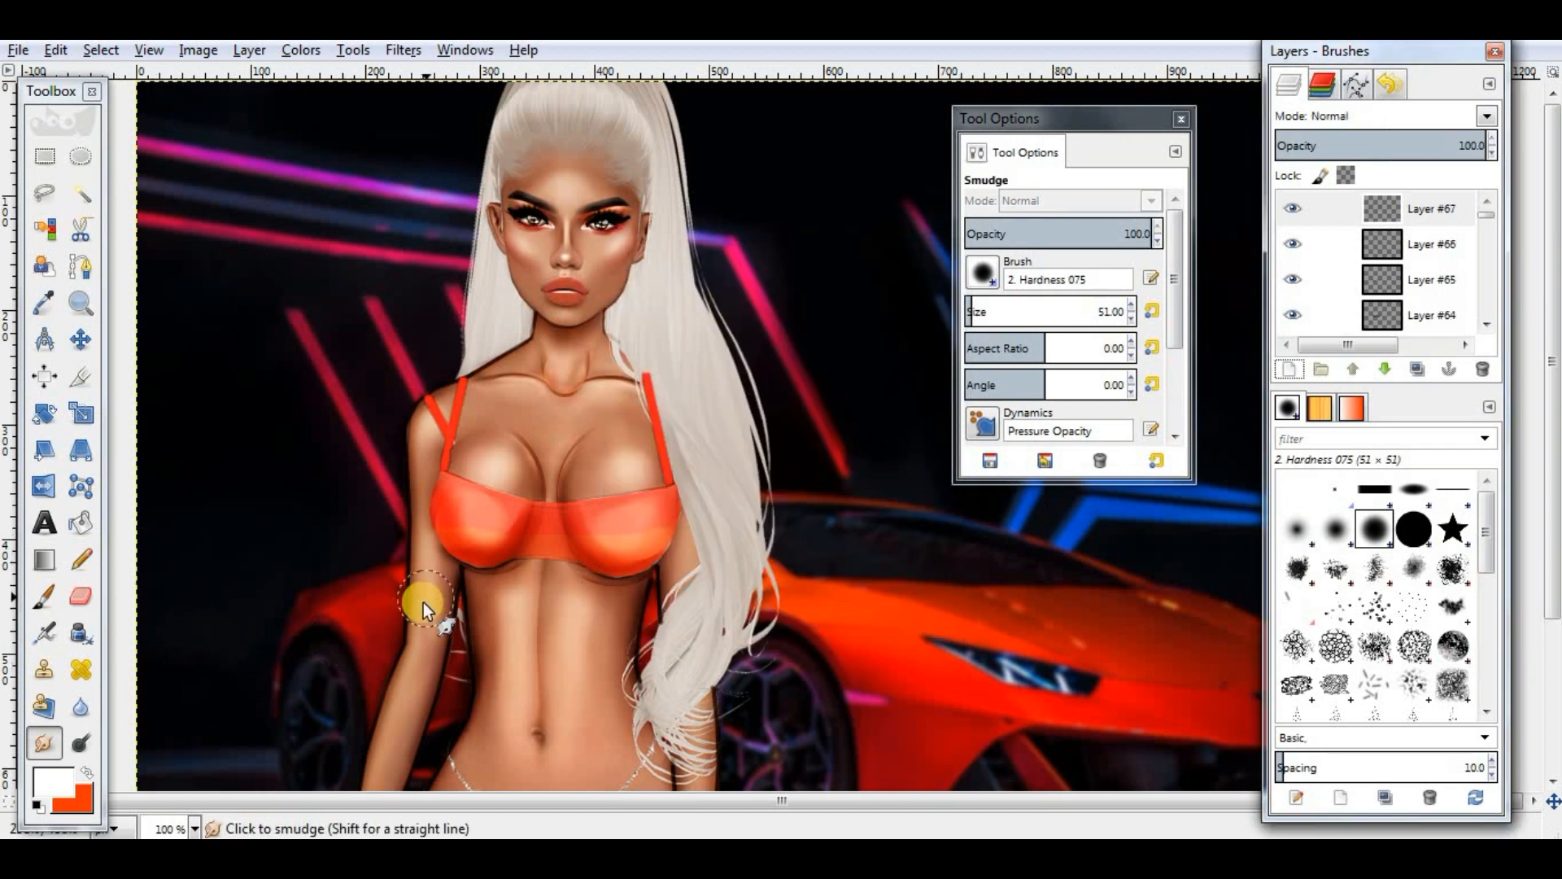
pyautogui.click(45, 633)
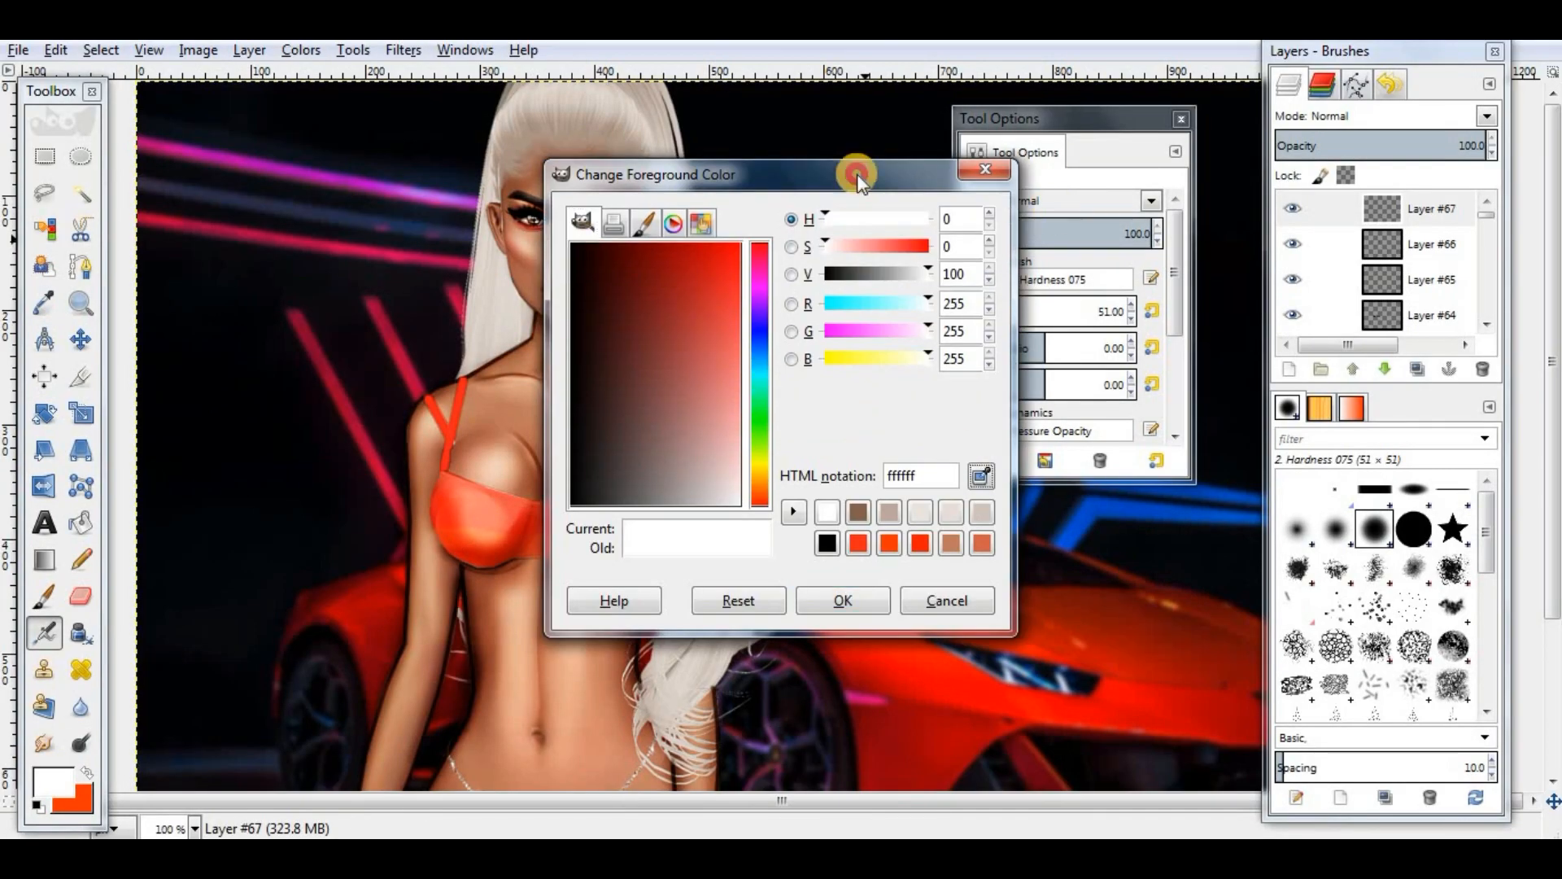
pyautogui.moveTo(856, 173); pyautogui.dragTo(1250, 81)
pyautogui.keyDown('ctrl'); pyautogui.click(730, 451); pyautogui.keyUp('ctrl')
pyautogui.keyDown('ctrl'); pyautogui.click(713, 347); pyautogui.keyUp('ctrl')
pyautogui.moveTo(740, 436); pyautogui.dragTo(683, 244)
pyautogui.keyDown('ctrl'); pyautogui.click(659, 135); pyautogui.keyUp('ctrl')
pyautogui.moveTo(659, 134); pyautogui.dragTo(667, 232)
pyautogui.moveTo(602, 114); pyautogui.dragTo(538, 122)
pyautogui.keyDown('ctrl'); pyautogui.click(577, 99); pyautogui.keyUp('ctrl')
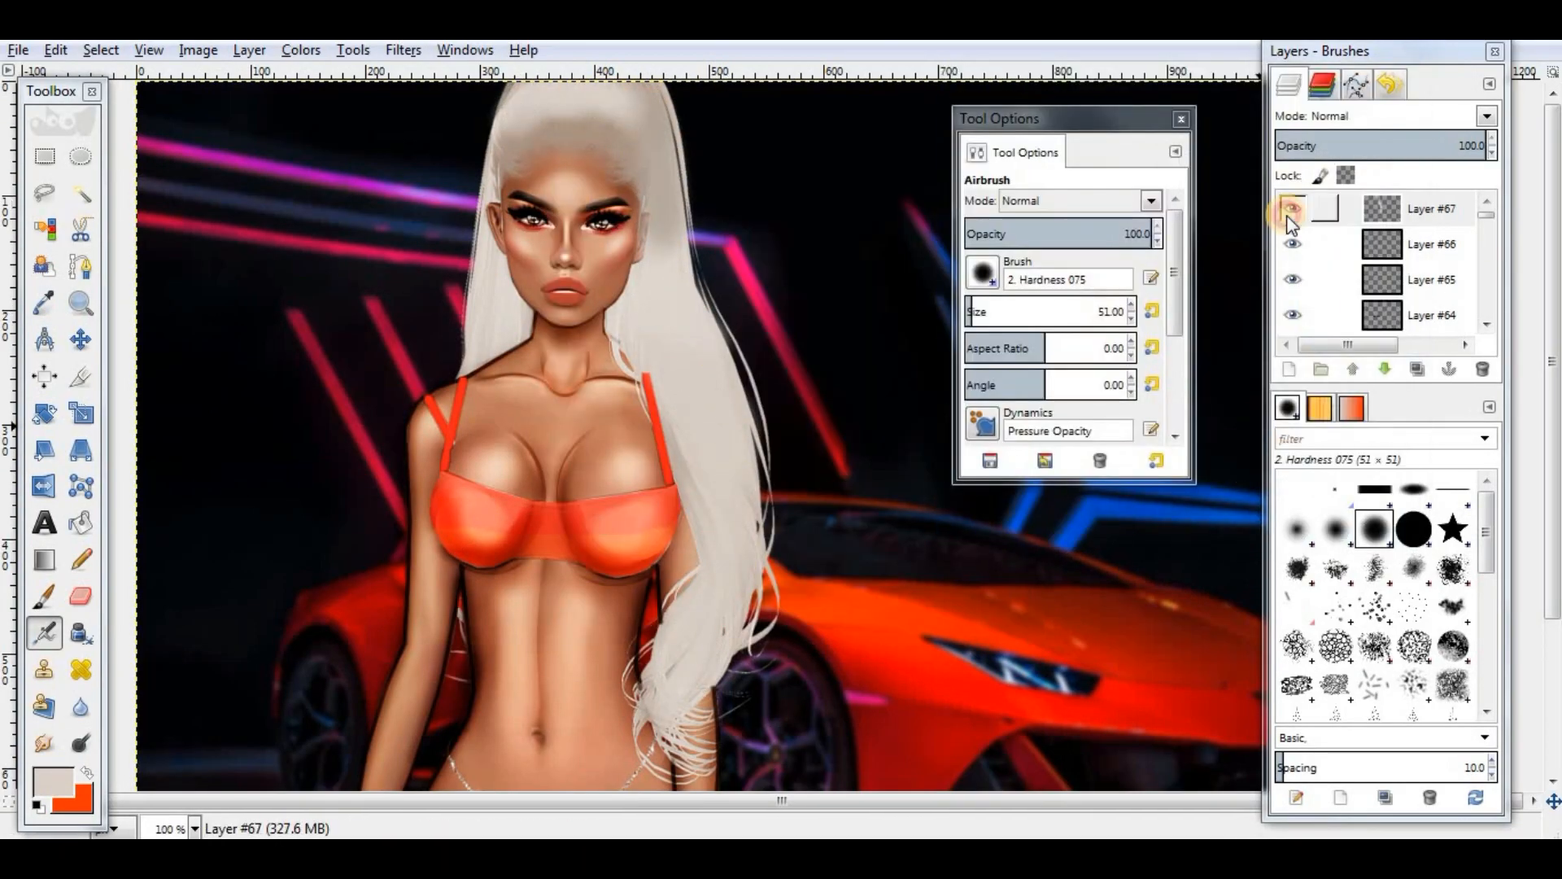
# Step: On a new layer, airbrush black shading around the crown of the hair, using an ellipse selection as guide
pyautogui.keyDown('shift'); pyautogui.click(1289, 369); pyautogui.keyUp('shift')
pyautogui.press('e')
pyautogui.moveTo(497, 73); pyautogui.dragTo(657, 244)
pyautogui.click(39, 774)
pyautogui.click(45, 633)
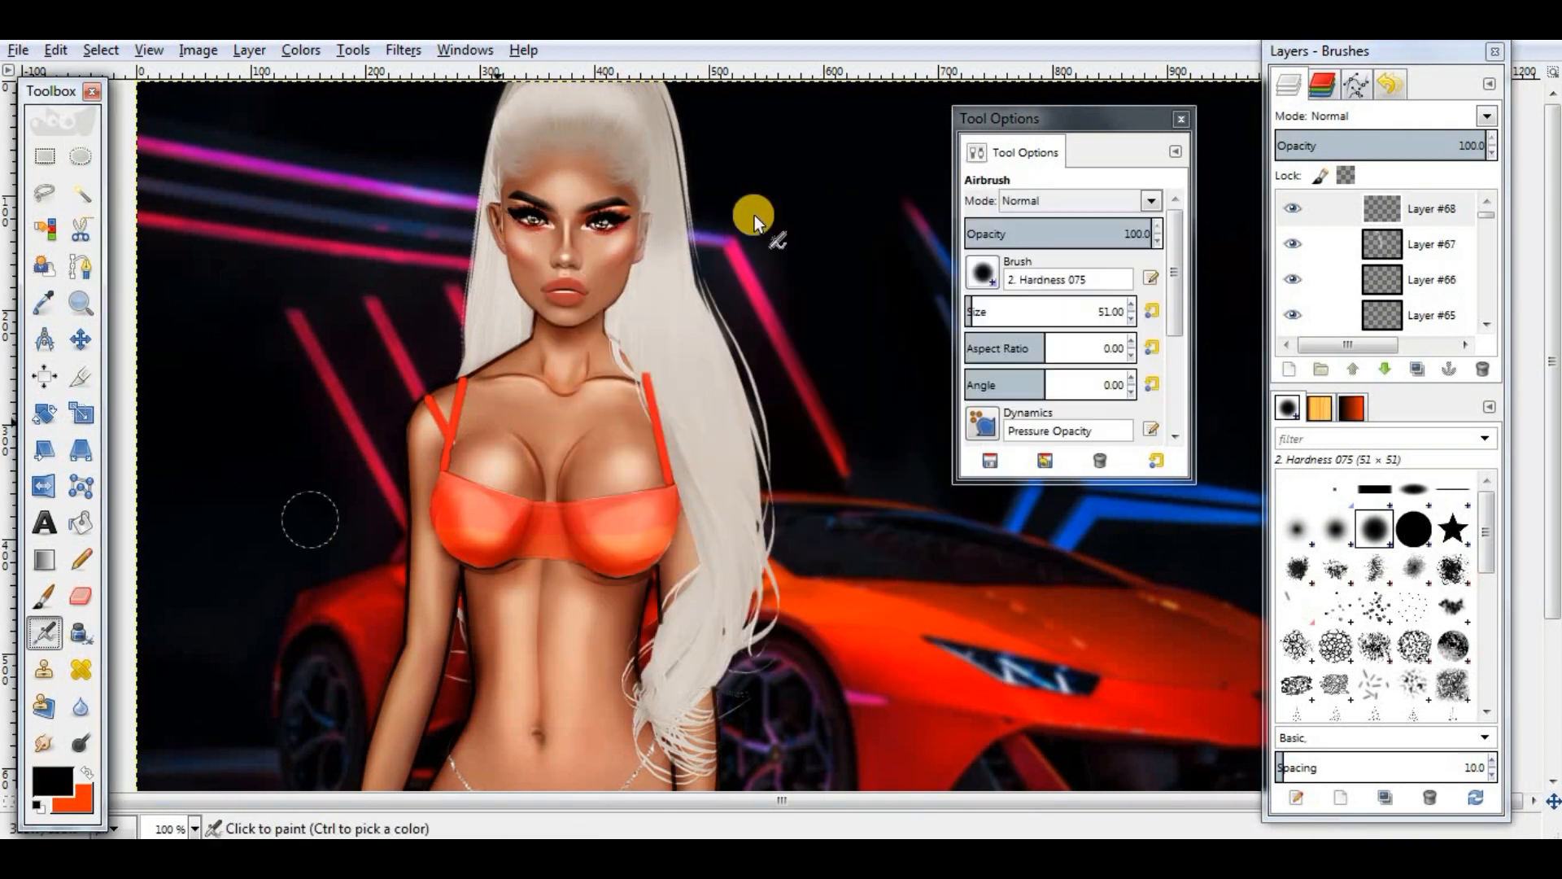
pyautogui.click(635, 143)
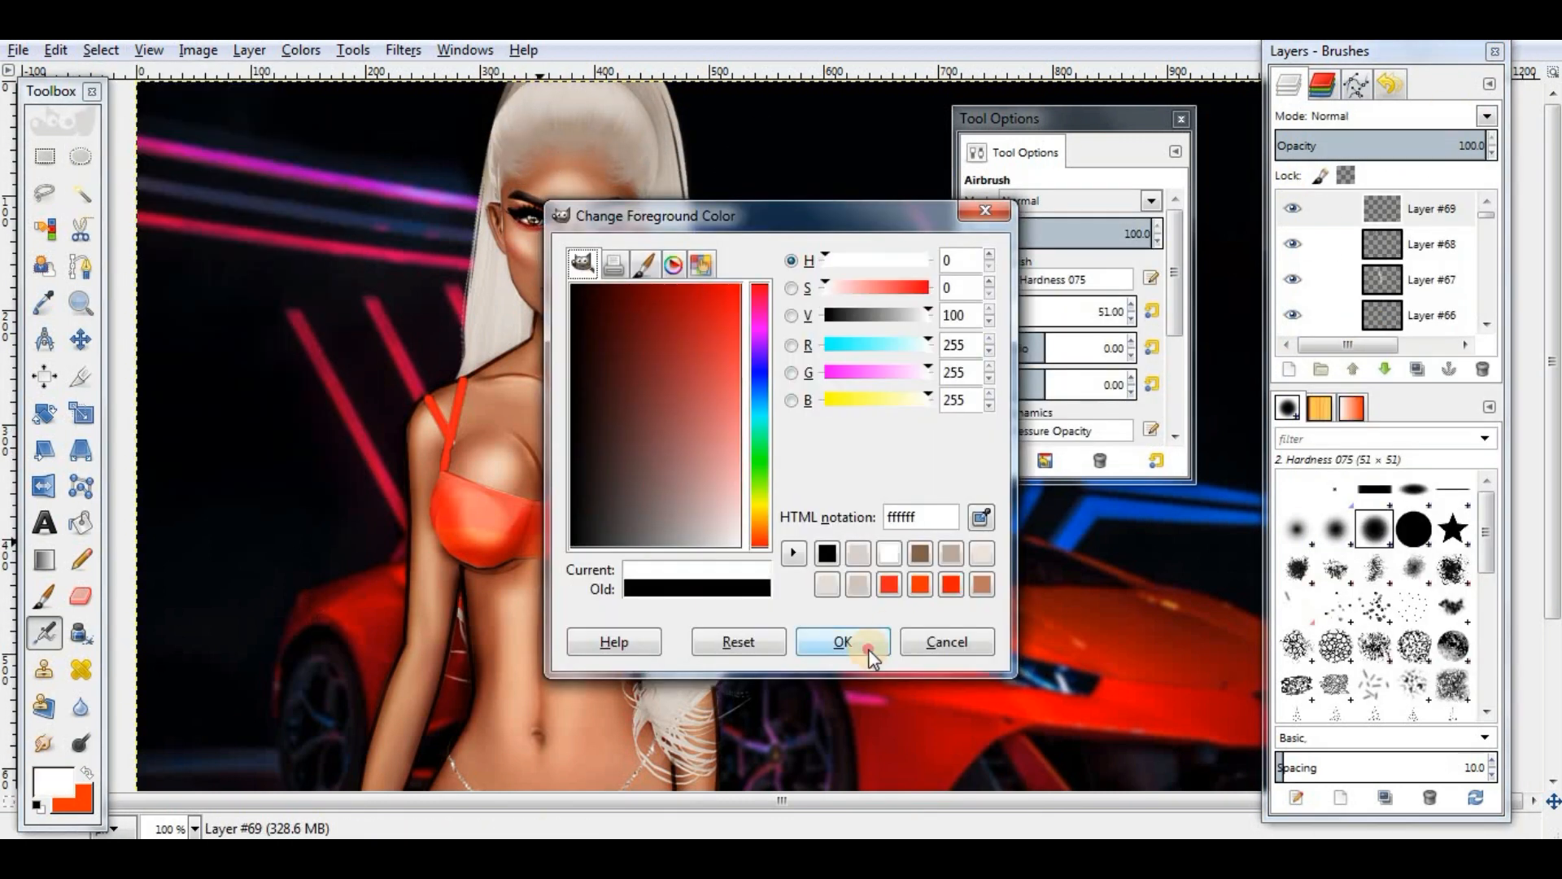
# Step: On Layer #69, paint straight white highlight bands across the hair with the 2. Hardness 100 brush at size 13
pyautogui.click(861, 643)
pyautogui.press('p')
pyautogui.click(1131, 319)
pyautogui.click(617, 319)
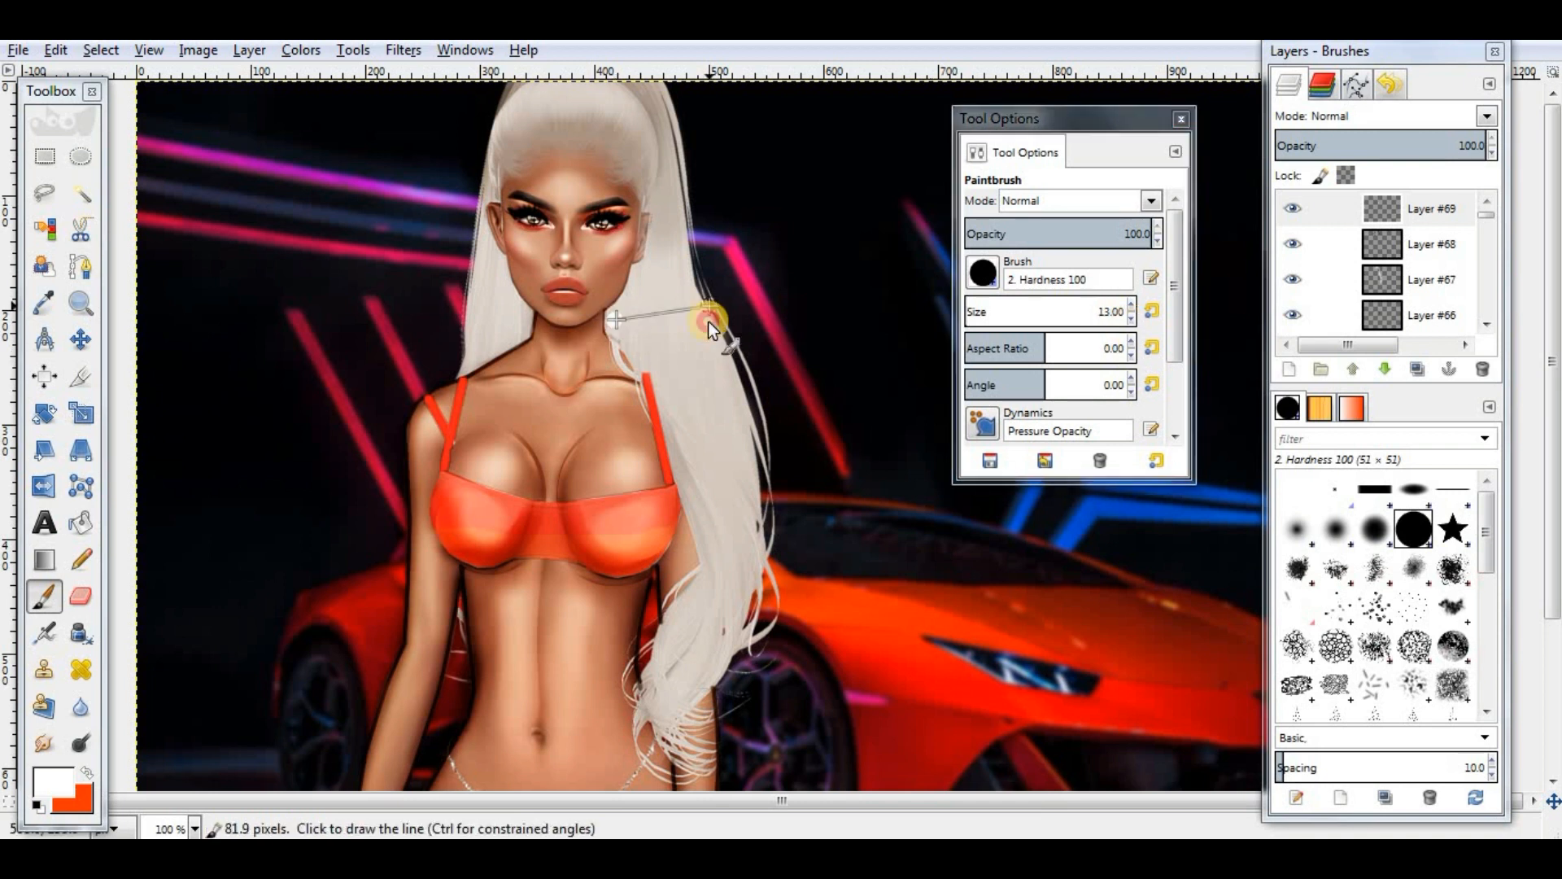
pyautogui.keyDown('shift'); pyautogui.click(707, 306); pyautogui.keyUp('shift')
pyautogui.click(676, 424)
pyautogui.keyDown('shift'); pyautogui.click(753, 399); pyautogui.keyUp('shift')
pyautogui.click(709, 544)
pyautogui.keyDown('shift'); pyautogui.click(764, 517); pyautogui.keyUp('shift')
# Step: Smudge the white bands into the hair strands and set Layer #69 to Overlay
pyautogui.click(44, 742)
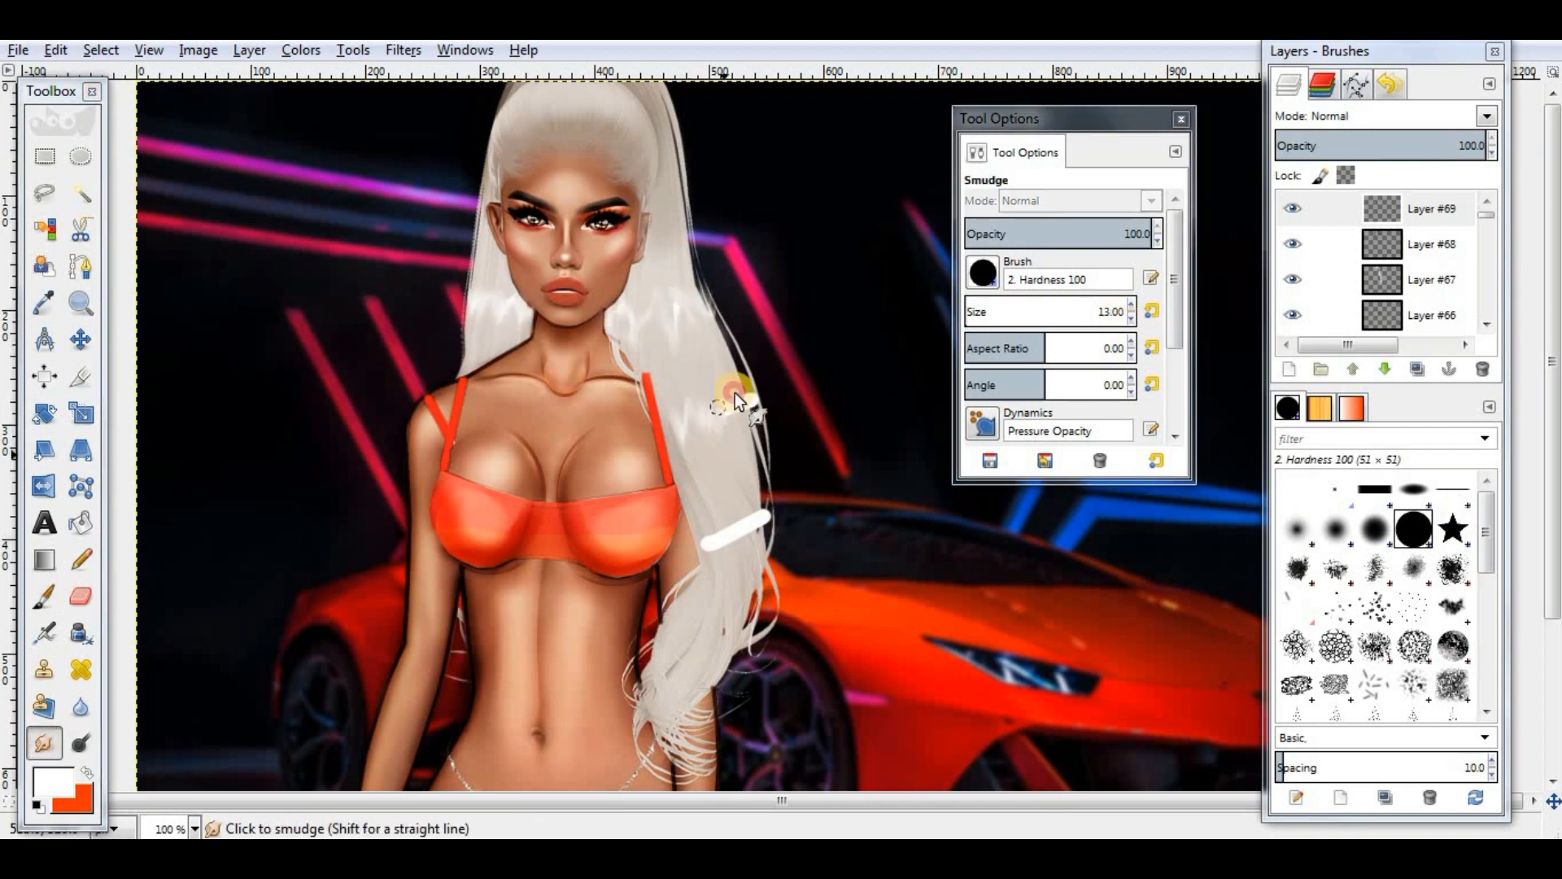
pyautogui.click(1456, 116)
pyautogui.click(1383, 381)
pyautogui.click(1436, 140)
# Step: On a new layer, airbrush black shading along the ponytail, beside the face and down the long hair at size 23
pyautogui.click(1289, 369)
pyautogui.click(778, 599)
pyautogui.click(51, 779)
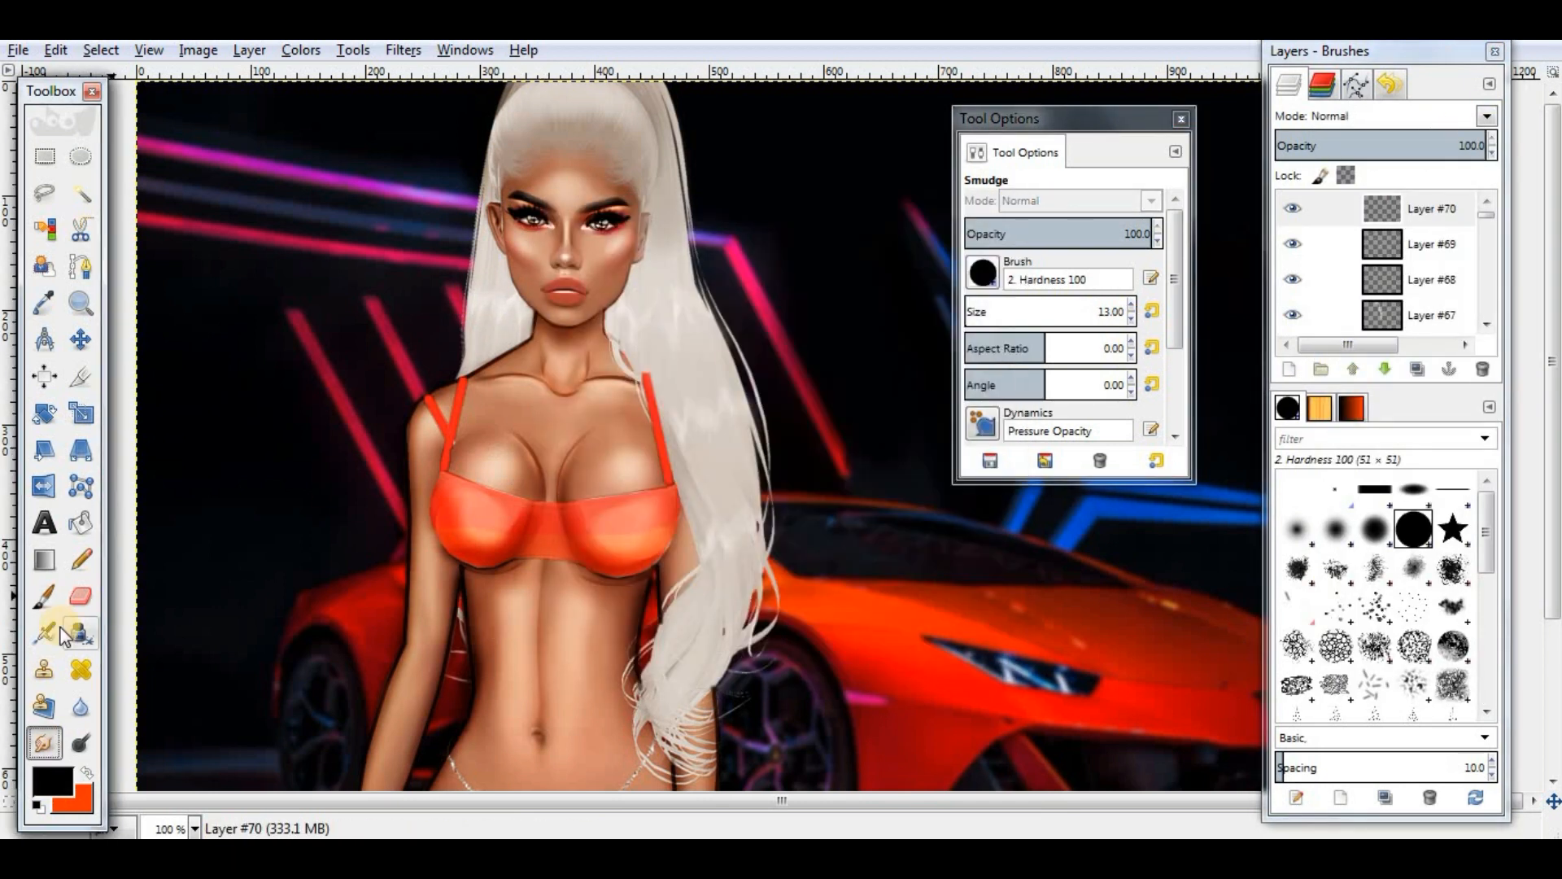
pyautogui.click(45, 633)
pyautogui.moveTo(648, 106); pyautogui.dragTo(660, 171)
pyautogui.moveTo(485, 362); pyautogui.dragTo(531, 299)
pyautogui.moveTo(640, 350); pyautogui.dragTo(671, 543)
# Step: Apply a Gaussian Blur to the black hair shading on Layer #70
pyautogui.click(404, 50)
pyautogui.click(749, 218)
pyautogui.click(767, 566)
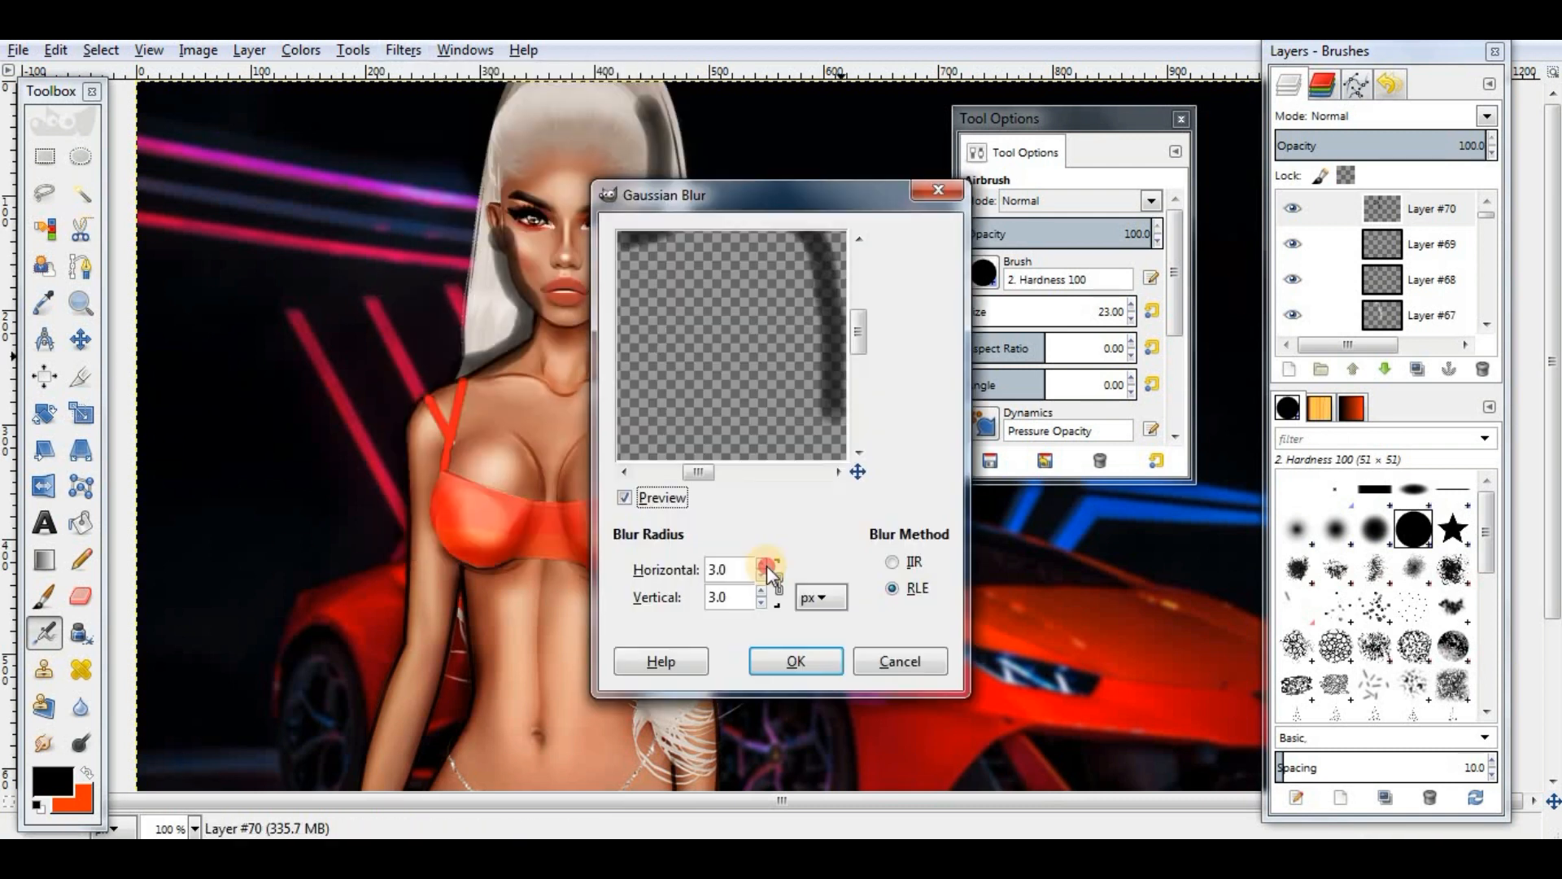
pyautogui.click(795, 661)
# Step: Smudge the black hair shading beside the face and down the hair, and set Layer #70 to Overlay
pyautogui.click(44, 743)
pyautogui.click(1151, 311)
pyautogui.moveTo(547, 304); pyautogui.dragTo(508, 239)
pyautogui.moveTo(652, 366); pyautogui.dragTo(677, 512)
pyautogui.click(1456, 115)
pyautogui.click(1383, 381)
pyautogui.click(1292, 209)
pyautogui.click(1292, 208)
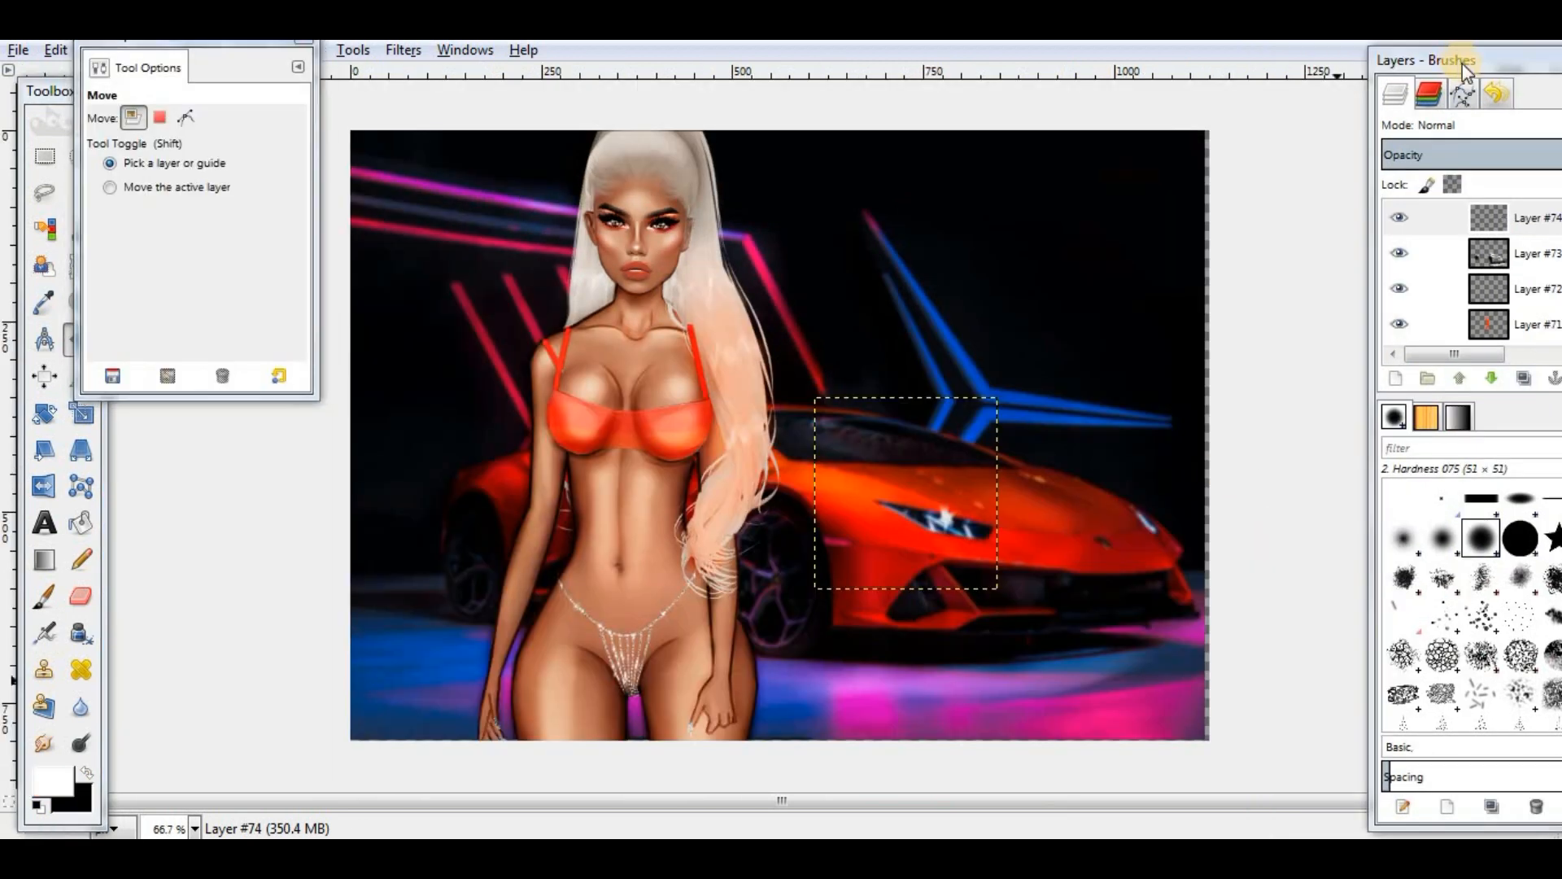
# Step: Delete Layer #71 with the peach tint over the hair
pyautogui.moveTo(1462, 64); pyautogui.dragTo(1206, 46)
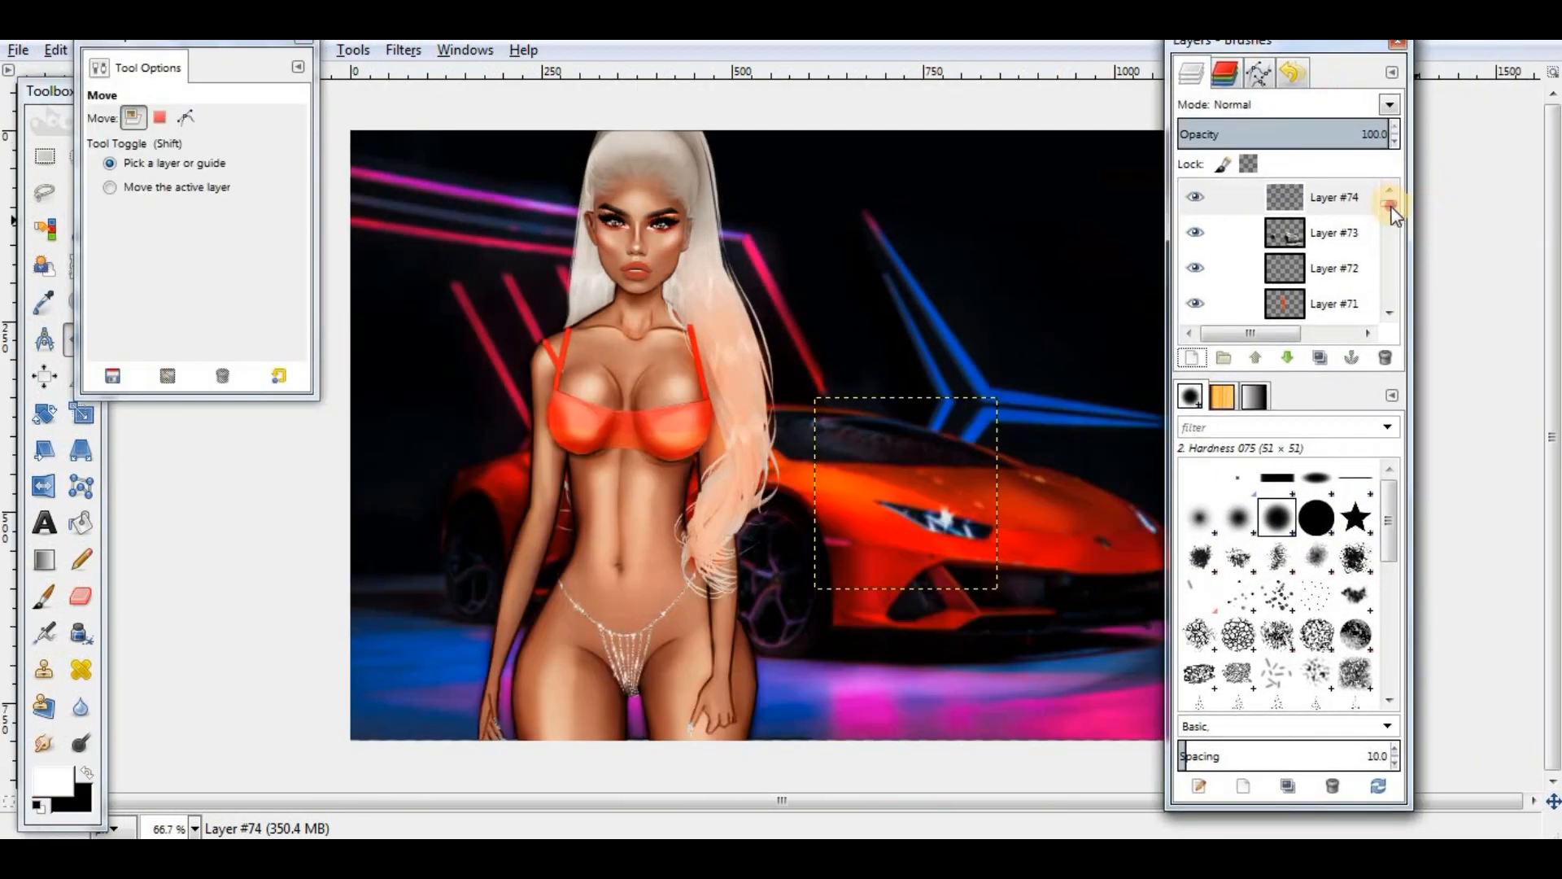
pyautogui.moveTo(1392, 207); pyautogui.dragTo(1392, 301)
pyautogui.click(1334, 303)
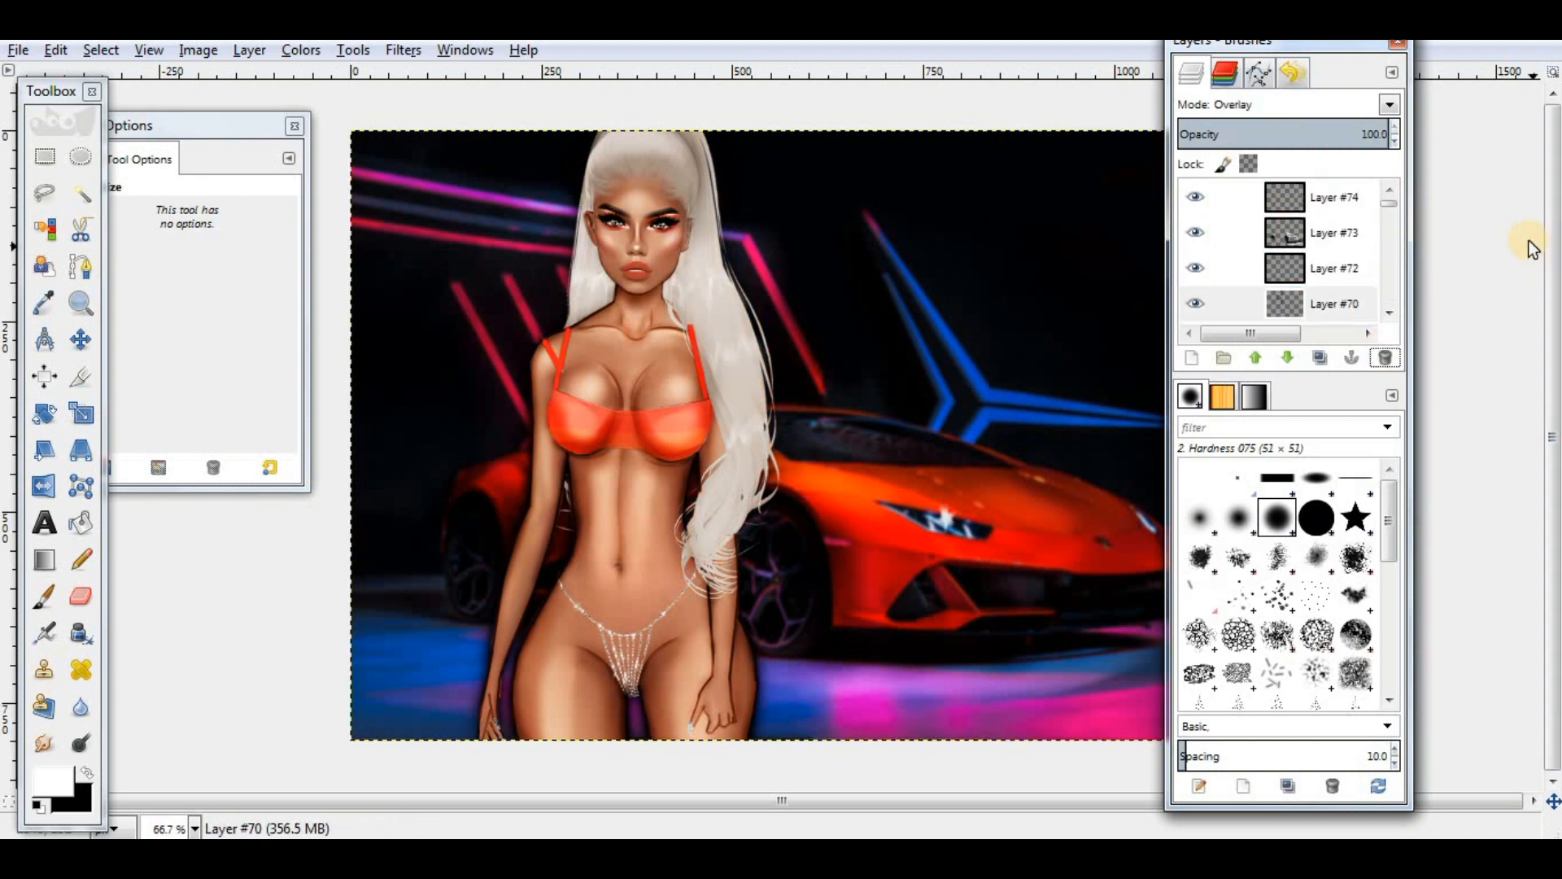
# Step: Open the sparks picture 1.jpg as a new layer in the image
pyautogui.click(18, 50)
pyautogui.click(105, 147)
pyautogui.click(478, 249)
pyautogui.click(1063, 814)
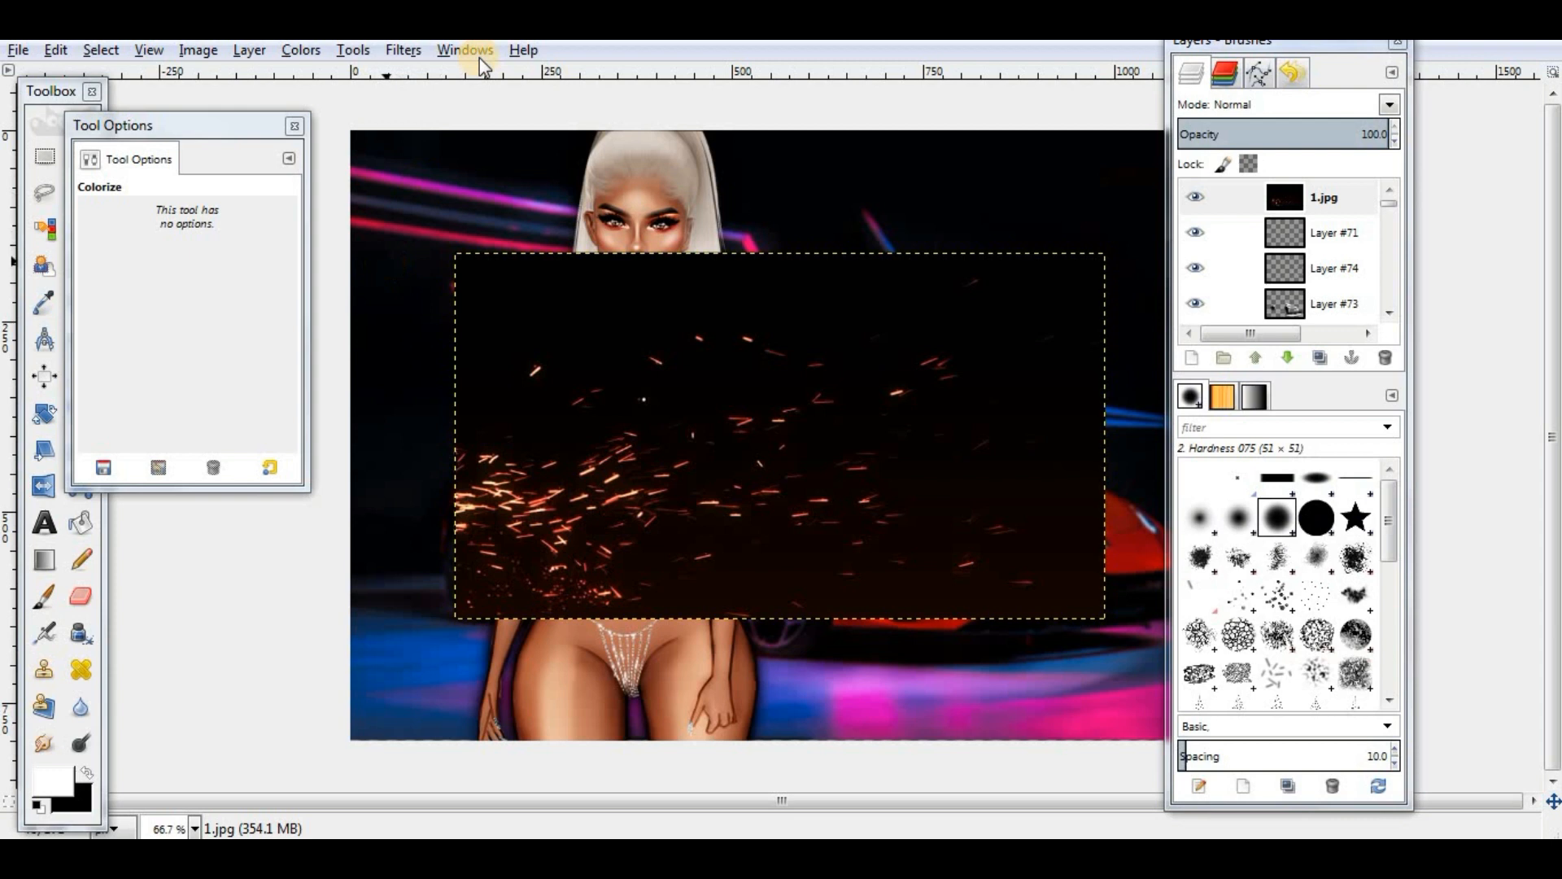
# Step: Try the Darken only and Lighten only modes on the 1.jpg sparks layer and set it to Screen
pyautogui.click(1387, 106)
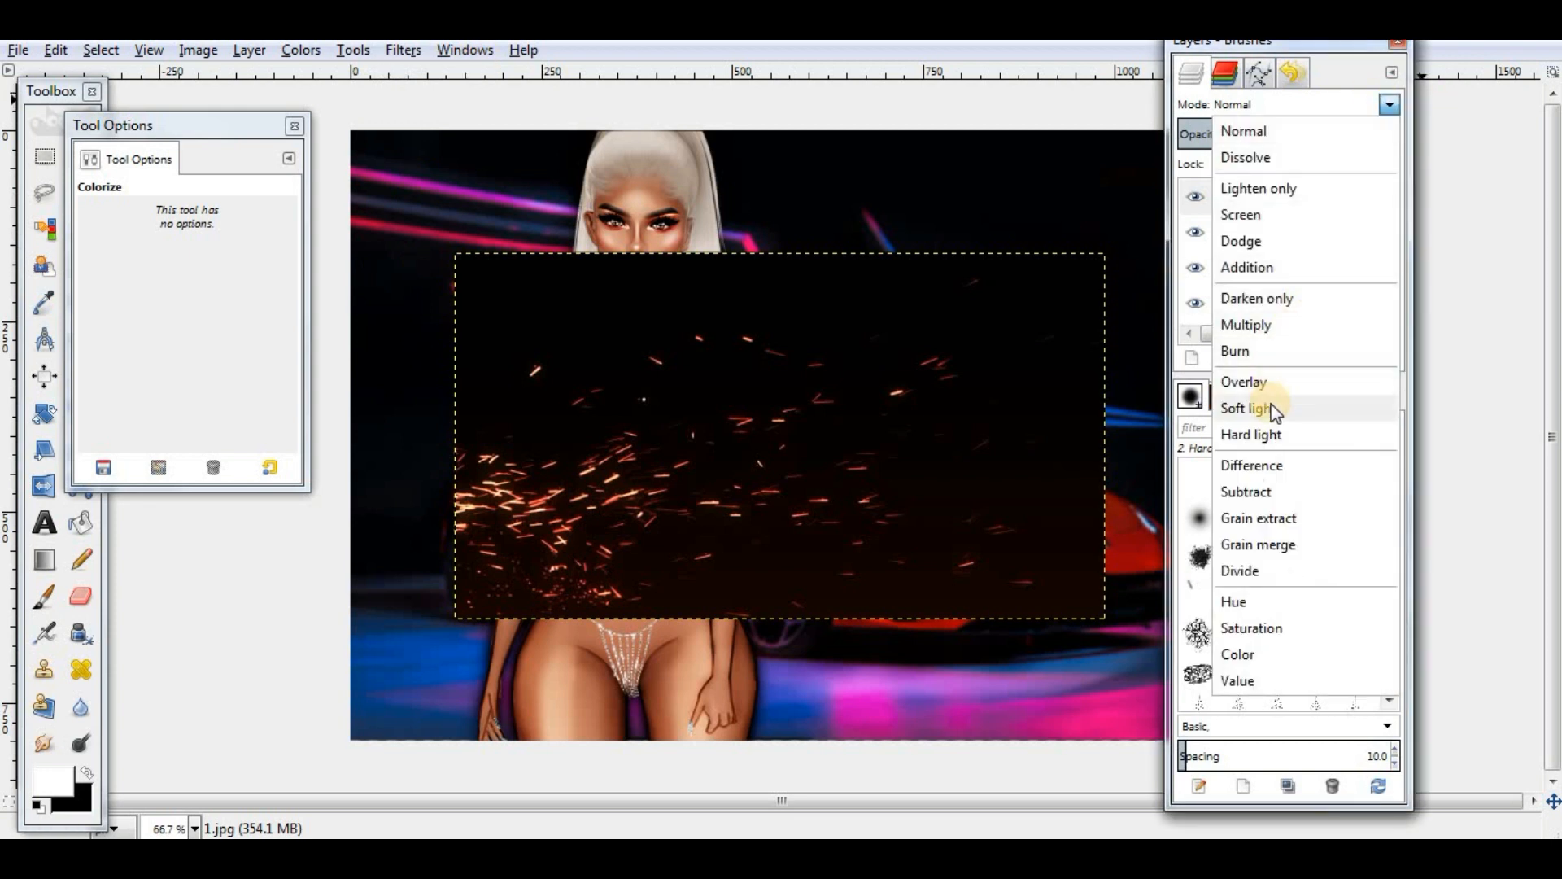
pyautogui.click(1277, 301)
pyautogui.click(1387, 106)
pyautogui.click(1286, 188)
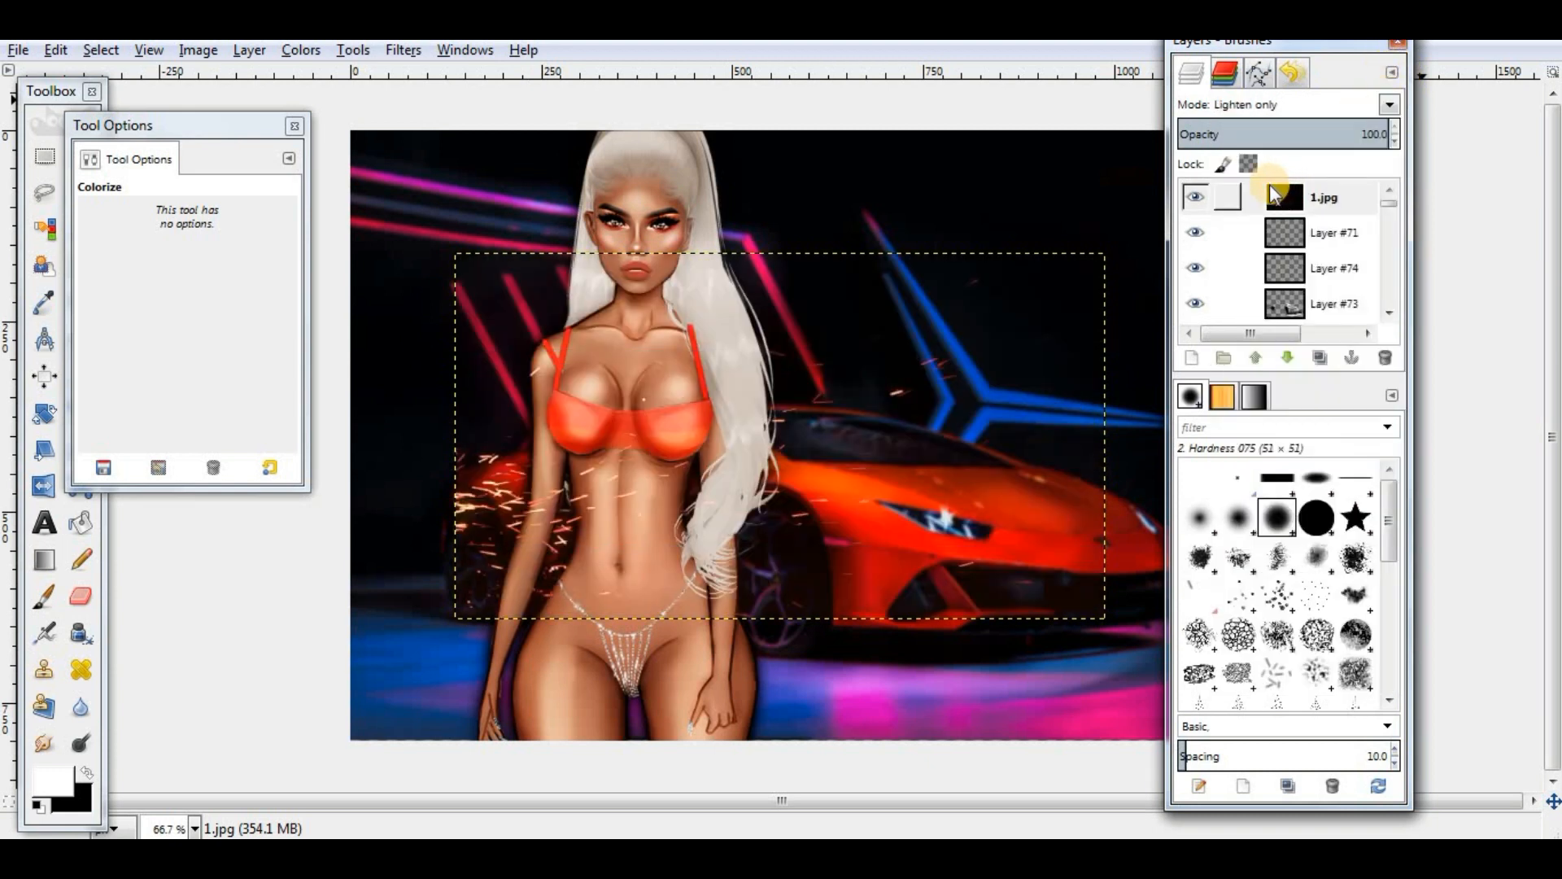
pyautogui.click(1381, 110)
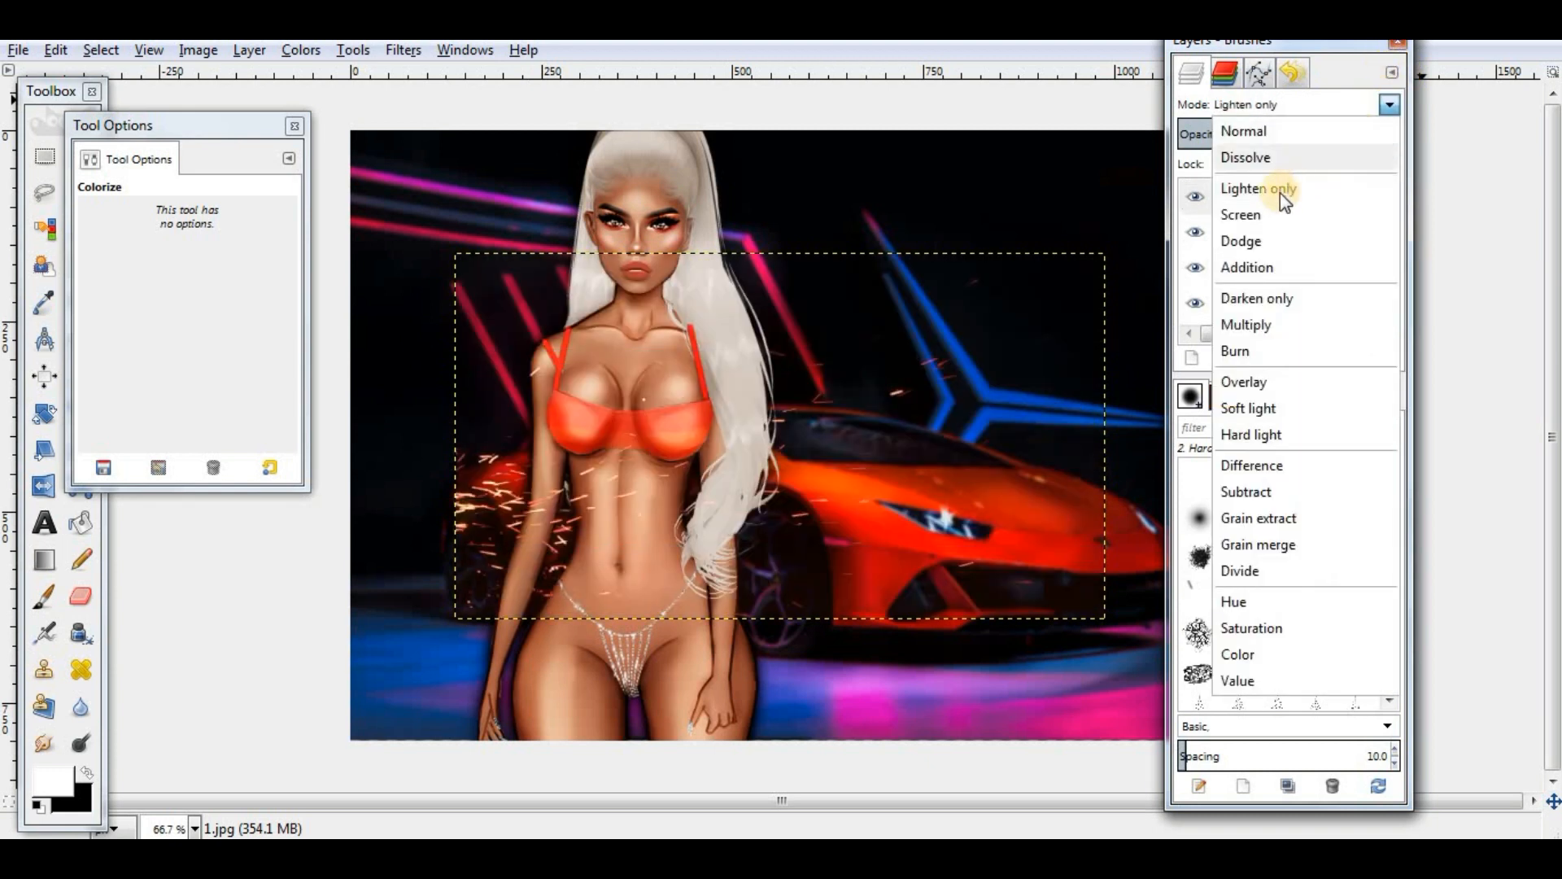
pyautogui.click(1265, 214)
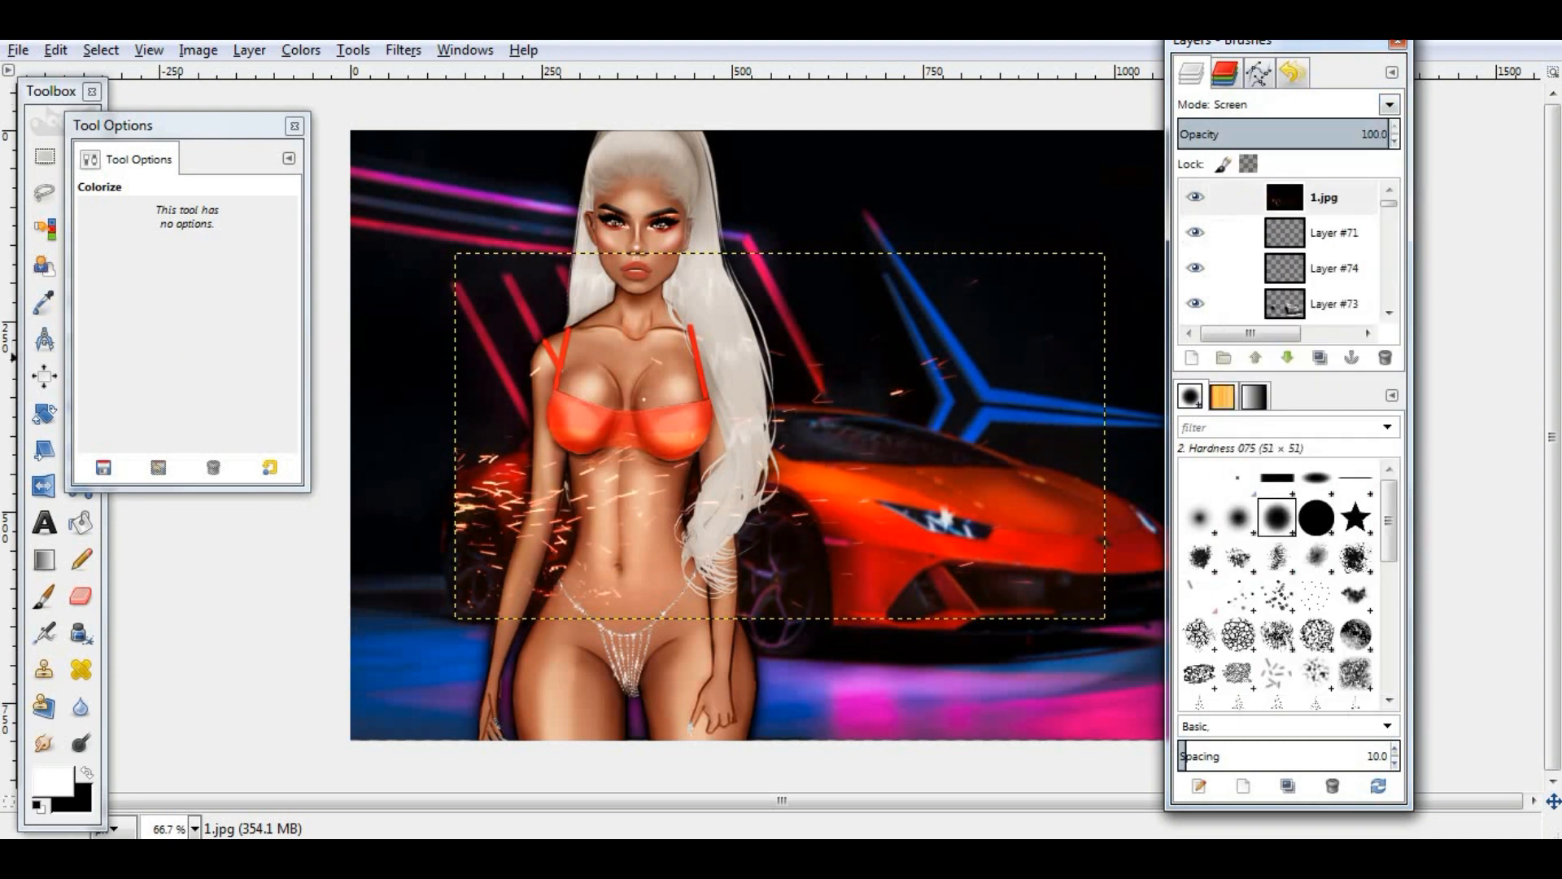
# Step: Scale the 1.jpg sparks layer to 1113 × 797 px to cover the canvas
pyautogui.moveTo(214, 130); pyautogui.dragTo(284, 68)
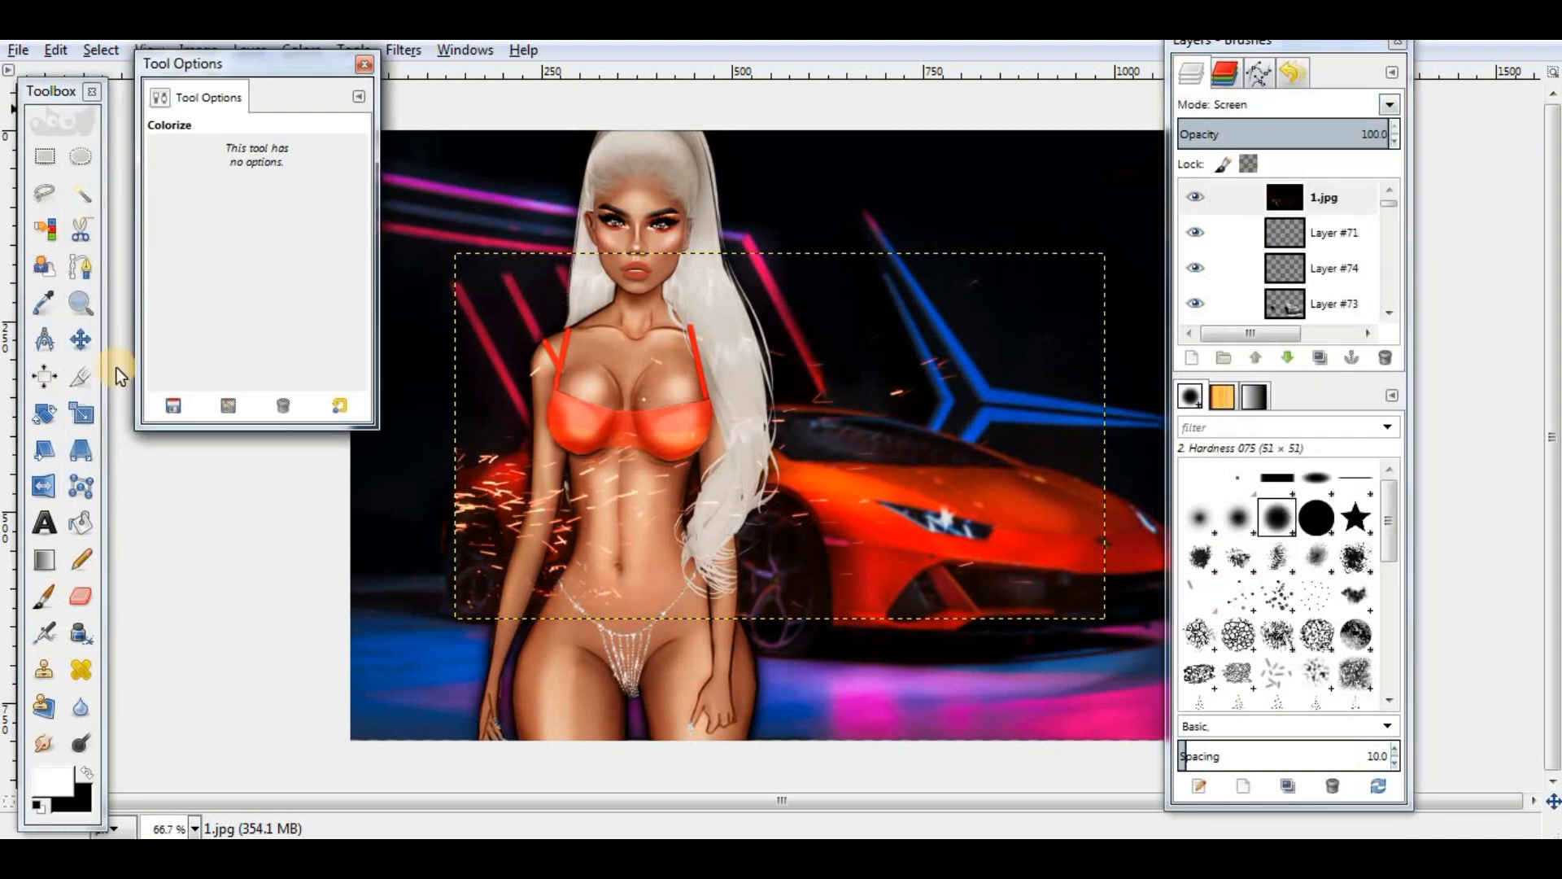
pyautogui.click(82, 414)
pyautogui.press('Tab')
pyautogui.click(399, 140)
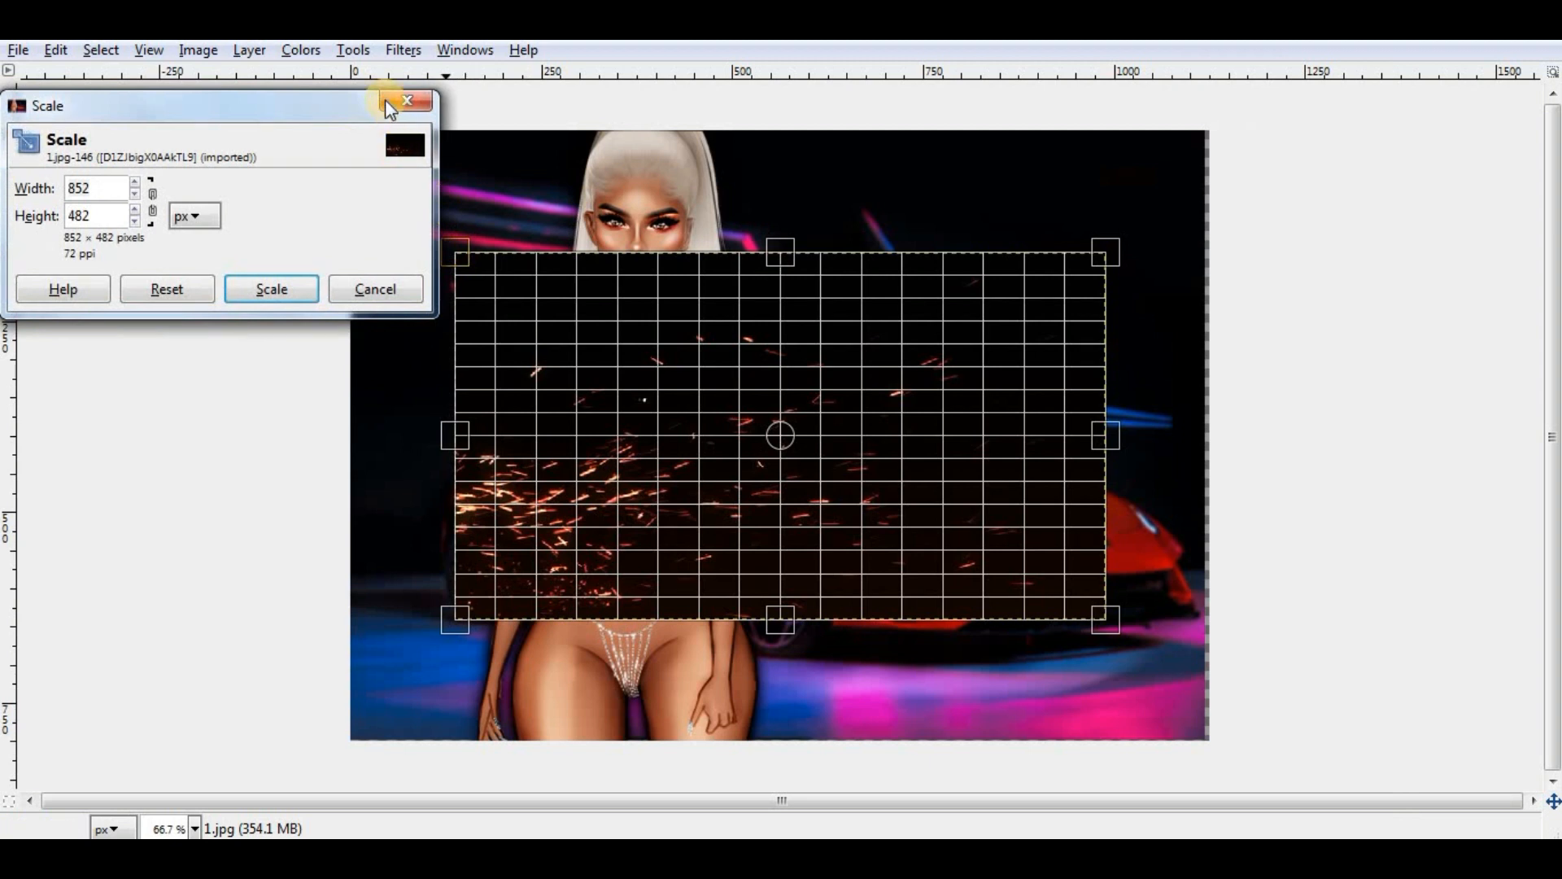
pyautogui.moveTo(161, 95); pyautogui.dragTo(77, 724)
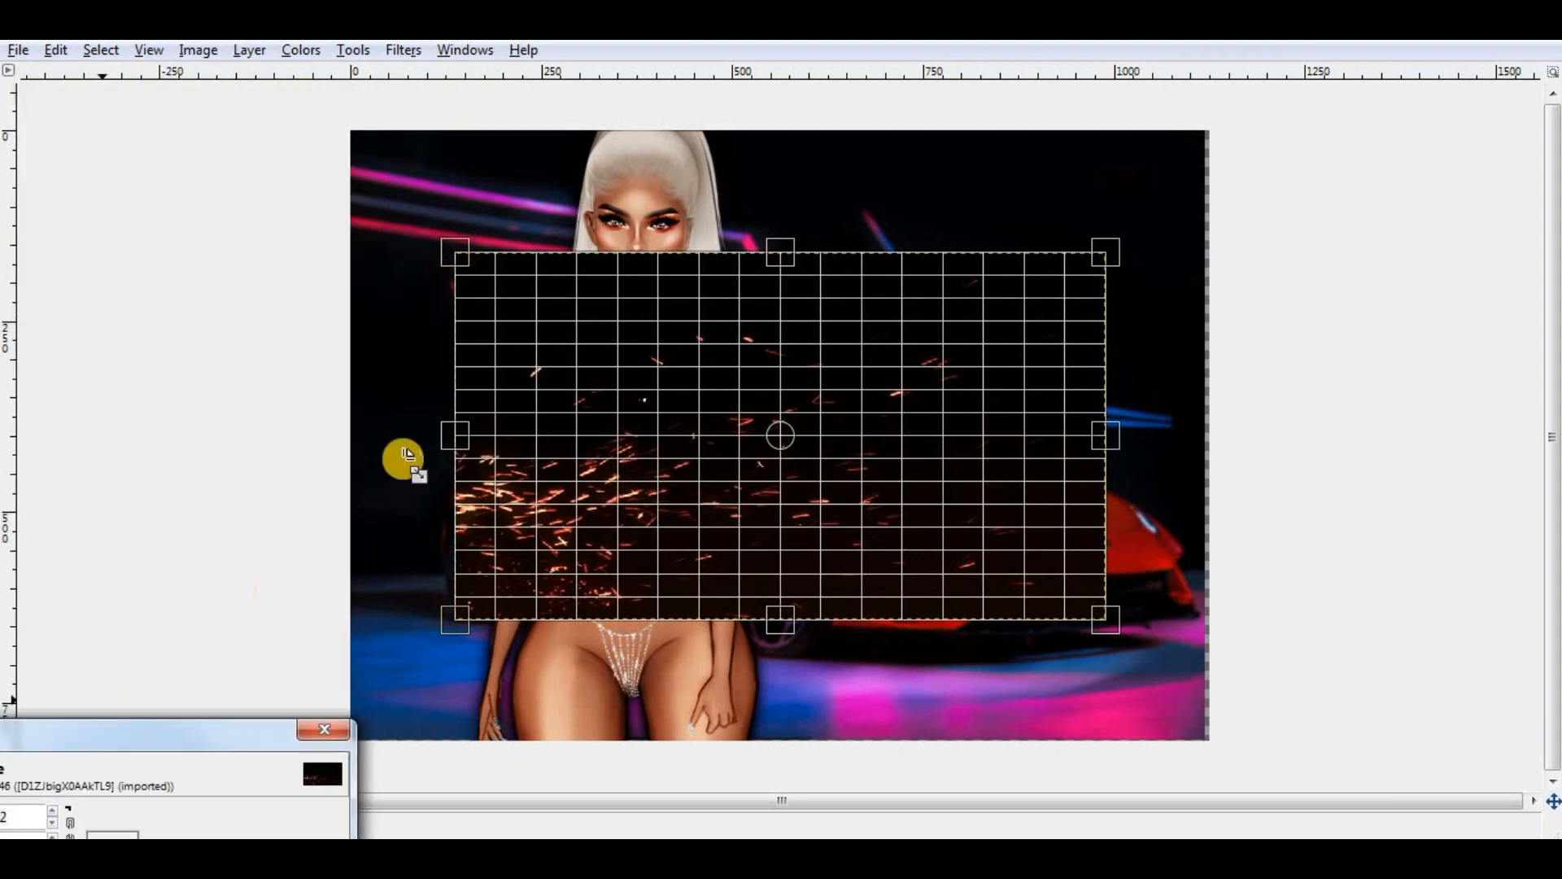
pyautogui.moveTo(460, 247); pyautogui.dragTo(371, 131)
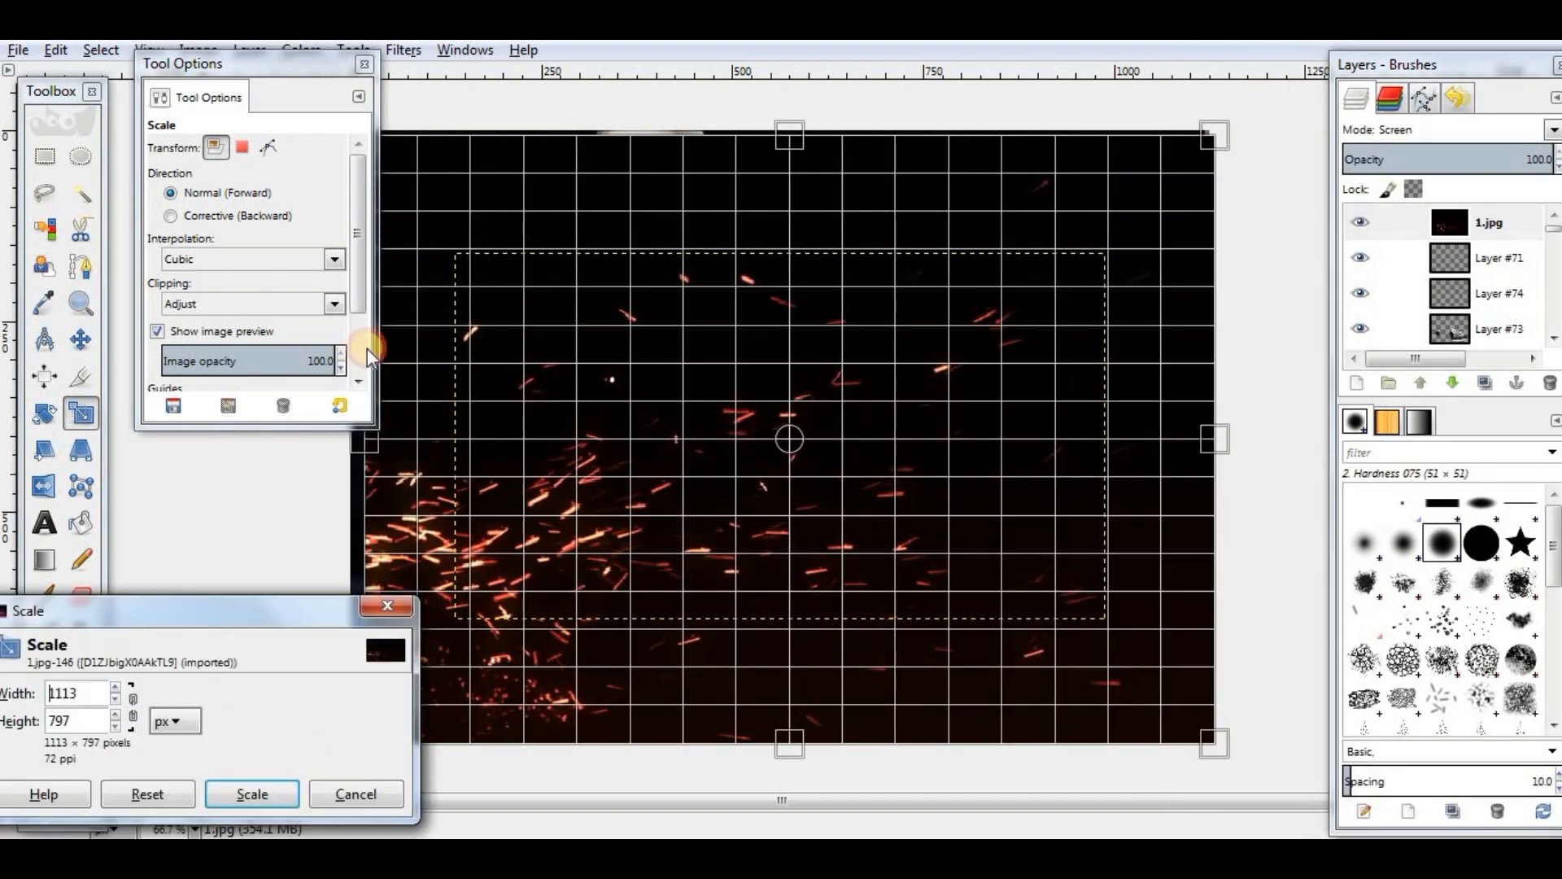
pyautogui.press('Return')
# Step: Remove the black from the 1.jpg copy layer with Color to Alpha and lower its opacity to 25.4
pyautogui.press('m')
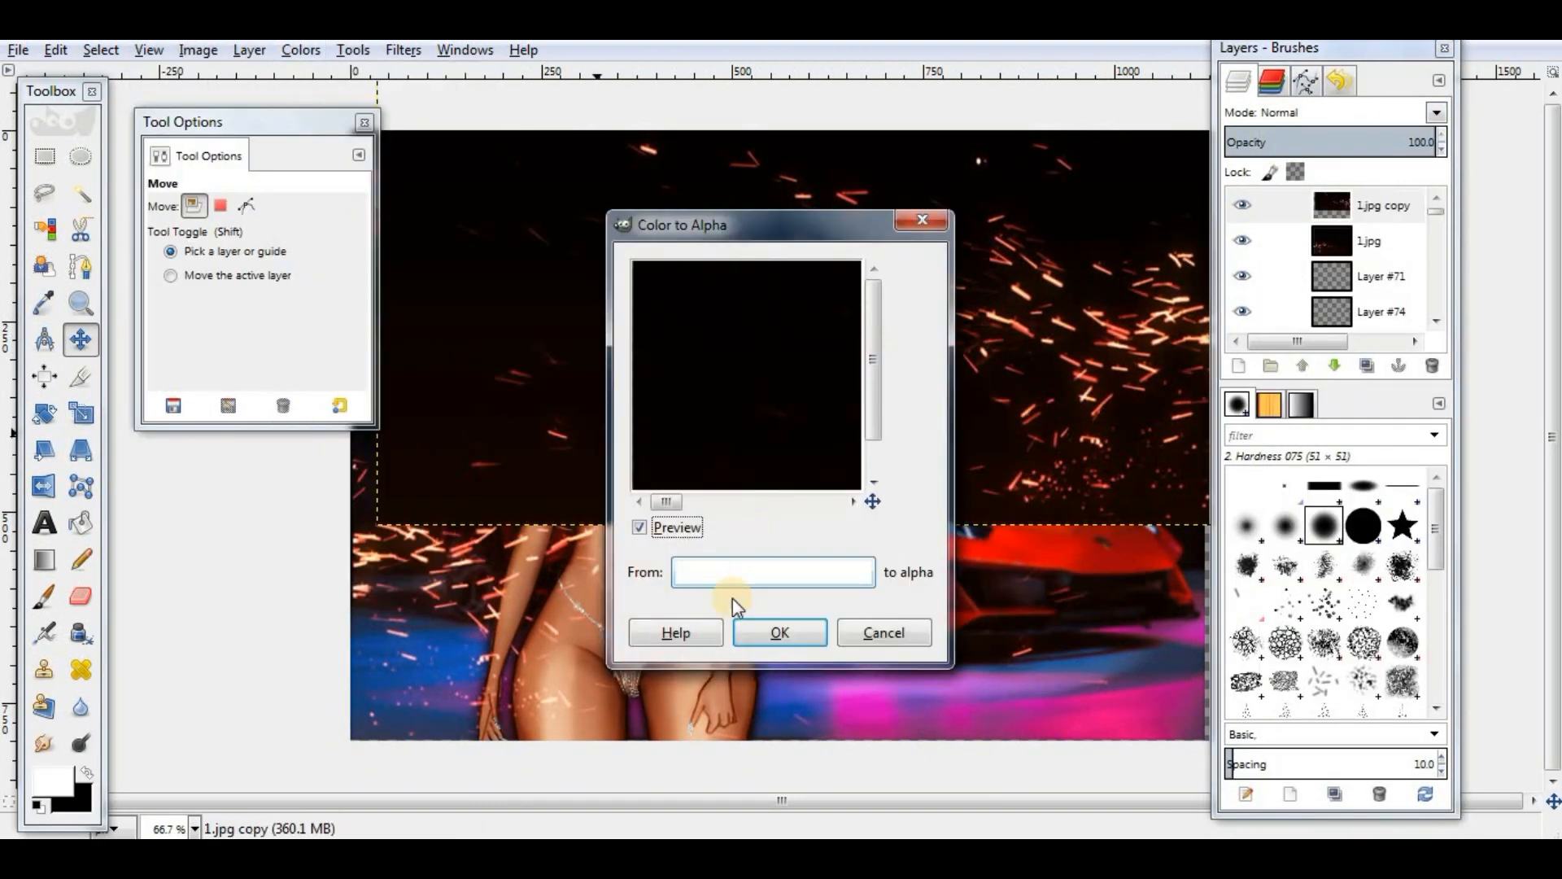
pyautogui.click(736, 569)
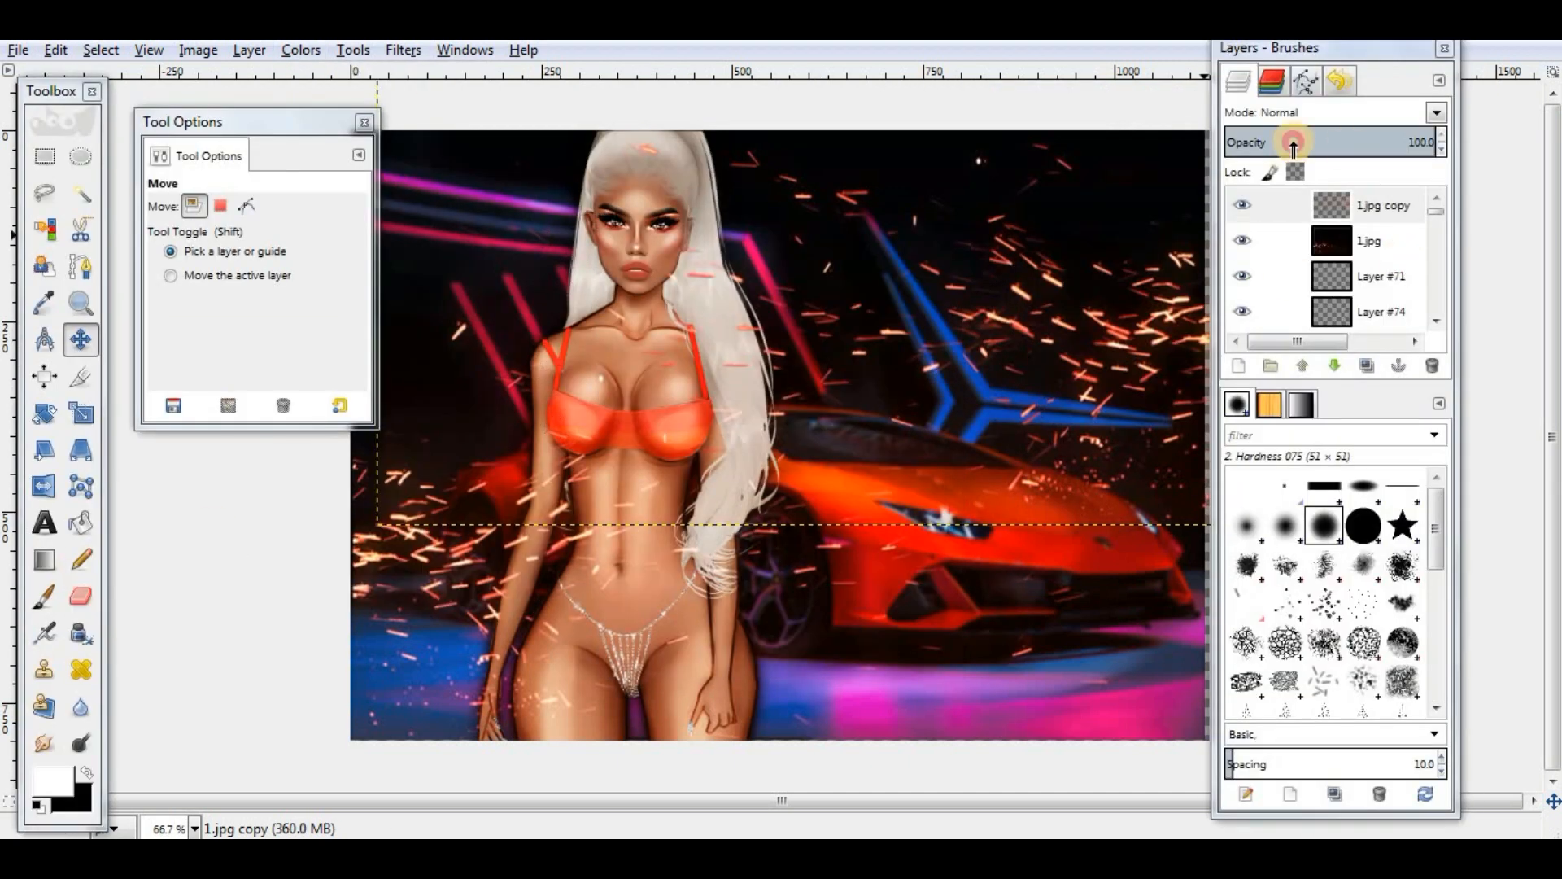
pyautogui.moveTo(1293, 143); pyautogui.dragTo(1281, 142)
pyautogui.press('s')
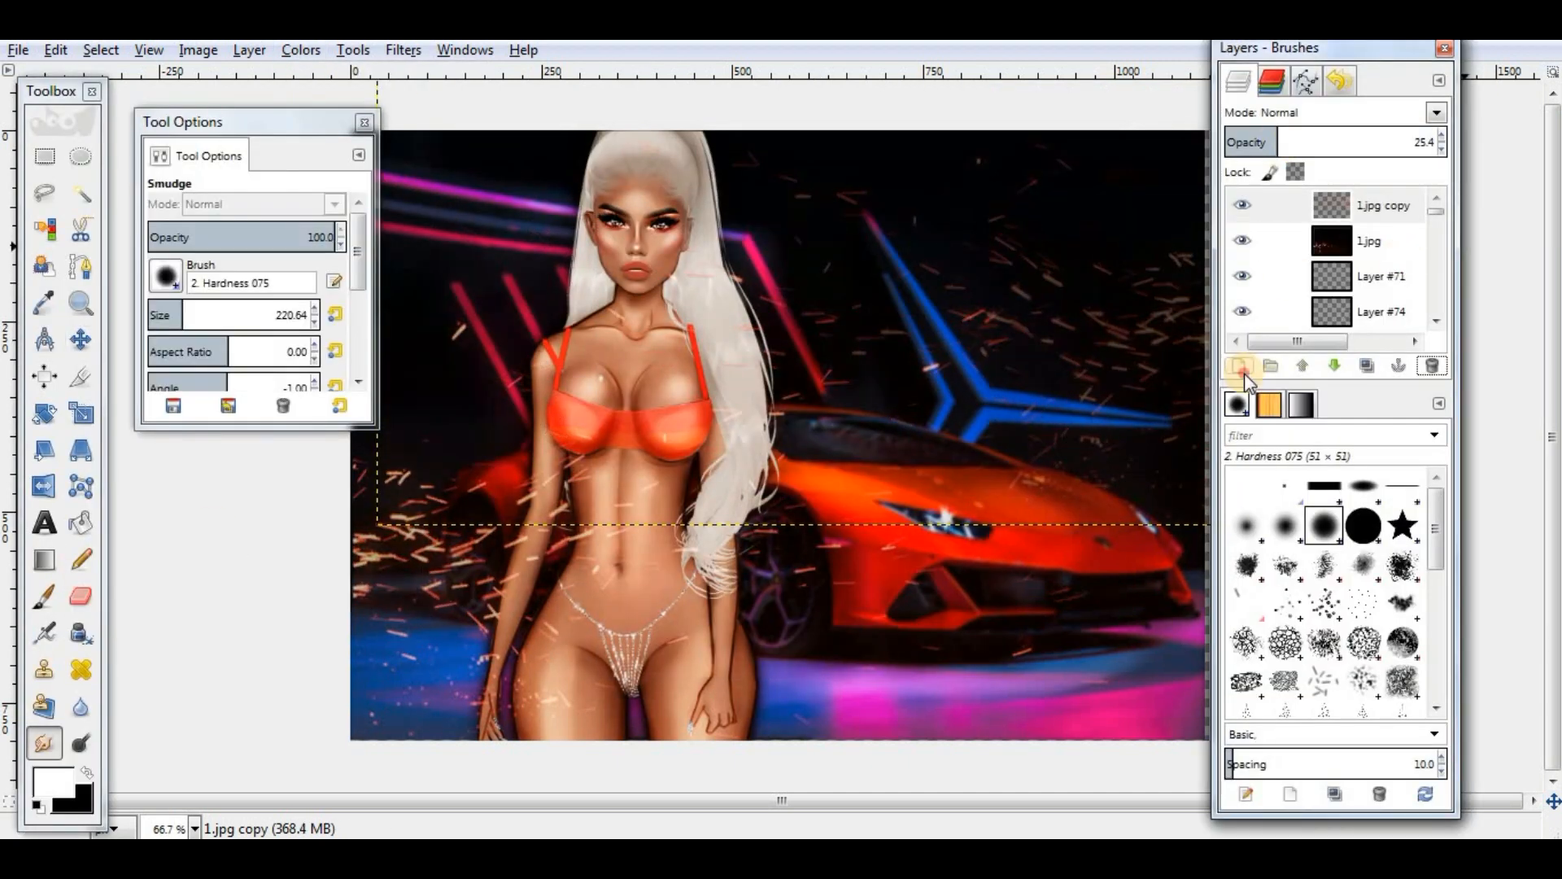
# Step: On a new transparent 1125 × 800 px layer, fill the area outside a canvas-sized ellipse with black
pyautogui.click(1242, 365)
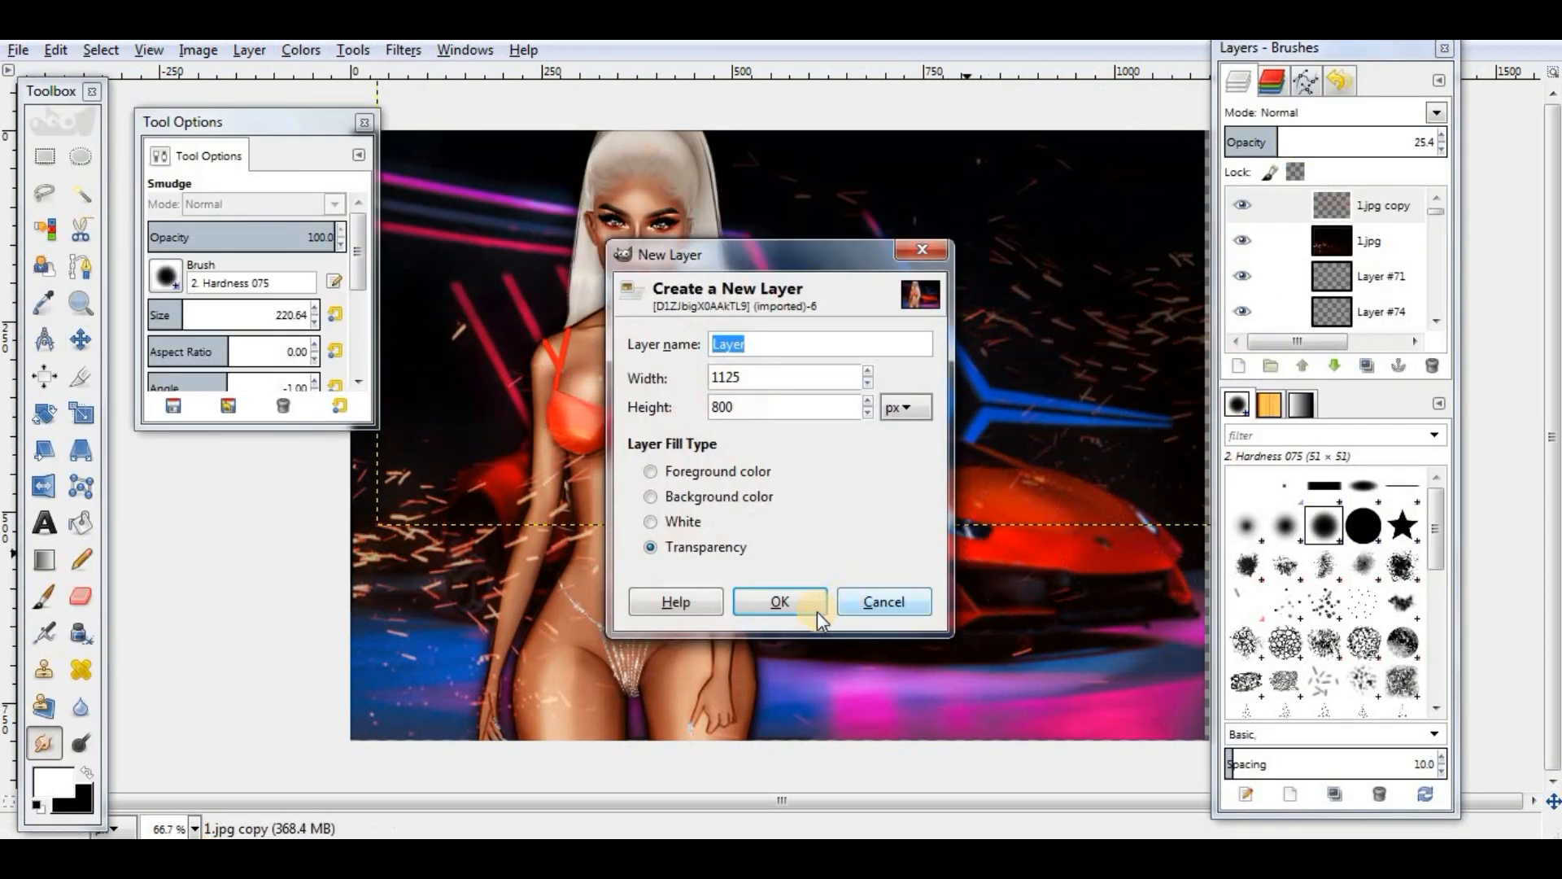
pyautogui.click(817, 612)
pyautogui.click(88, 154)
pyautogui.moveTo(236, 122); pyautogui.dragTo(170, 113)
pyautogui.moveTo(354, 132)
pyautogui.mouseDown()
pyautogui.moveTo(1212, 716)
pyautogui.moveTo(1211, 734)
pyautogui.mouseUp()
pyautogui.click(87, 772)
pyautogui.click(80, 523)
pyautogui.click(427, 213)
# Step: Soften the black vignette with Motion Blur and Gaussian Blur, and set Layer #75 to Overlay
pyautogui.click(403, 51)
pyautogui.click(758, 228)
pyautogui.click(781, 722)
pyautogui.click(404, 51)
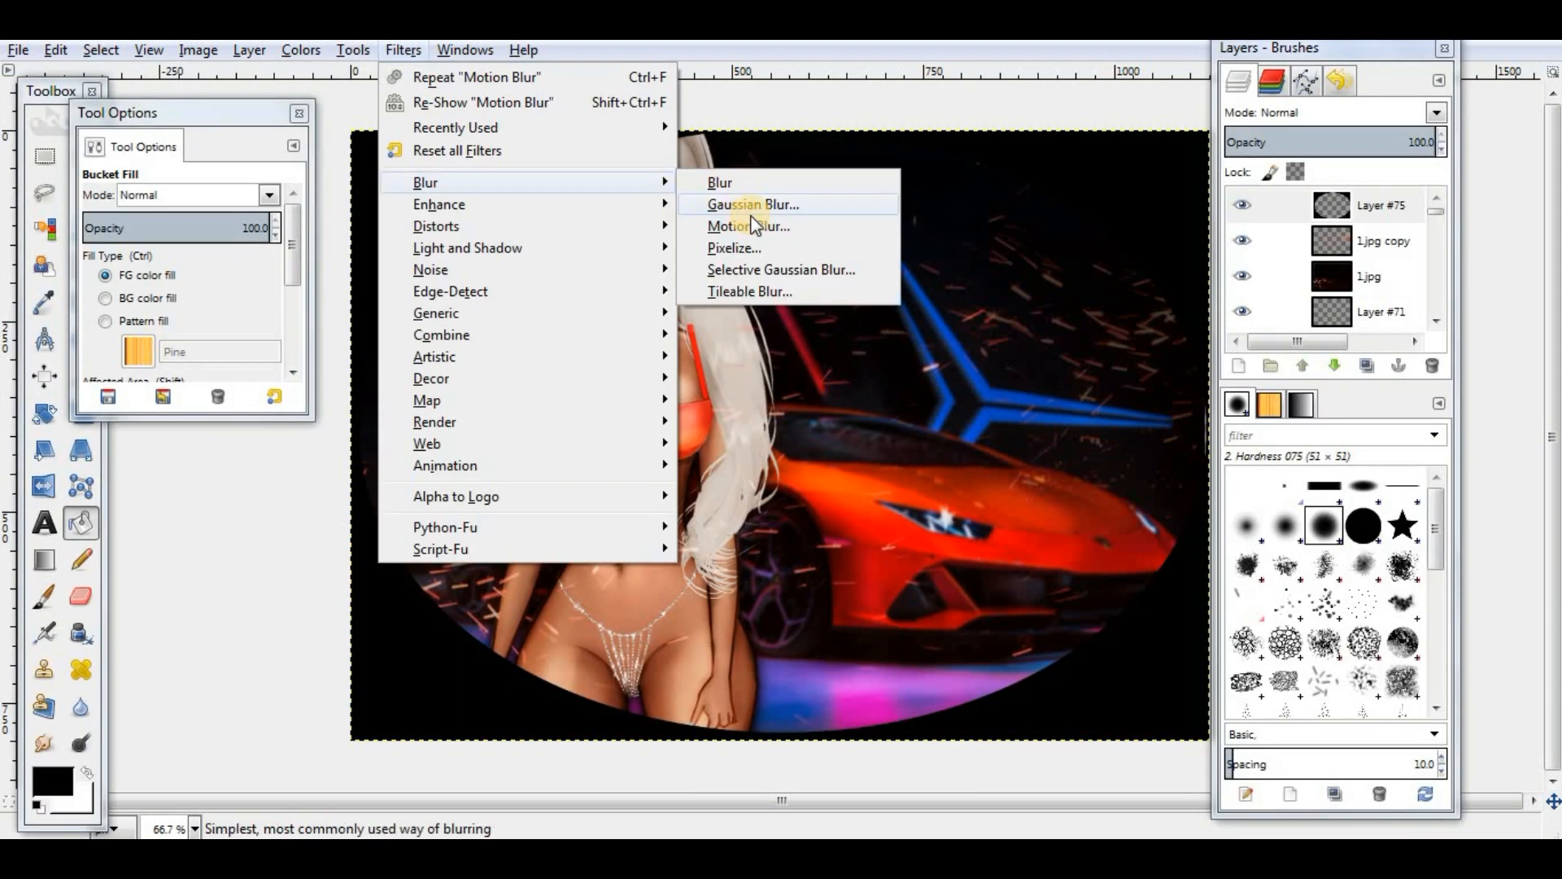
pyautogui.click(769, 205)
pyautogui.click(802, 659)
pyautogui.click(1437, 113)
pyautogui.click(1232, 406)
# Step: Crop the image to a narrower frame starting at position 62, 0, trimming both sides
pyautogui.click(80, 377)
pyautogui.moveTo(215, 122); pyautogui.dragTo(187, 136)
pyautogui.moveTo(373, 137); pyautogui.dragTo(1174, 749)
pyautogui.click(637, 637)
pyautogui.moveTo(418, 128)
pyautogui.mouseDown()
pyautogui.moveTo(450, 238)
pyautogui.moveTo(1159, 742)
pyautogui.mouseUp()
pyautogui.click(705, 450)
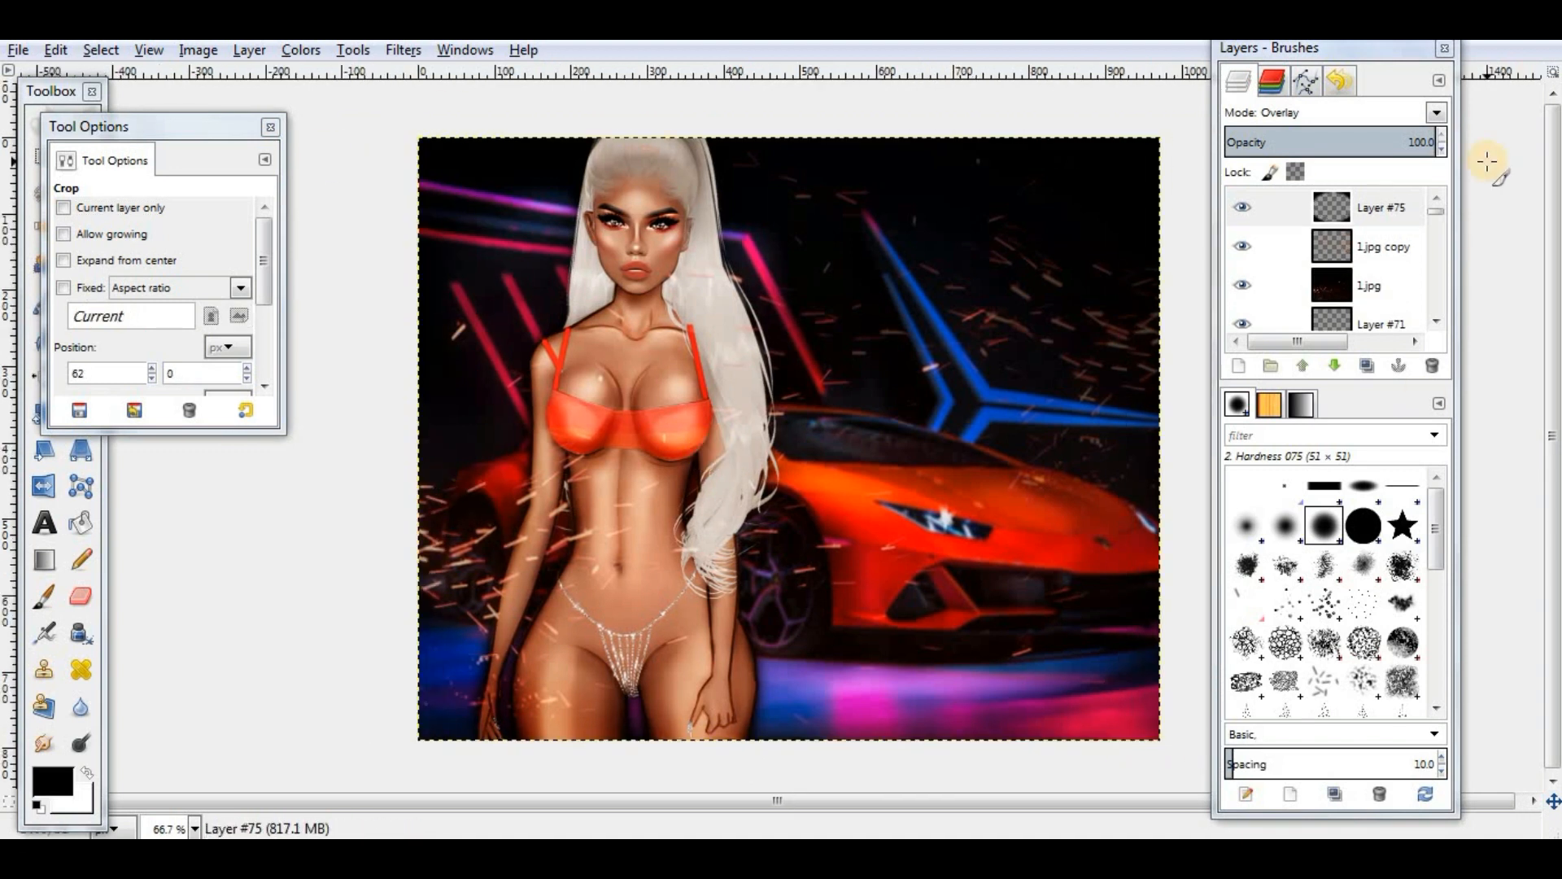
# Step: Merge all visible layers into one, expanded as necessary
pyautogui.press('Tab')
pyautogui.hotkey('ctrl', 'm')
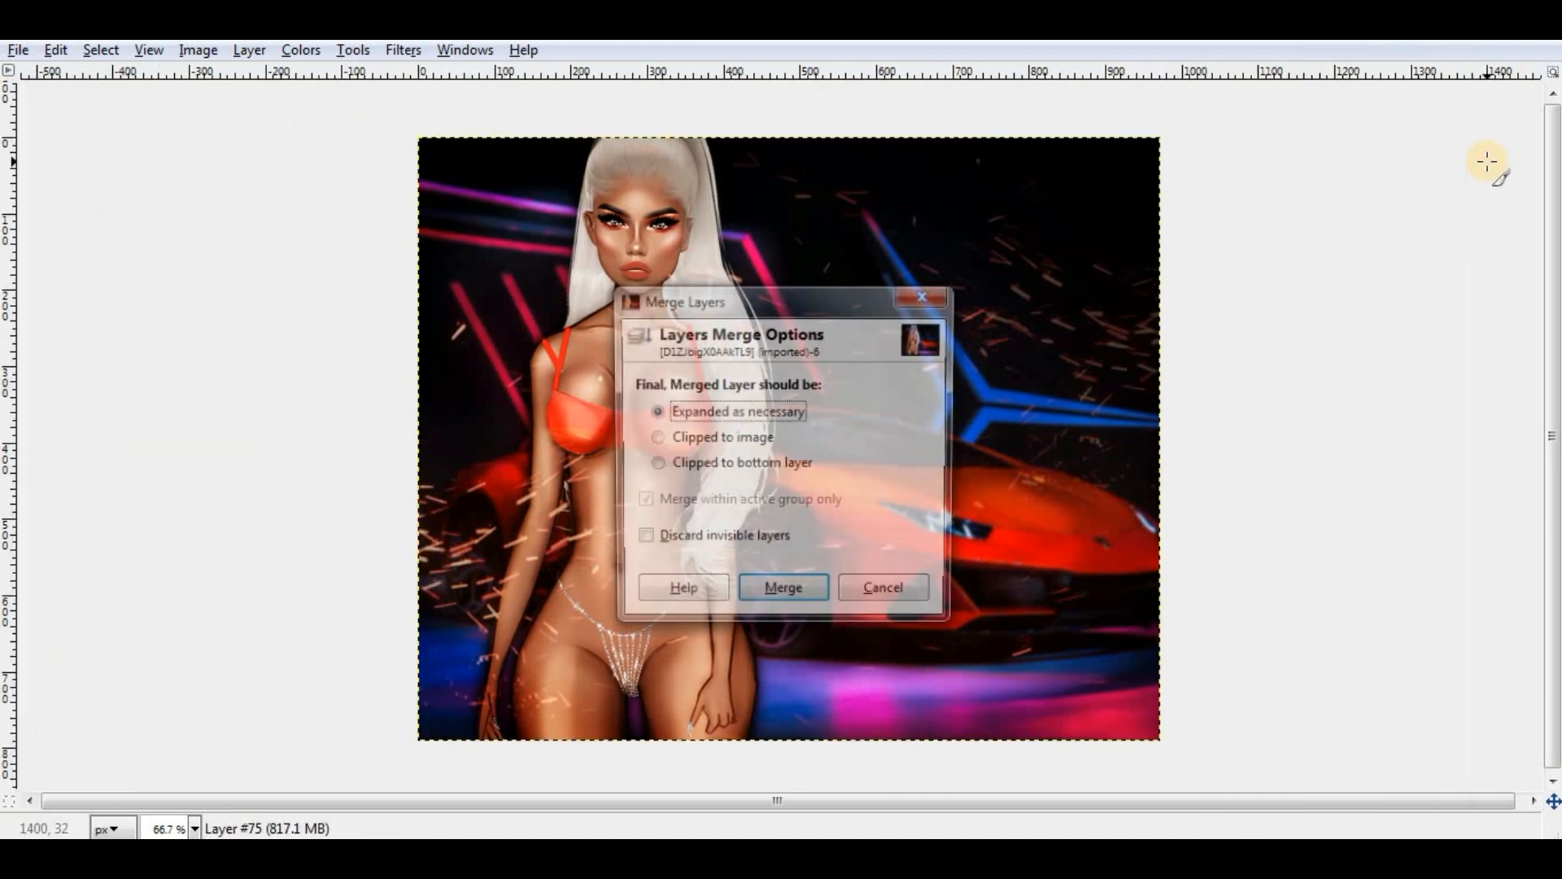
pyautogui.press('Return')
pyautogui.press('Tab')
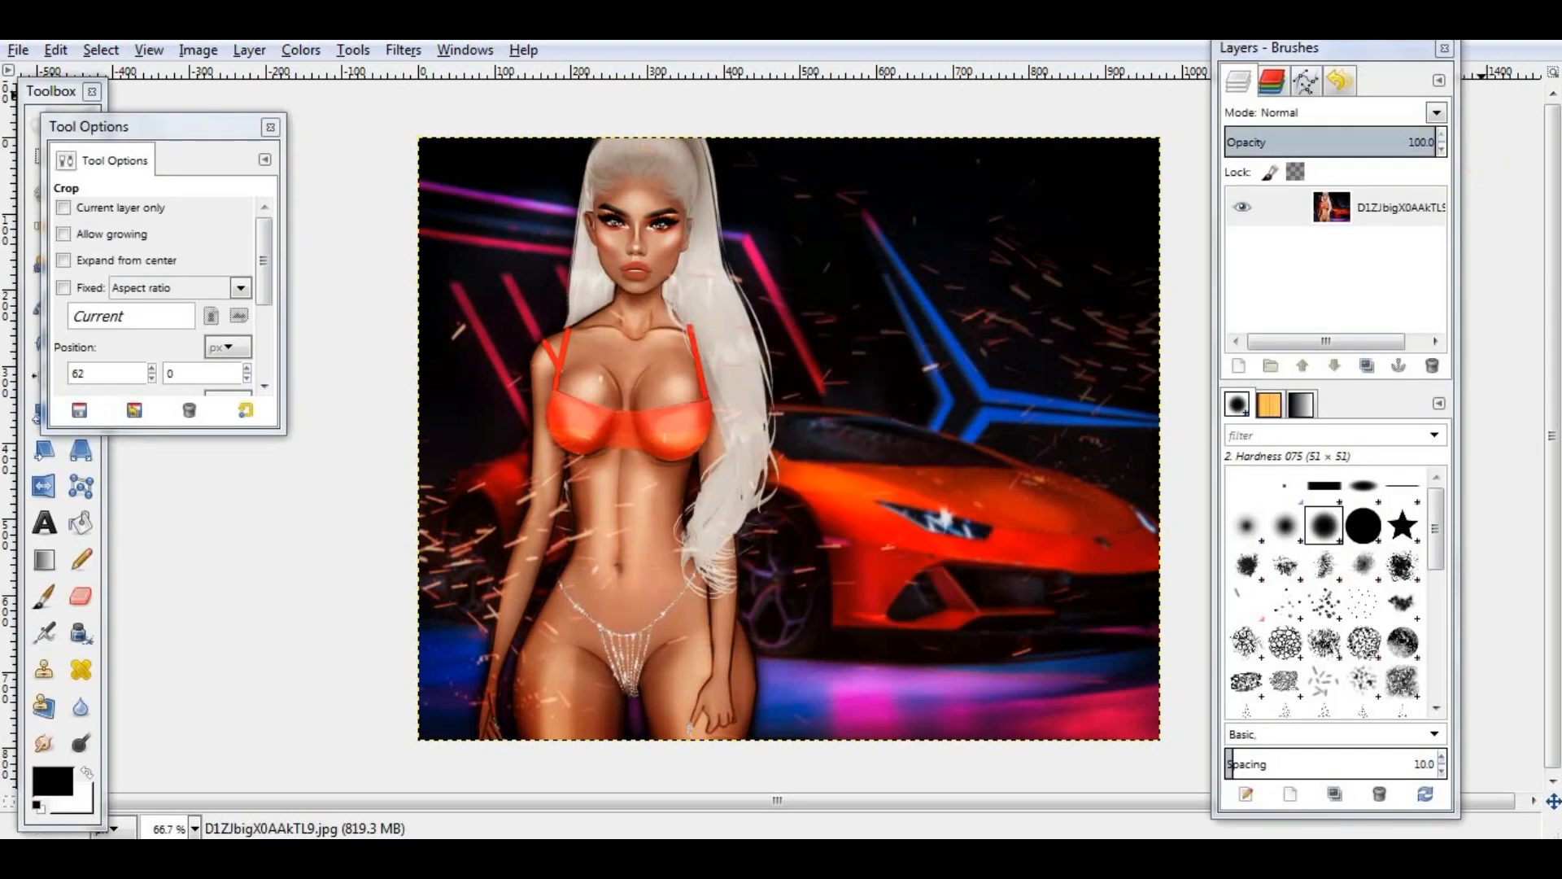
# Step: Sharpen the merged image with an Enhance filter
pyautogui.click(406, 49)
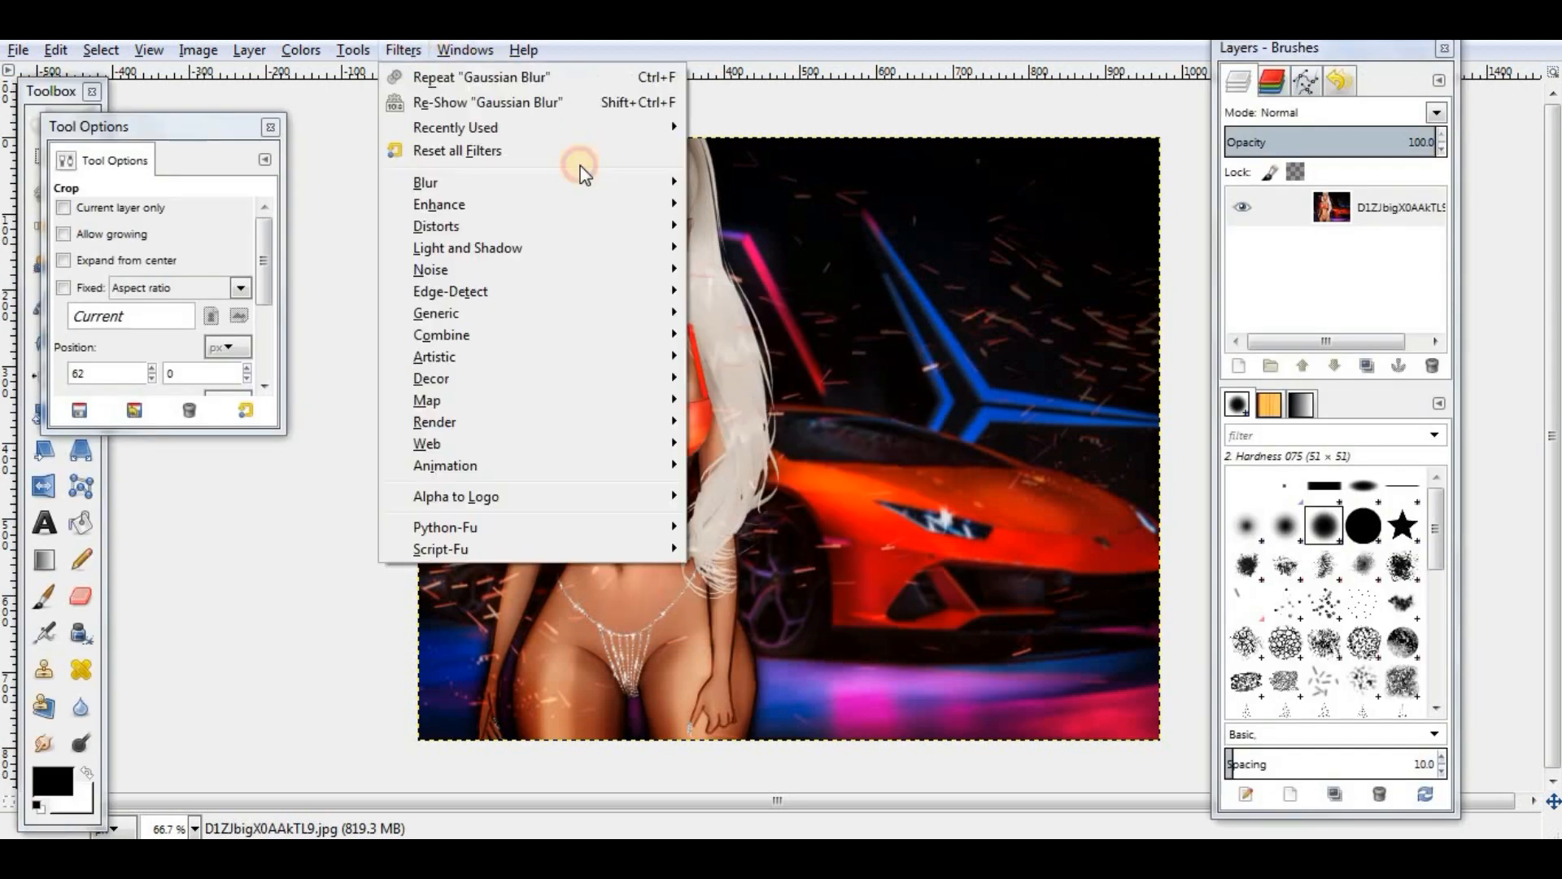
pyautogui.moveTo(440, 204)
pyautogui.click(740, 330)
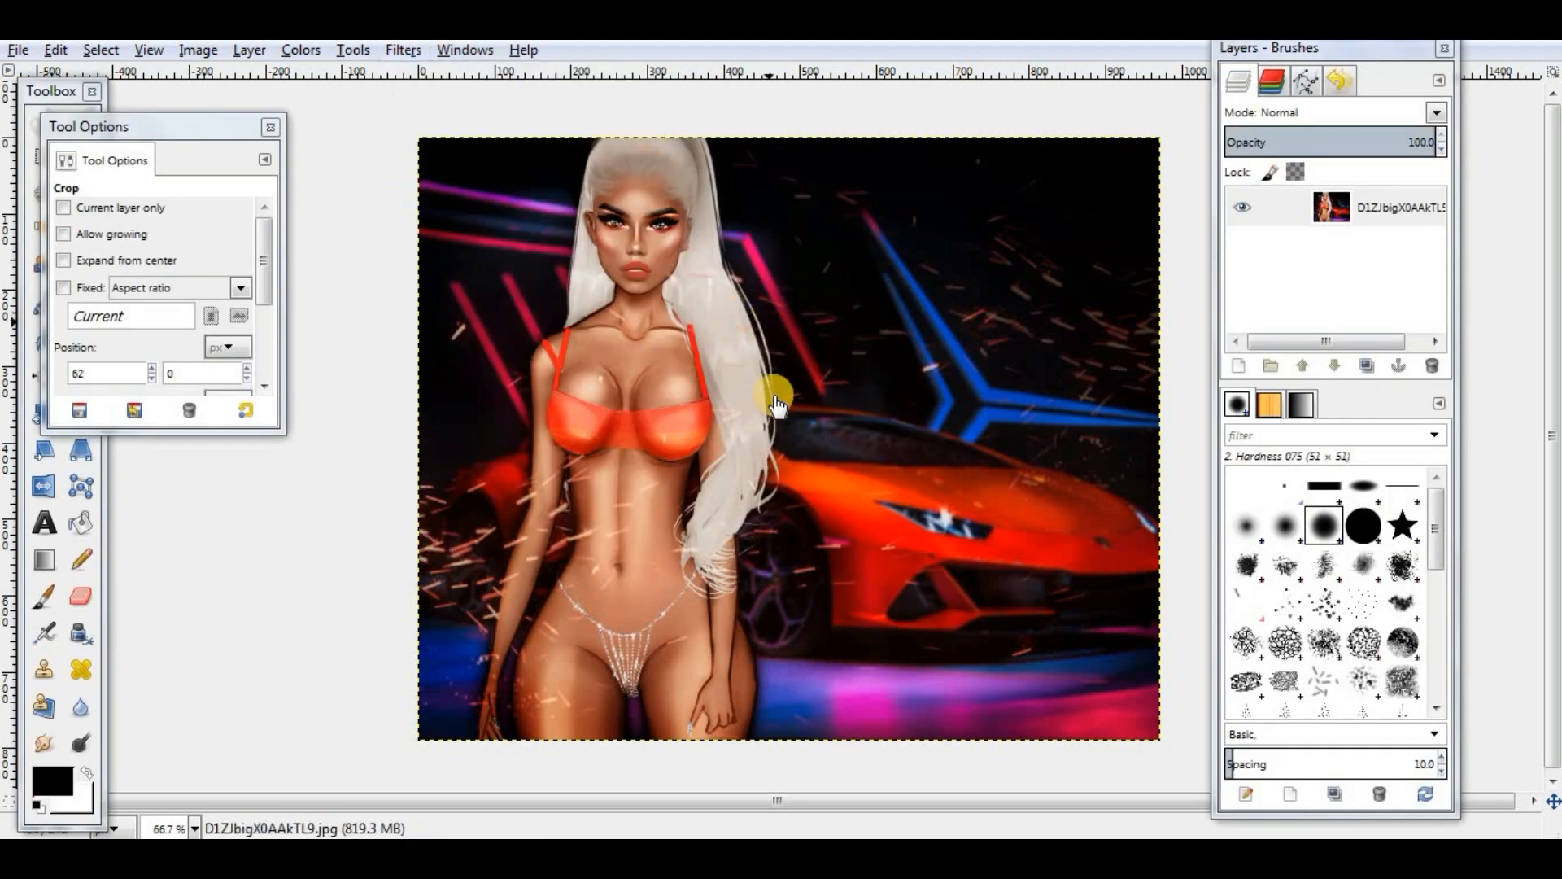
pyautogui.click(804, 627)
pyautogui.press('Tab')
pyautogui.press('Tab')
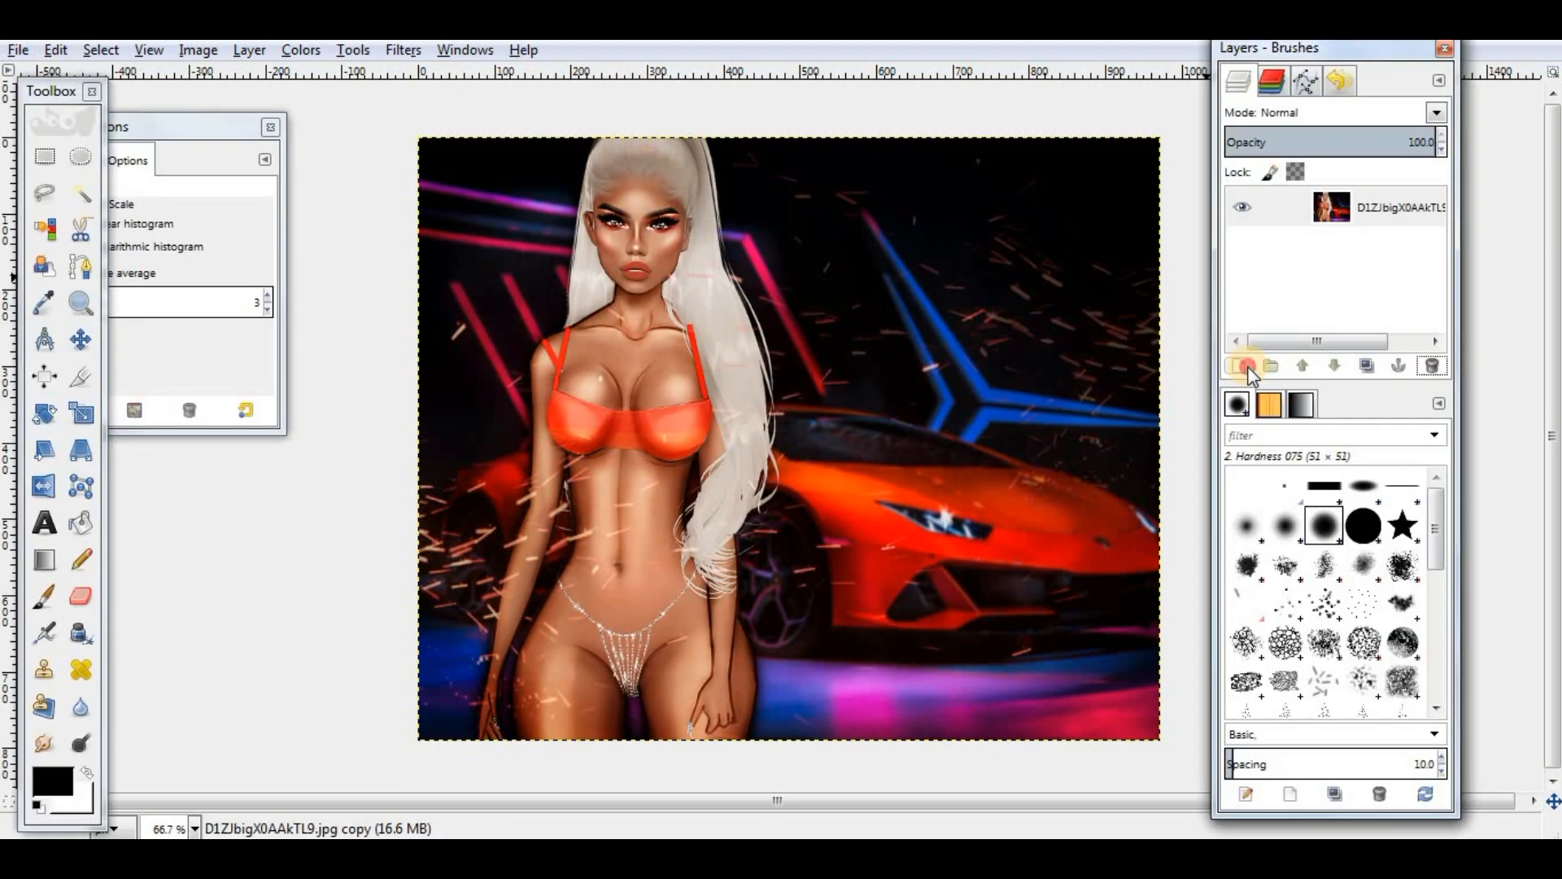
# Step: Add a new transparent layer above the merged image and set its mode to Color
pyautogui.click(1240, 366)
pyautogui.click(750, 600)
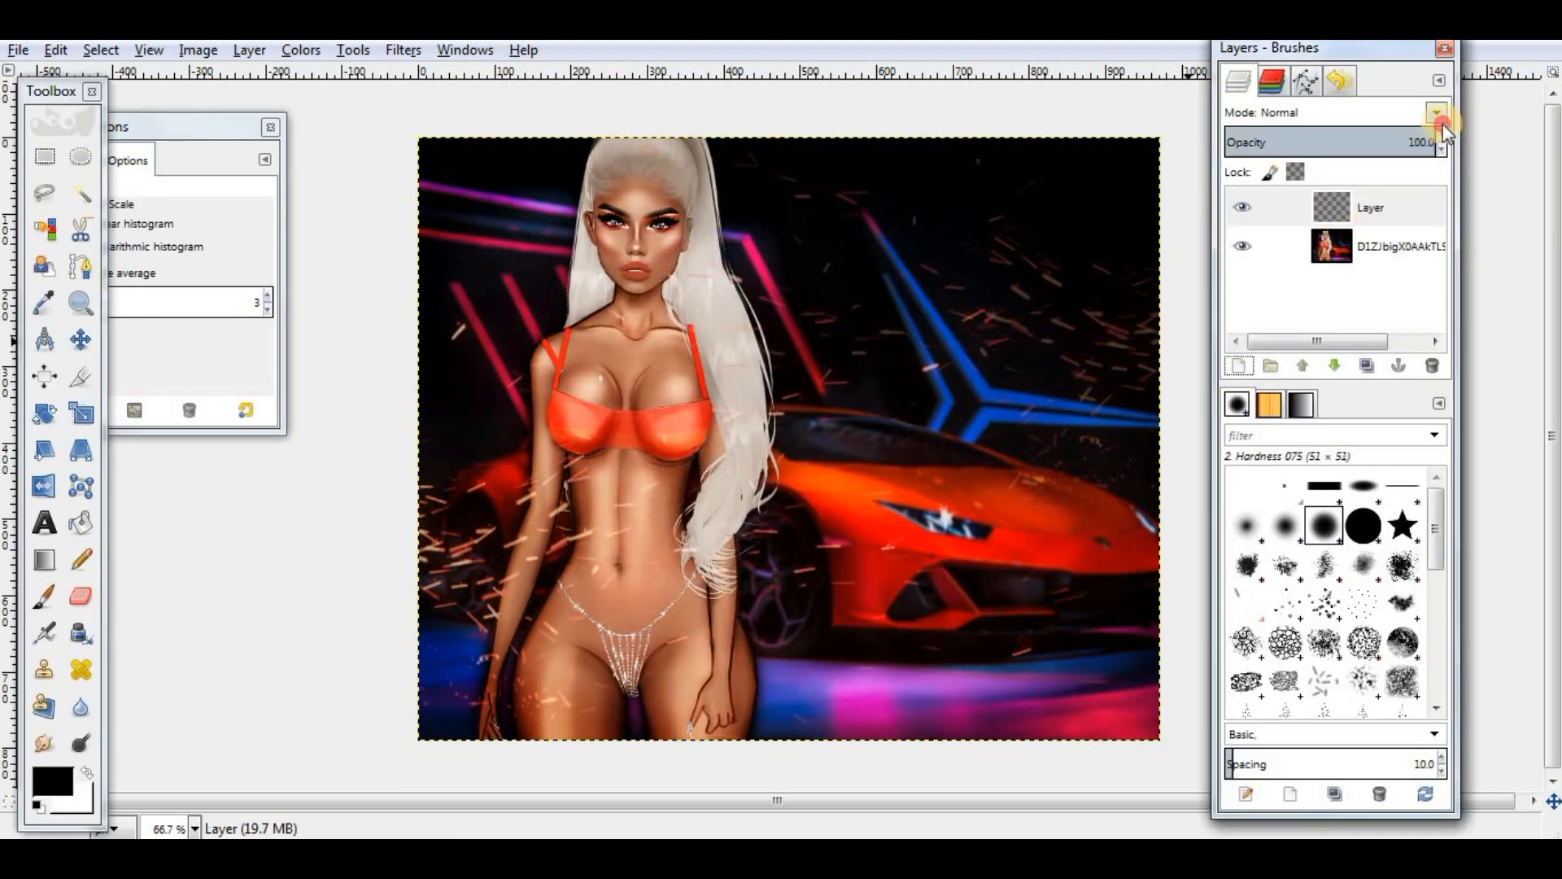
pyautogui.click(1438, 118)
pyautogui.click(1310, 660)
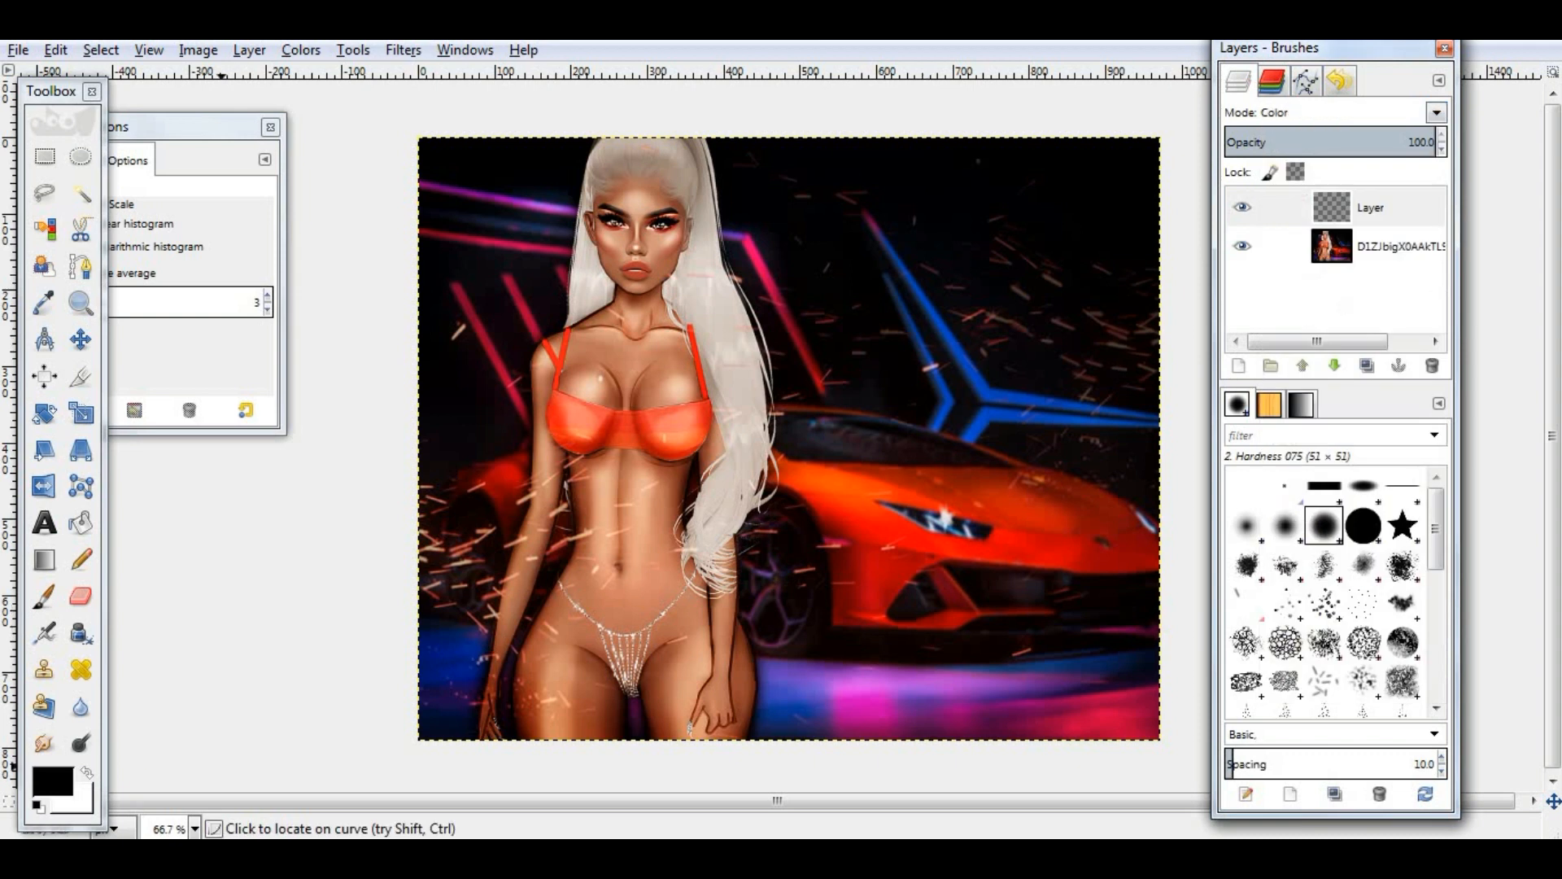
# Step: Airbrush red (fd1a01) at brush size 567.81 over the upper-right background and the lower-left area around the avatar's hips
pyautogui.click(79, 786)
pyautogui.click(919, 584)
pyautogui.click(843, 641)
pyautogui.click(44, 632)
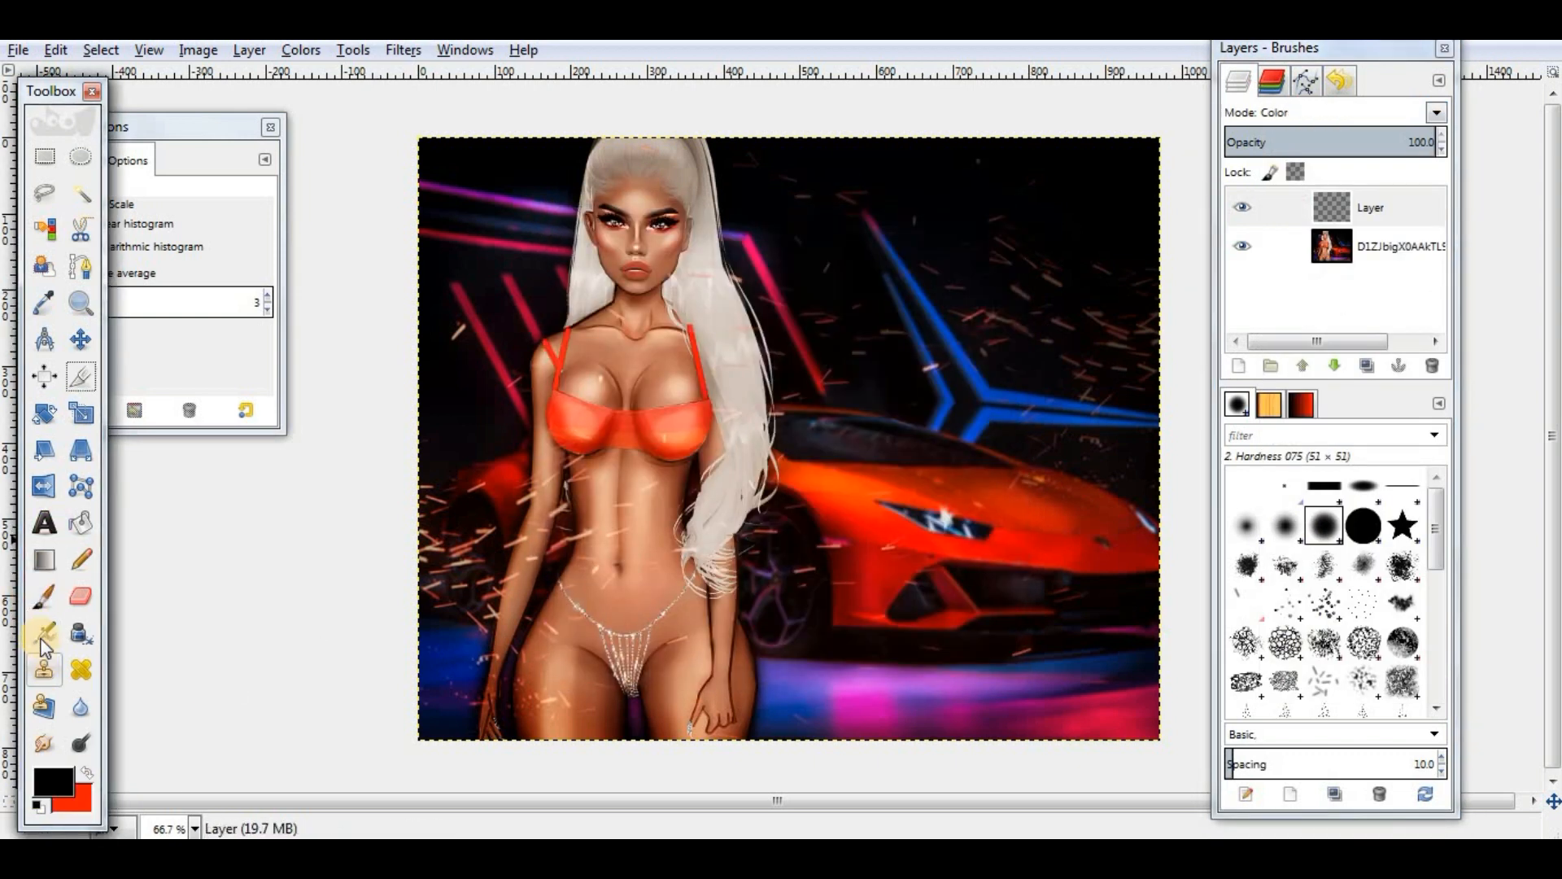
pyautogui.click(42, 637)
pyautogui.click(231, 193)
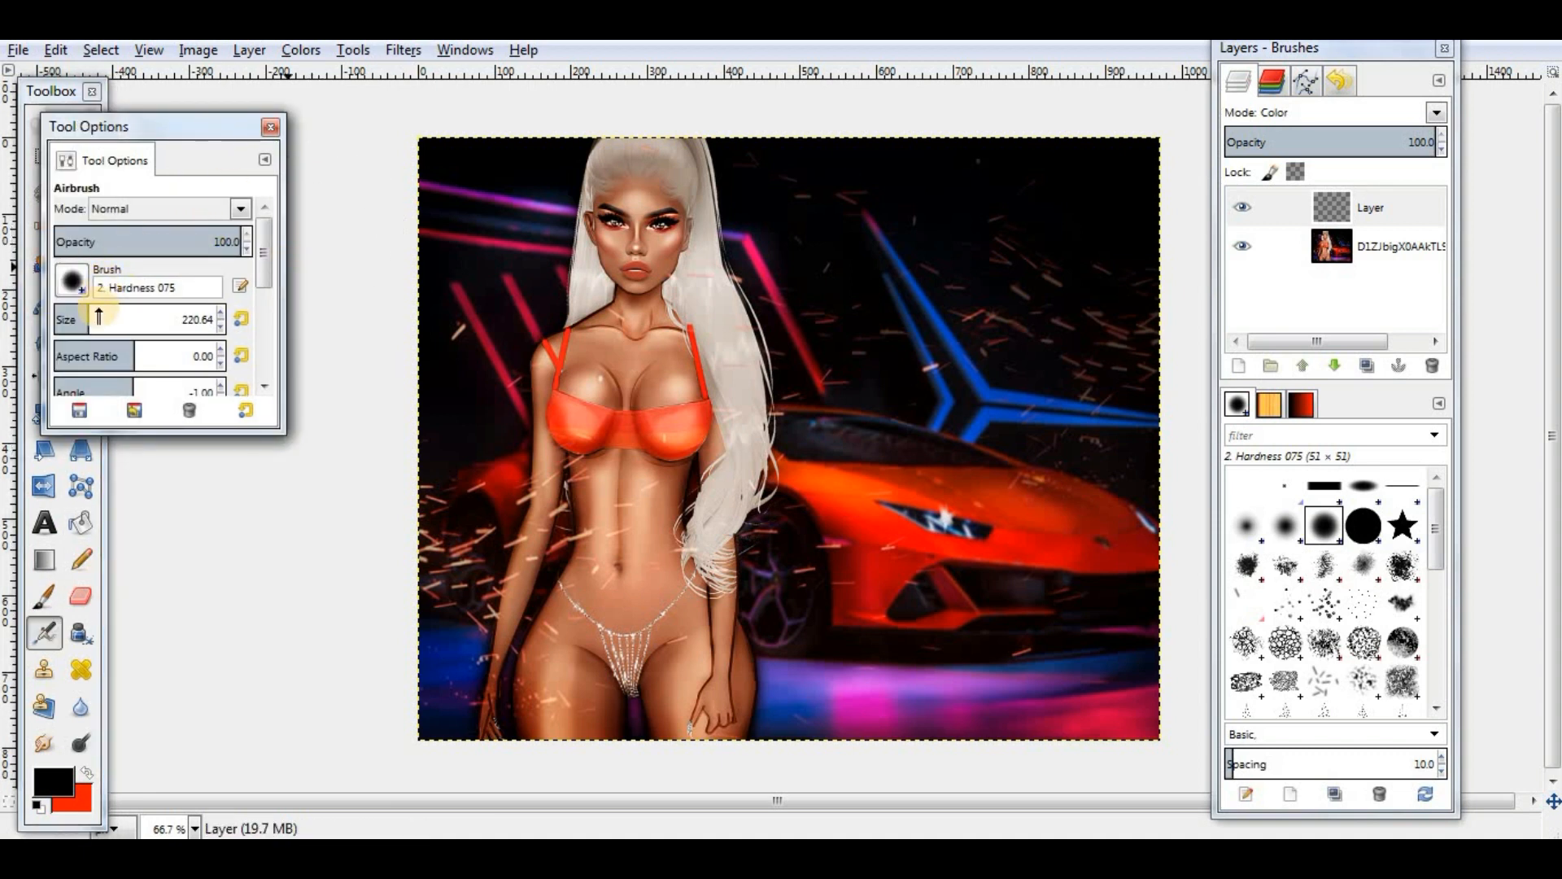
pyautogui.moveTo(111, 321); pyautogui.dragTo(145, 320)
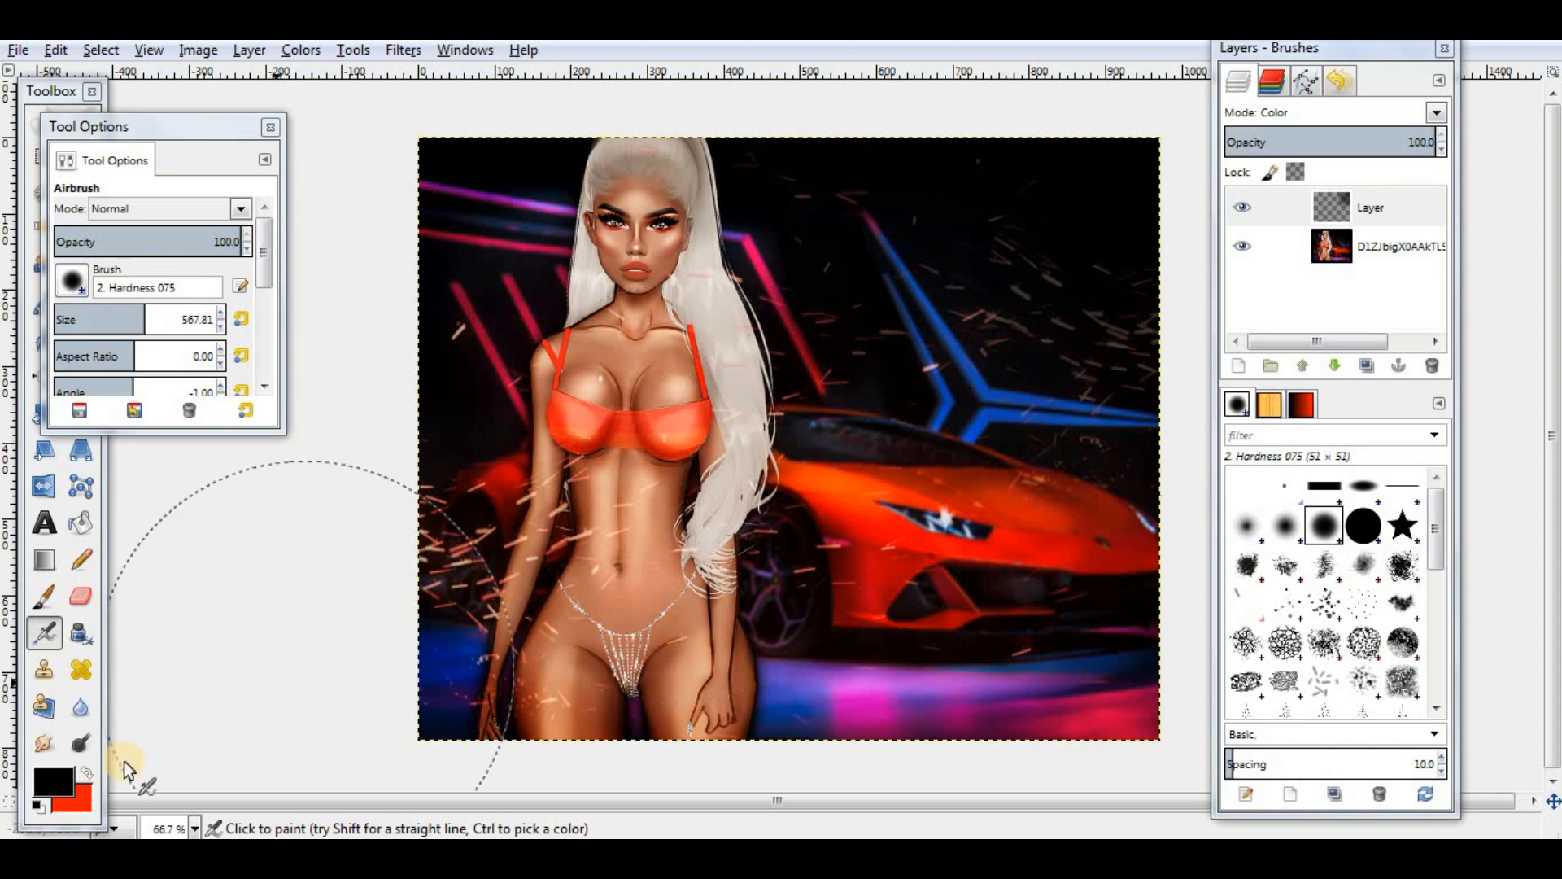
pyautogui.click(87, 774)
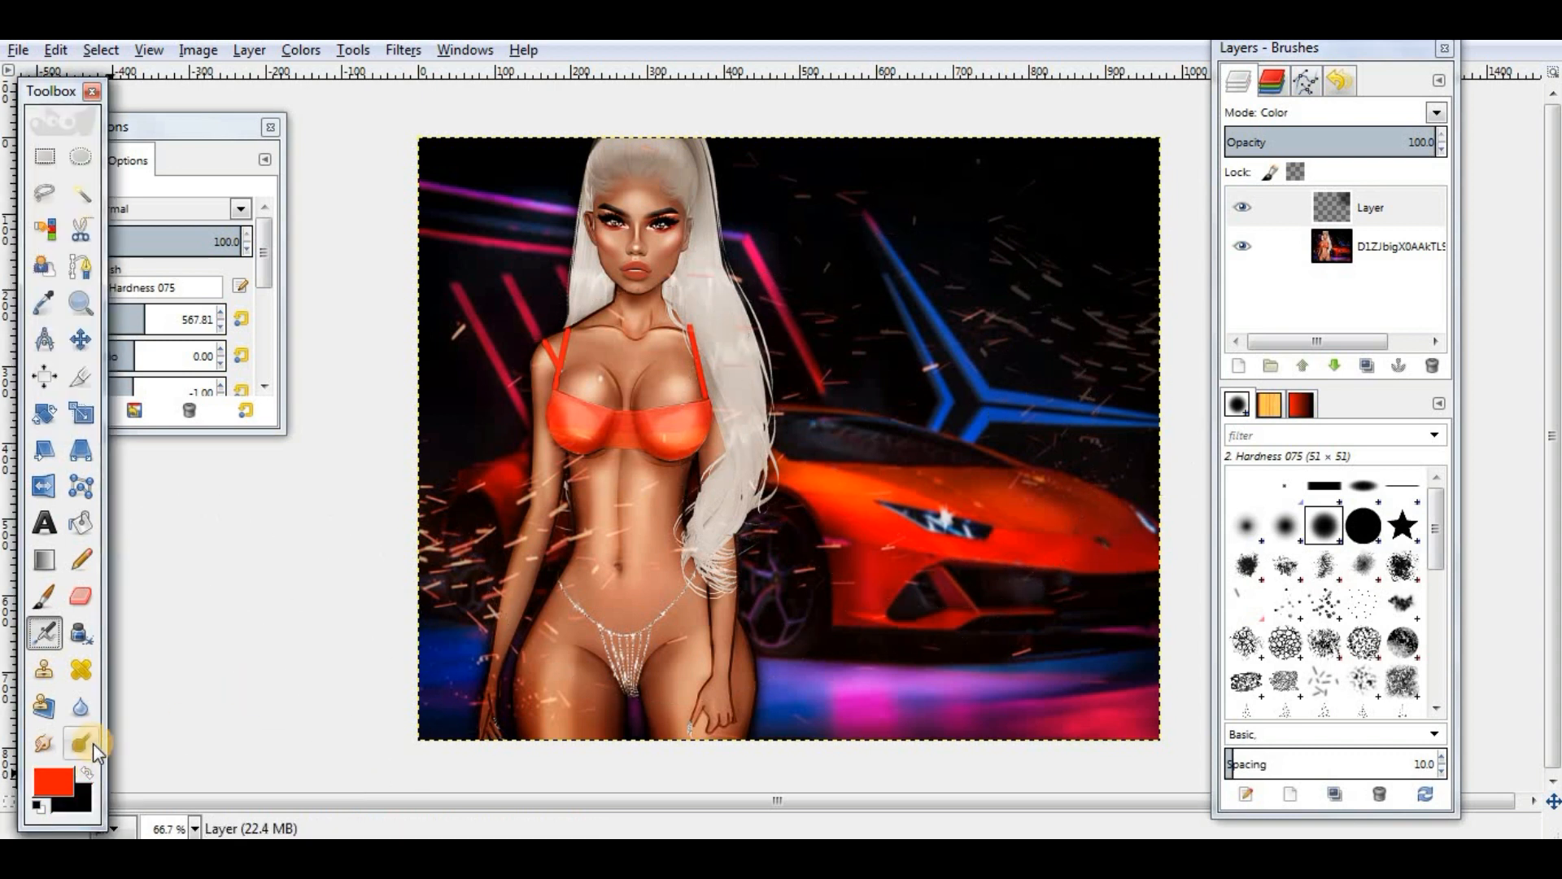
pyautogui.moveTo(1027, 232)
pyautogui.mouseDown()
pyautogui.moveTo(1099, 219)
pyautogui.moveTo(1117, 287)
pyautogui.mouseUp()
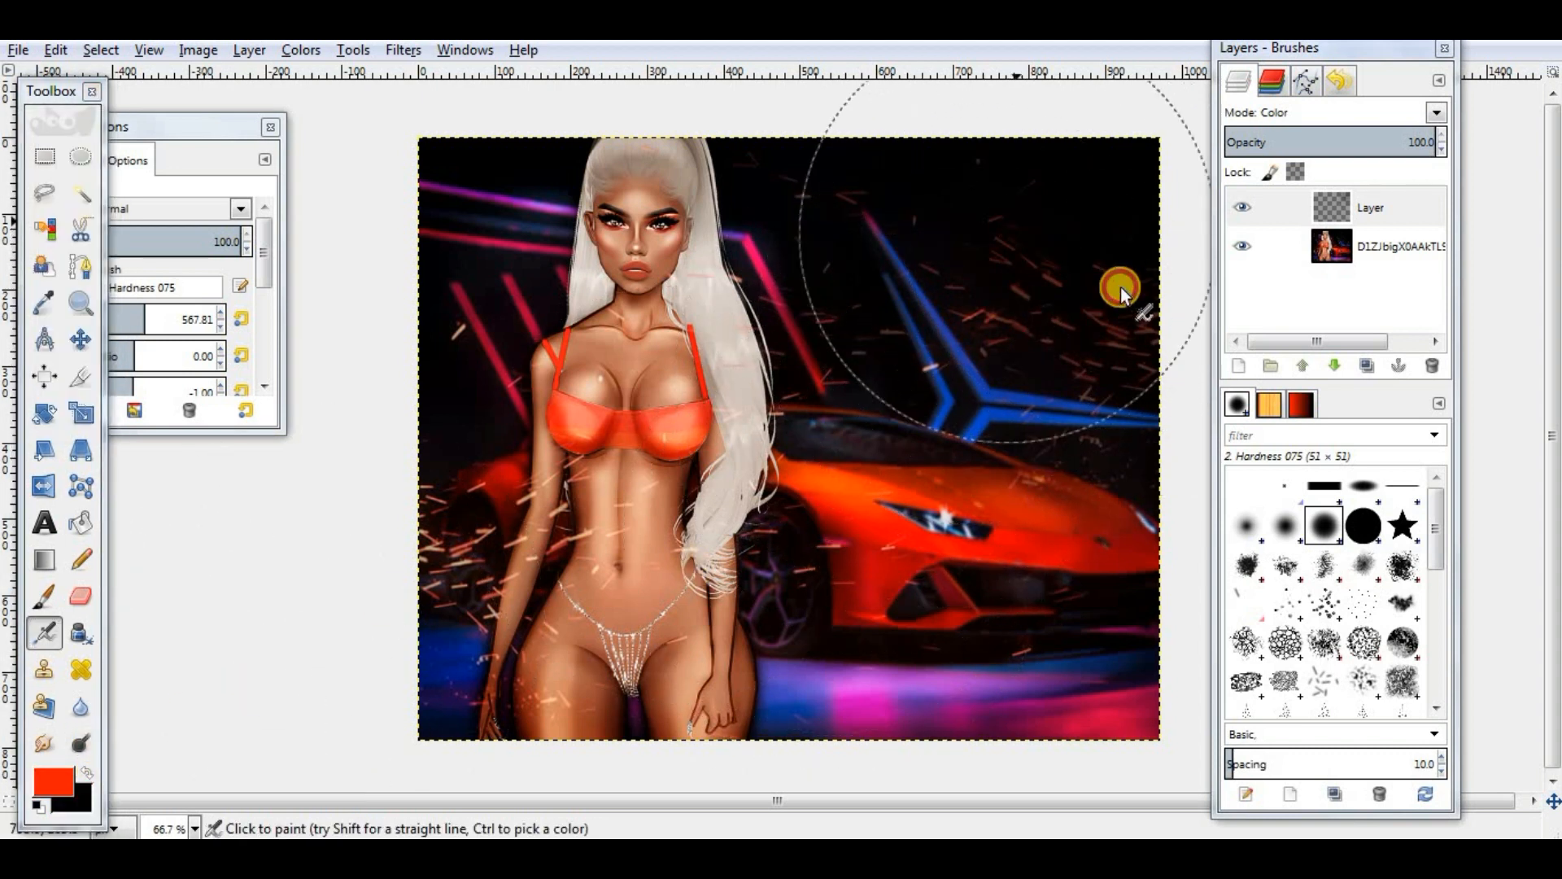
pyautogui.moveTo(610, 697); pyautogui.dragTo(262, 499)
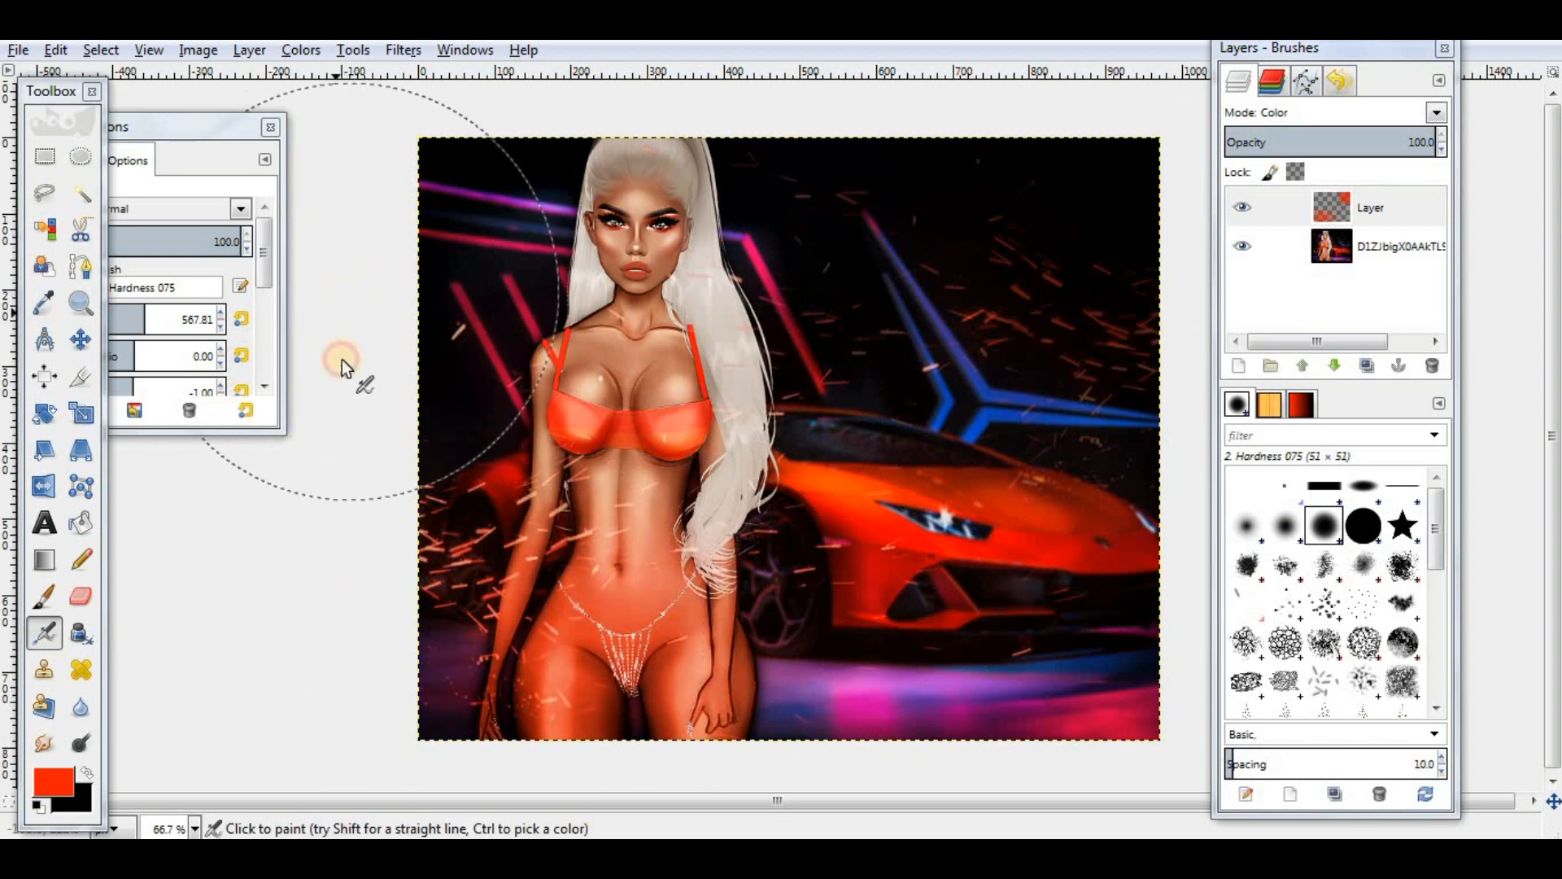
# Step: Choose magenta as the foreground colour and airbrush it over the upper-left, upper-right and lower-right areas of the colour layer
pyautogui.click(52, 781)
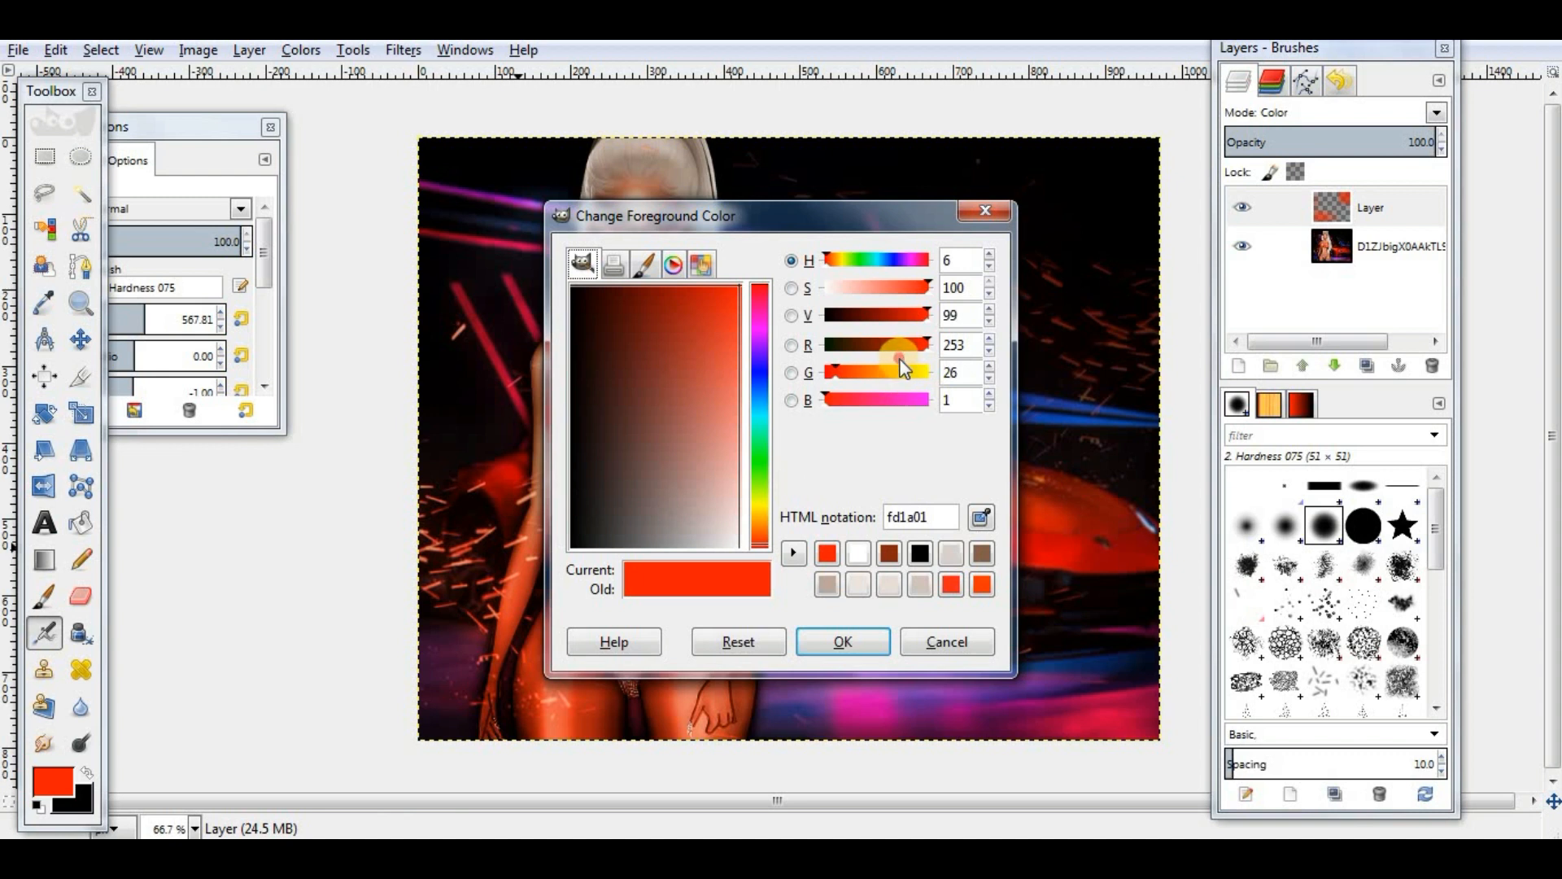
pyautogui.click(612, 267)
pyautogui.click(674, 264)
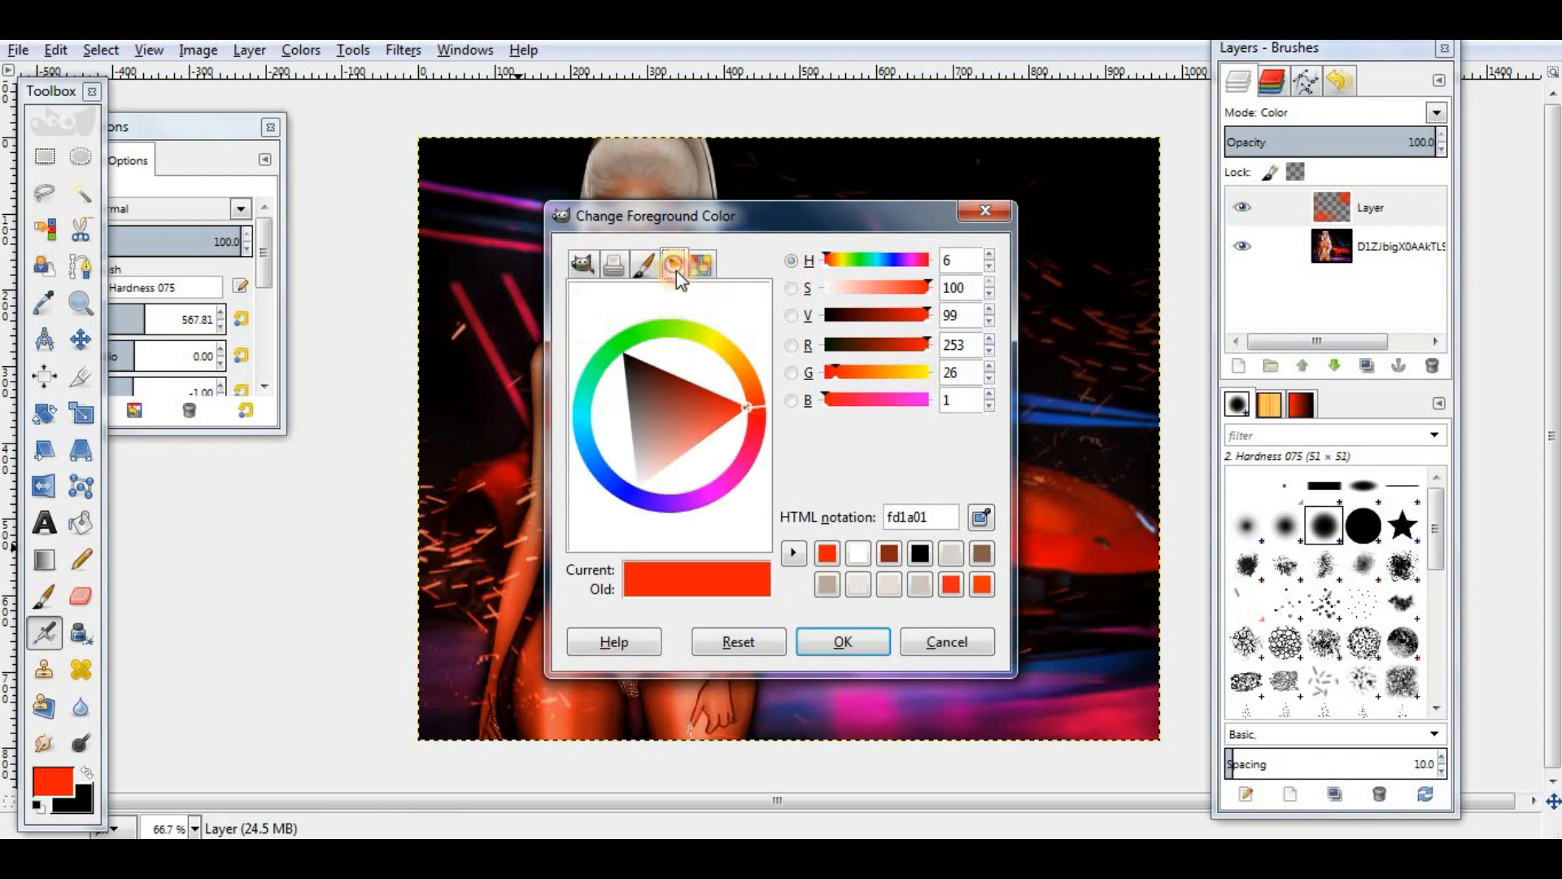
pyautogui.click(715, 494)
pyautogui.click(840, 639)
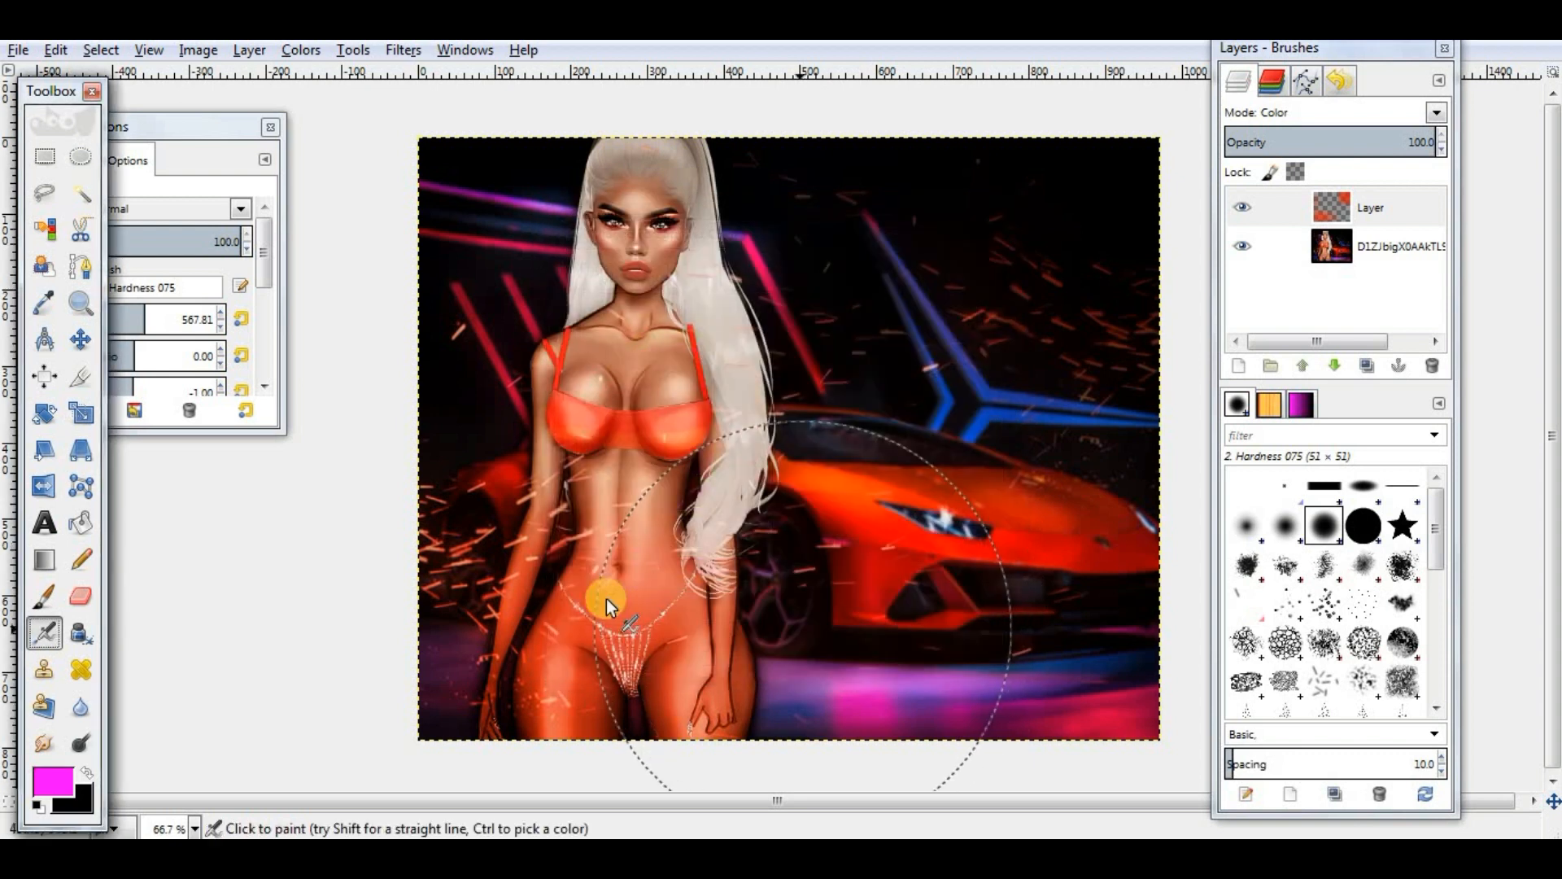
pyautogui.click(480, 242)
pyautogui.click(987, 303)
pyautogui.click(957, 662)
# Step: Switch the painted colour layer to Normal mode and lower its opacity to 69.7
pyautogui.moveTo(1343, 141)
pyautogui.mouseDown()
pyautogui.moveTo(1211, 144)
pyautogui.moveTo(1415, 136)
pyautogui.mouseUp()
pyautogui.click(1413, 118)
pyautogui.click(1375, 139)
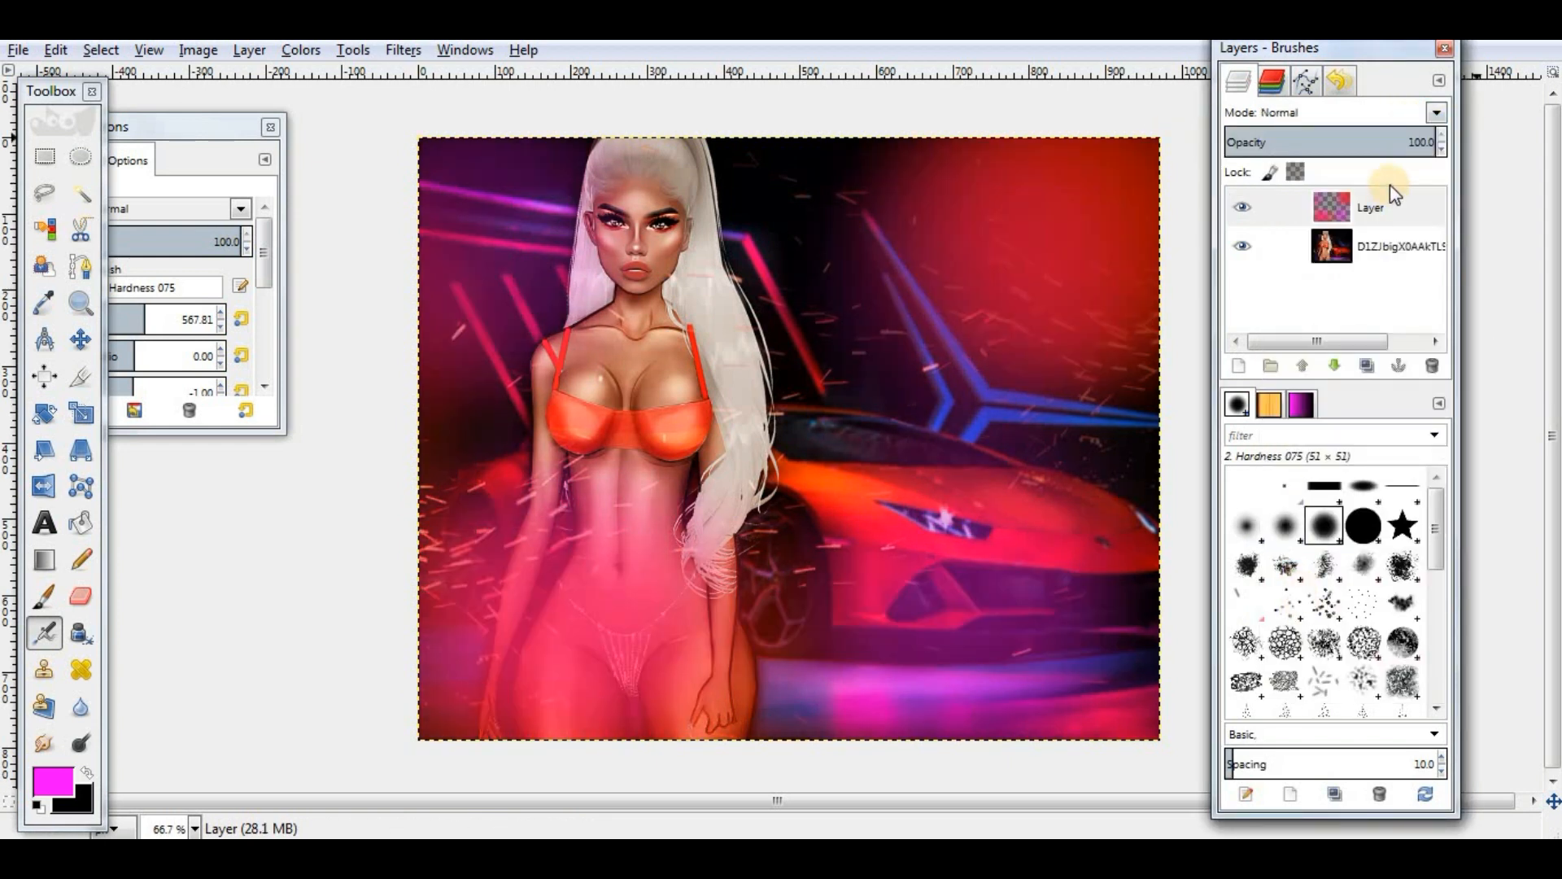
pyautogui.moveTo(1287, 146); pyautogui.dragTo(1375, 144)
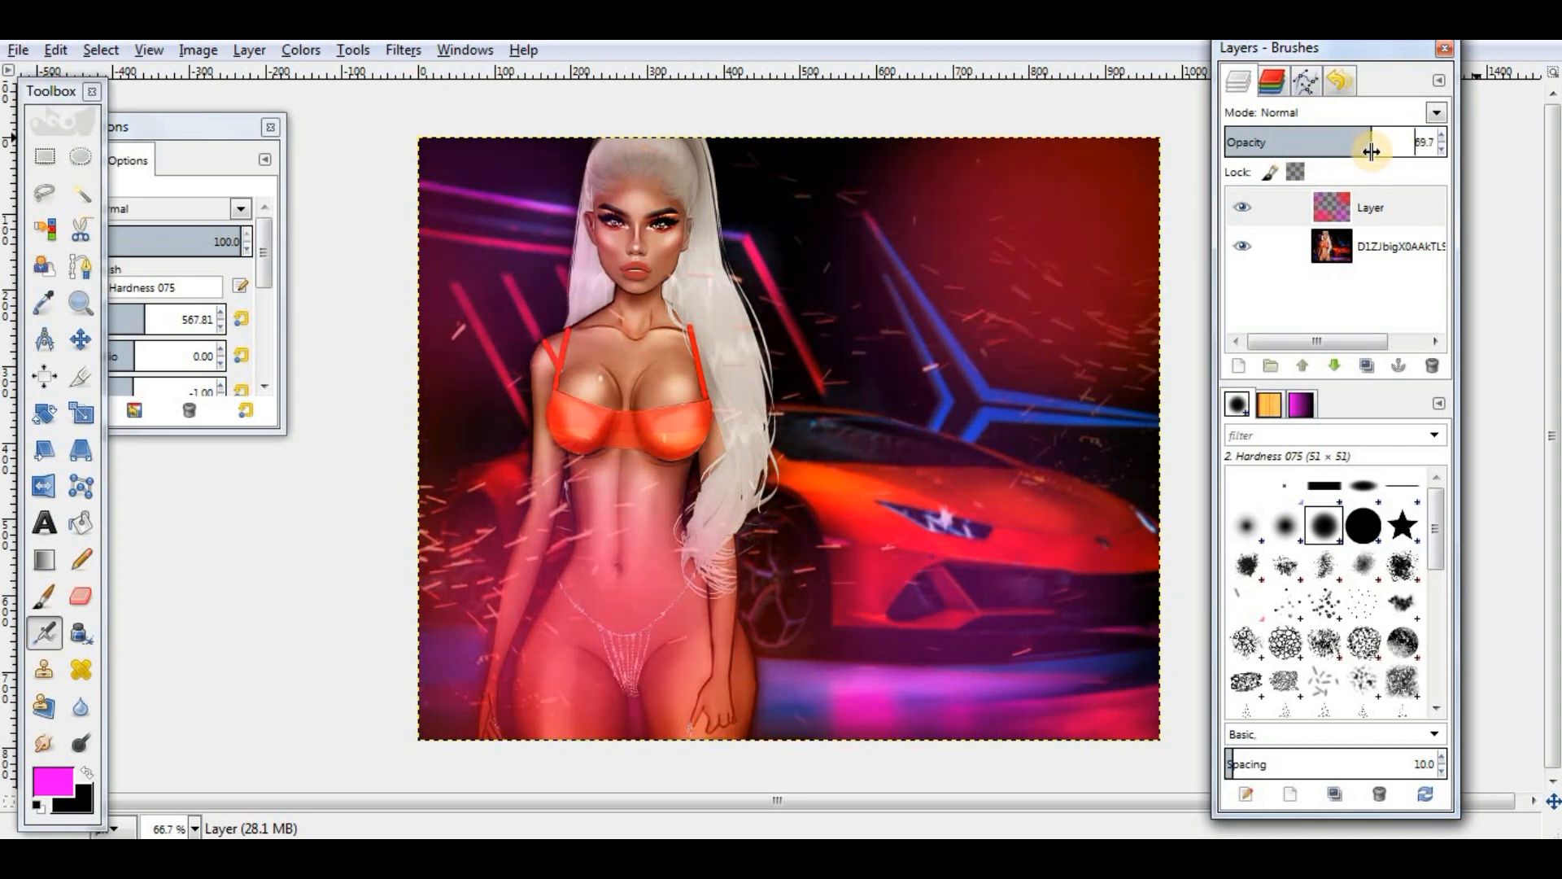
# Step: Erase the red and magenta tint from the avatar's torso and hips on the colour layer
pyautogui.click(80, 596)
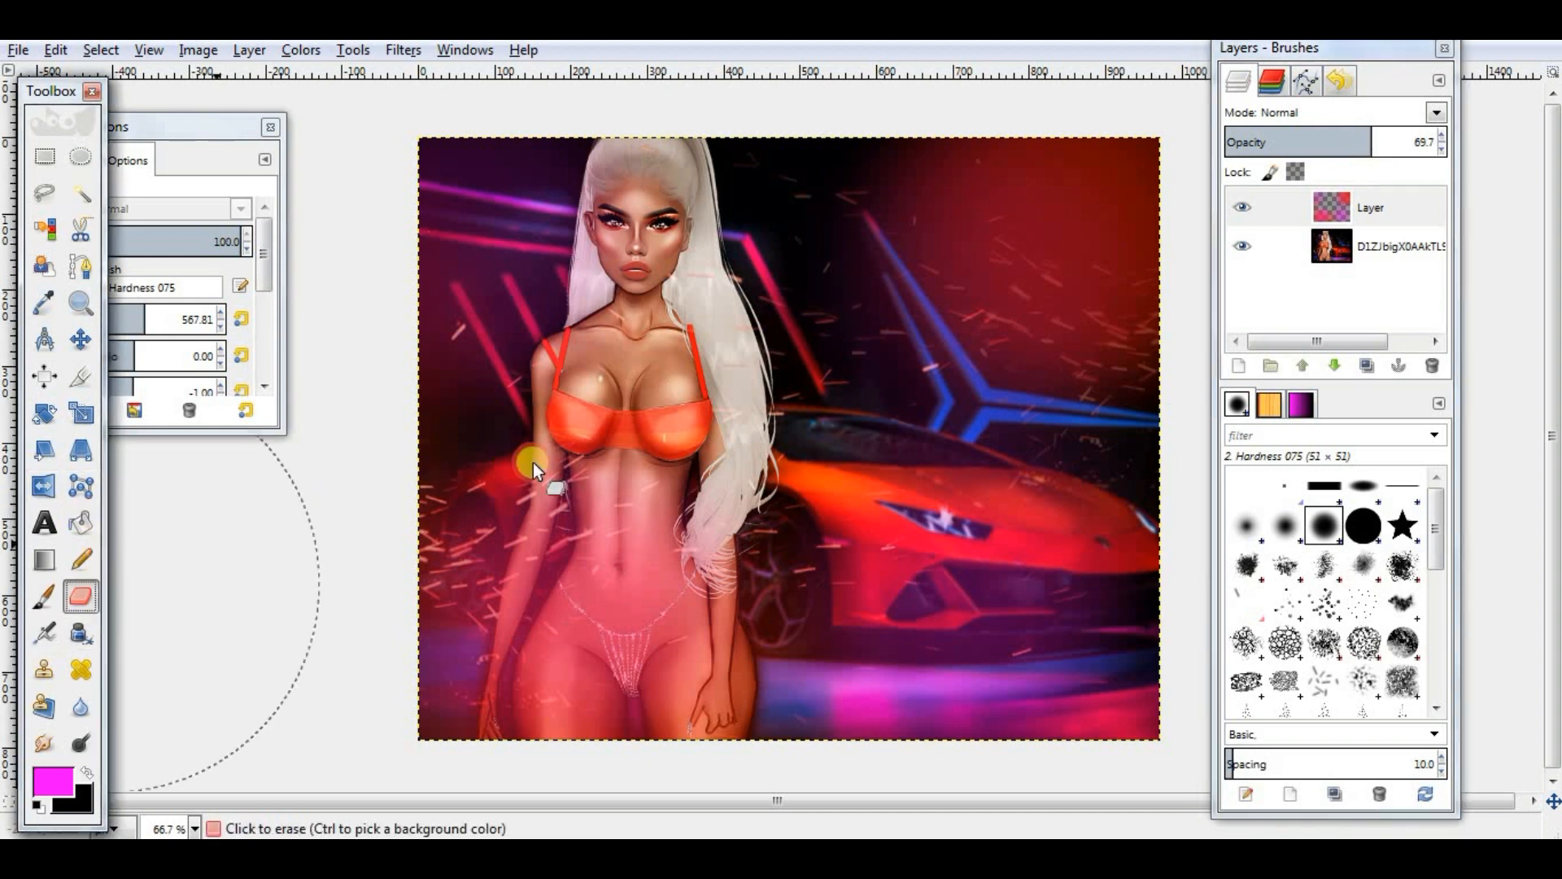
pyautogui.moveTo(592, 549)
pyautogui.mouseDown()
pyautogui.moveTo(635, 584)
pyautogui.moveTo(609, 399)
pyautogui.moveTo(643, 246)
pyautogui.moveTo(680, 649)
pyautogui.moveTo(711, 686)
pyautogui.mouseUp()
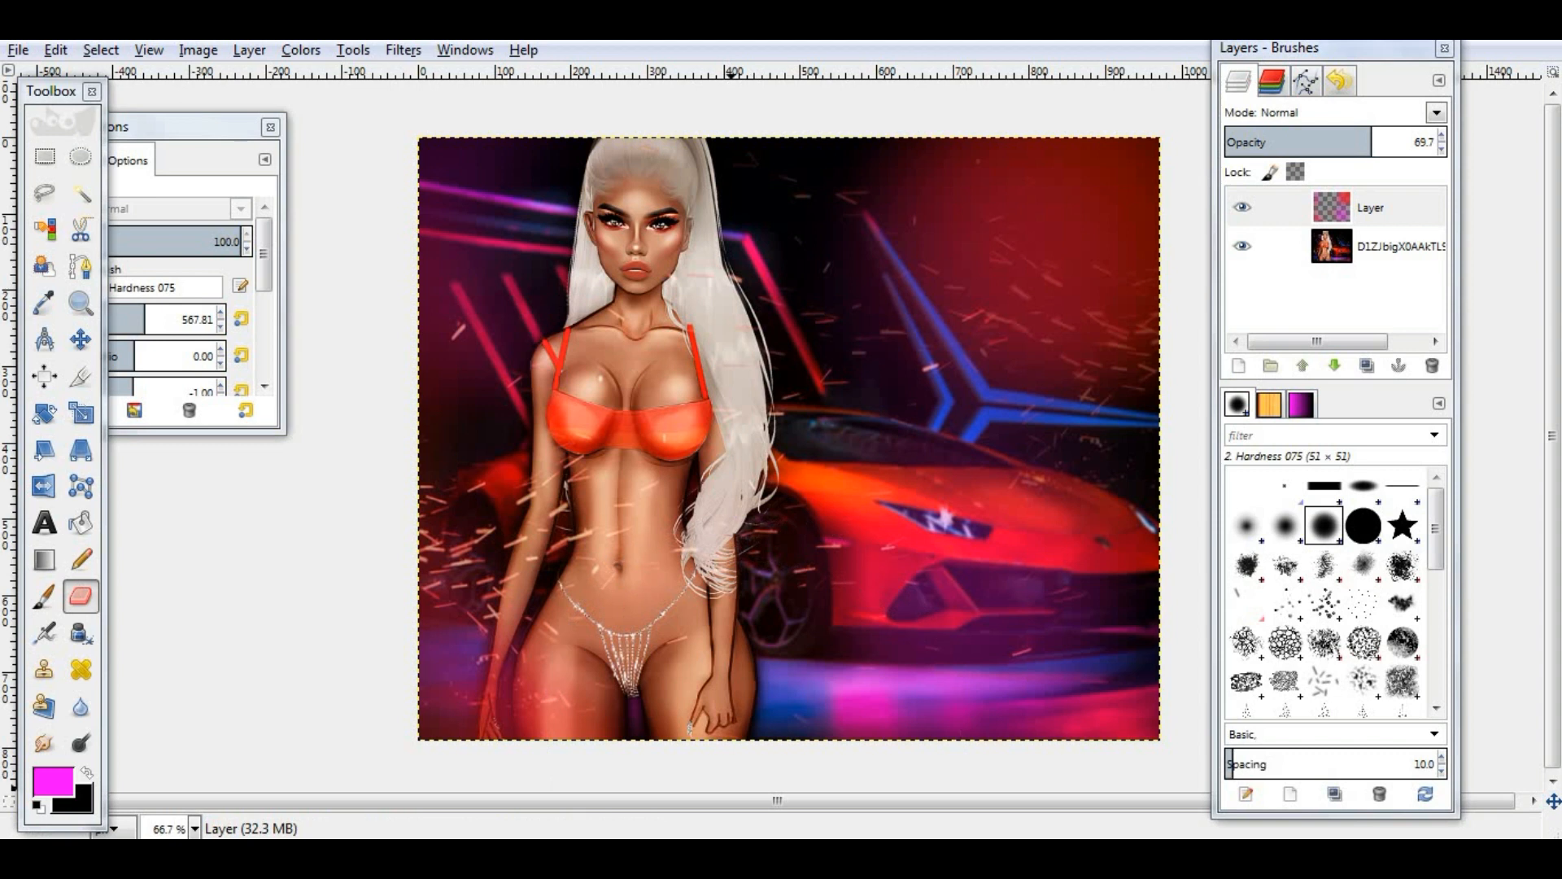